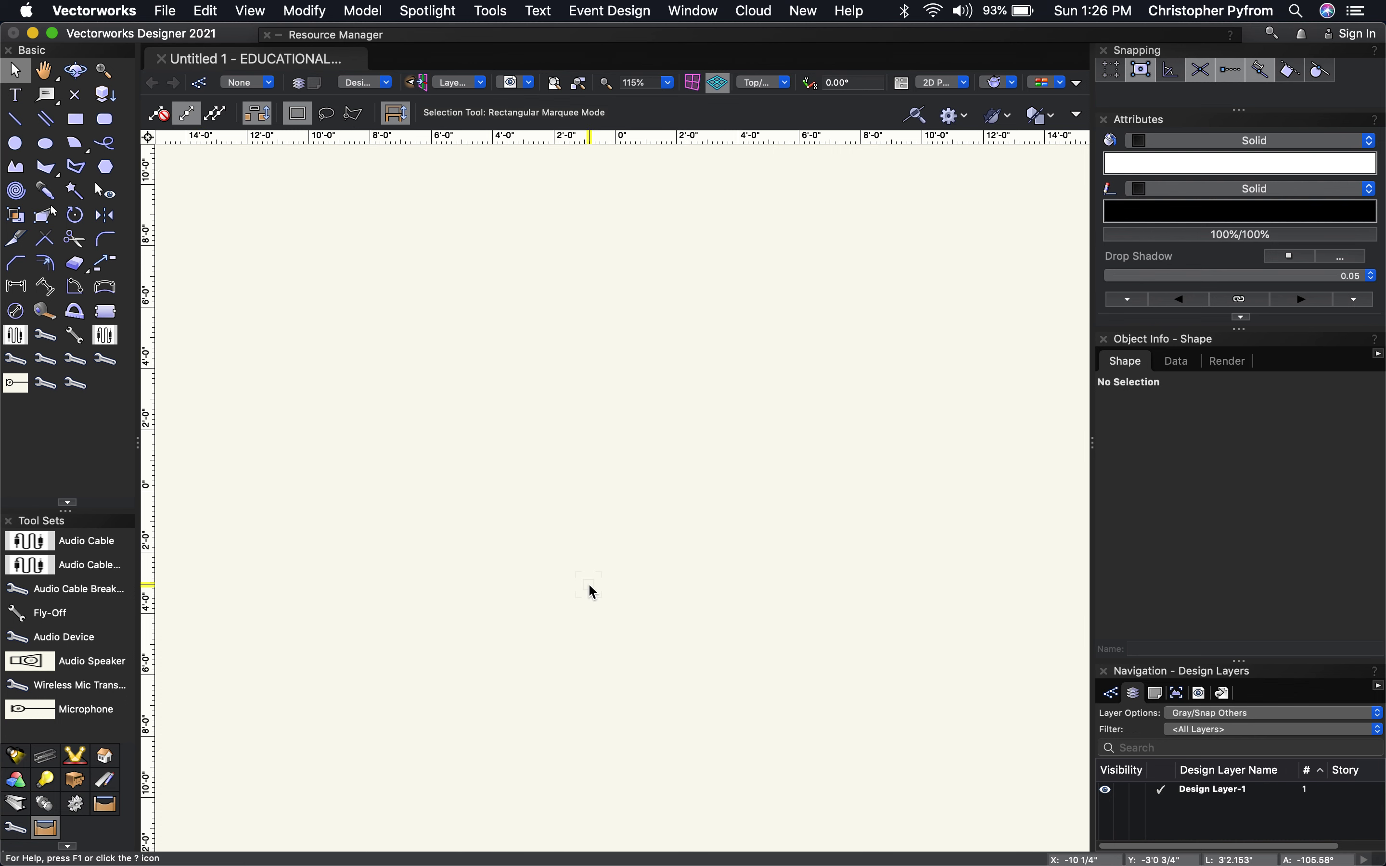
Step: Set the scale of Design Layer-1 to the metric/engineering scale 1:1 and accept the layer settings
{"action": "scroll", "coordinate": [593, 592], "scroll_direction": "down", "scroll_amount": 1}
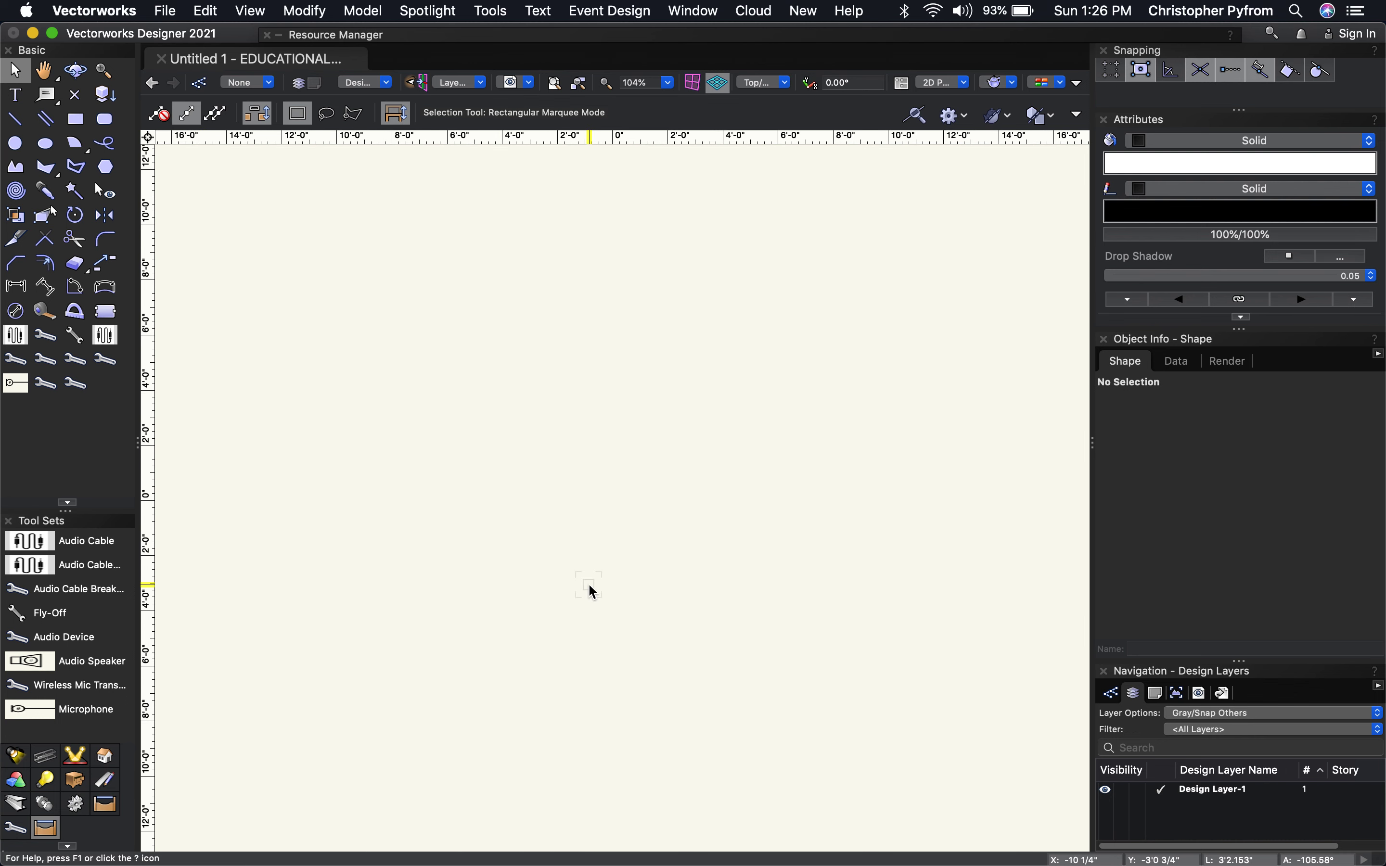
{"action": "scroll", "coordinate": [593, 592], "scroll_direction": "up", "scroll_amount": 10}
{"action": "scroll", "coordinate": [593, 592], "scroll_direction": "up", "scroll_amount": 5}
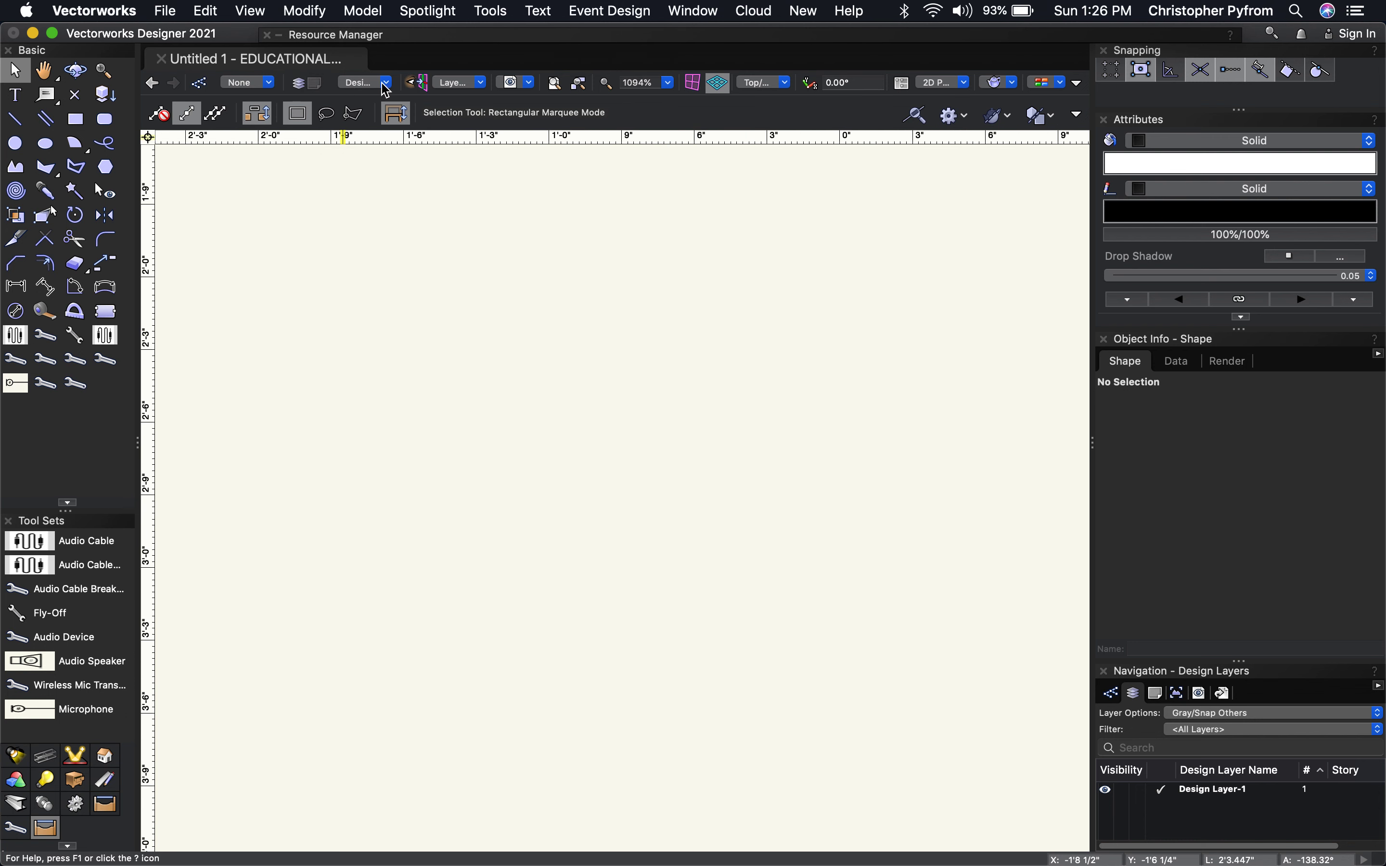
{"action": "left_click", "coordinate": [310, 92]}
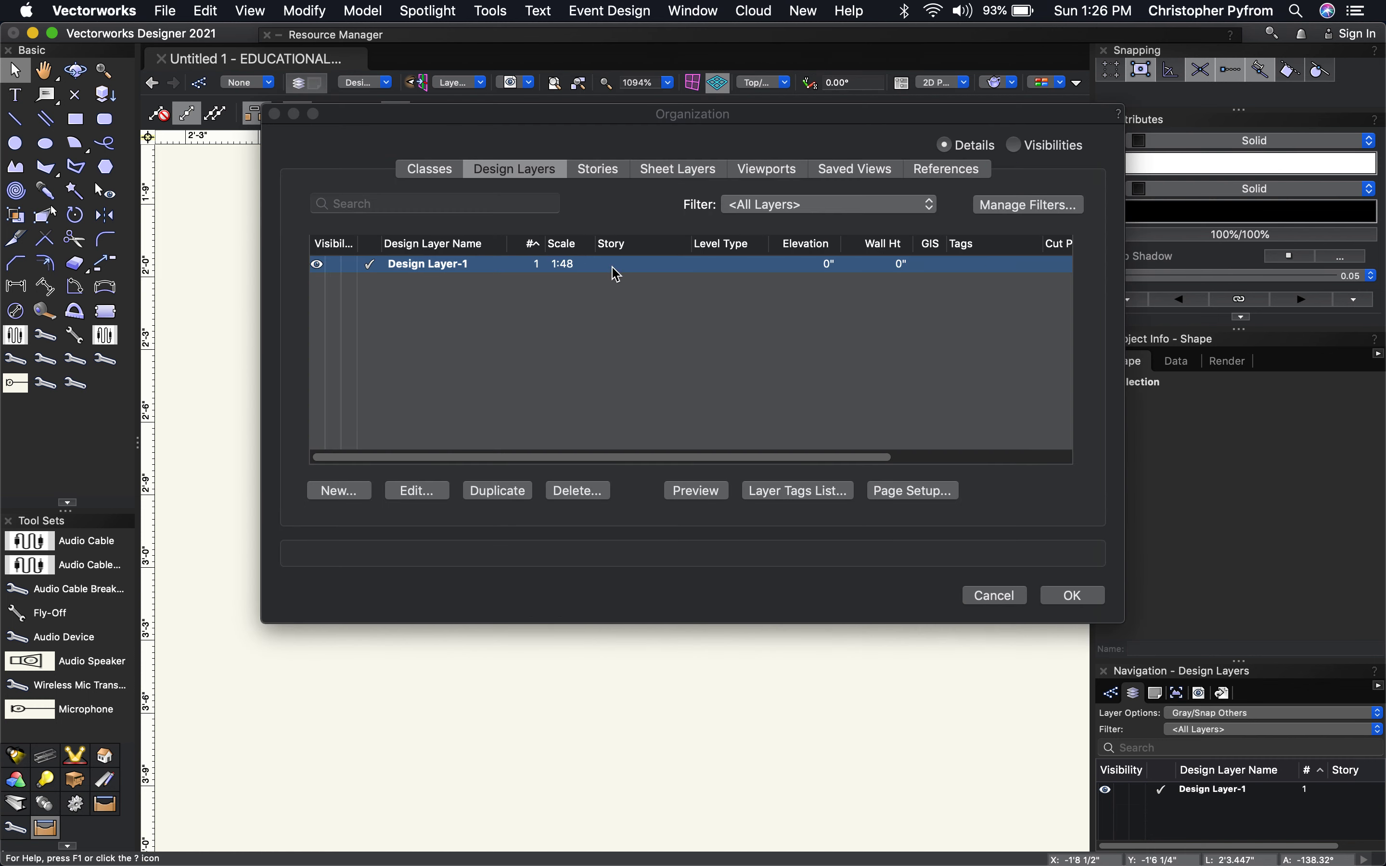
{"action": "left_click", "coordinate": [570, 265]}
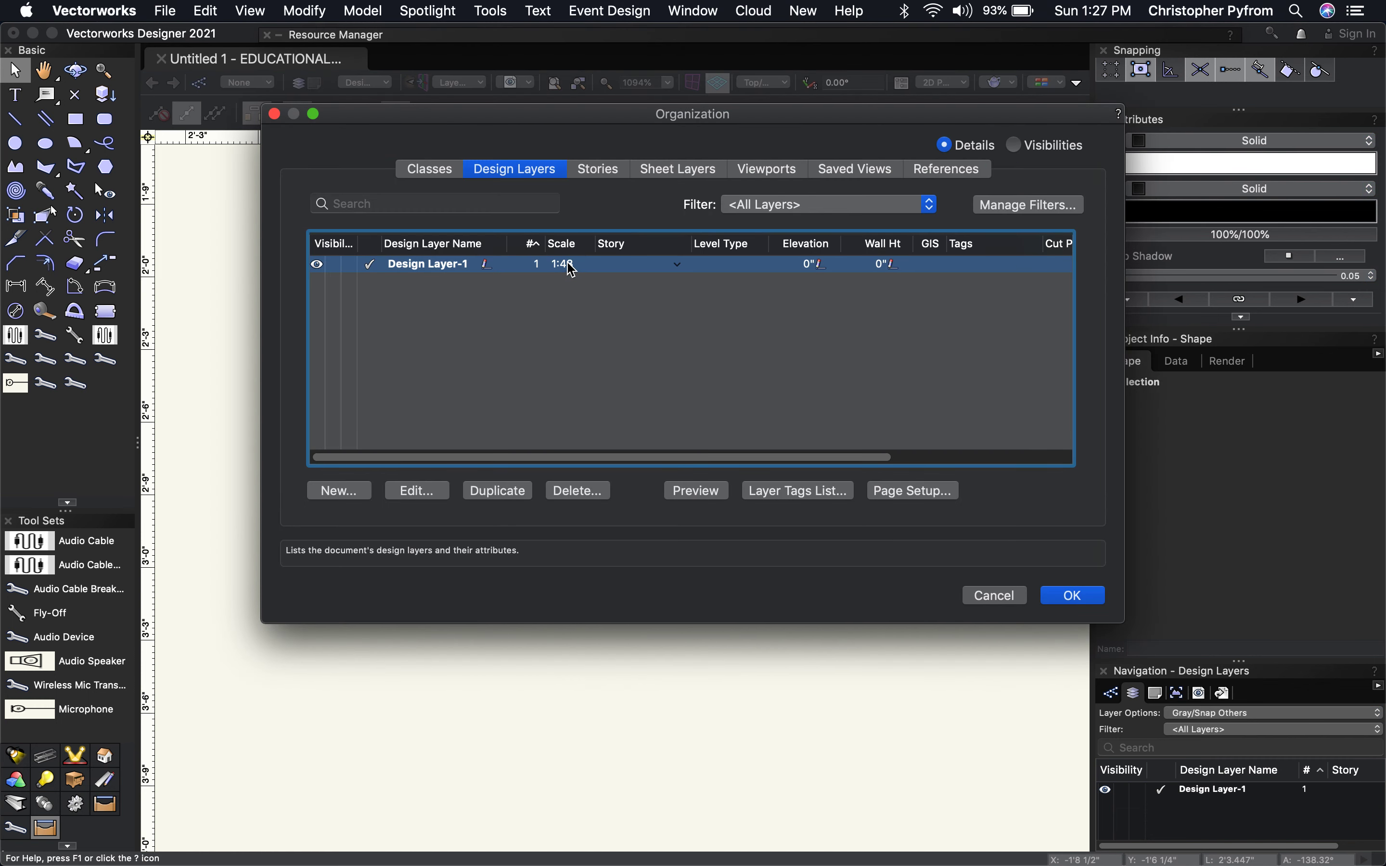
{"action": "double_click", "coordinate": [571, 269]}
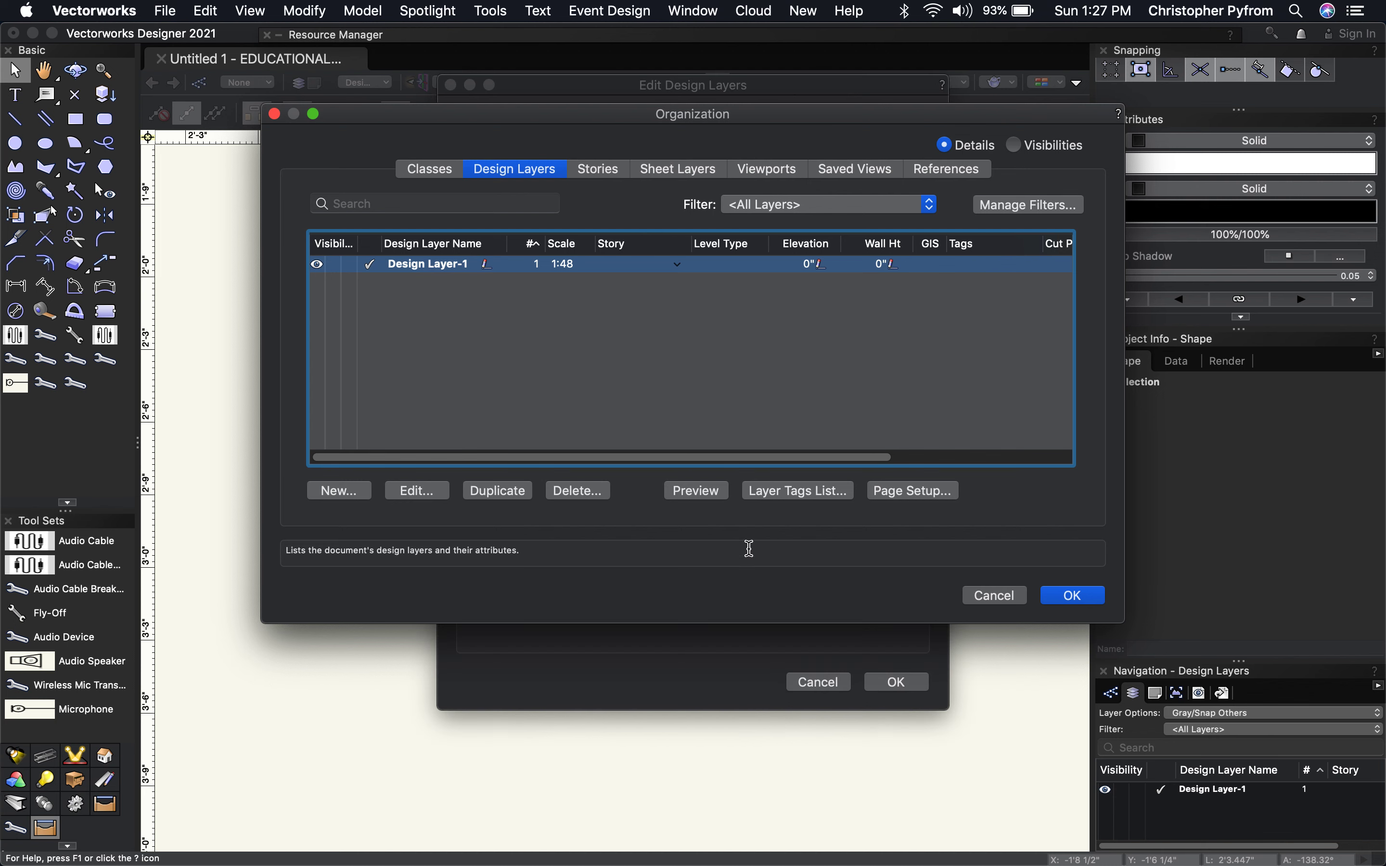
{"action": "left_click", "coordinate": [898, 145]}
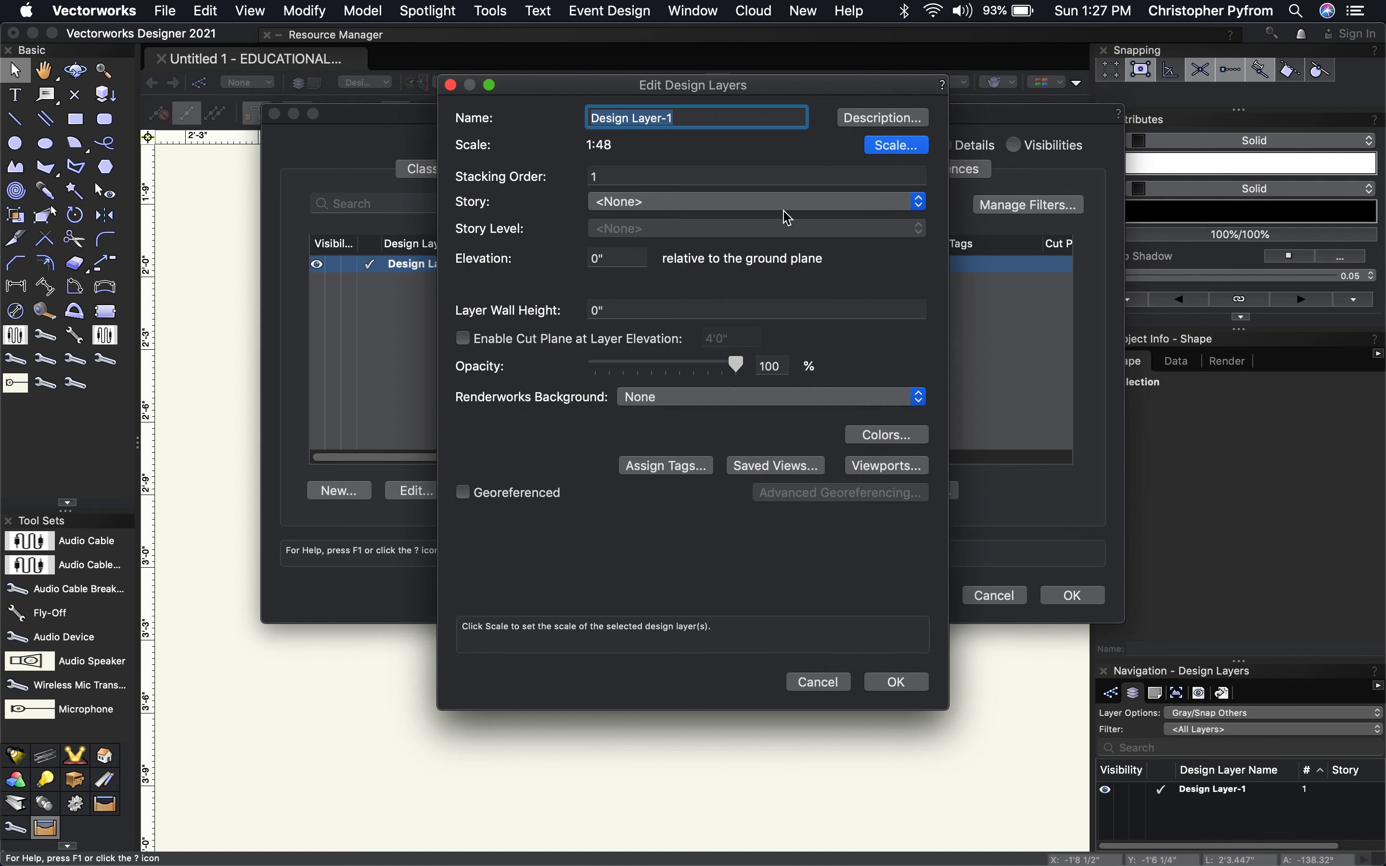
{"action": "left_click", "coordinate": [741, 200]}
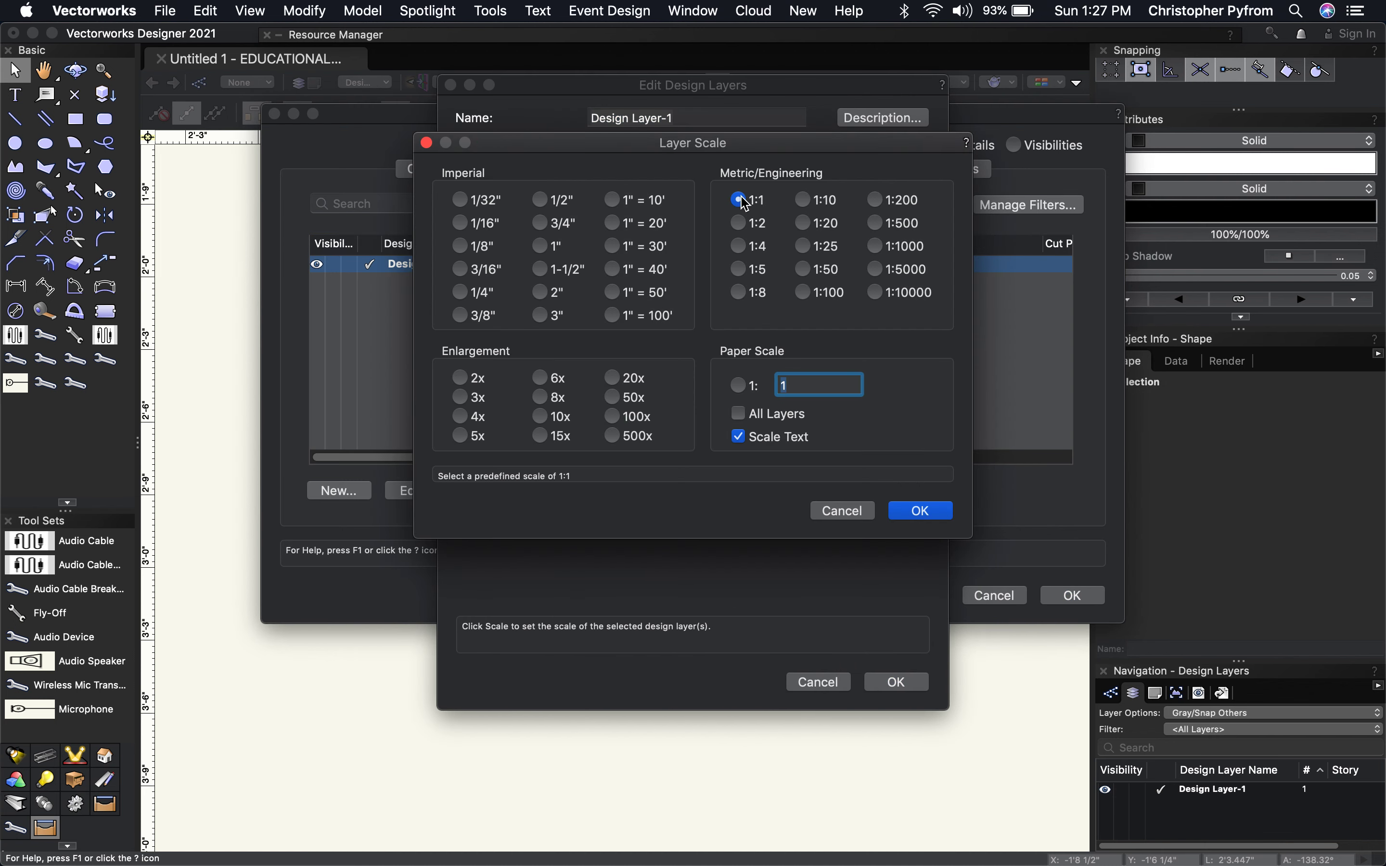
{"action": "left_click", "coordinate": [927, 510]}
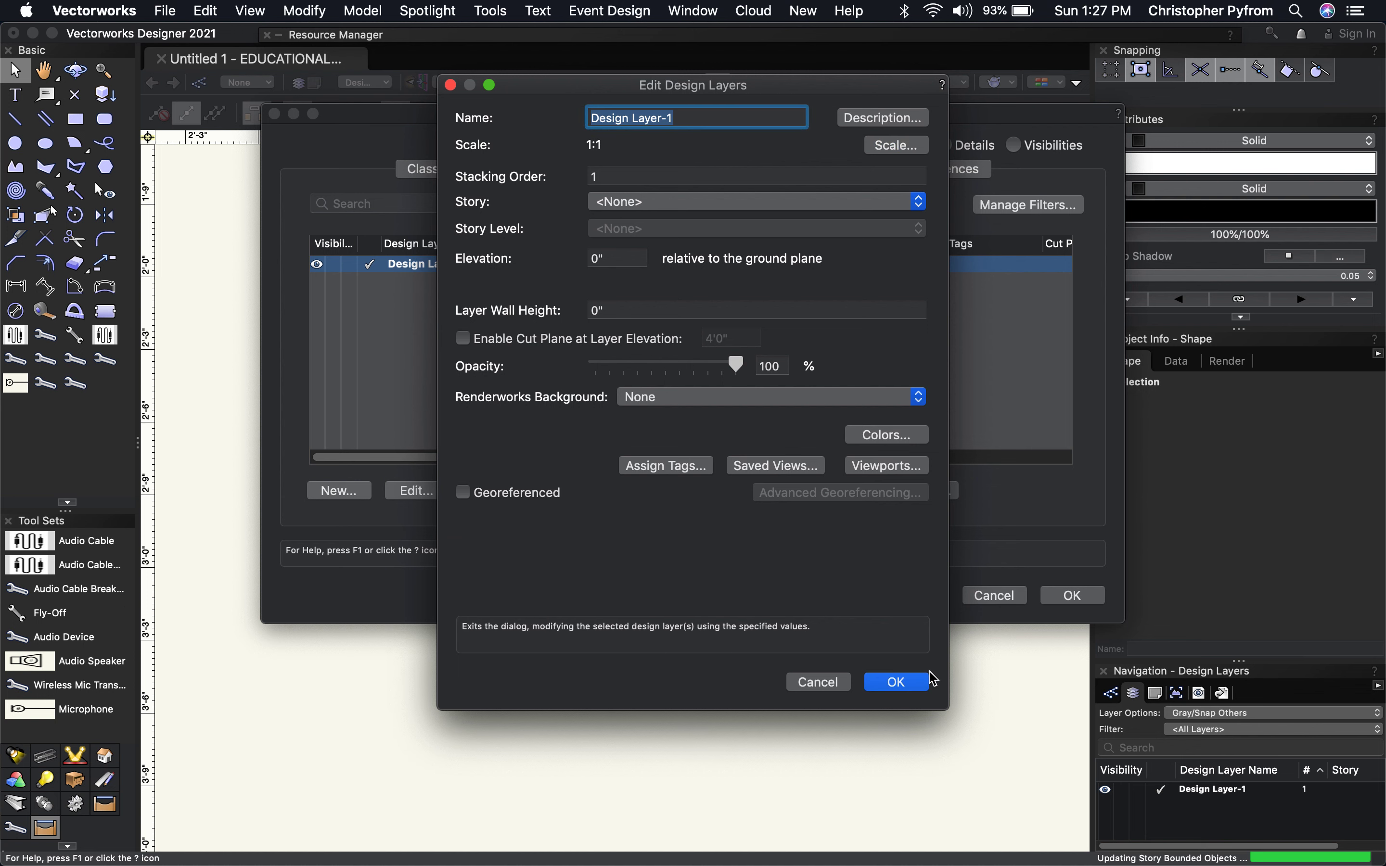
{"action": "left_click", "coordinate": [923, 681]}
{"action": "left_click", "coordinate": [1075, 596]}
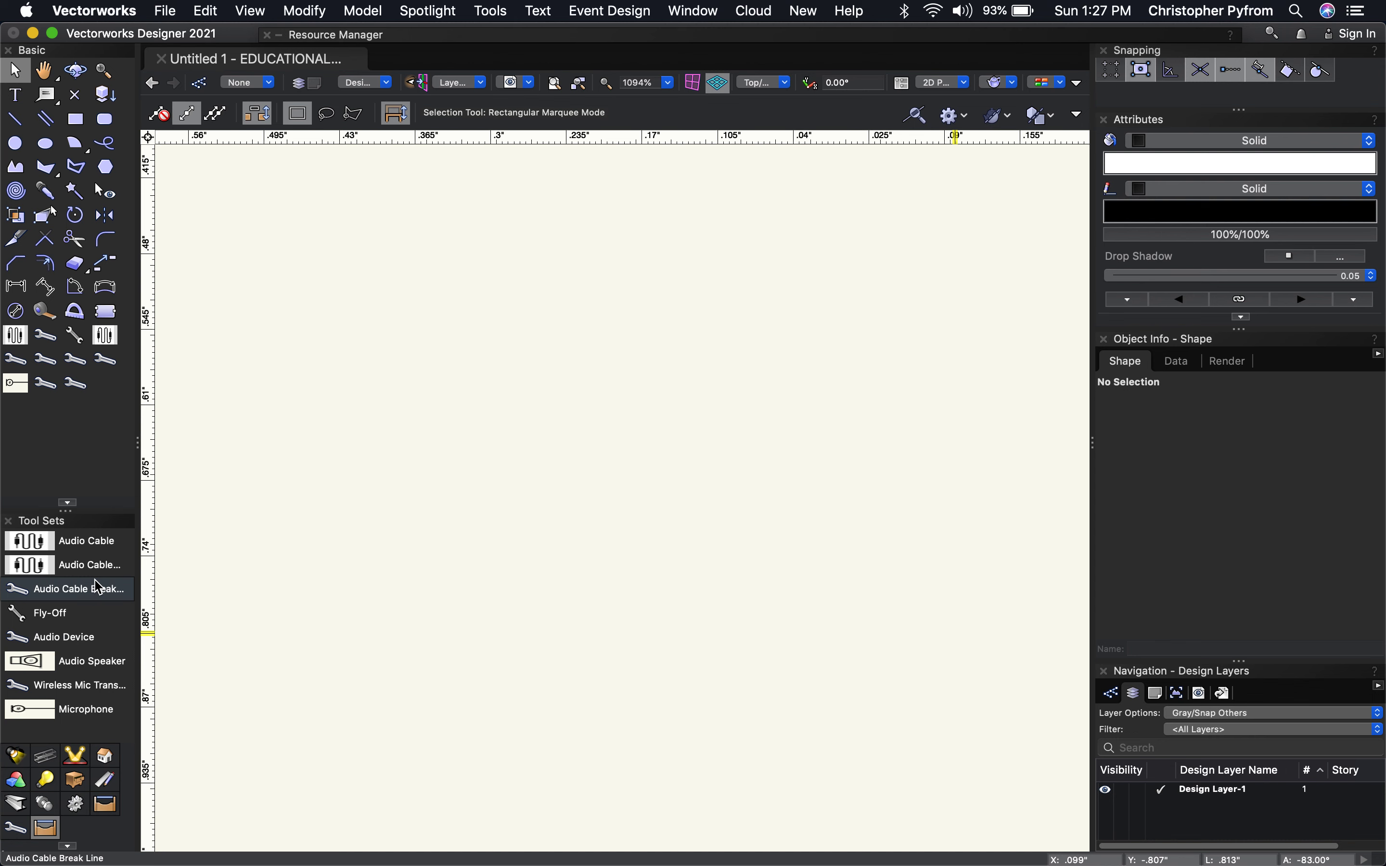
Step: Insert an Audio Device at about X -0.6", Y 0.1" in the drawing, with its rotation set to horizontal
{"action": "left_click", "coordinate": [80, 637]}
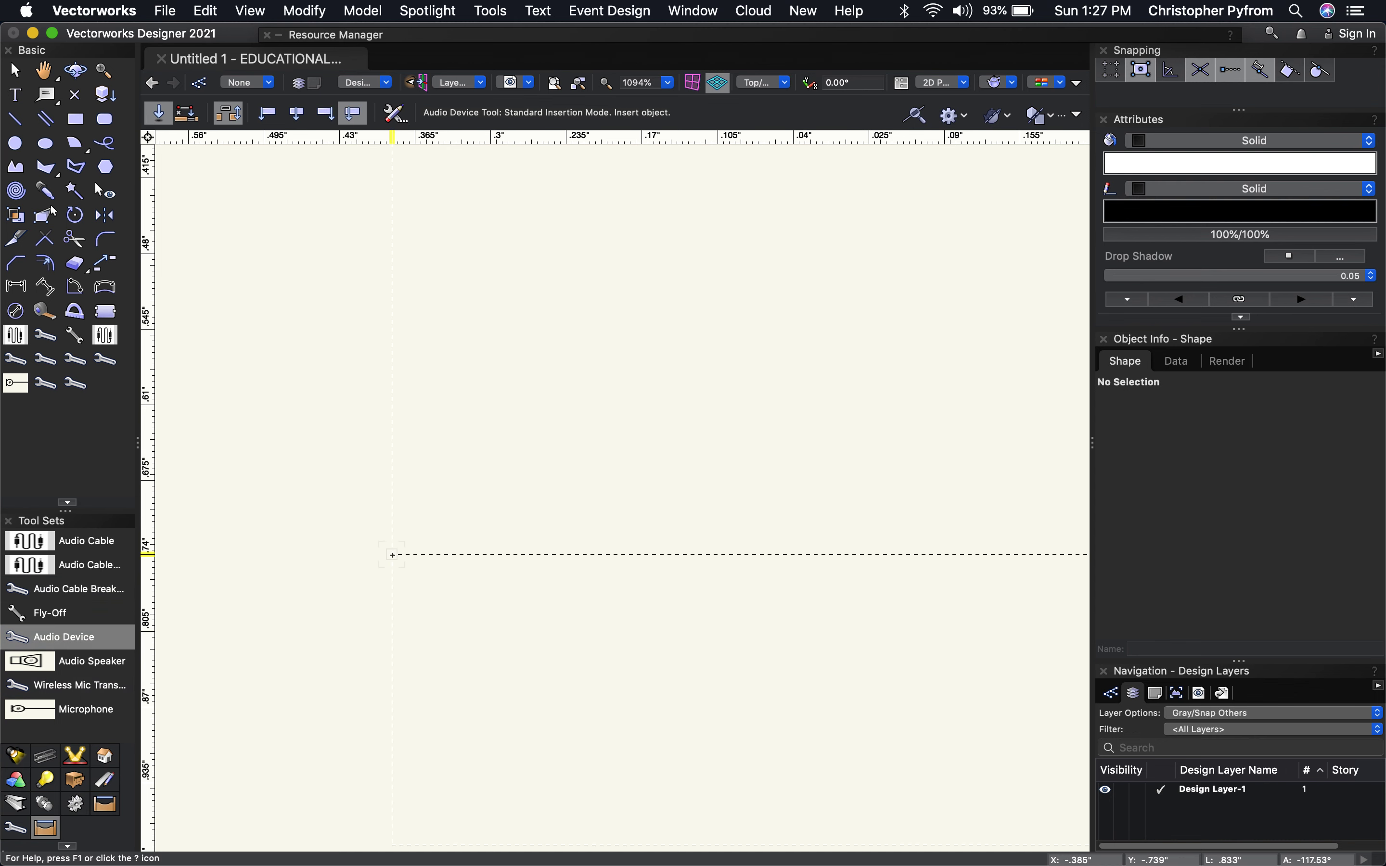
{"action": "scroll", "coordinate": [392, 554], "scroll_direction": "down", "scroll_amount": 6}
{"action": "scroll", "coordinate": [392, 554], "scroll_direction": "down", "scroll_amount": 3}
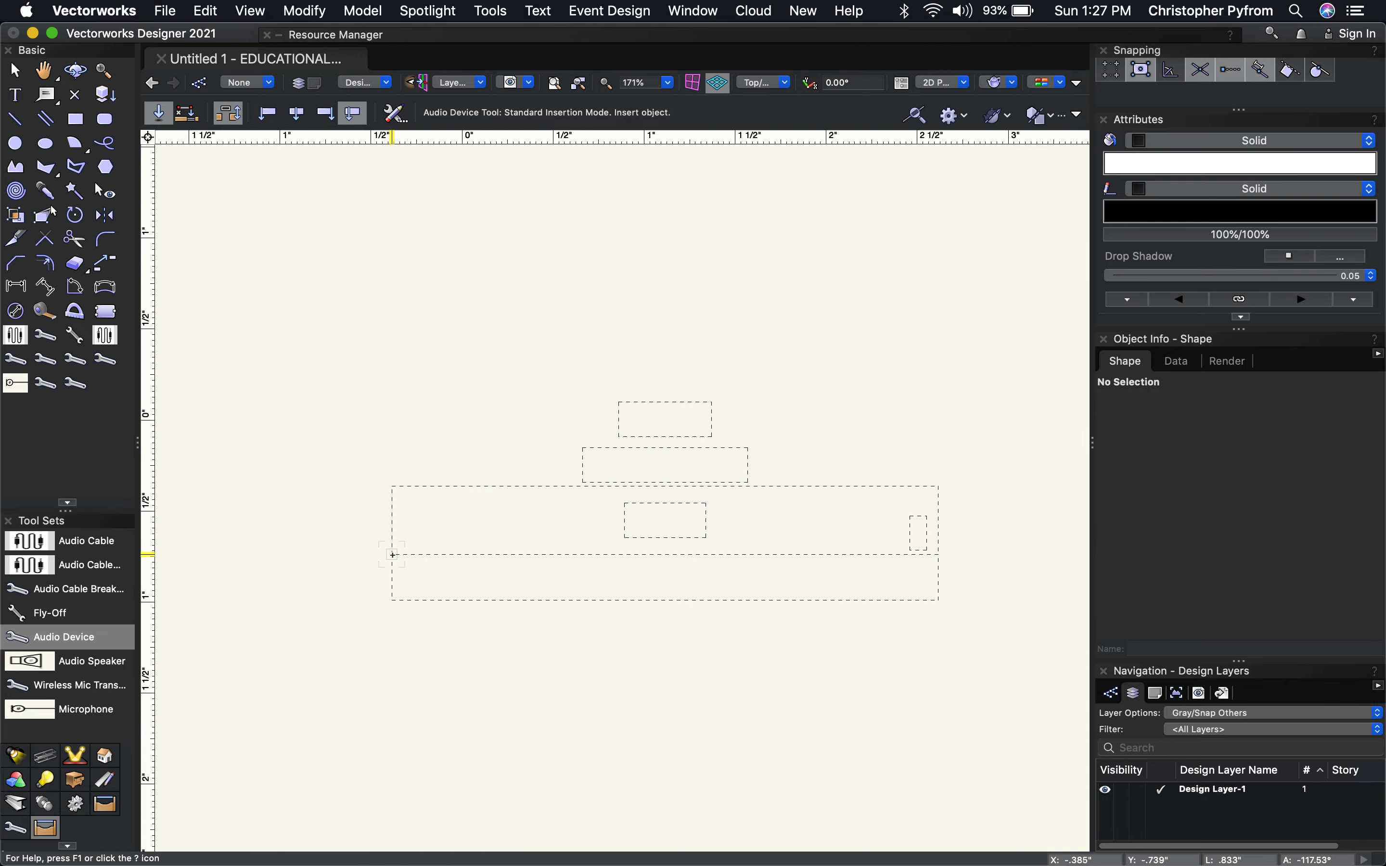
{"action": "left_click", "coordinate": [351, 406]}
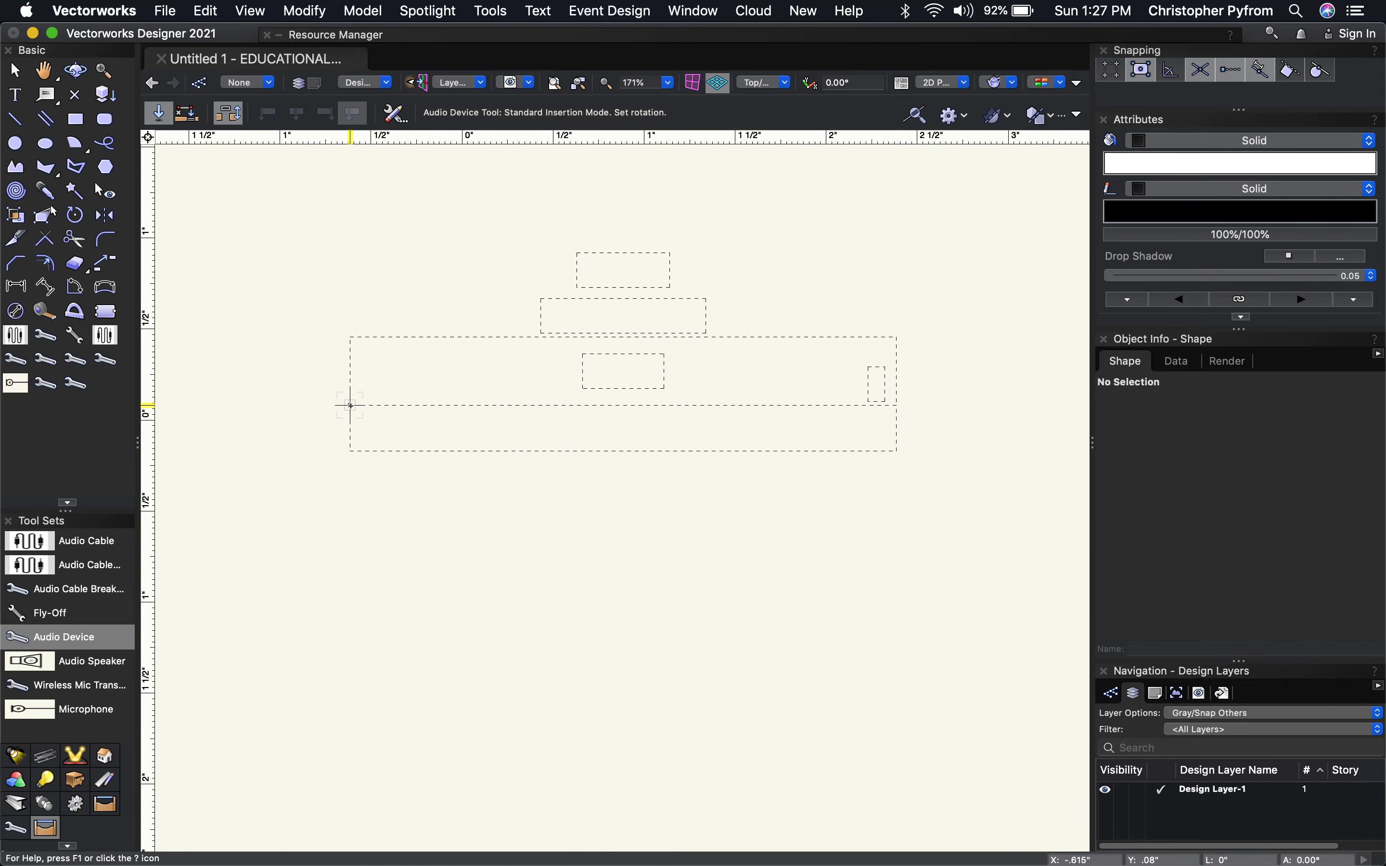
{"action": "left_click", "coordinate": [947, 417]}
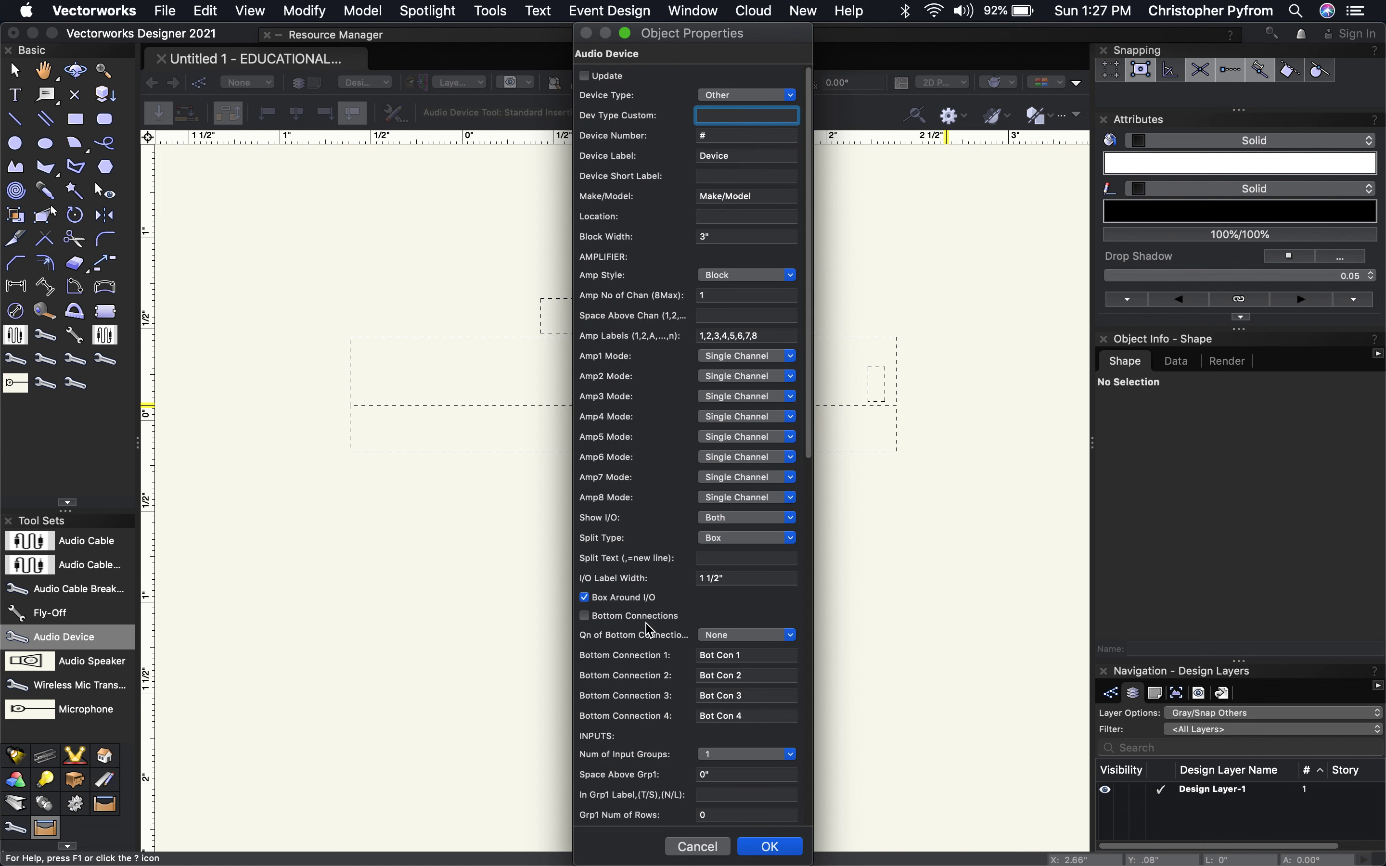
Step: Set the new audio device's type to Mixing Console and accept its object properties
{"action": "scroll", "coordinate": [650, 630], "scroll_direction": "down", "scroll_amount": 12}
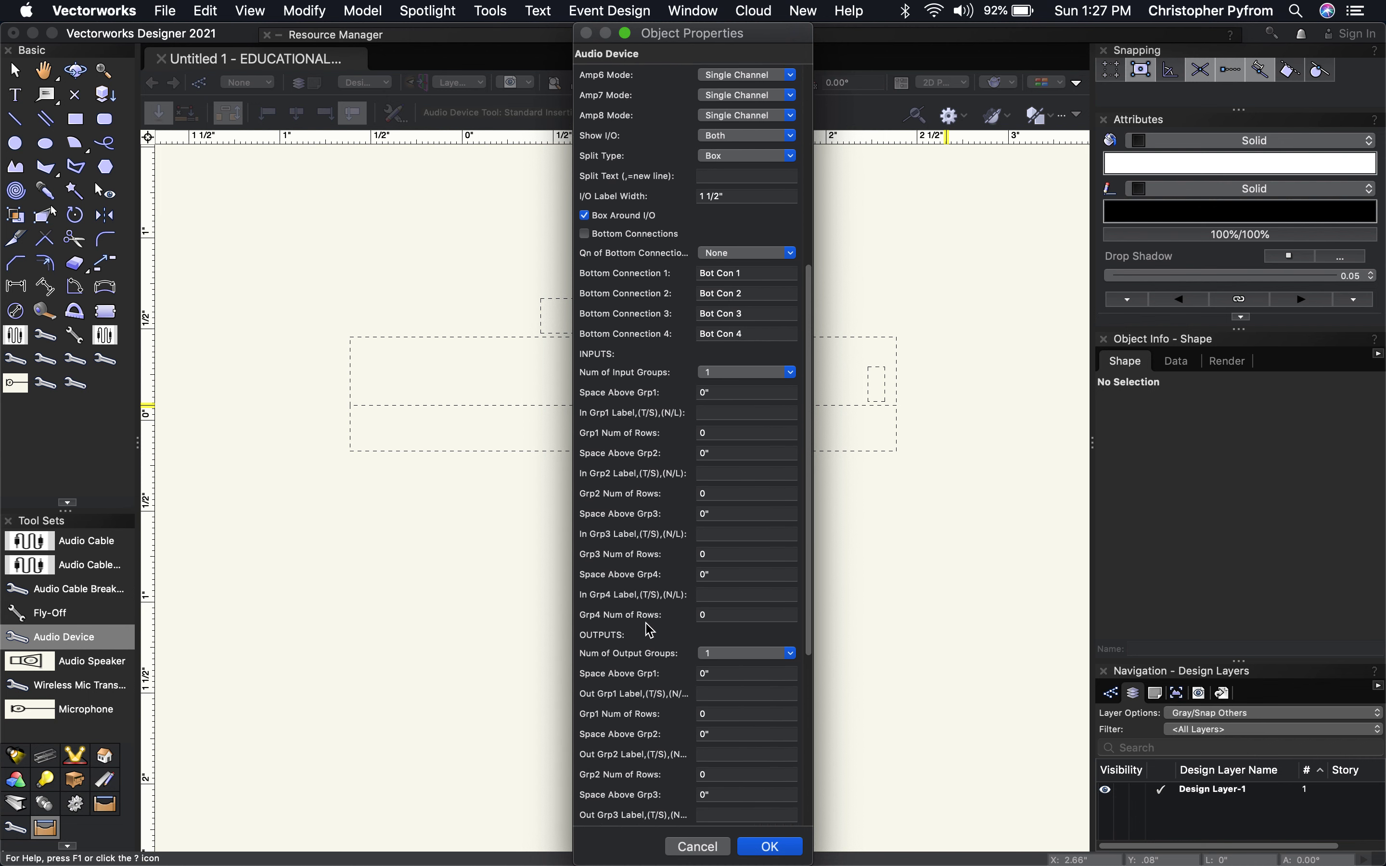
{"action": "scroll", "coordinate": [650, 630], "scroll_direction": "down", "scroll_amount": 6}
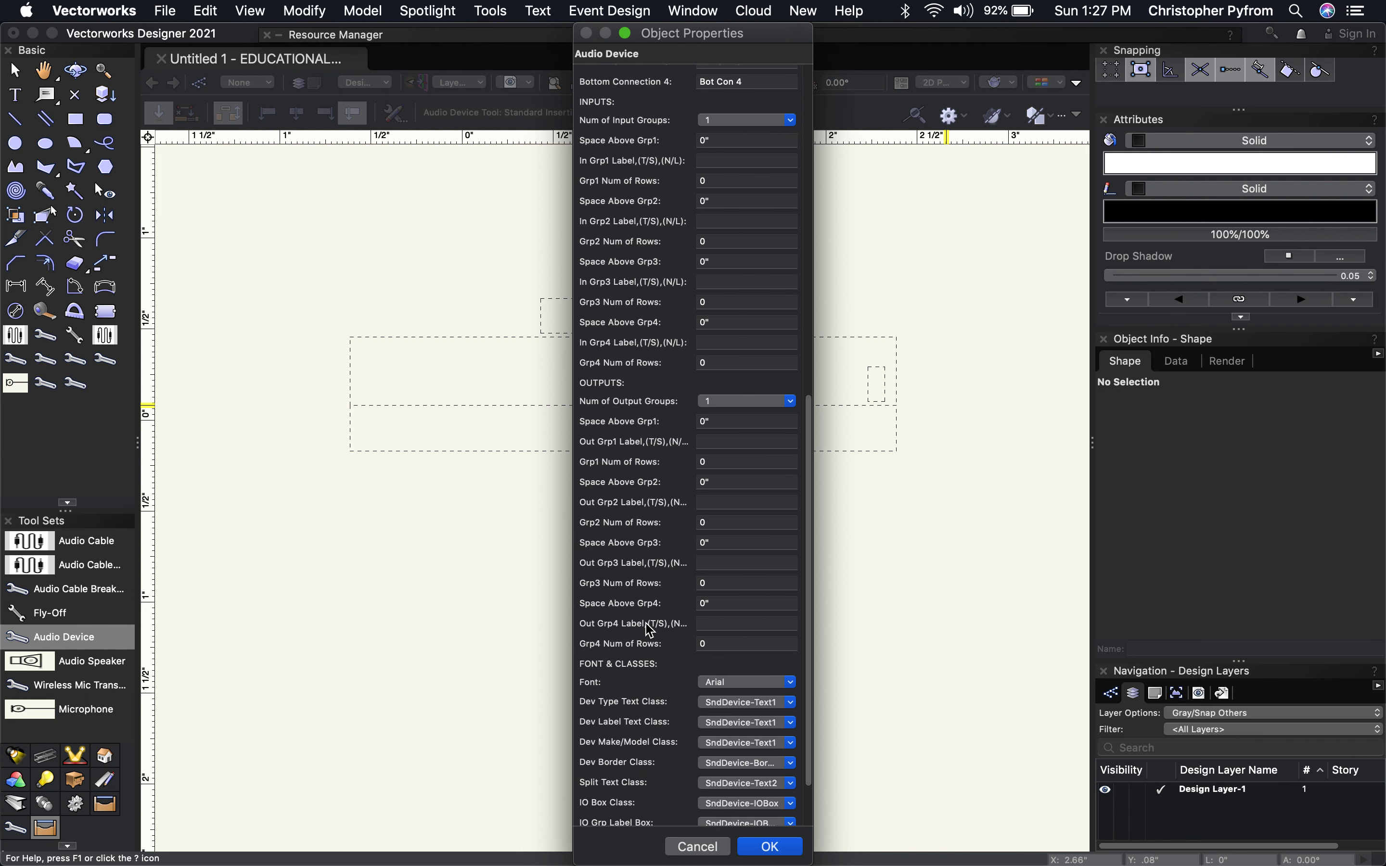
{"action": "scroll", "coordinate": [650, 631], "scroll_direction": "down", "scroll_amount": 3}
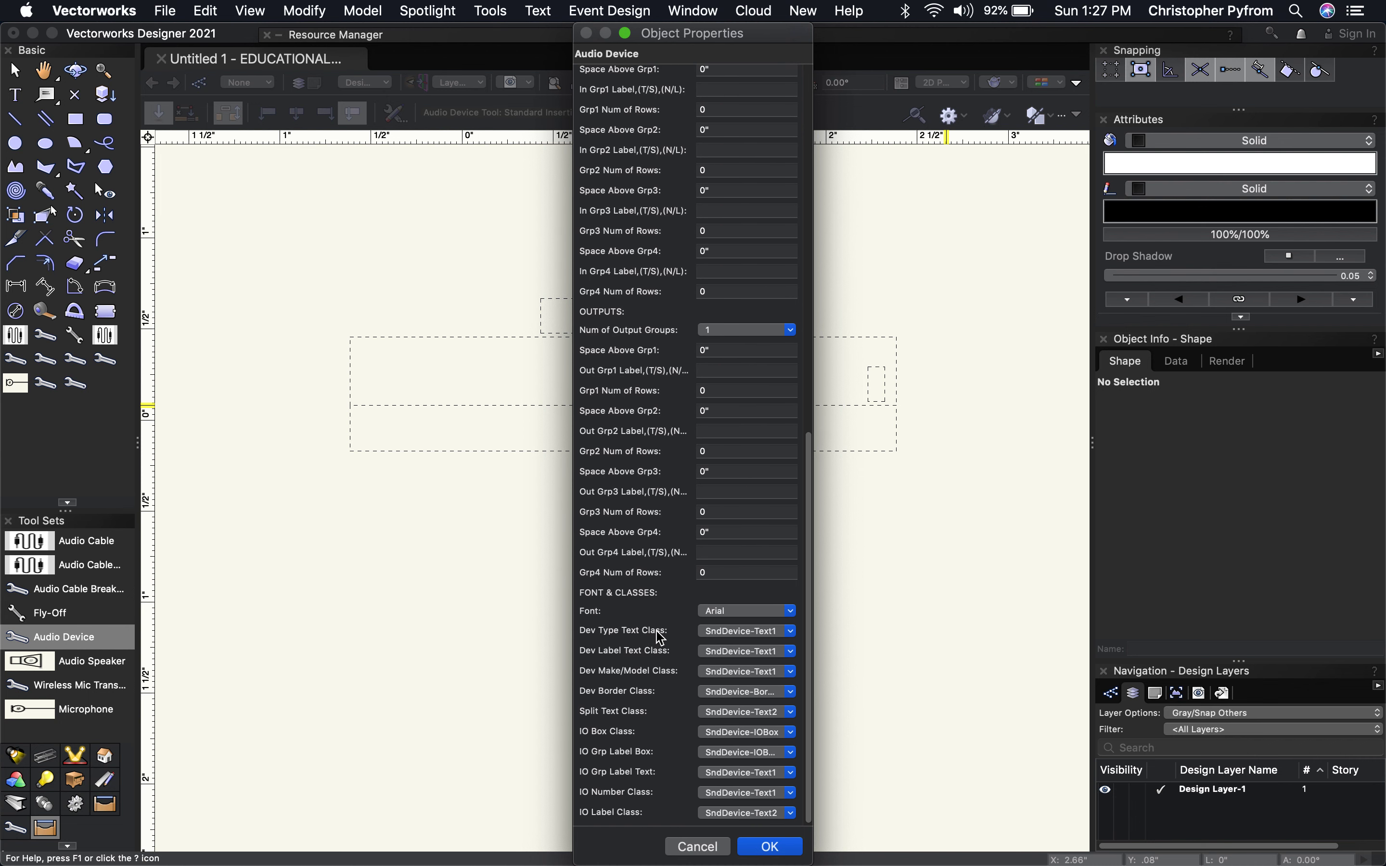
{"action": "scroll", "coordinate": [665, 641], "scroll_direction": "up", "scroll_amount": 20}
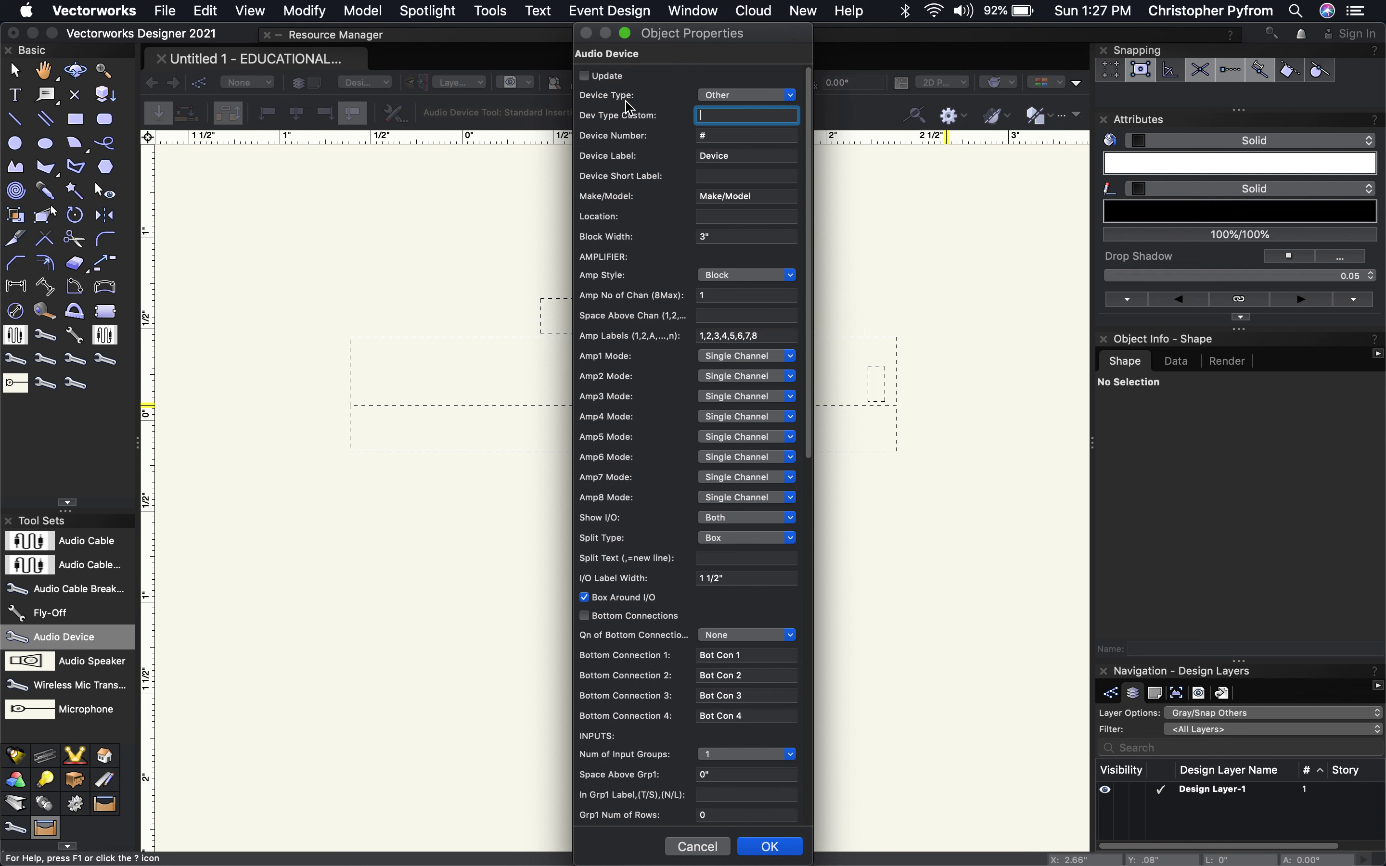
{"action": "left_click", "coordinate": [759, 96]}
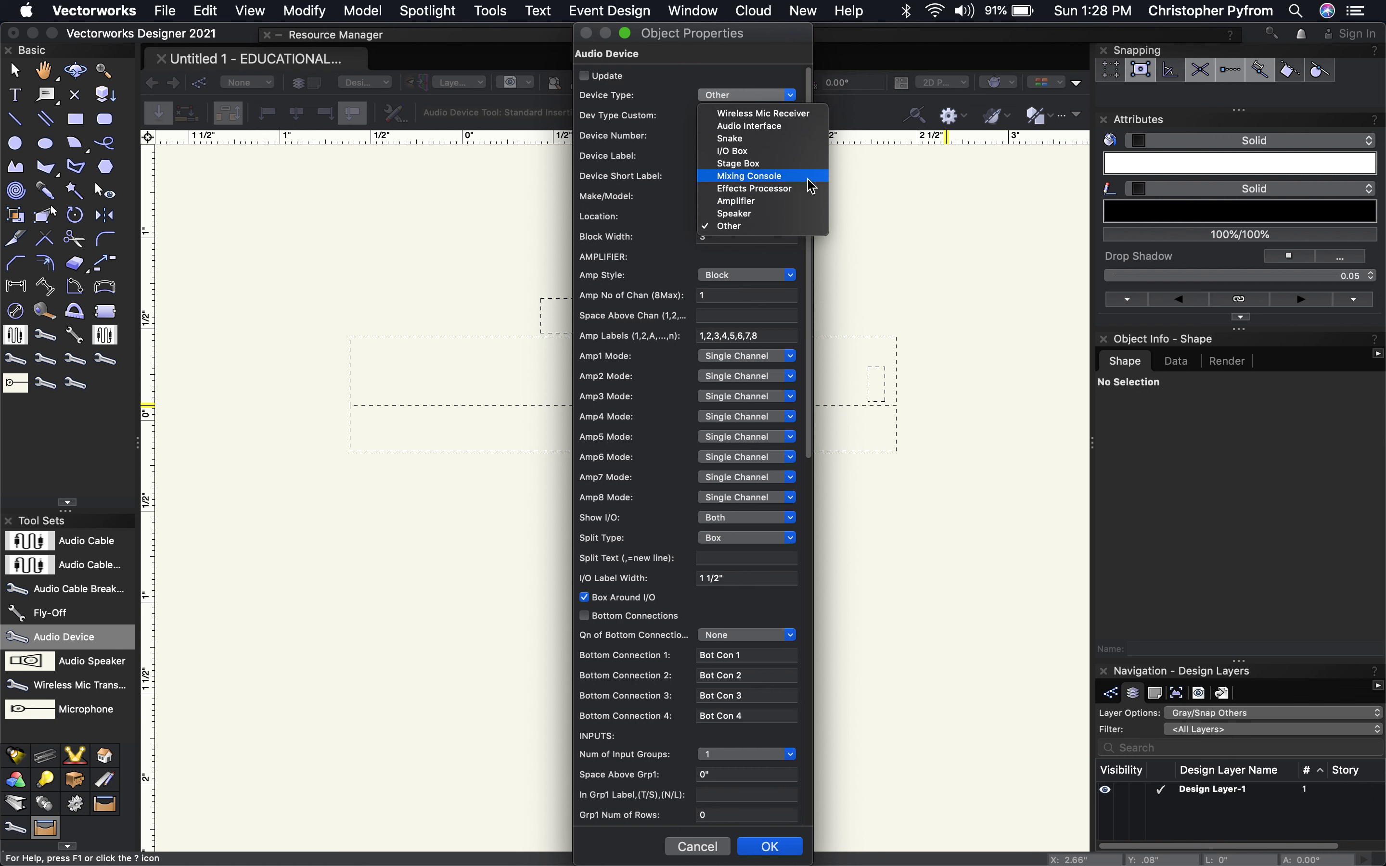
{"action": "left_click", "coordinate": [793, 182]}
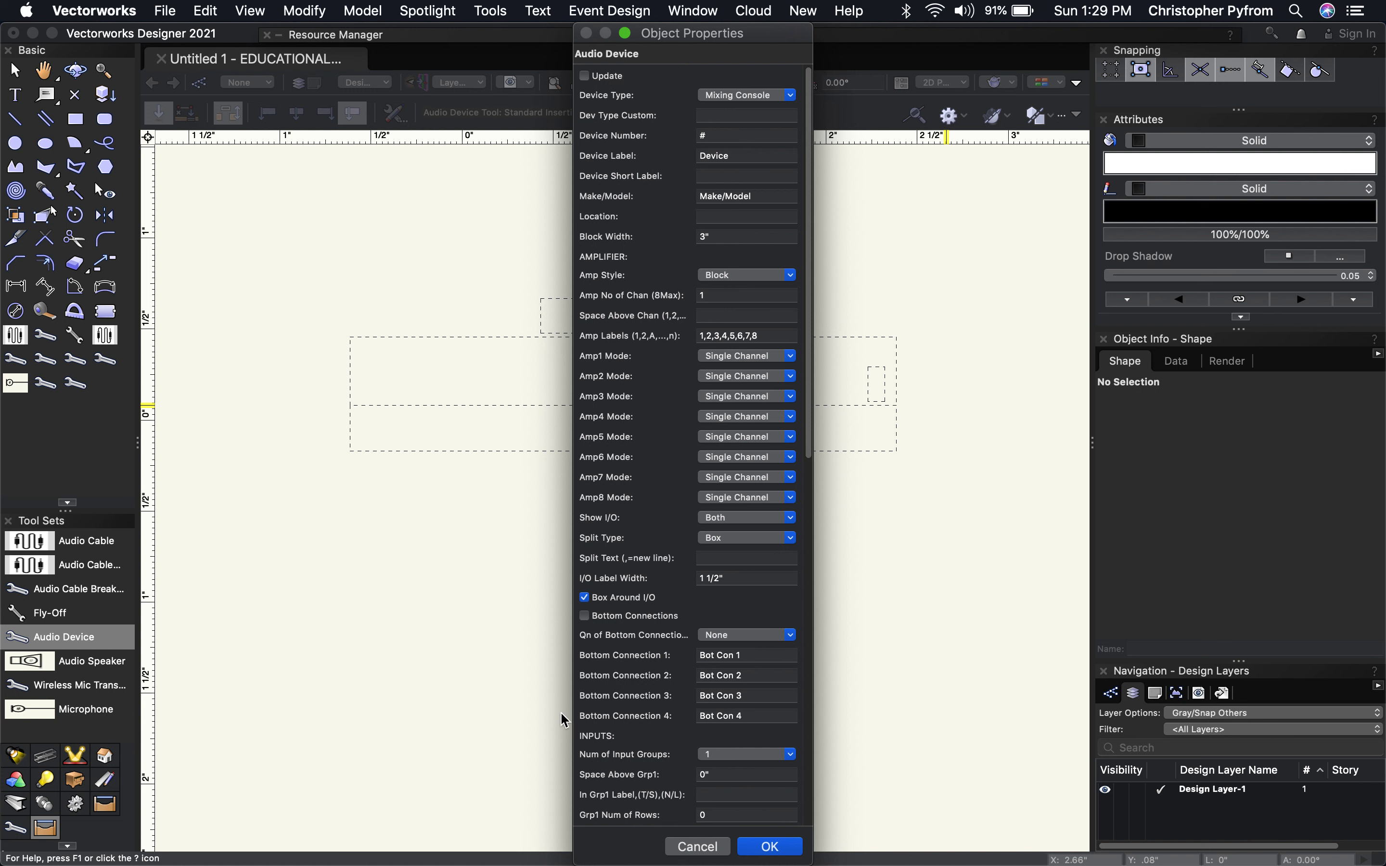
{"action": "left_click", "coordinate": [792, 856]}
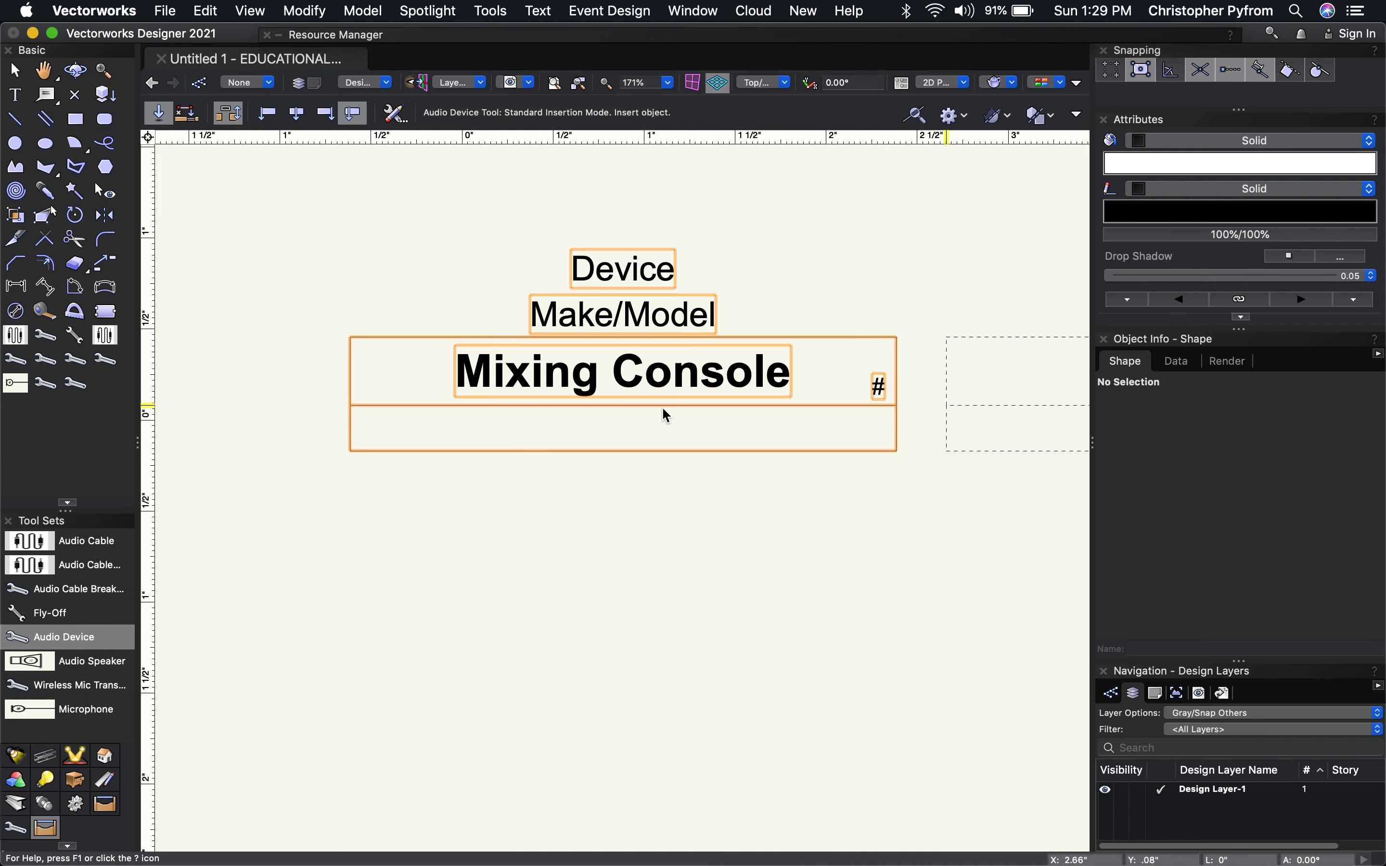
Step: Keep Mixing Console as the placed audio device's type and set its device number to 1
{"action": "left_click", "coordinate": [825, 379]}
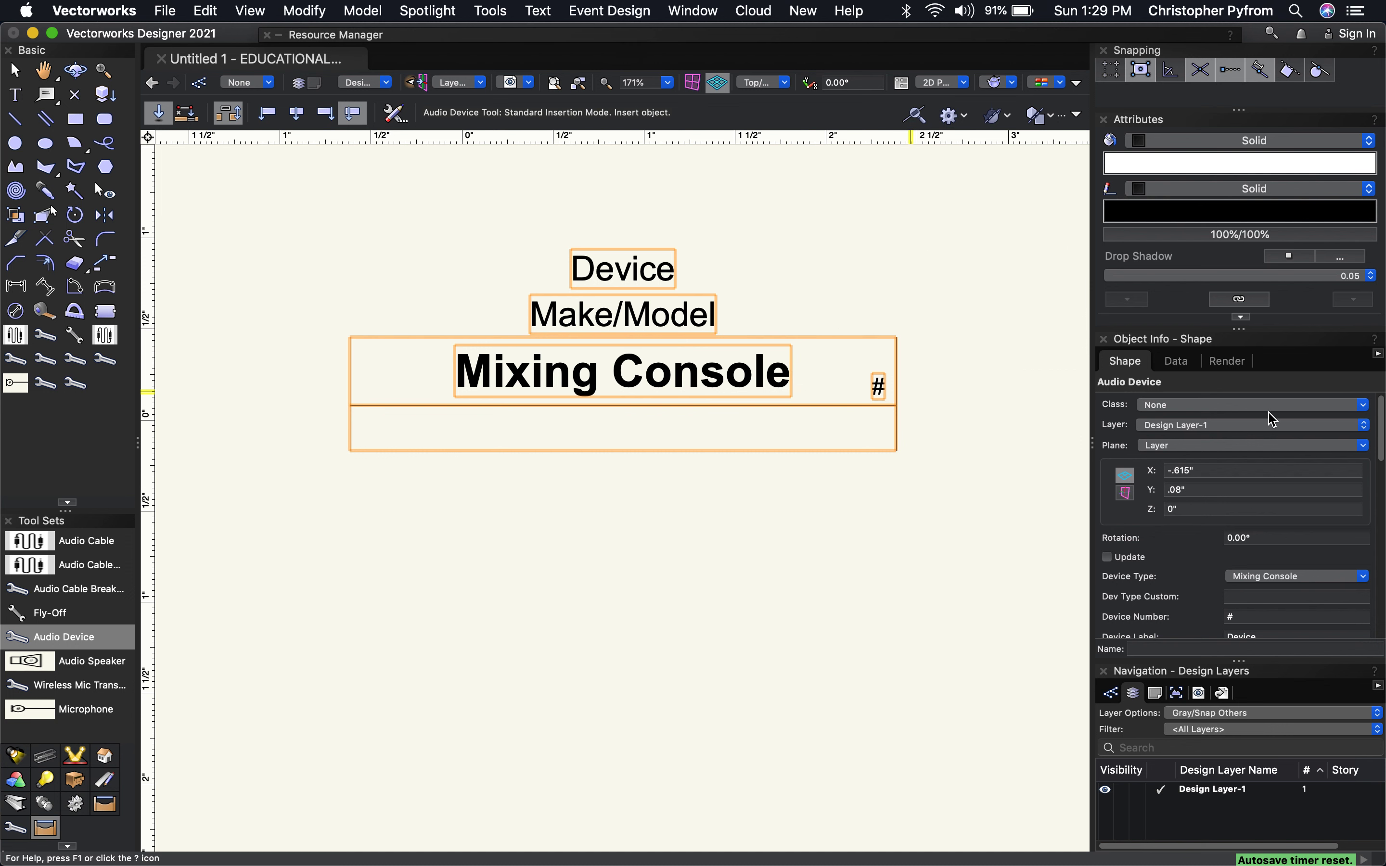
{"action": "left_click", "coordinate": [1272, 575]}
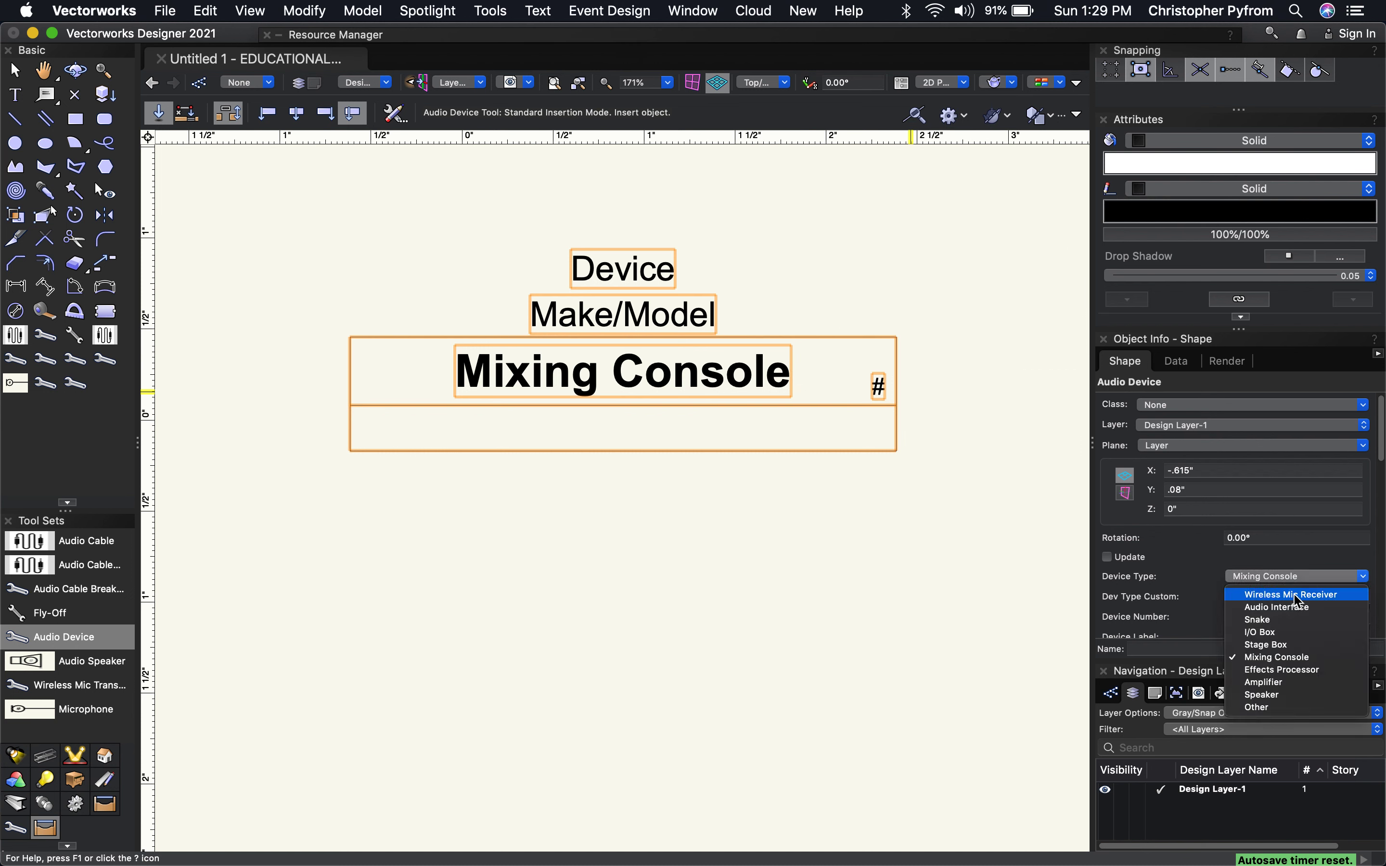
{"action": "left_click", "coordinate": [1277, 657]}
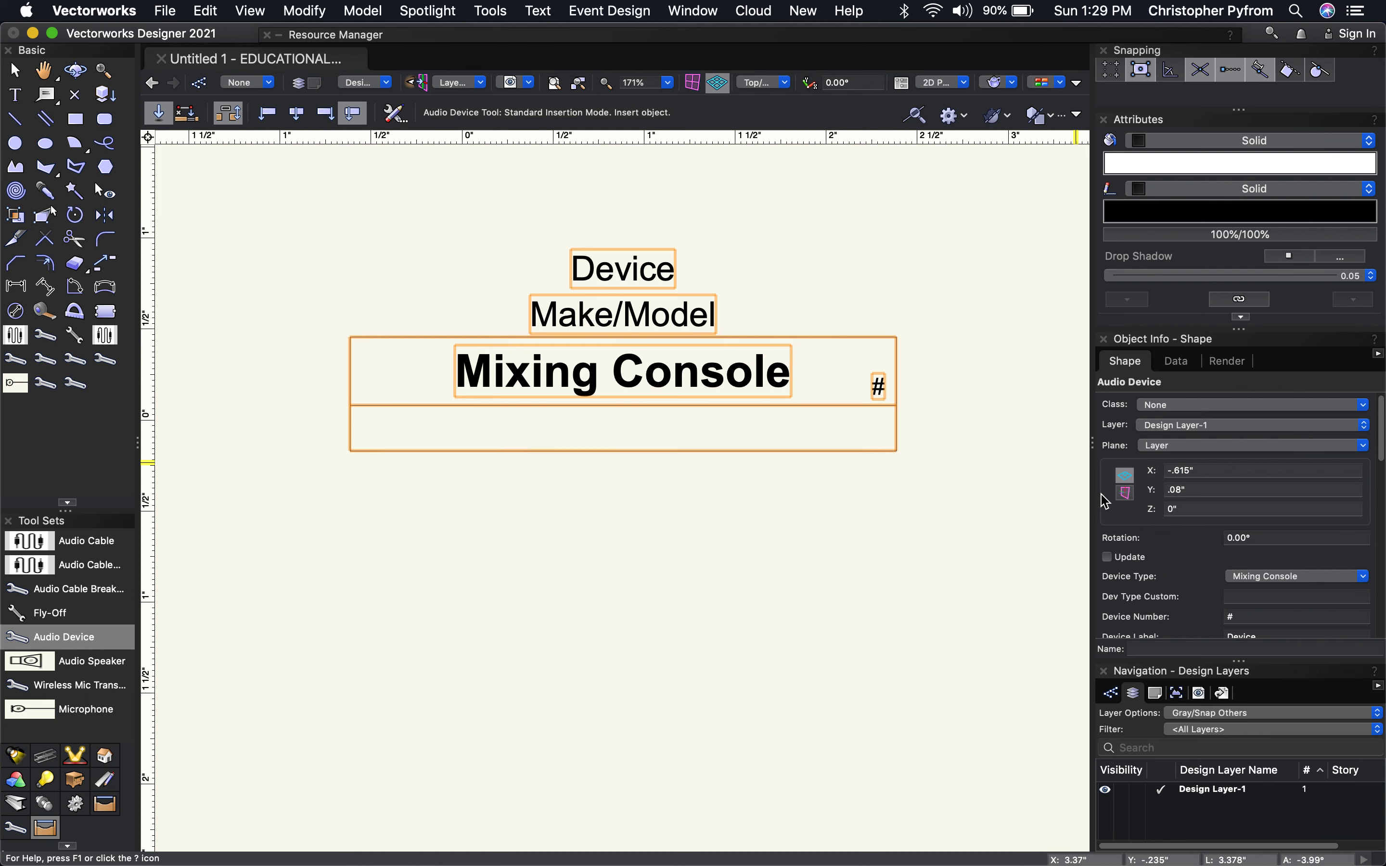
{"action": "scroll", "coordinate": [1218, 595], "scroll_direction": "down", "scroll_amount": 2}
{"action": "left_click", "coordinate": [1251, 578]}
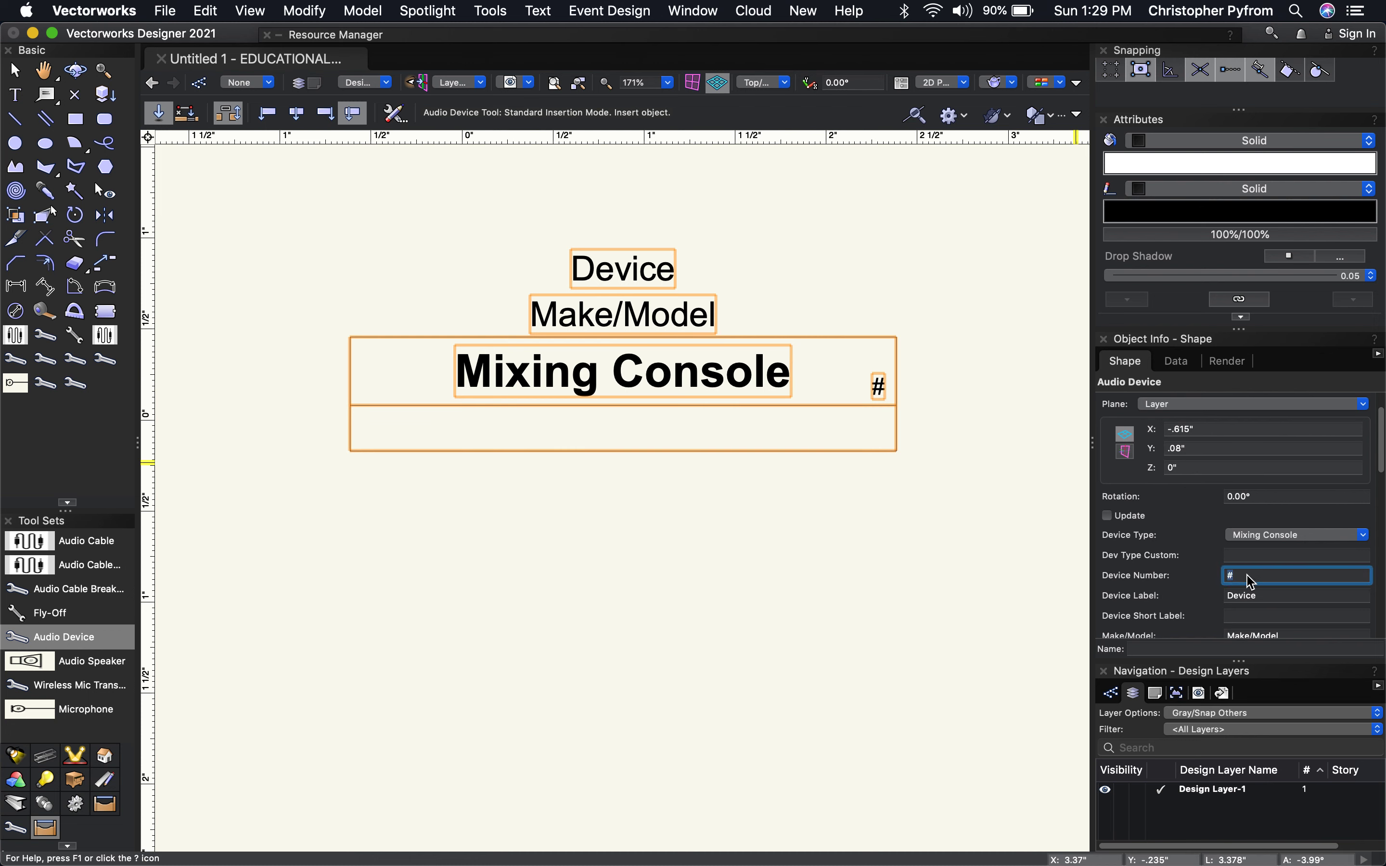
{"action": "type", "text": "1"}
{"action": "key", "text": "Return"}
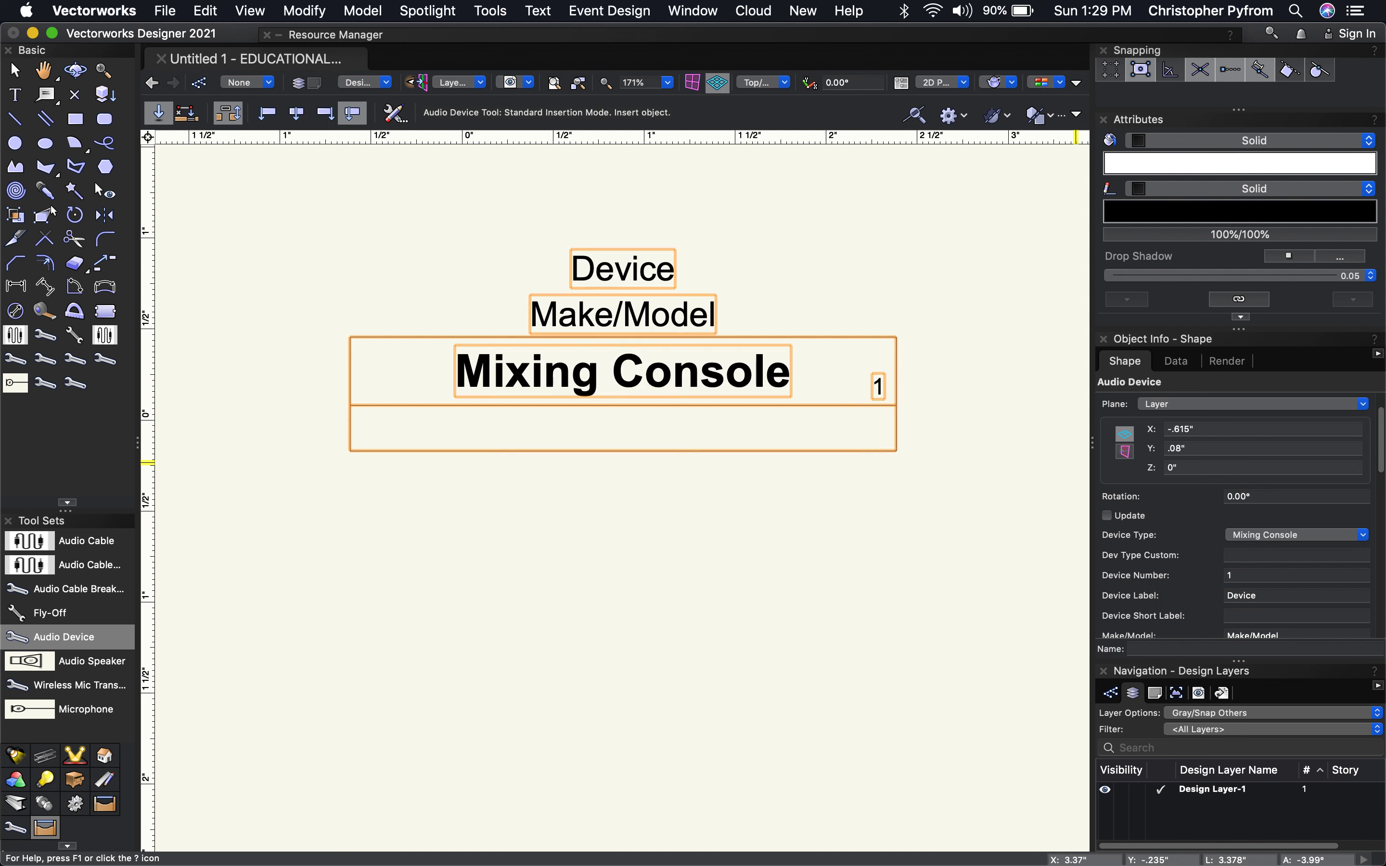
Step: Set the mixing console's device label to FOH
{"action": "left_click", "coordinate": [1274, 597]}
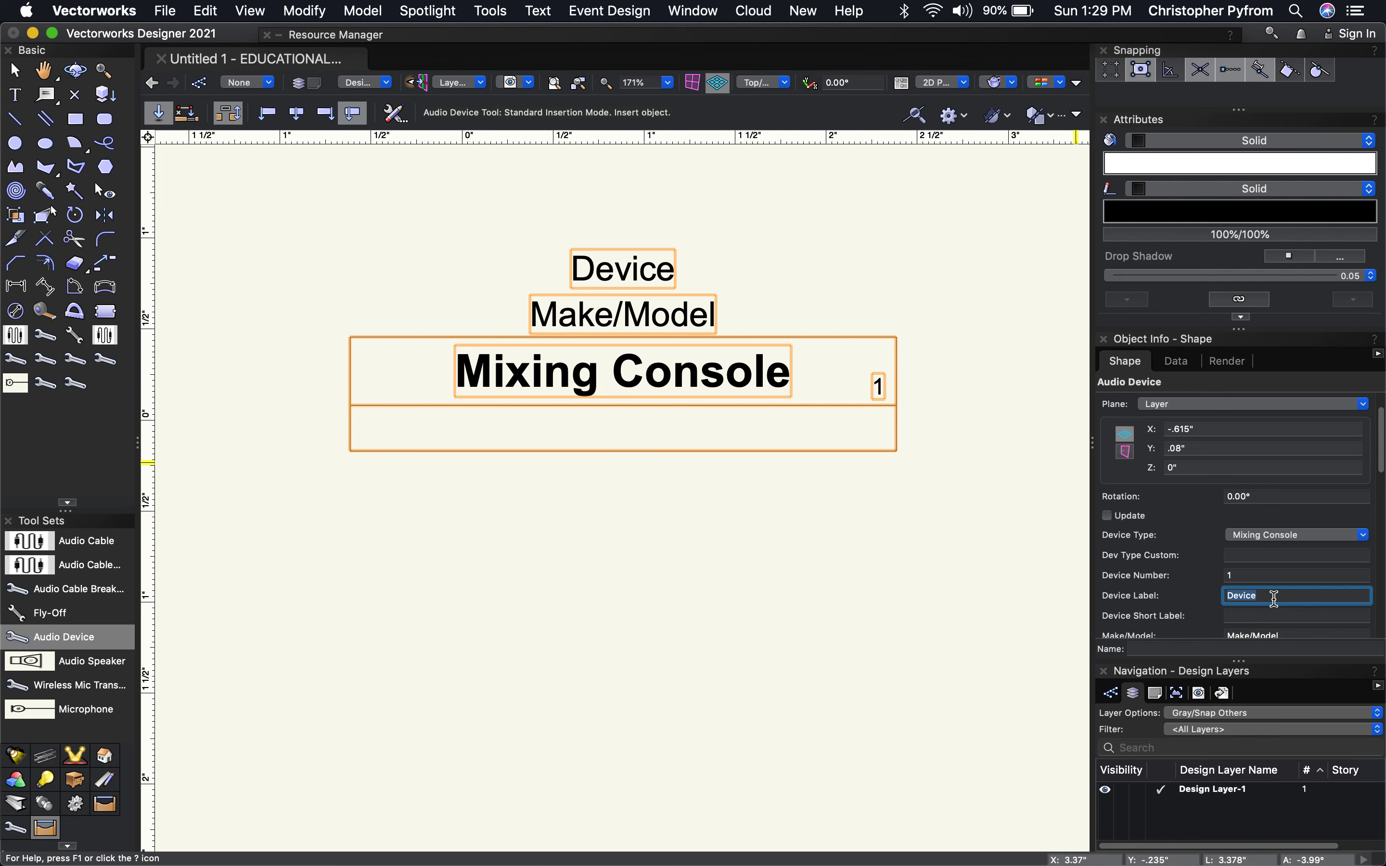
{"action": "type", "text": "FOH"}
{"action": "key", "text": "Return"}
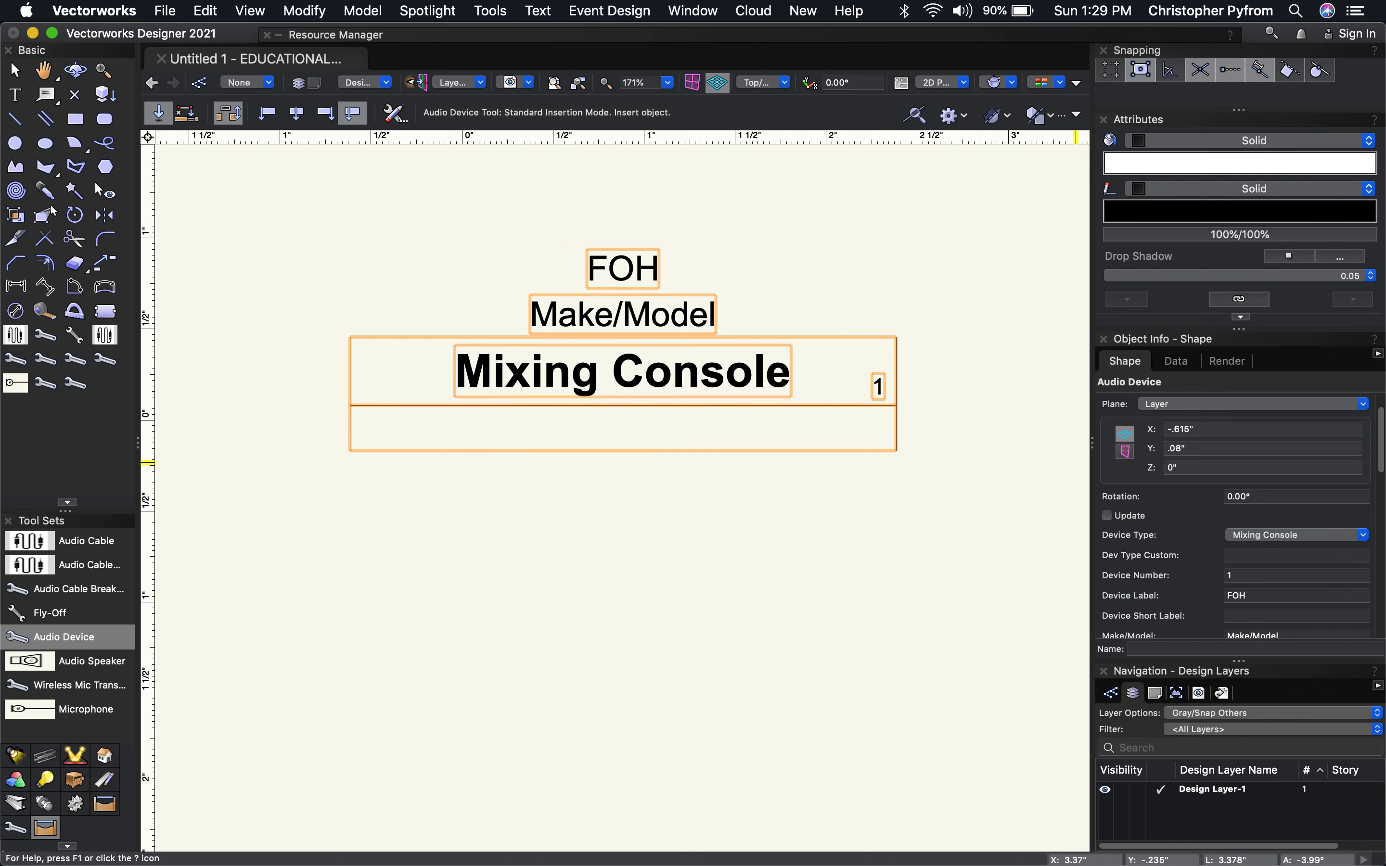
Step: Leave the device short label empty and set the mixing console's make/model to Yamaha LS9-32
{"action": "left_click", "coordinate": [1266, 616]}
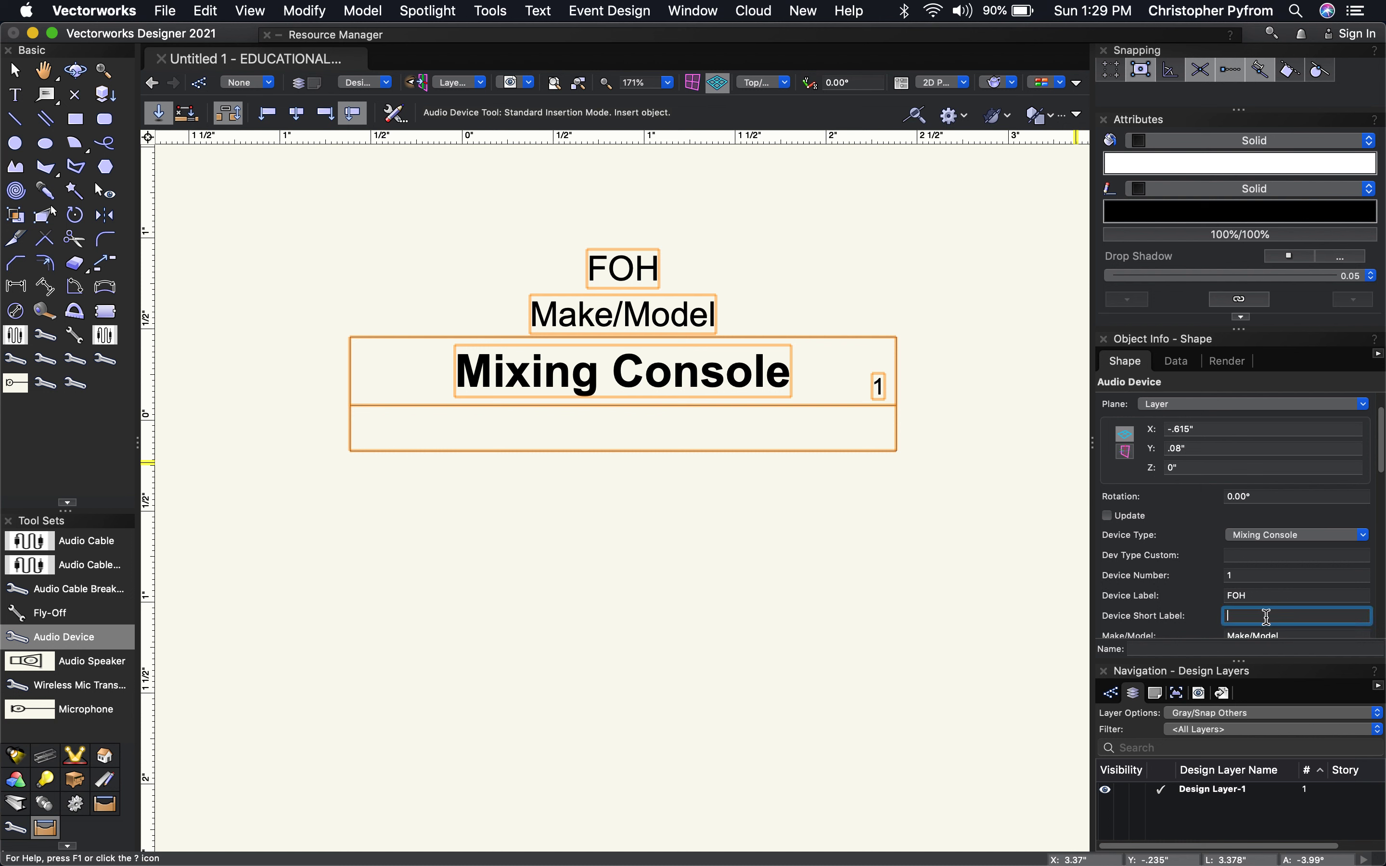
{"action": "scroll", "coordinate": [1266, 617], "scroll_direction": "down", "scroll_amount": 3}
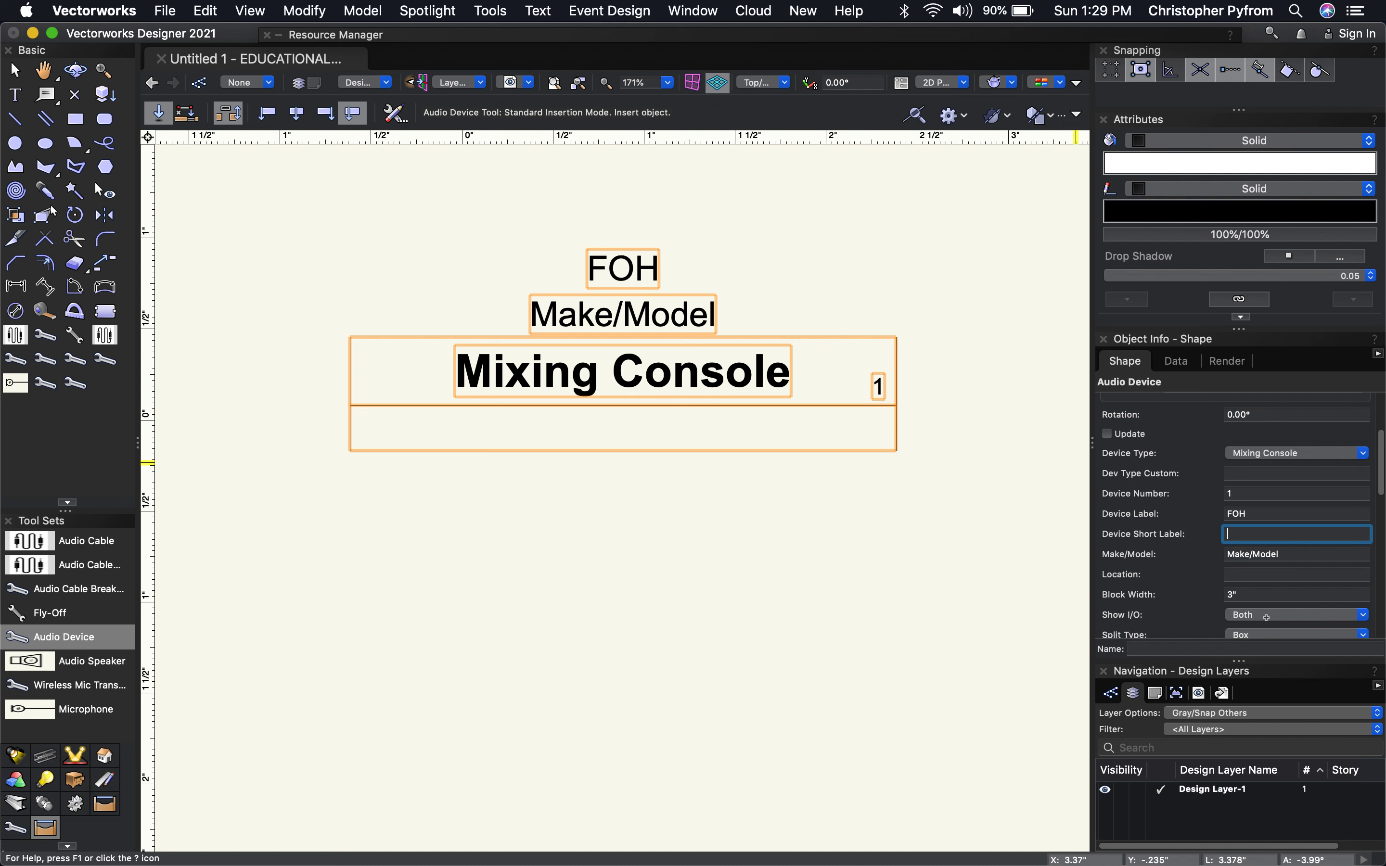
{"action": "left_click", "coordinate": [1292, 553]}
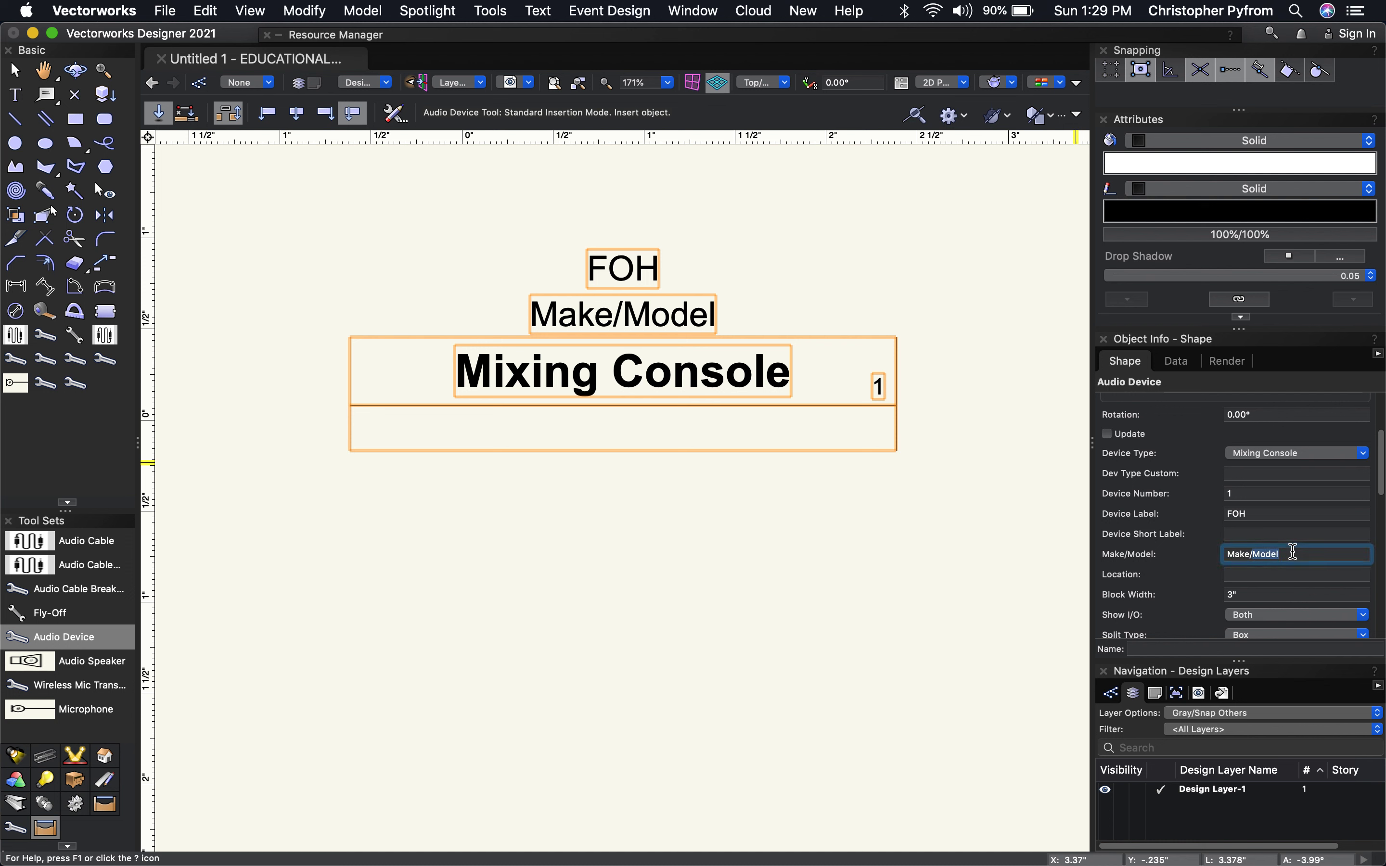
{"action": "type", "text": "Y"}
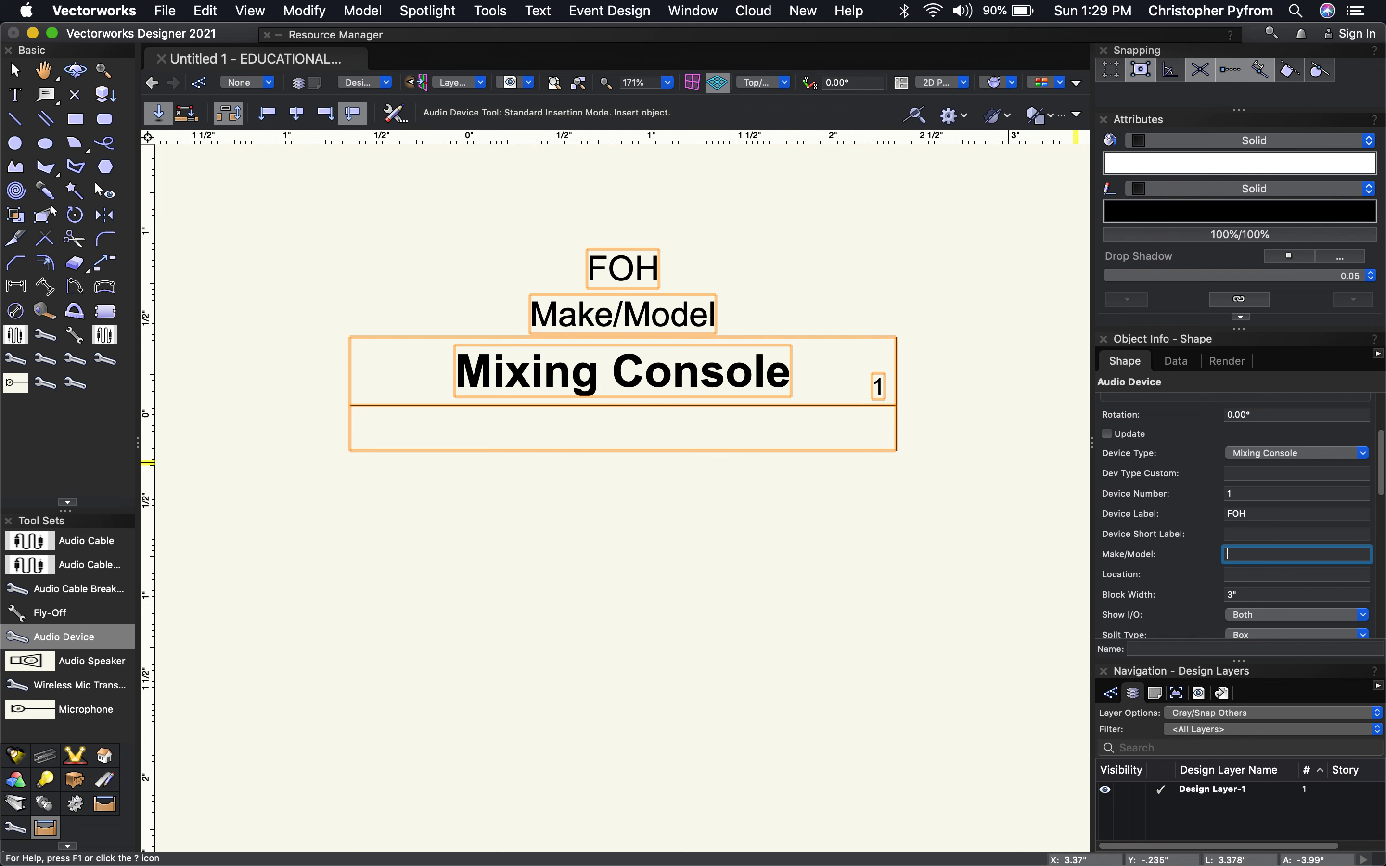
{"action": "type", "text": "amaha"}
{"action": "key", "text": "Return"}
{"action": "left_click", "coordinate": [1298, 554]}
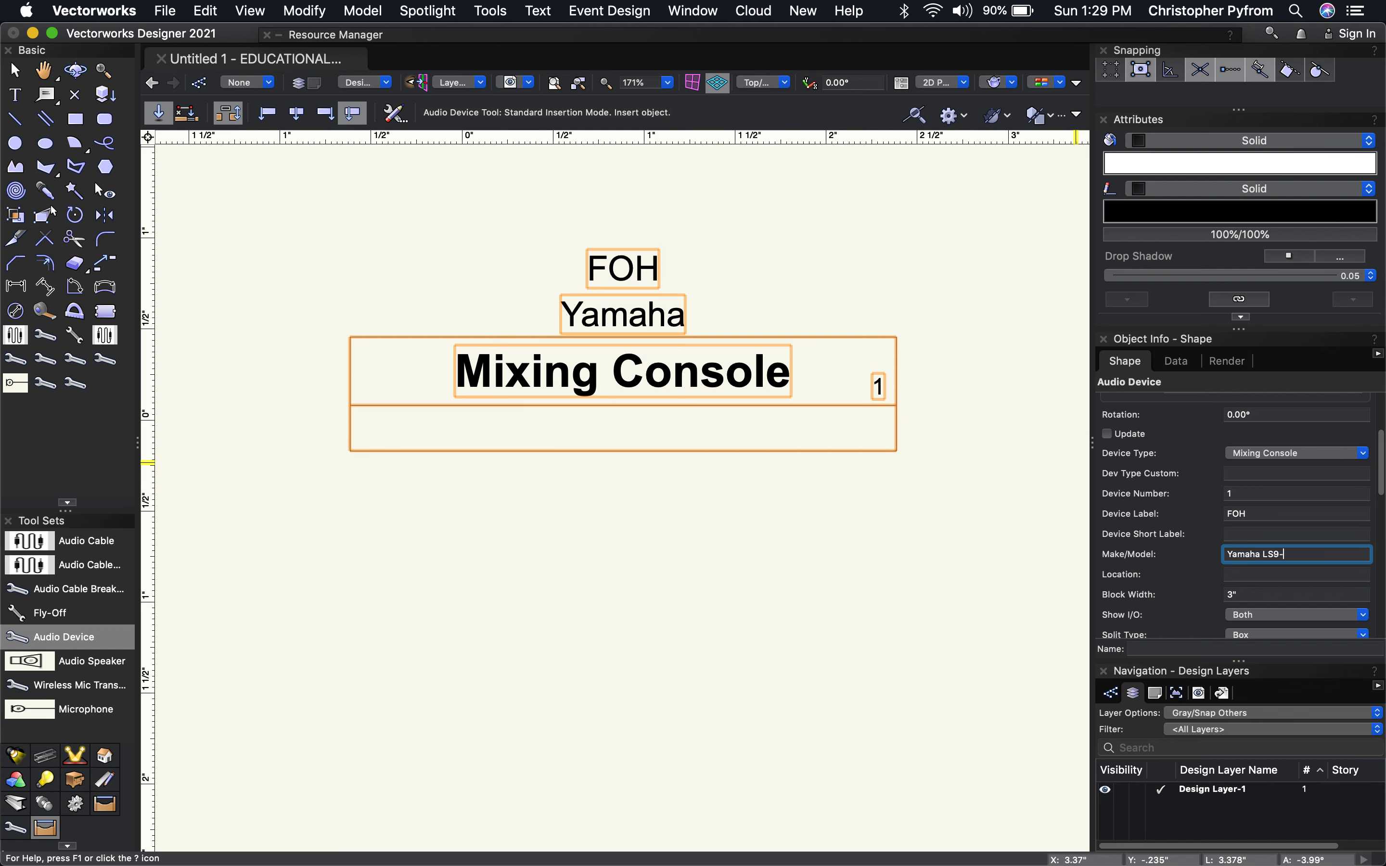
{"action": "key", "text": "Return"}
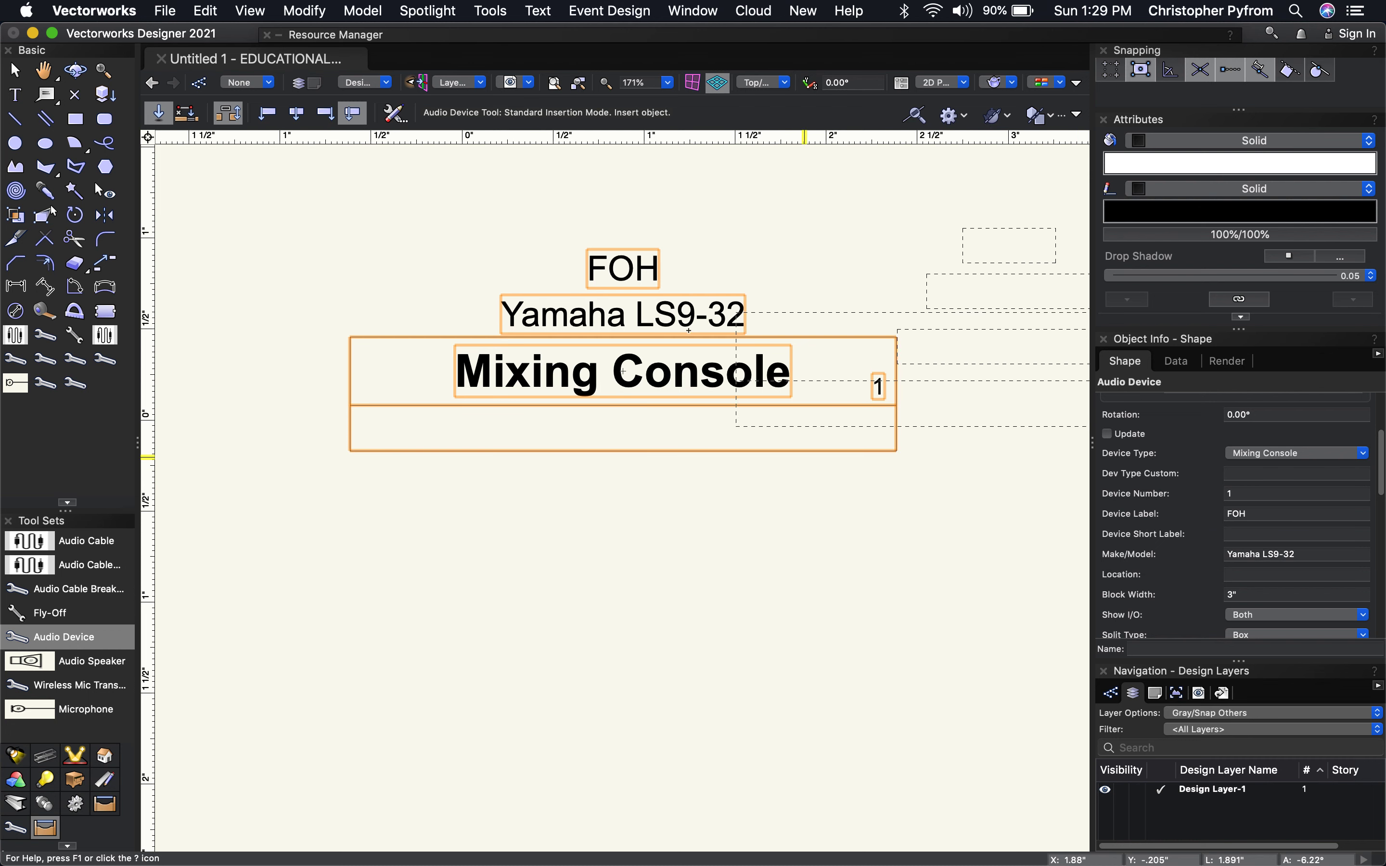
Step: Clear the mixing console's make/model value
{"action": "left_click", "coordinate": [1219, 554]}
{"action": "key", "text": "BackSpace"}
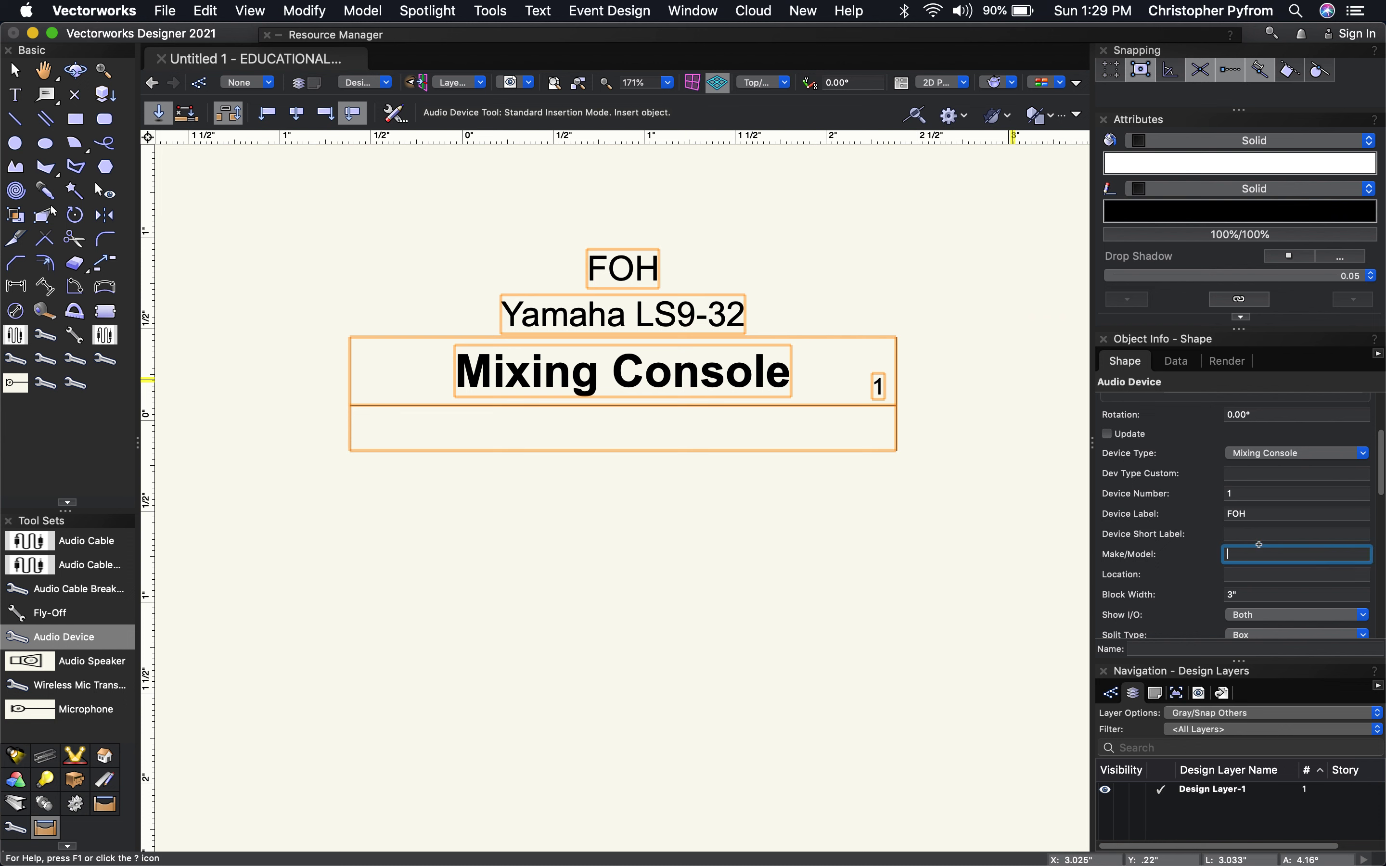
{"action": "key", "text": "Tab"}
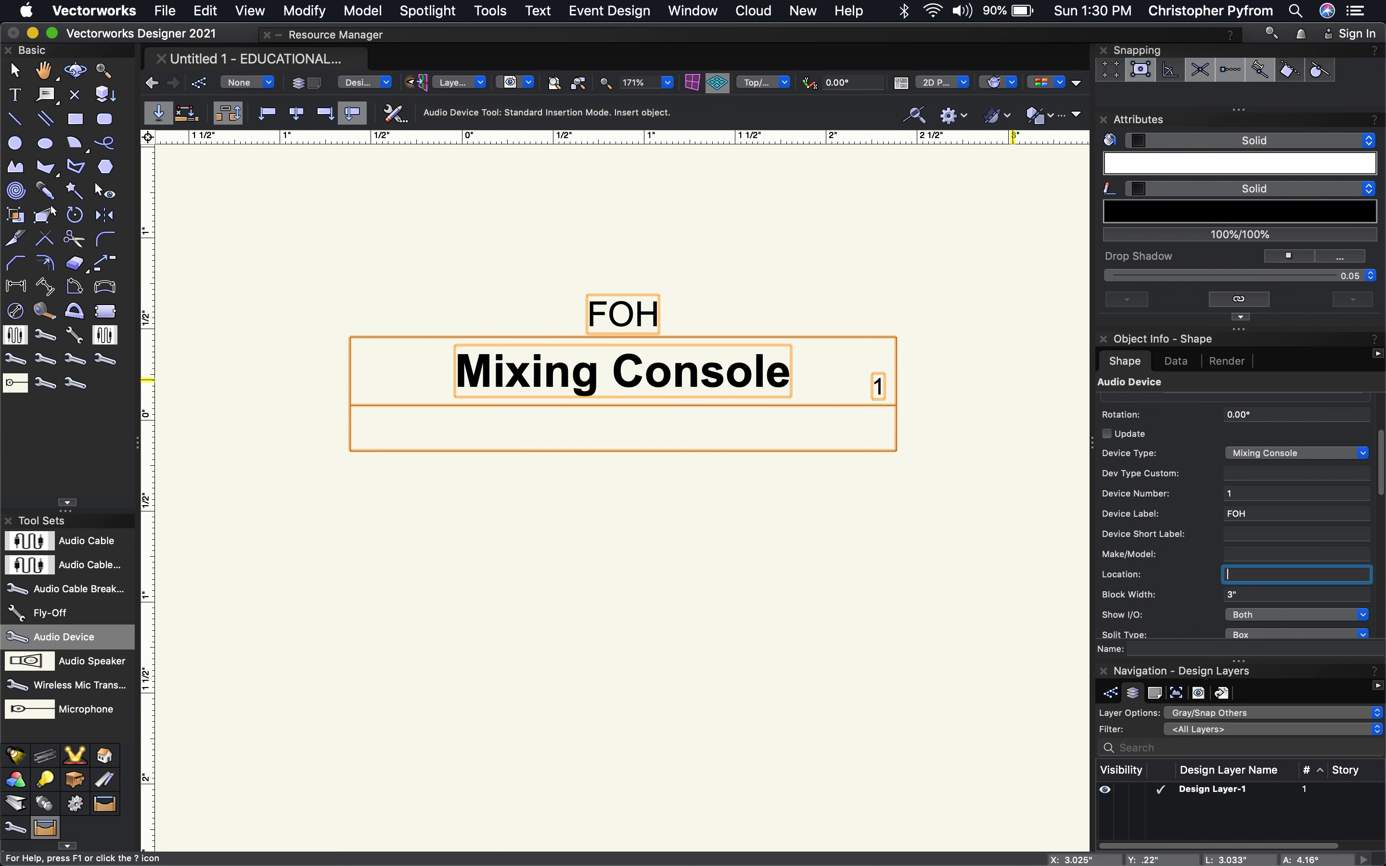
Step: Set the mixing console's make/model to Yamaha
{"action": "left_click", "coordinate": [1258, 553]}
{"action": "type", "text": "Yamaha"}
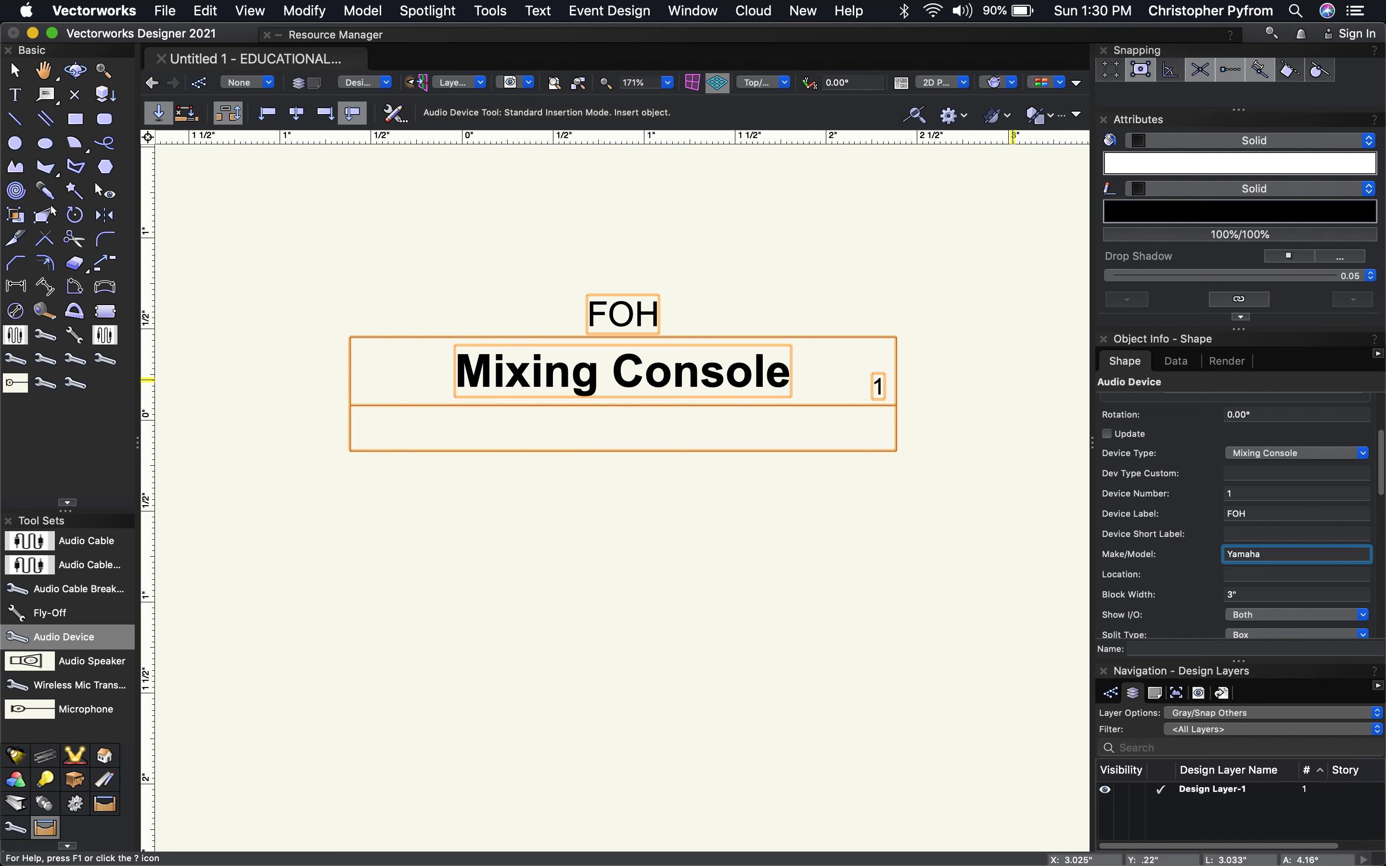
{"action": "key", "text": "Return"}
Step: Try a block width of 2" for the mixing console
{"action": "scroll", "coordinate": [1203, 569], "scroll_direction": "down", "scroll_amount": 3}
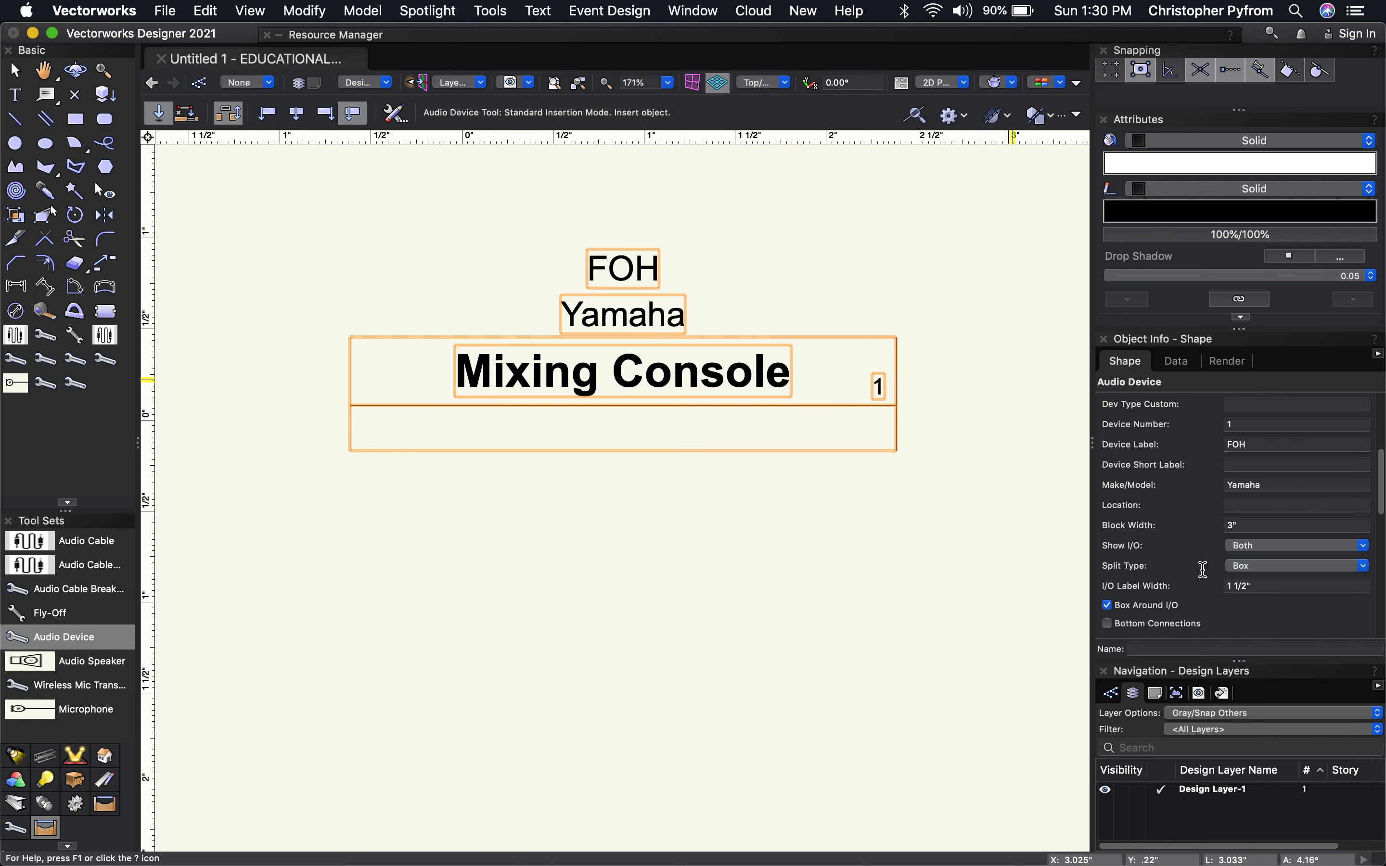
{"action": "scroll", "coordinate": [1203, 569], "scroll_direction": "down", "scroll_amount": 1}
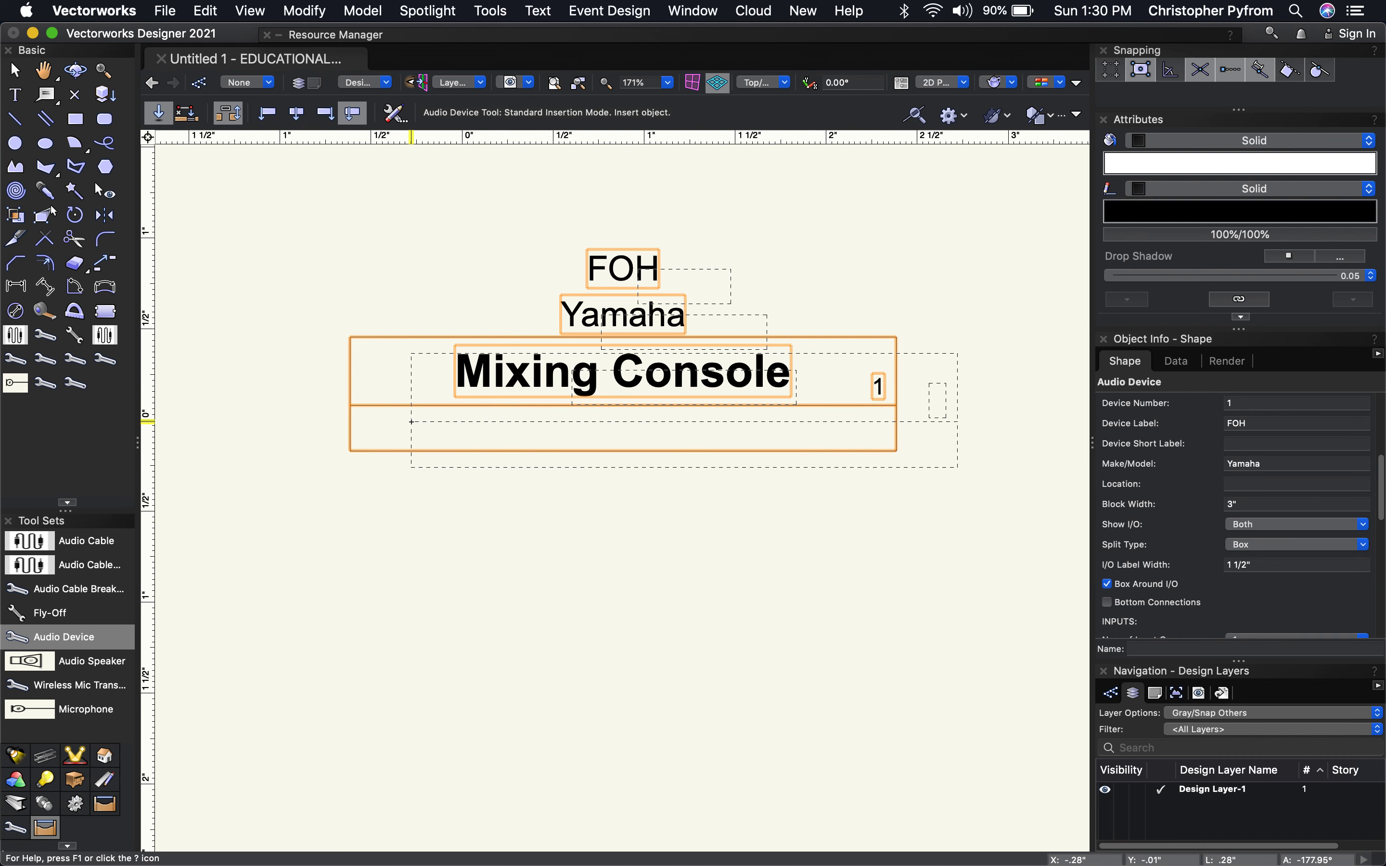
{"action": "left_click", "coordinate": [1249, 505]}
{"action": "type", "text": "2"}
{"action": "key", "text": "Return"}
Step: Set the mixing console's block width to 4"
{"action": "left_click", "coordinate": [1249, 505]}
{"action": "type", "text": "4"}
{"action": "key", "text": "Return"}
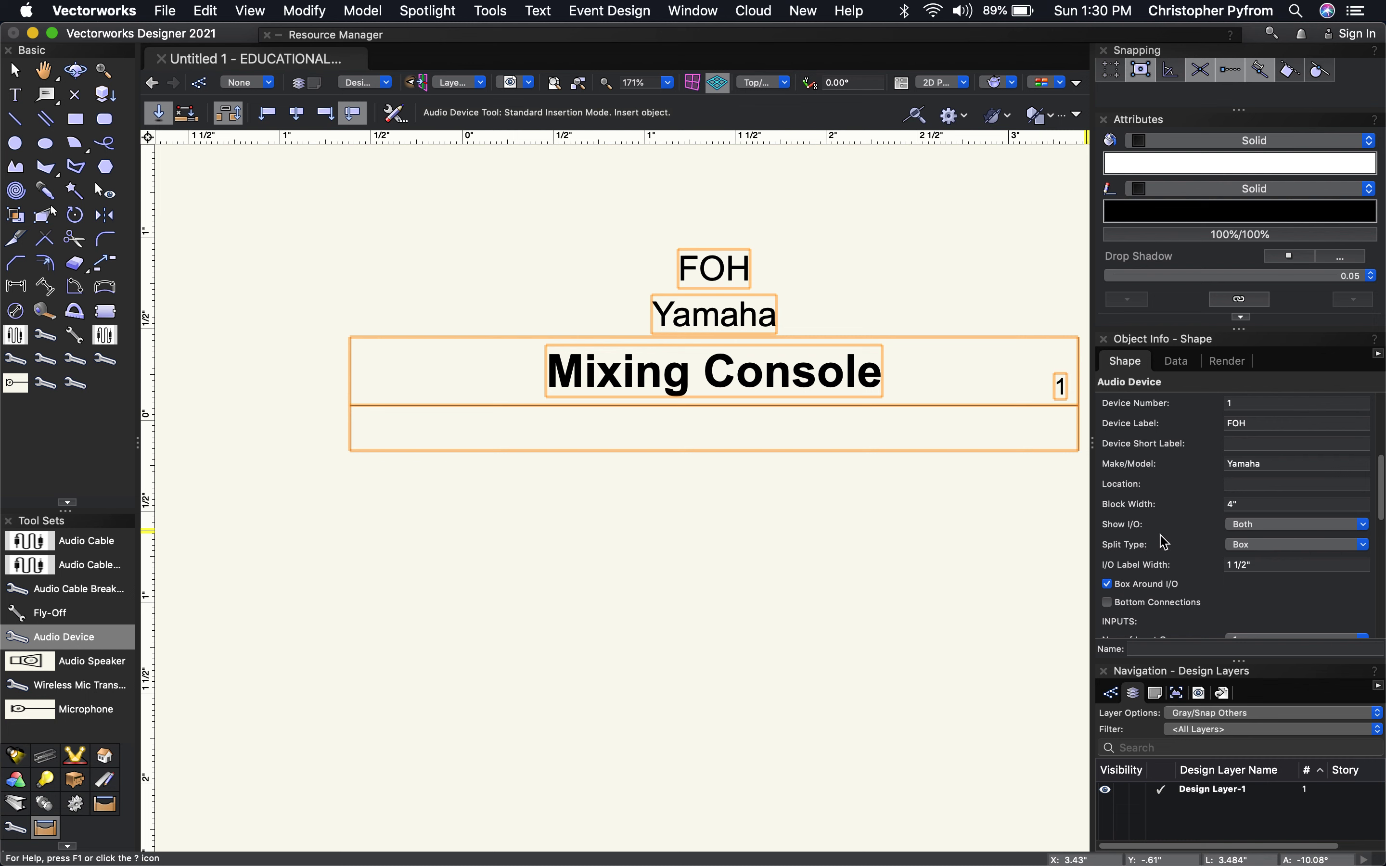
Step: Leave the Audio Device tool, switch to the Selection tool and reselect the mixing console
{"action": "scroll", "coordinate": [1179, 524], "scroll_direction": "down", "scroll_amount": 3}
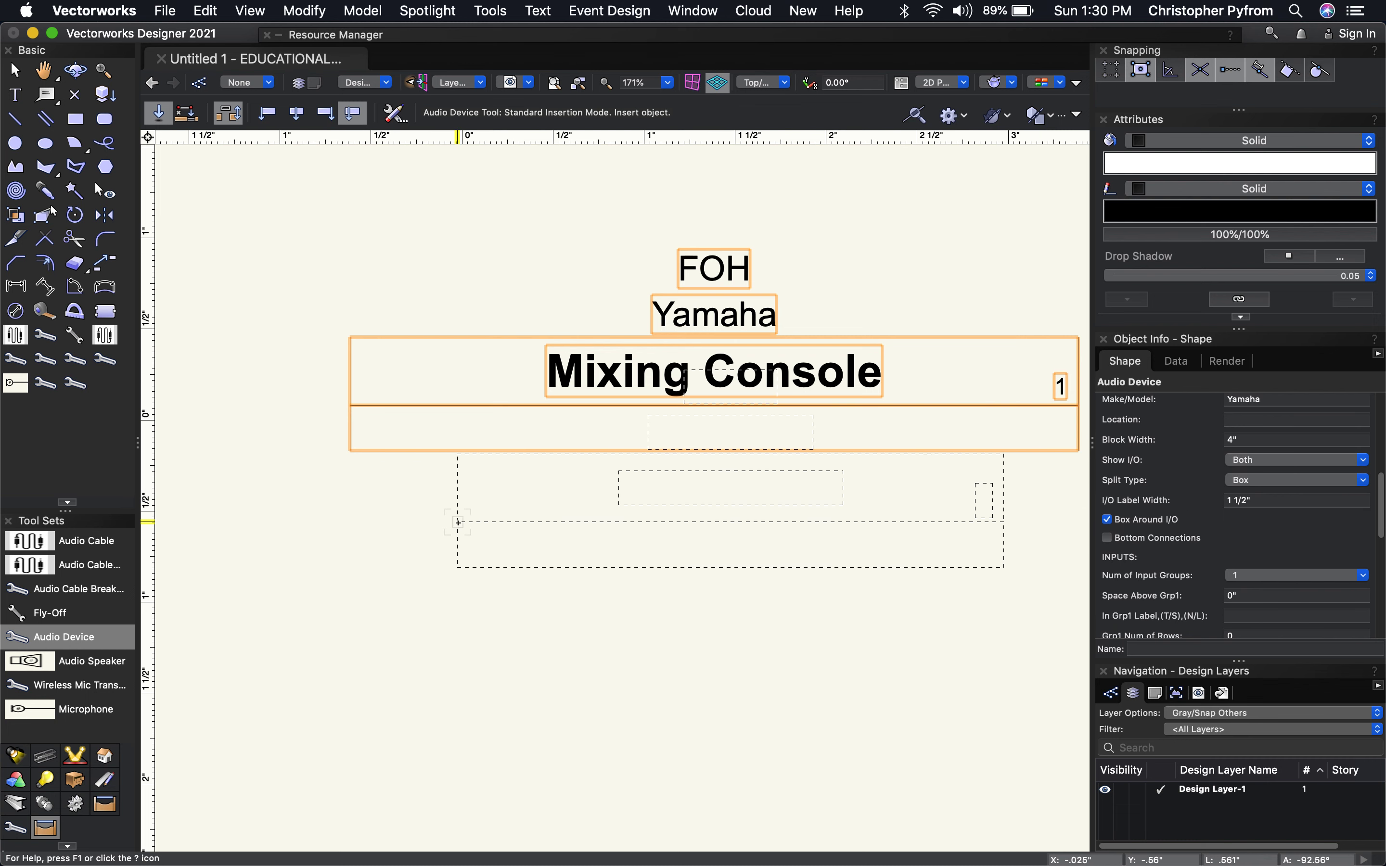
{"action": "key", "text": "Escape"}
{"action": "key", "text": "x"}
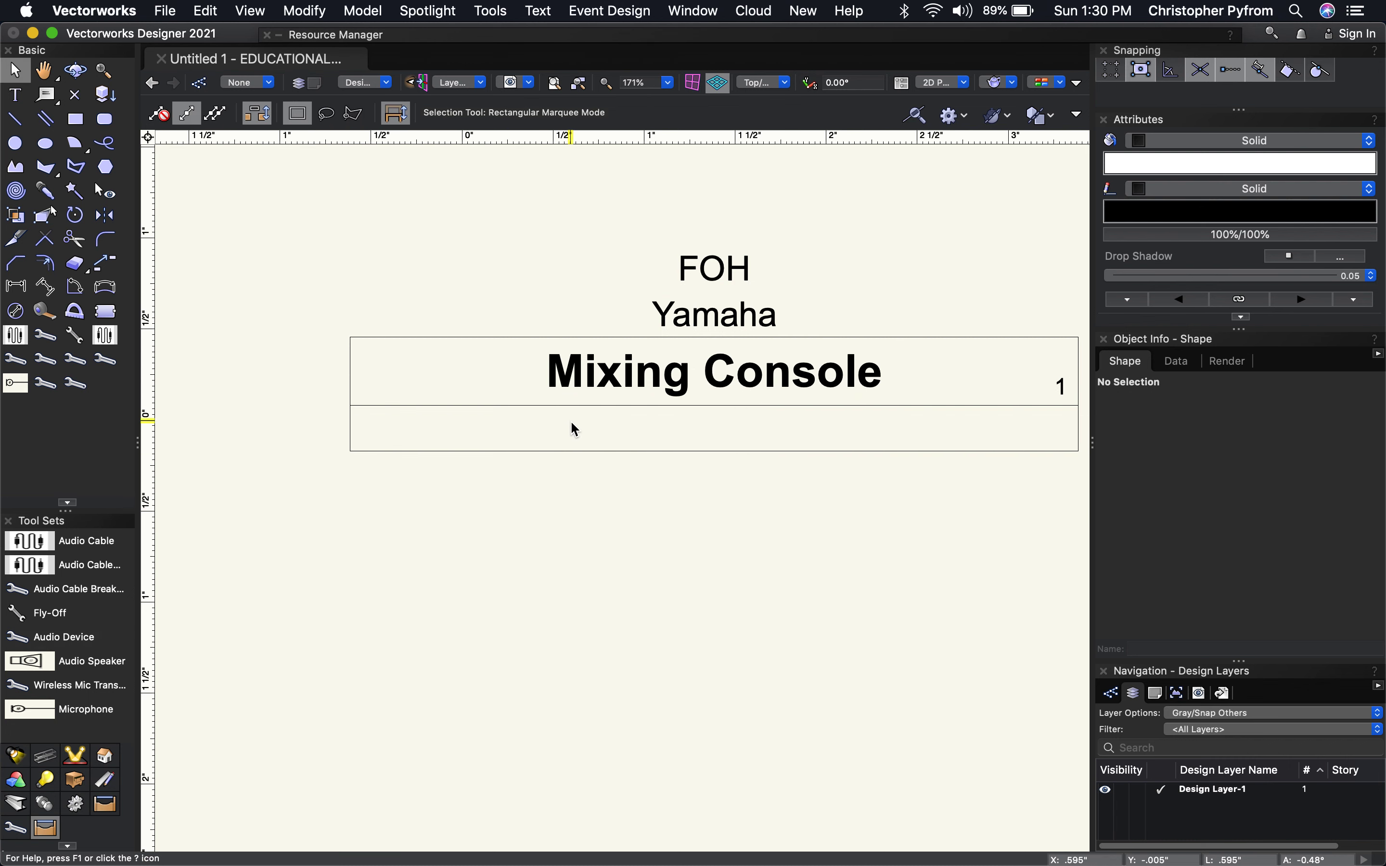
{"action": "left_click", "coordinate": [574, 385]}
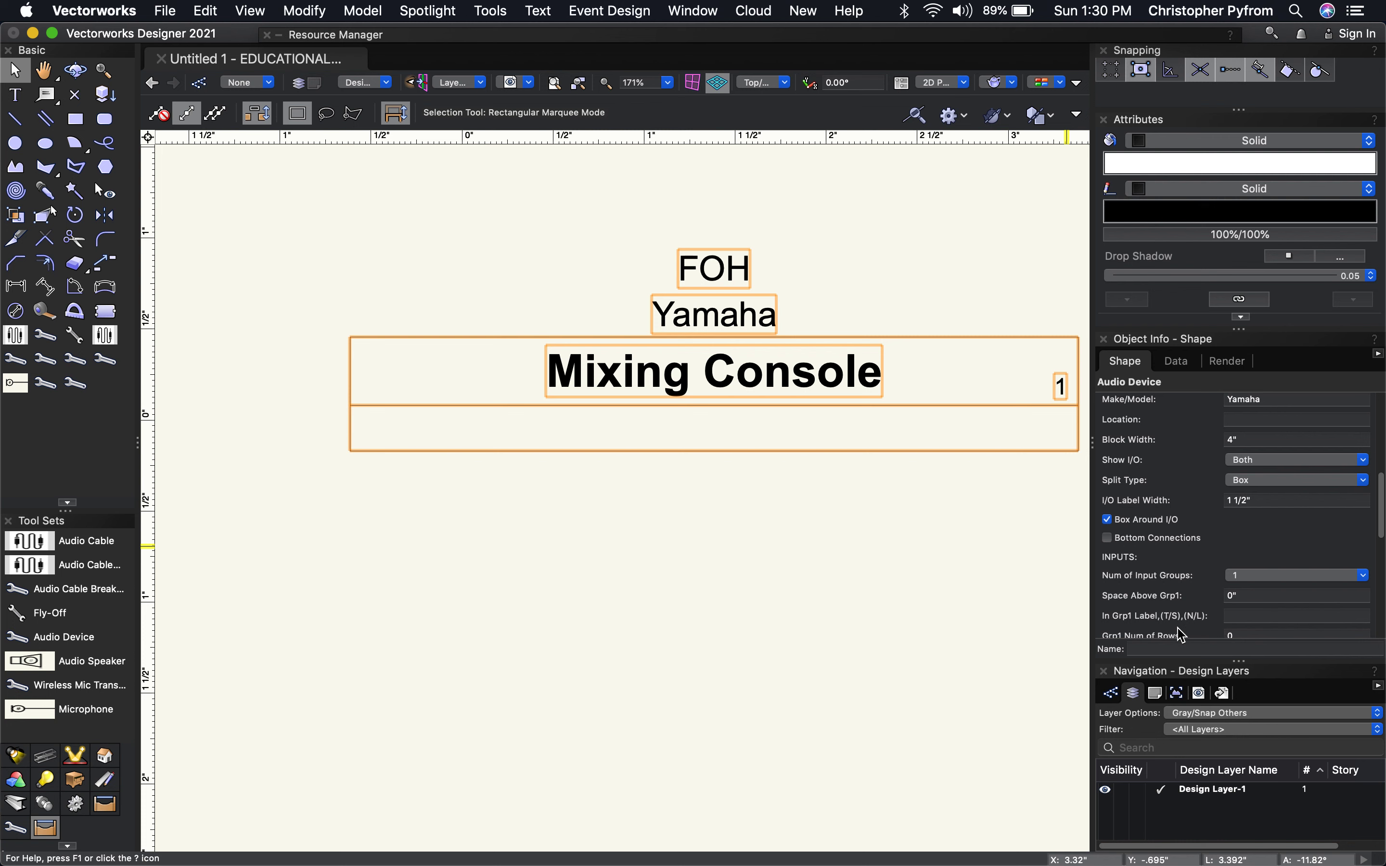
Step: Keep a single input group on the mixing console and set its group label to Mic In
{"action": "scroll", "coordinate": [1188, 607], "scroll_direction": "down", "scroll_amount": 3}
{"action": "scroll", "coordinate": [1180, 476], "scroll_direction": "up", "scroll_amount": 5}
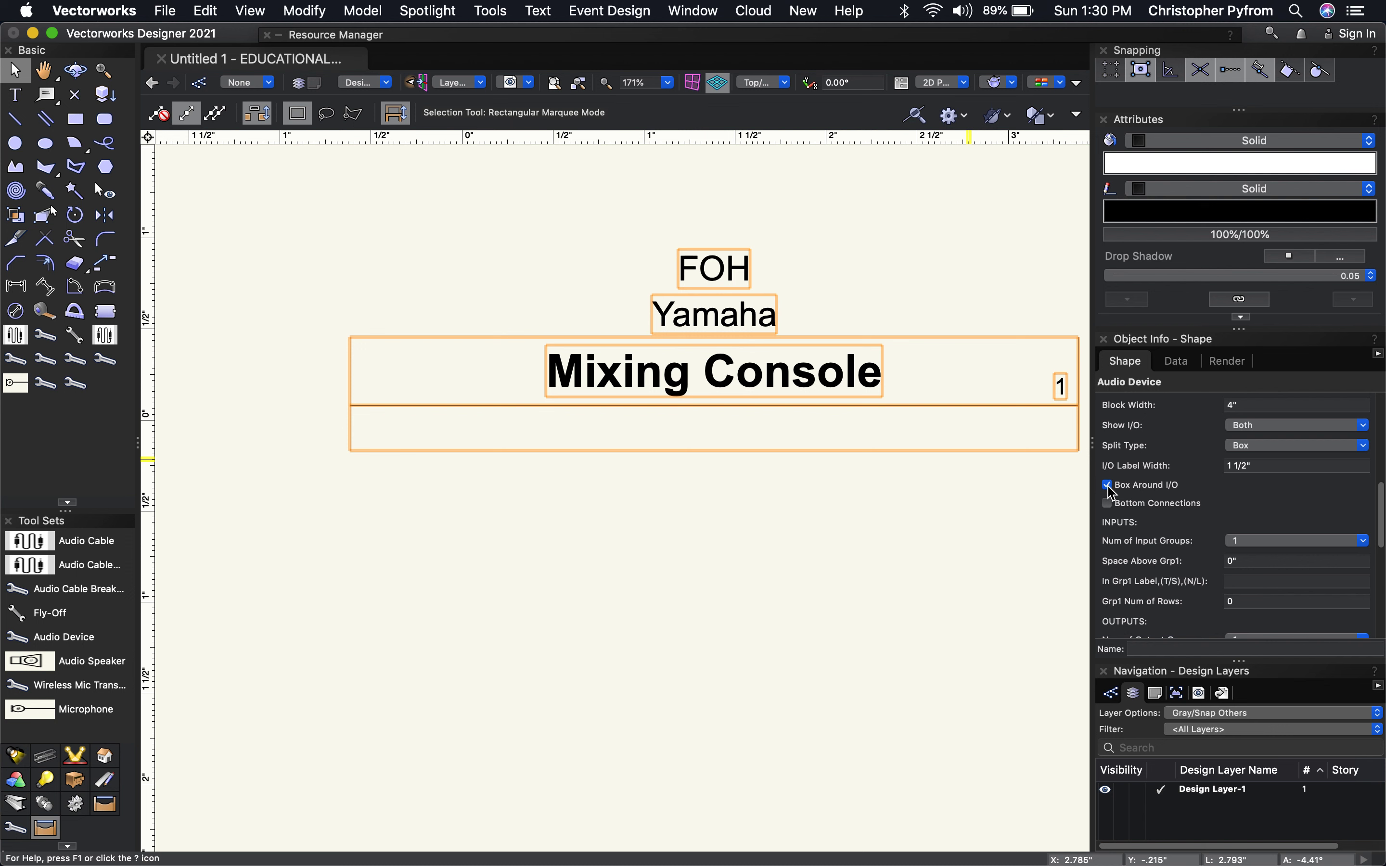
{"action": "scroll", "coordinate": [1191, 589], "scroll_direction": "down", "scroll_amount": 3}
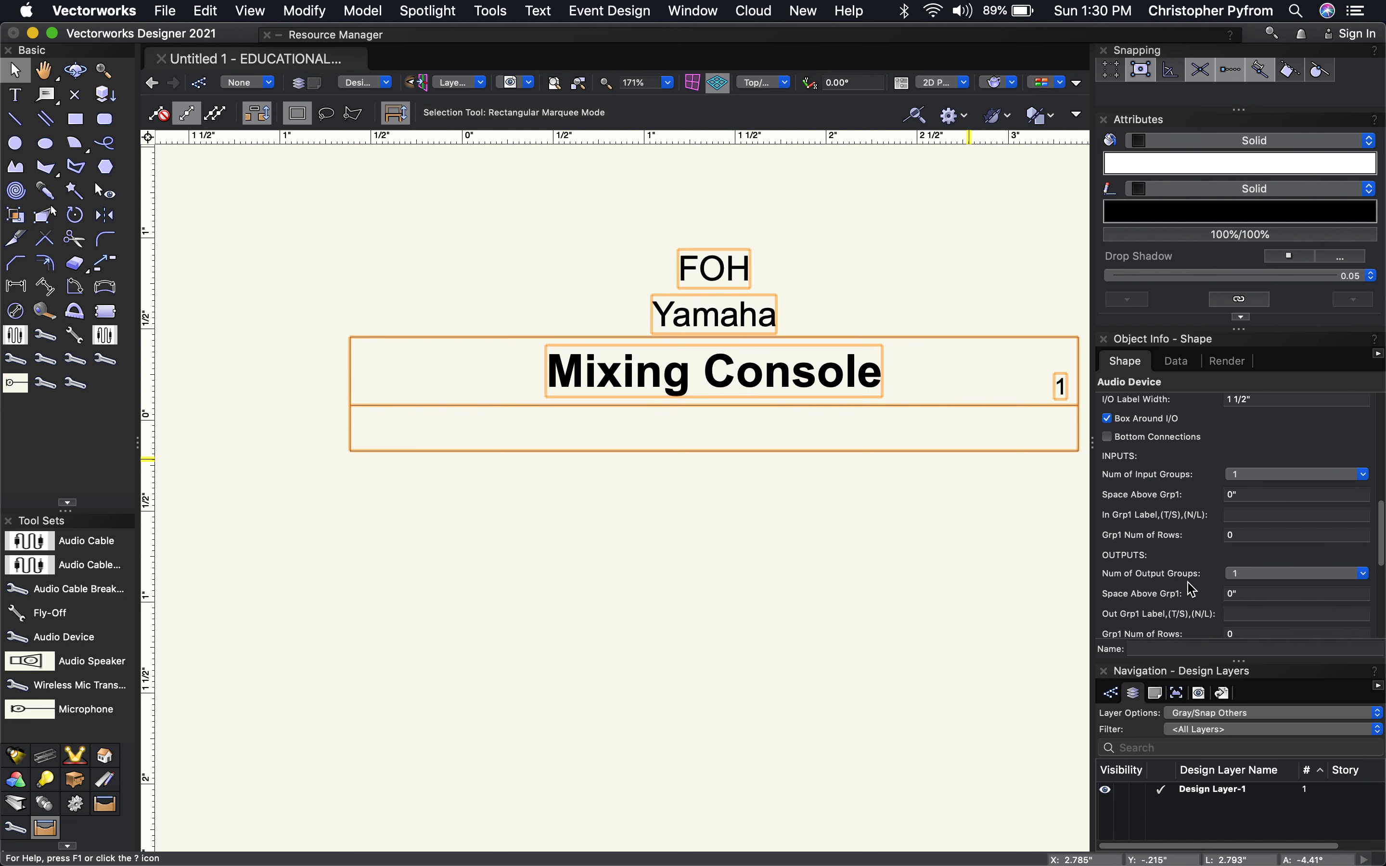
{"action": "left_click", "coordinate": [1256, 477]}
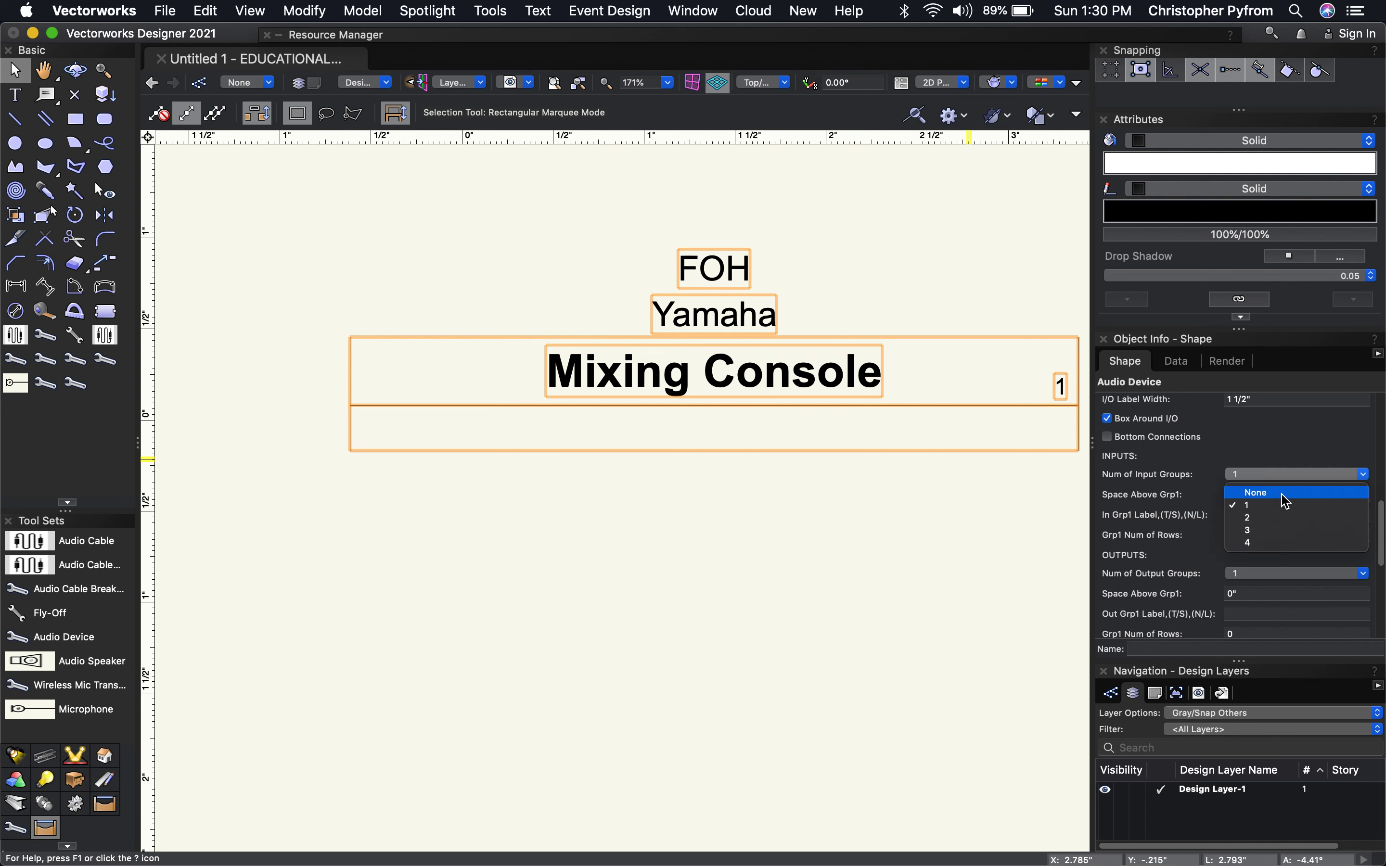
{"action": "left_click", "coordinate": [1277, 450]}
{"action": "left_click", "coordinate": [1243, 516]}
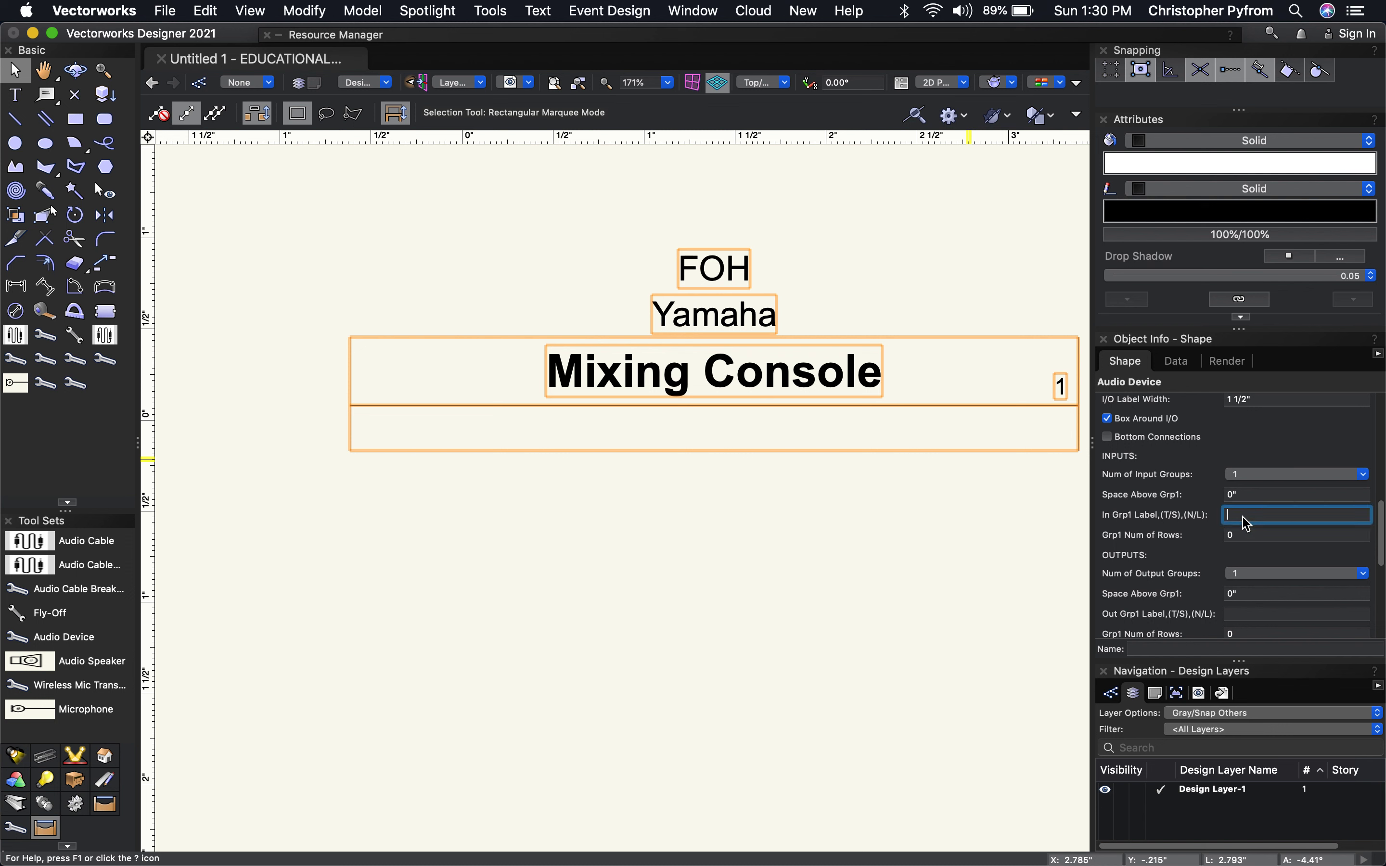
{"action": "type", "text": "Mic In"}
{"action": "key", "text": "Return"}
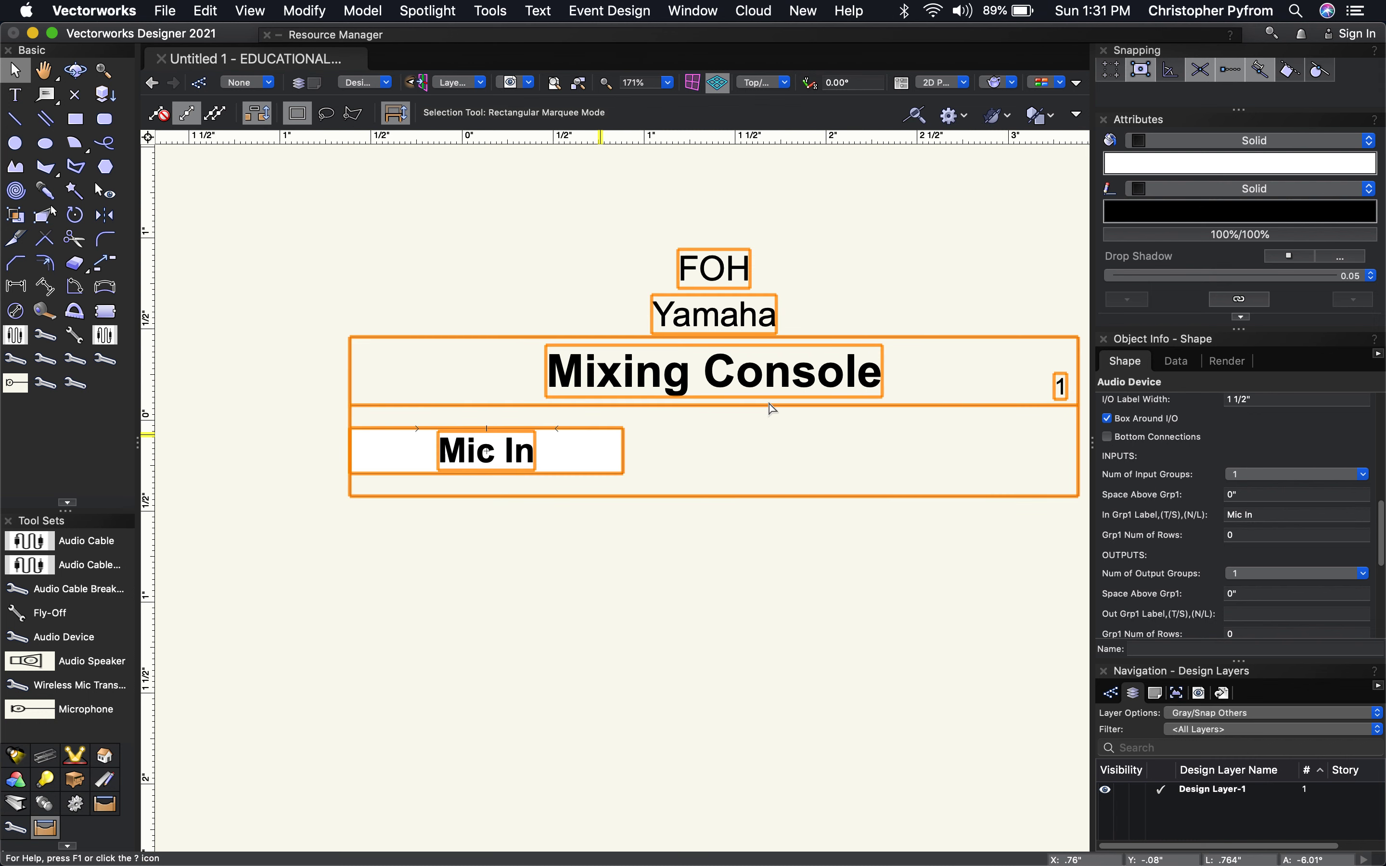
Step: Set the number of rows in input group 1 to 4 and leave the box around the I/O turned on
{"action": "left_click", "coordinate": [1108, 418]}
{"action": "left_click", "coordinate": [1109, 420]}
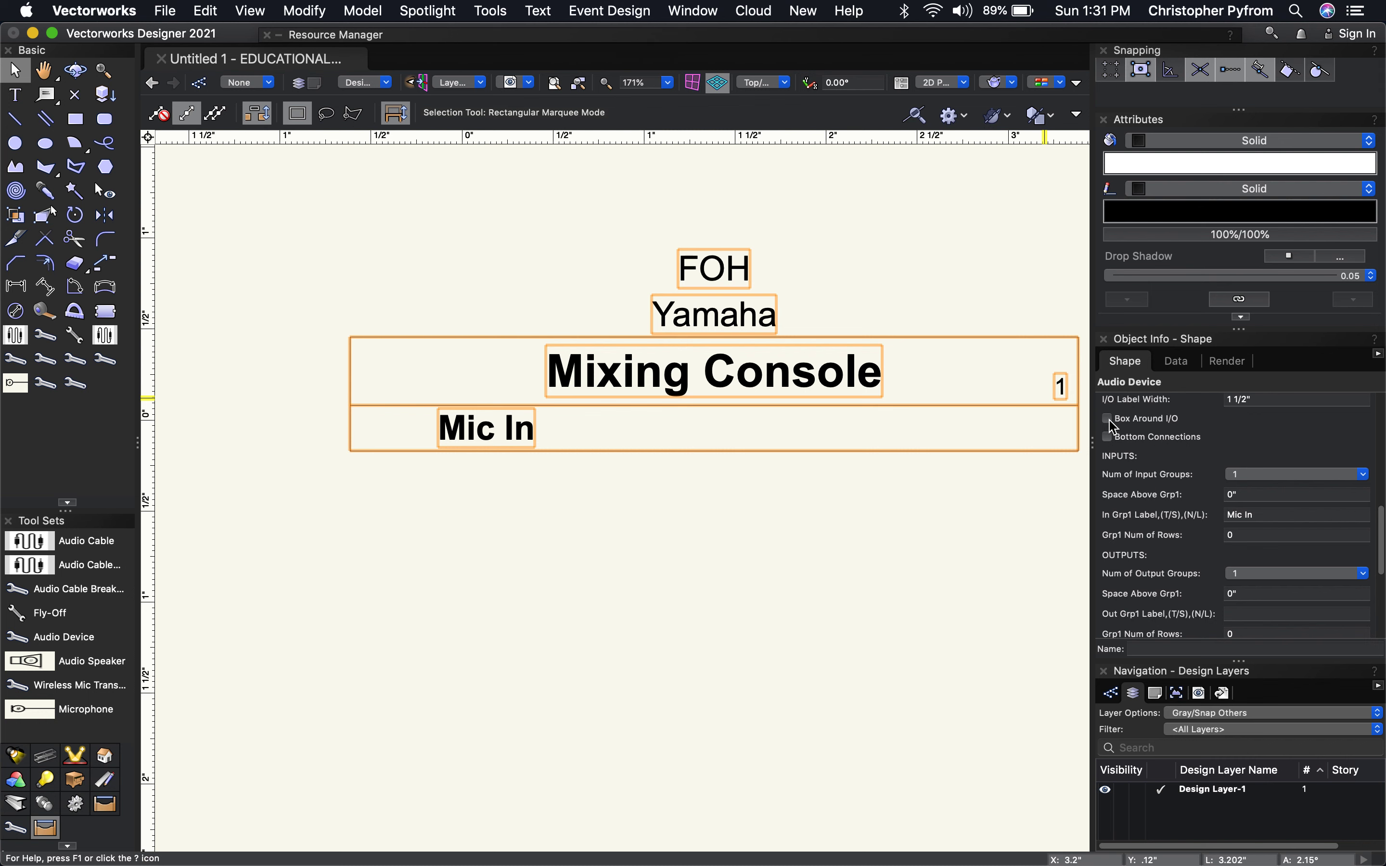
{"action": "double_click", "coordinate": [1241, 536]}
{"action": "type", "text": "4"}
{"action": "key", "text": "Return"}
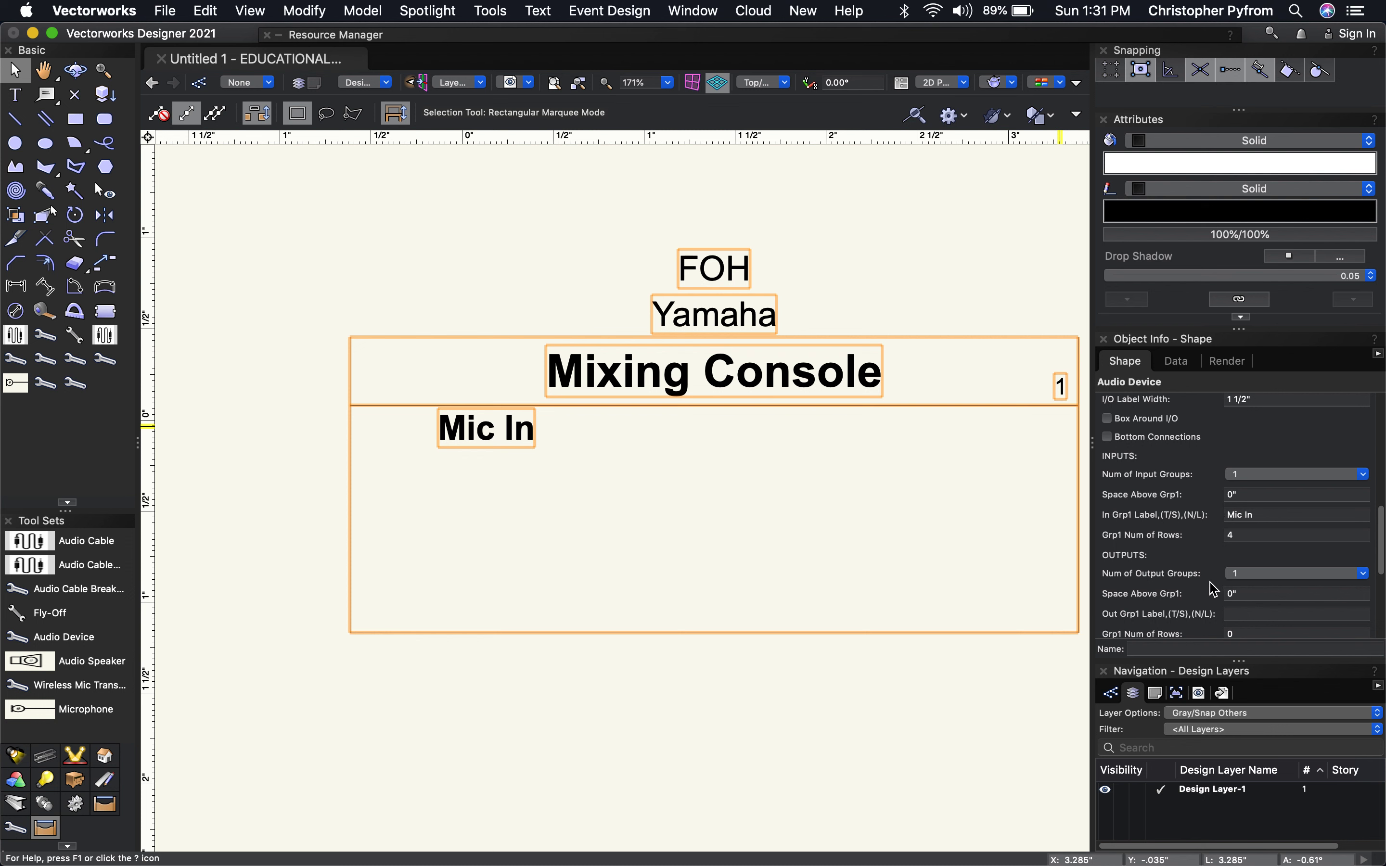
{"action": "left_click", "coordinate": [1270, 511]}
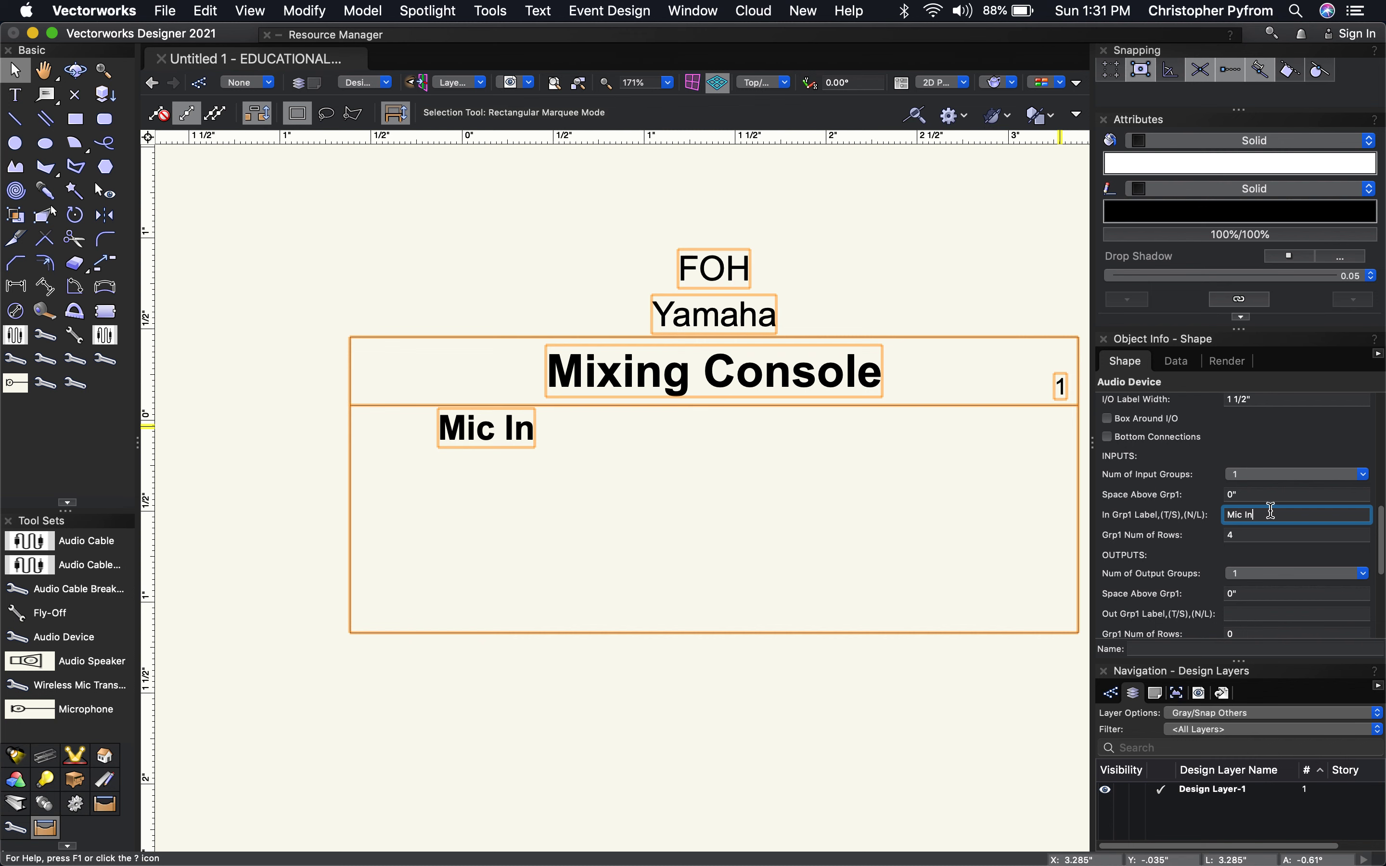
{"action": "left_click", "coordinate": [1109, 419]}
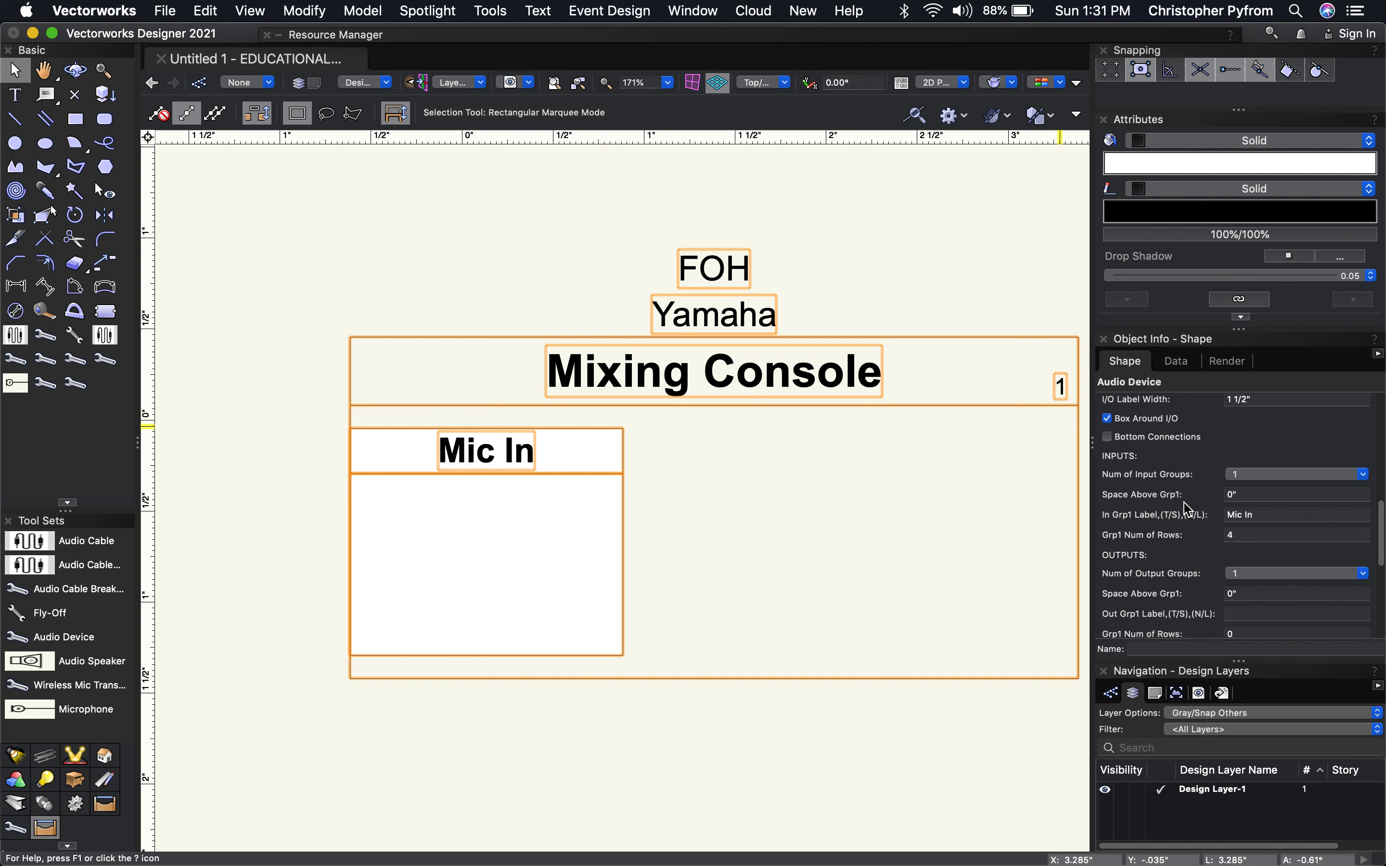
Step: Fill the device's first four input number/label entries with "1,Mic 1", ",Mic 2", "..." and "32,Mic 32"
{"action": "left_click", "coordinate": [1178, 361]}
{"action": "left_click_drag", "start_coordinate": [1241, 472], "coordinate": [1242, 542]}
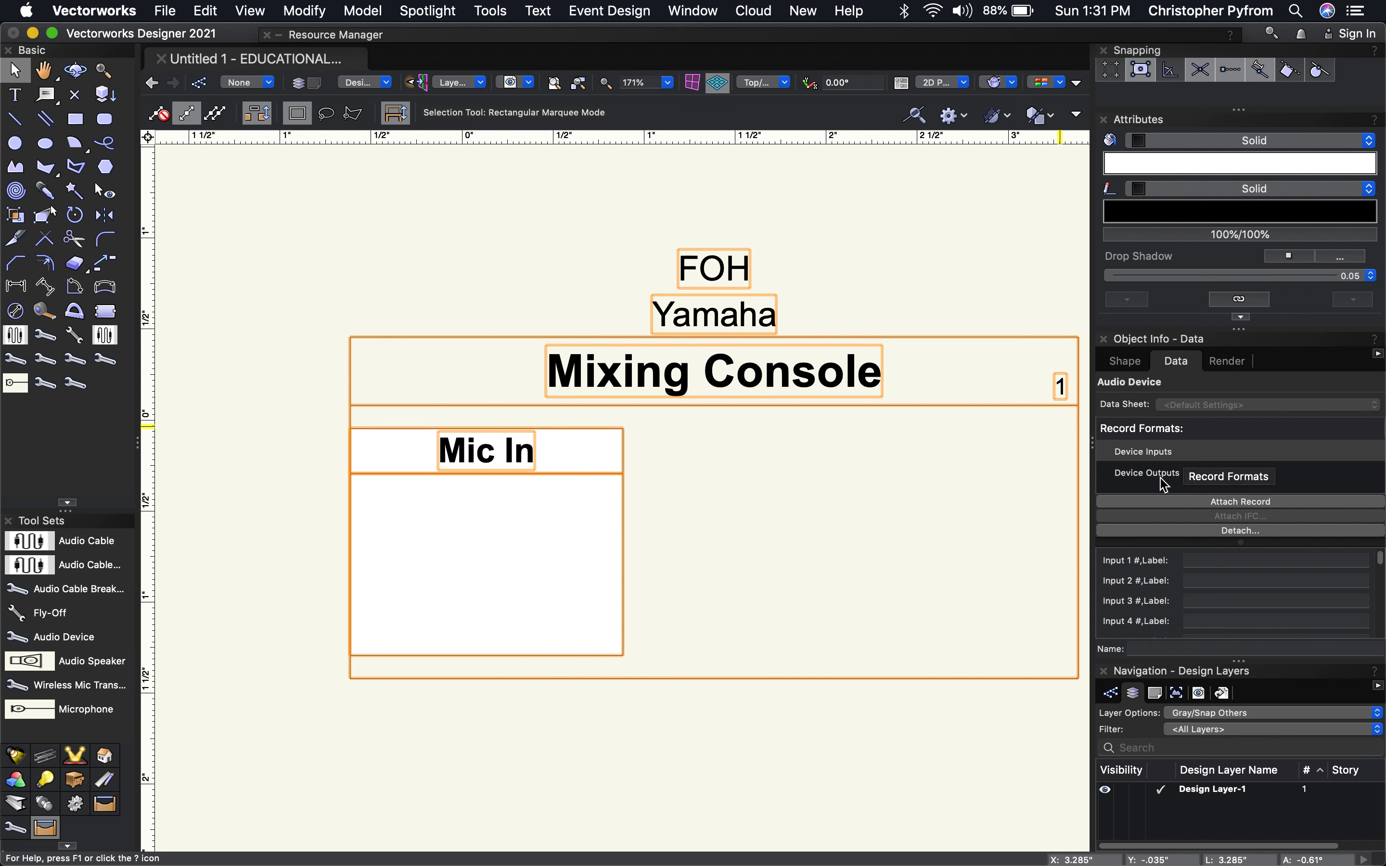
{"action": "left_click", "coordinate": [1198, 561]}
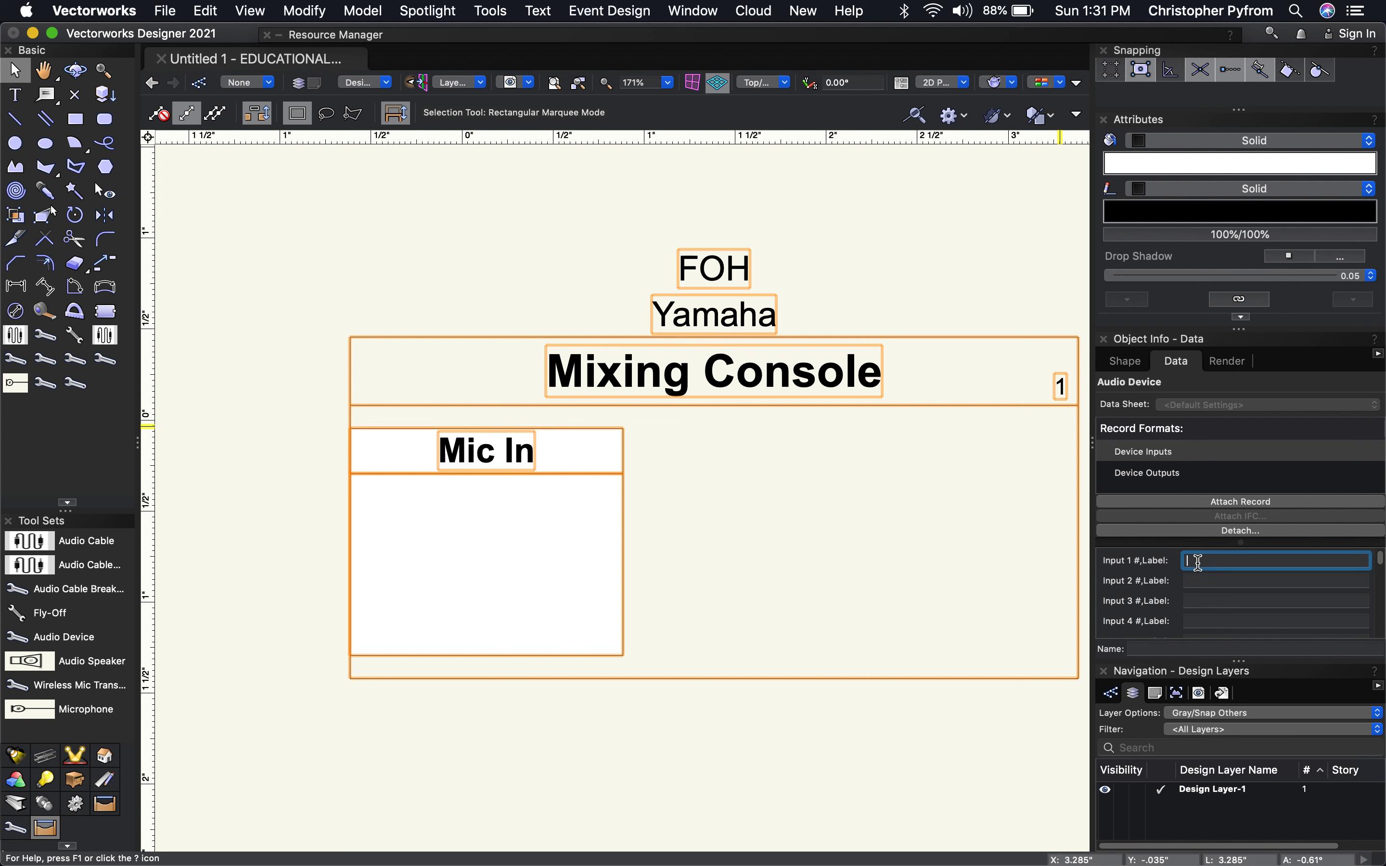
{"action": "type", "text": "1,"}
{"action": "type", "text": "Mic 1"}
{"action": "key", "text": "Tab"}
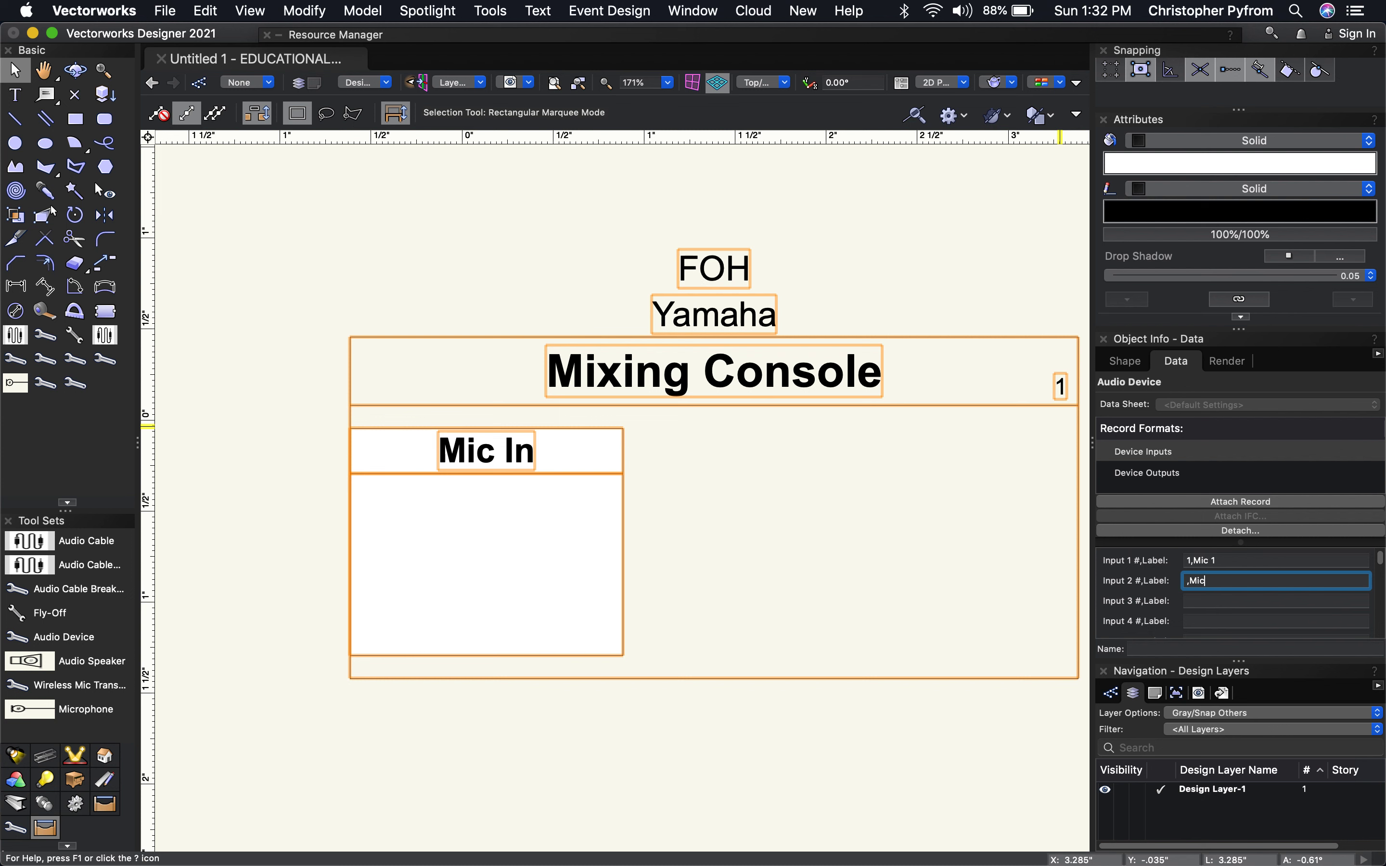
{"action": "key", "text": "Tab"}
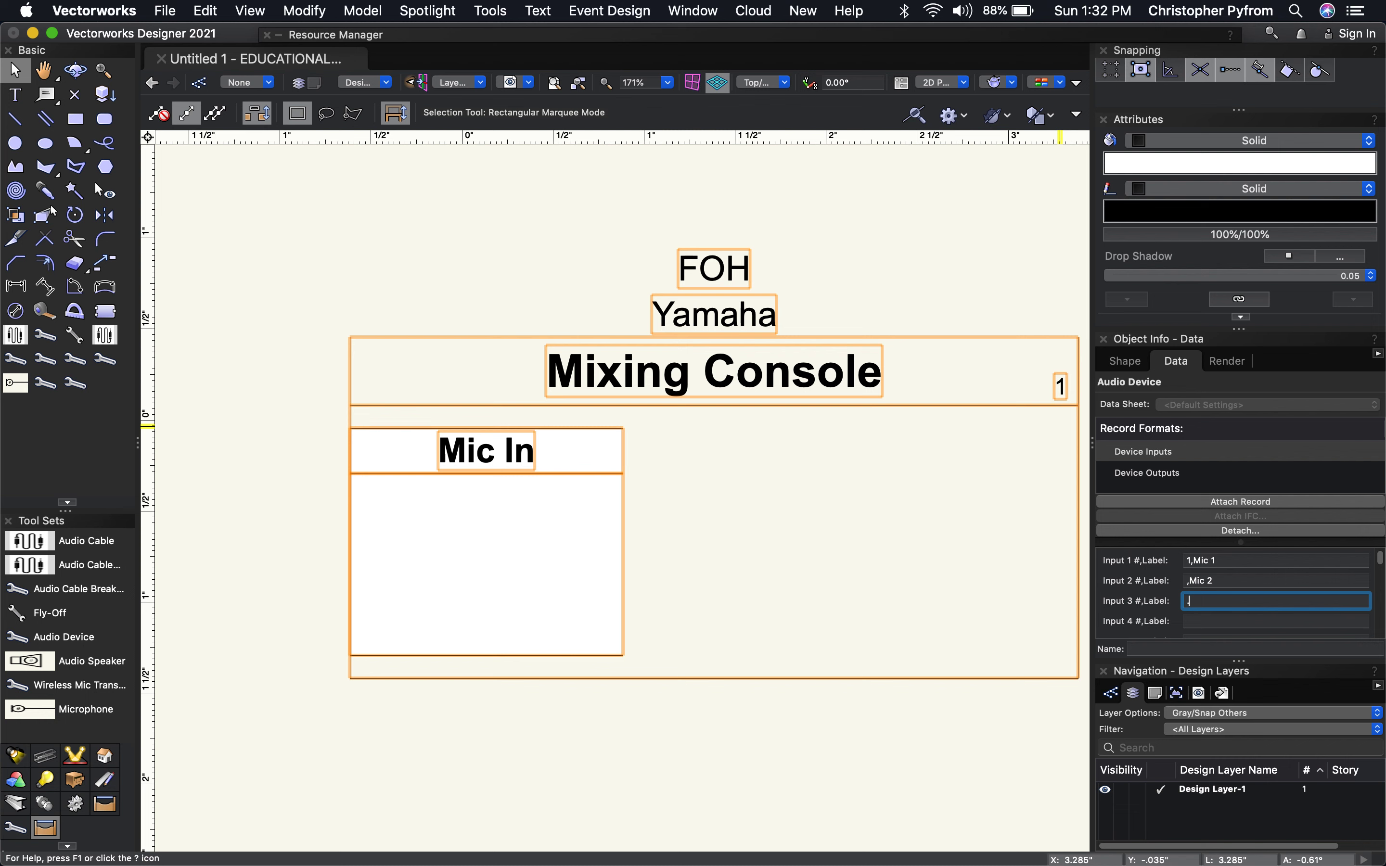
{"action": "key", "text": "Tab"}
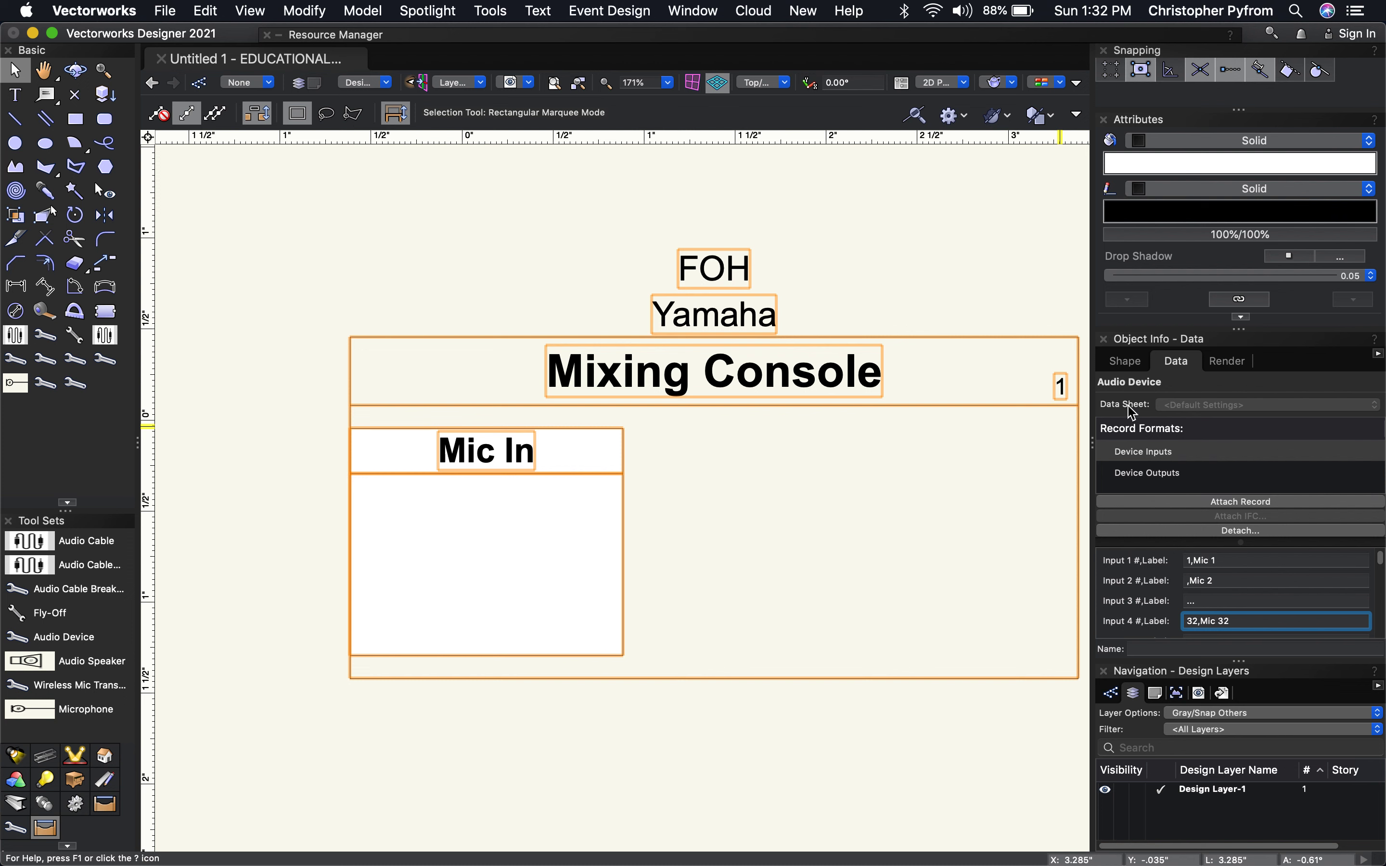
Step: Update the mixing console object so it redraws with the entered input labels, and dismiss the notice
{"action": "left_click", "coordinate": [1127, 362]}
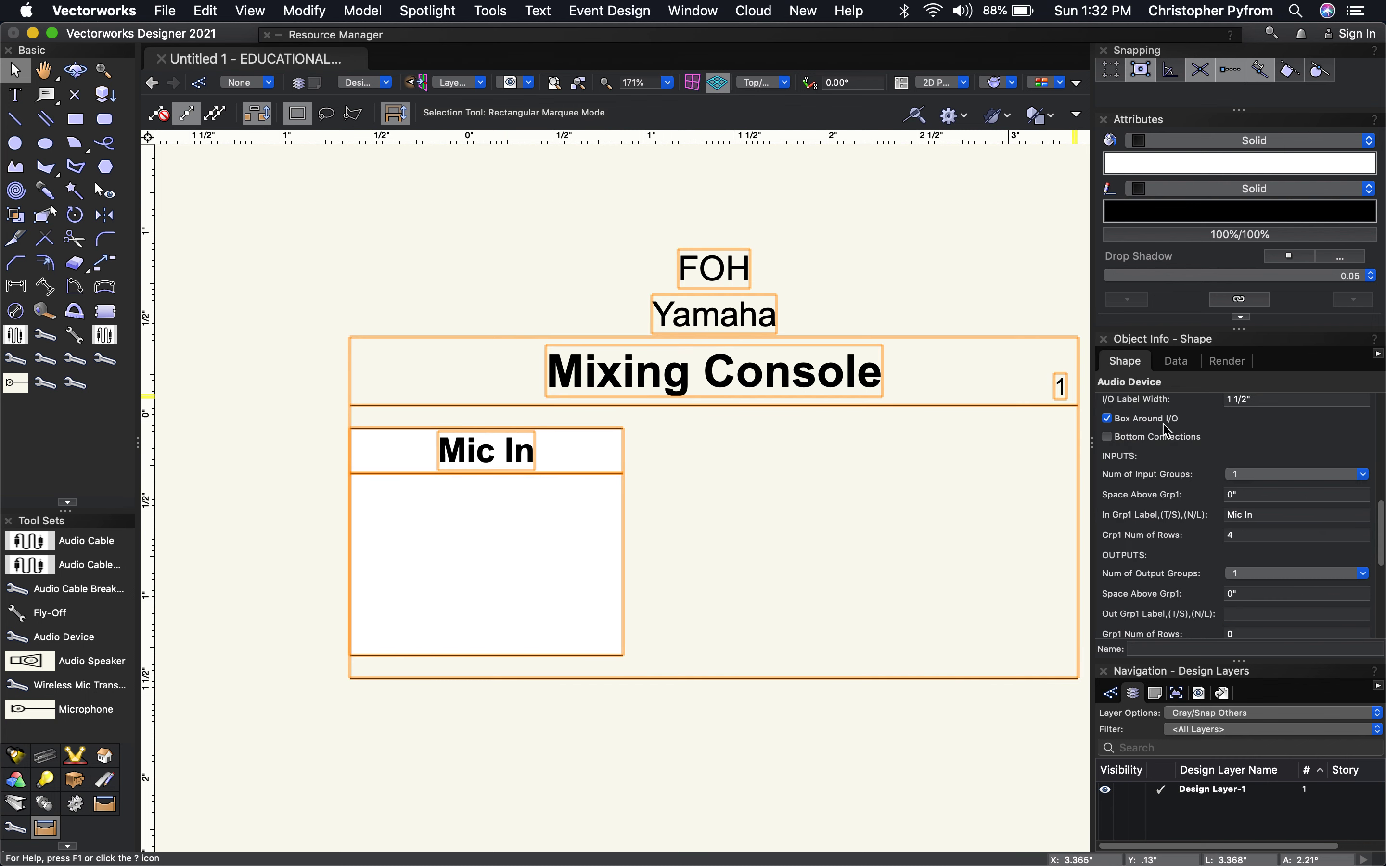
{"action": "scroll", "coordinate": [1166, 433], "scroll_direction": "up", "scroll_amount": 5}
{"action": "left_click", "coordinate": [1107, 557]}
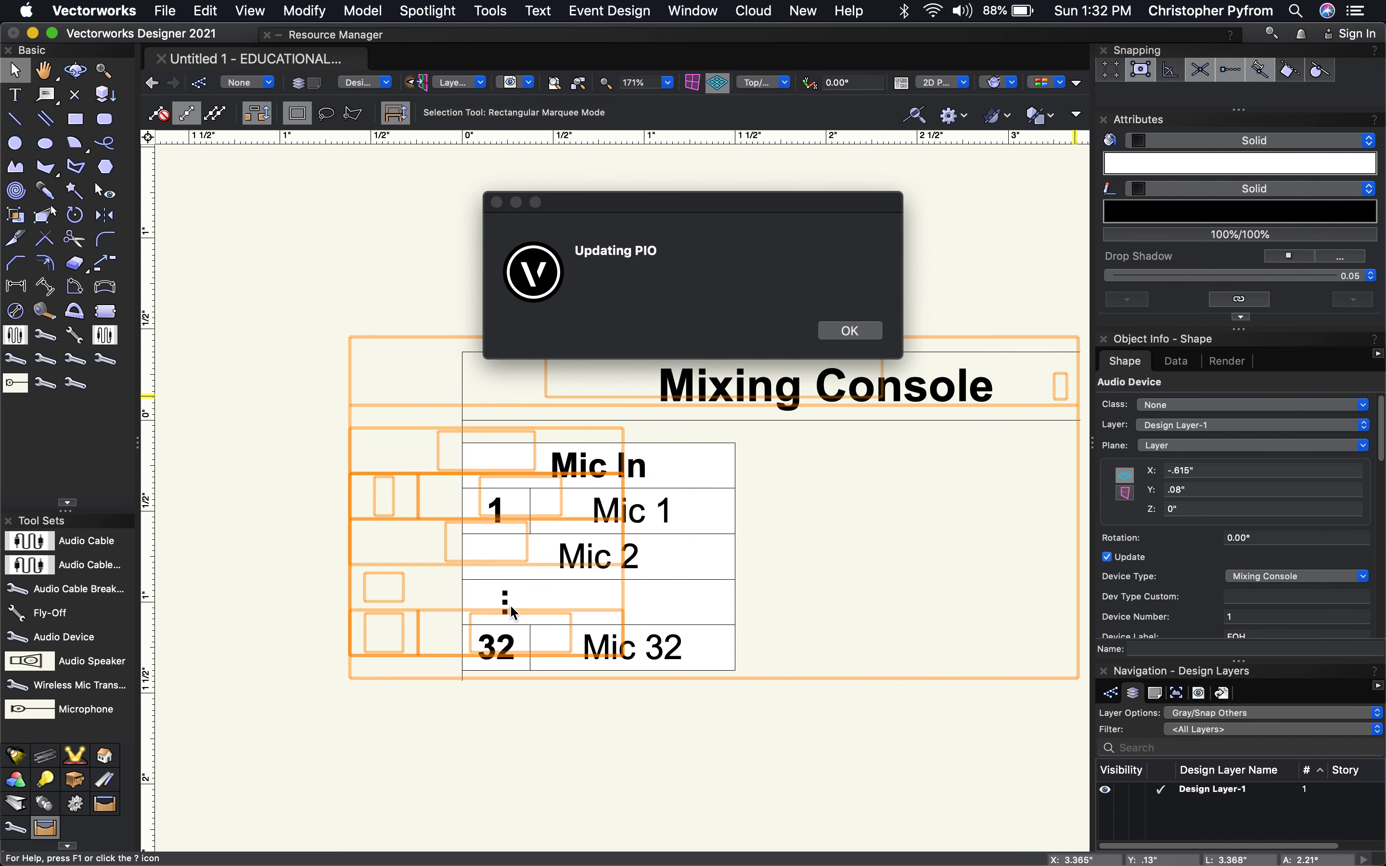
{"action": "left_click", "coordinate": [854, 335]}
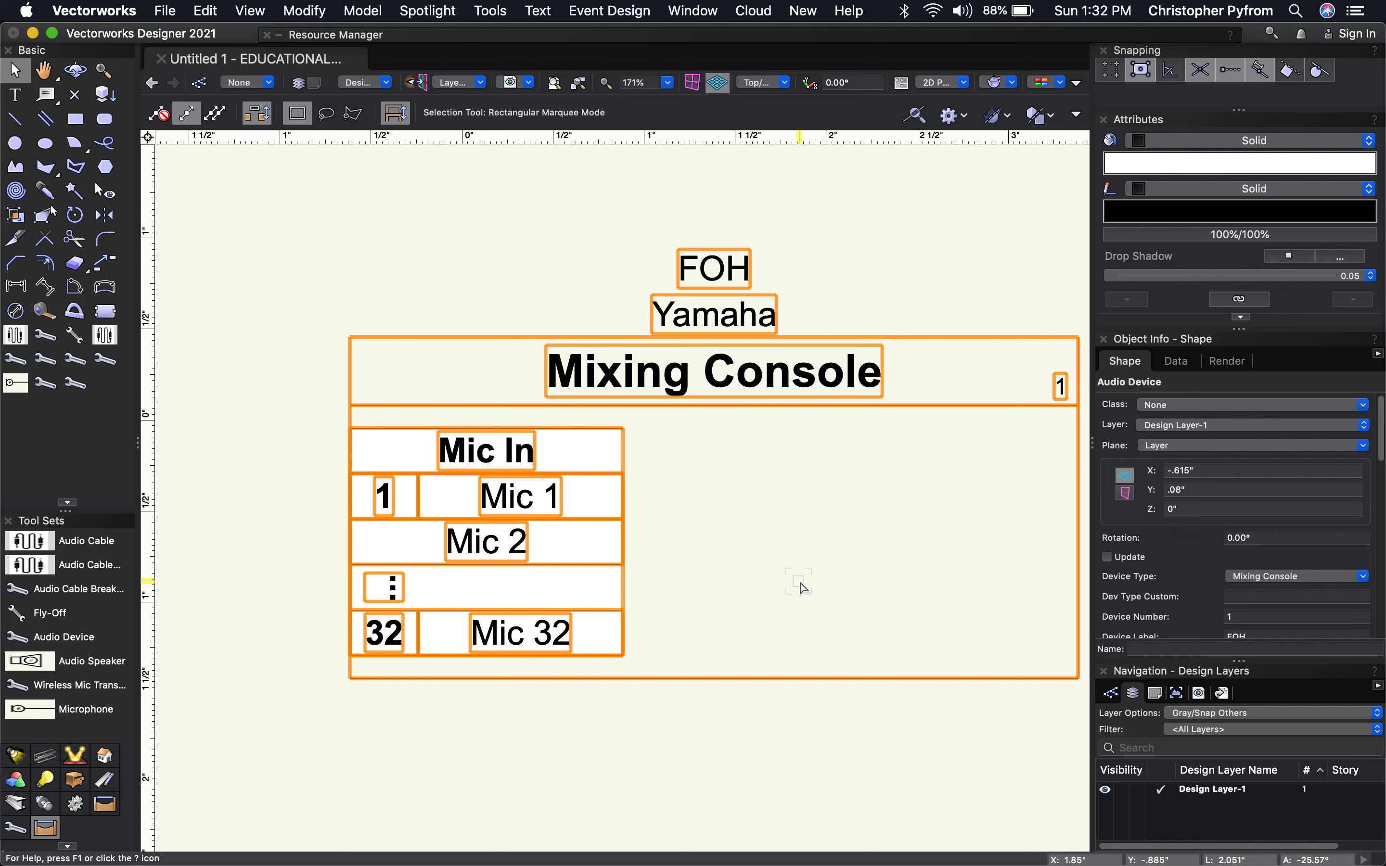
Step: Change the label entry of input group 1 to "Mic In,S" to place the group label at the side
{"action": "scroll", "coordinate": [1205, 601], "scroll_direction": "down", "scroll_amount": 3}
{"action": "scroll", "coordinate": [1204, 600], "scroll_direction": "down", "scroll_amount": 6}
{"action": "scroll", "coordinate": [1205, 601], "scroll_direction": "up", "scroll_amount": 2}
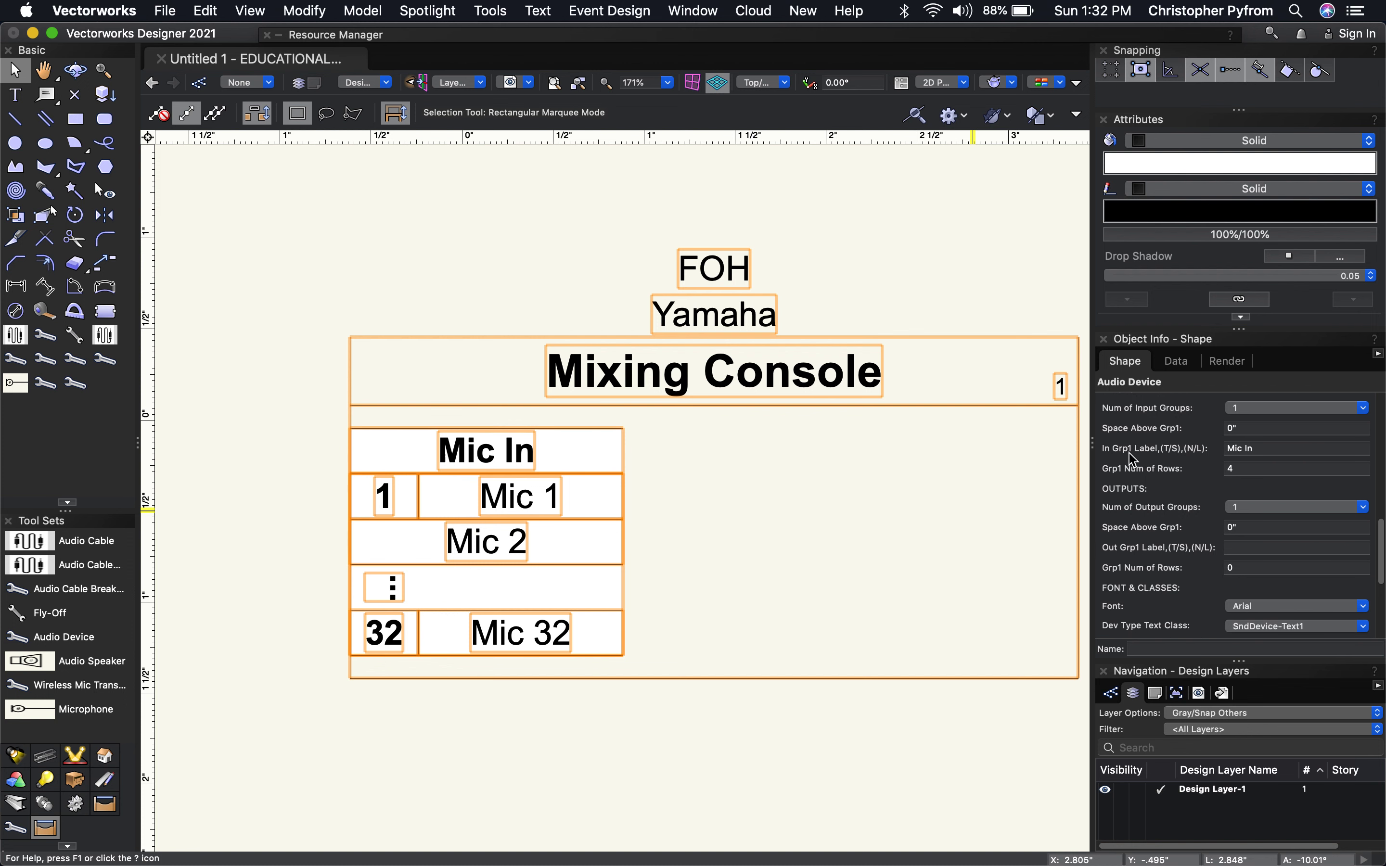
{"action": "left_click", "coordinate": [1278, 448]}
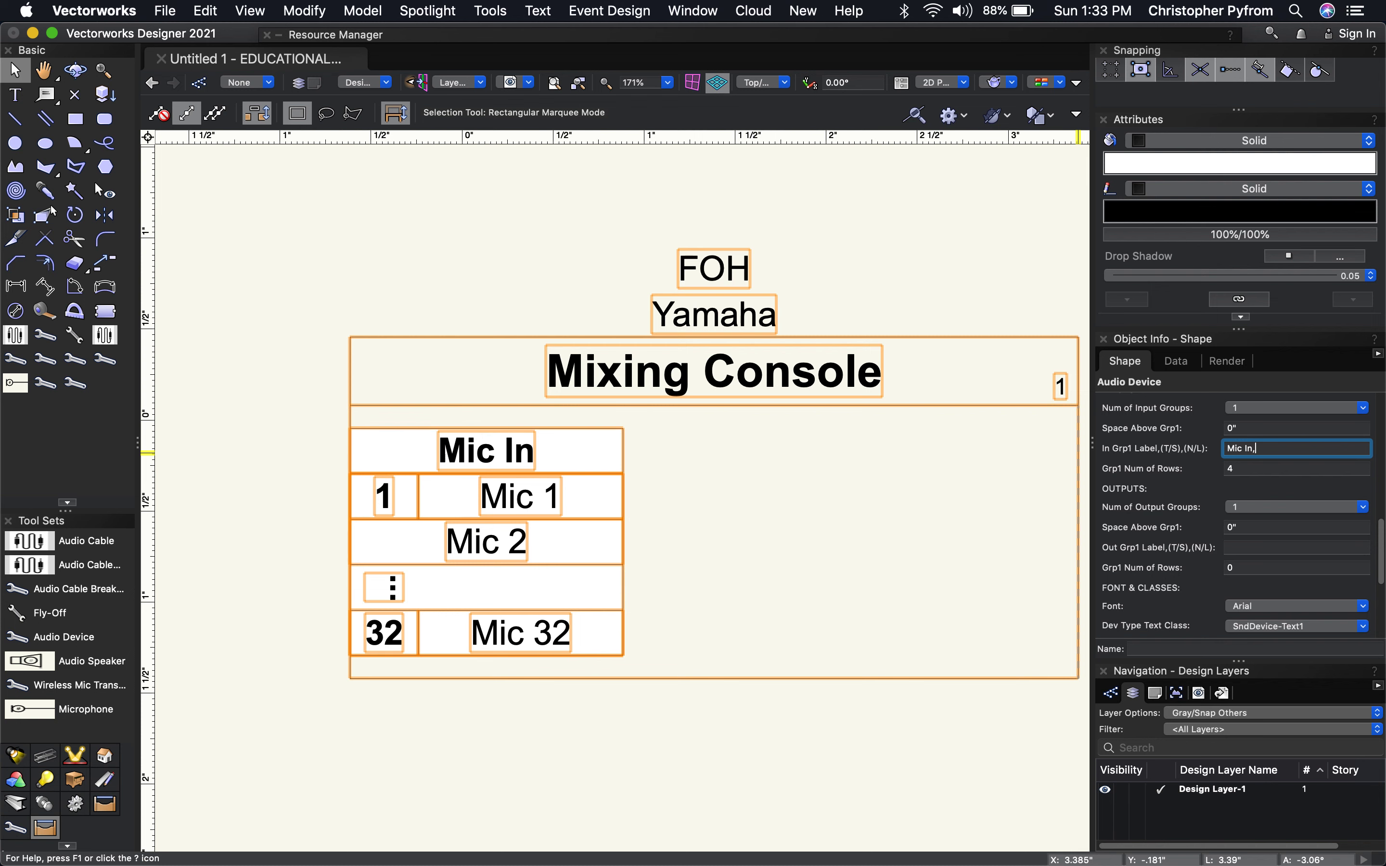
{"action": "key", "text": "Tab"}
{"action": "key", "text": "shift+Tab"}
{"action": "key", "text": "Right"}
{"action": "key", "text": "BackSpace"}
{"action": "key", "text": "Return"}
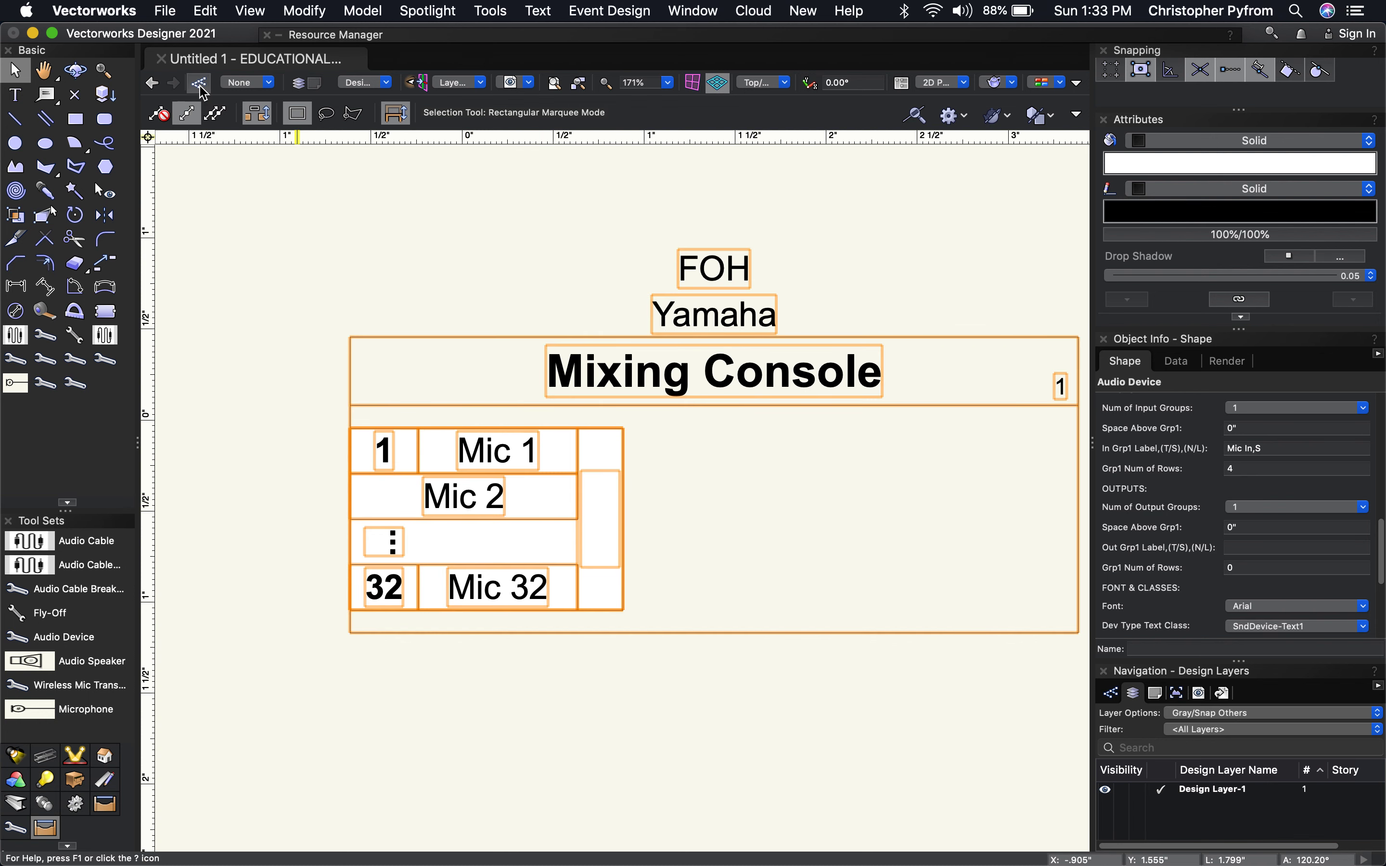
Step: Edit the None class so its fill style is None and its graphic attributes are used at creation
{"action": "key", "text": "super+shift+o"}
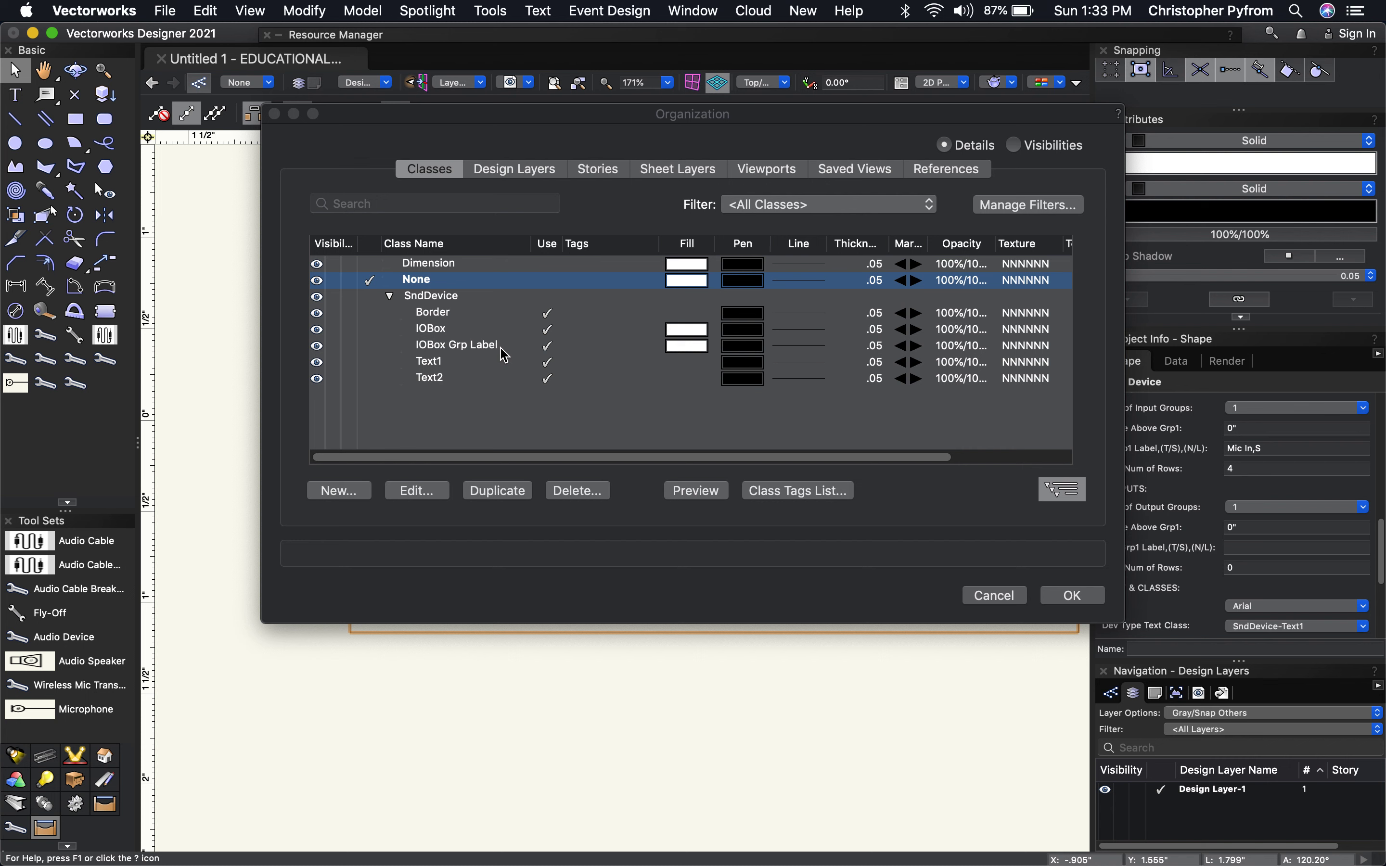
{"action": "double_click", "coordinate": [496, 286]}
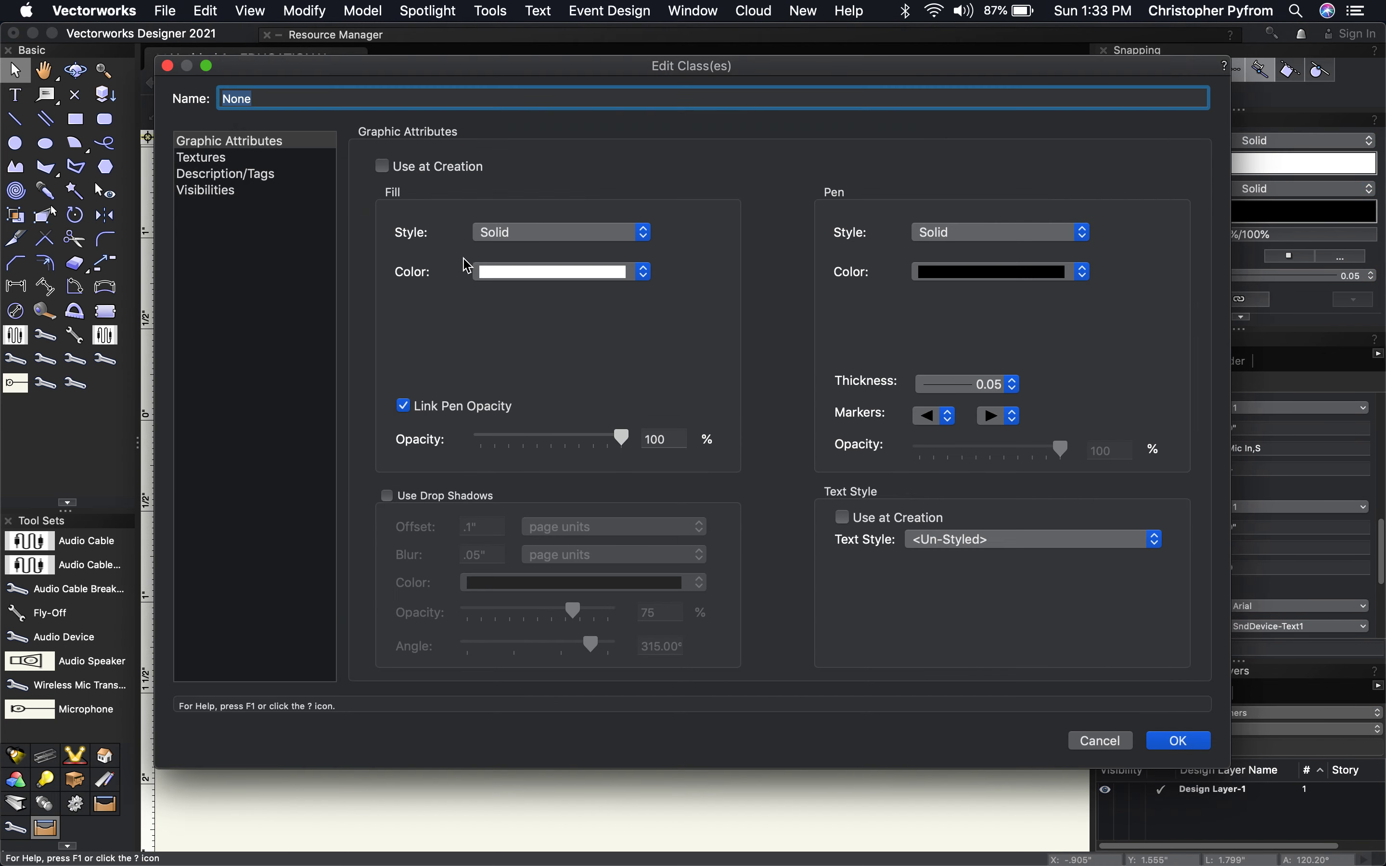
{"action": "left_click", "coordinate": [516, 232]}
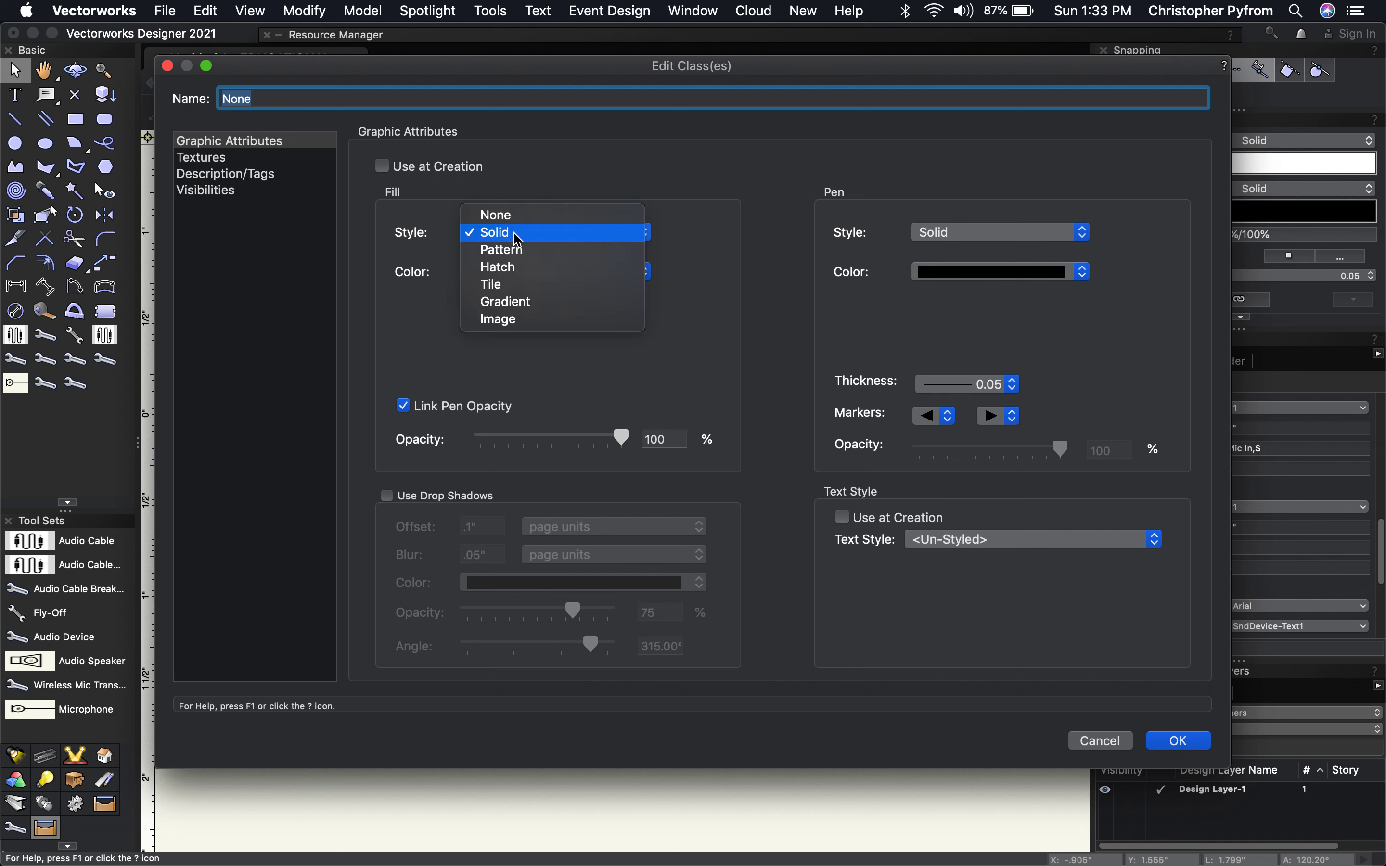
{"action": "left_click", "coordinate": [519, 214]}
{"action": "left_click", "coordinate": [383, 166]}
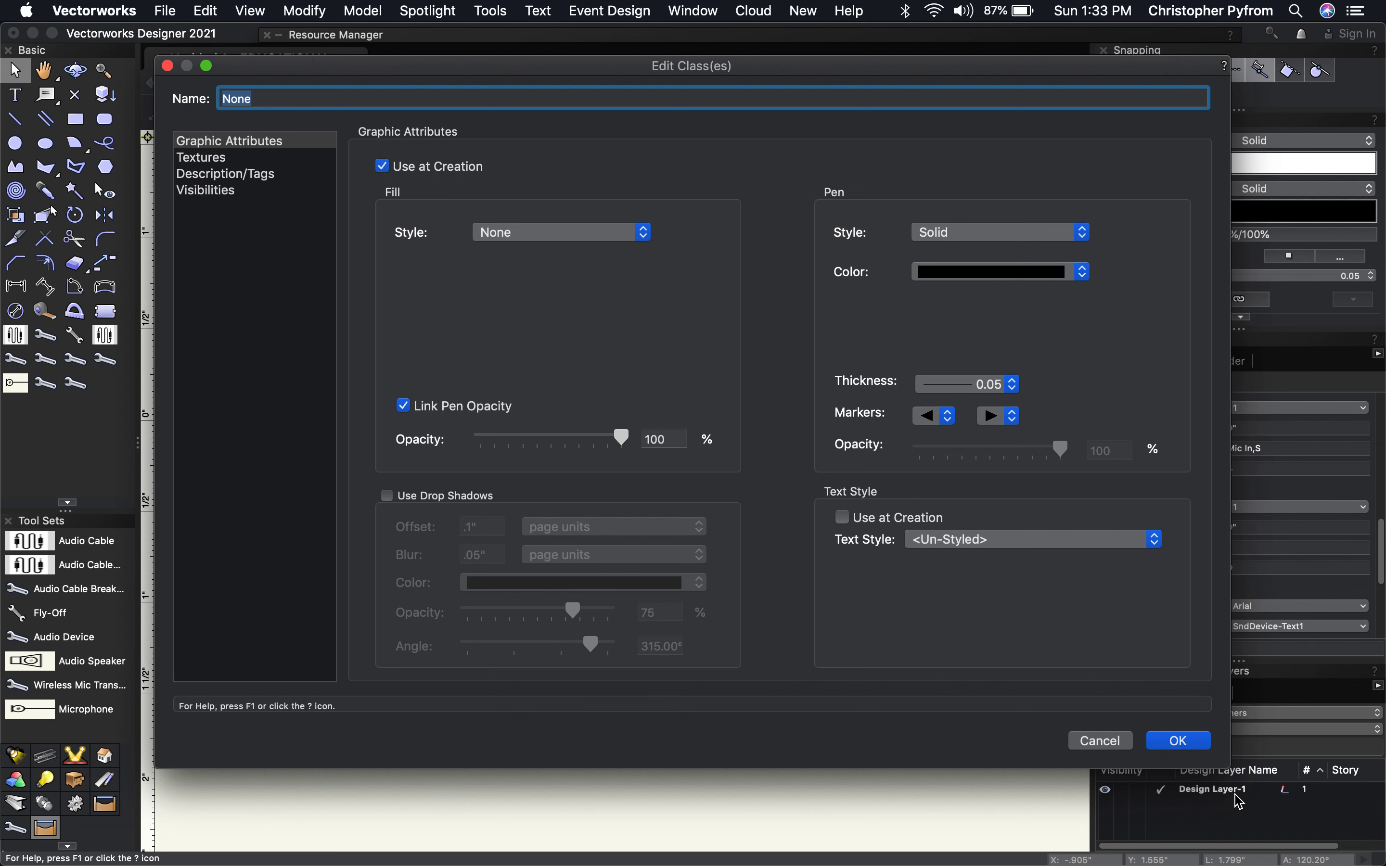
{"action": "left_click", "coordinate": [1179, 741]}
{"action": "left_click", "coordinate": [899, 344]}
{"action": "left_click", "coordinate": [1179, 740]}
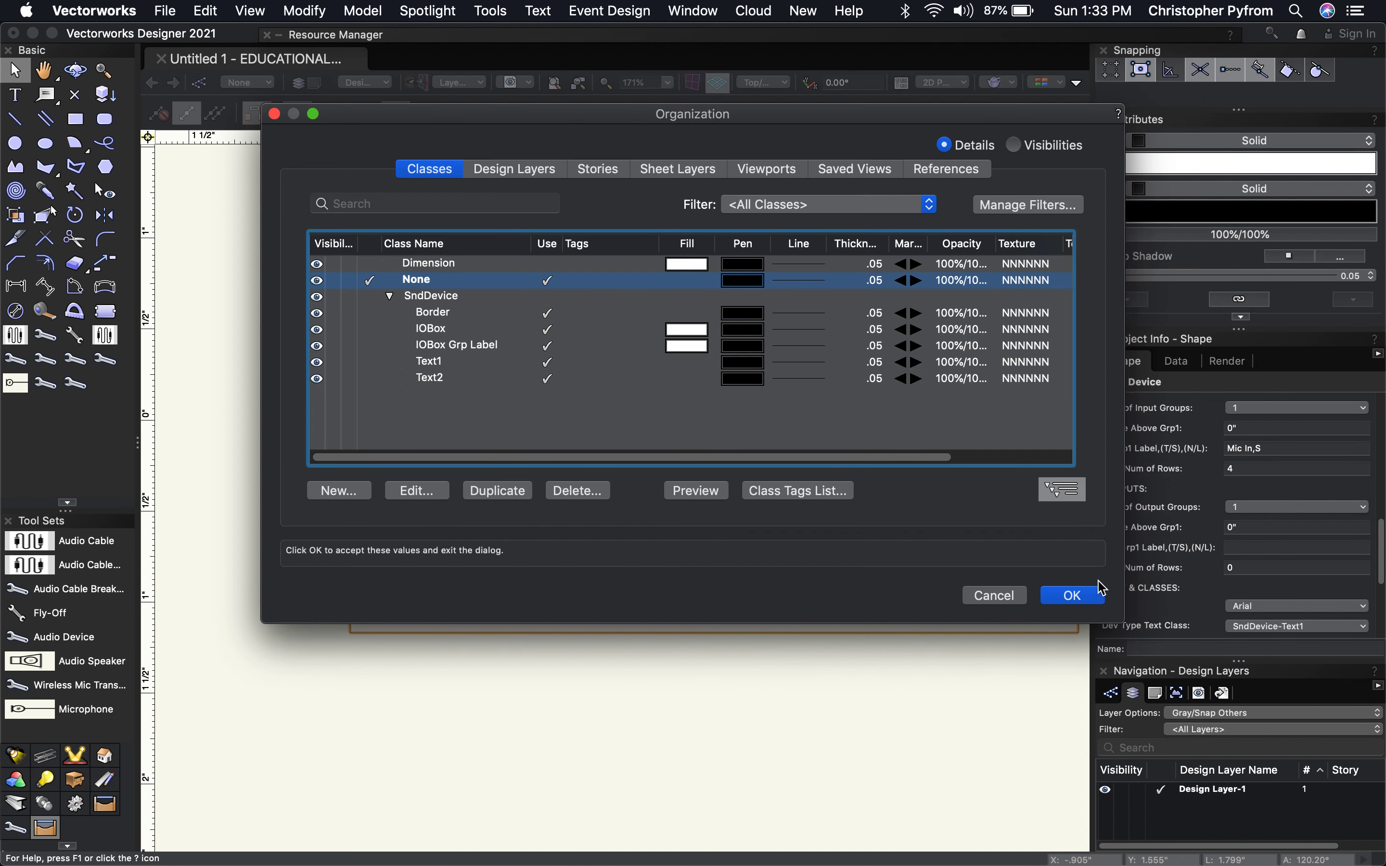
{"action": "key", "text": "Return"}
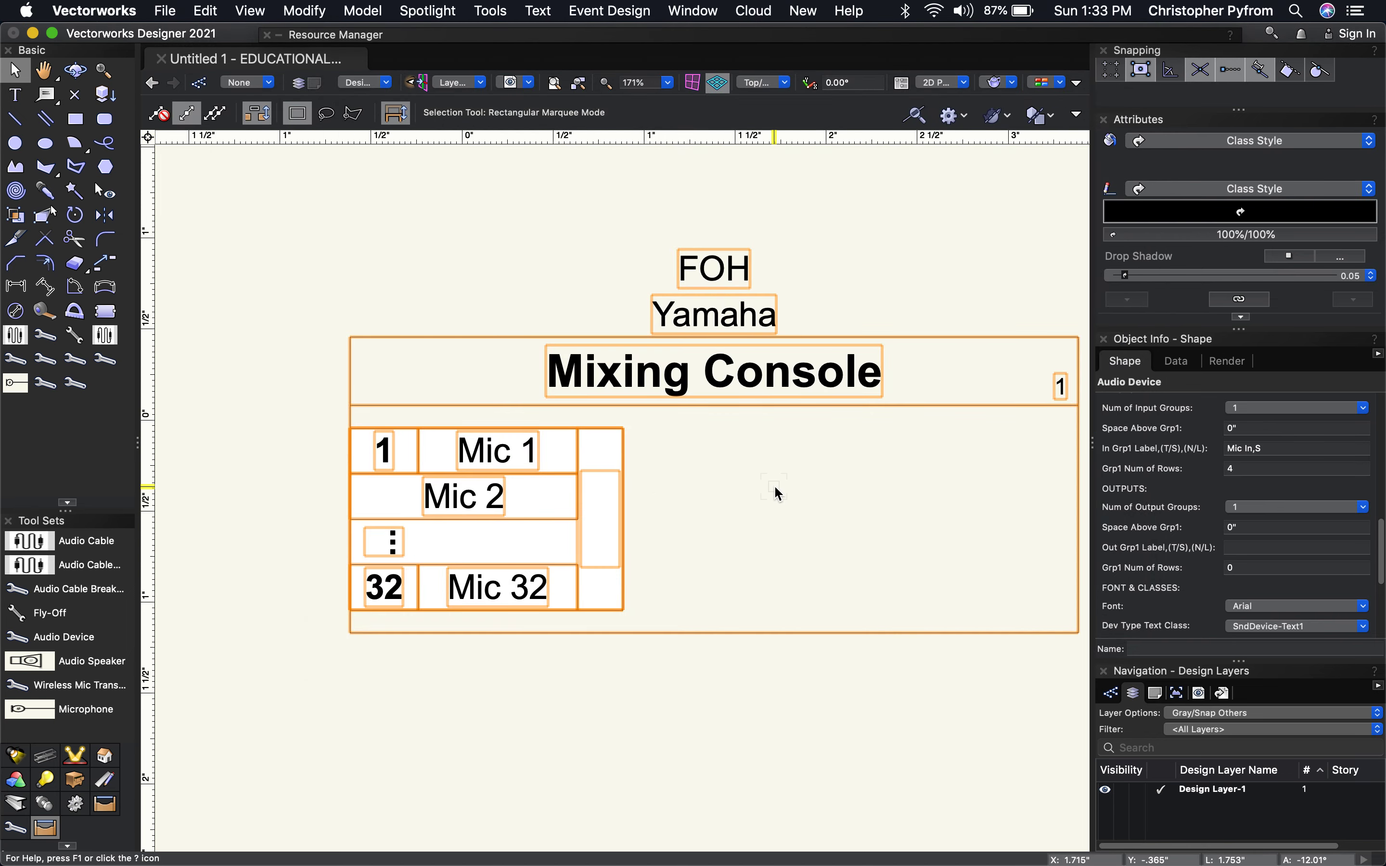
Step: Set the selected mixing console's own fill style to None instead of the class style
{"action": "left_click", "coordinate": [1226, 141]}
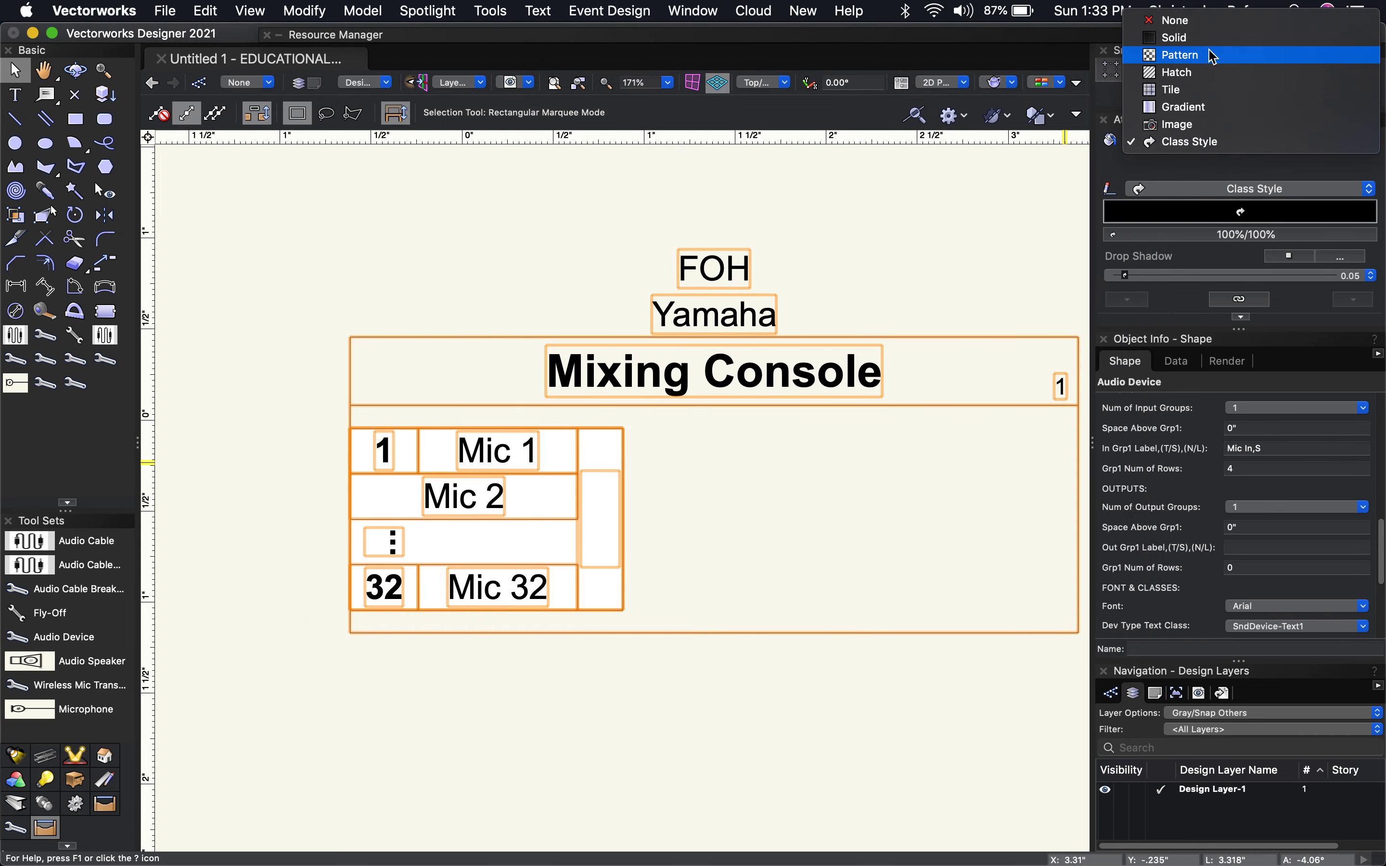
{"action": "left_click", "coordinate": [1209, 21]}
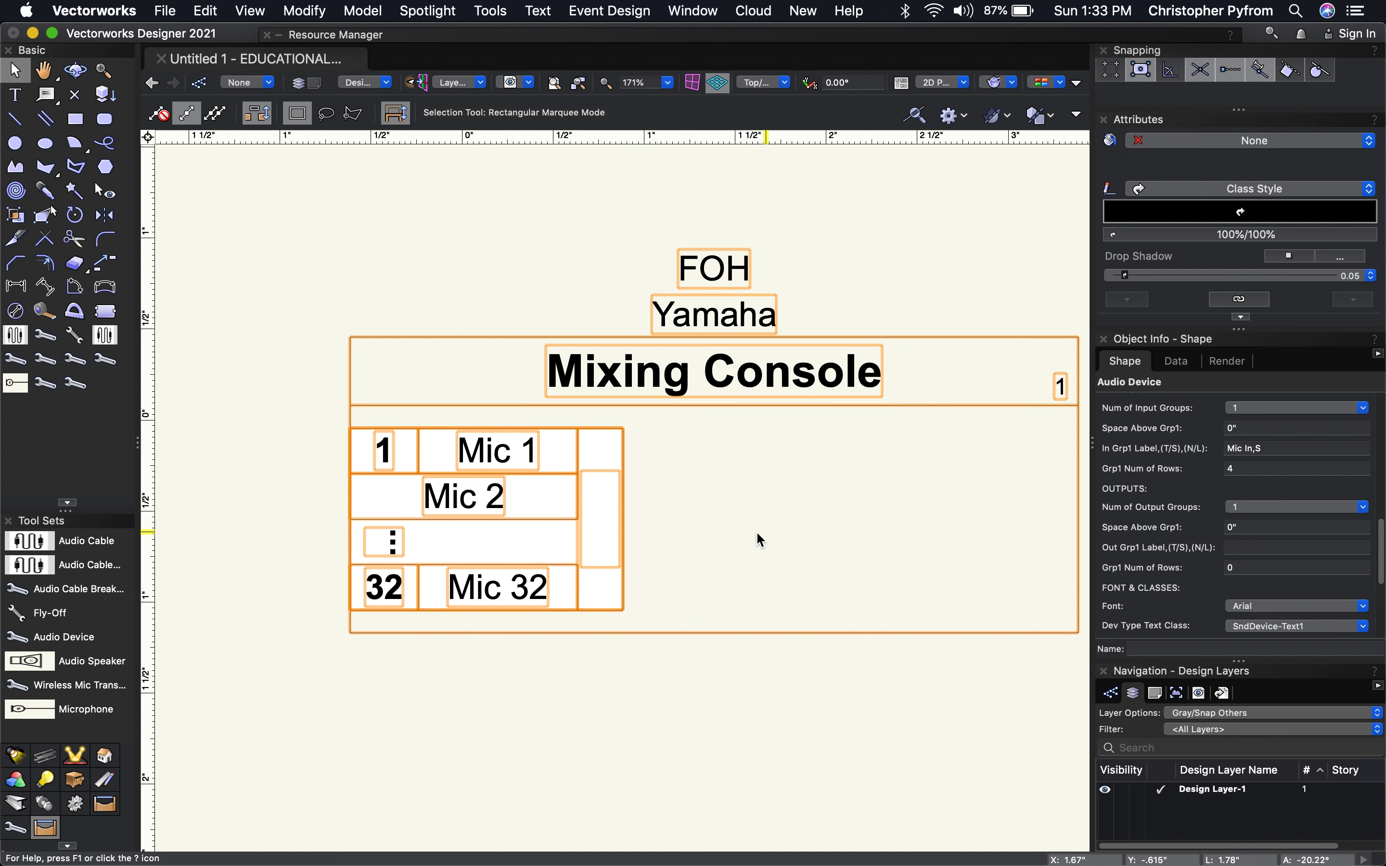
Step: Check which classes the mixing console's parts use and examine the graphic attributes of the SndDevice-Border class
{"action": "scroll", "coordinate": [1175, 542], "scroll_direction": "down", "scroll_amount": 5}
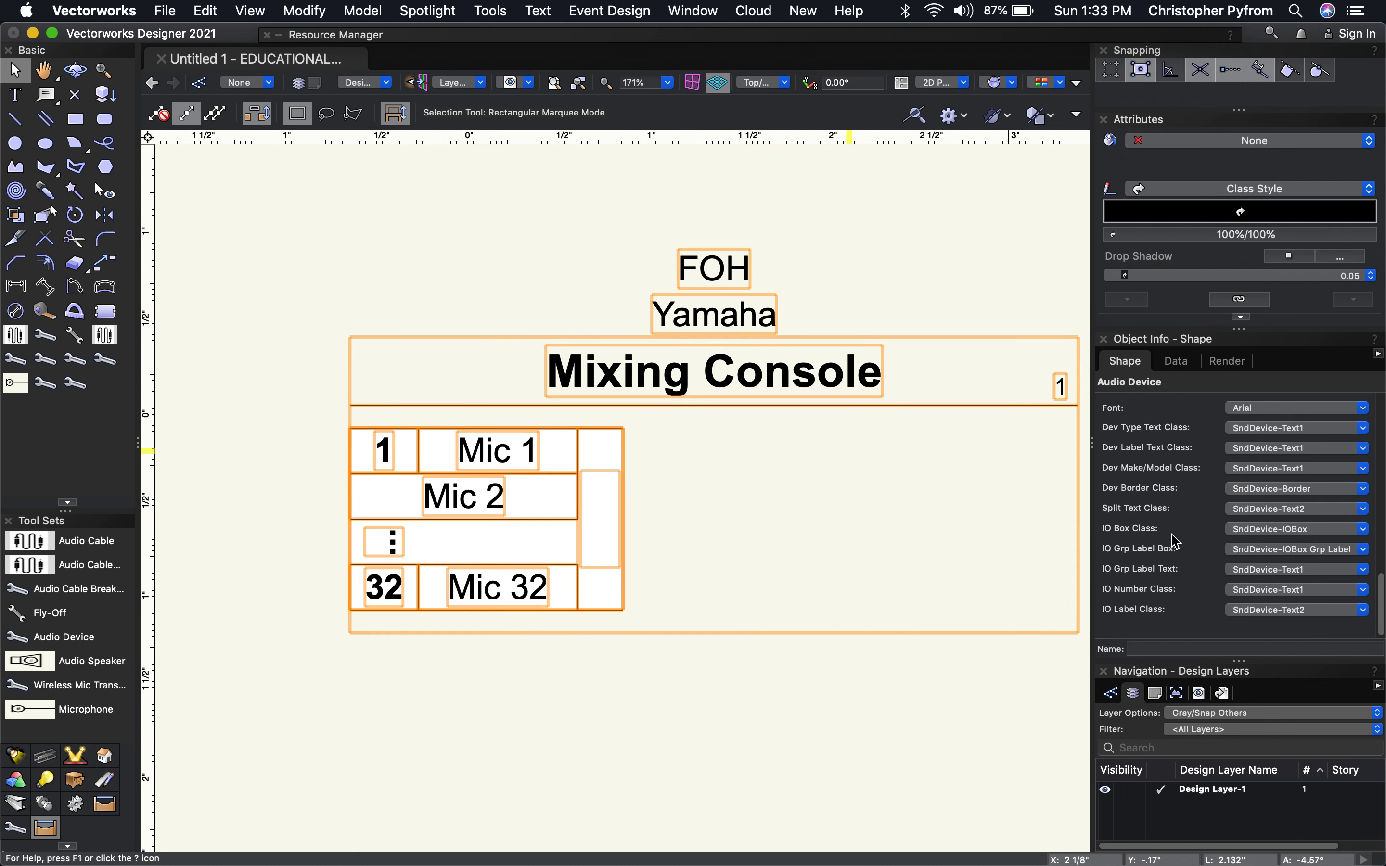
{"action": "scroll", "coordinate": [1269, 442], "scroll_direction": "up", "scroll_amount": 1}
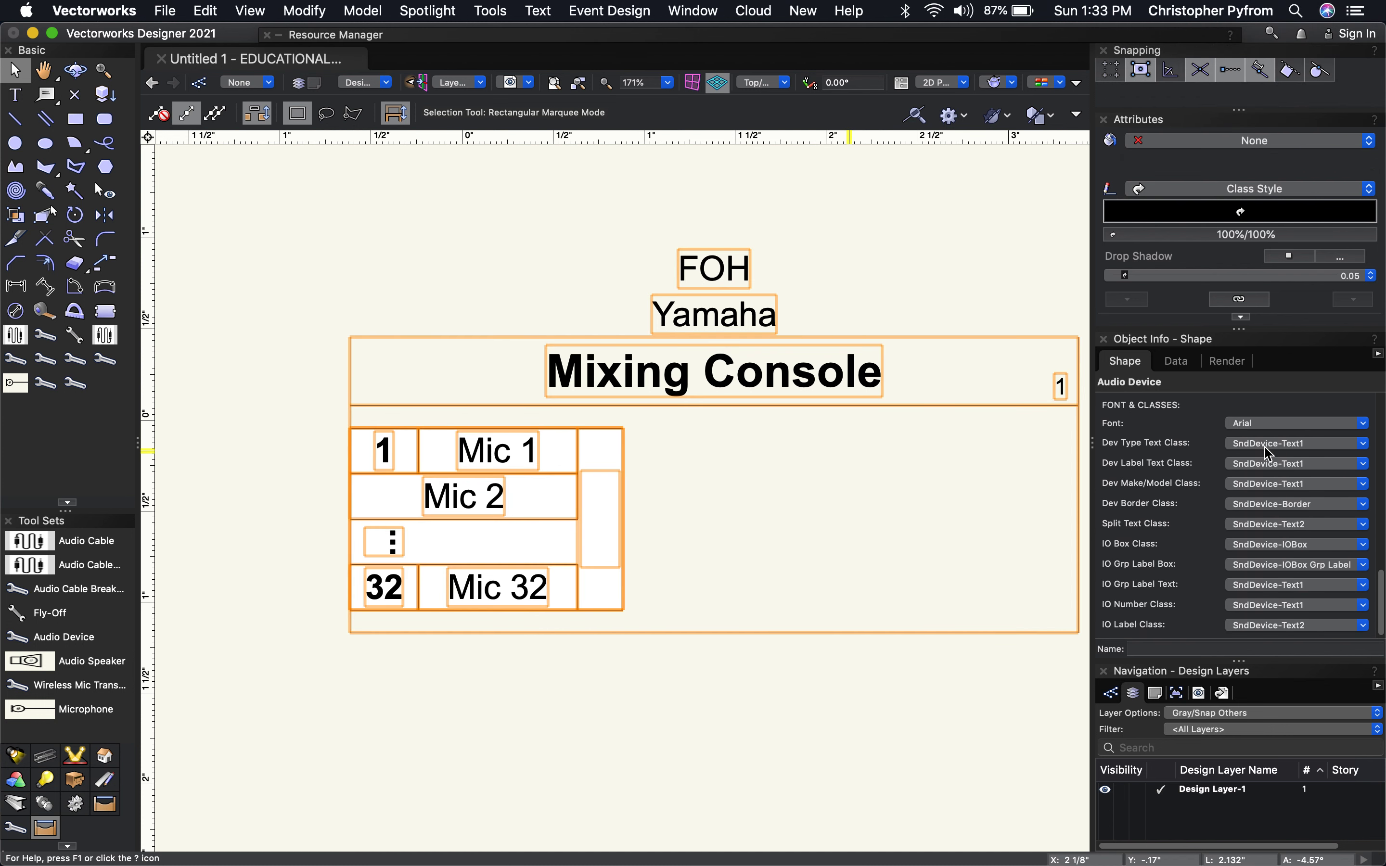
{"action": "left_click", "coordinate": [1335, 507]}
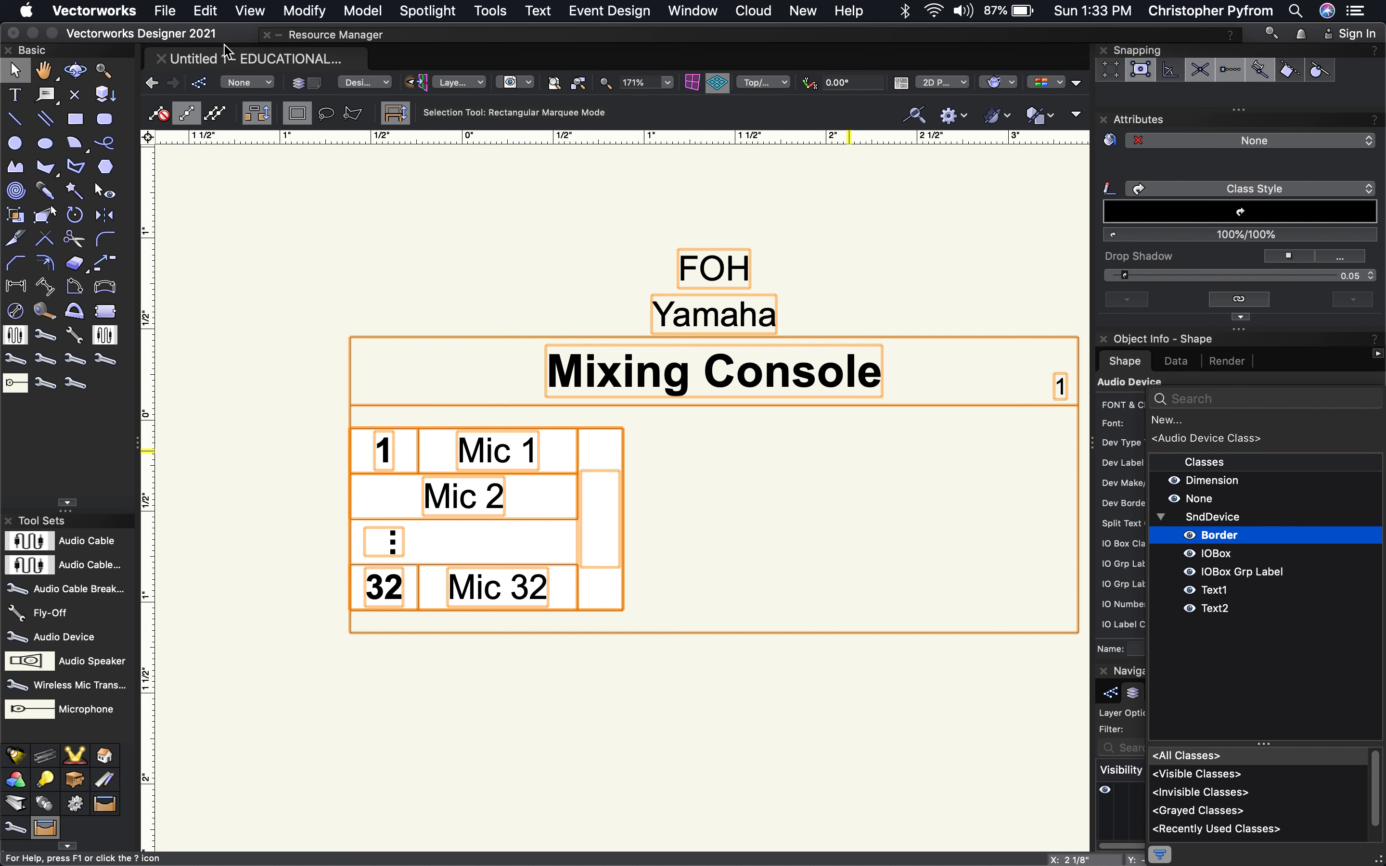
{"action": "left_click", "coordinate": [205, 85]}
{"action": "left_click", "coordinate": [206, 84]}
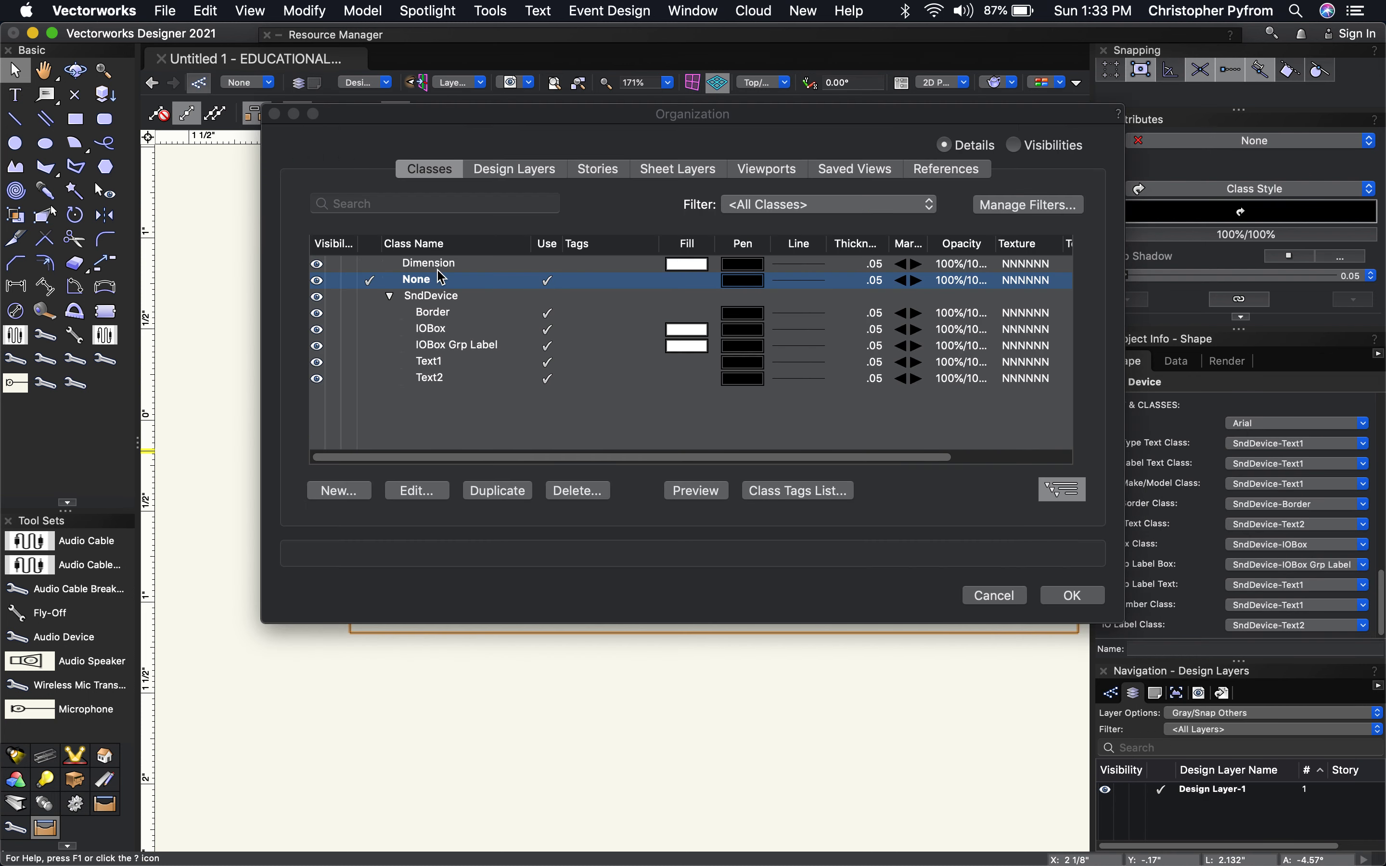
{"action": "double_click", "coordinate": [459, 318]}
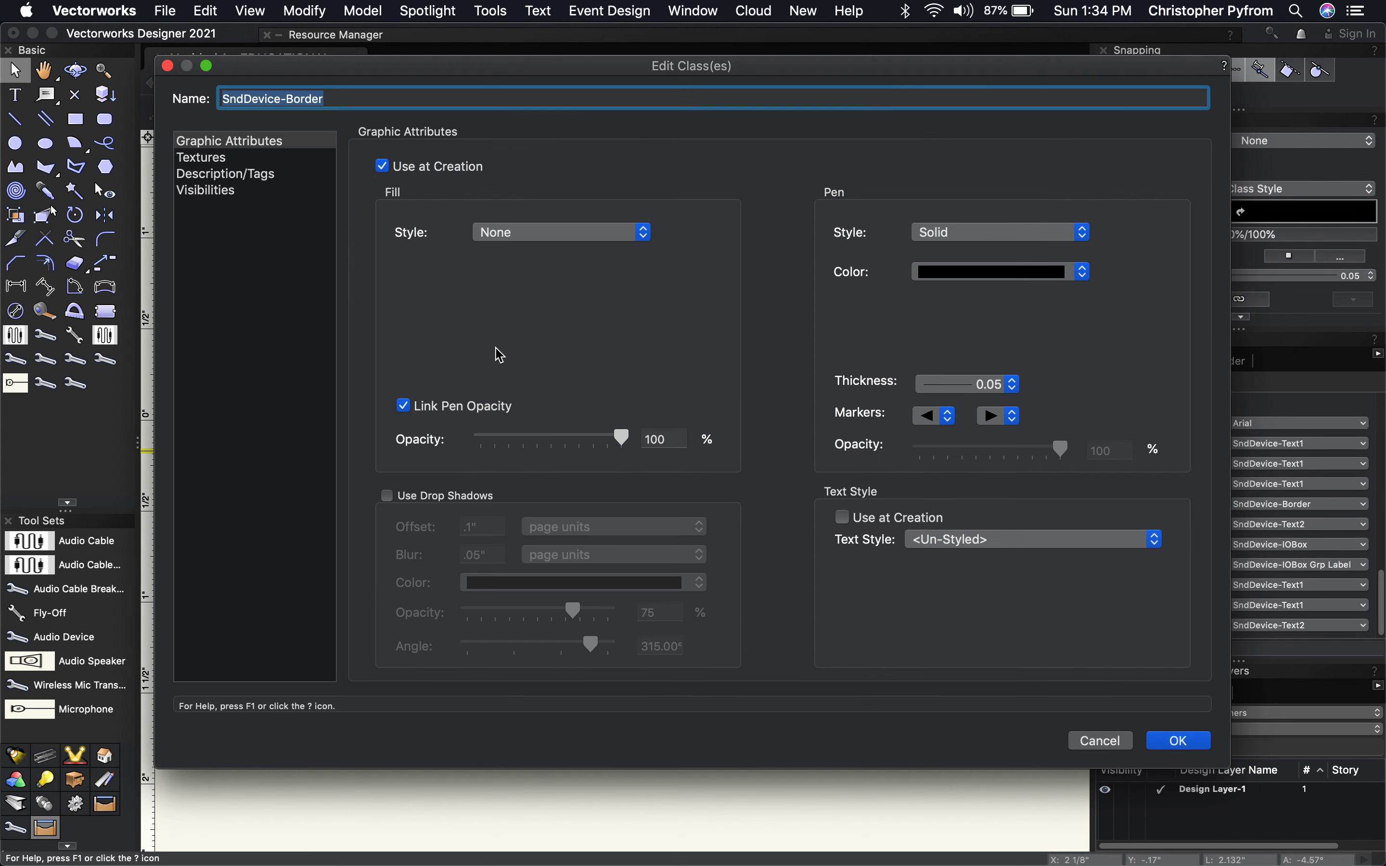
{"action": "left_click", "coordinate": [1100, 741]}
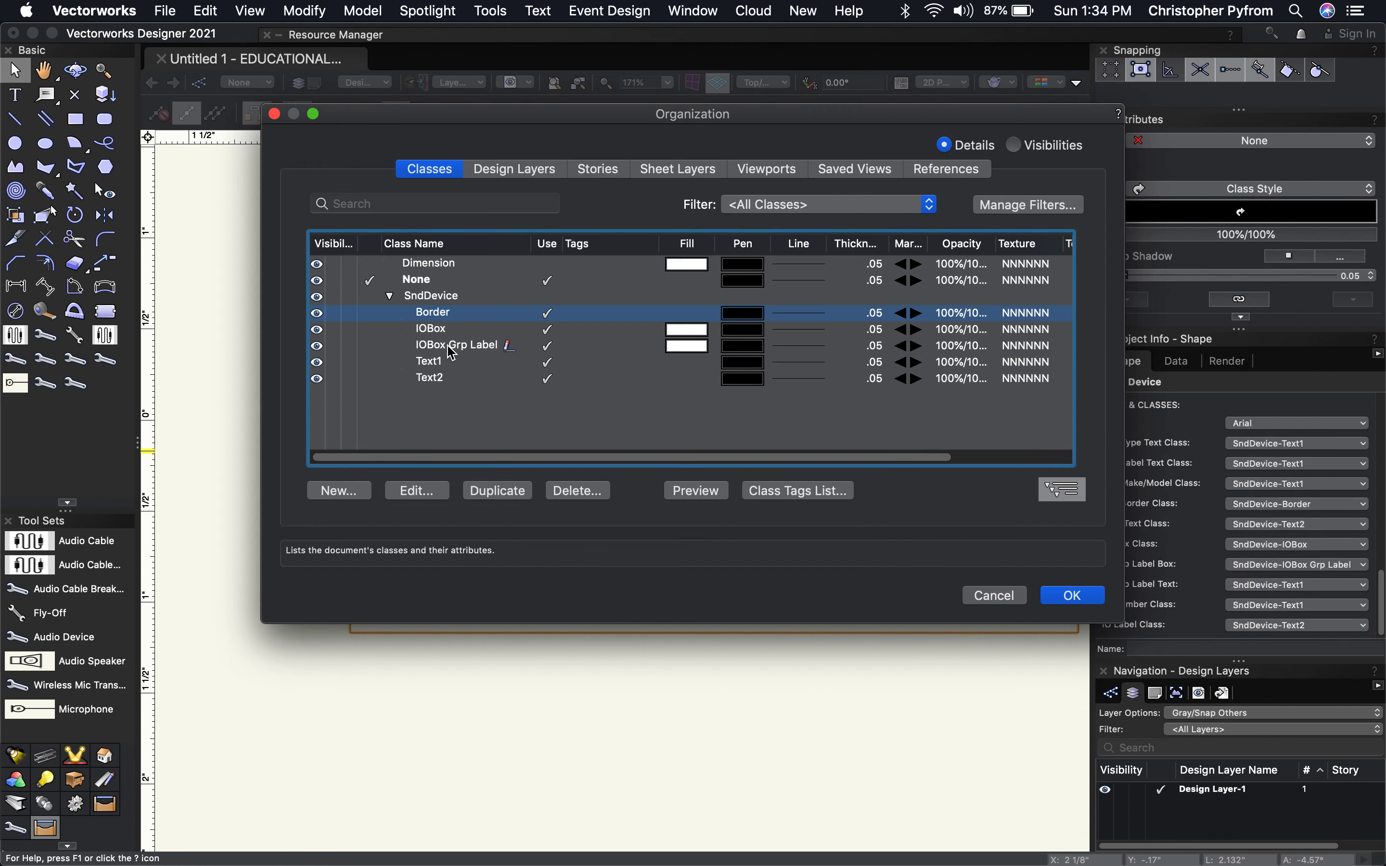
Step: Set the fill style of the SndDevice-IOBox class to None and accept the class changes
{"action": "double_click", "coordinate": [436, 332]}
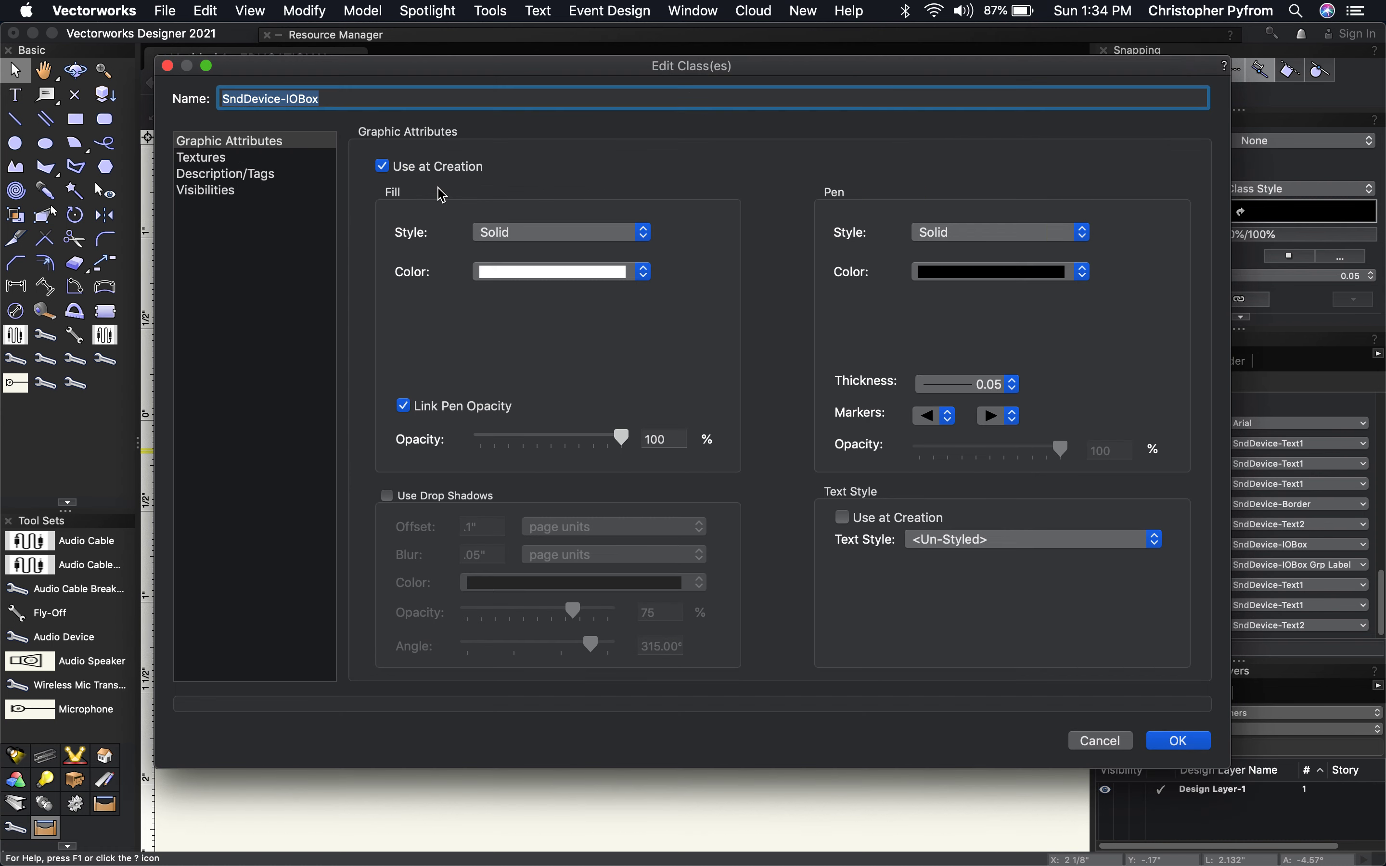
{"action": "left_click", "coordinate": [519, 232]}
{"action": "left_click", "coordinate": [514, 218]}
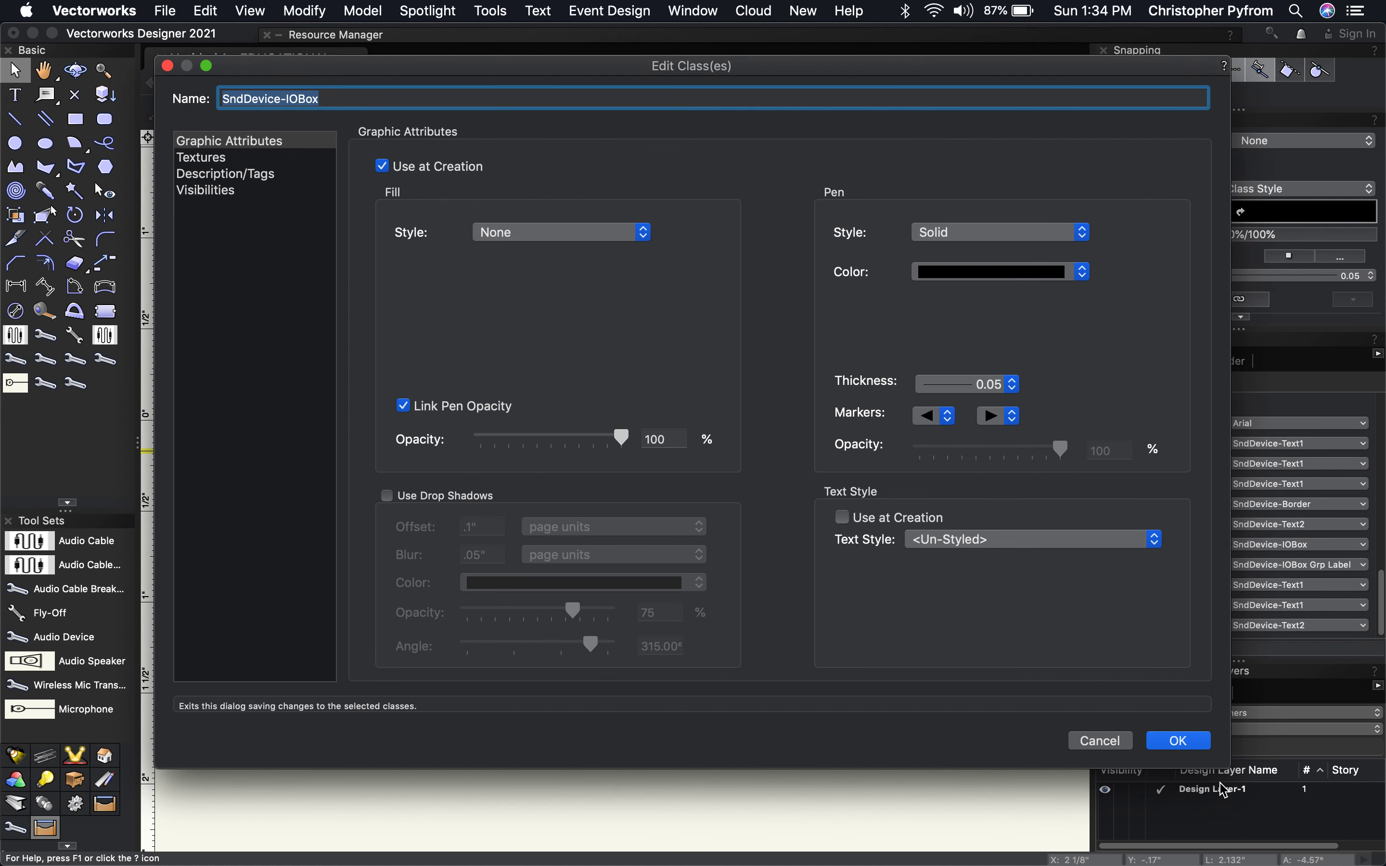
{"action": "left_click", "coordinate": [1181, 741]}
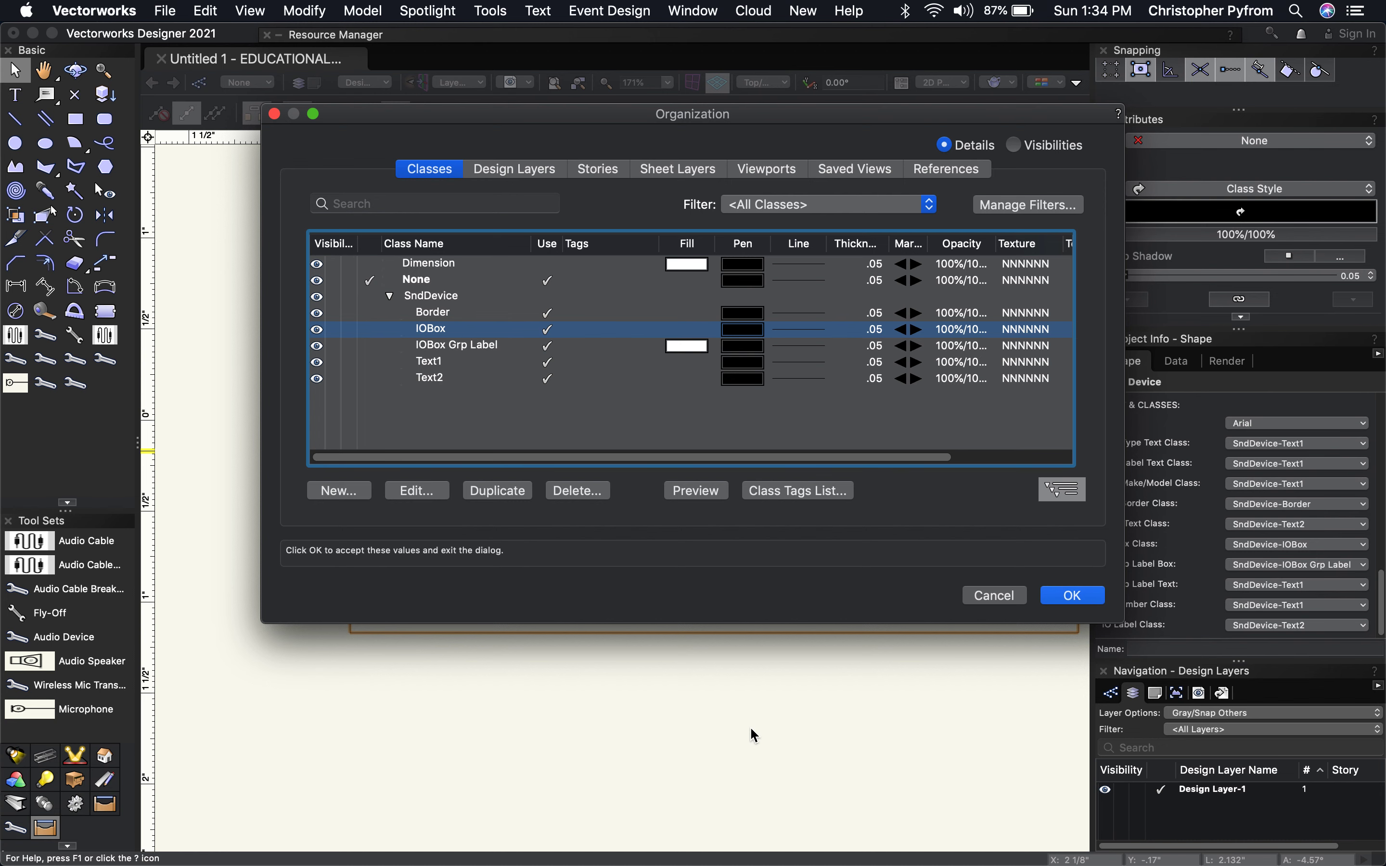
{"action": "key", "text": "Return"}
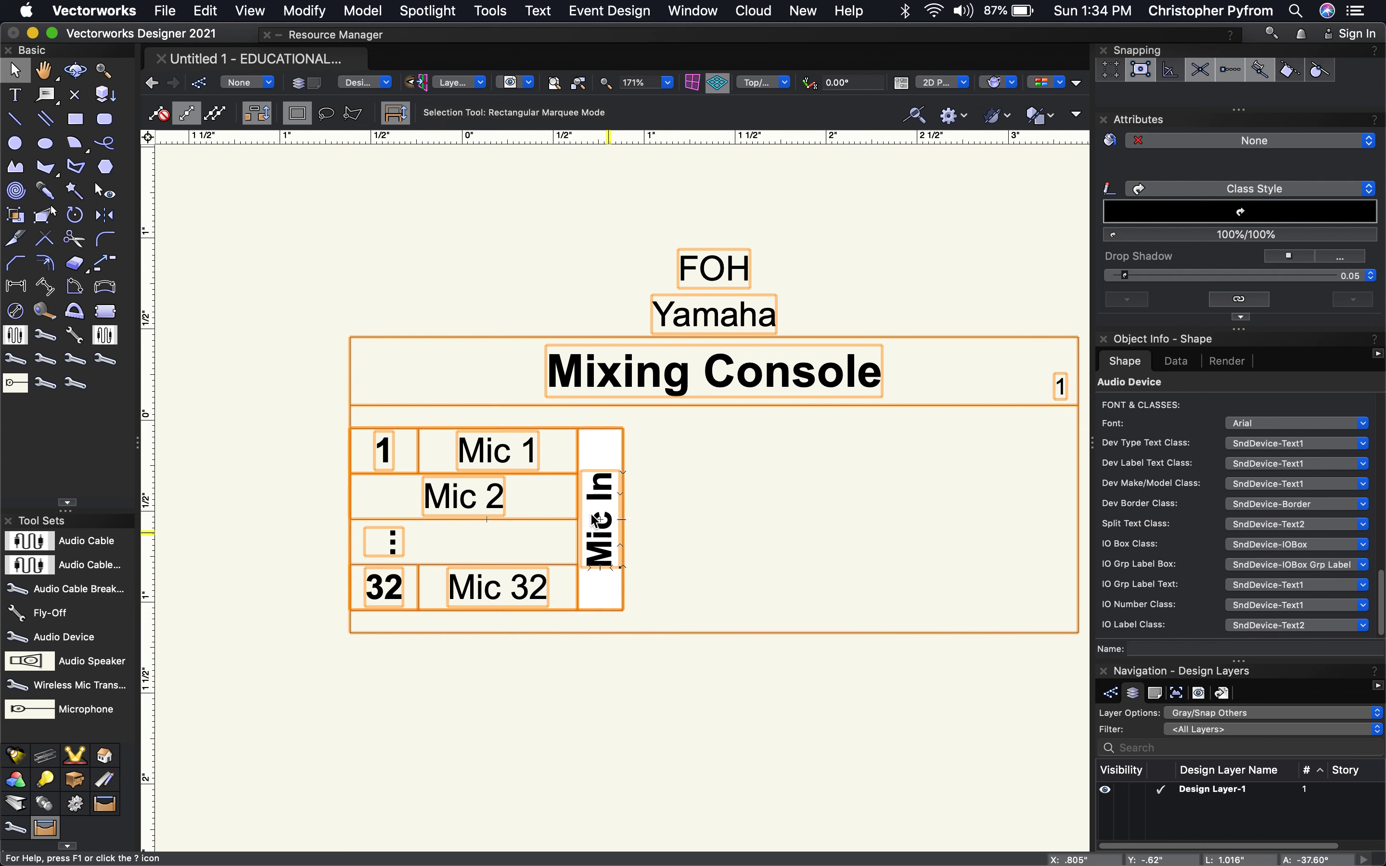
Step: Change the label entry of input group 1 to "Mic In," to place the group label on top
{"action": "scroll", "coordinate": [1197, 521], "scroll_direction": "up", "scroll_amount": 10}
{"action": "scroll", "coordinate": [1195, 518], "scroll_direction": "up", "scroll_amount": 5}
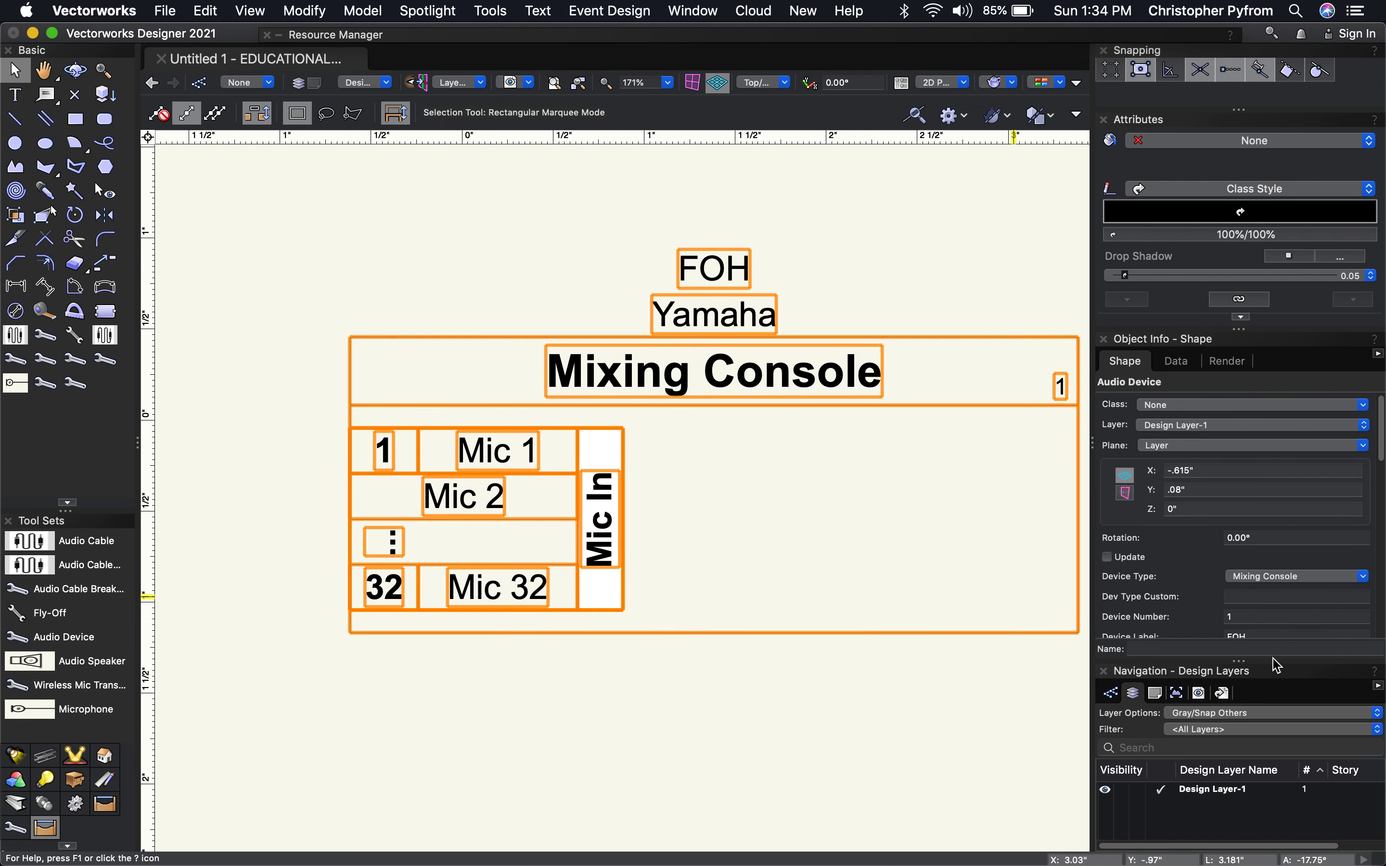
{"action": "scroll", "coordinate": [1126, 576], "scroll_direction": "down", "scroll_amount": 5}
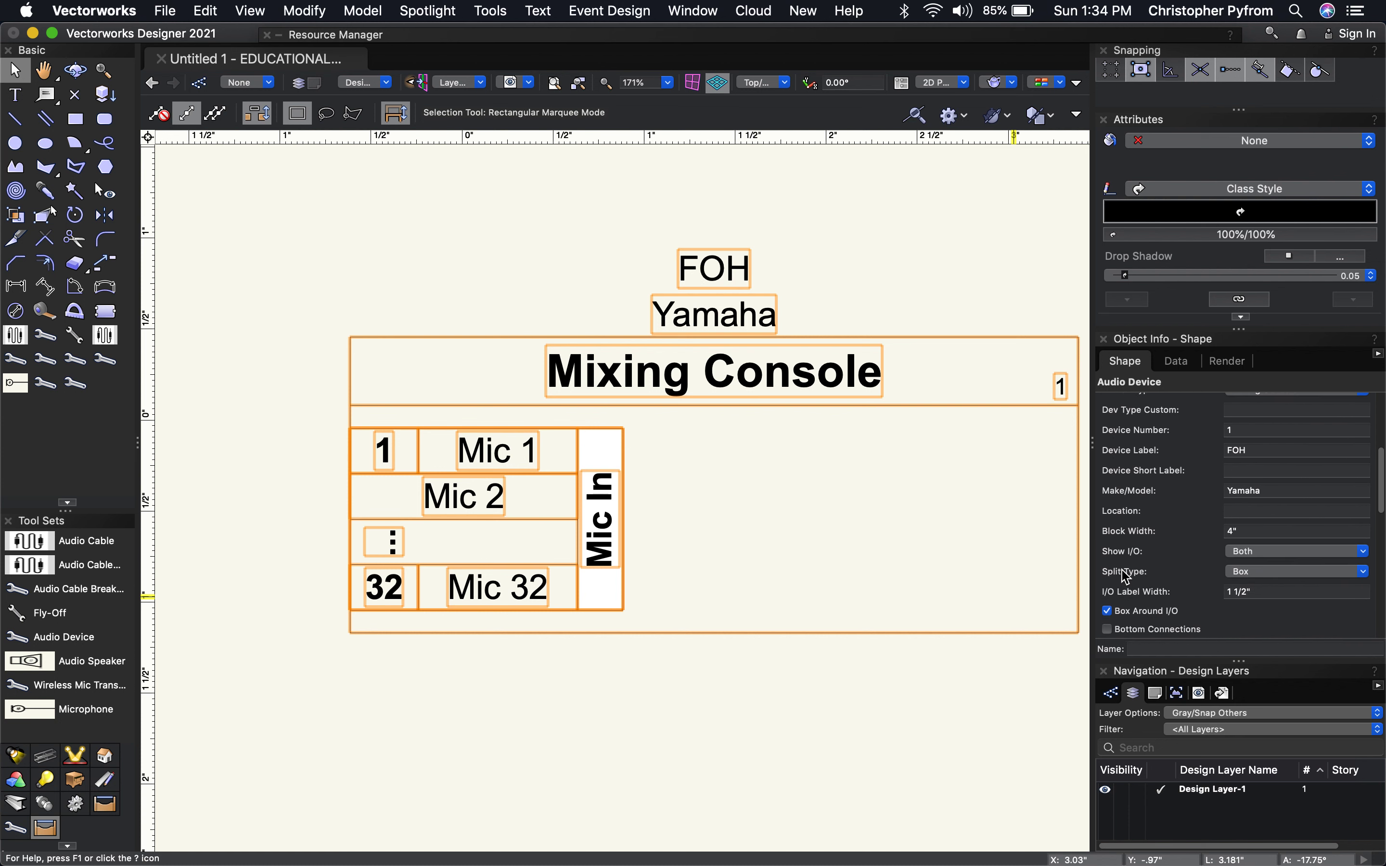
{"action": "scroll", "coordinate": [1203, 550], "scroll_direction": "down", "scroll_amount": 5}
{"action": "scroll", "coordinate": [1215, 545], "scroll_direction": "down", "scroll_amount": 3}
{"action": "left_click", "coordinate": [1292, 485]}
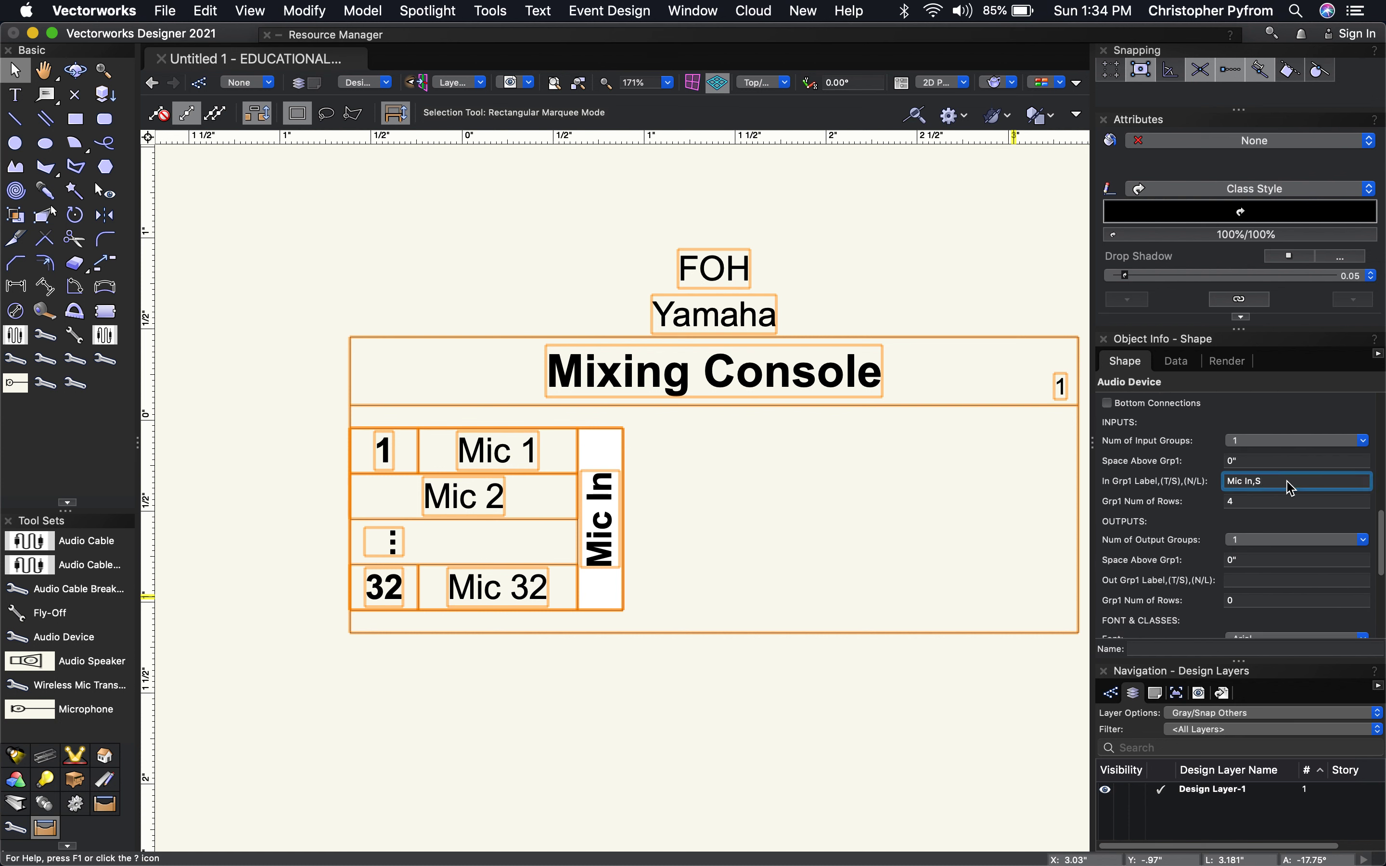
{"action": "key", "text": "BackSpace"}
{"action": "key", "text": "Return"}
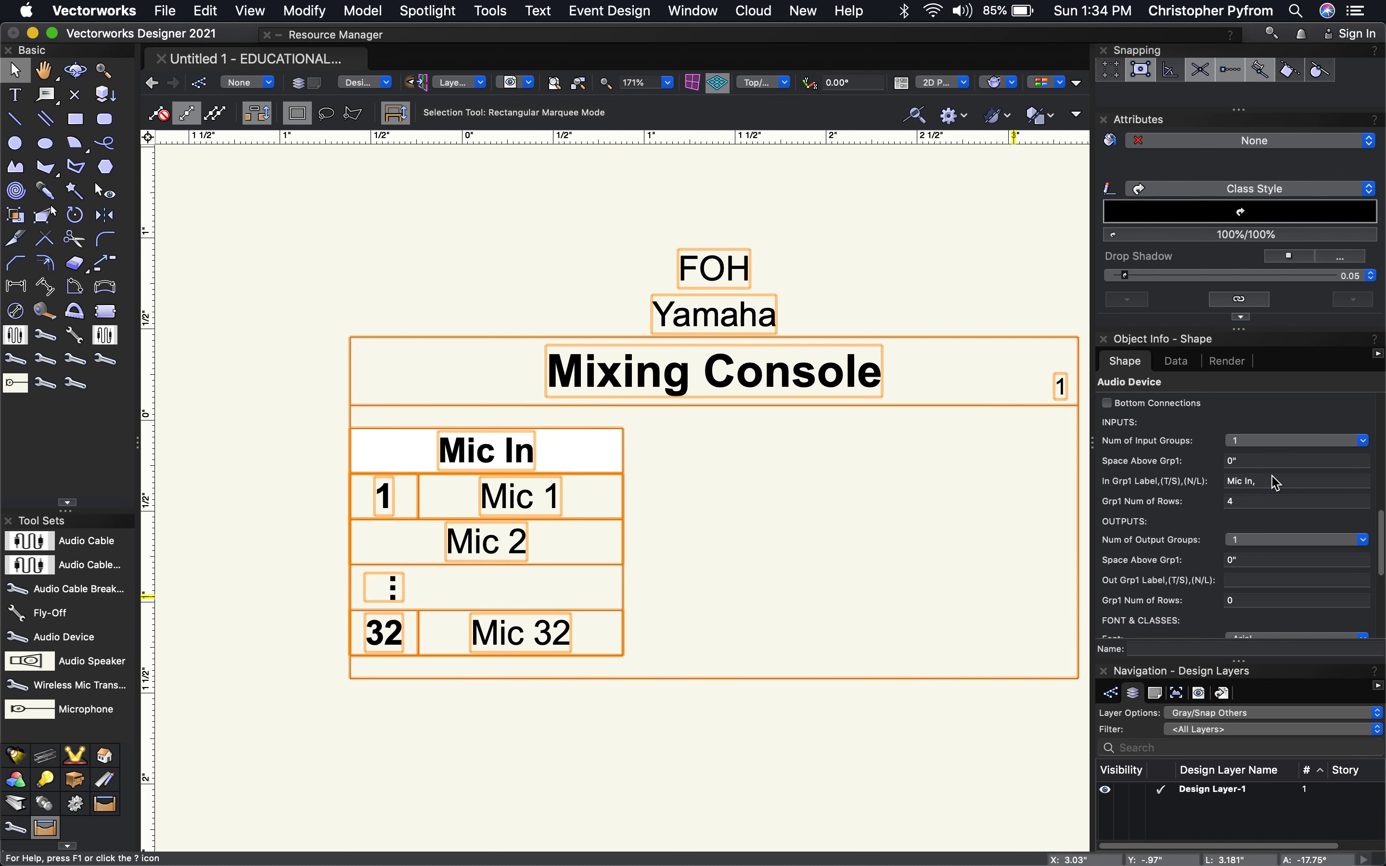
Step: Restore the side placement of the input group 1 label and extend its entry to "Mic In,S,N" for numbers only
{"action": "left_click", "coordinate": [1290, 484]}
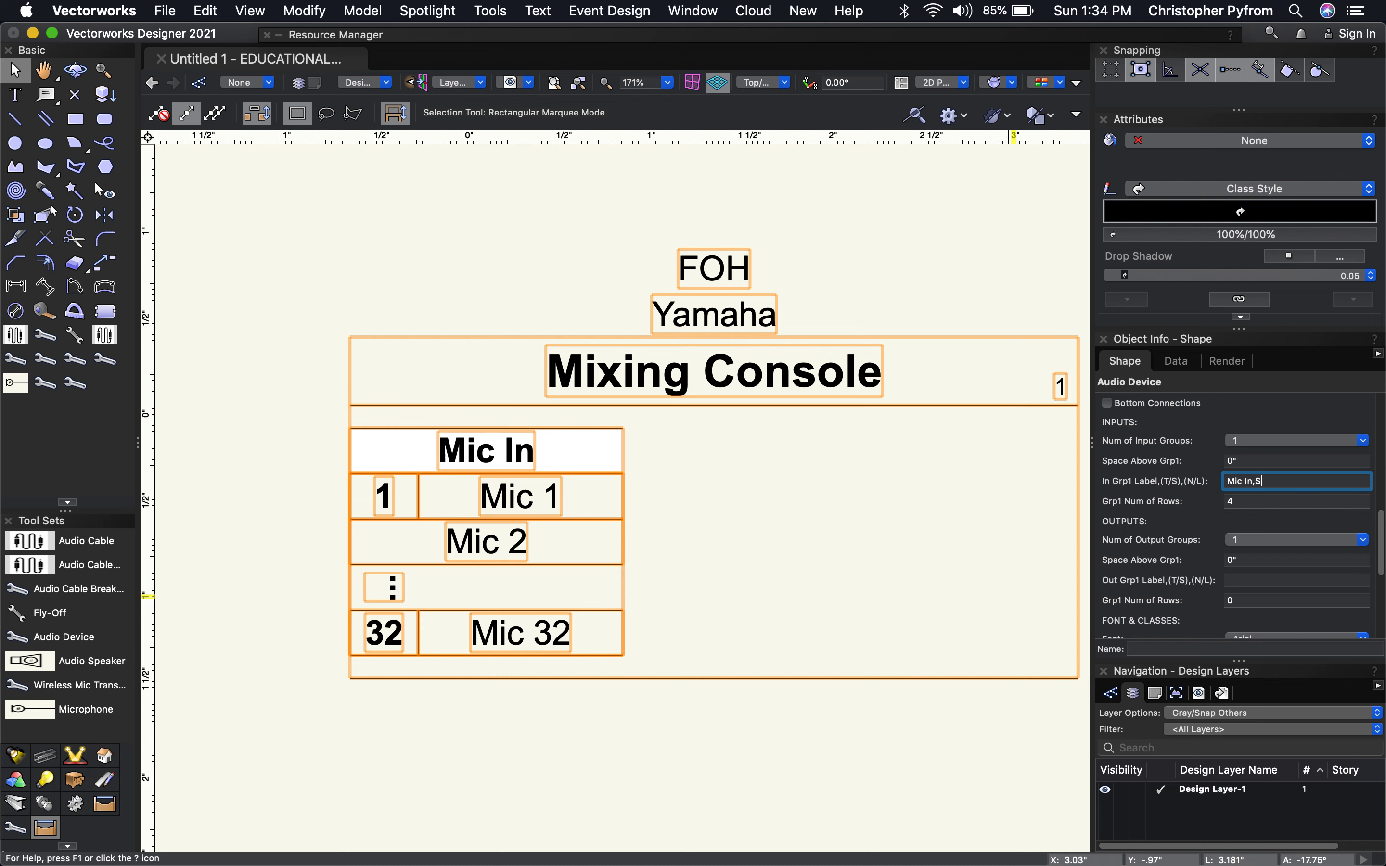
{"action": "key", "text": "Return"}
{"action": "left_click", "coordinate": [1275, 482]}
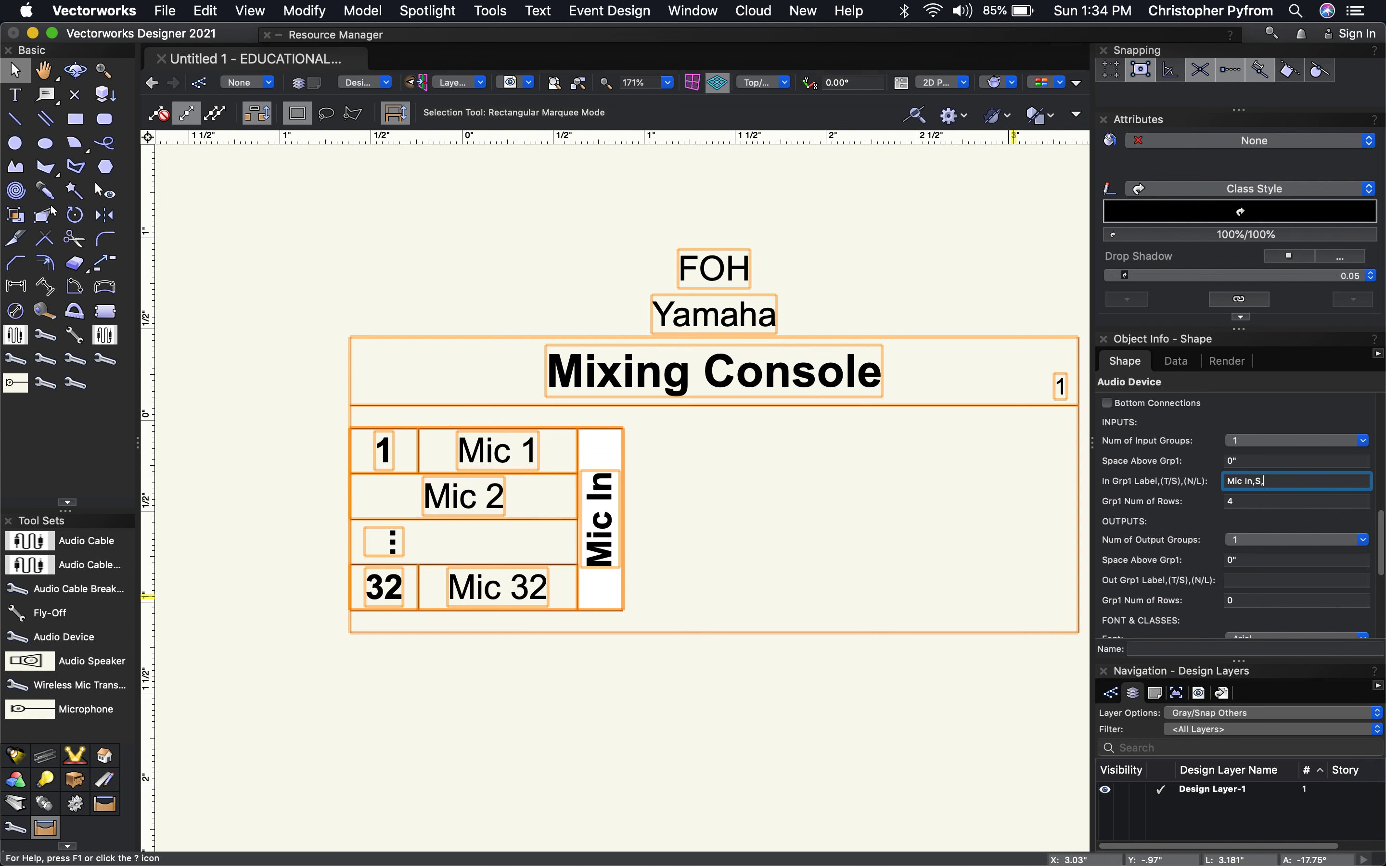
{"action": "type", "text": ",N"}
{"action": "key", "text": "Return"}
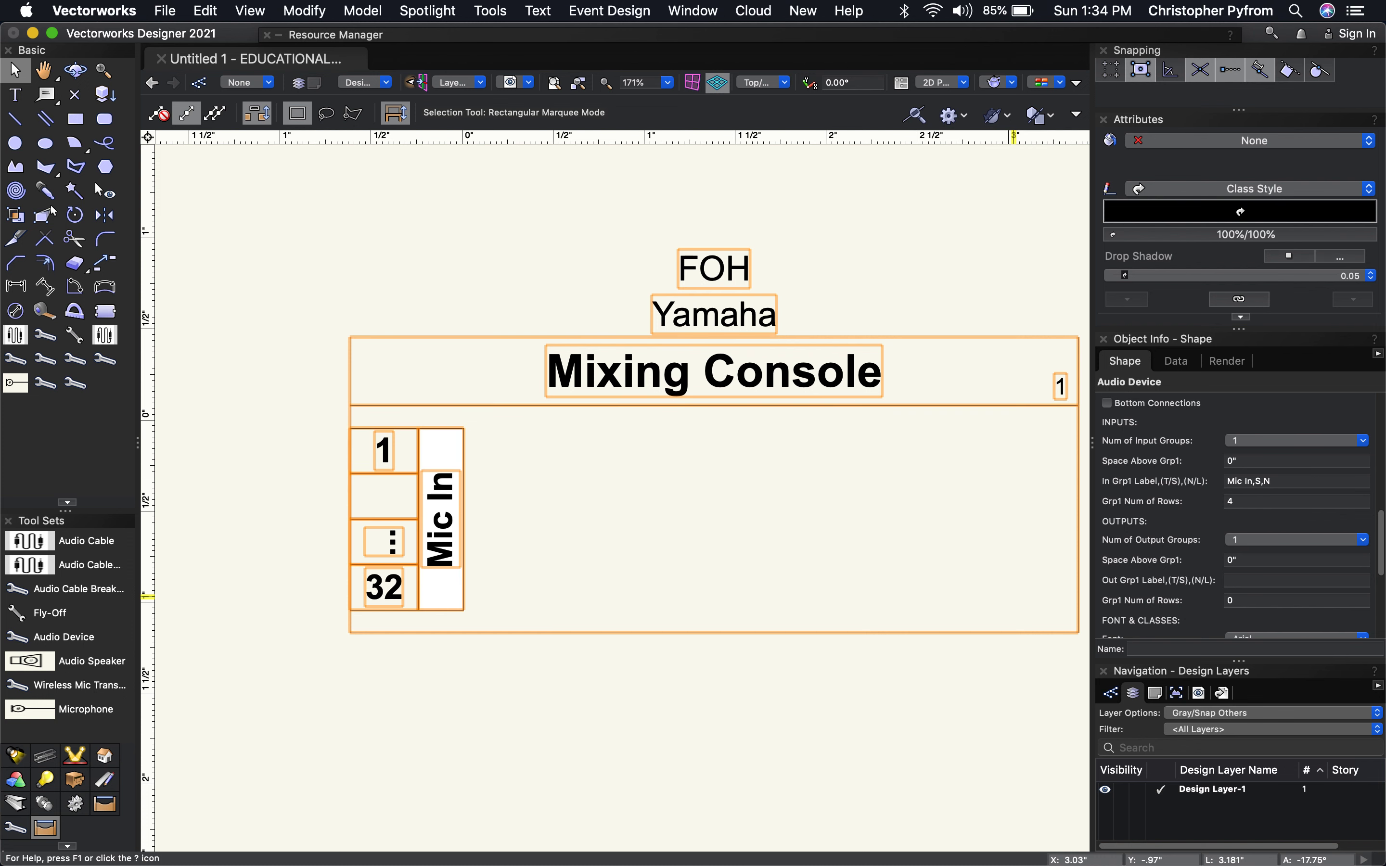
Step: Change the input group 1 label entry to "Mic In,T,N" for a top label with numbers only
{"action": "left_click", "coordinate": [1257, 482]}
{"action": "key", "text": "BackSpace"}
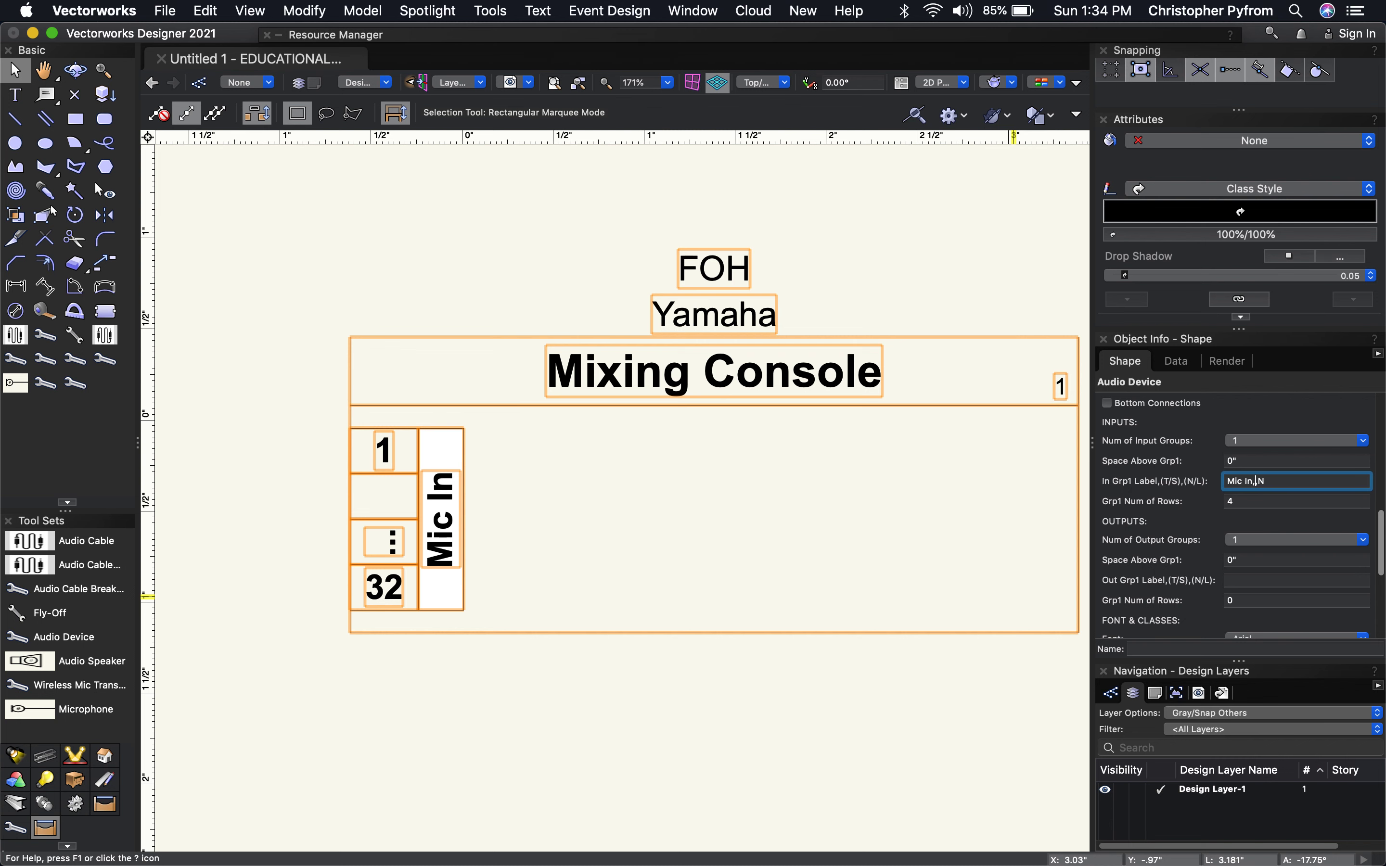
{"action": "type", "text": "T,"}
{"action": "key", "text": "Return"}
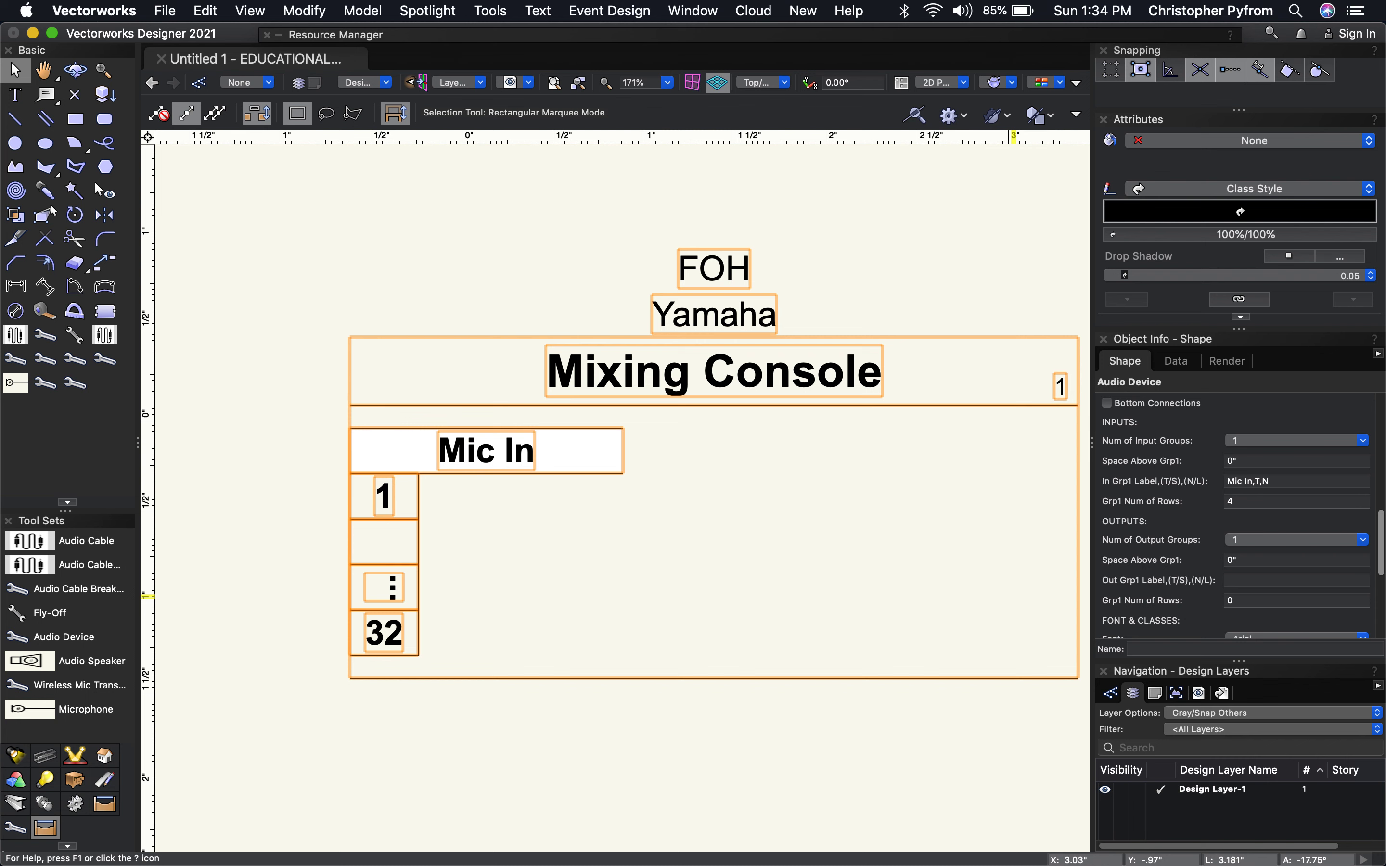
Step: Change the input group 1 label entry to "Mic In,T,L" for a top label with input labels only
{"action": "left_click", "coordinate": [1290, 482]}
{"action": "key", "text": "BackSpace"}
{"action": "type", "text": "L"}
{"action": "key", "text": "Return"}
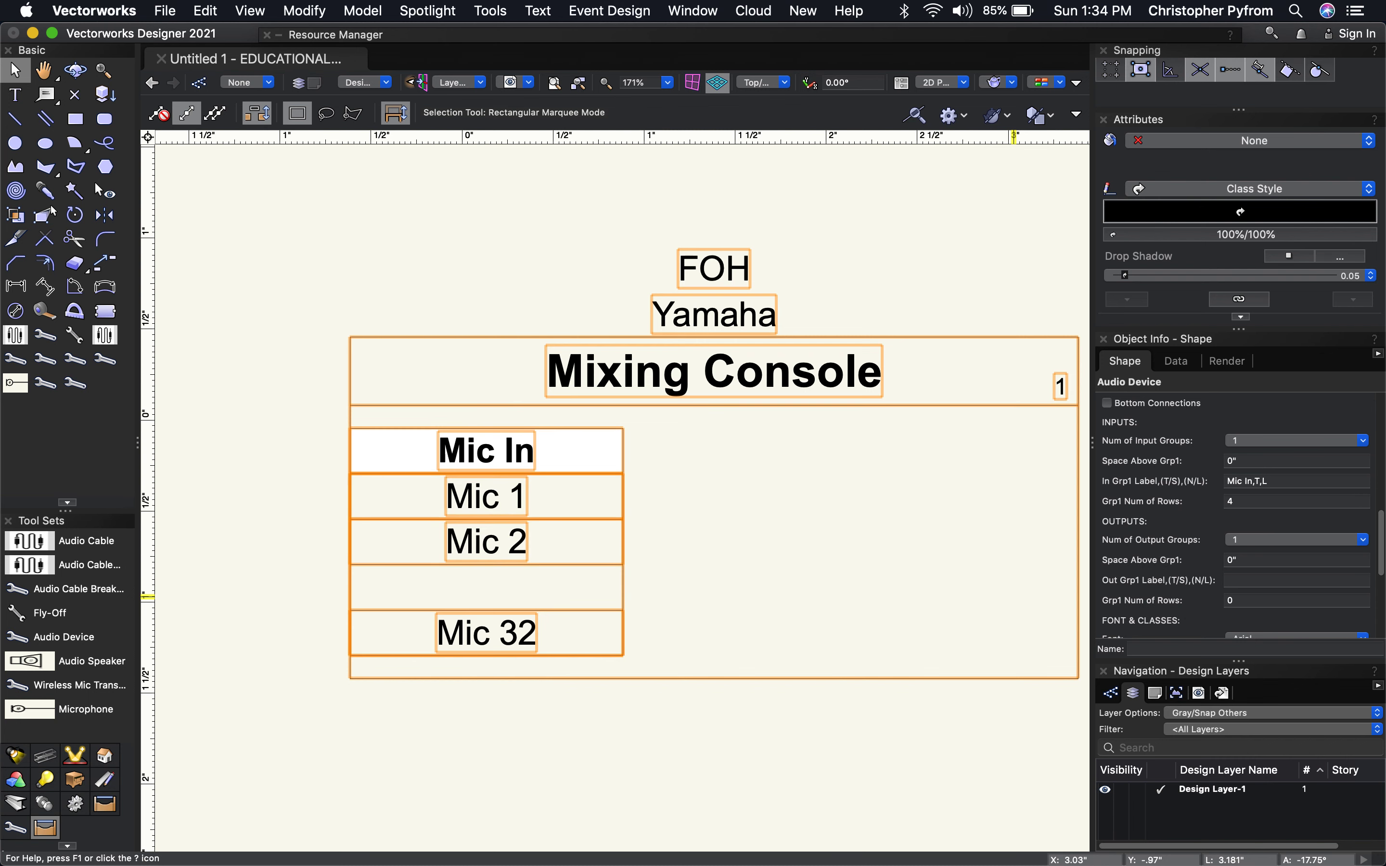
Step: Shorten the input group 1 label entry to "Mic In,T," and undo the accidental deletion of the console
{"action": "left_click", "coordinate": [1281, 483]}
{"action": "key", "text": "BackSpace"}
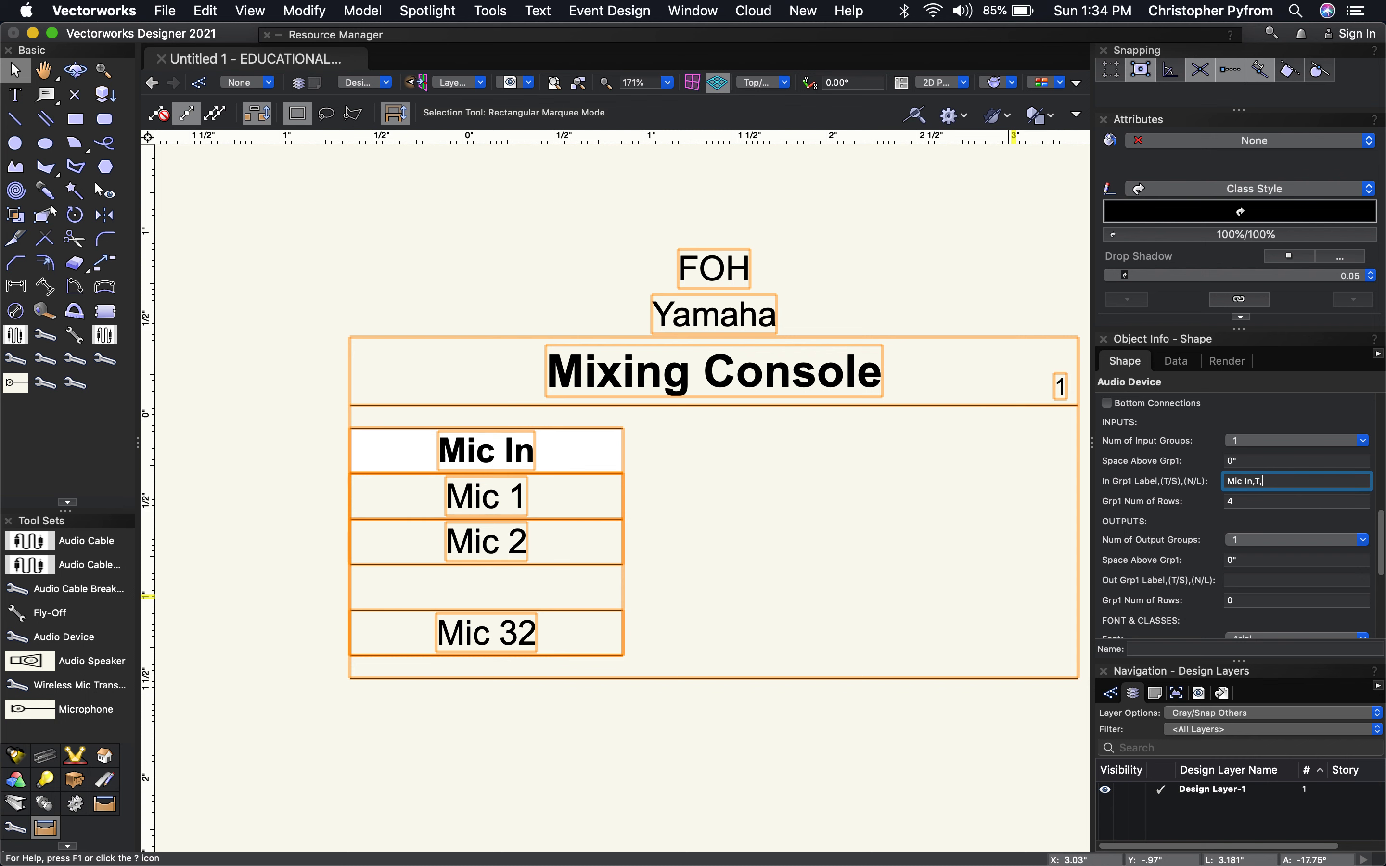
{"action": "key", "text": "Return"}
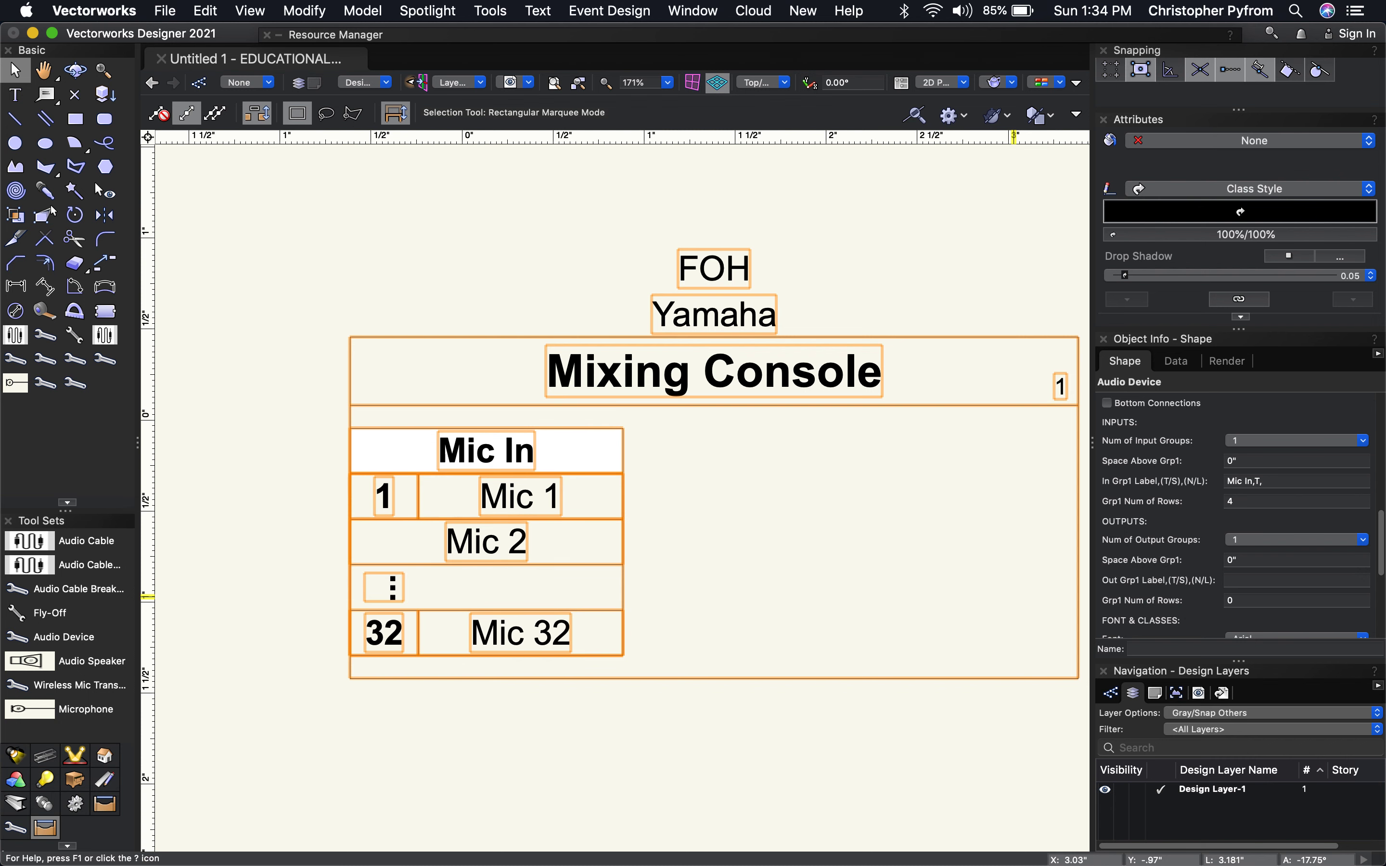
{"action": "key", "text": "BackSpace"}
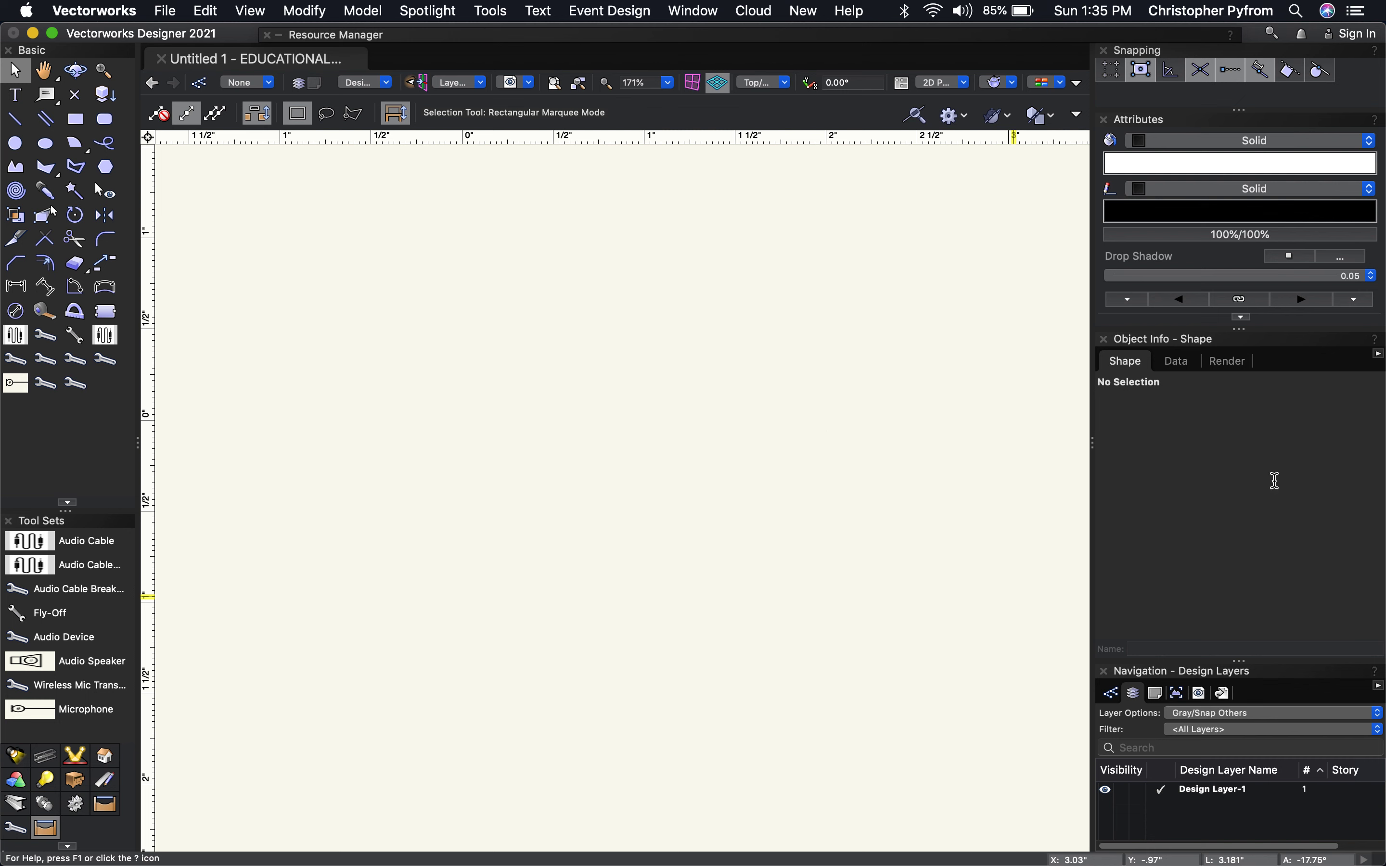
{"action": "key", "text": "super+z"}
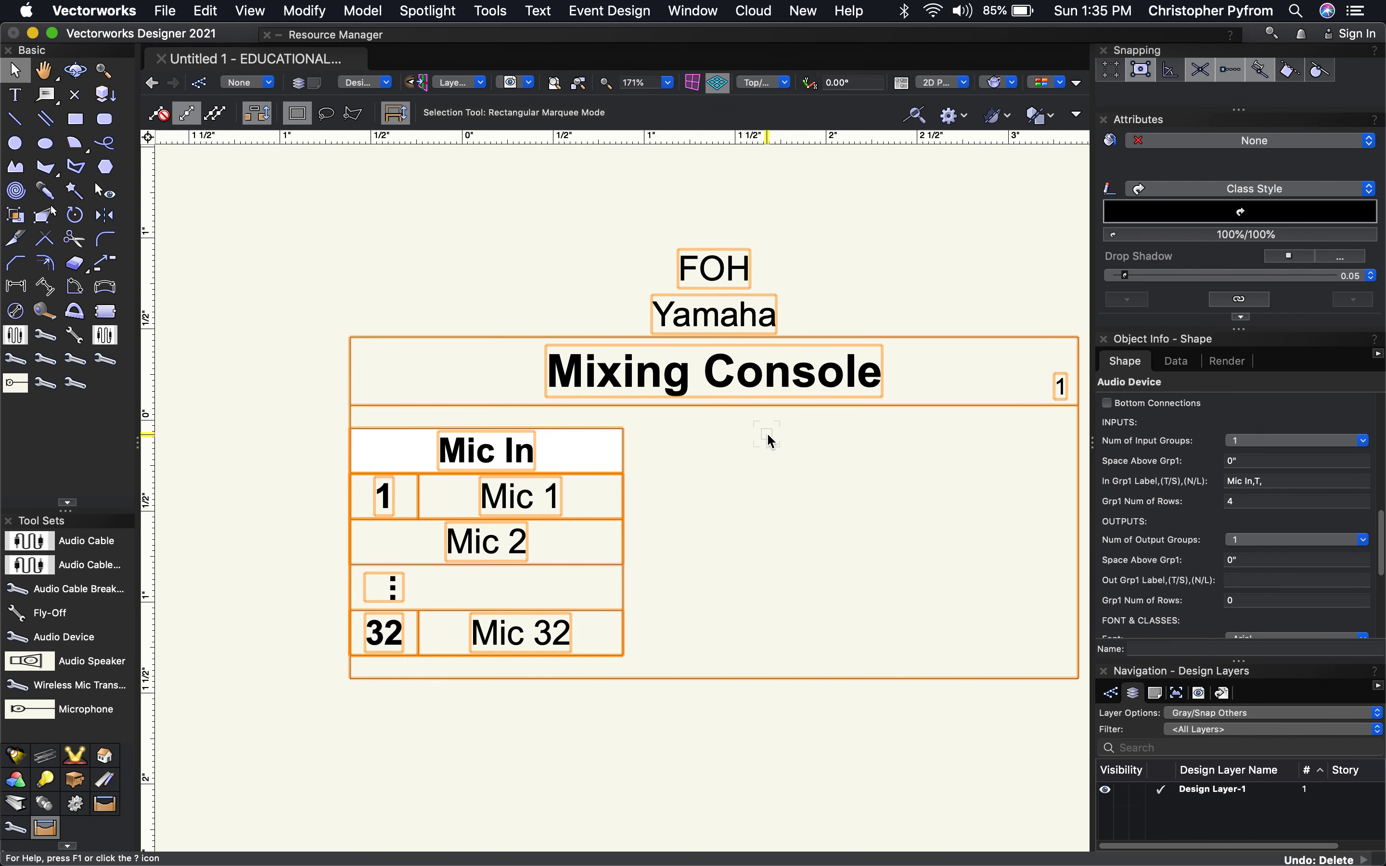
Step: Shorten the input group 1 label entry to "Mic In," and set the number of input groups to 2
{"action": "left_click", "coordinate": [1277, 483]}
{"action": "key", "text": "BackSpace"}
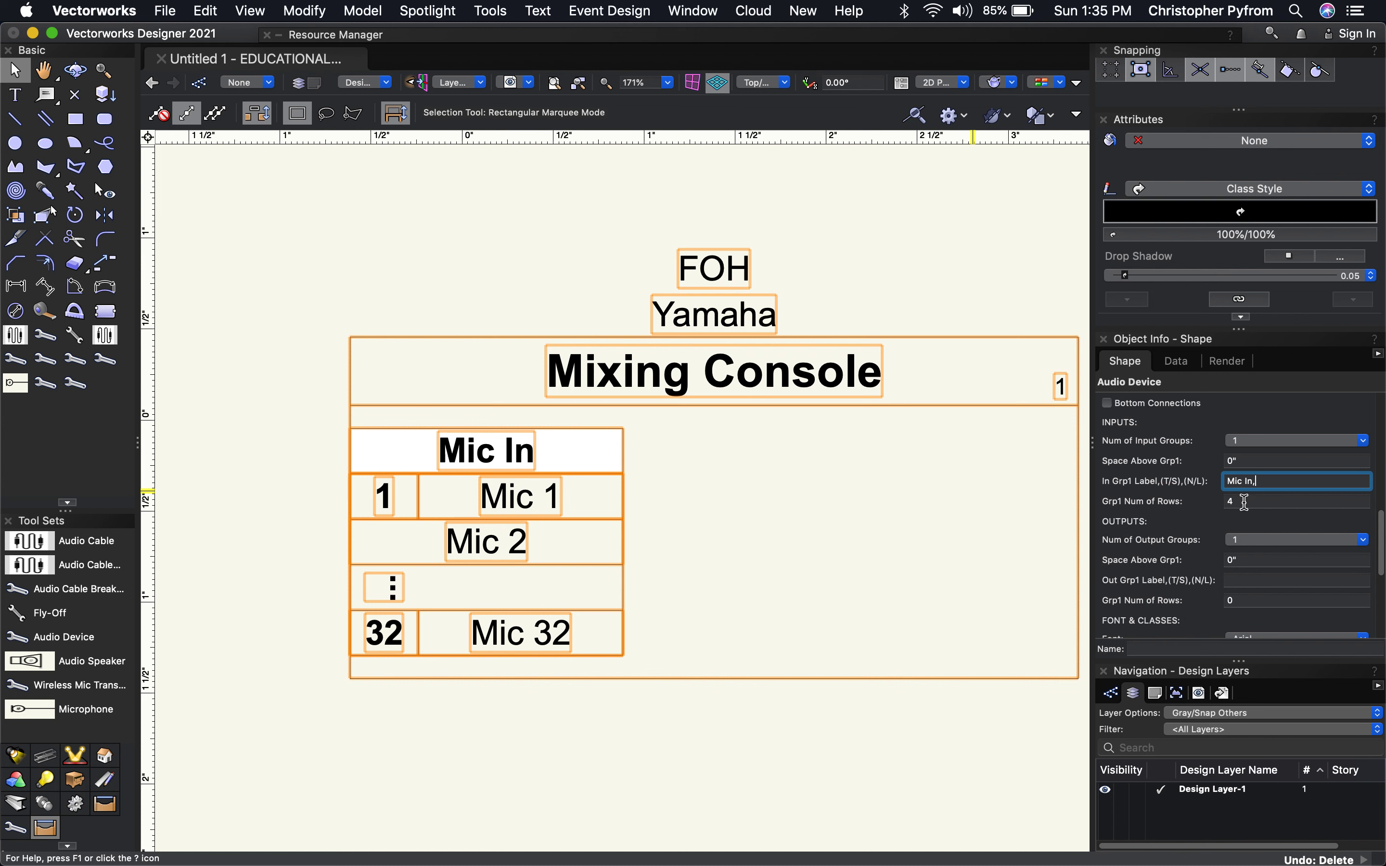
{"action": "left_click", "coordinate": [1275, 441]}
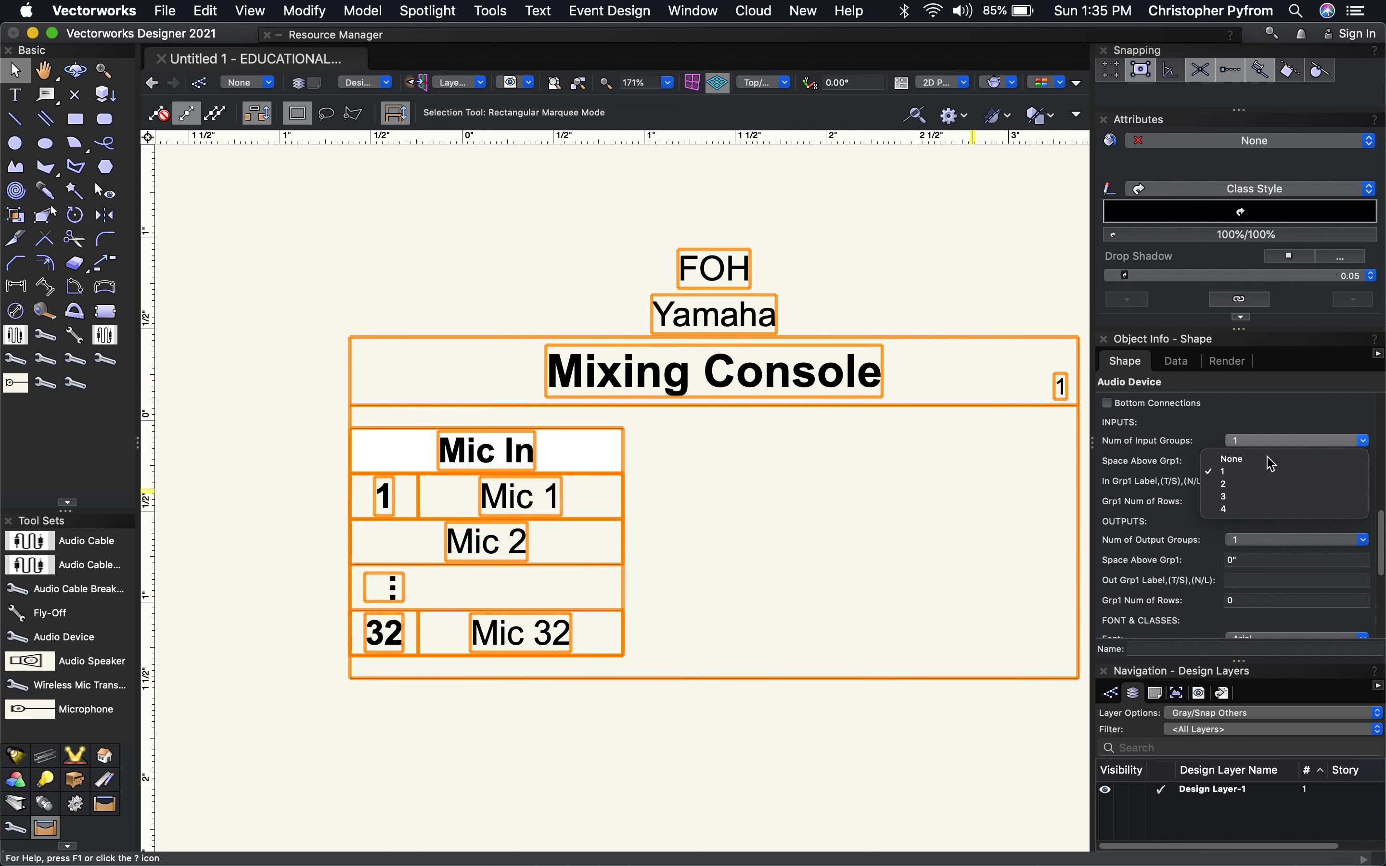
{"action": "left_click", "coordinate": [1262, 485]}
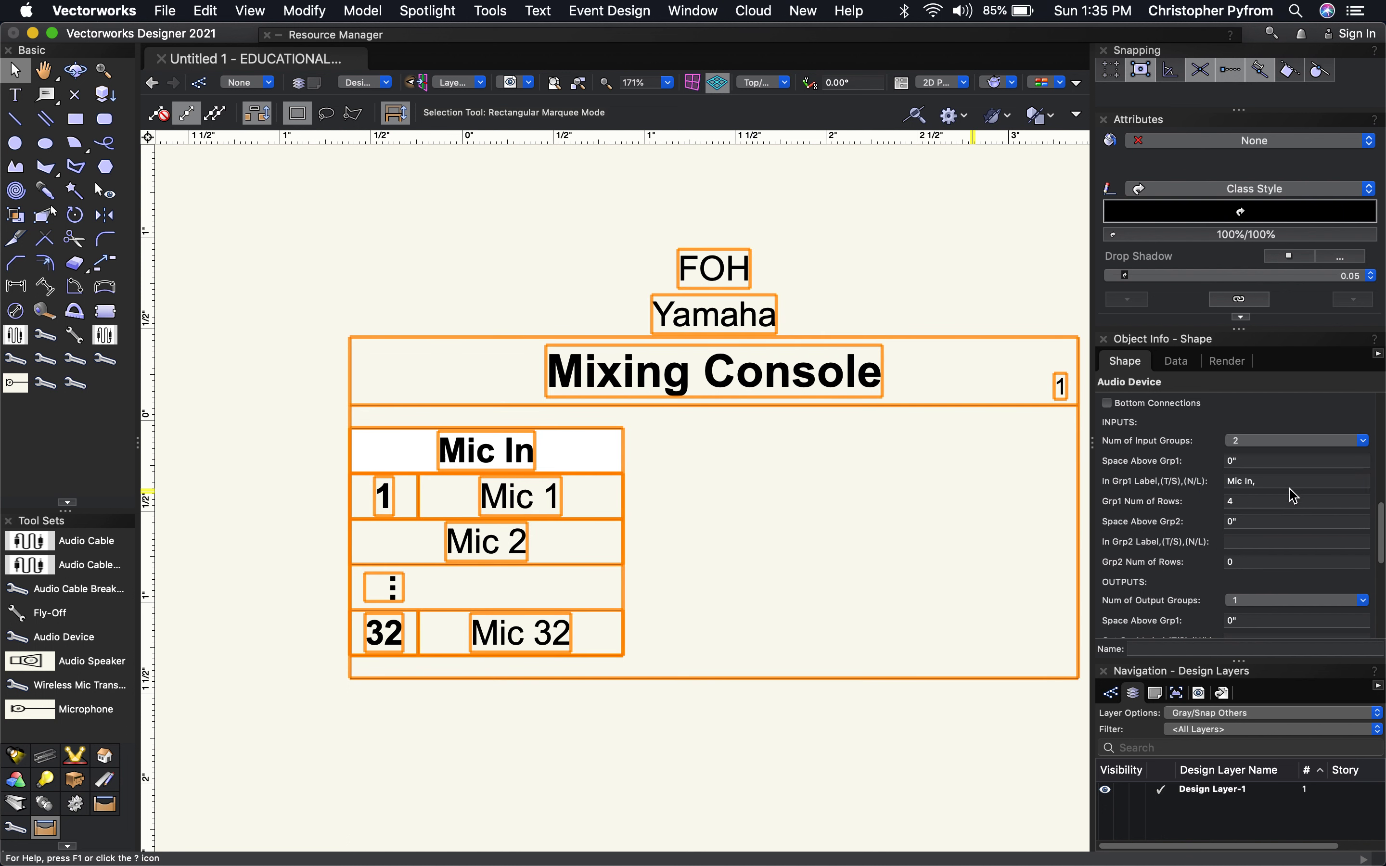
Step: Label input group 2 "Line In" and set the space above it to 1/4"
{"action": "left_click", "coordinate": [1236, 544]}
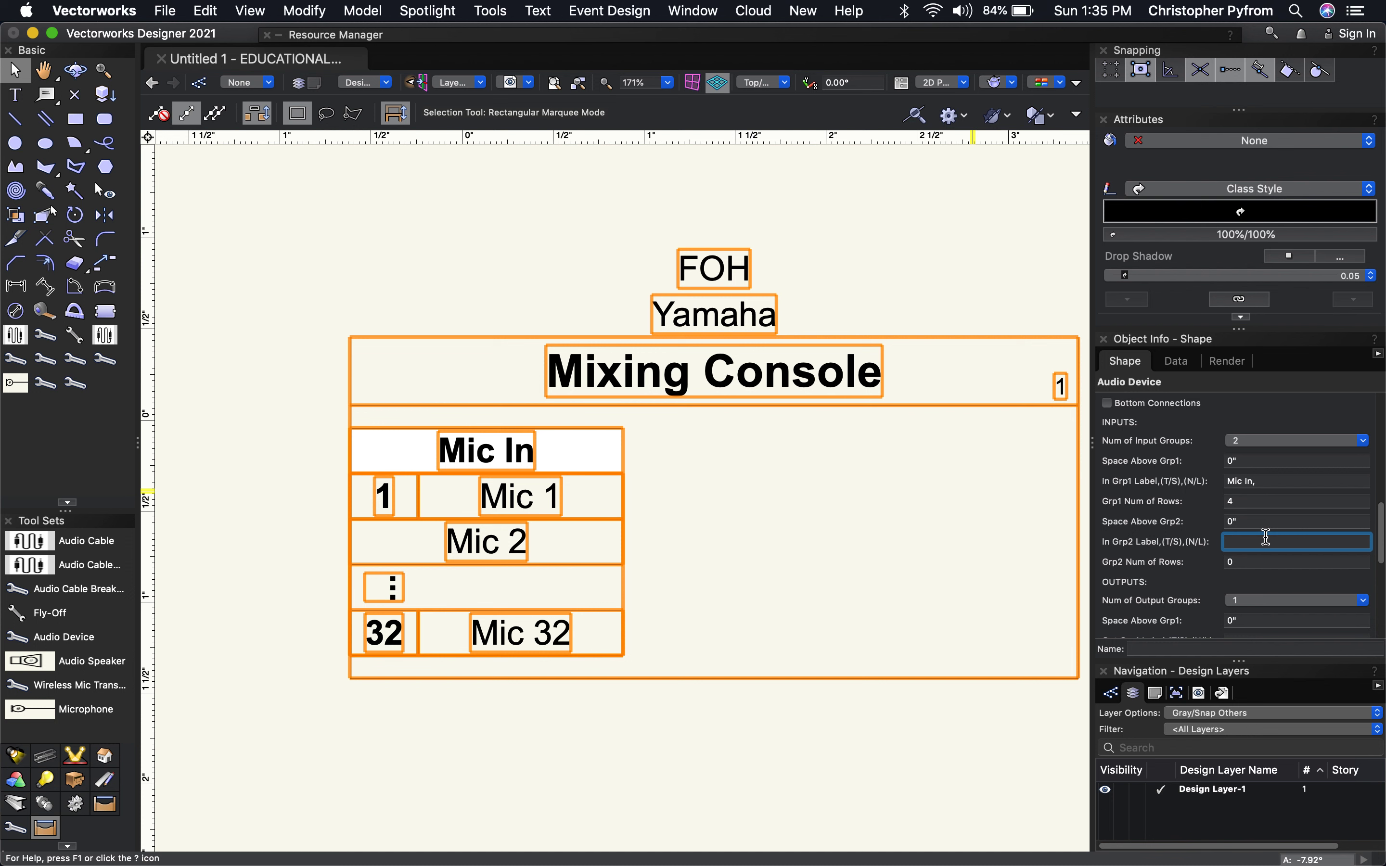
{"action": "type", "text": "Line In"}
{"action": "key", "text": "Return"}
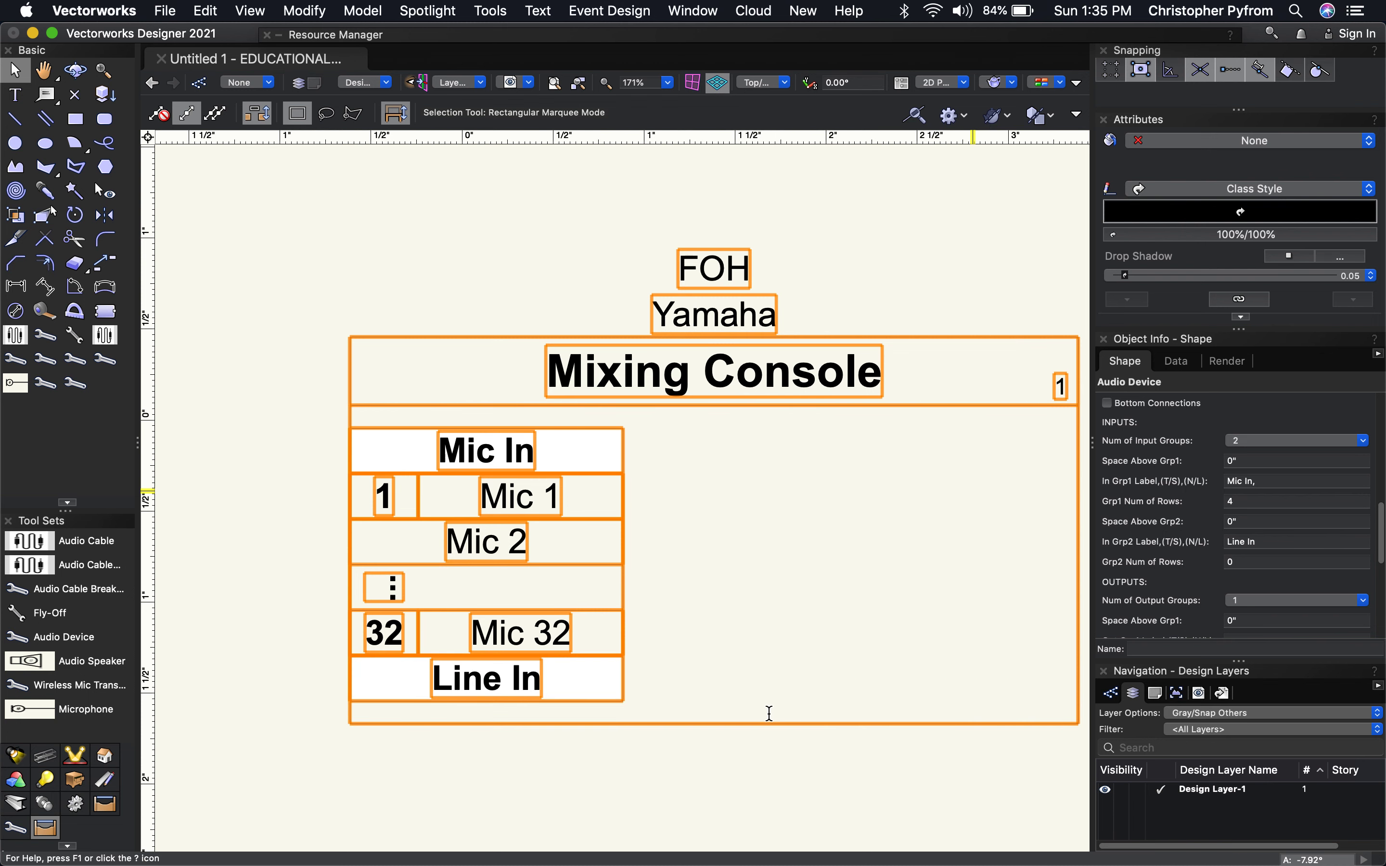
{"action": "left_click", "coordinate": [1251, 522]}
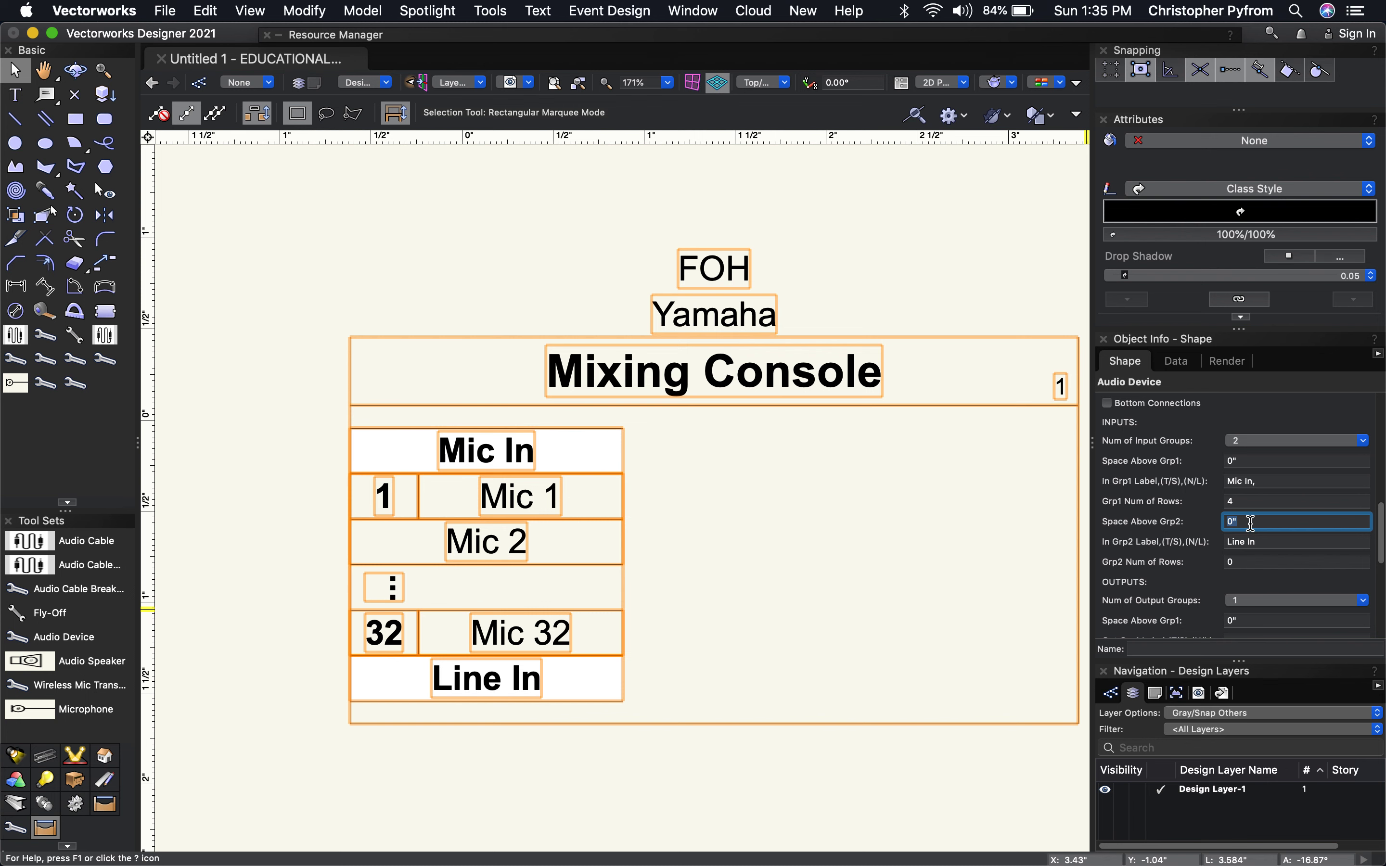
{"action": "type", "text": "1/4"}
{"action": "key", "text": "Return"}
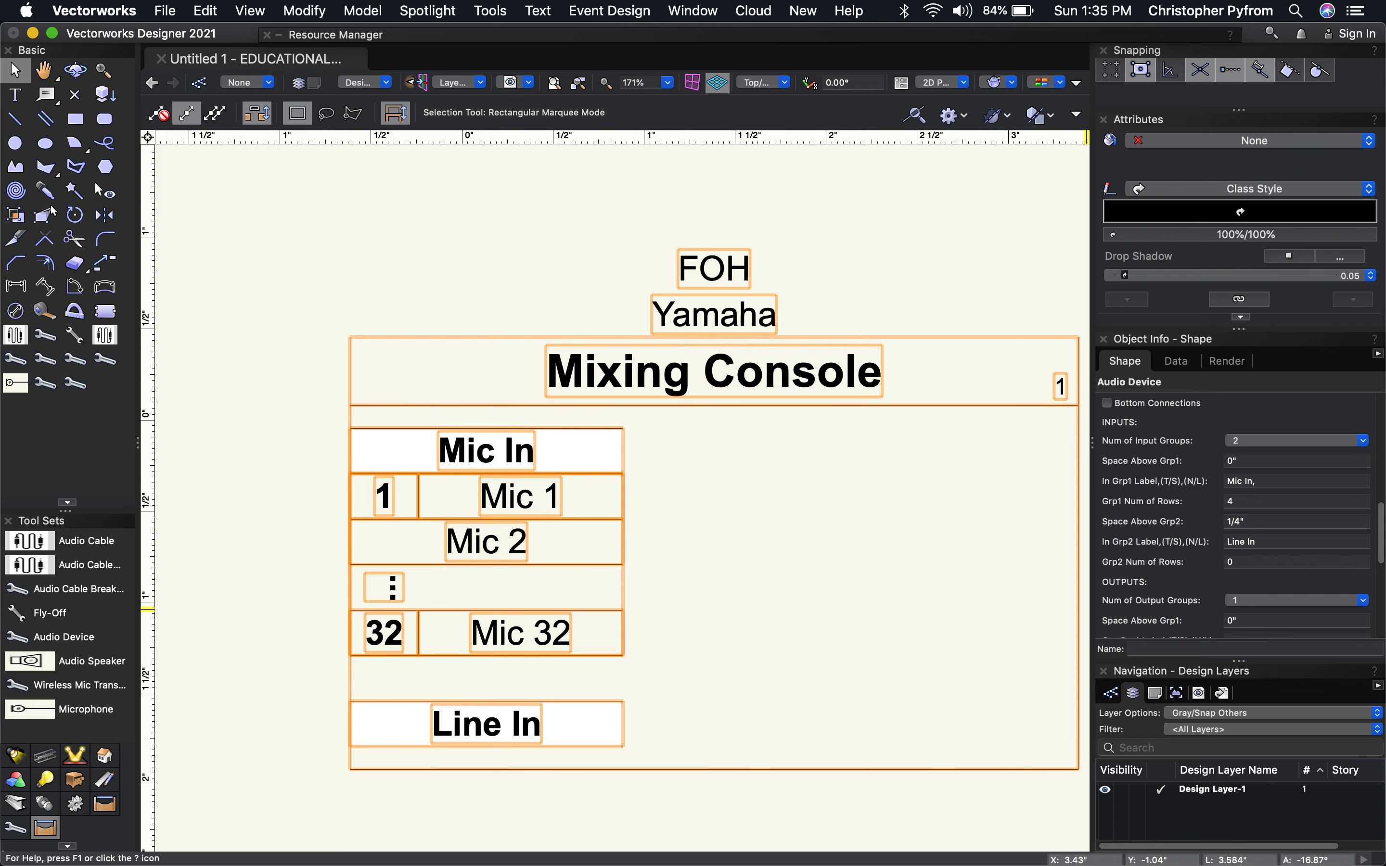
Step: Set the number of rows of input group 2 to 8 and bring the whole console into view
{"action": "left_click", "coordinate": [1246, 562]}
{"action": "type", "text": "8"}
{"action": "key", "text": "Return"}
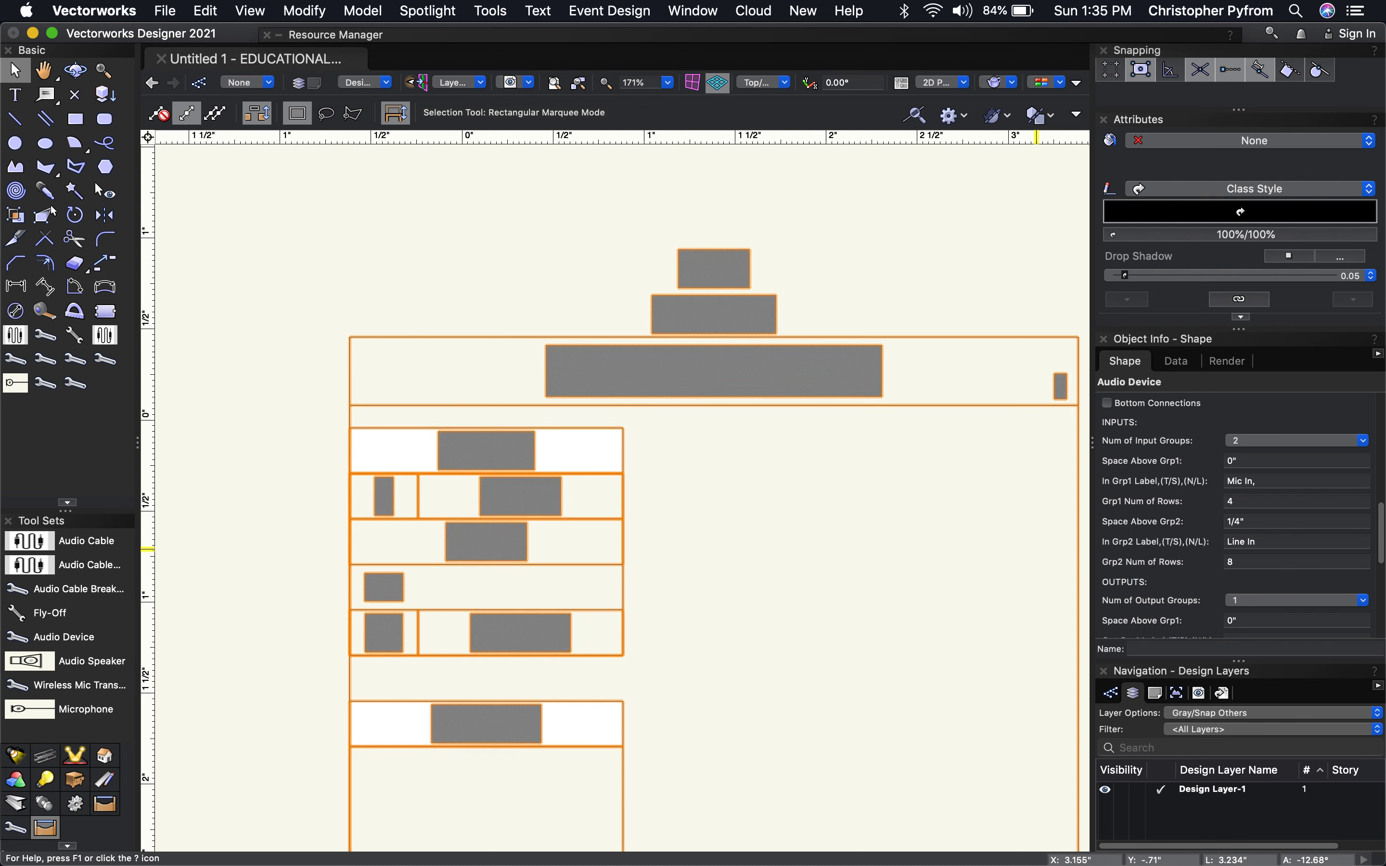
{"action": "scroll", "coordinate": [810, 702], "scroll_direction": "down", "scroll_amount": 5}
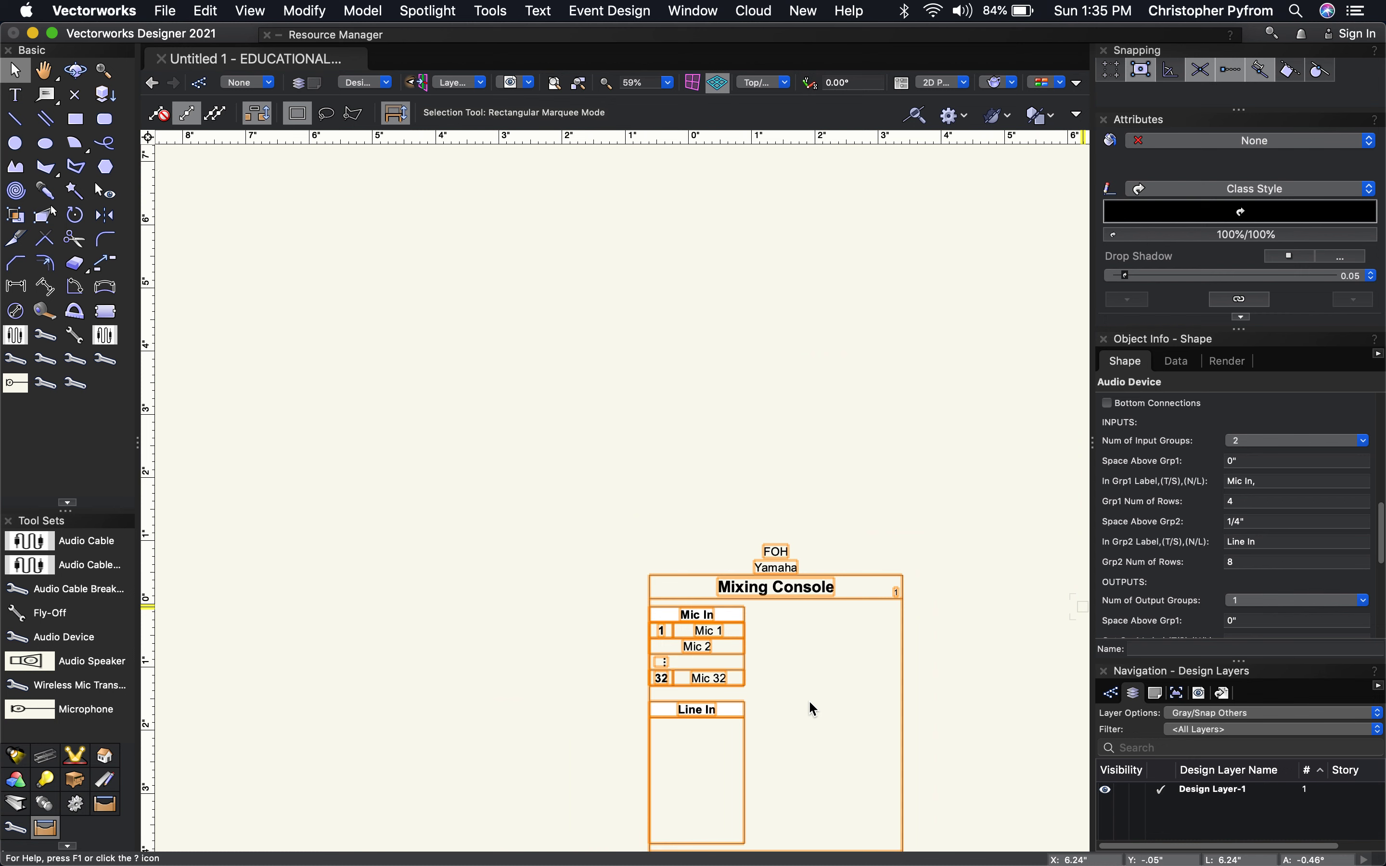
{"action": "key", "text": "space"}
{"action": "left_click_drag", "start_coordinate": [966, 653], "coordinate": [761, 458]}
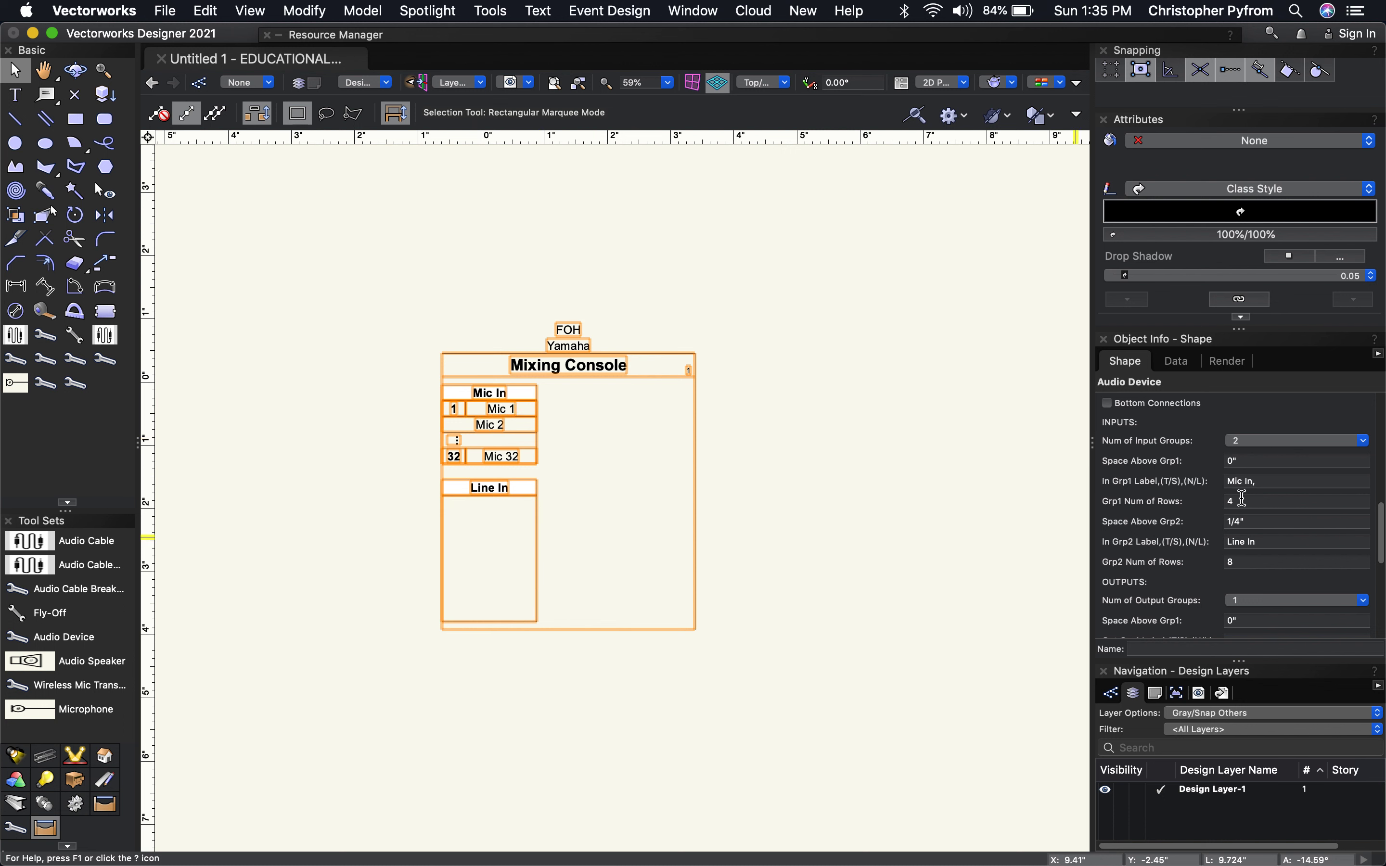
Step: Enter "1, Line 1" as the number and label of input 5 and update the console device
{"action": "left_click", "coordinate": [1180, 365]}
{"action": "scroll", "coordinate": [1255, 617], "scroll_direction": "down", "scroll_amount": 2}
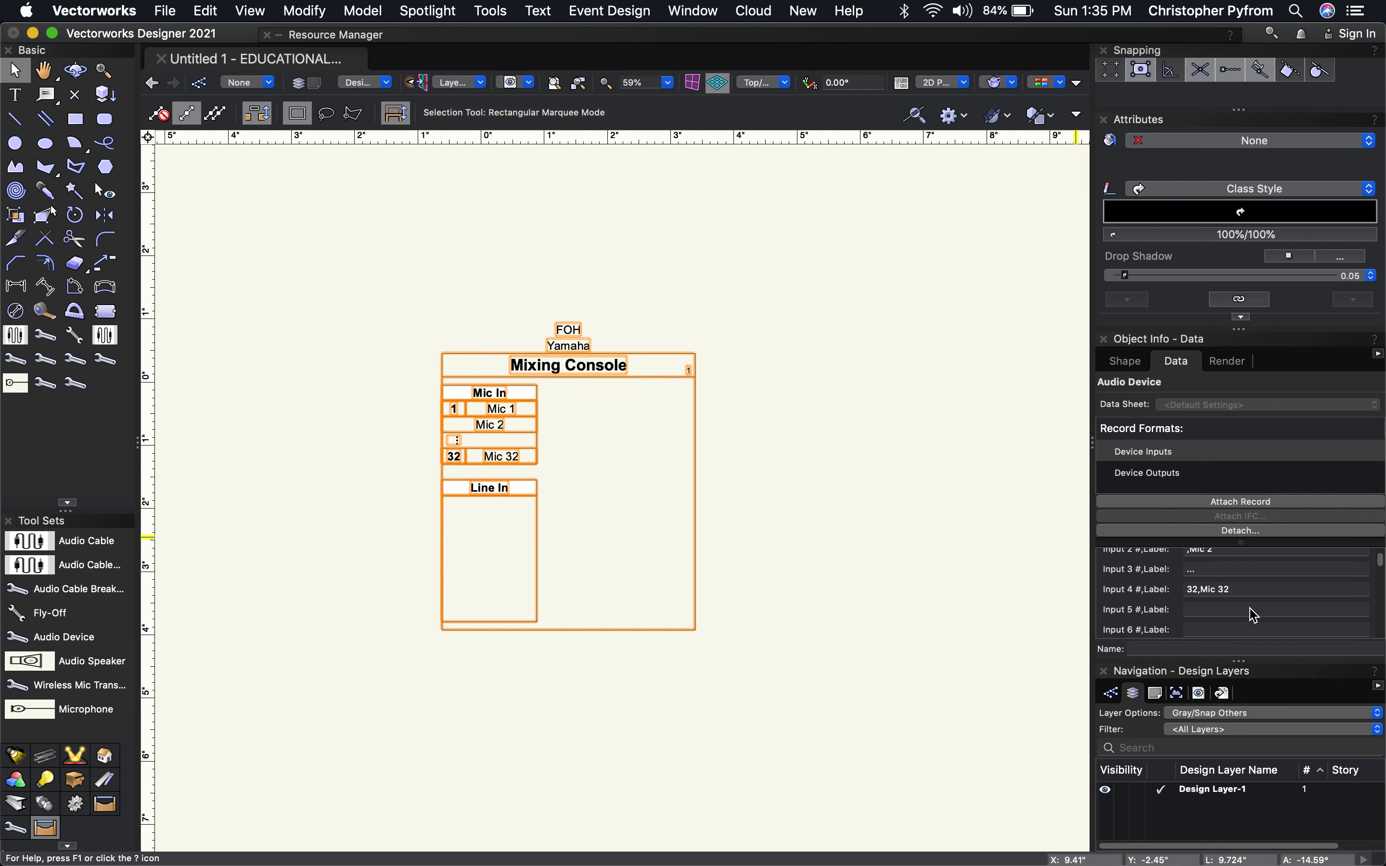
{"action": "left_click", "coordinate": [1222, 608]}
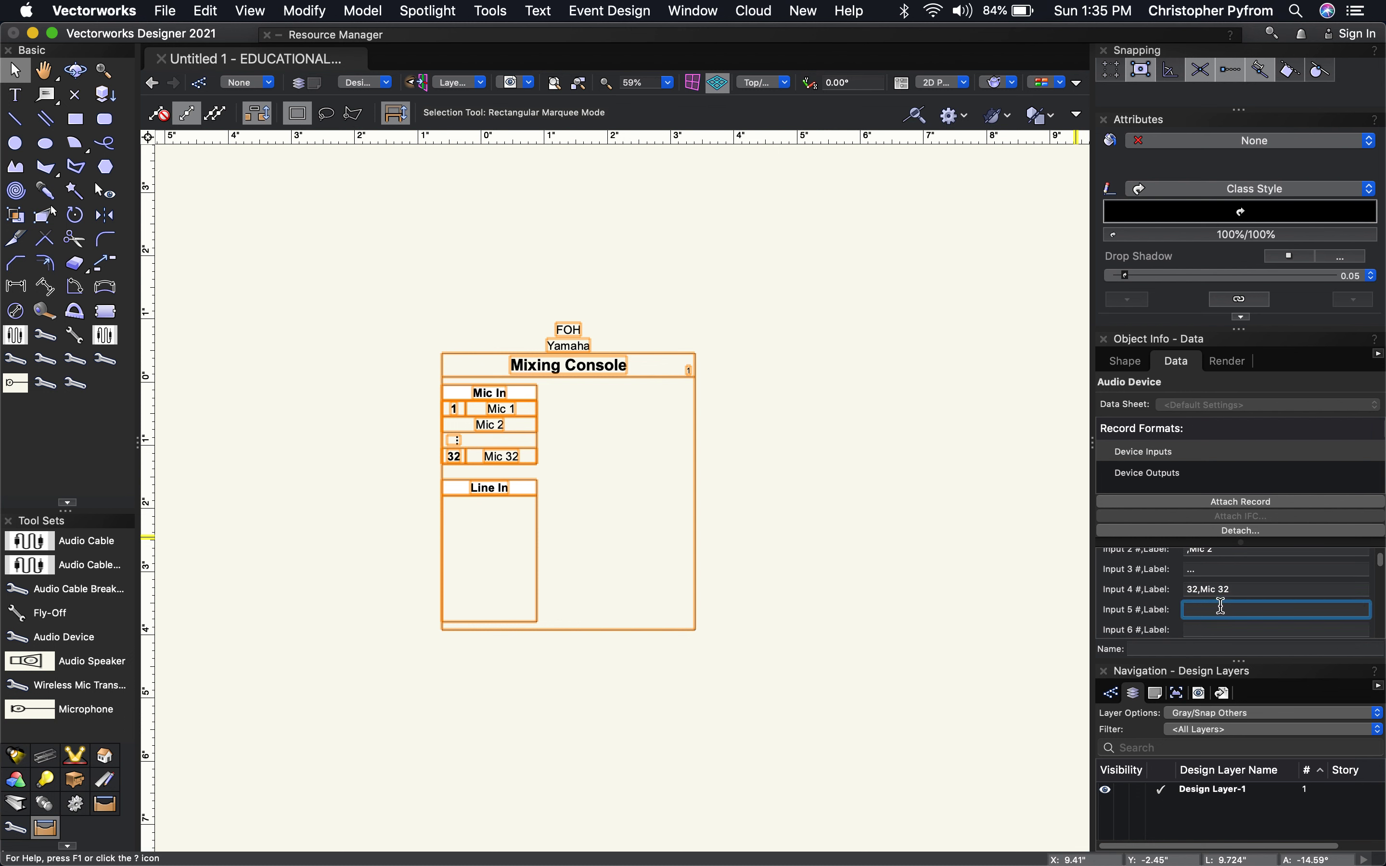
{"action": "type", "text": "1, Line 1"}
{"action": "key", "text": "Return"}
{"action": "left_click", "coordinate": [1126, 362]}
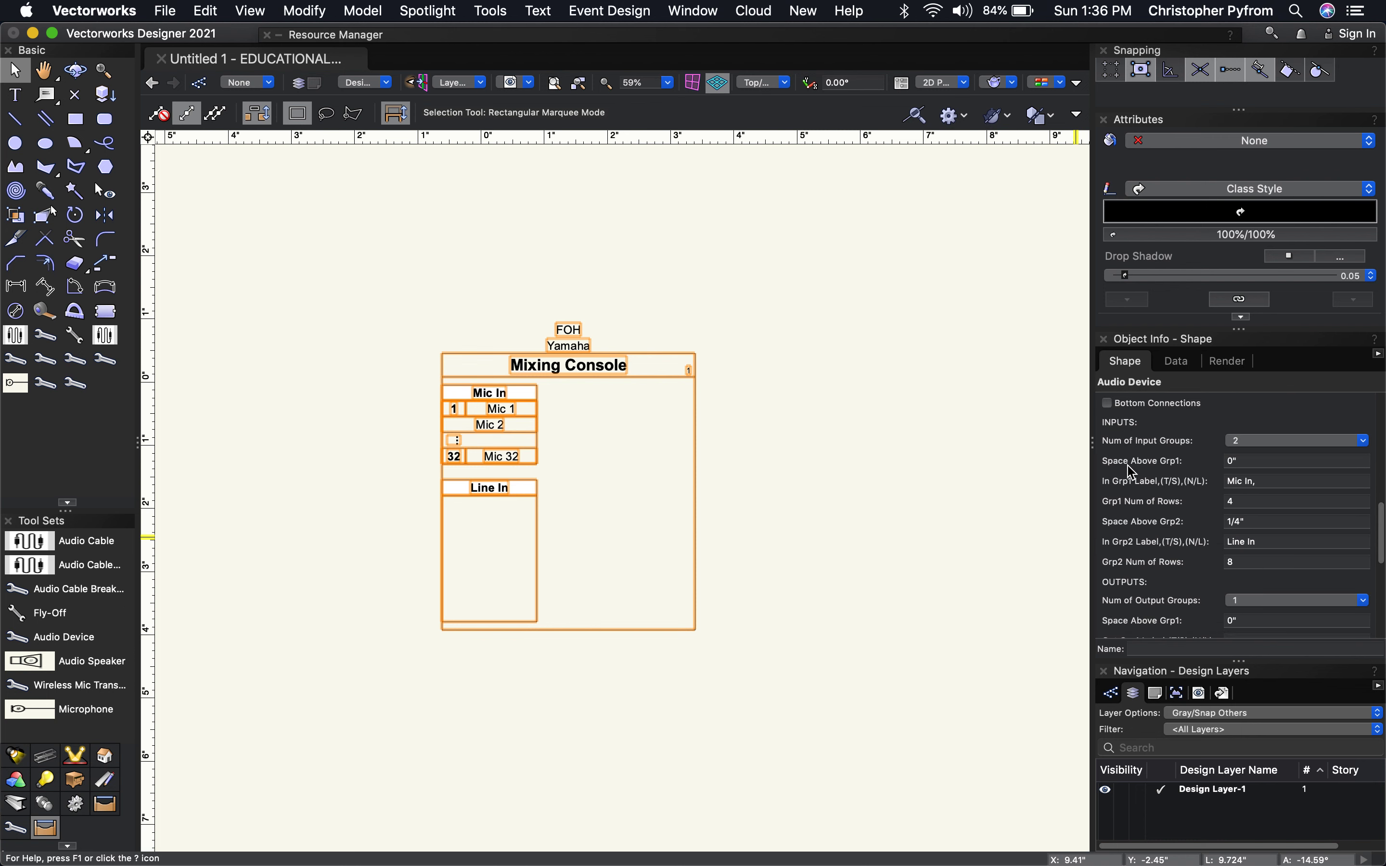
{"action": "scroll", "coordinate": [1118, 471], "scroll_direction": "up", "scroll_amount": 5}
{"action": "left_click", "coordinate": [1108, 479]}
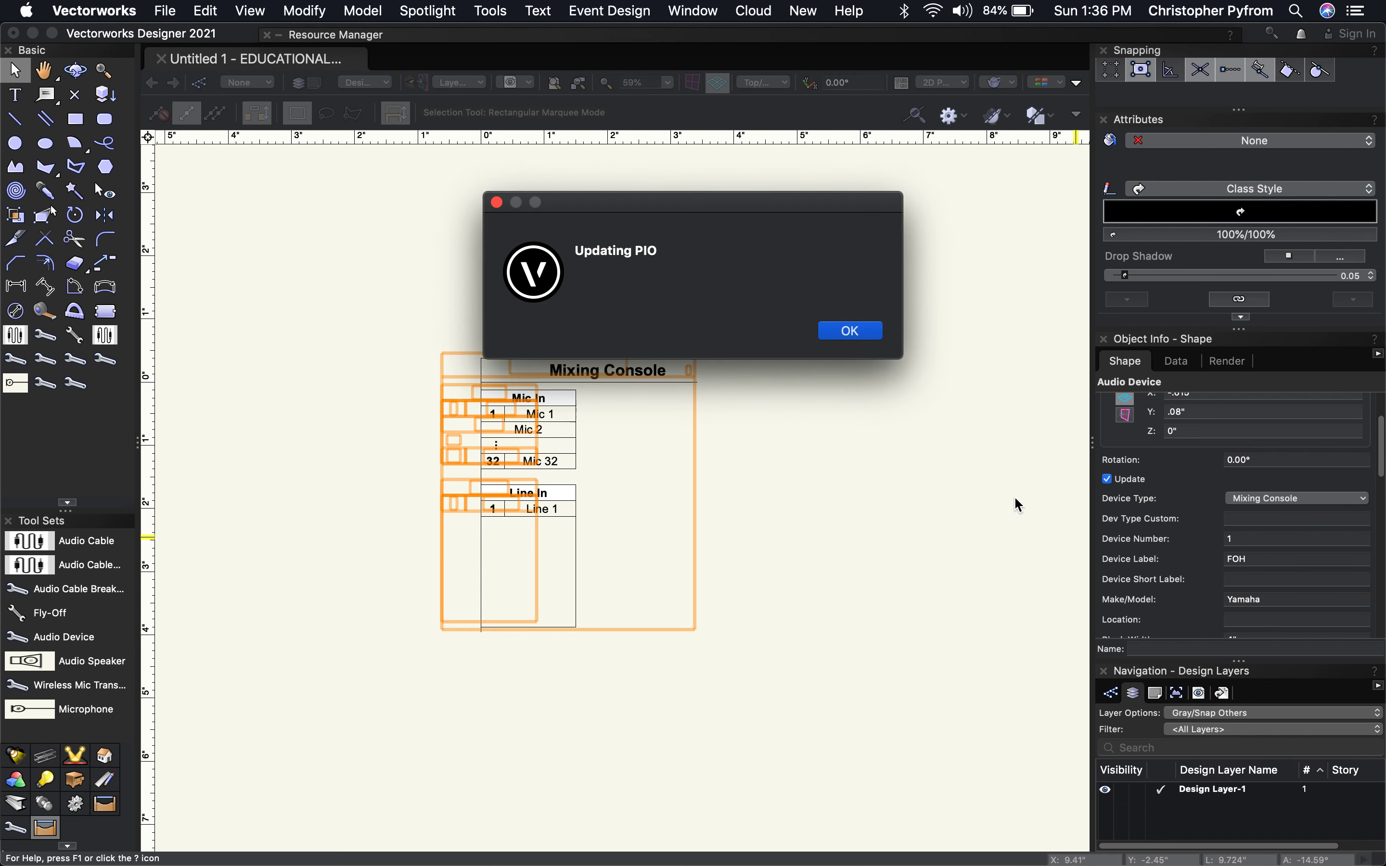
{"action": "left_click", "coordinate": [849, 331]}
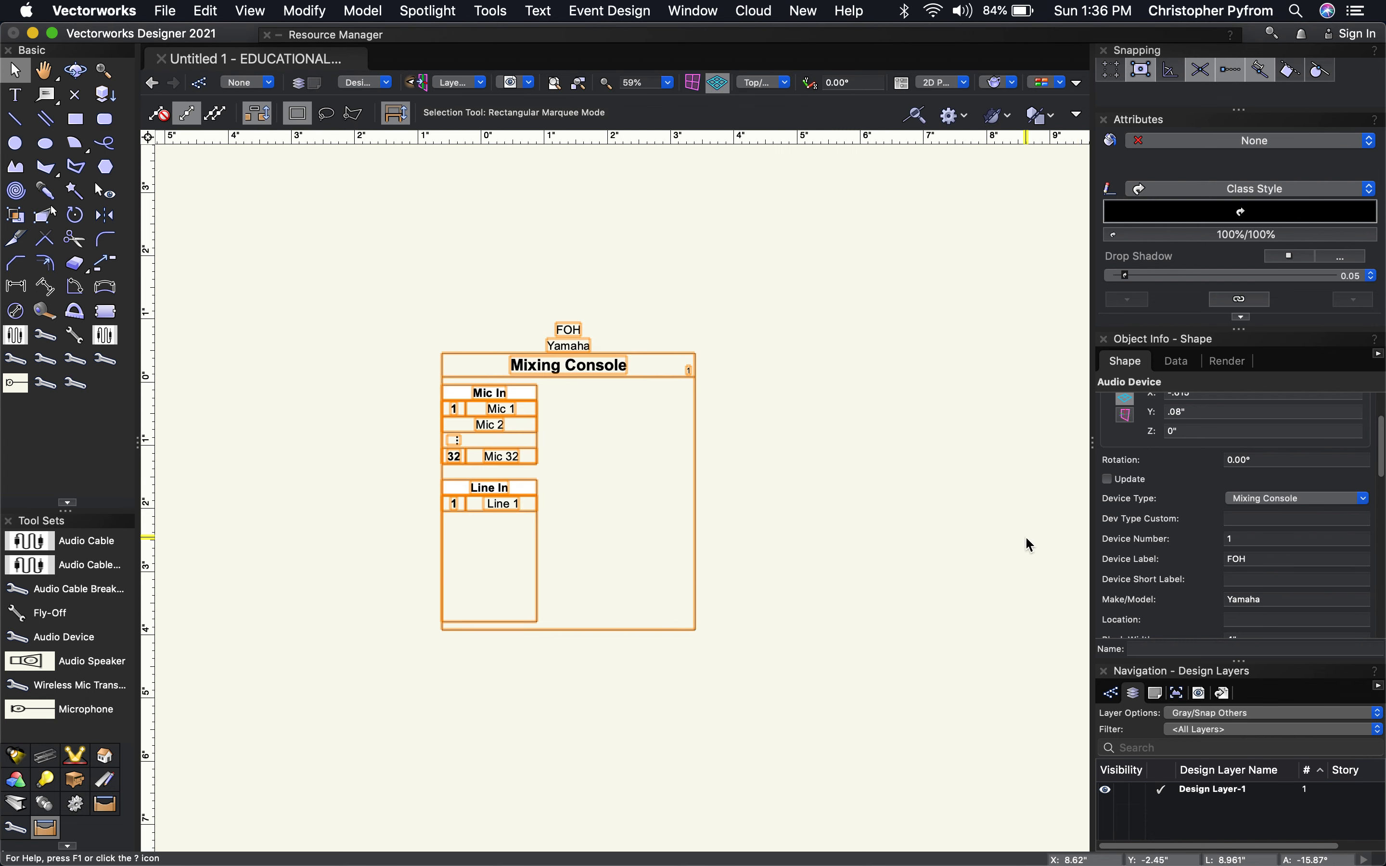
Step: Try 5 rows for input group 1 and set it back to 4 rows
{"action": "scroll", "coordinate": [1235, 600], "scroll_direction": "down", "scroll_amount": 5}
{"action": "scroll", "coordinate": [1235, 599], "scroll_direction": "down", "scroll_amount": 5}
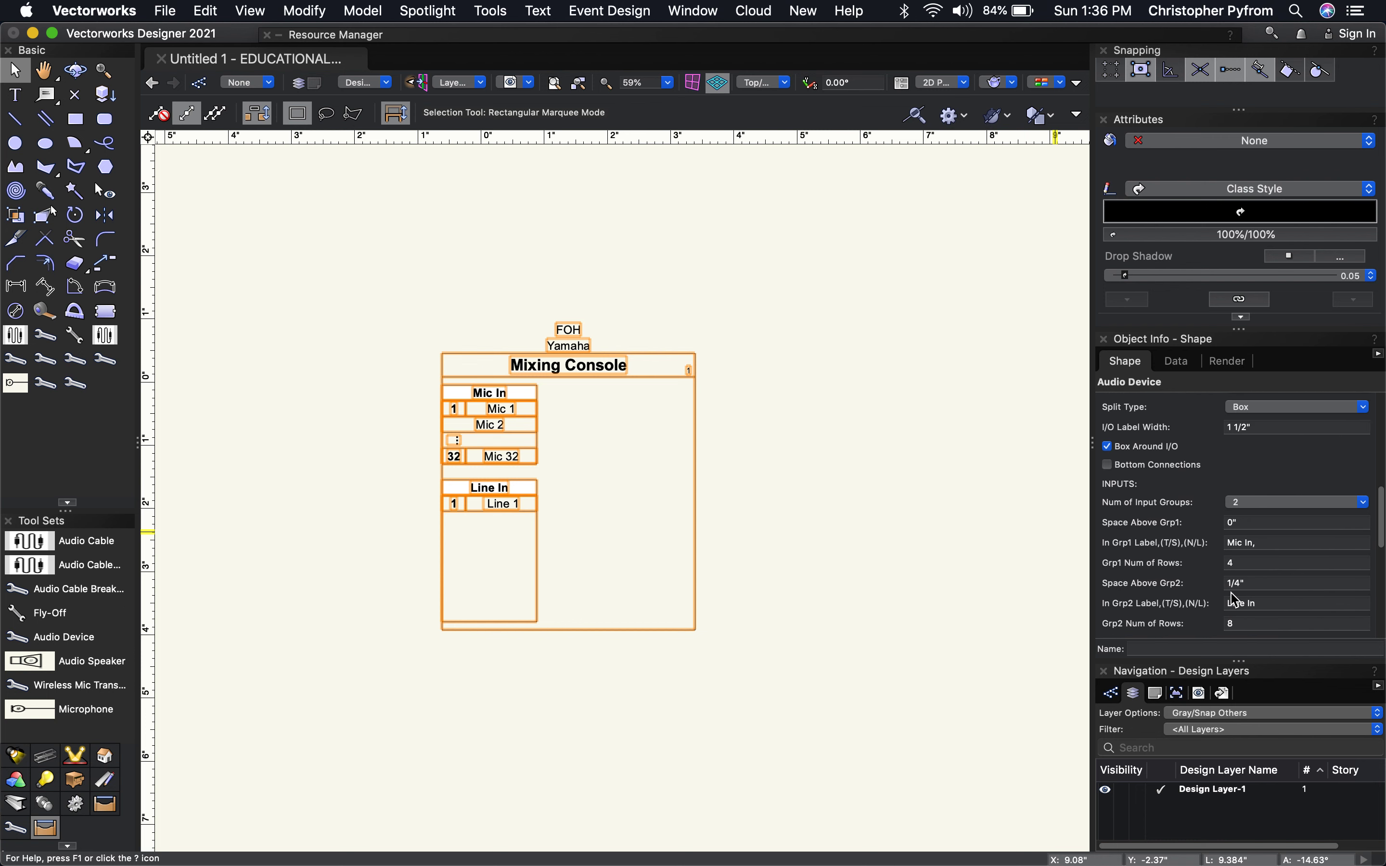
{"action": "left_click", "coordinate": [1240, 535]}
{"action": "type", "text": "5"}
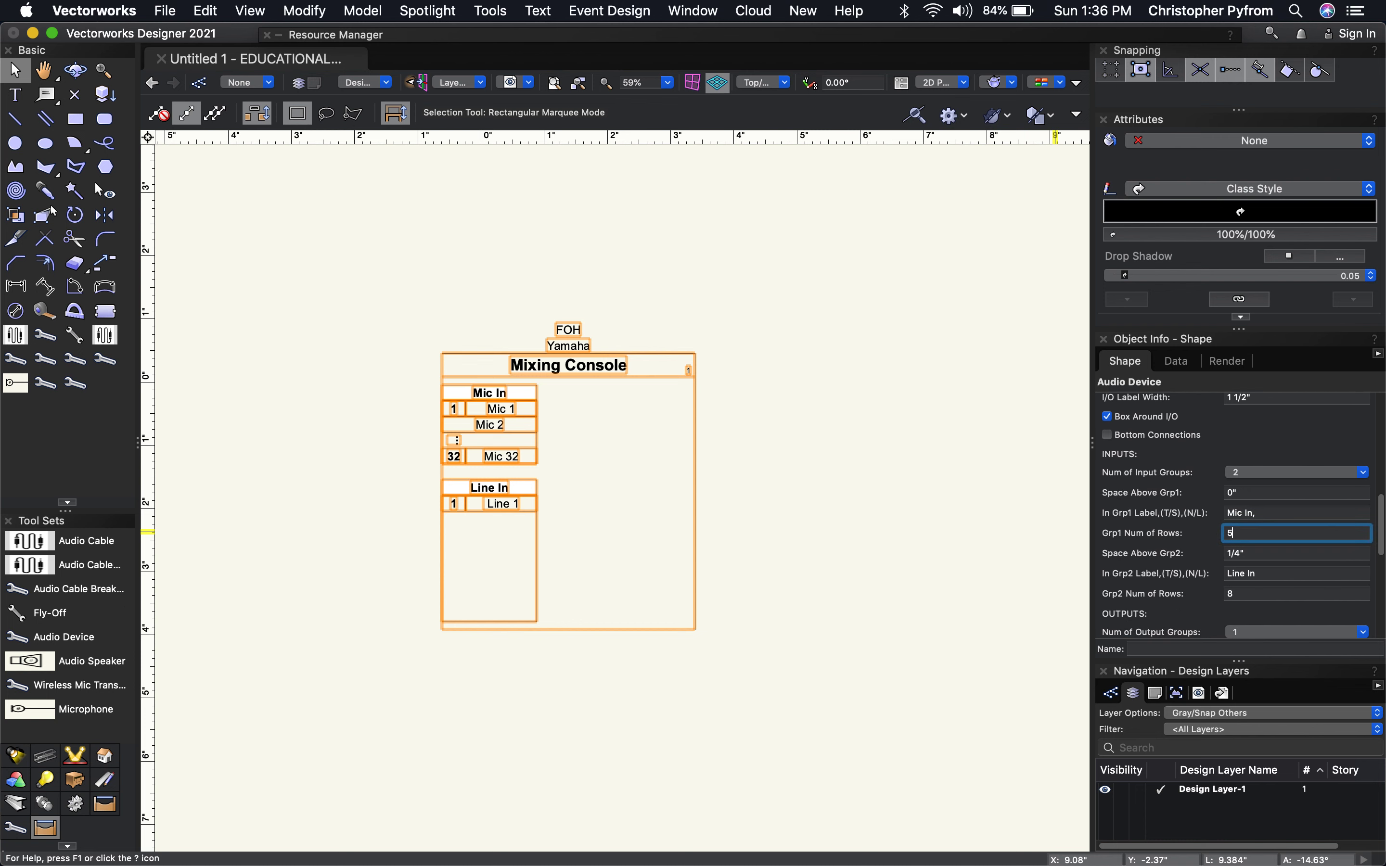
{"action": "key", "text": "Return"}
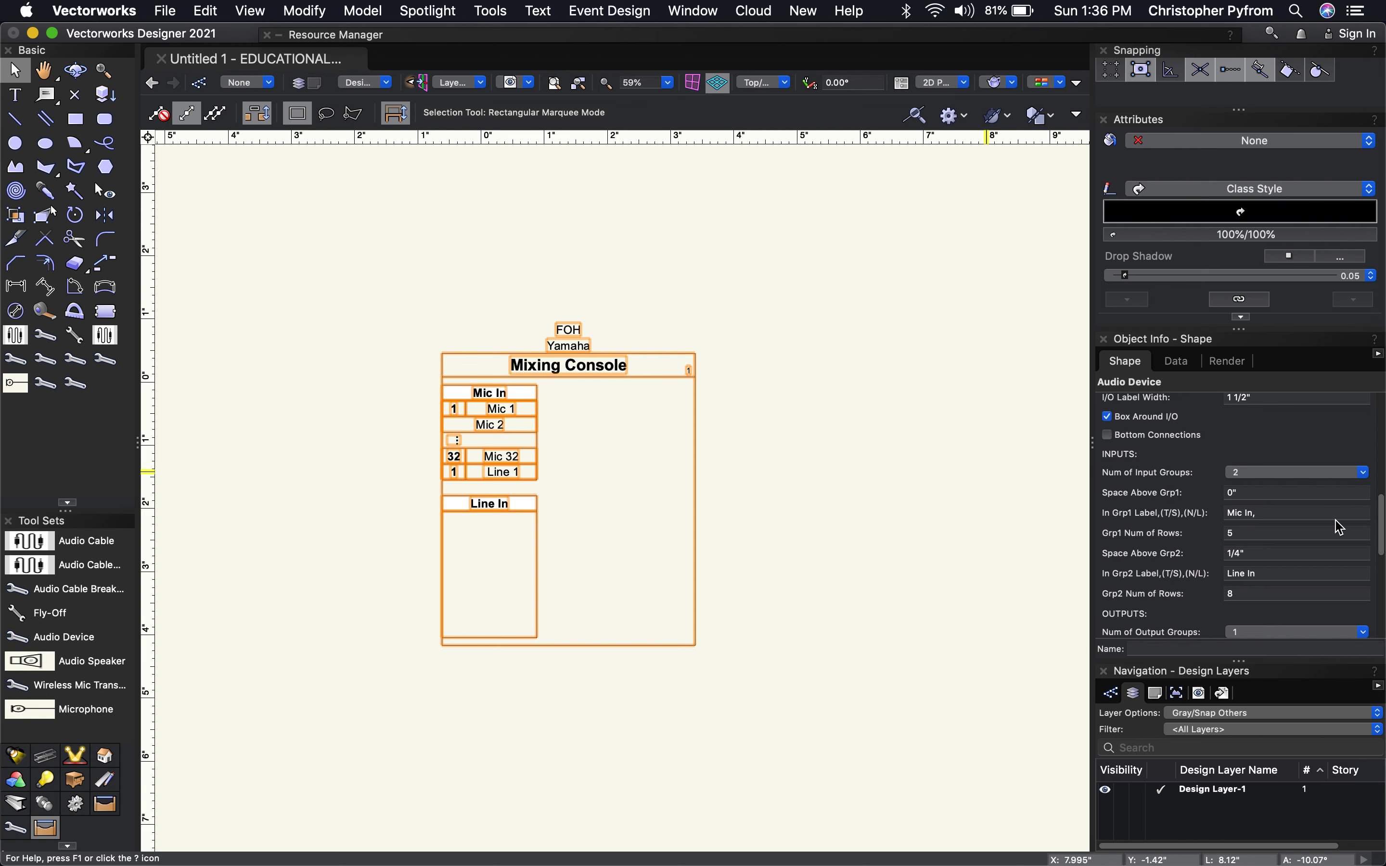
{"action": "left_click", "coordinate": [1254, 535]}
{"action": "type", "text": "4"}
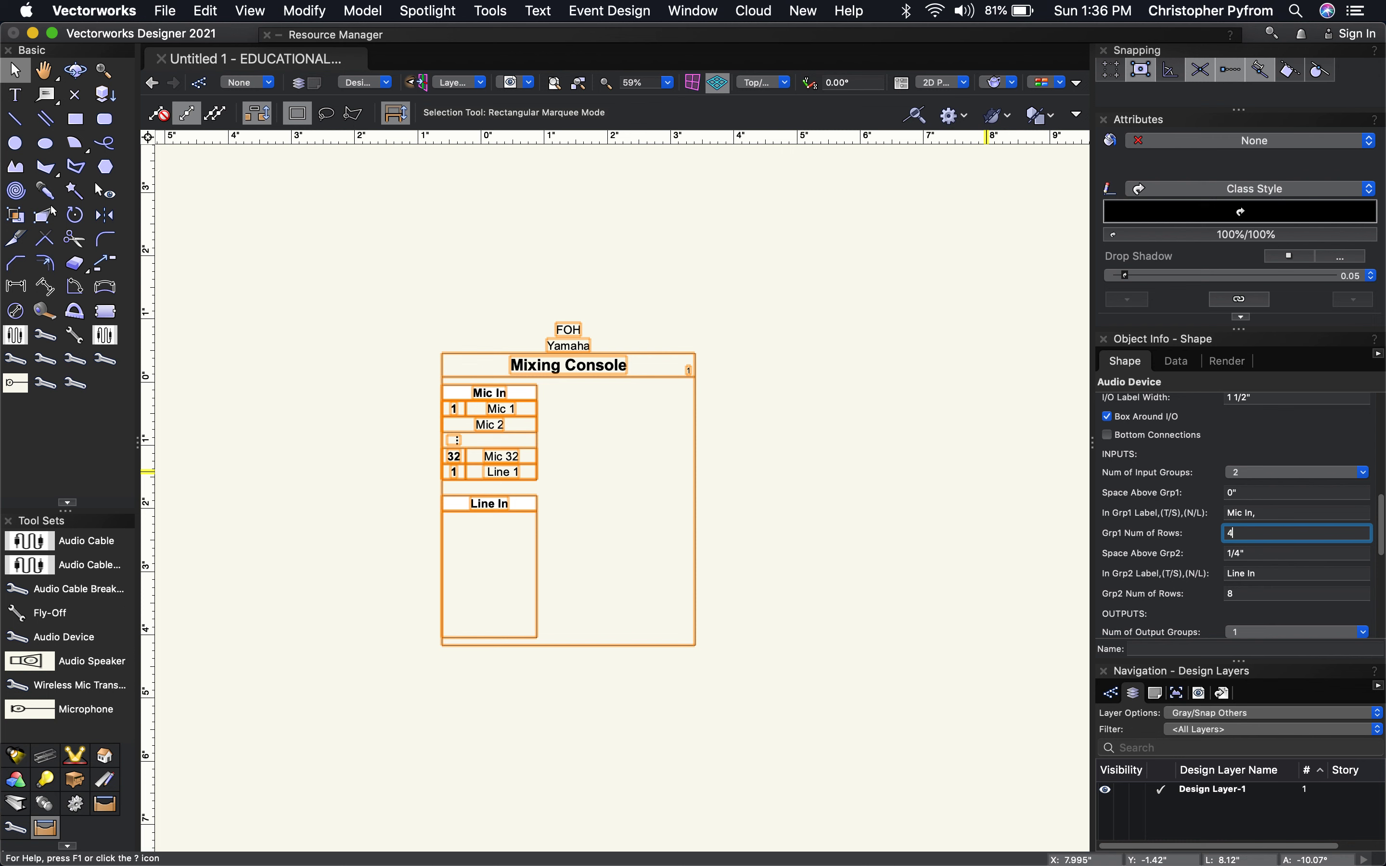
{"action": "key", "text": "Return"}
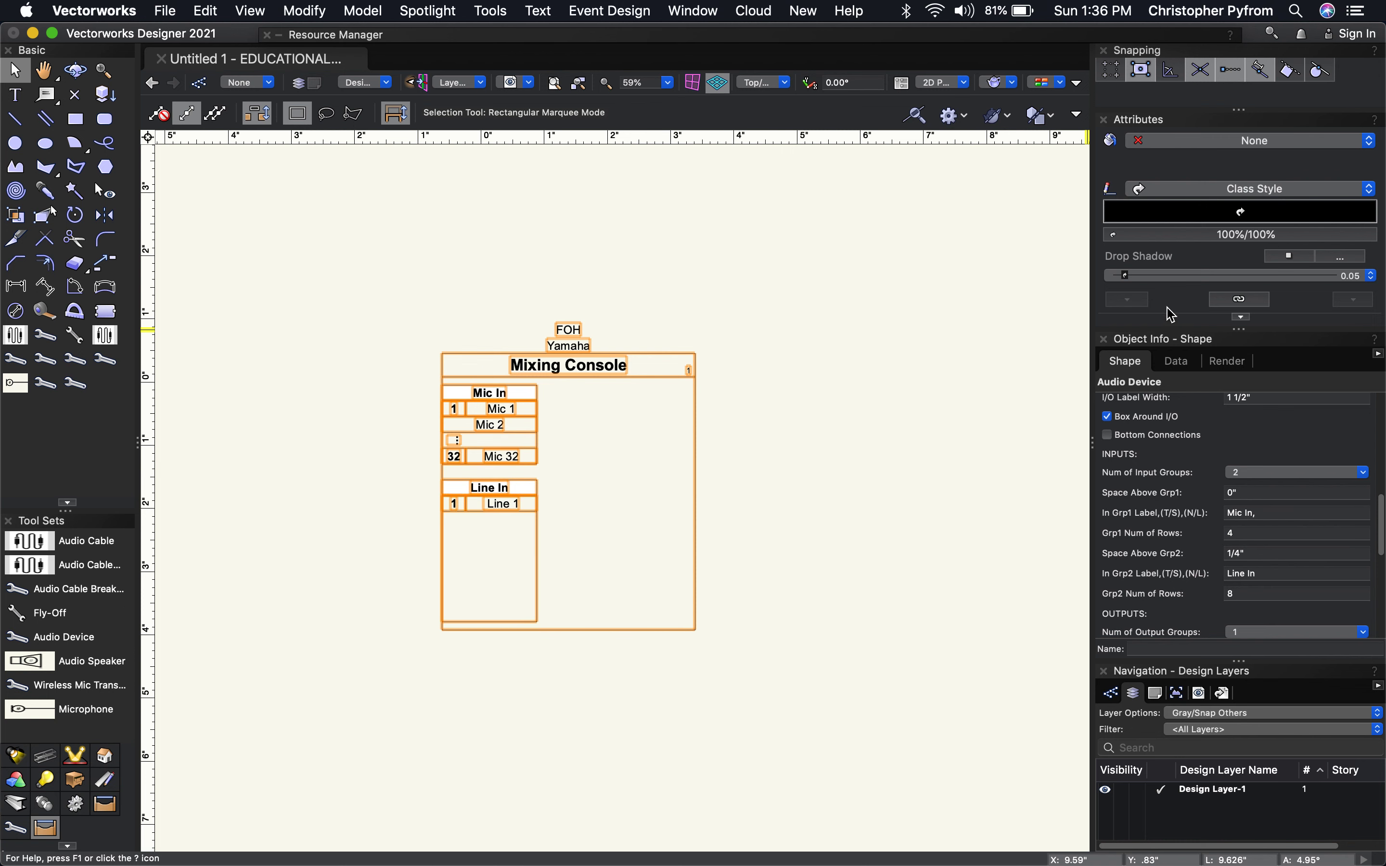
Step: Give output 1 the number 1 and the label "Omni 1" and update the console device
{"action": "left_click", "coordinate": [1180, 362]}
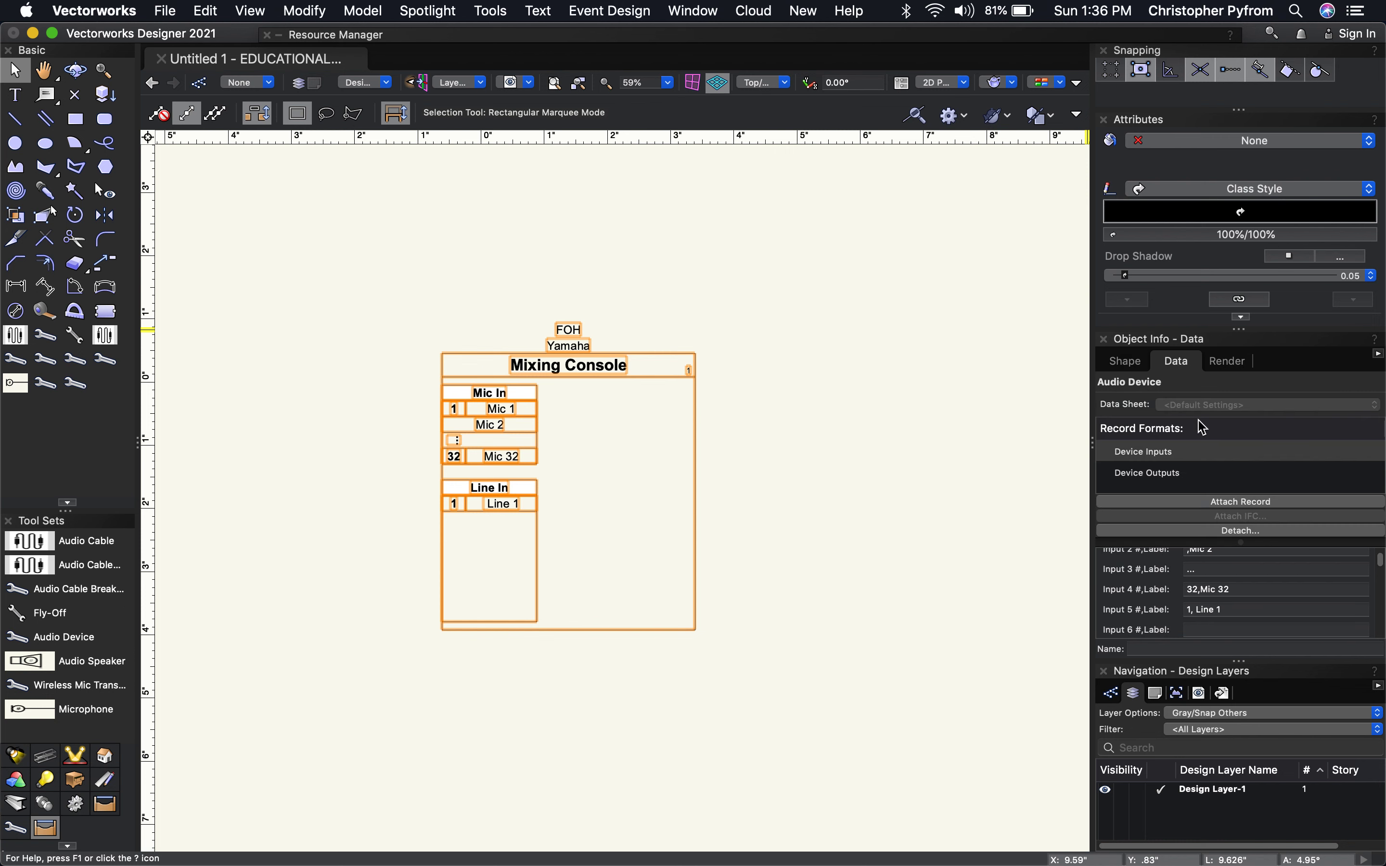
{"action": "left_click", "coordinate": [1208, 476]}
{"action": "left_click", "coordinate": [1218, 561]}
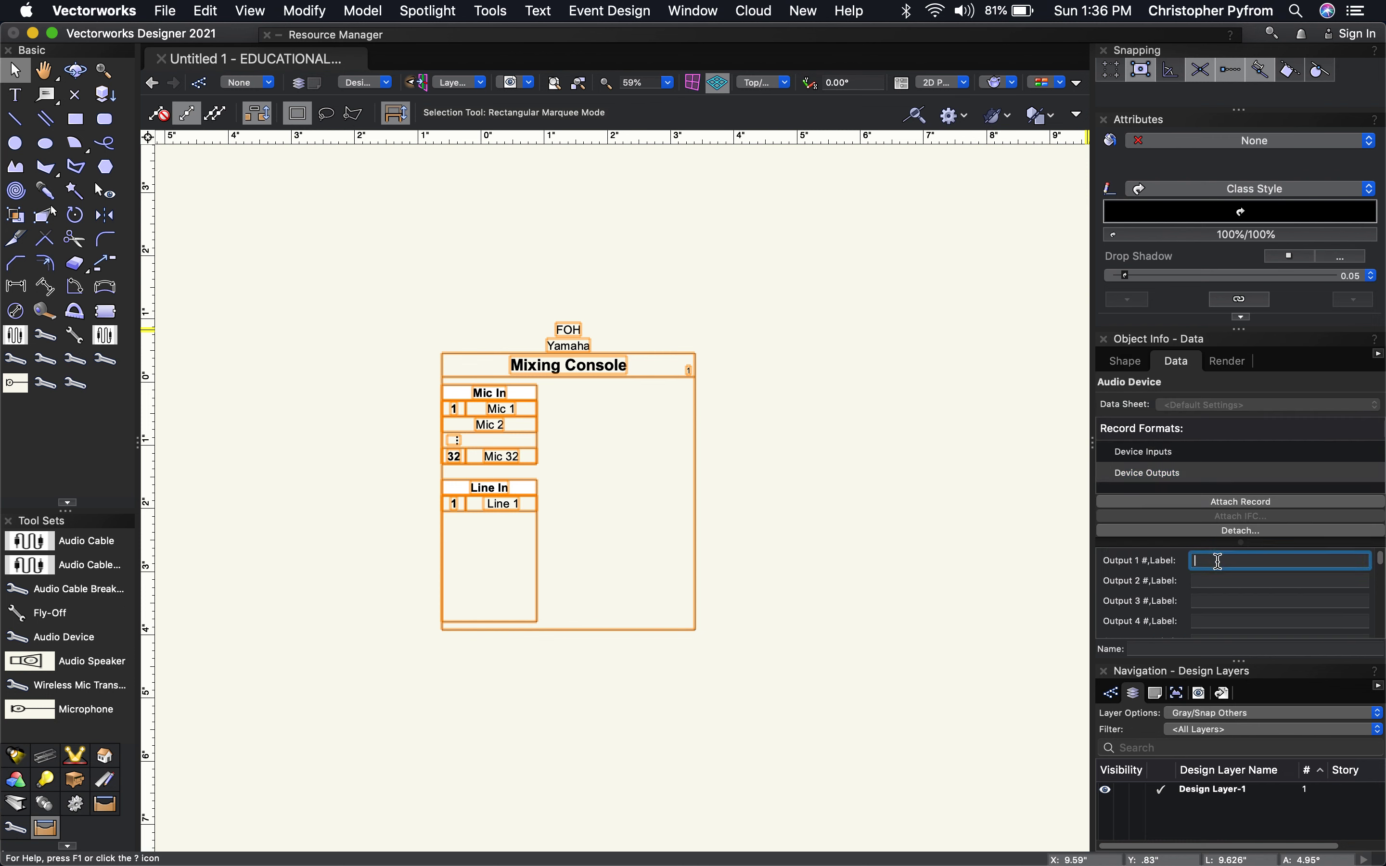
{"action": "type", "text": "1,"}
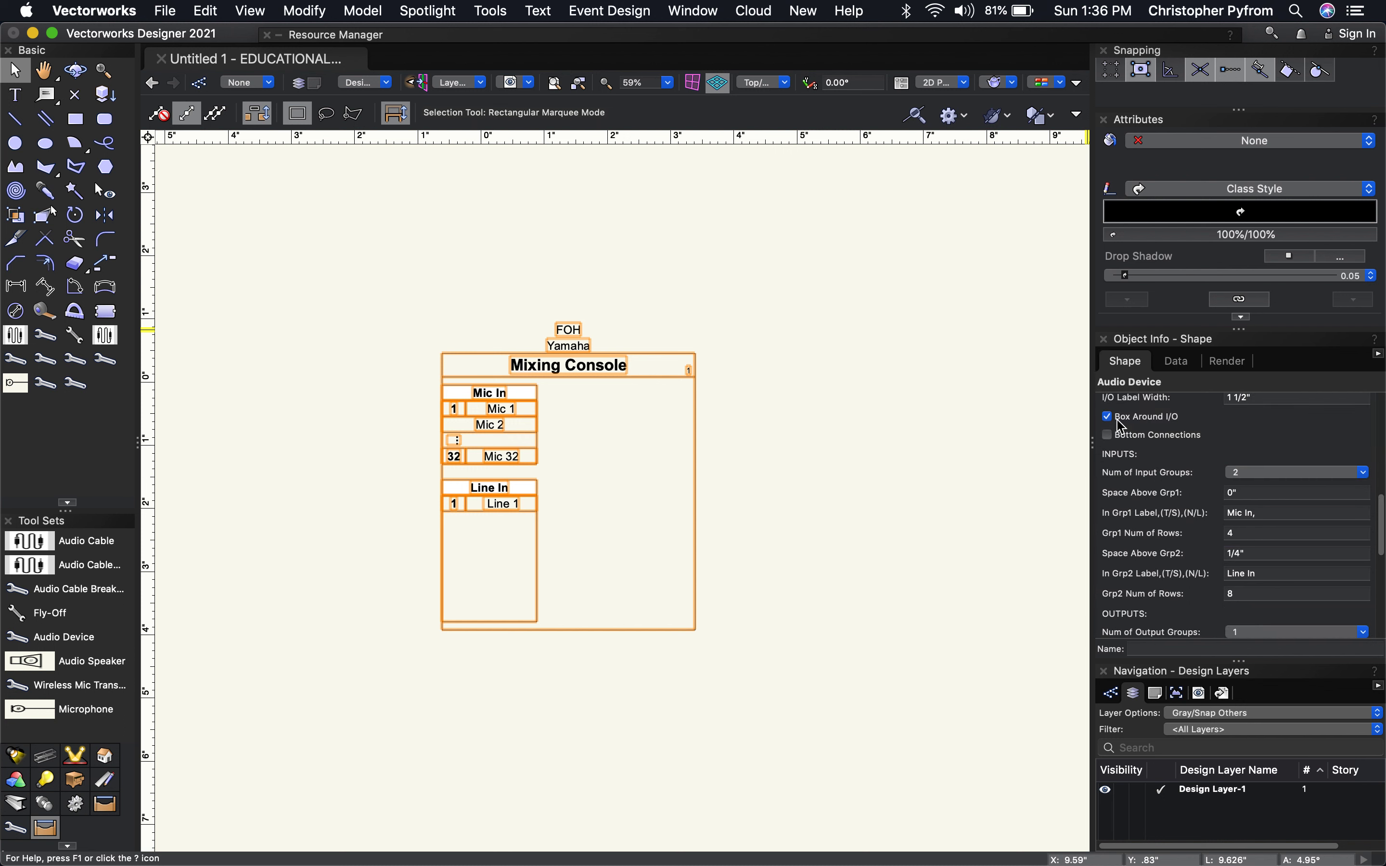
{"action": "scroll", "coordinate": [1120, 427], "scroll_direction": "up", "scroll_amount": 10}
{"action": "left_click", "coordinate": [1109, 557]}
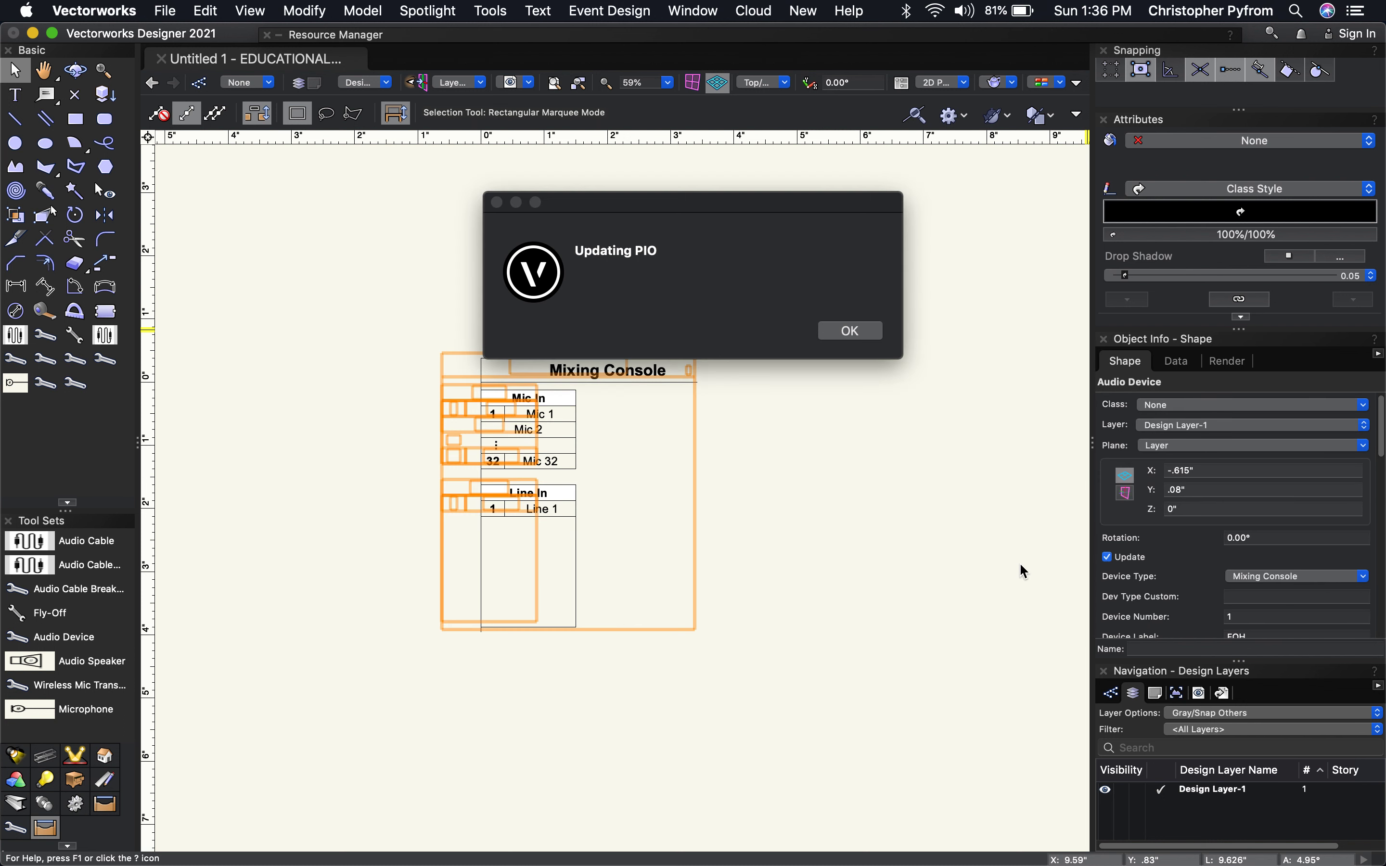
{"action": "left_click", "coordinate": [833, 333]}
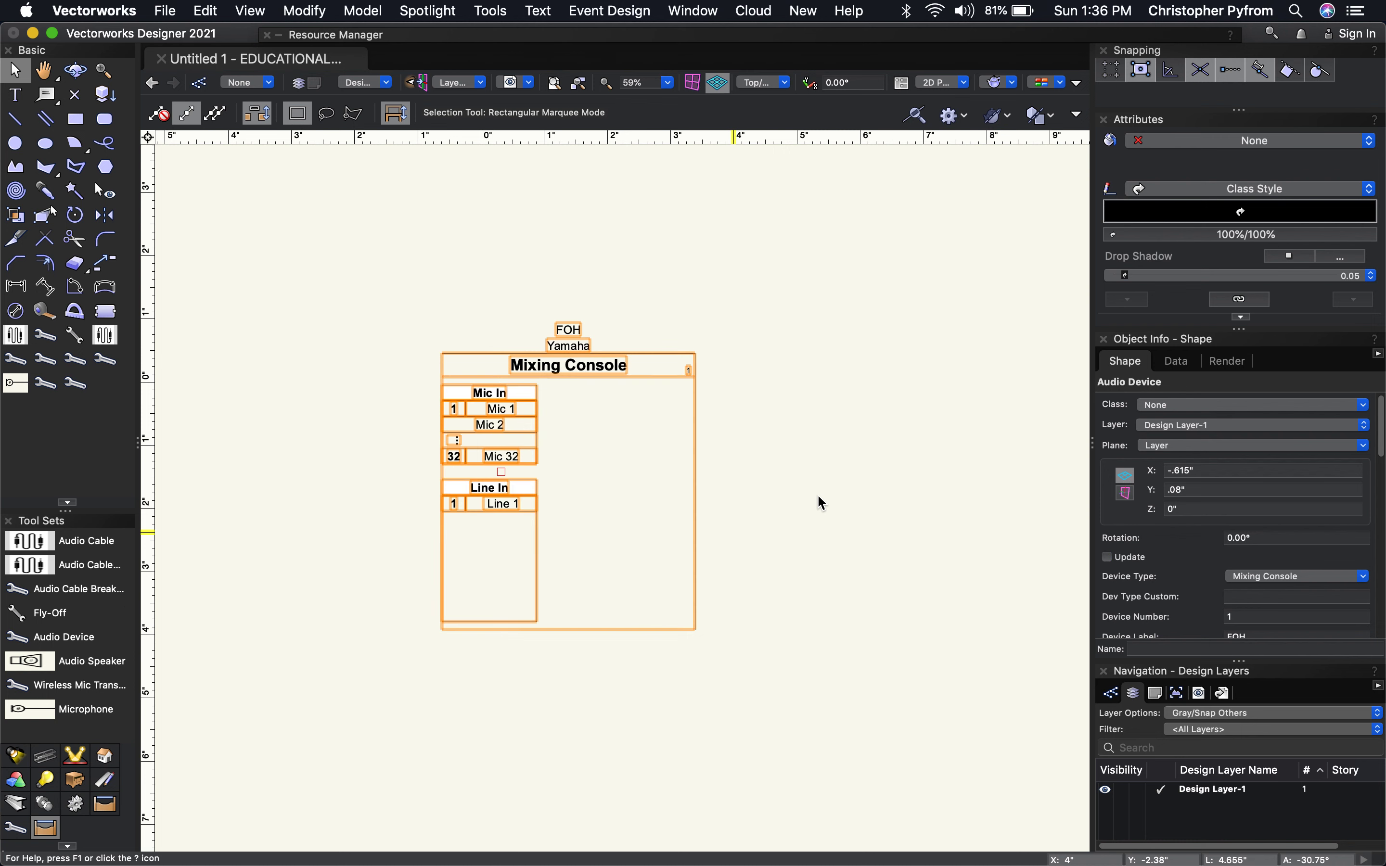
Step: Label output group 1 "OMNI" and set its number of rows to 1
{"action": "scroll", "coordinate": [1220, 605], "scroll_direction": "down", "scroll_amount": 10}
{"action": "scroll", "coordinate": [1221, 605], "scroll_direction": "down", "scroll_amount": 8}
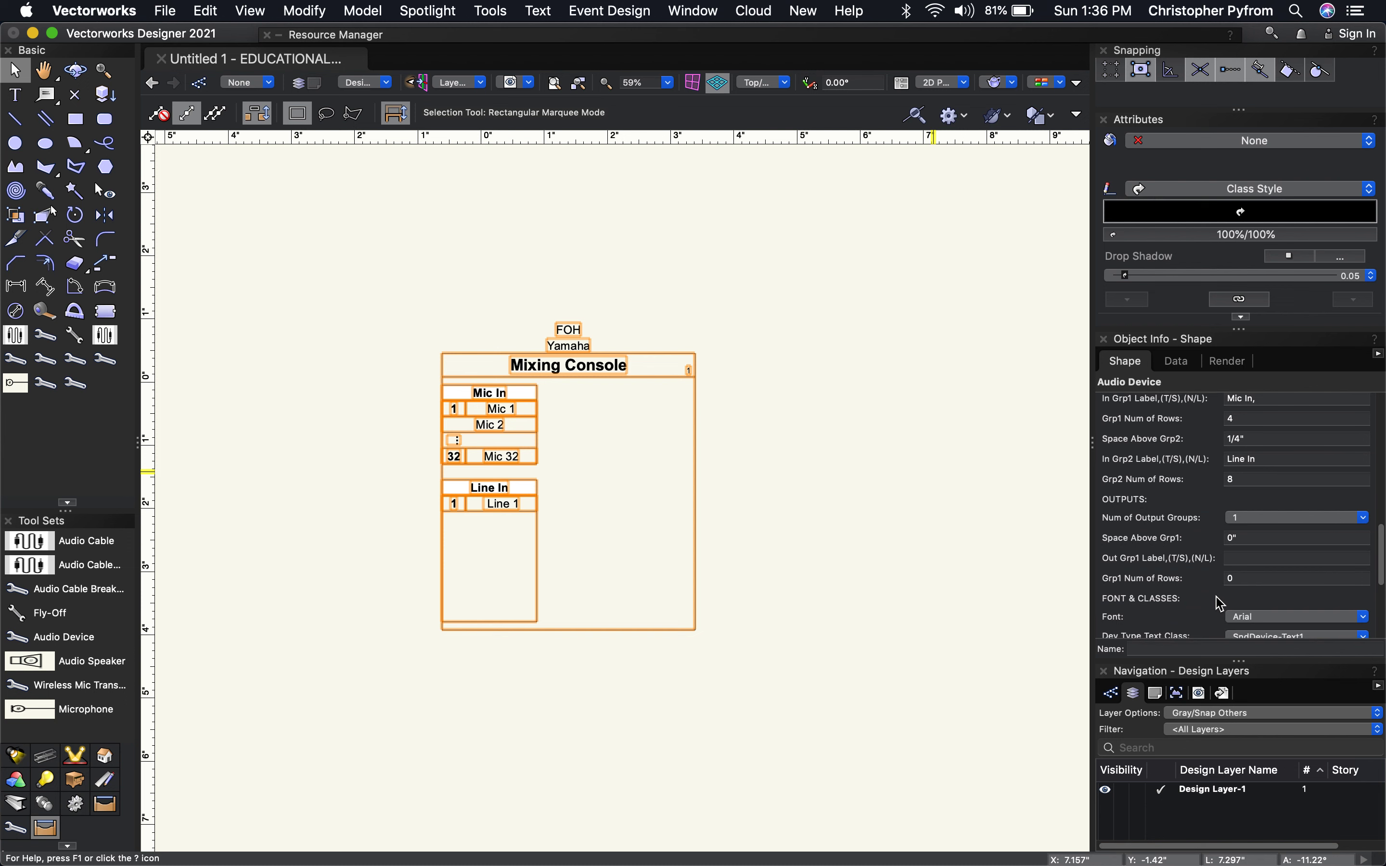
{"action": "left_click", "coordinate": [1262, 557]}
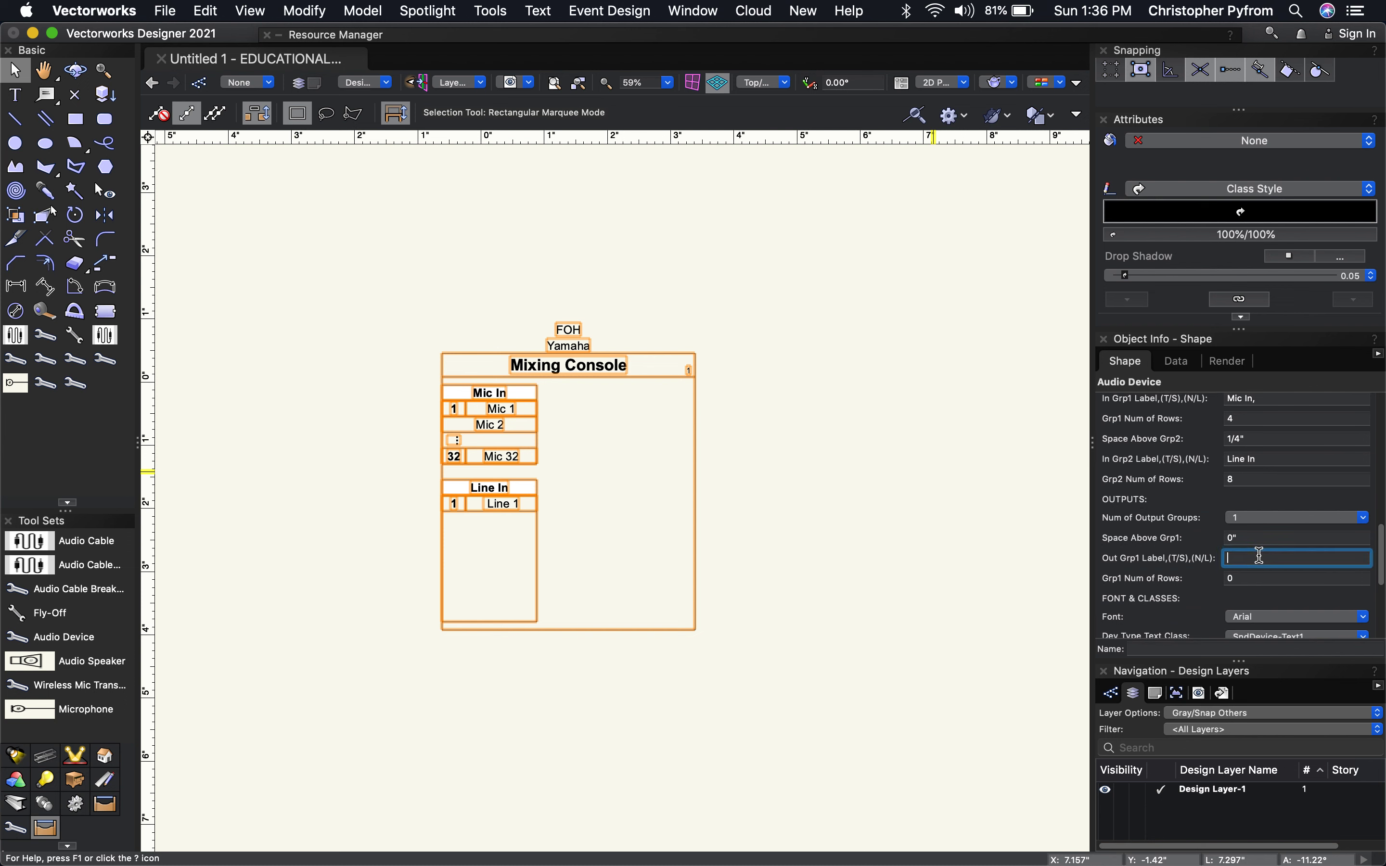
{"action": "type", "text": "OMNI"}
{"action": "key", "text": "Return"}
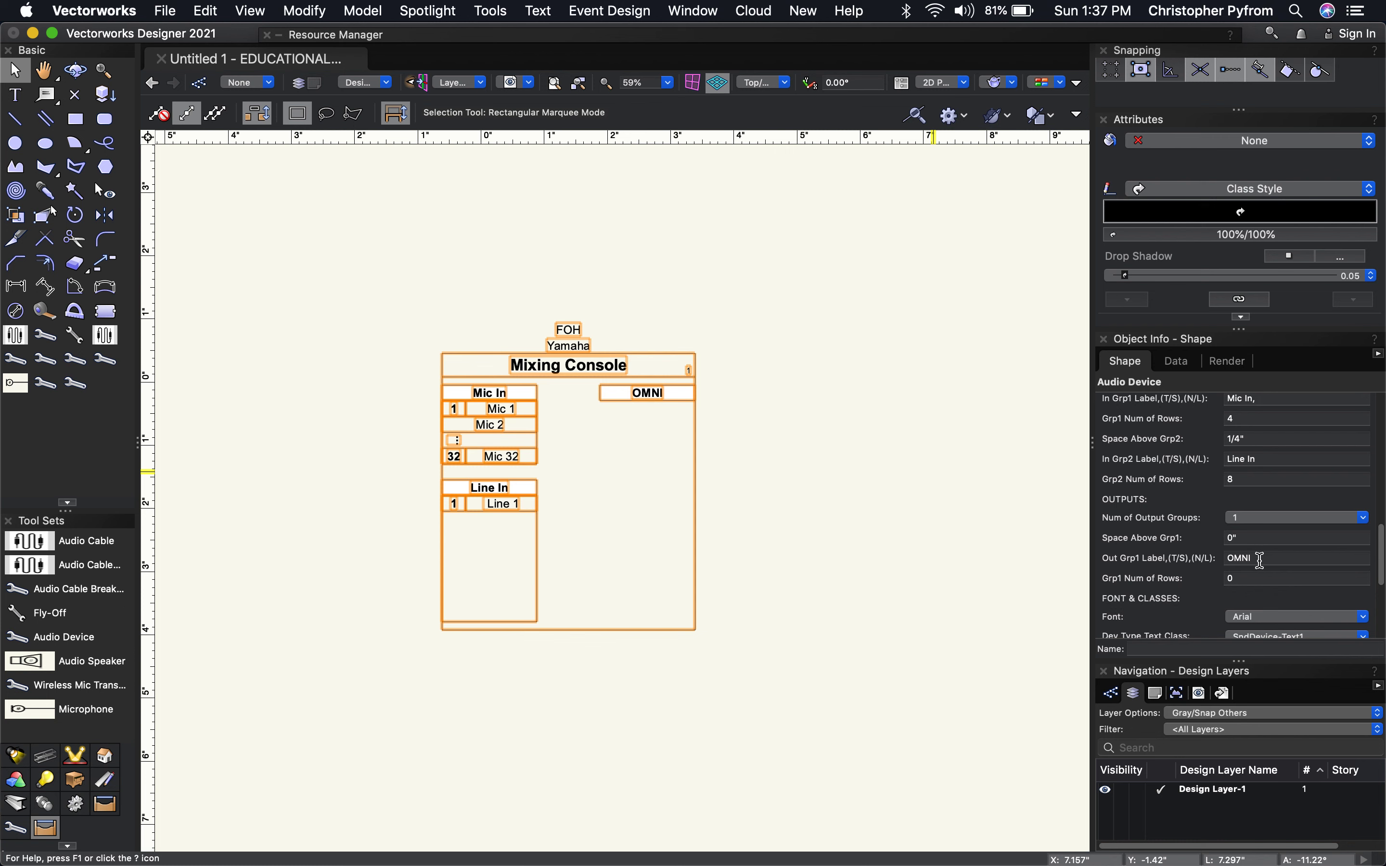
{"action": "left_click", "coordinate": [1252, 581]}
{"action": "type", "text": "1"}
{"action": "key", "text": "Return"}
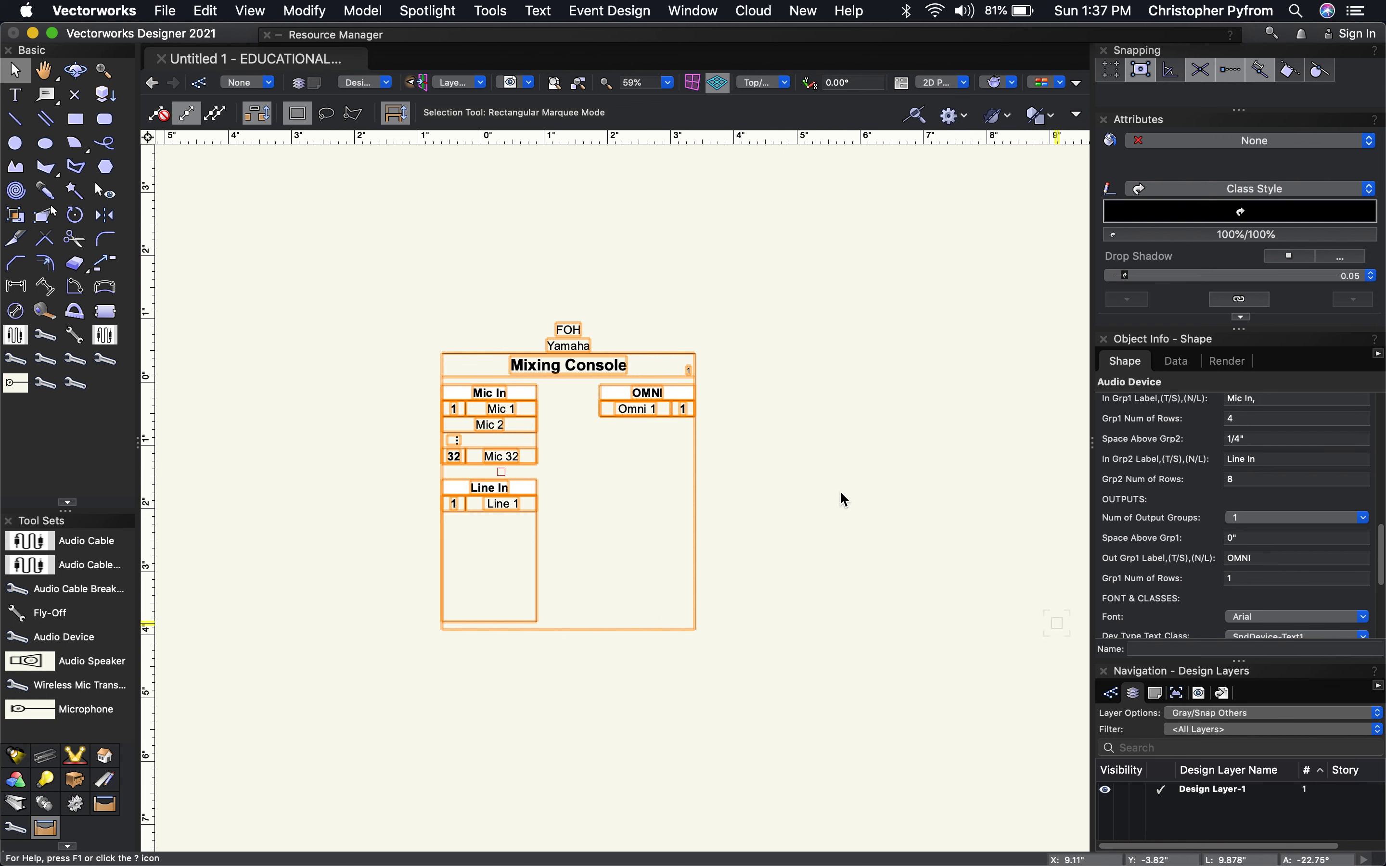
Step: Change the output group 1 label entry to "OMNI,S" and set its number of rows to 5
{"action": "left_click", "coordinate": [1268, 557]}
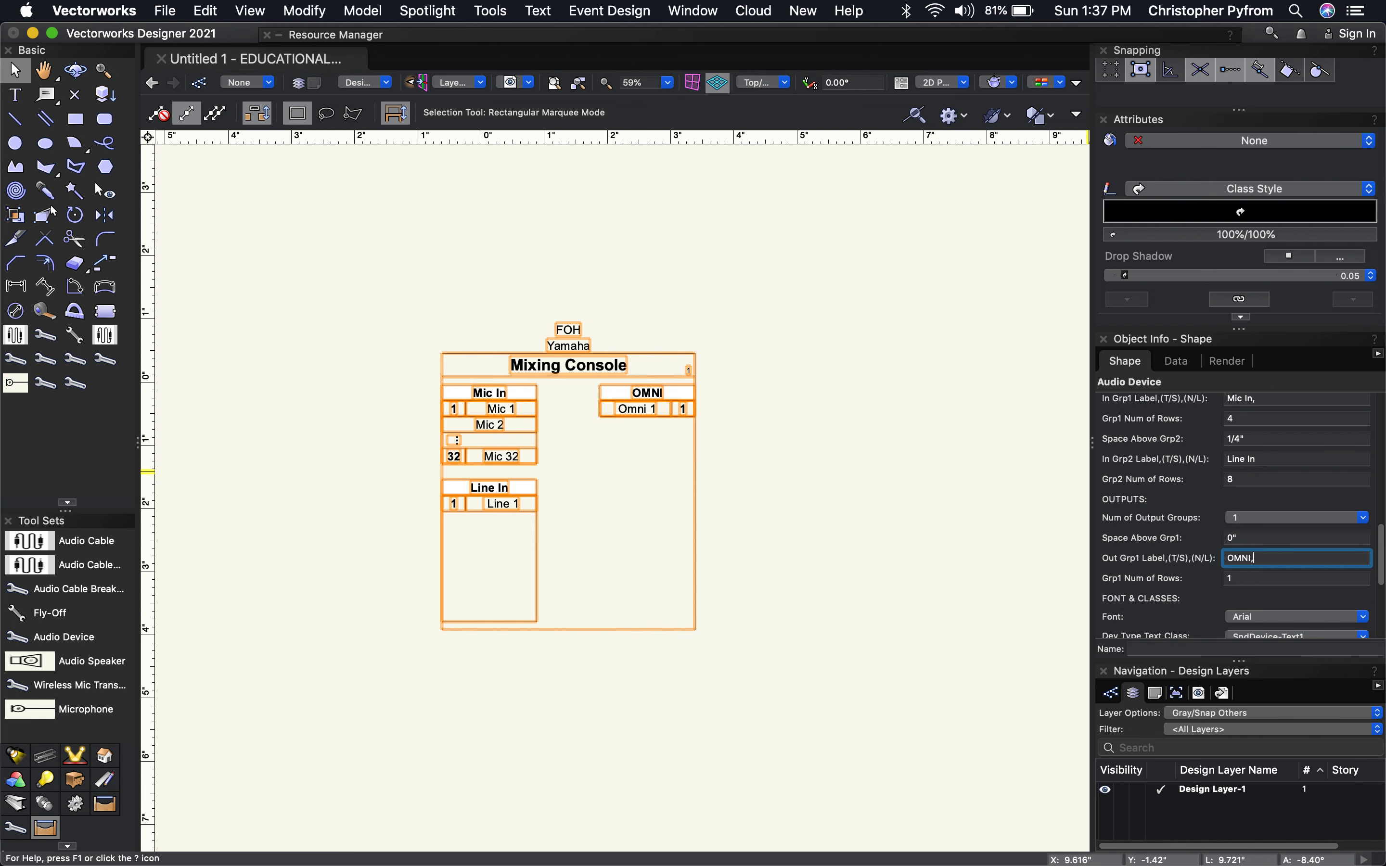
{"action": "key", "text": "Return"}
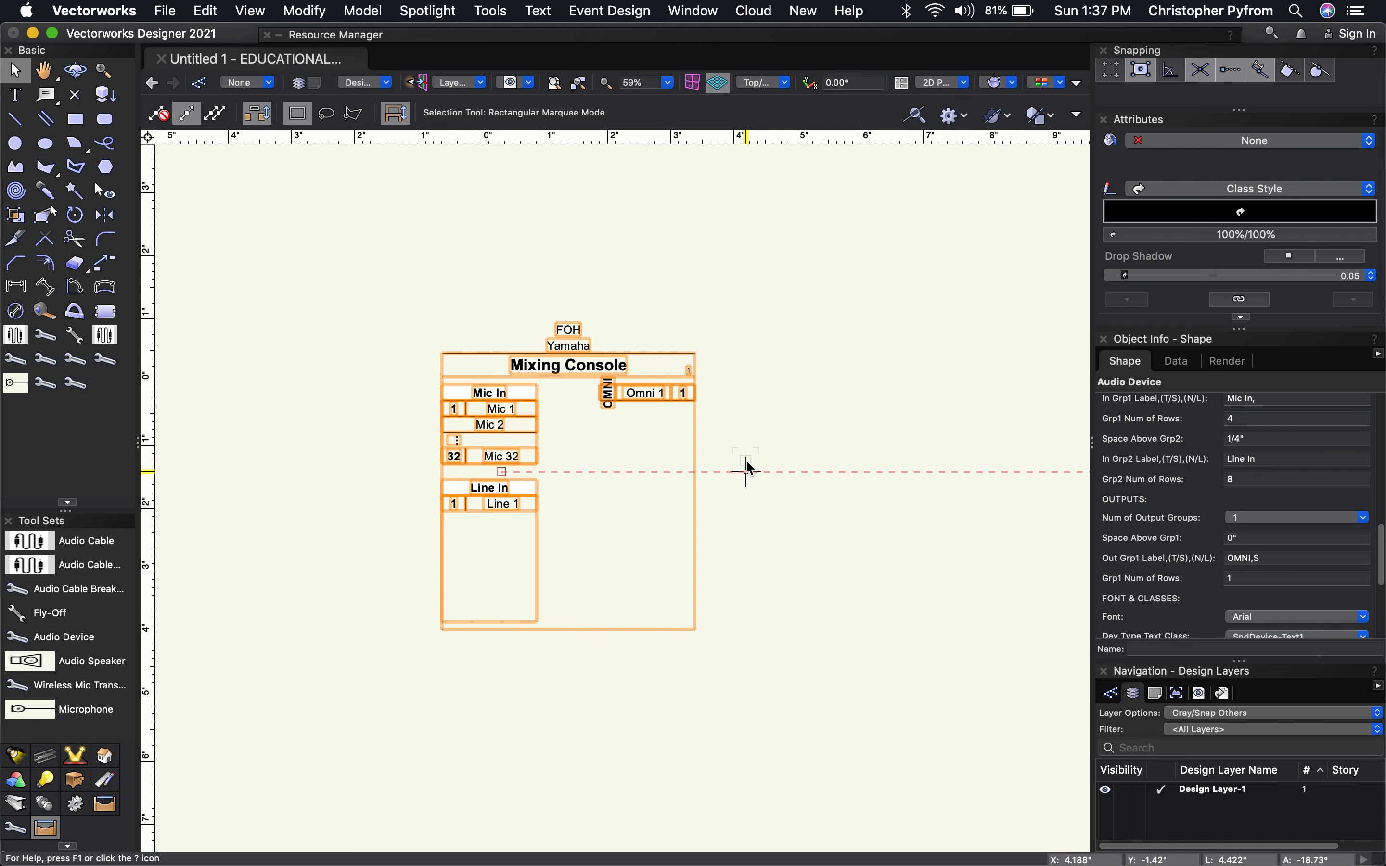
{"action": "left_click", "coordinate": [1282, 560]}
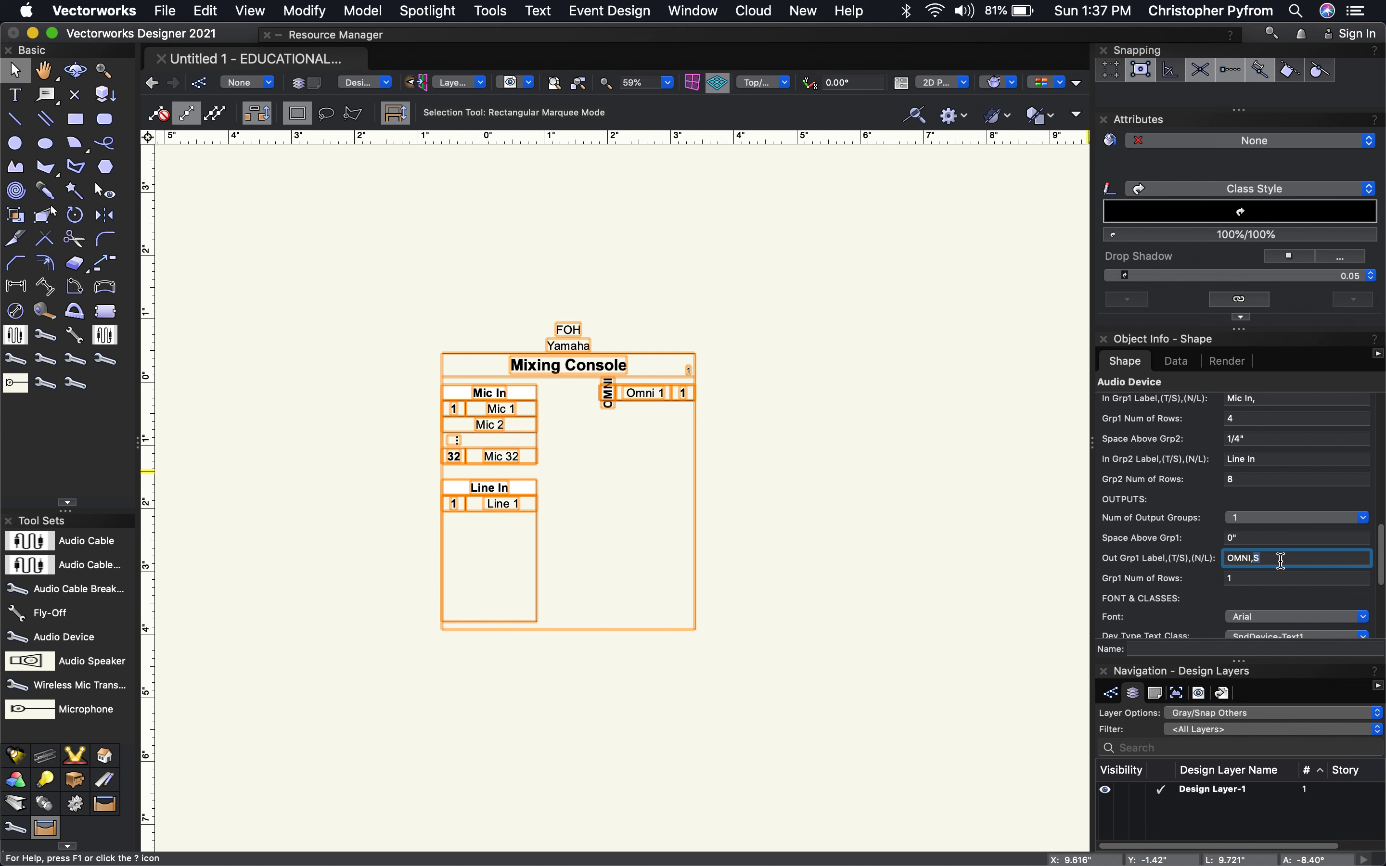
{"action": "left_click", "coordinate": [1247, 578]}
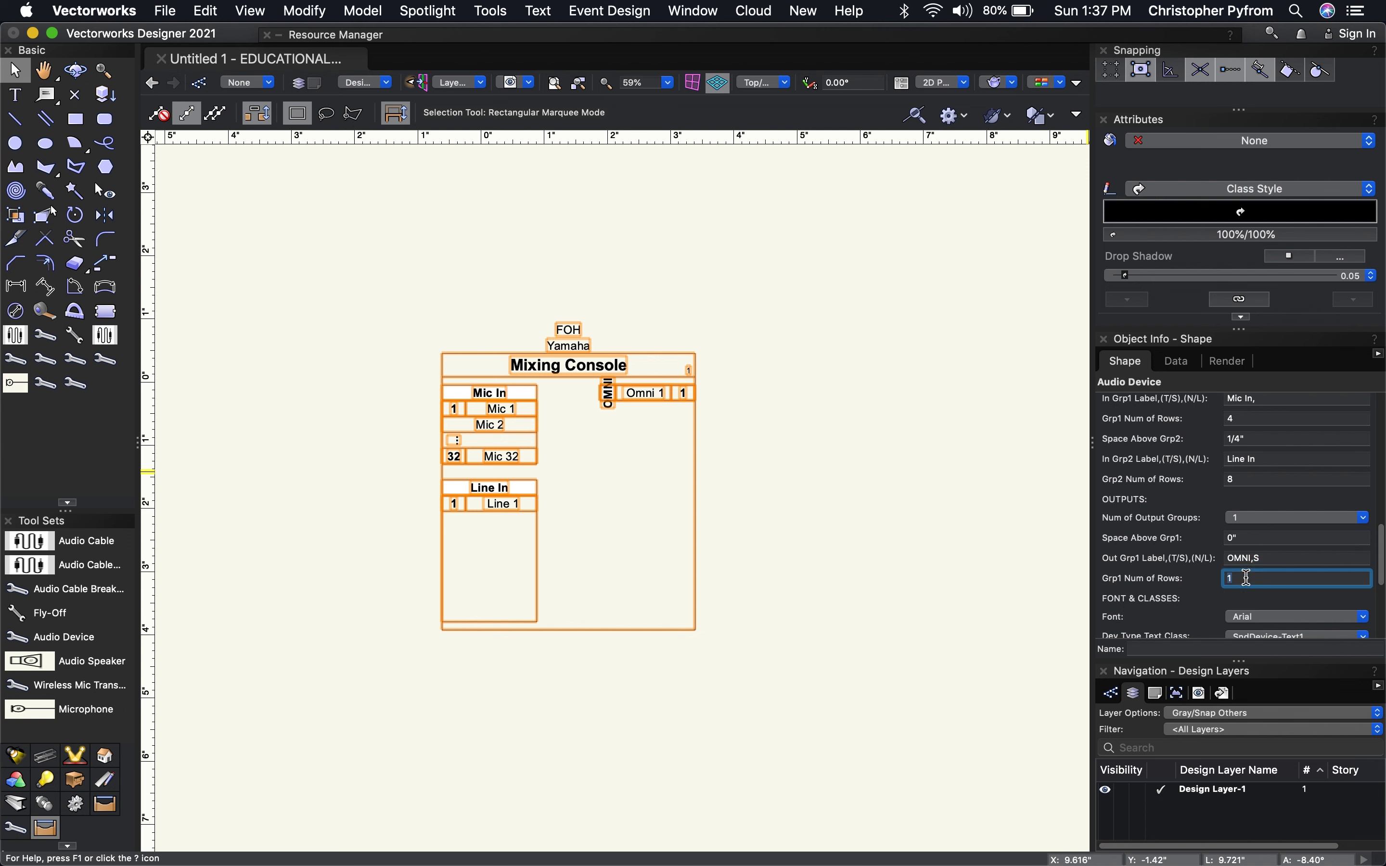
{"action": "type", "text": "5"}
{"action": "key", "text": "Return"}
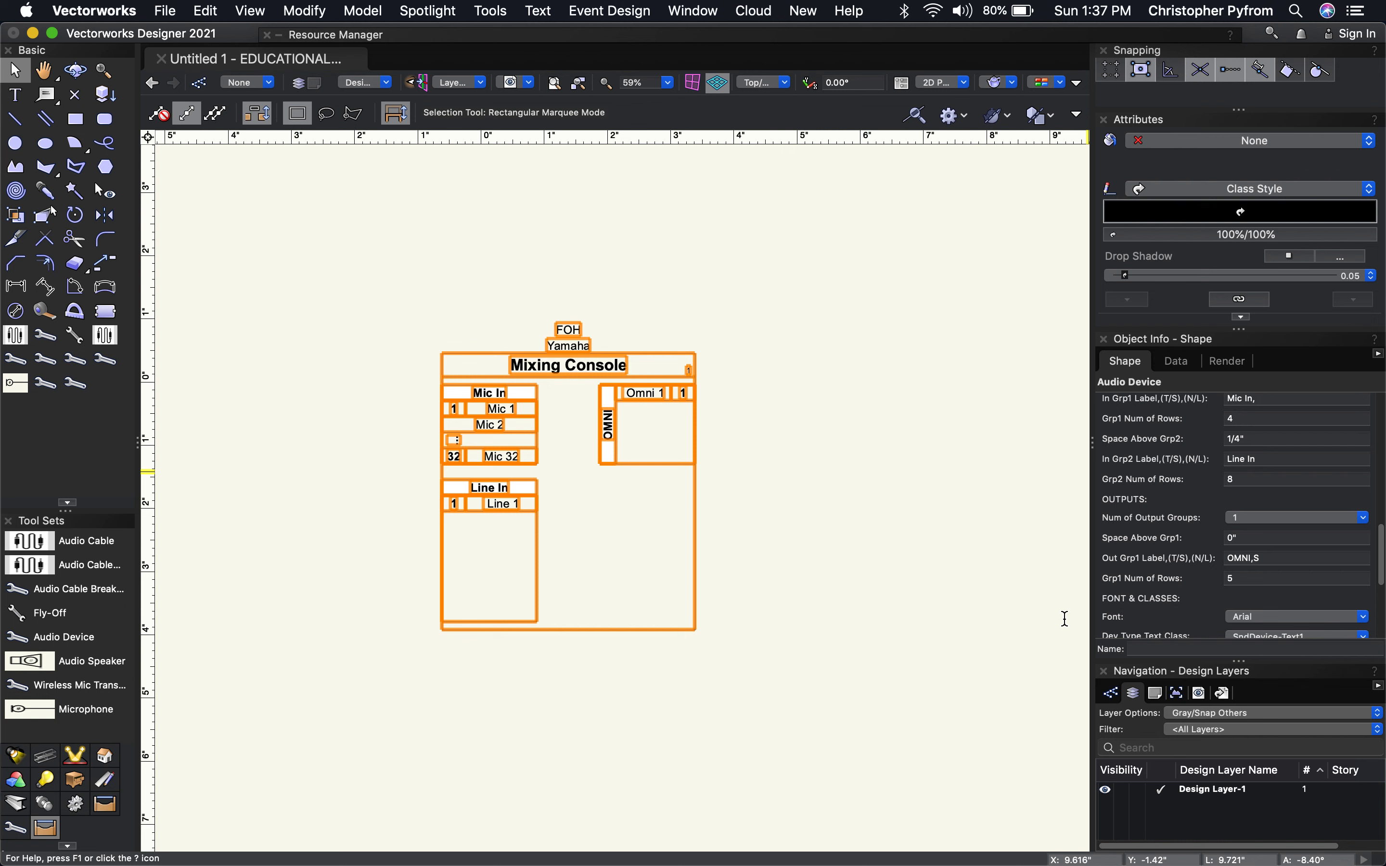
Step: Extend the output group 1 label entry to "OMNI,S,N"
{"action": "left_click", "coordinate": [1272, 557]}
{"action": "type", "text": ",N"}
{"action": "key", "text": "Return"}
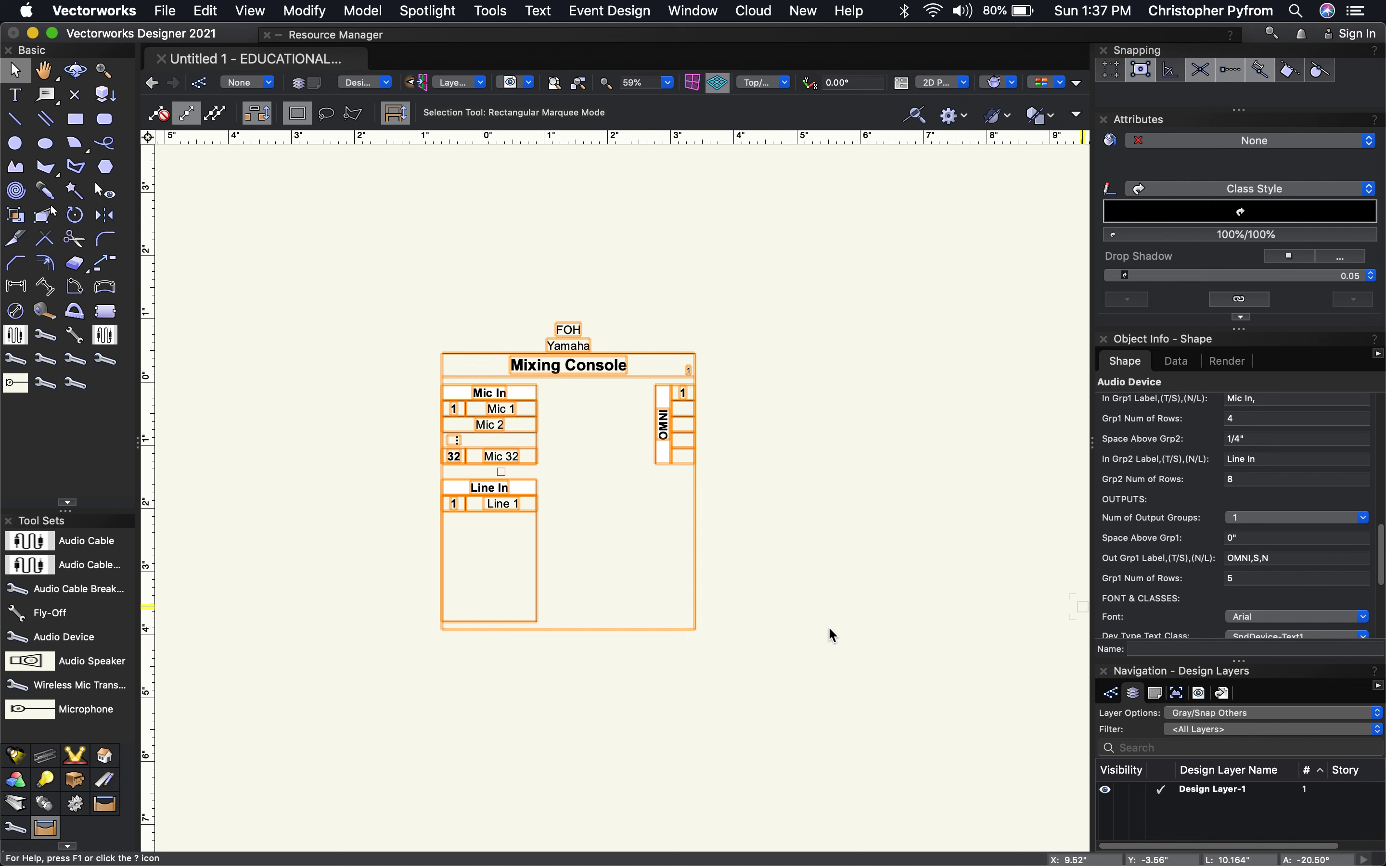
Step: Try Comic Sans MS as the device's font and set it back to Arial
{"action": "scroll", "coordinate": [1205, 500], "scroll_direction": "down", "scroll_amount": 5}
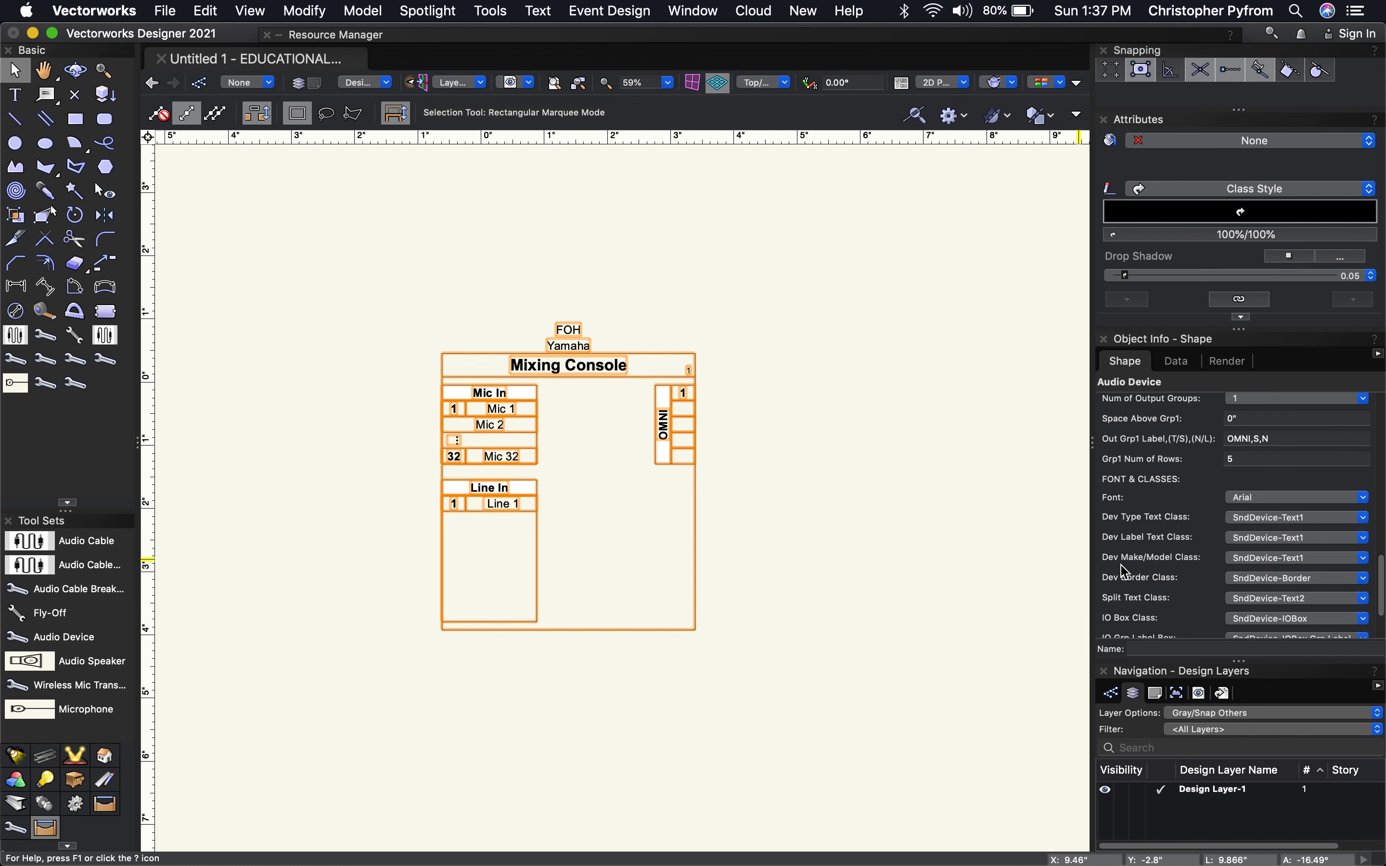
{"action": "scroll", "coordinate": [1199, 496], "scroll_direction": "down", "scroll_amount": 1}
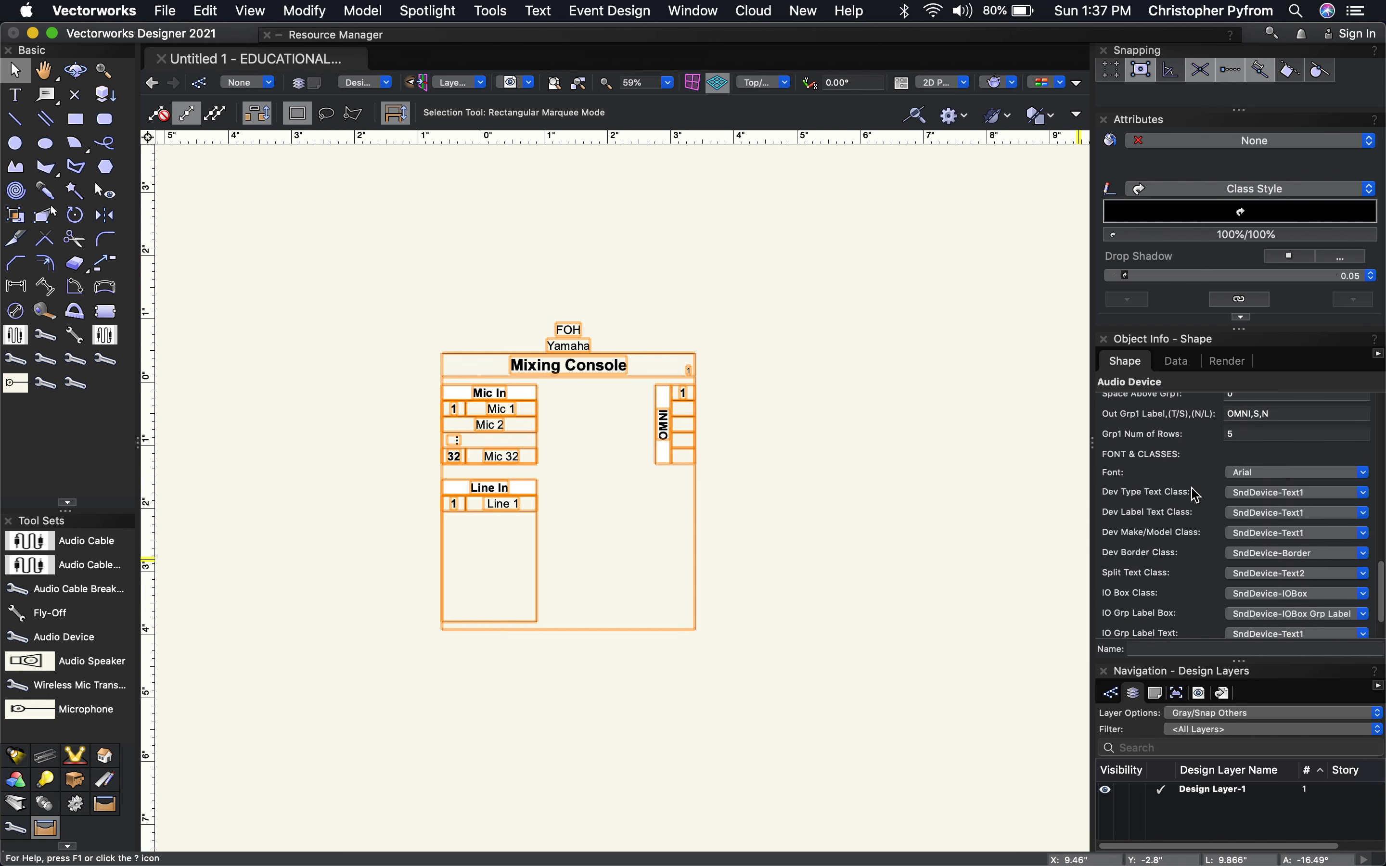
{"action": "left_click", "coordinate": [1279, 473]}
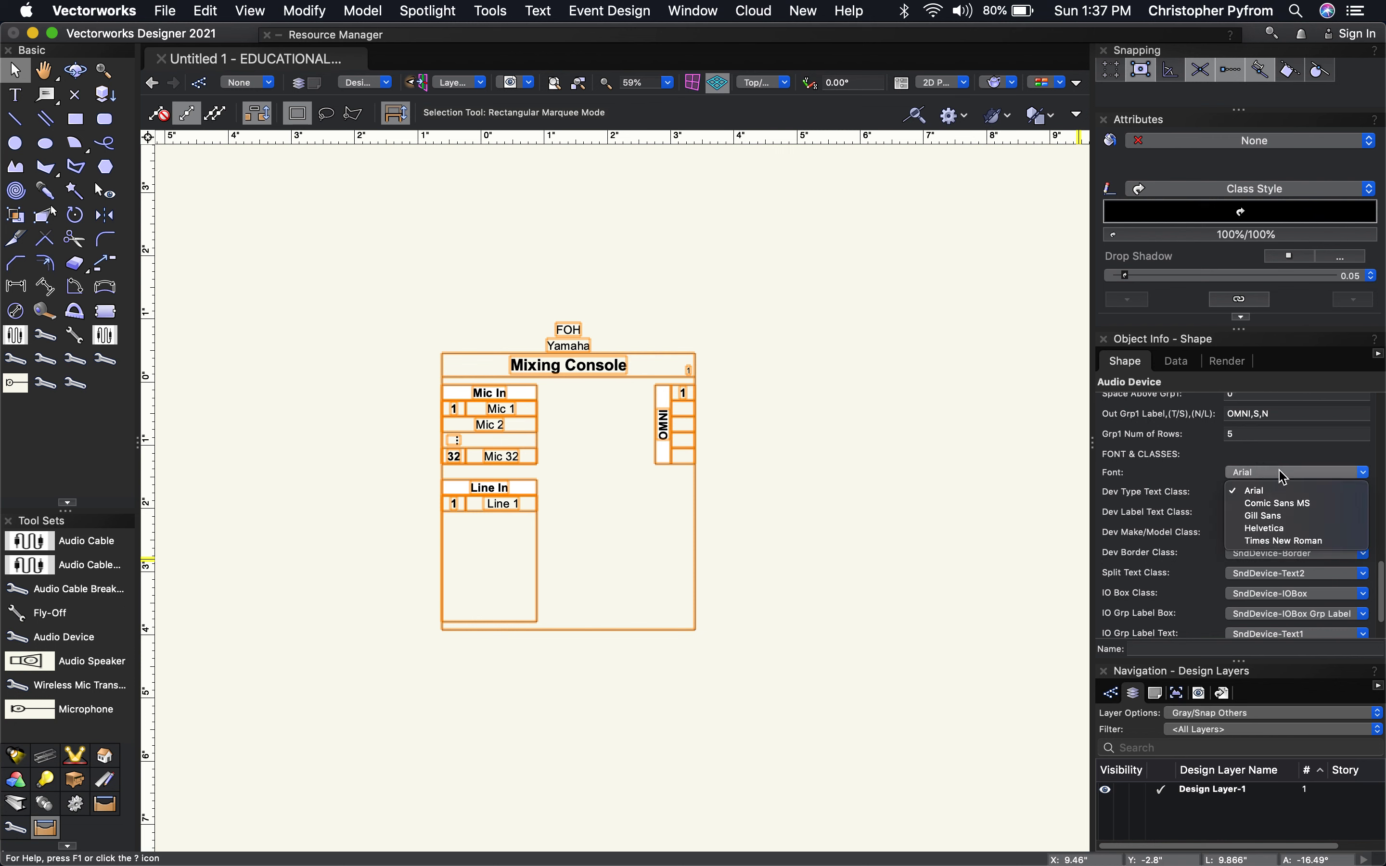
{"action": "left_click", "coordinate": [1277, 504]}
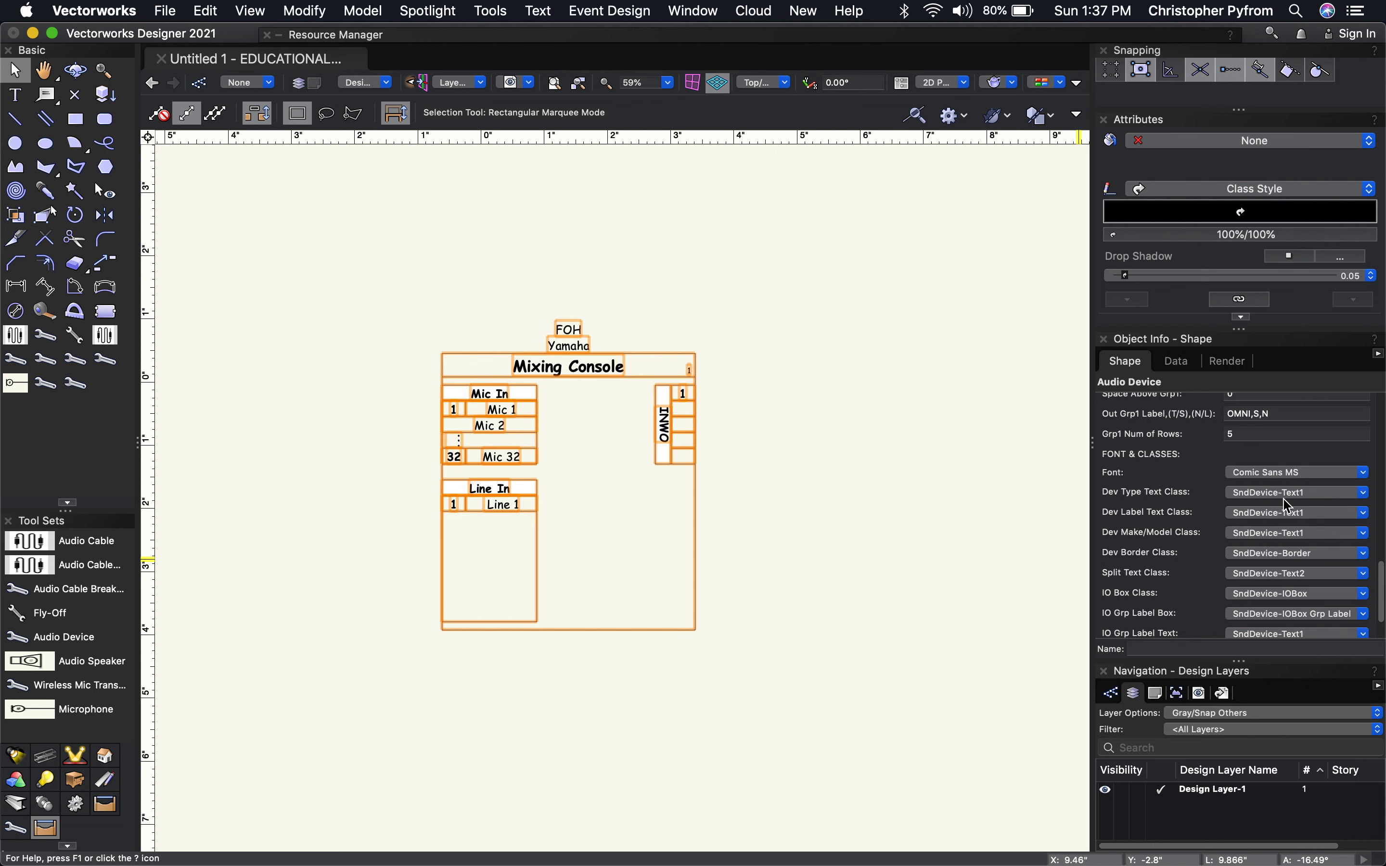
{"action": "left_click", "coordinate": [1299, 474]}
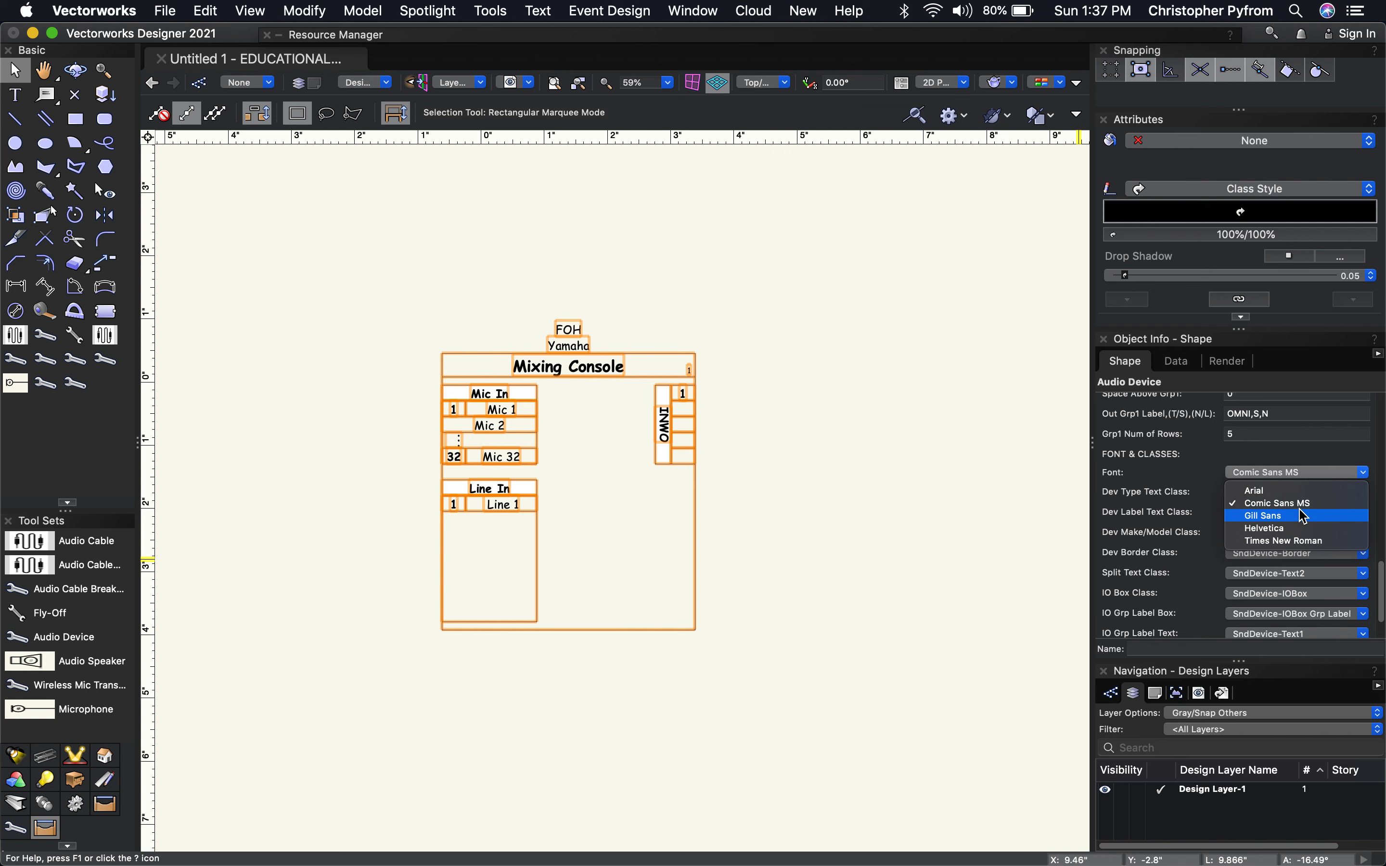
{"action": "left_click", "coordinate": [1298, 491]}
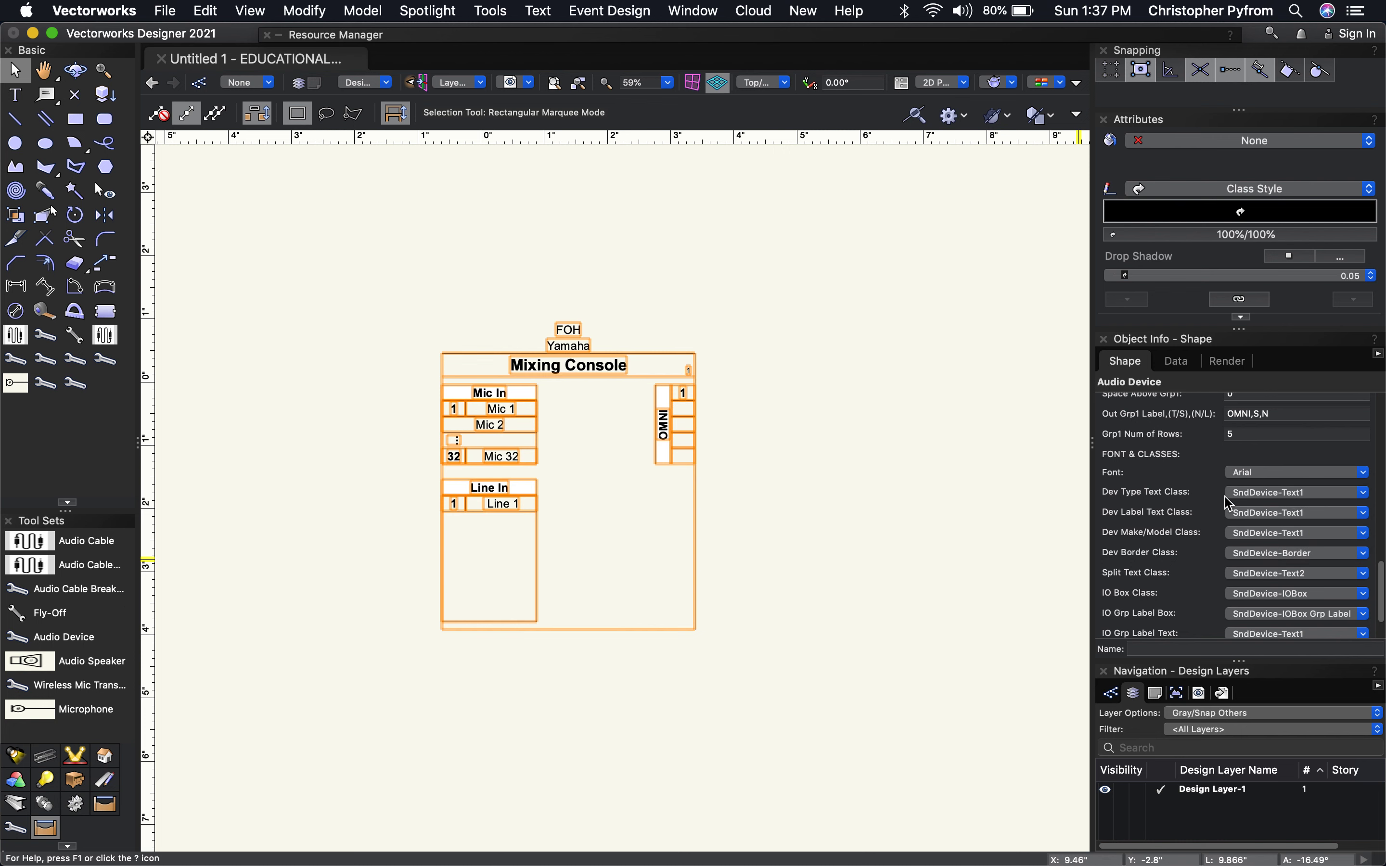
Step: Review the device's class assignments and change its device type to Effects Processor
{"action": "scroll", "coordinate": [1154, 519], "scroll_direction": "down", "scroll_amount": 3}
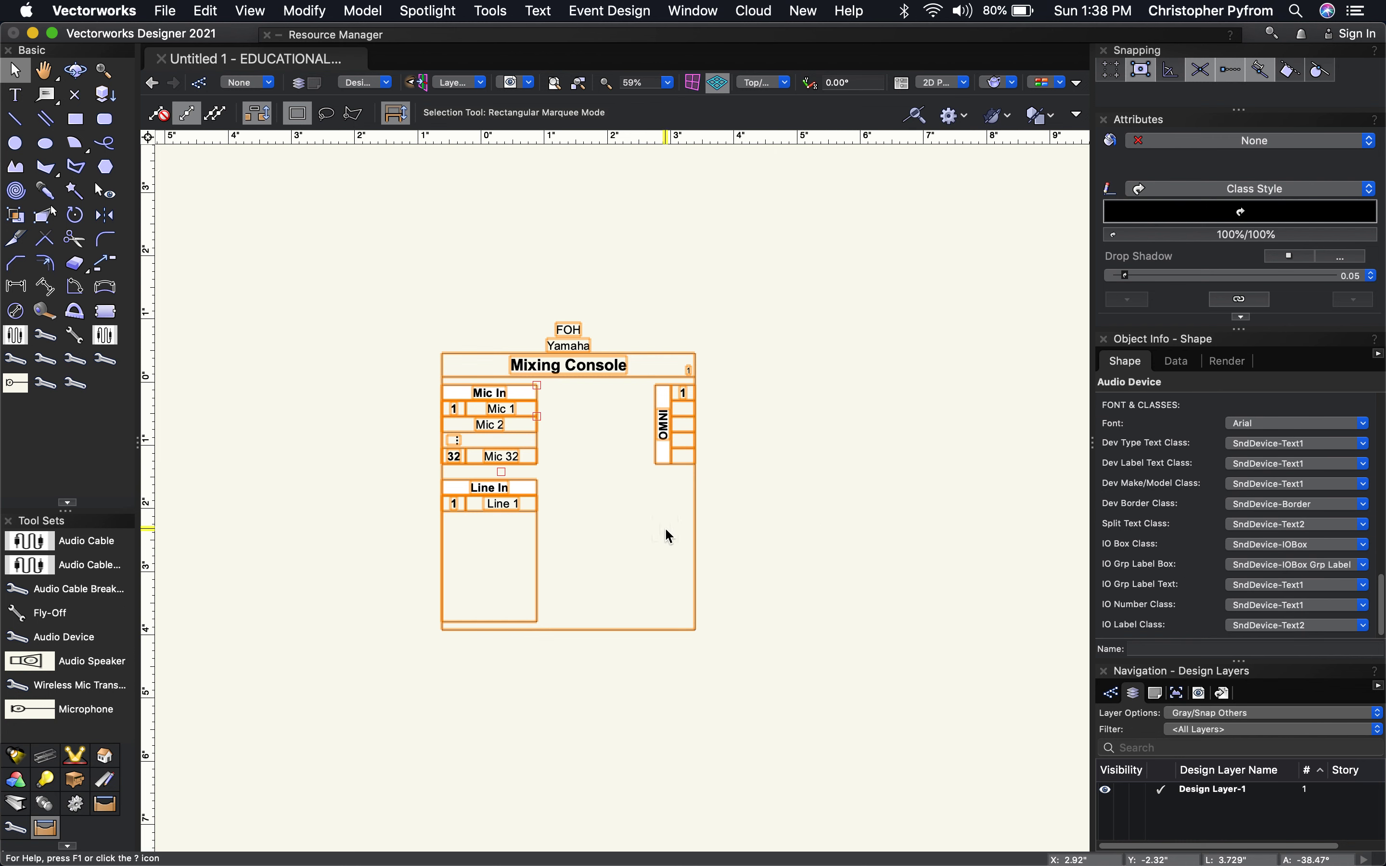
{"action": "scroll", "coordinate": [1203, 447], "scroll_direction": "up", "scroll_amount": 10}
{"action": "scroll", "coordinate": [1204, 454], "scroll_direction": "down", "scroll_amount": 3}
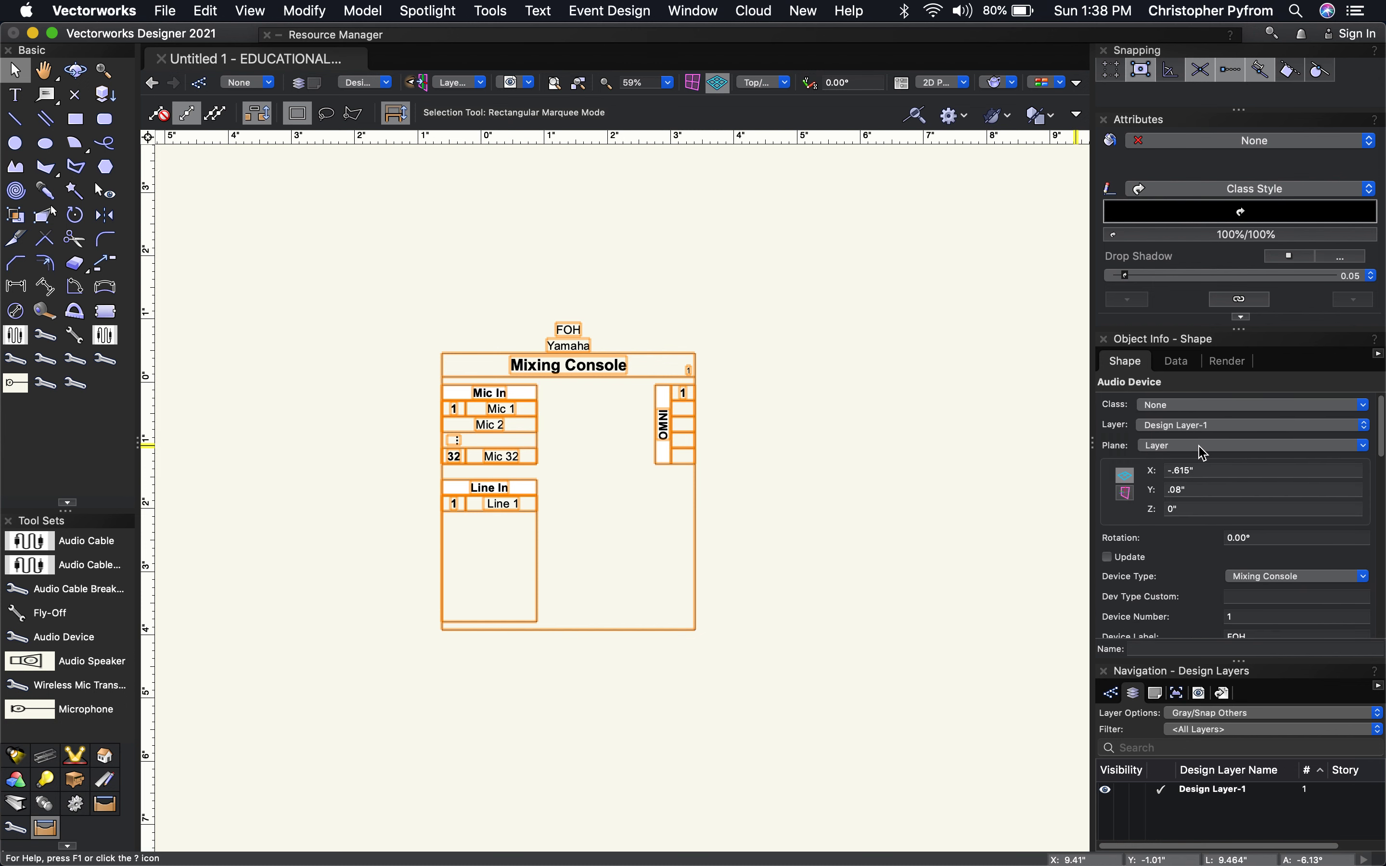
{"action": "left_click", "coordinate": [1284, 436]}
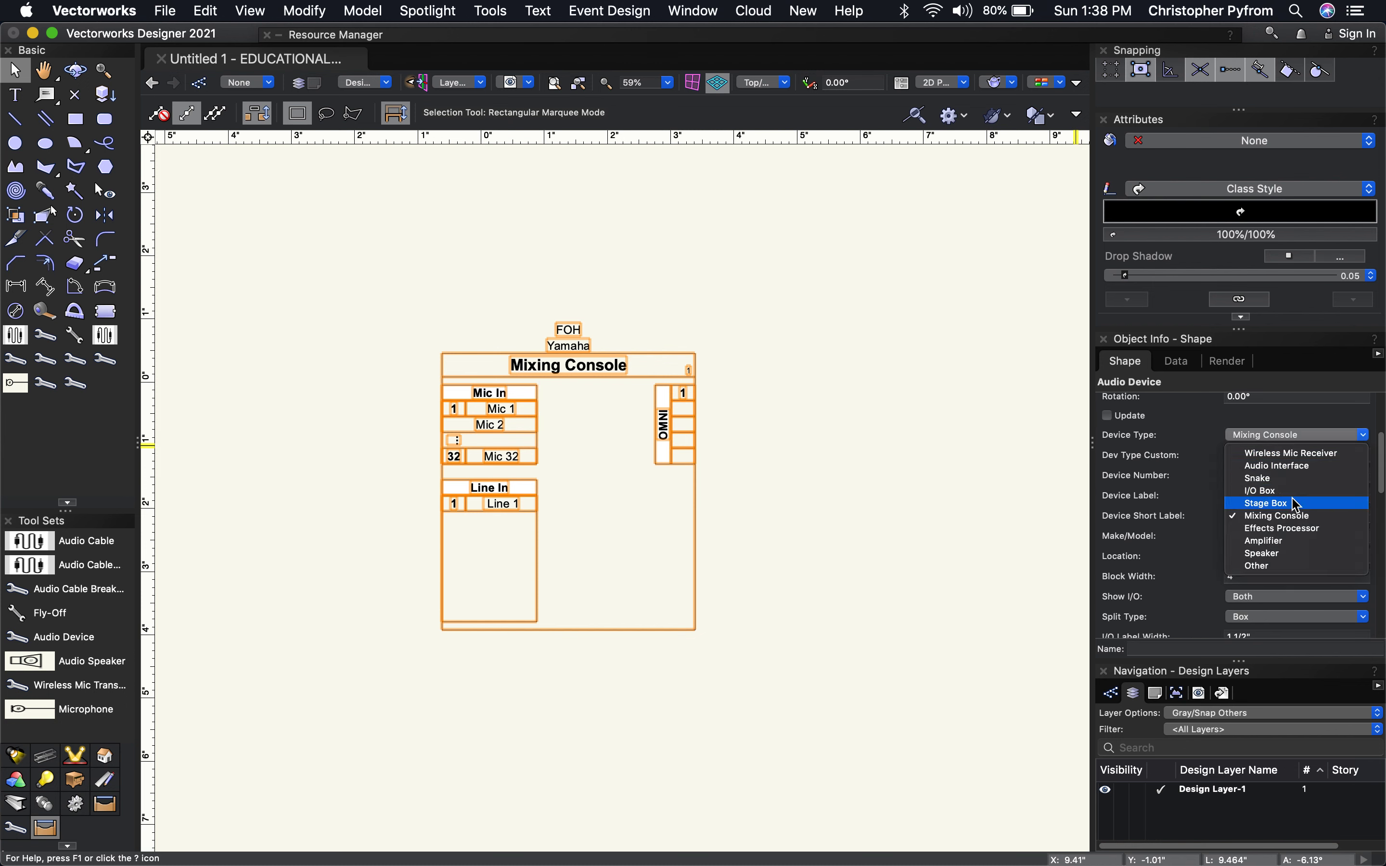
{"action": "left_click", "coordinate": [1300, 530]}
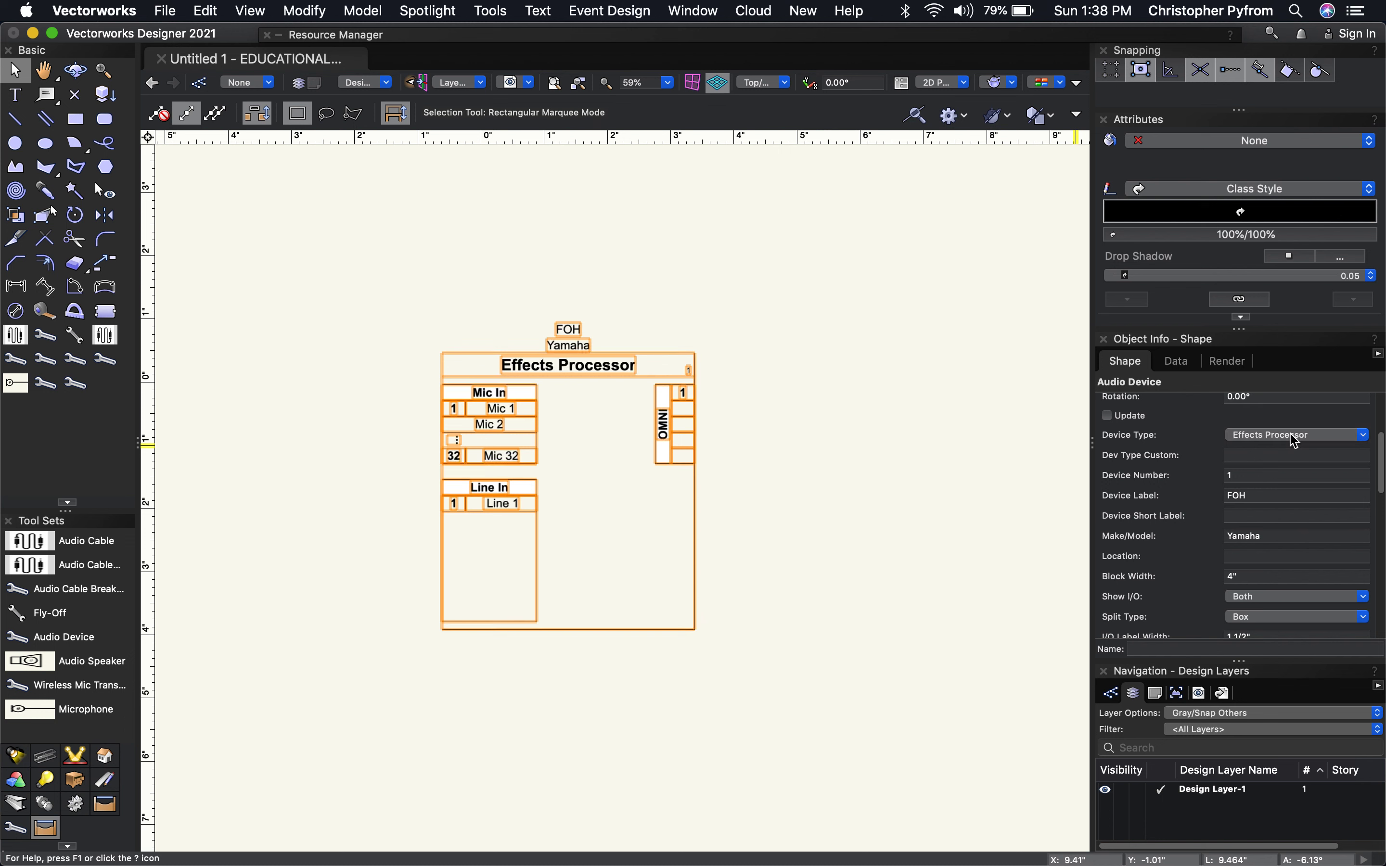
Step: Change the audio device's type to Amplifier and set its amp style to Symbol
{"action": "left_click", "coordinate": [1290, 436]}
{"action": "left_click", "coordinate": [1277, 528]}
{"action": "left_click", "coordinate": [1285, 434]}
{"action": "left_click", "coordinate": [1266, 542]}
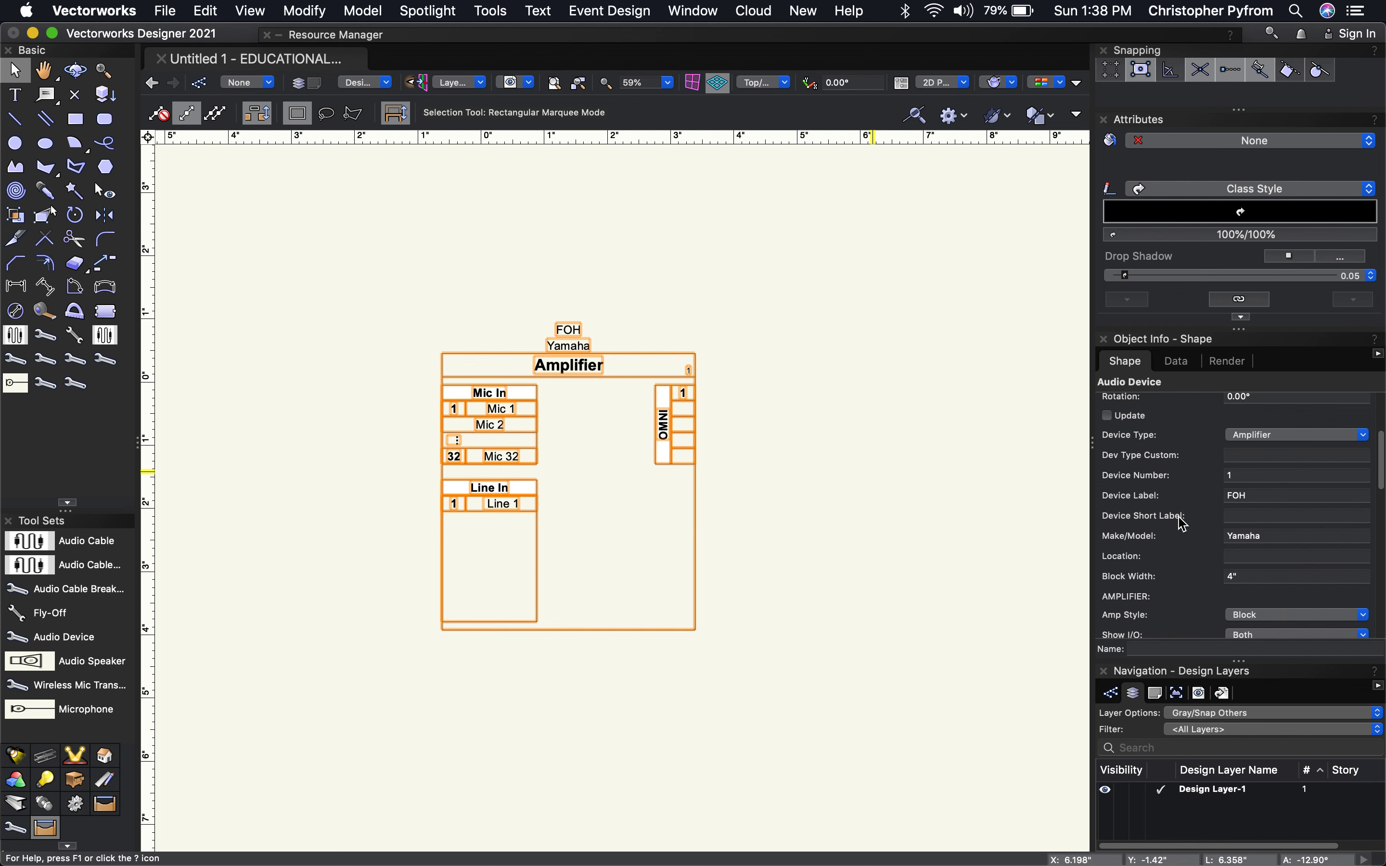
{"action": "scroll", "coordinate": [1179, 544], "scroll_direction": "down", "scroll_amount": 3}
{"action": "scroll", "coordinate": [1178, 545], "scroll_direction": "up", "scroll_amount": 1}
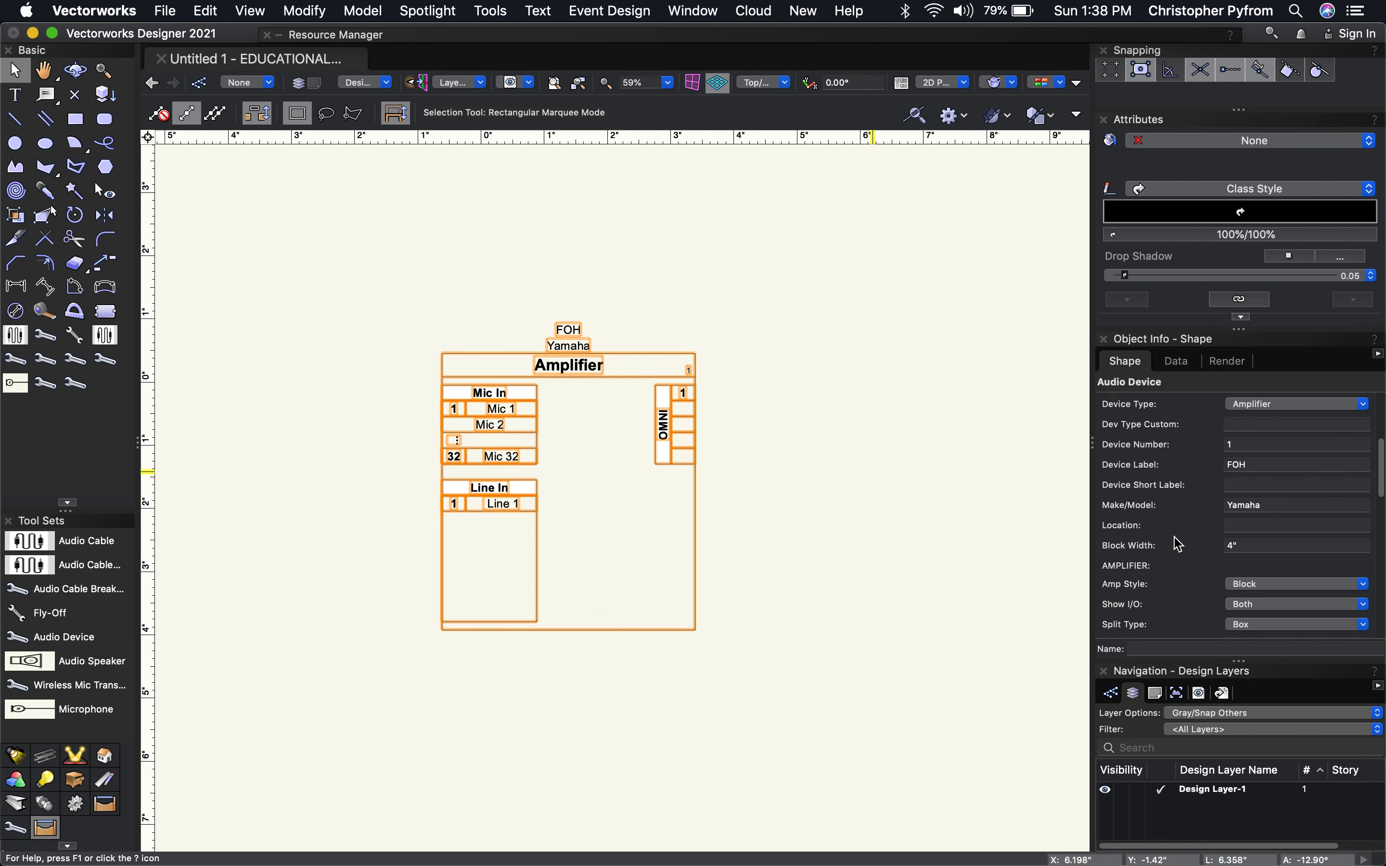
{"action": "scroll", "coordinate": [1179, 545], "scroll_direction": "down", "scroll_amount": 3}
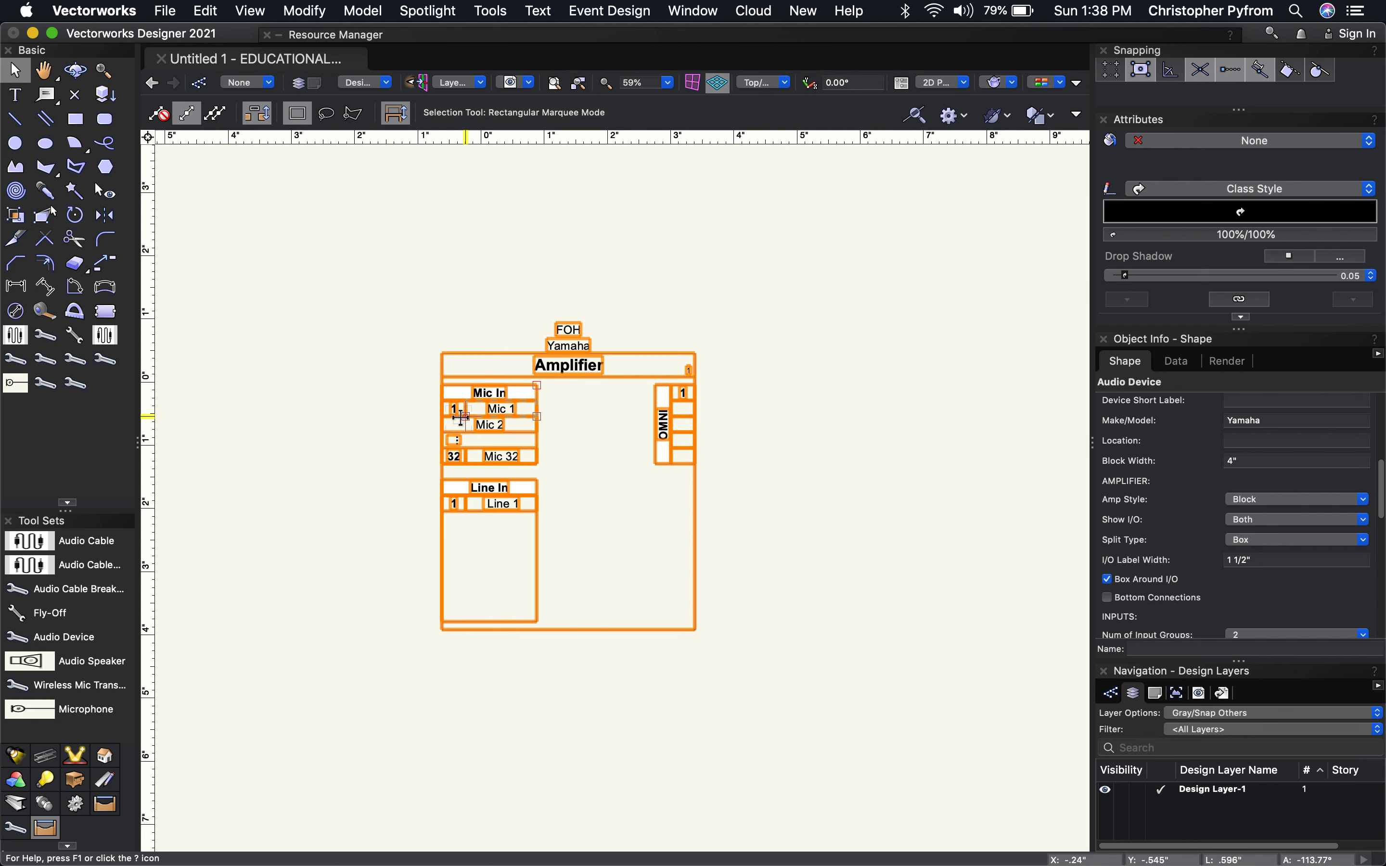
{"action": "left_click", "coordinate": [1257, 499]}
{"action": "left_click", "coordinate": [1131, 564]}
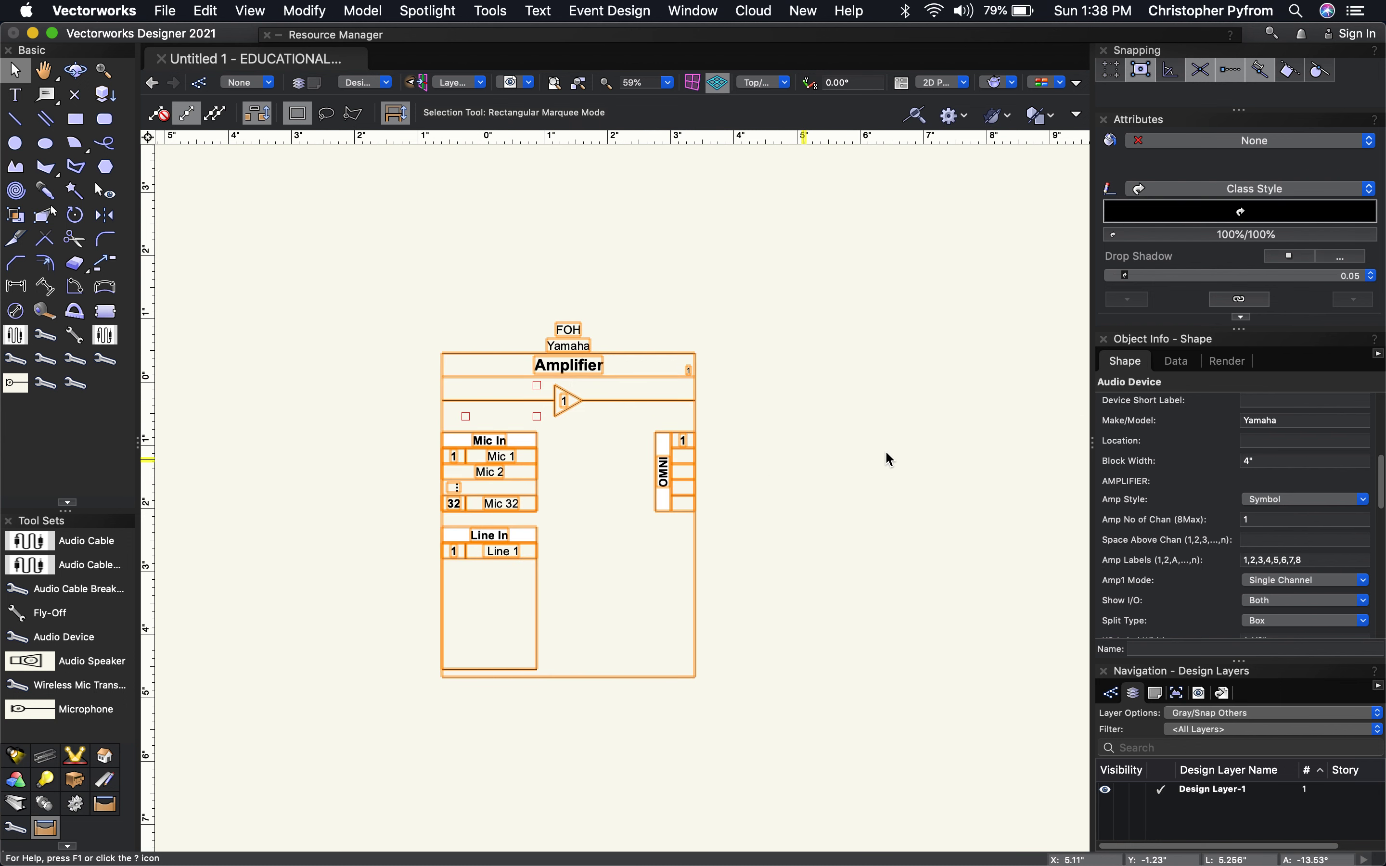
Step: Set the amplifier's number of channels to 2 and raise it to 4
{"action": "left_click", "coordinate": [1263, 523]}
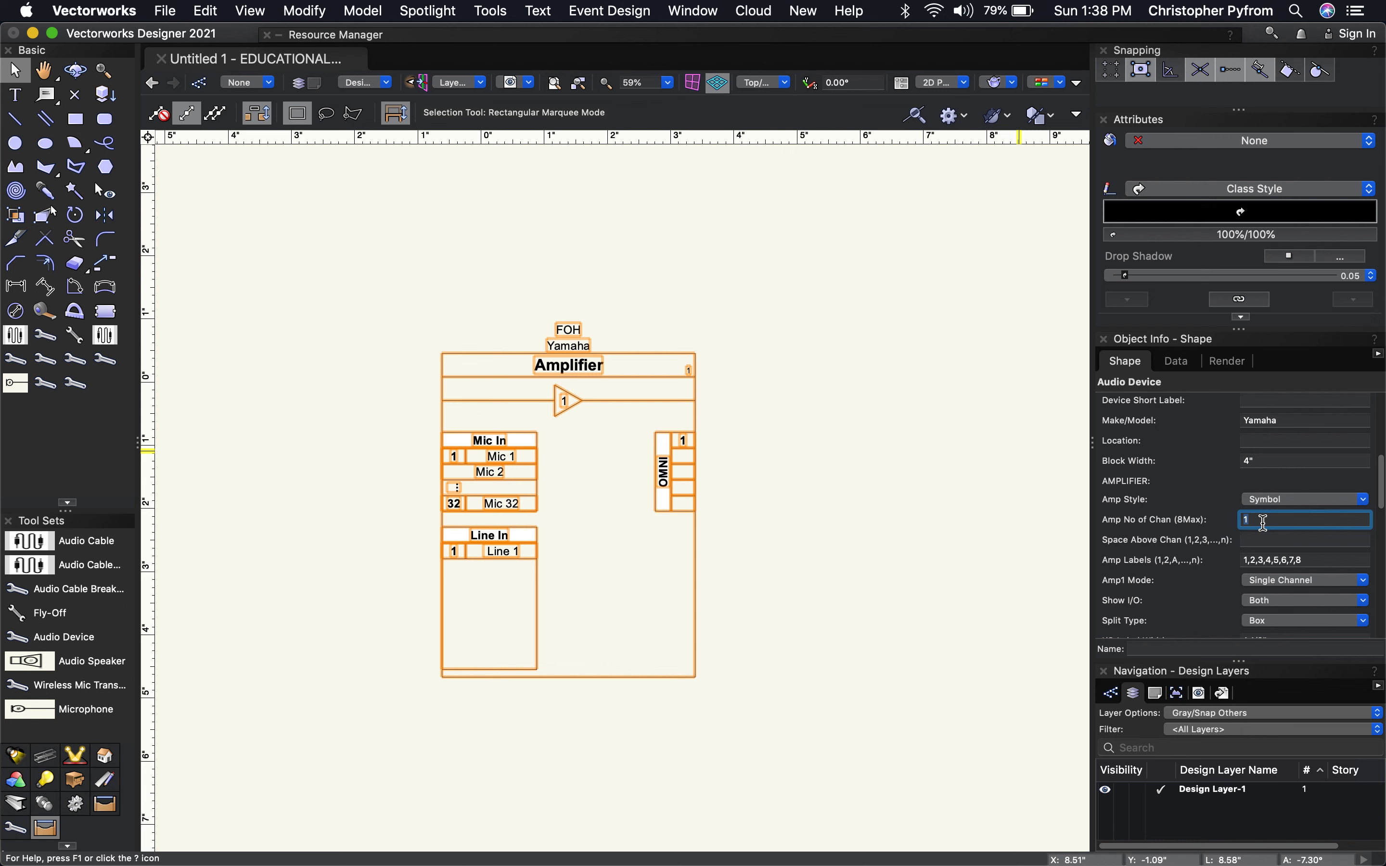
{"action": "key", "text": "Return"}
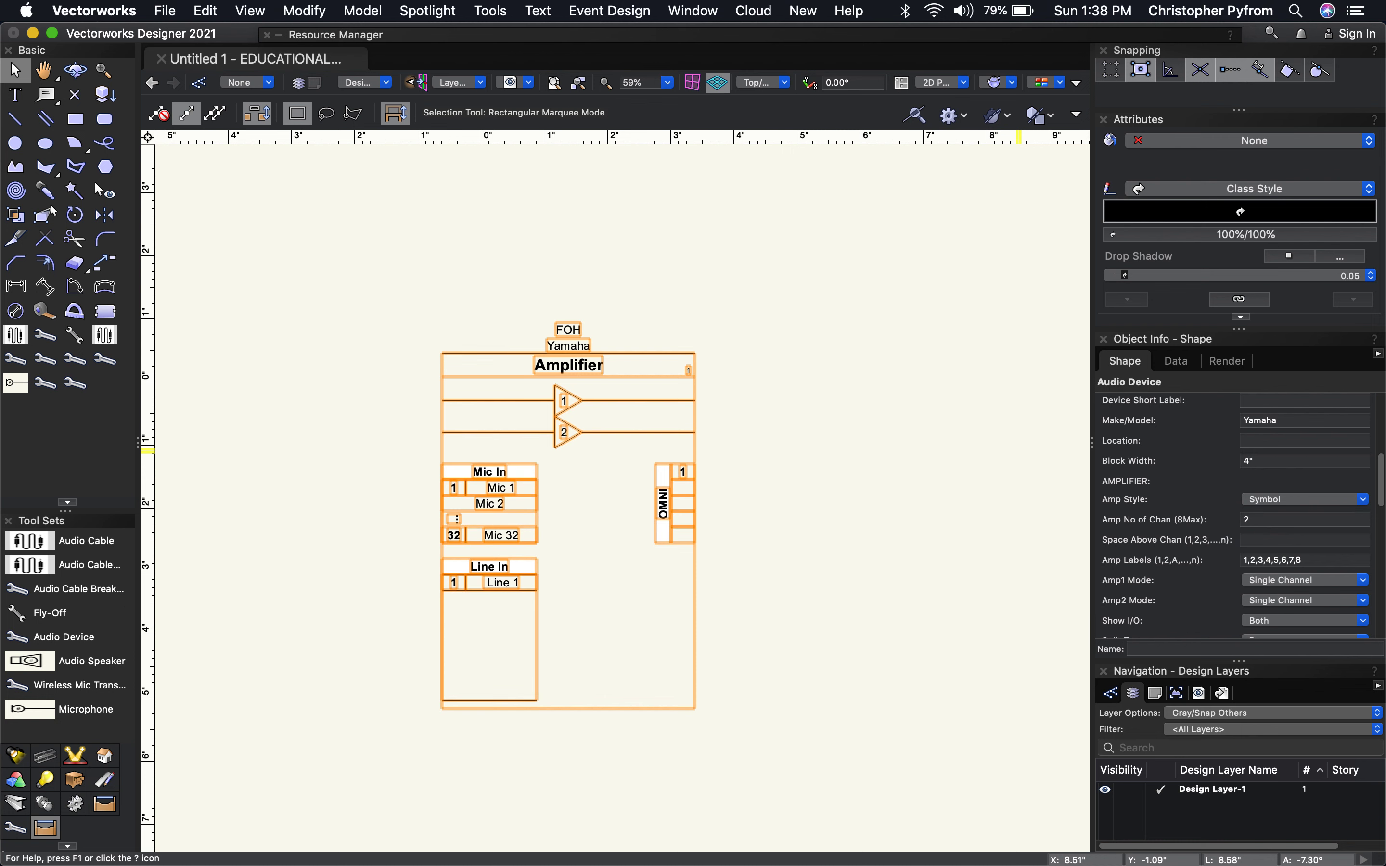
{"action": "left_click", "coordinate": [1262, 519]}
{"action": "key", "text": "Return"}
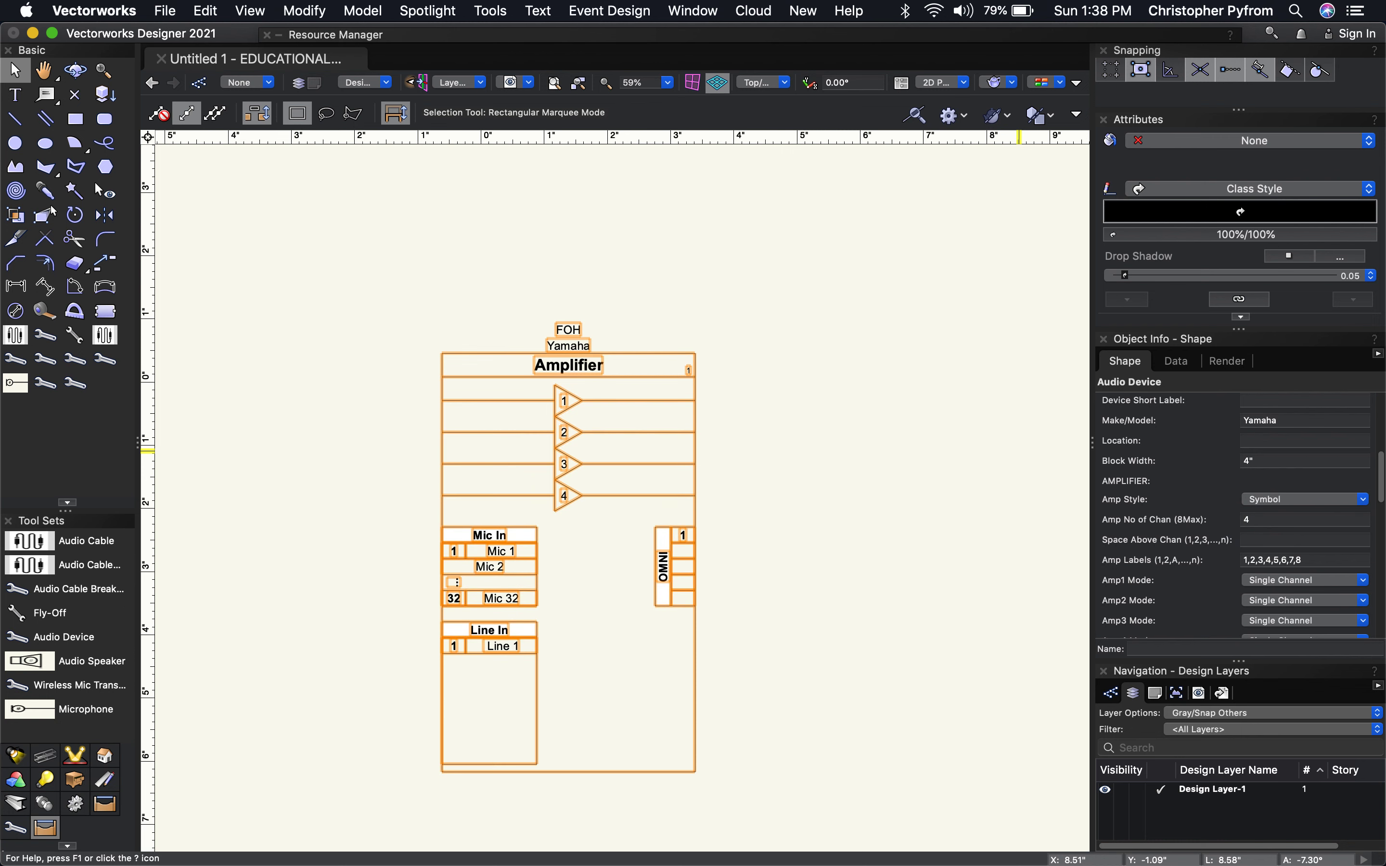
Step: Enter ",,1/4" as the space above the amp channels and set the amp labels to "A,B,C,D"
{"action": "left_click", "coordinate": [1261, 538]}
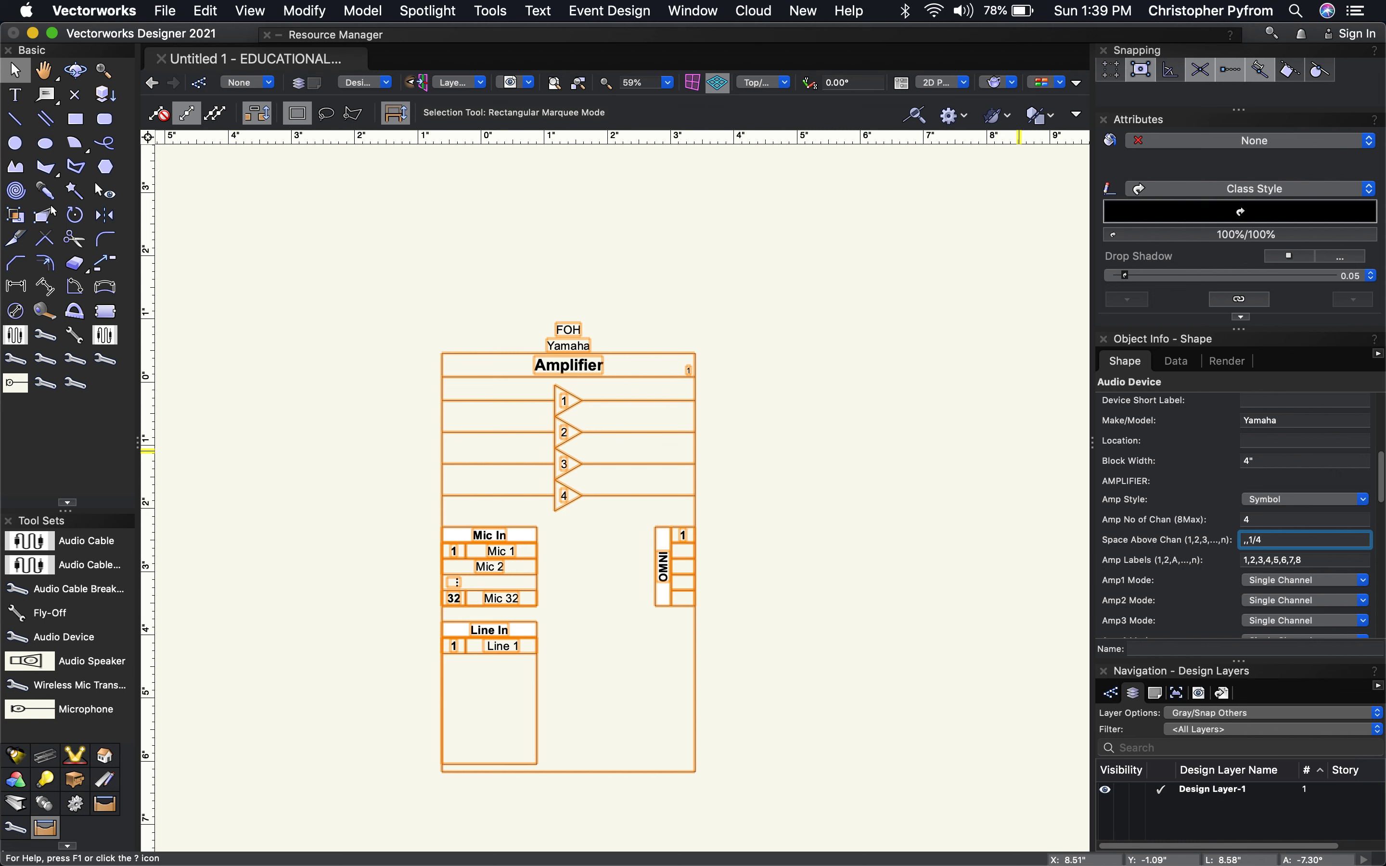
{"action": "key", "text": "Tab"}
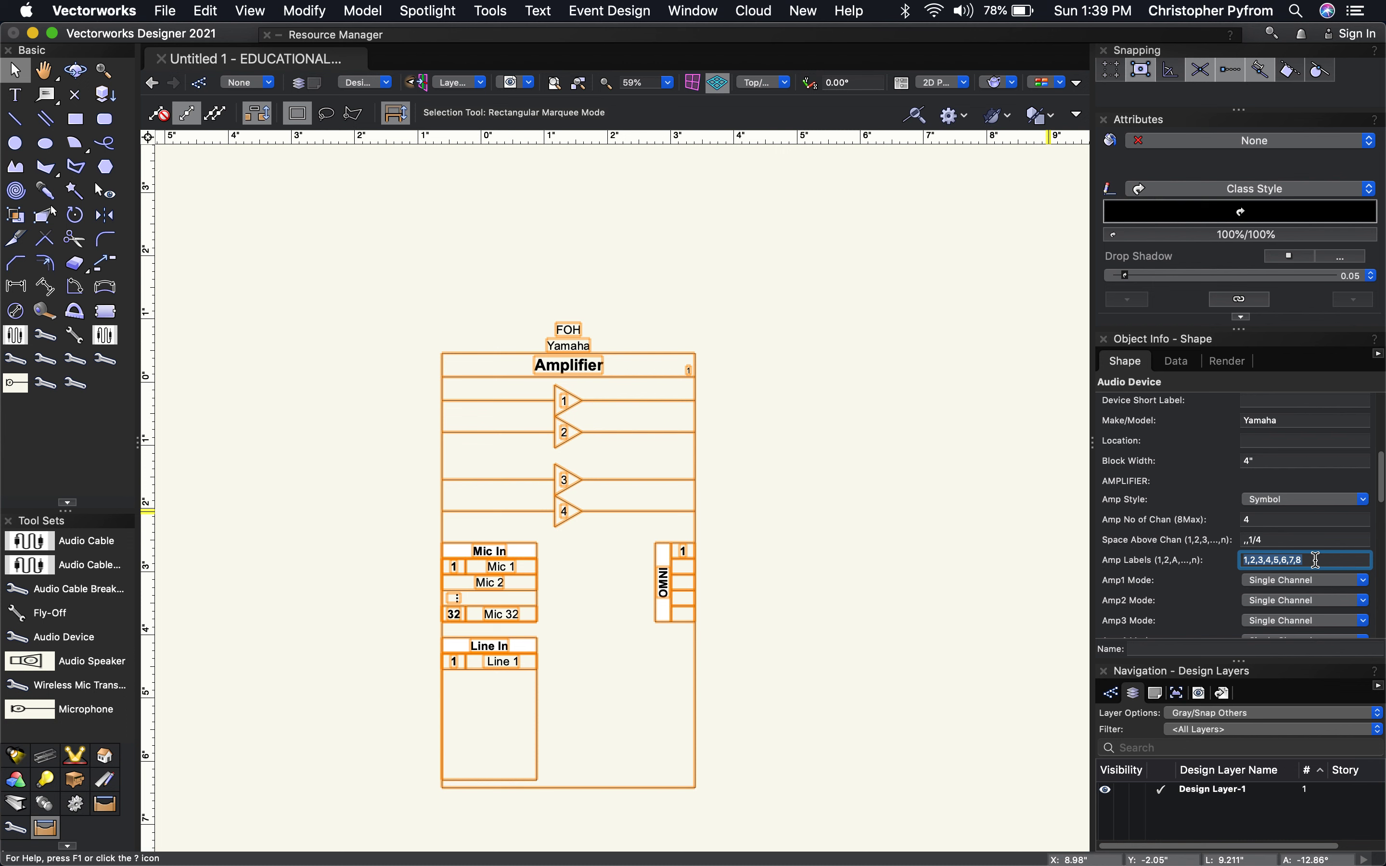
{"action": "type", "text": "A,B,C,D"}
{"action": "key", "text": "Return"}
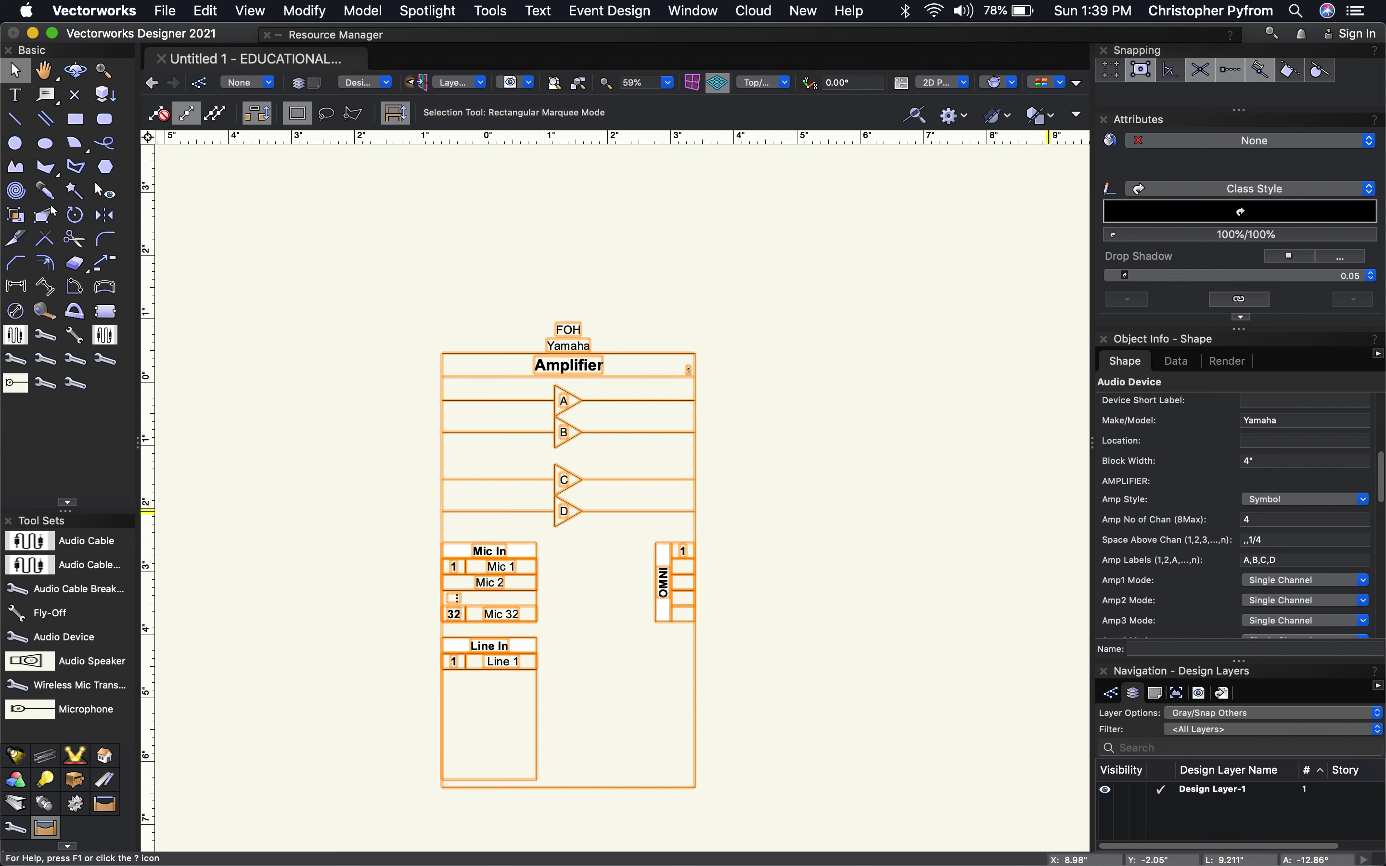
Step: Set the amp 1 mode to Parallel Mono (Start) and the amp 2 mode to Parallel Mono
{"action": "scroll", "coordinate": [1153, 584], "scroll_direction": "down", "scroll_amount": 5}
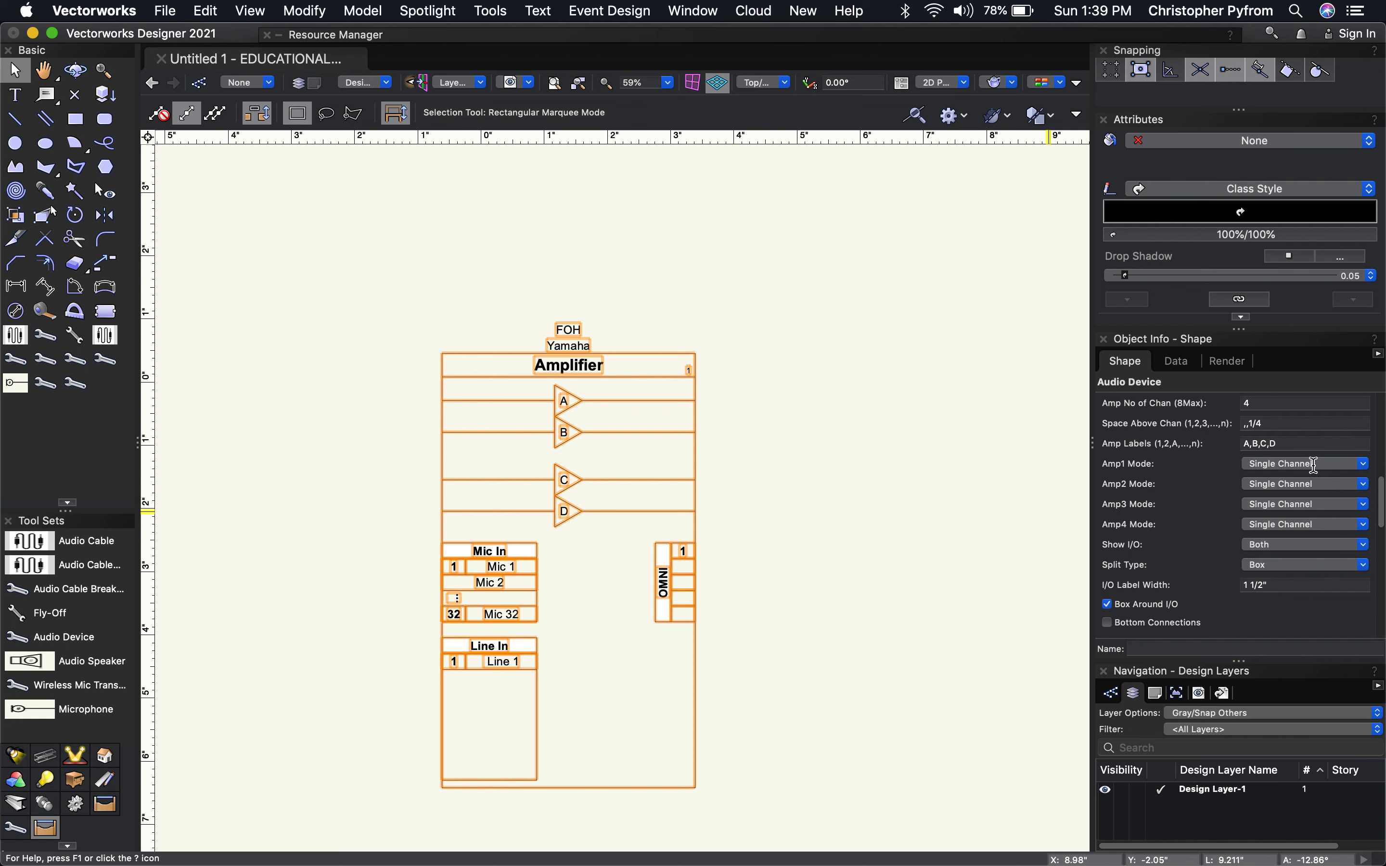
{"action": "left_click", "coordinate": [1318, 467]}
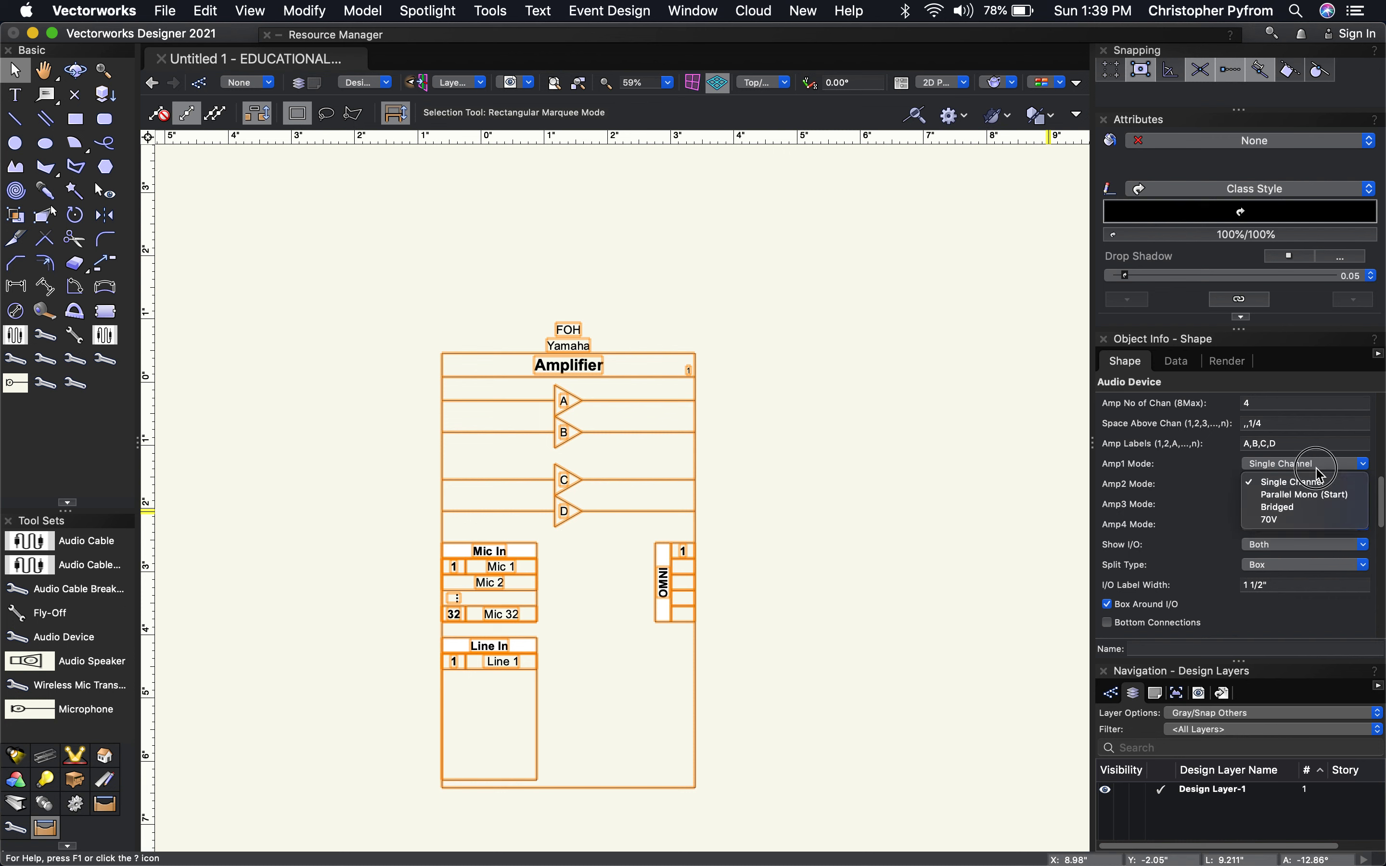
{"action": "left_click", "coordinate": [1317, 495]}
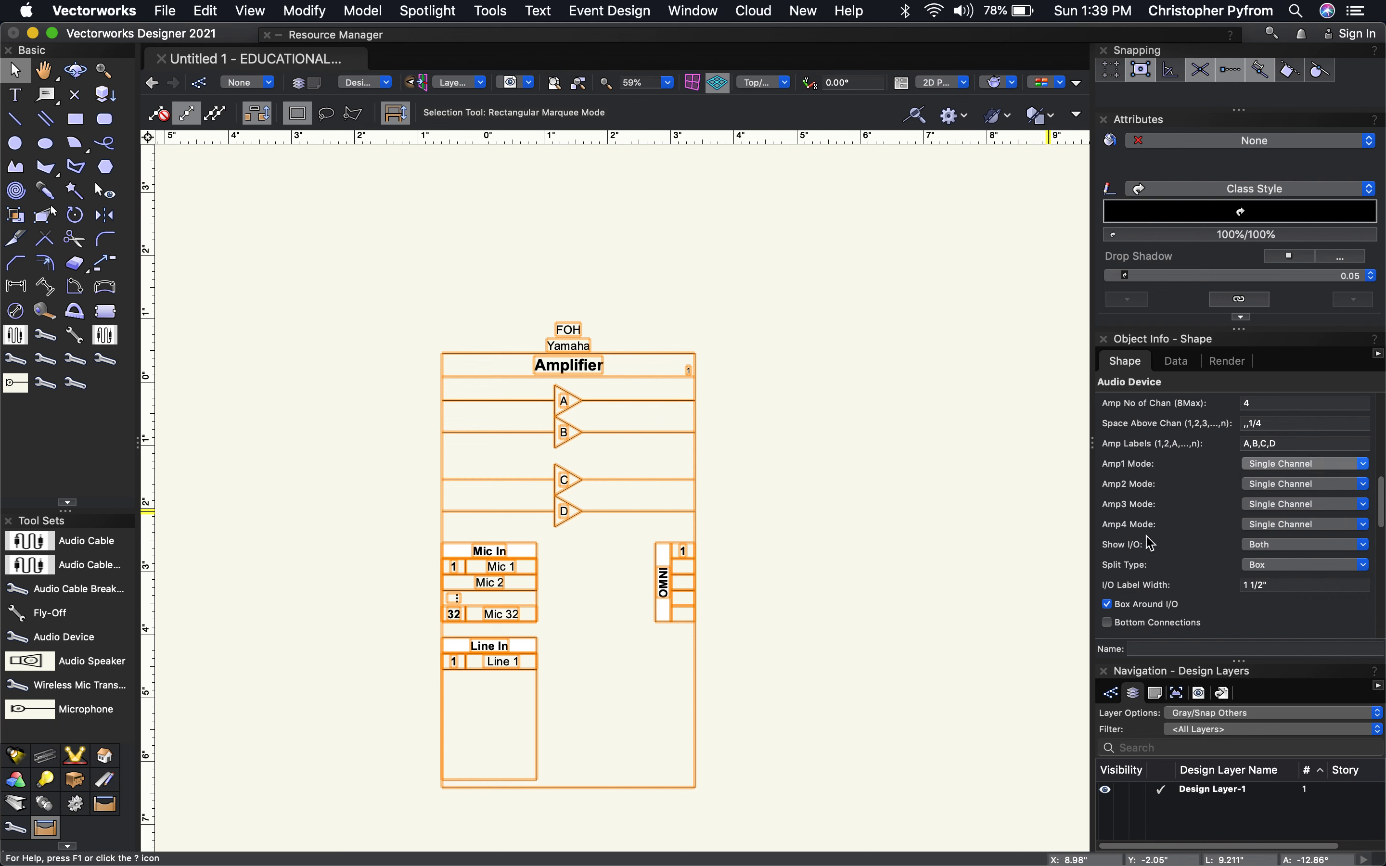
{"action": "left_click", "coordinate": [1300, 487]}
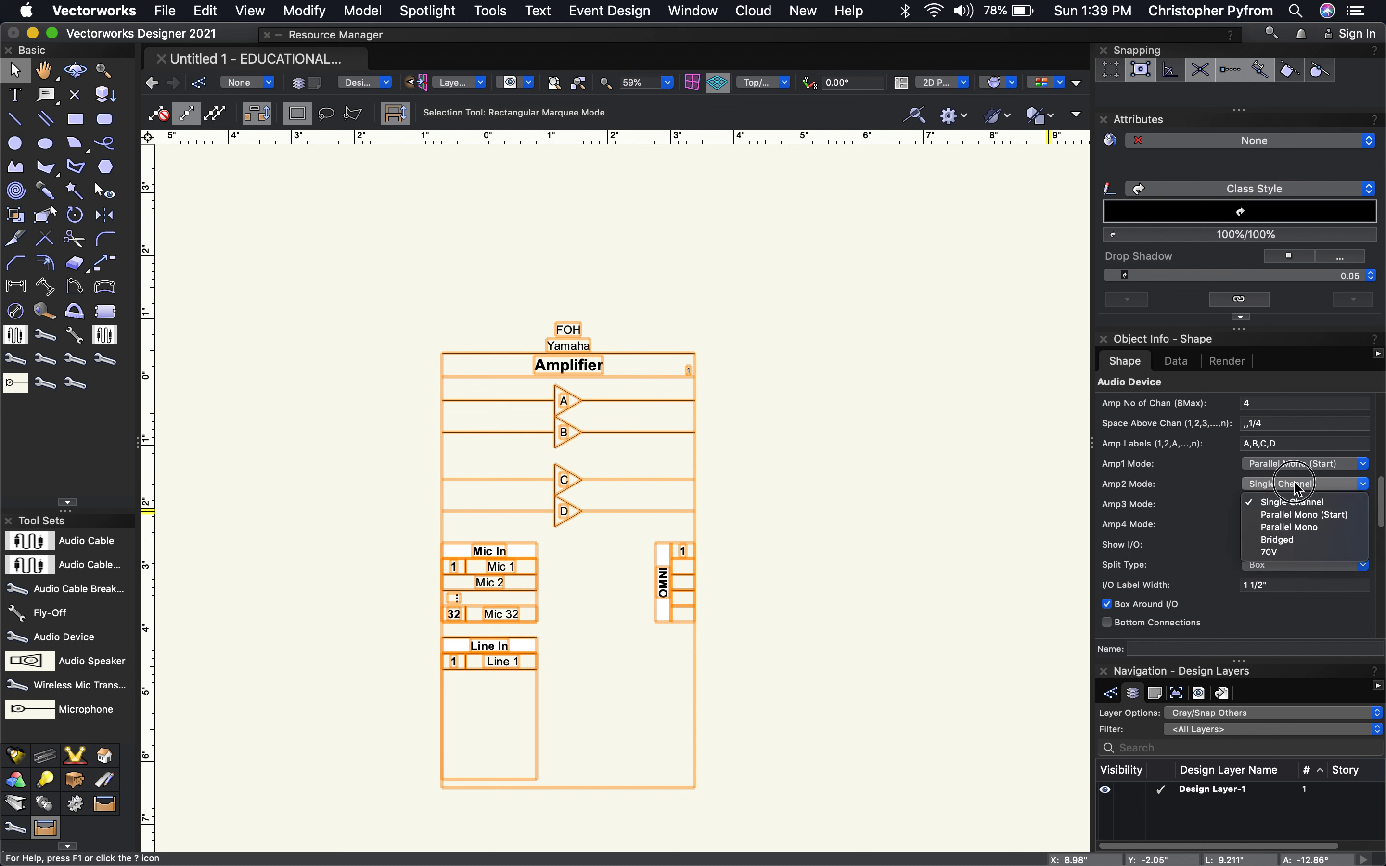
{"action": "left_click", "coordinate": [1318, 527]}
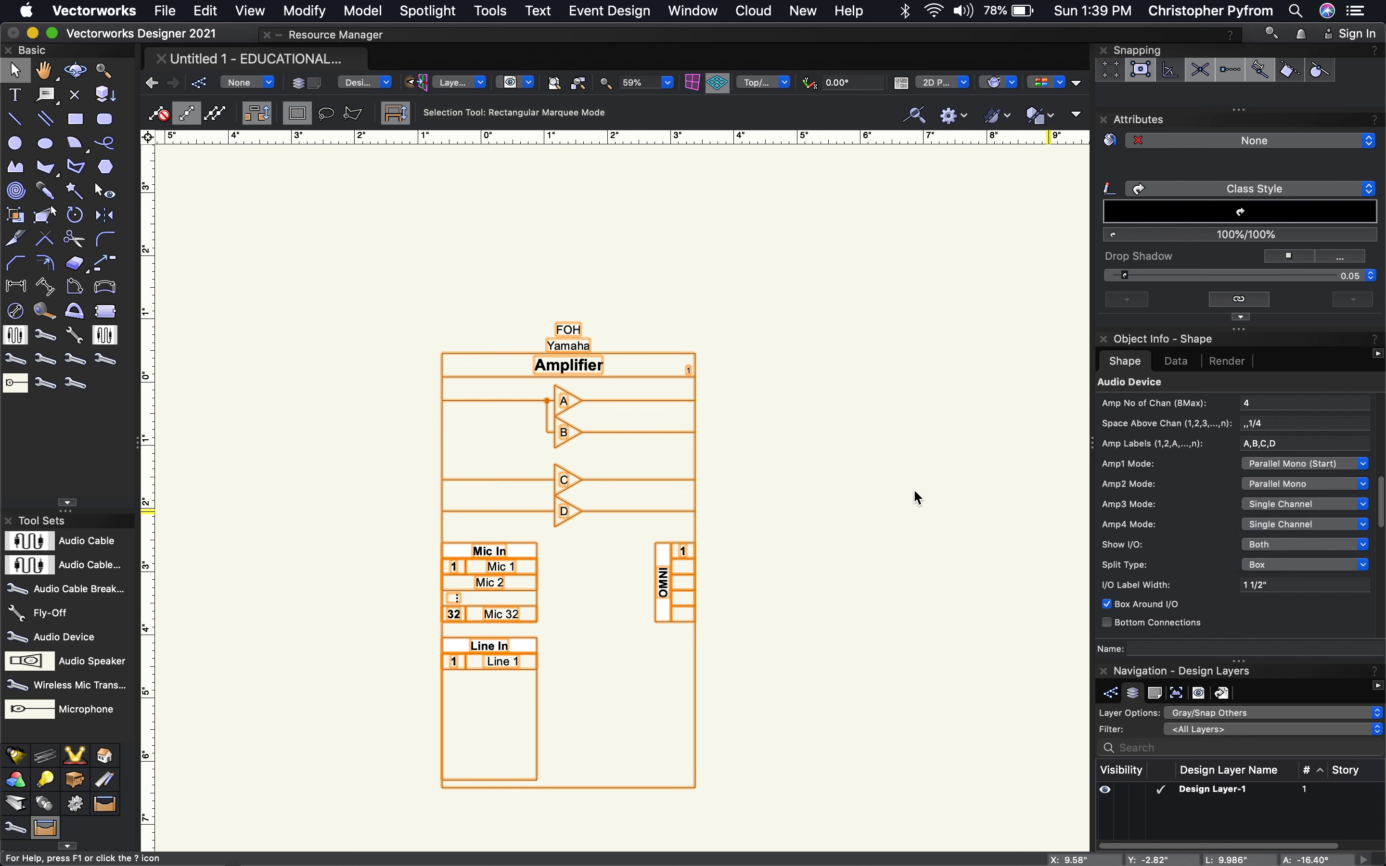
Step: Try the Parallel Mono and Bridged modes for amp 3 and check the mode options for amp 4
{"action": "left_click", "coordinate": [1320, 505]}
{"action": "left_click", "coordinate": [1316, 550]}
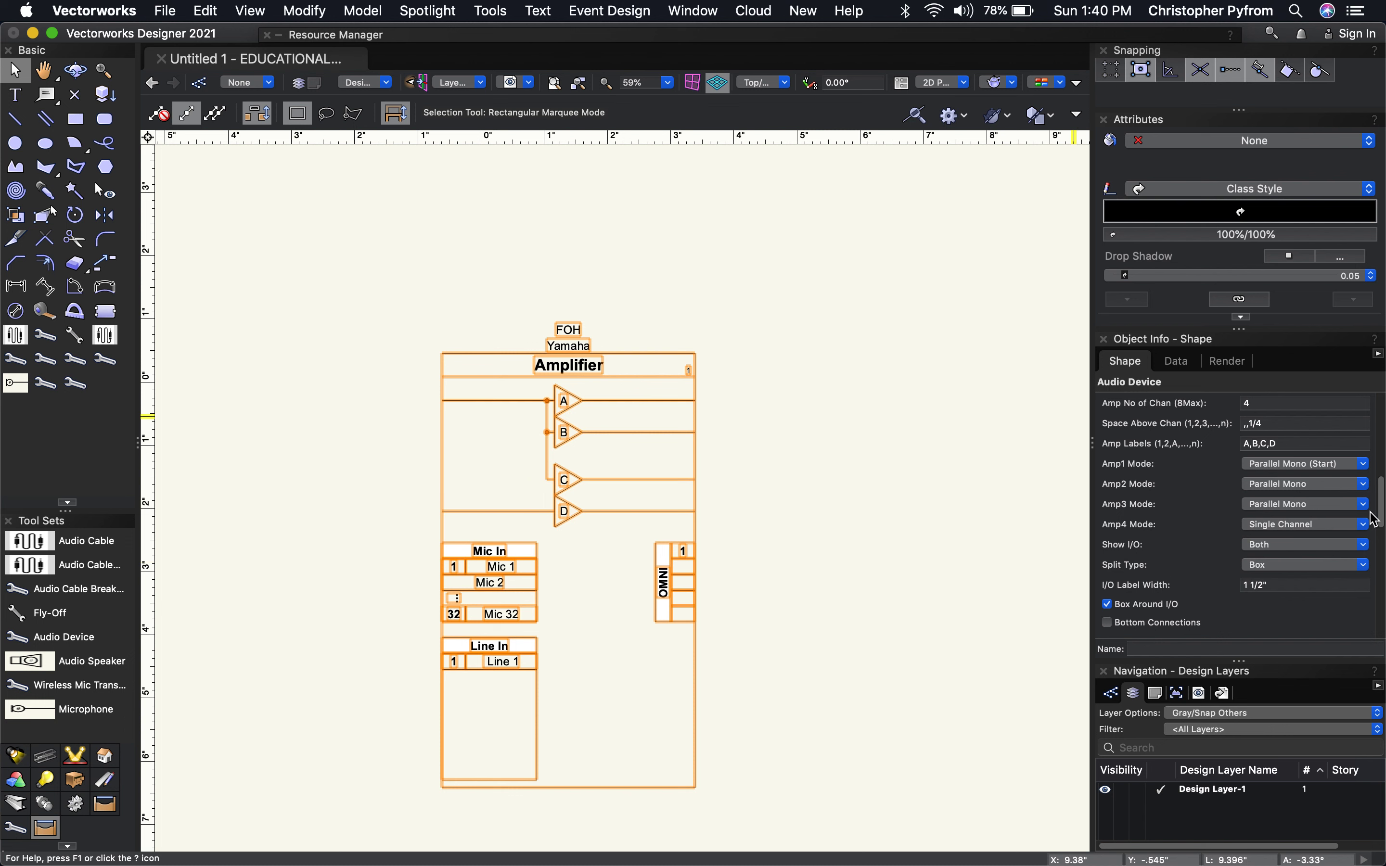
{"action": "left_click", "coordinate": [1315, 505]}
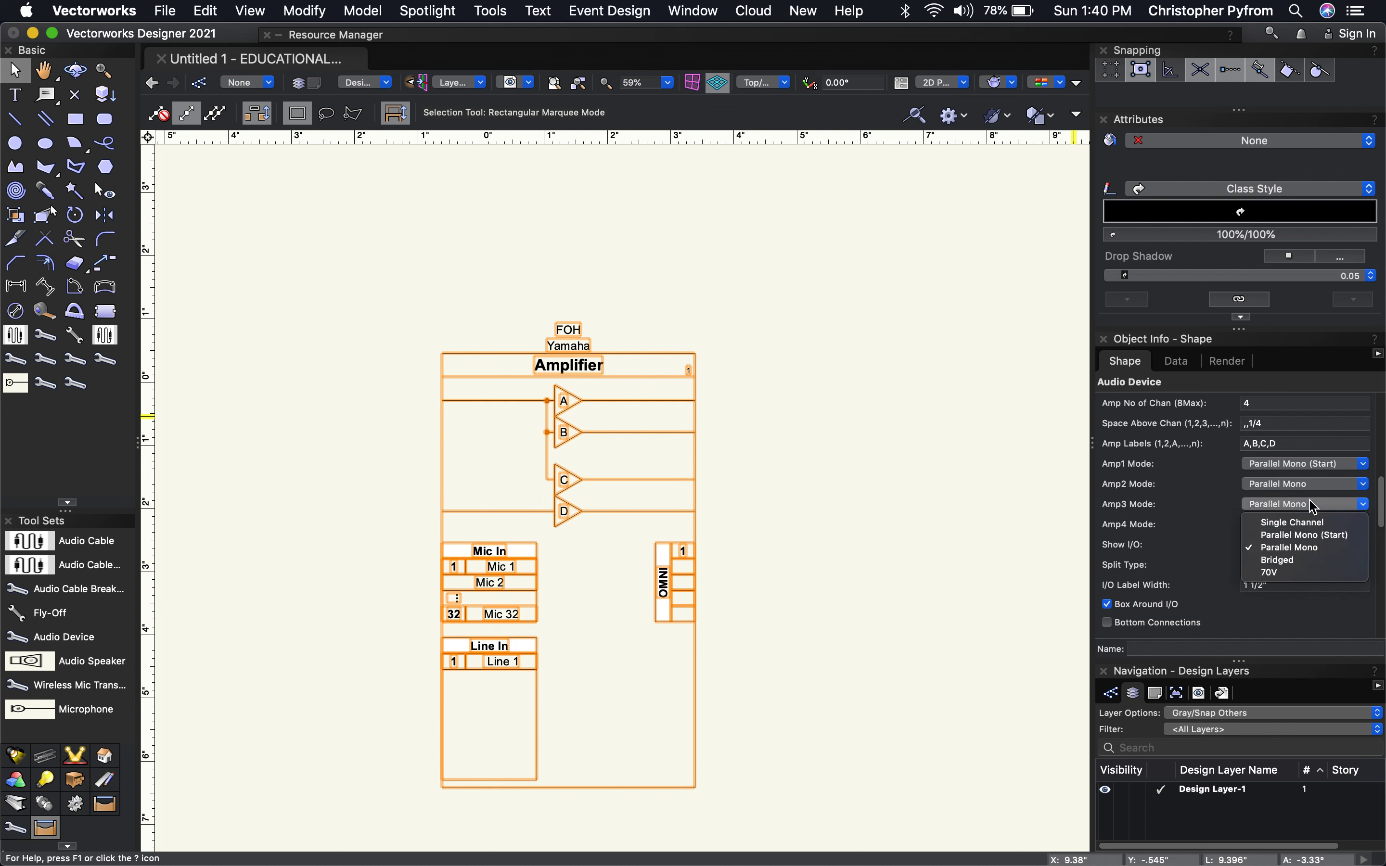
{"action": "left_click", "coordinate": [1289, 560]}
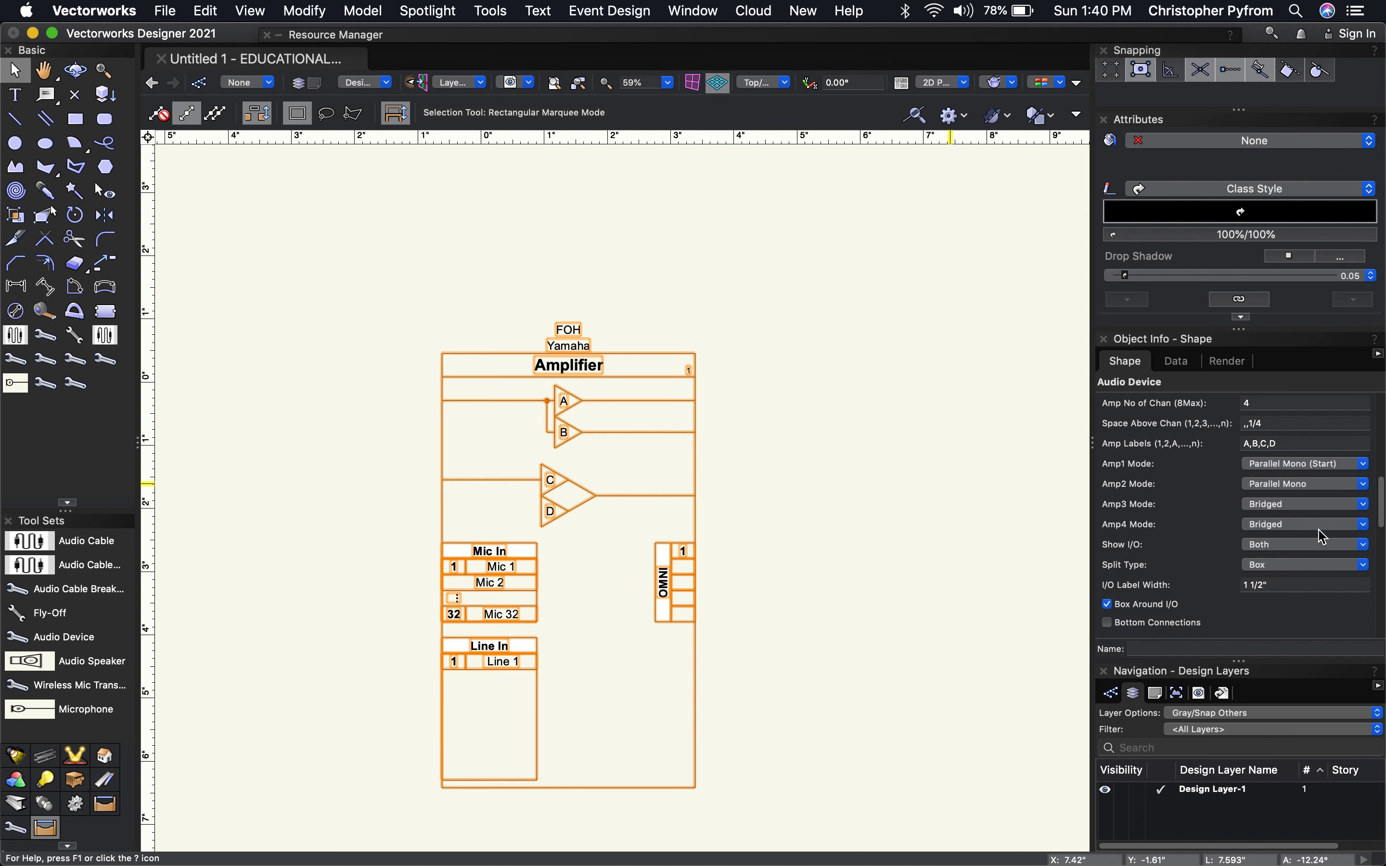
{"action": "left_click", "coordinate": [1285, 524]}
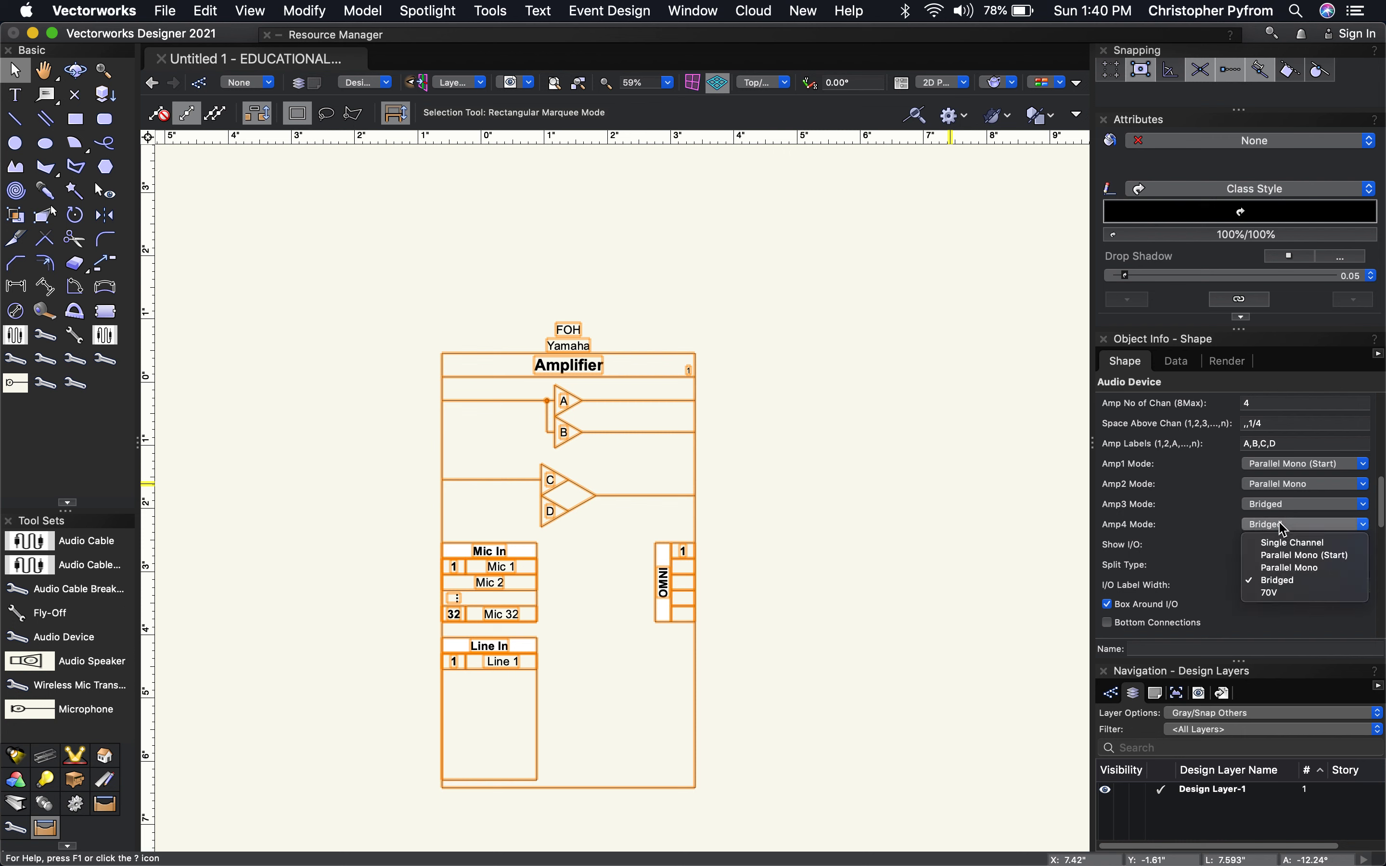
{"action": "left_click", "coordinate": [1298, 599]}
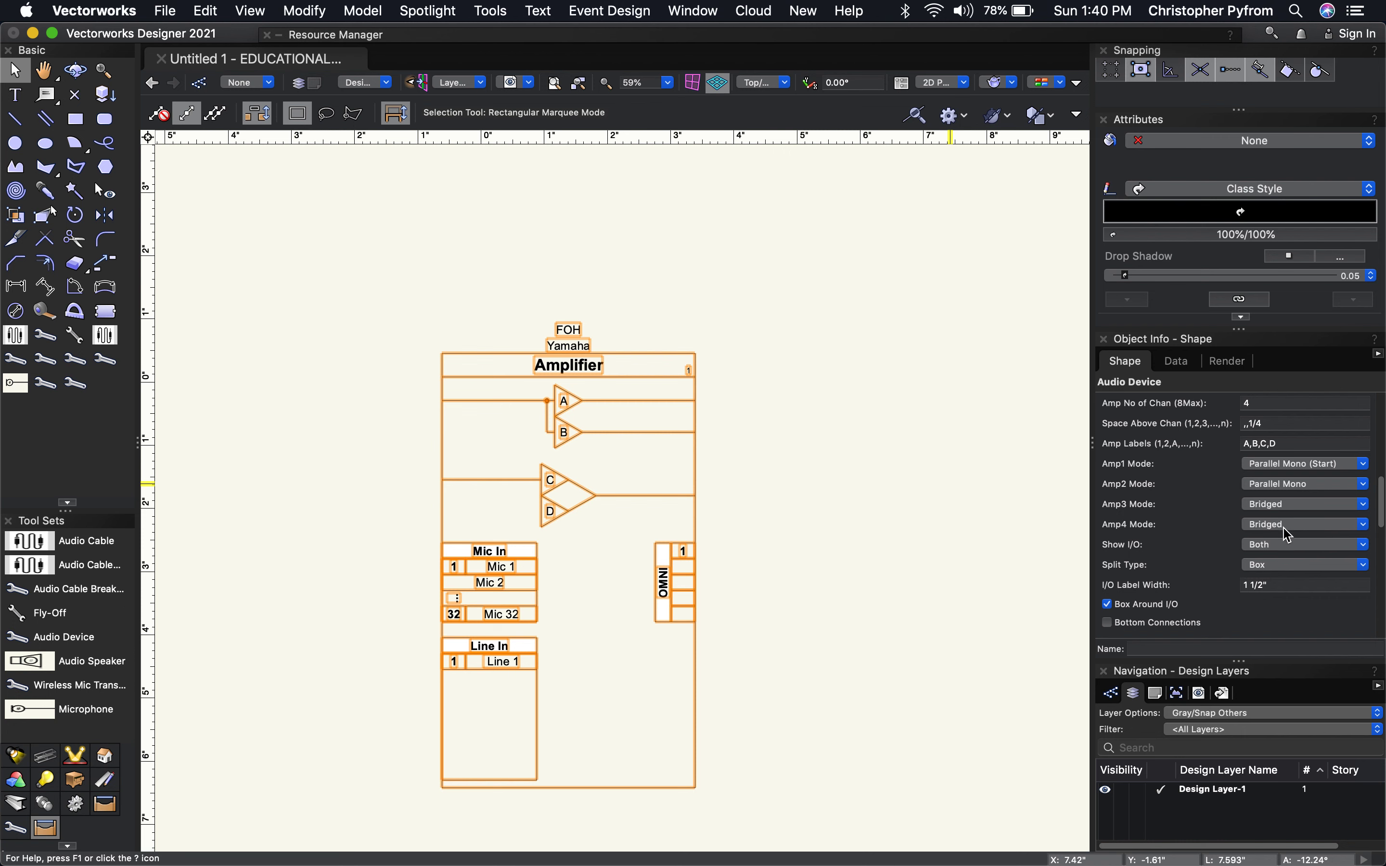
Step: Set the modes of amp 3 and amp 4 to 70V
{"action": "left_click", "coordinate": [1317, 508]}
{"action": "left_click", "coordinate": [1294, 572]}
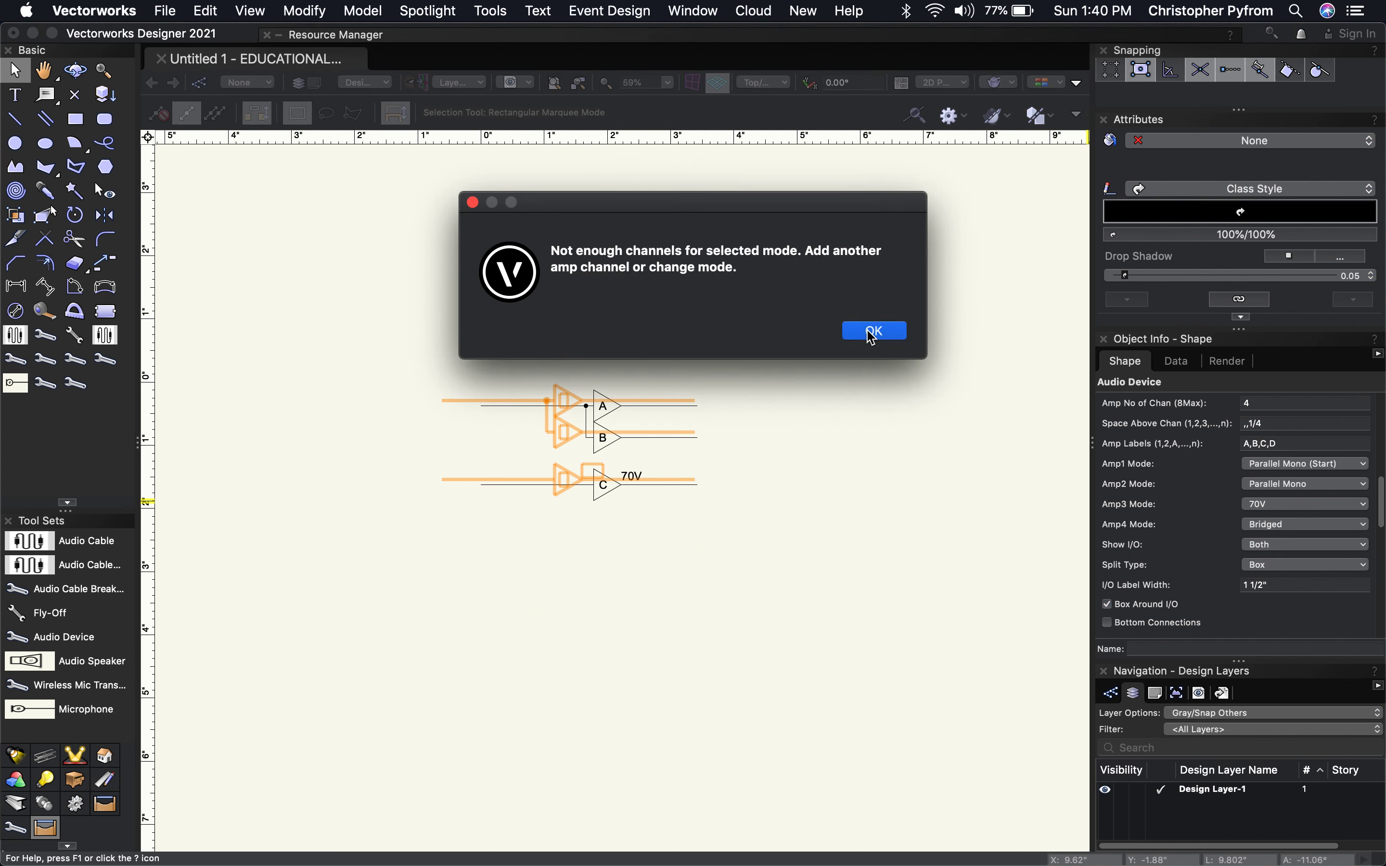
{"action": "left_click", "coordinate": [871, 332]}
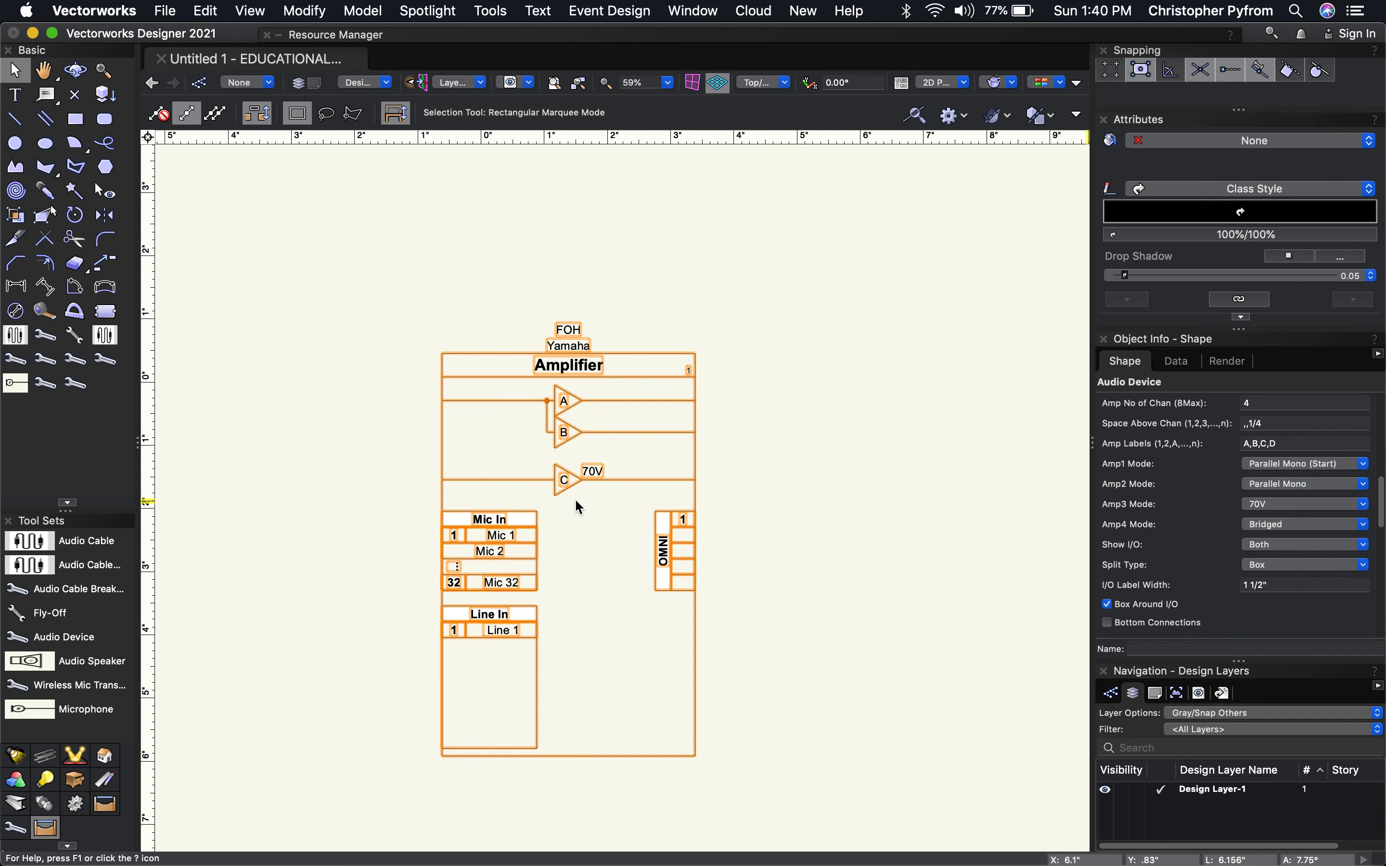
{"action": "left_click", "coordinate": [1284, 530]}
{"action": "left_click", "coordinate": [1273, 594]}
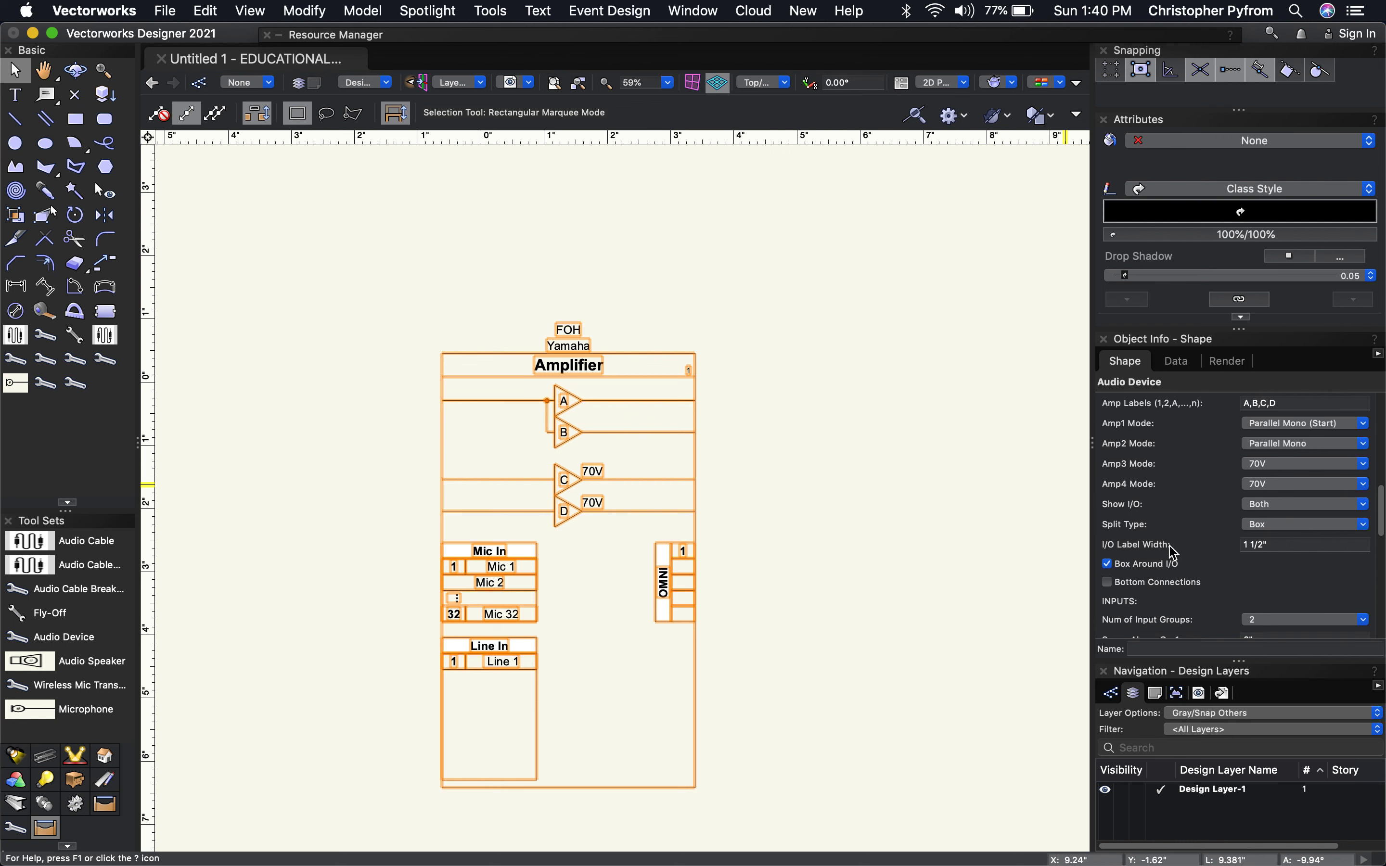
Step: Try showing only the device's inputs and only its outputs, and set the I/O display back to Both
{"action": "scroll", "coordinate": [1289, 489], "scroll_direction": "down", "scroll_amount": 3}
{"action": "left_click", "coordinate": [1300, 479]}
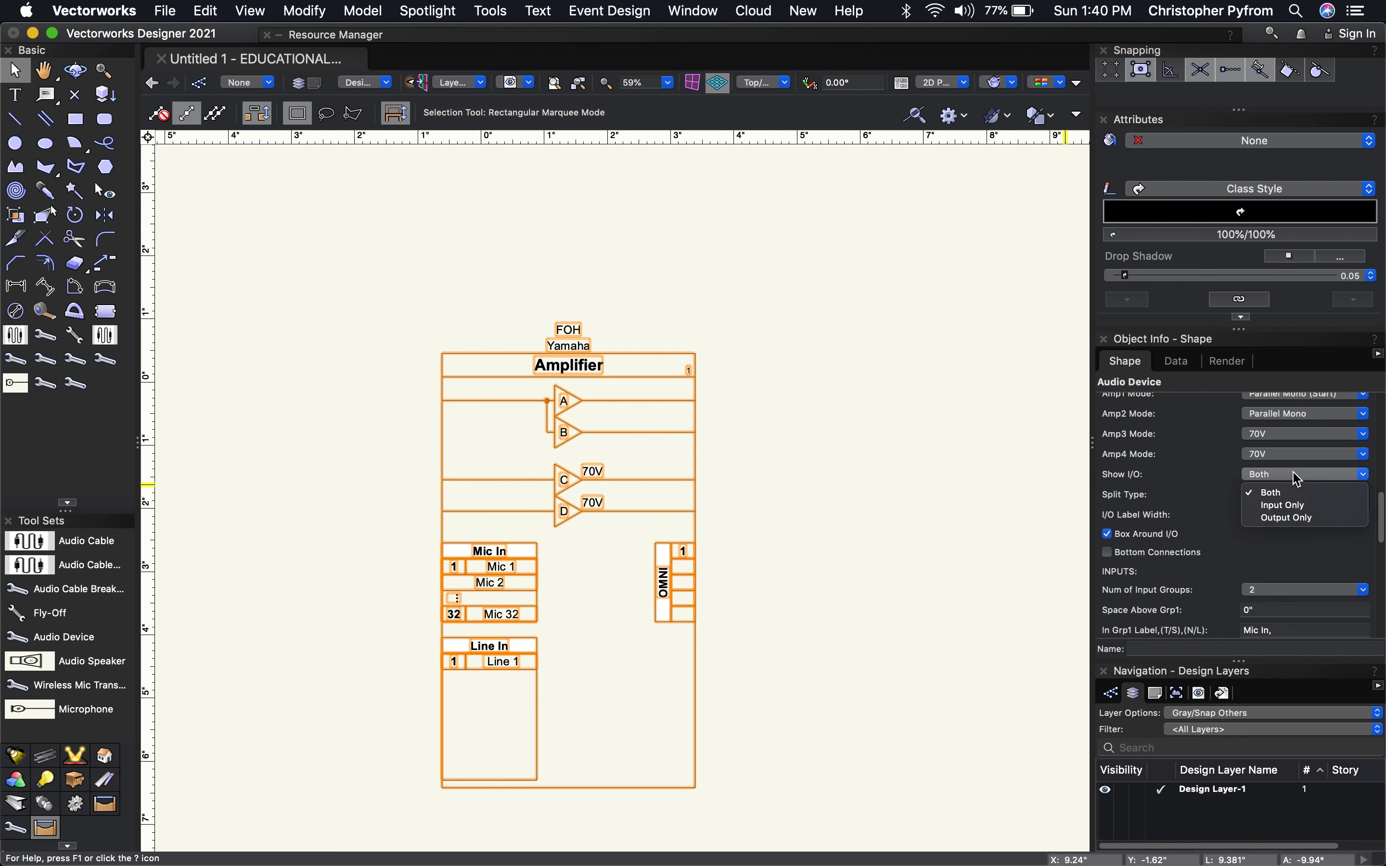
{"action": "left_click", "coordinate": [1290, 505]}
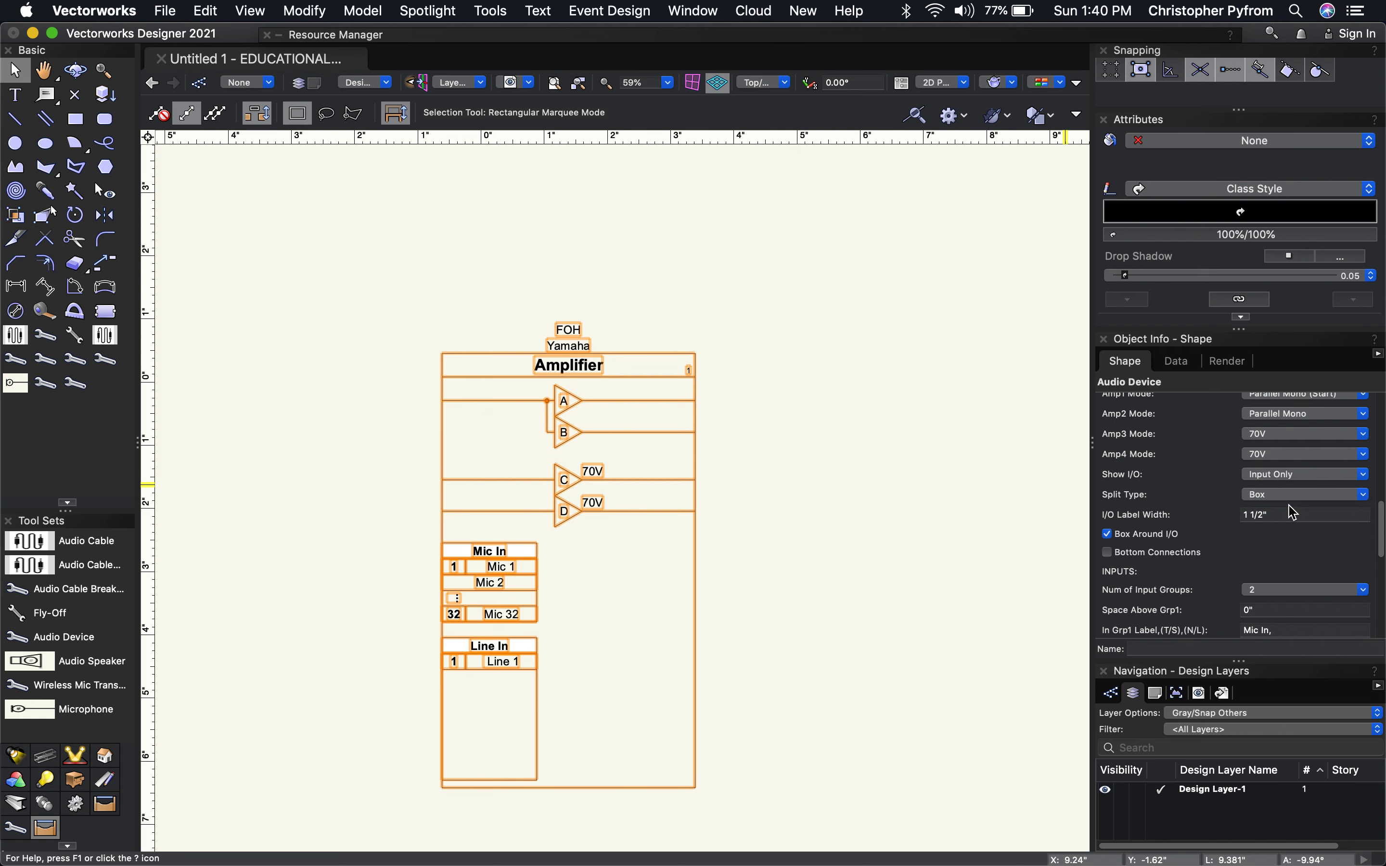
{"action": "left_click", "coordinate": [1274, 476]}
{"action": "left_click", "coordinate": [1288, 518]}
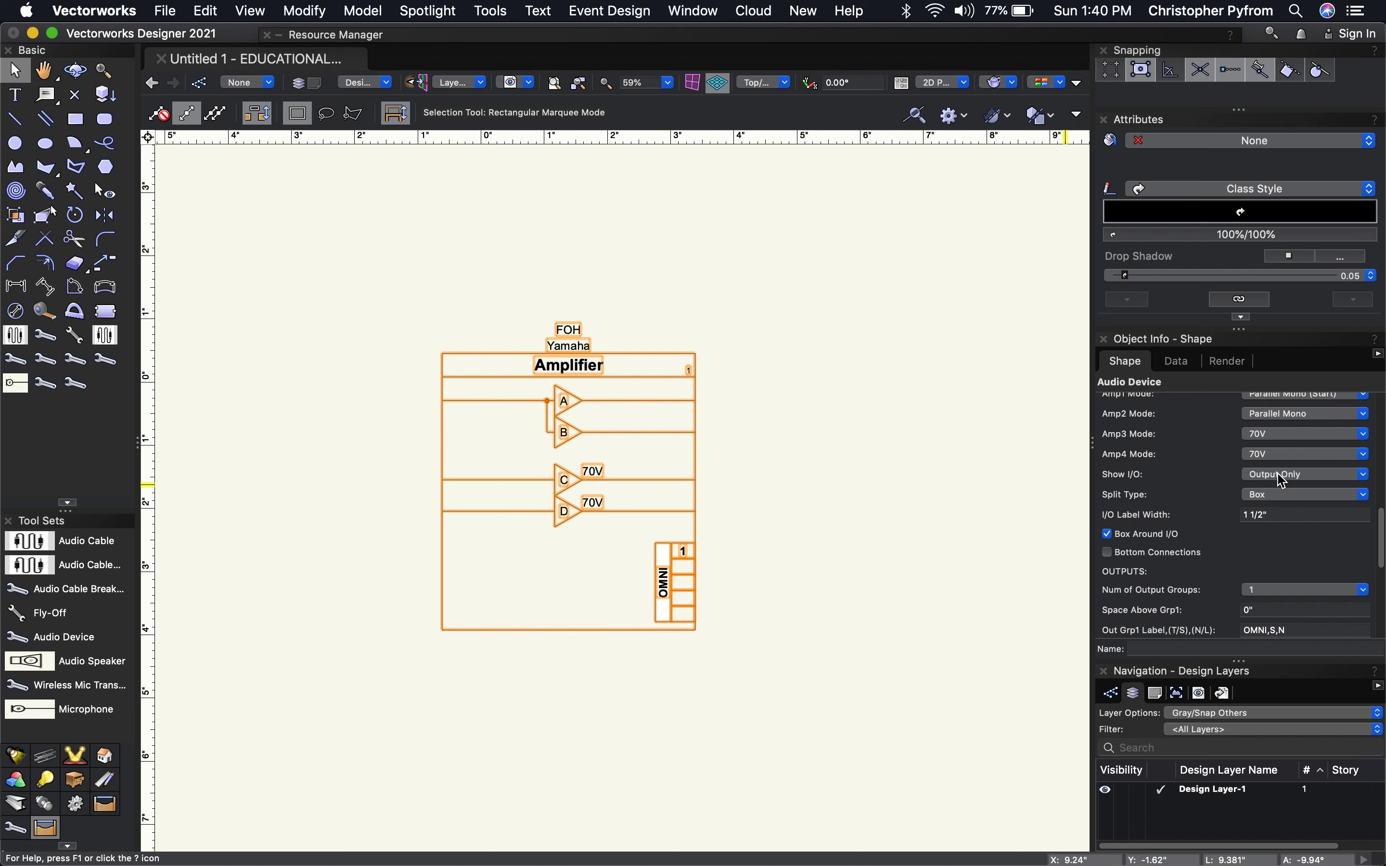
{"action": "left_click", "coordinate": [1298, 478]}
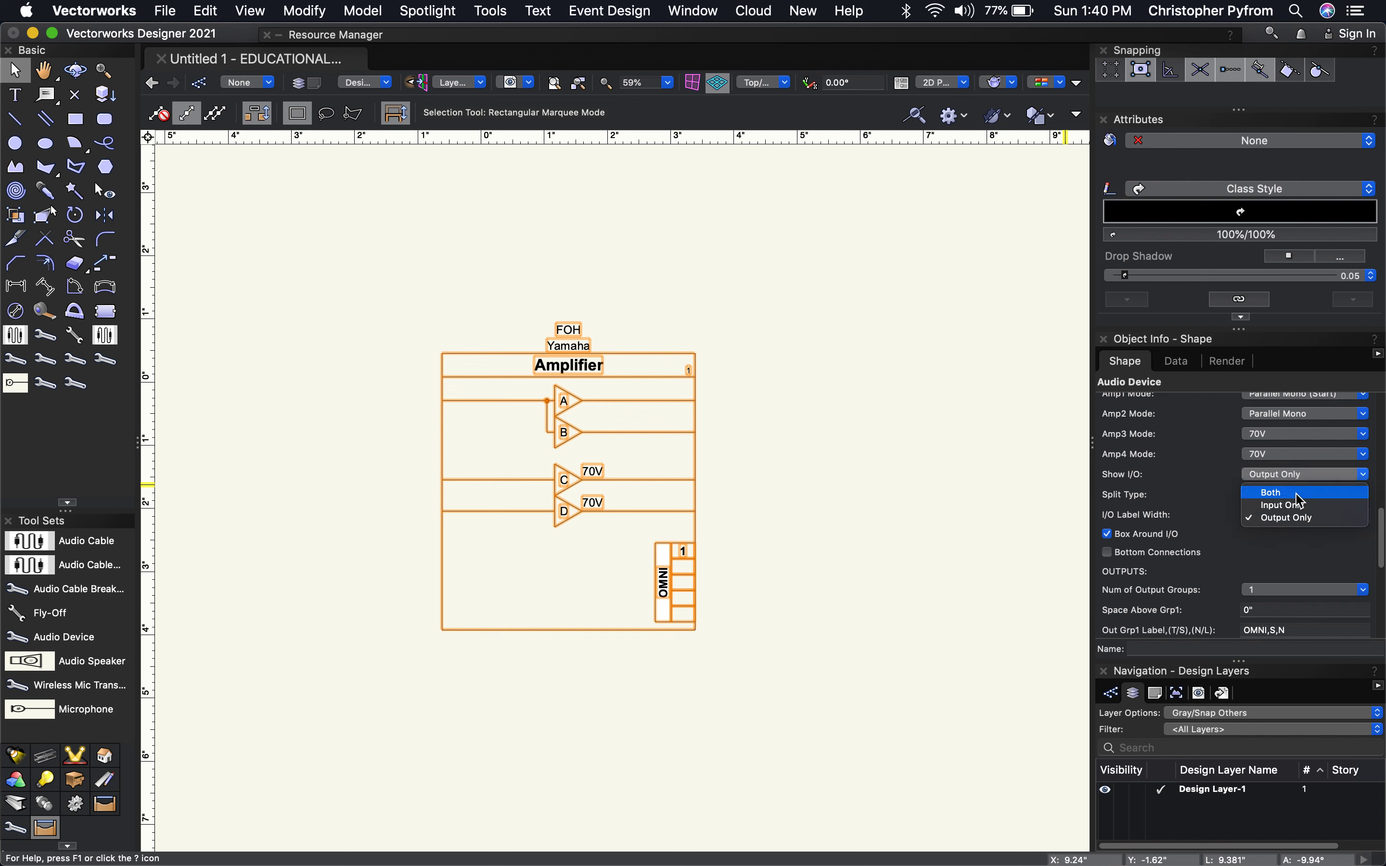
{"action": "left_click", "coordinate": [1298, 496]}
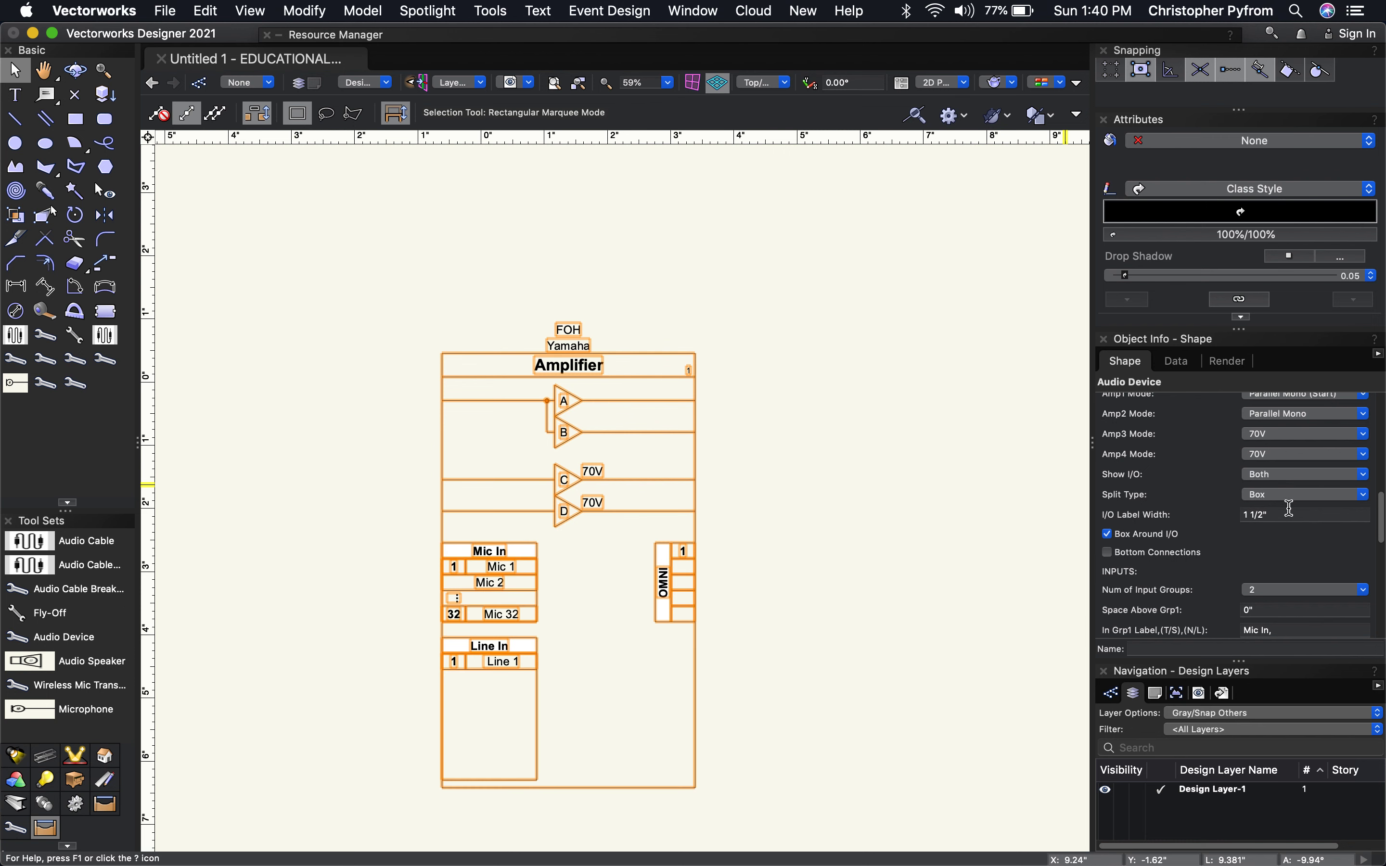
Step: Try the Break Bottom and Curved Bottom split types on the device
{"action": "left_click", "coordinate": [1297, 496]}
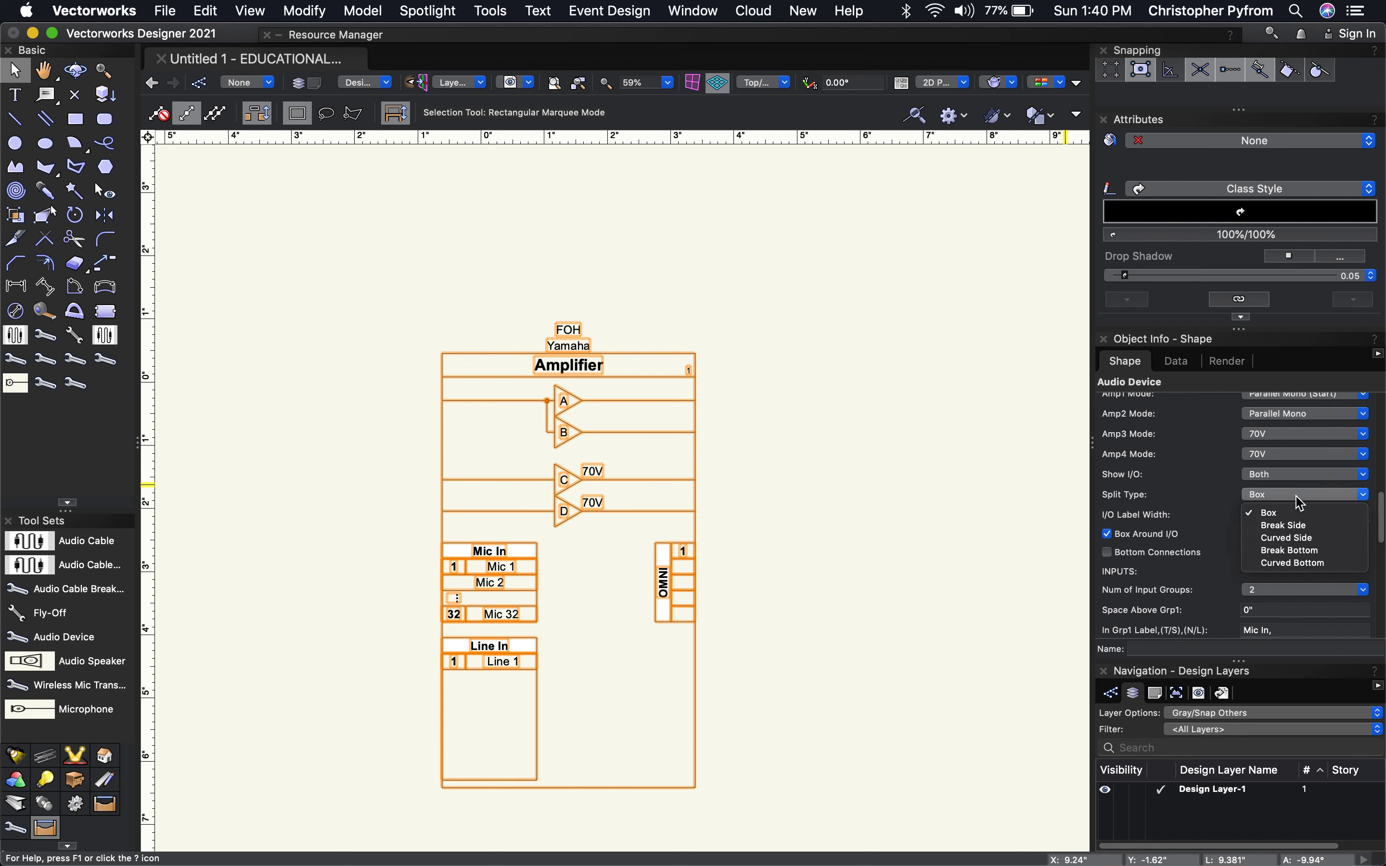
{"action": "left_click", "coordinate": [1314, 551]}
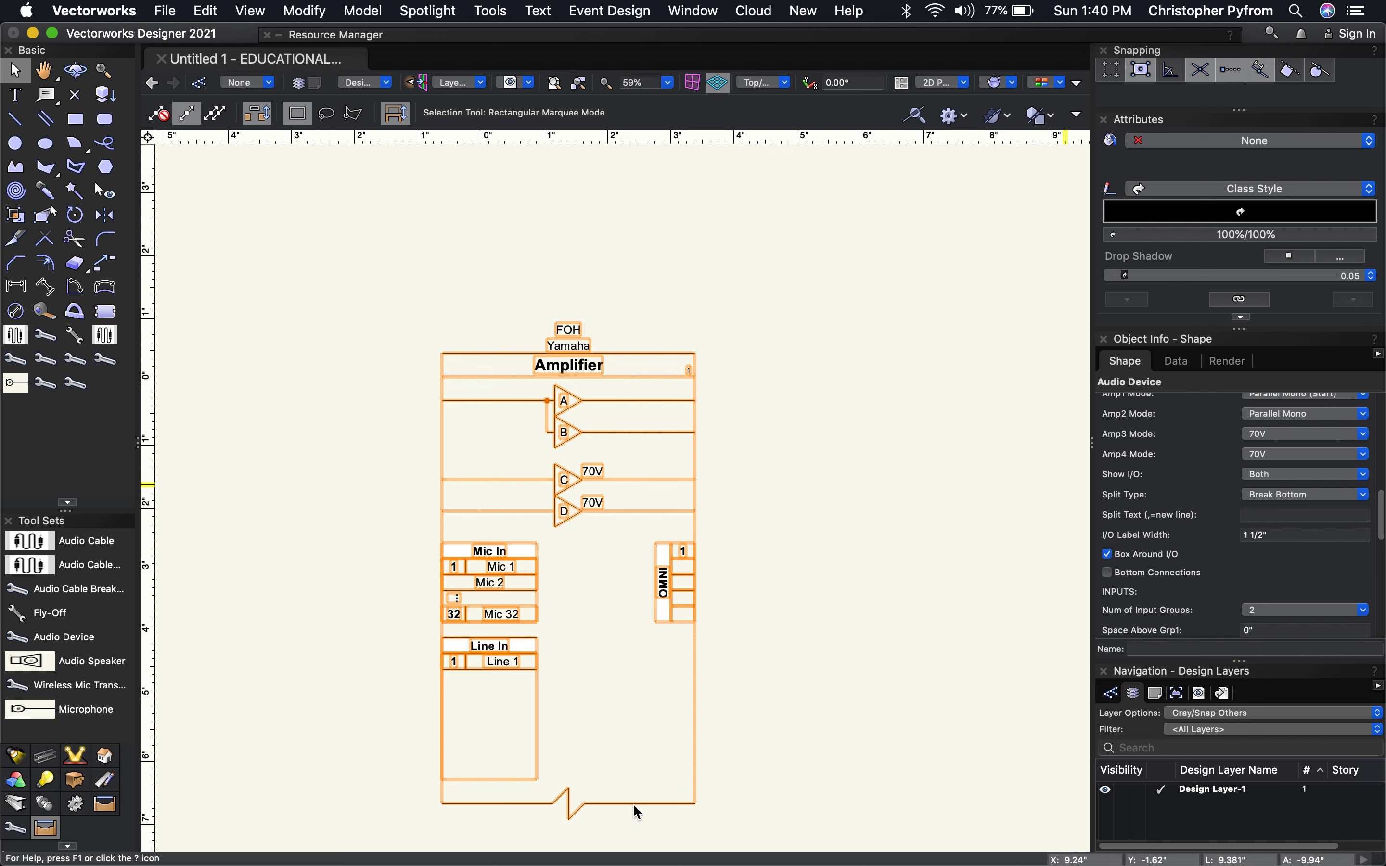
{"action": "left_click", "coordinate": [1330, 502]}
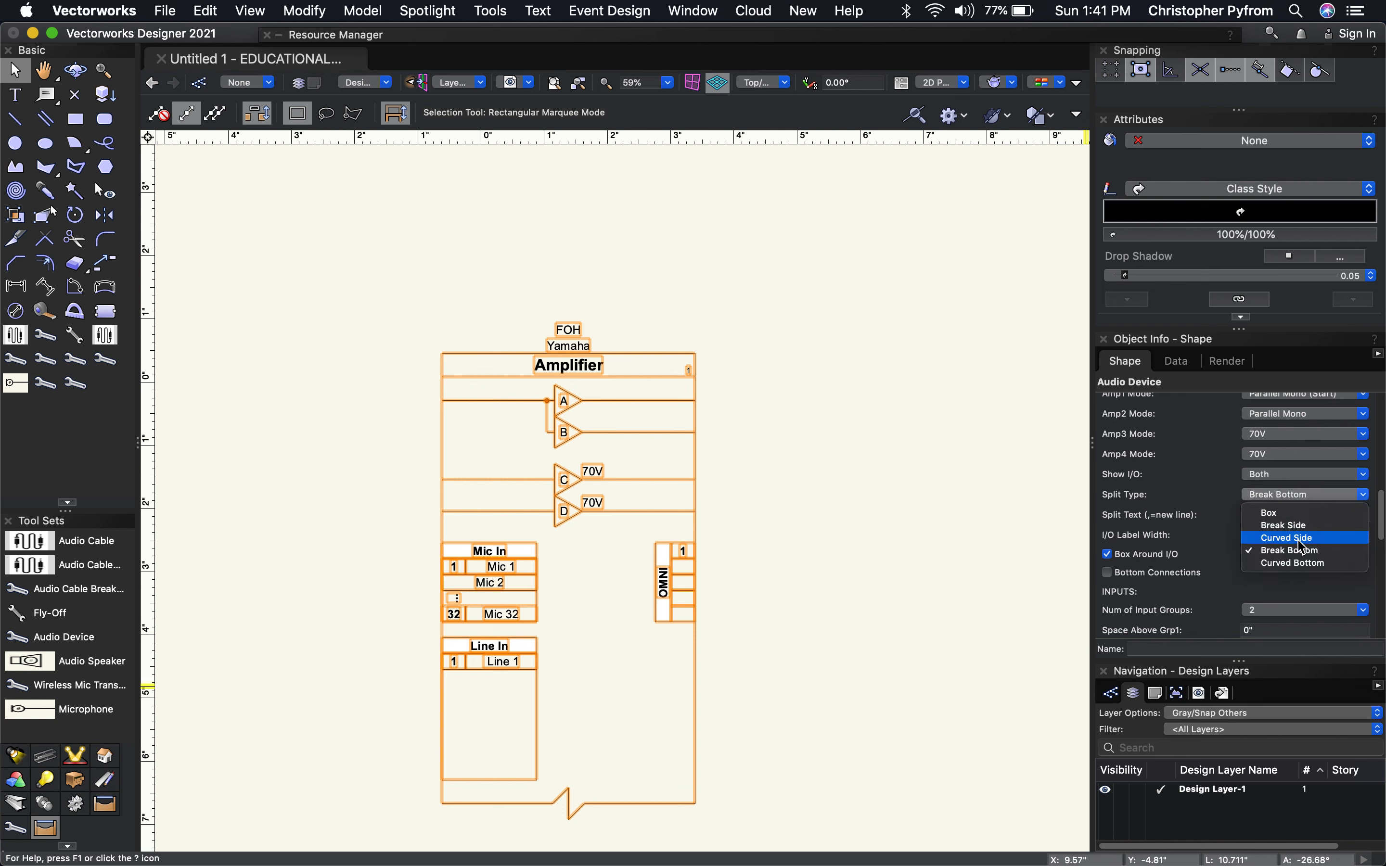
{"action": "left_click", "coordinate": [1296, 566]}
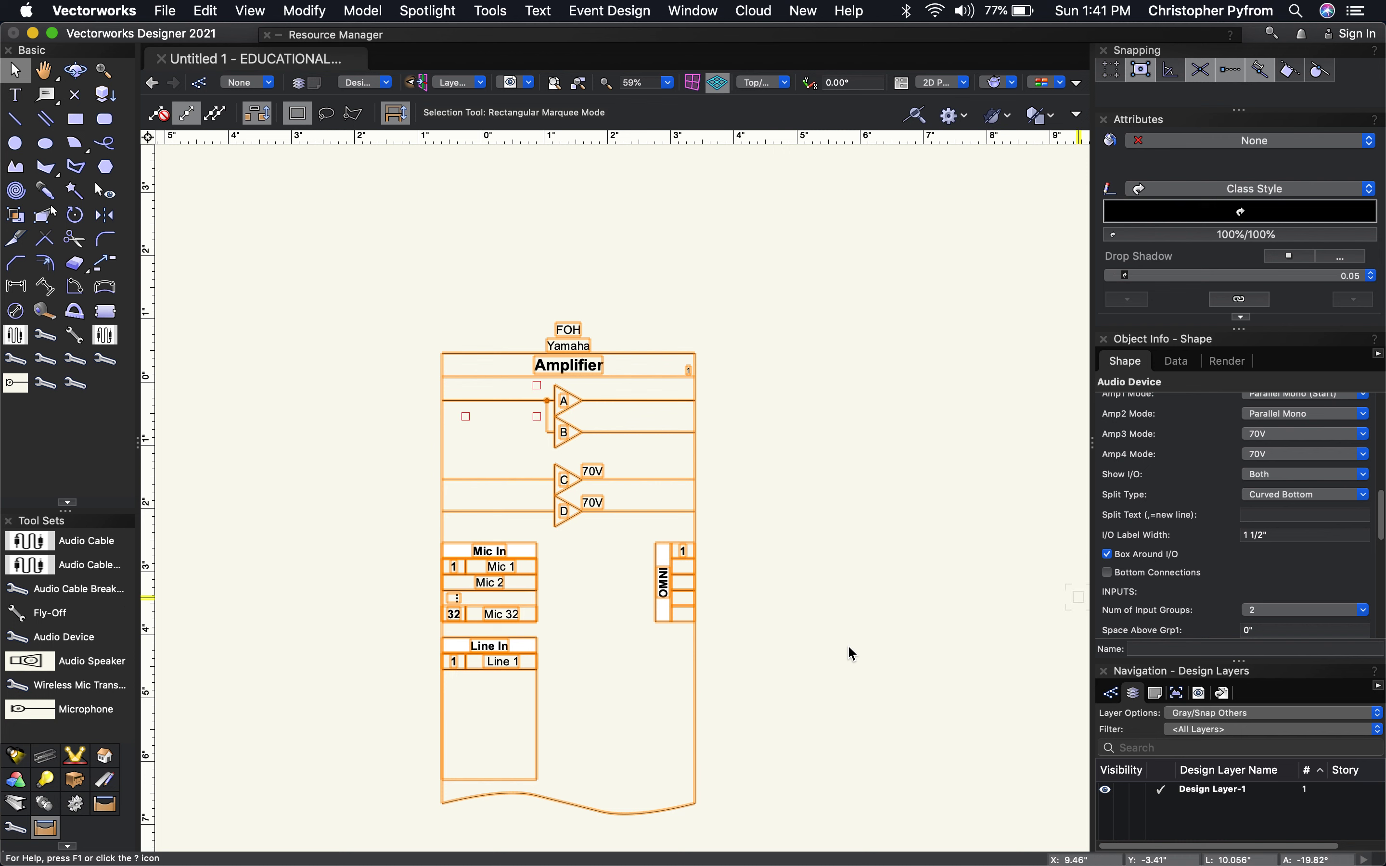
Step: Set the device's split type to Break Side, keeping both inputs and outputs shown
{"action": "scroll", "coordinate": [1195, 468], "scroll_direction": "up", "scroll_amount": 2}
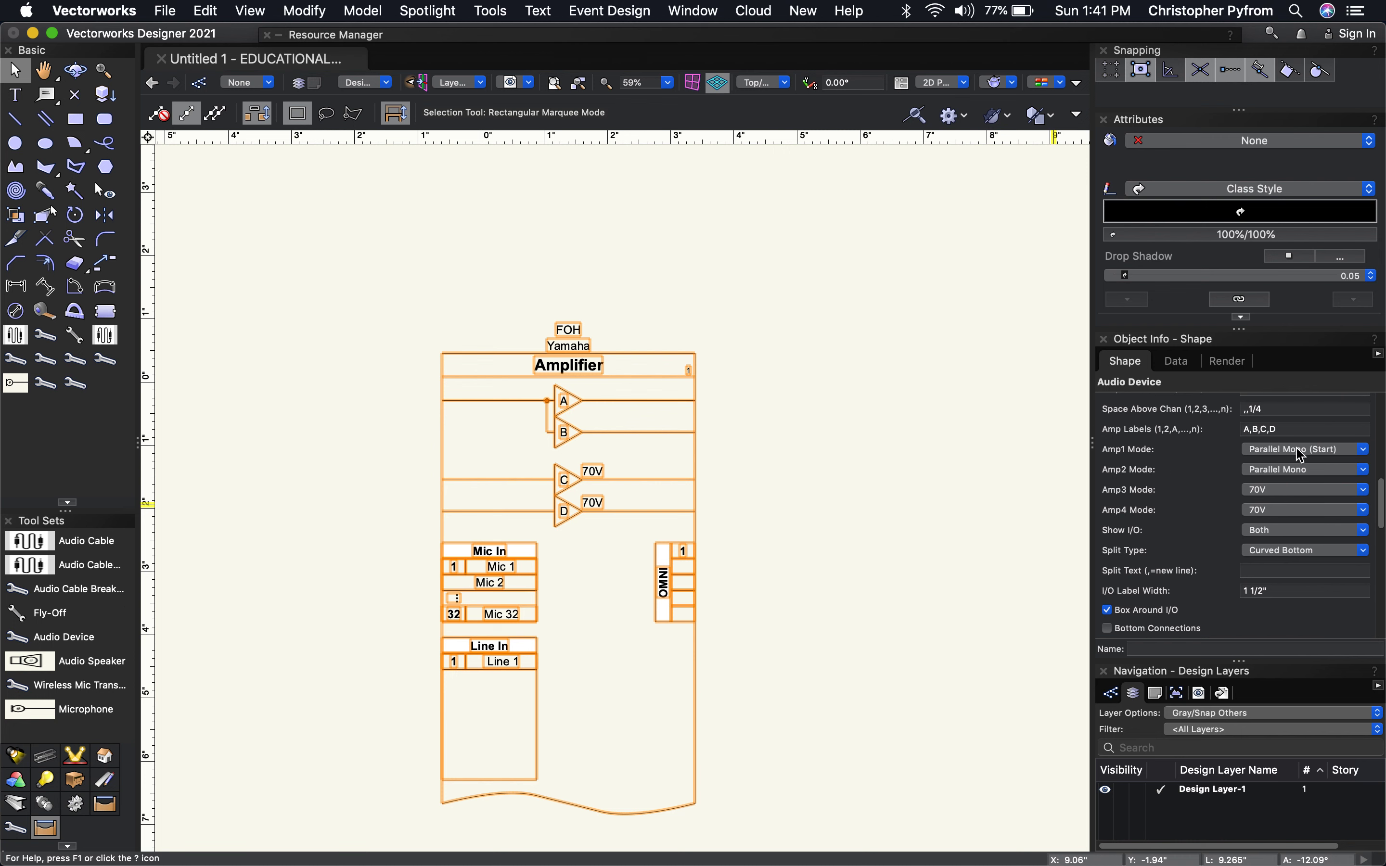
{"action": "scroll", "coordinate": [1302, 455], "scroll_direction": "down", "scroll_amount": 2}
{"action": "left_click", "coordinate": [1289, 479]}
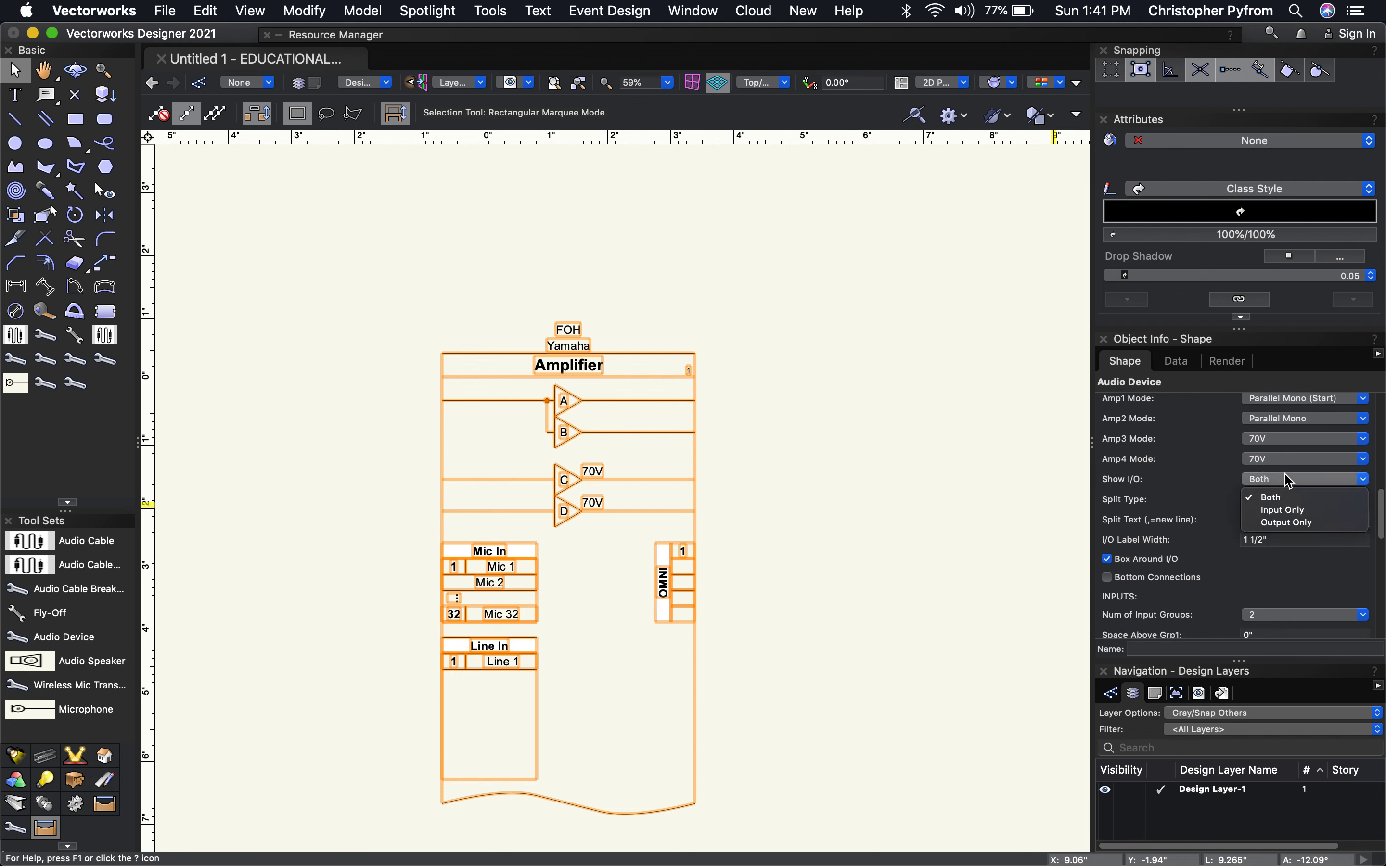
{"action": "left_click", "coordinate": [1205, 485]}
{"action": "left_click", "coordinate": [1321, 501]}
{"action": "left_click", "coordinate": [1296, 531]}
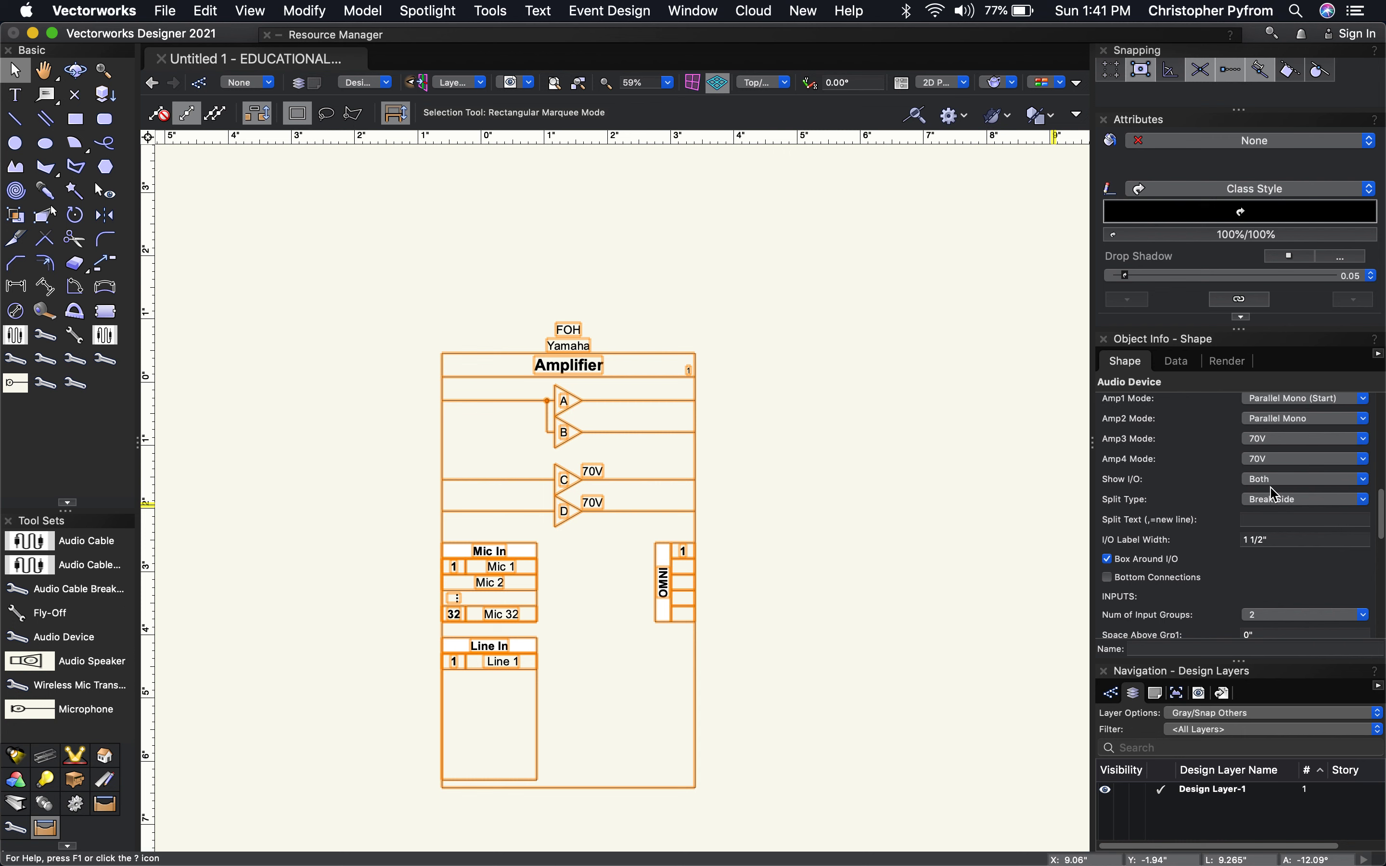
Step: Try showing only the device's inputs and only its outputs with the Break Side split type
{"action": "left_click", "coordinate": [1289, 482]}
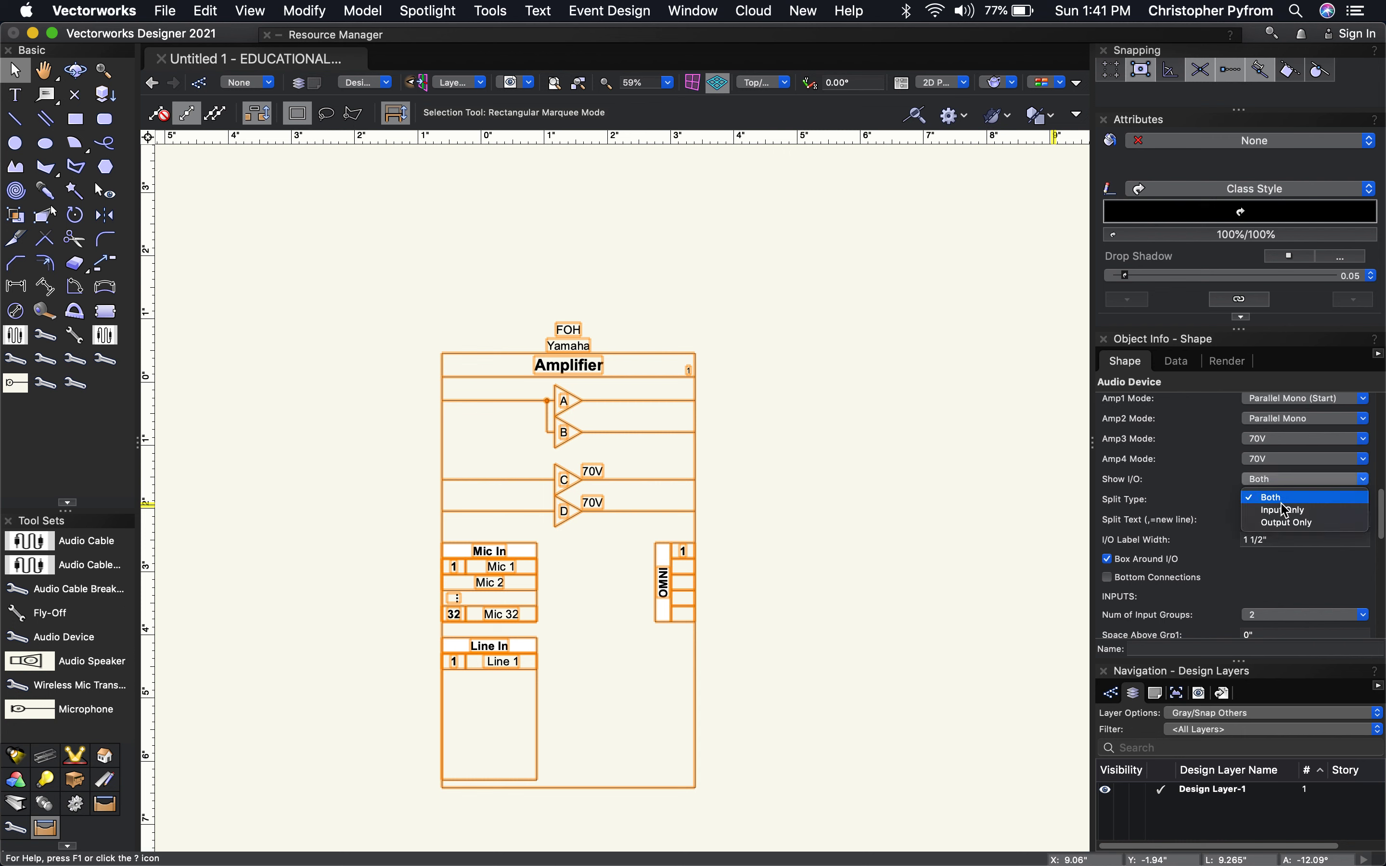
{"action": "left_click", "coordinate": [1283, 511]}
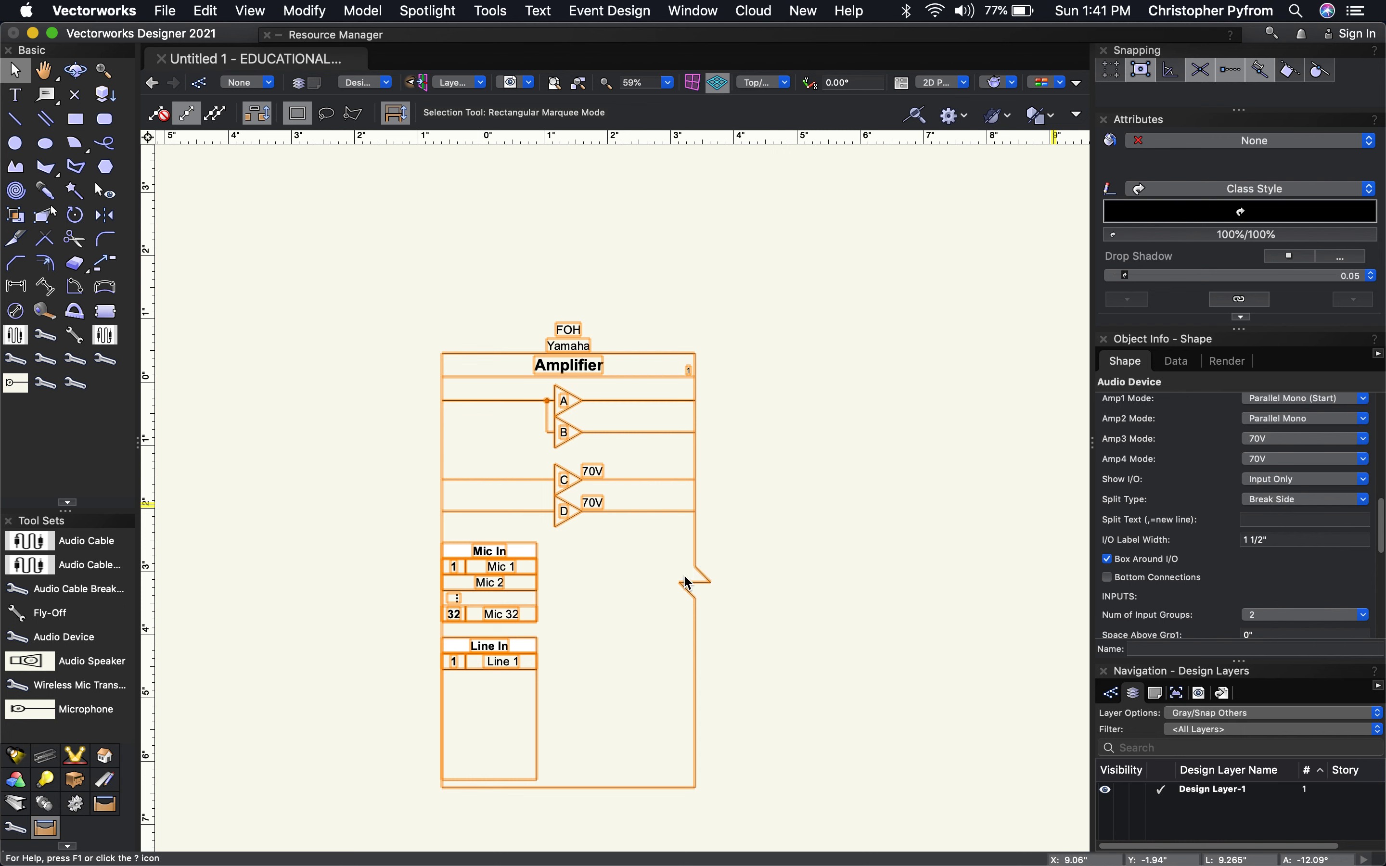
{"action": "left_click", "coordinate": [1312, 487]}
{"action": "left_click", "coordinate": [1283, 523]}
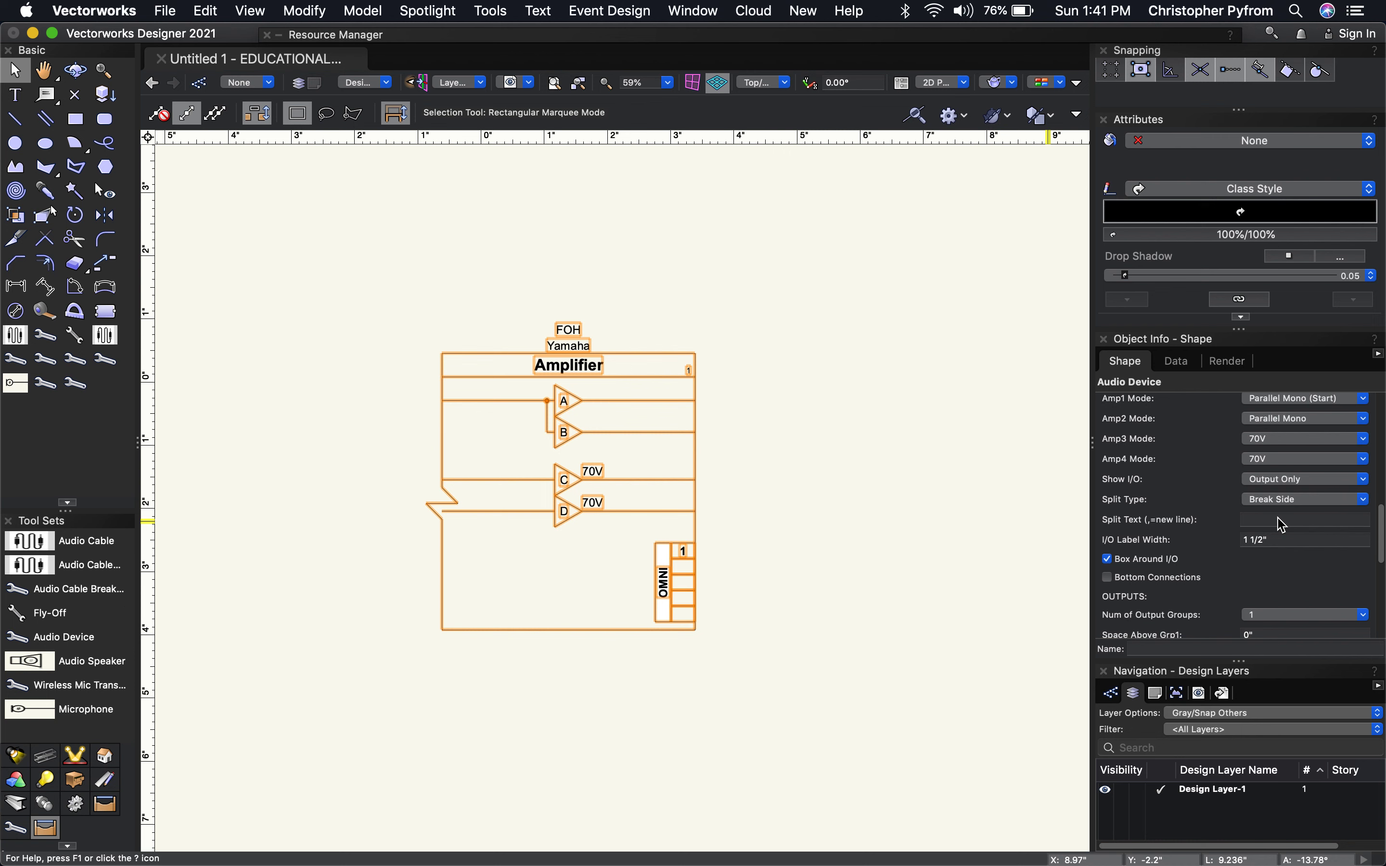
Step: Try the Curved Side split type, and set the device to show Input Only with a Curved Bottom split
{"action": "left_click", "coordinate": [1289, 497]}
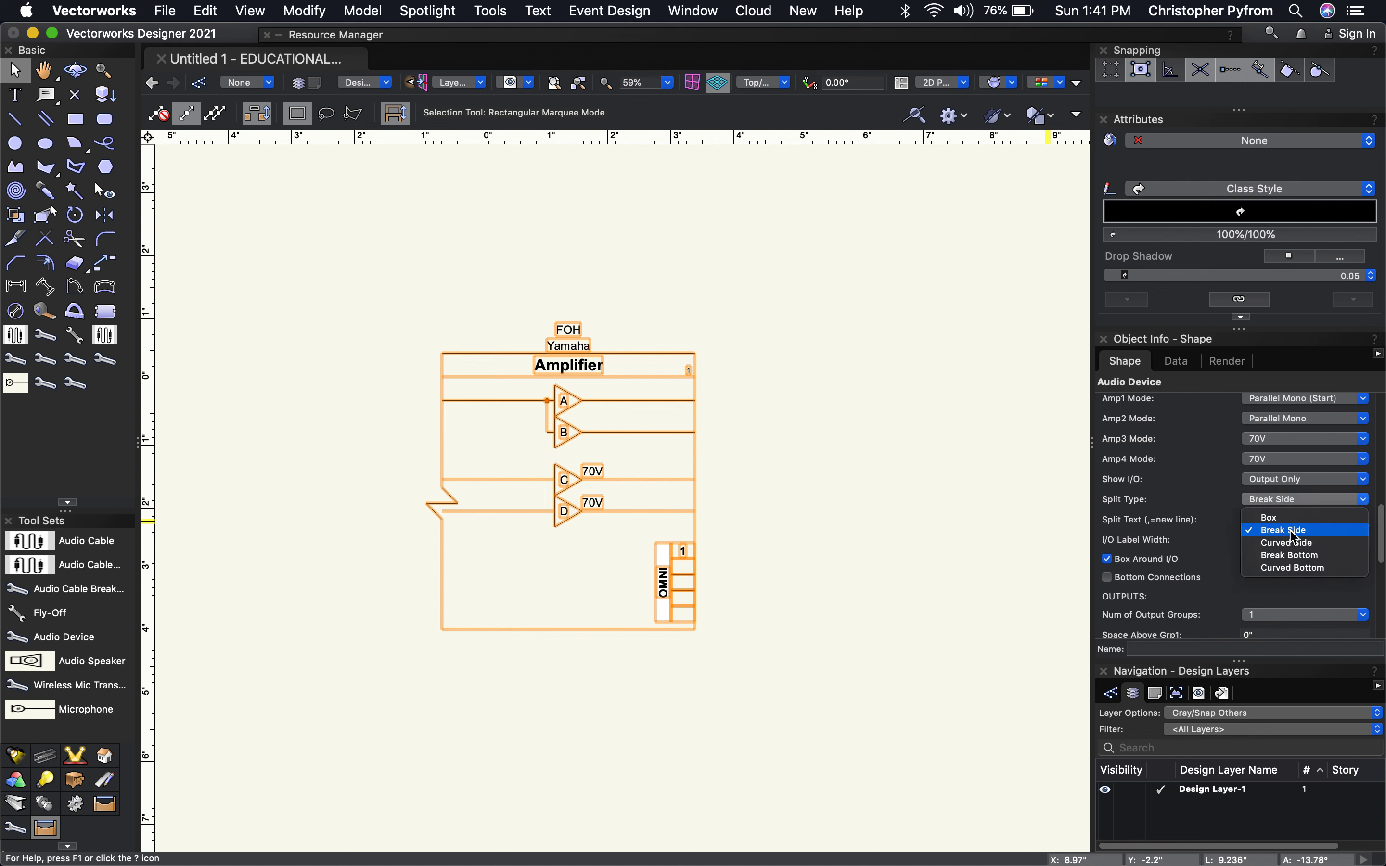
{"action": "left_click", "coordinate": [1282, 492]}
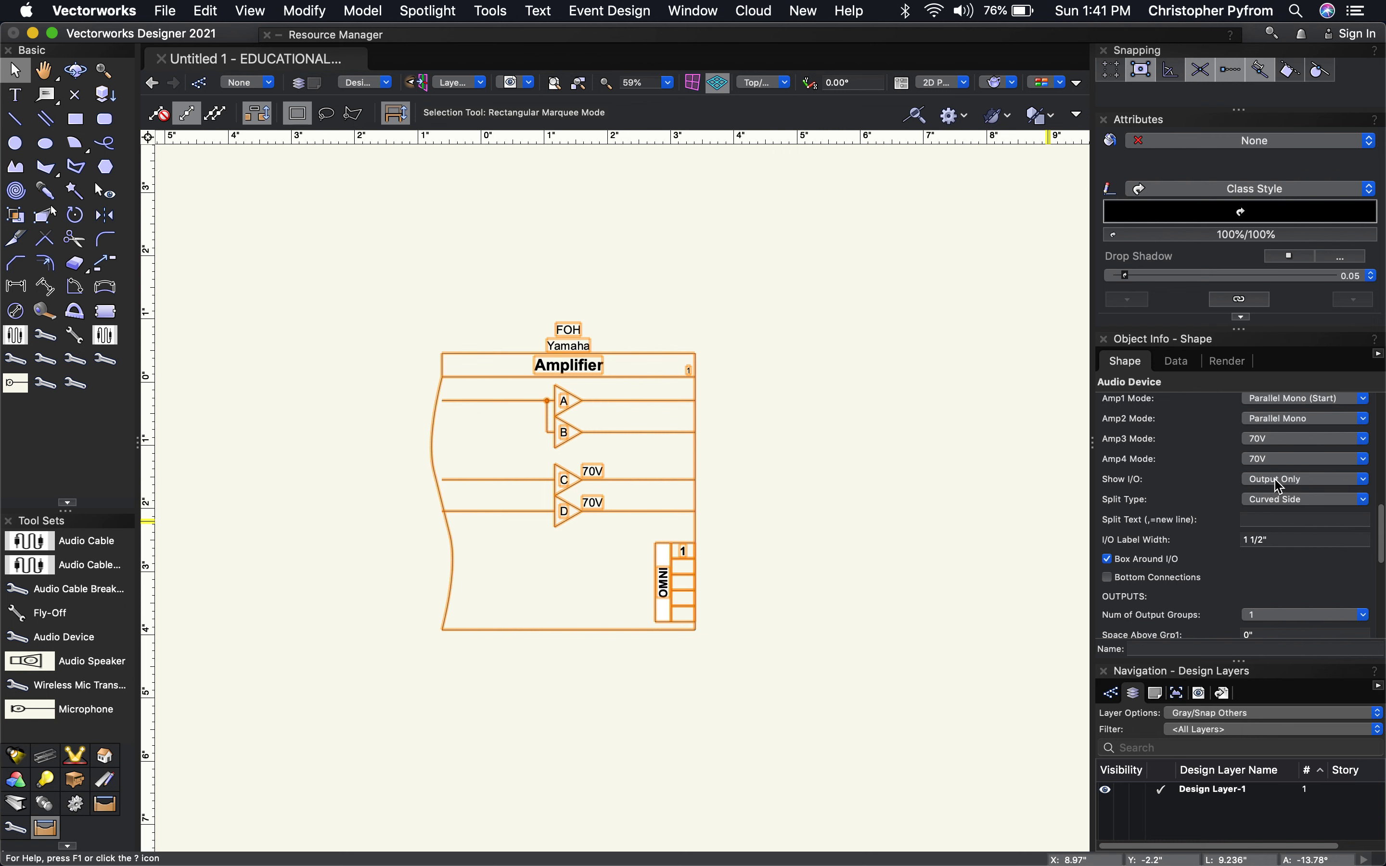
{"action": "left_click", "coordinate": [1281, 486]}
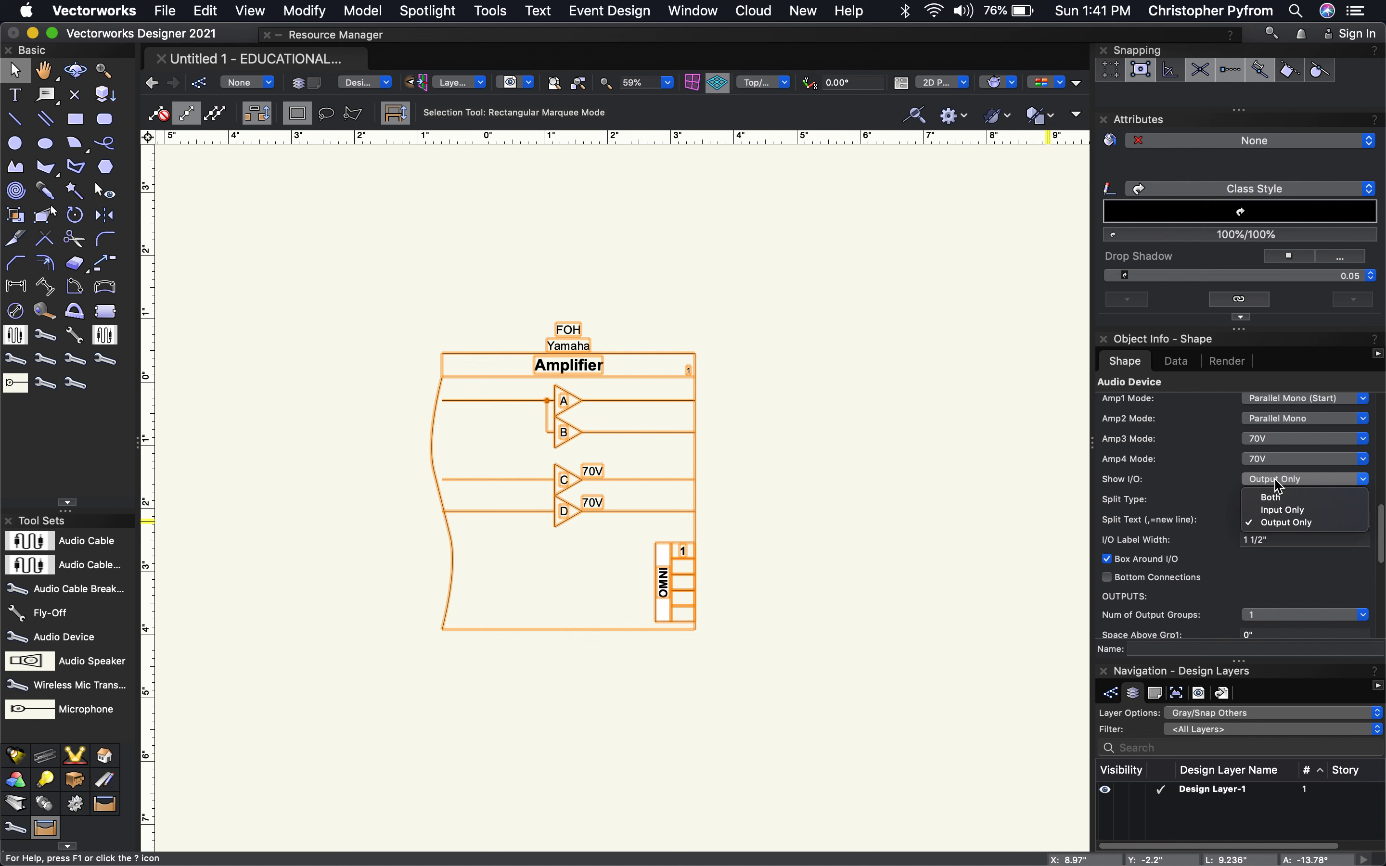
{"action": "left_click", "coordinate": [1284, 510]}
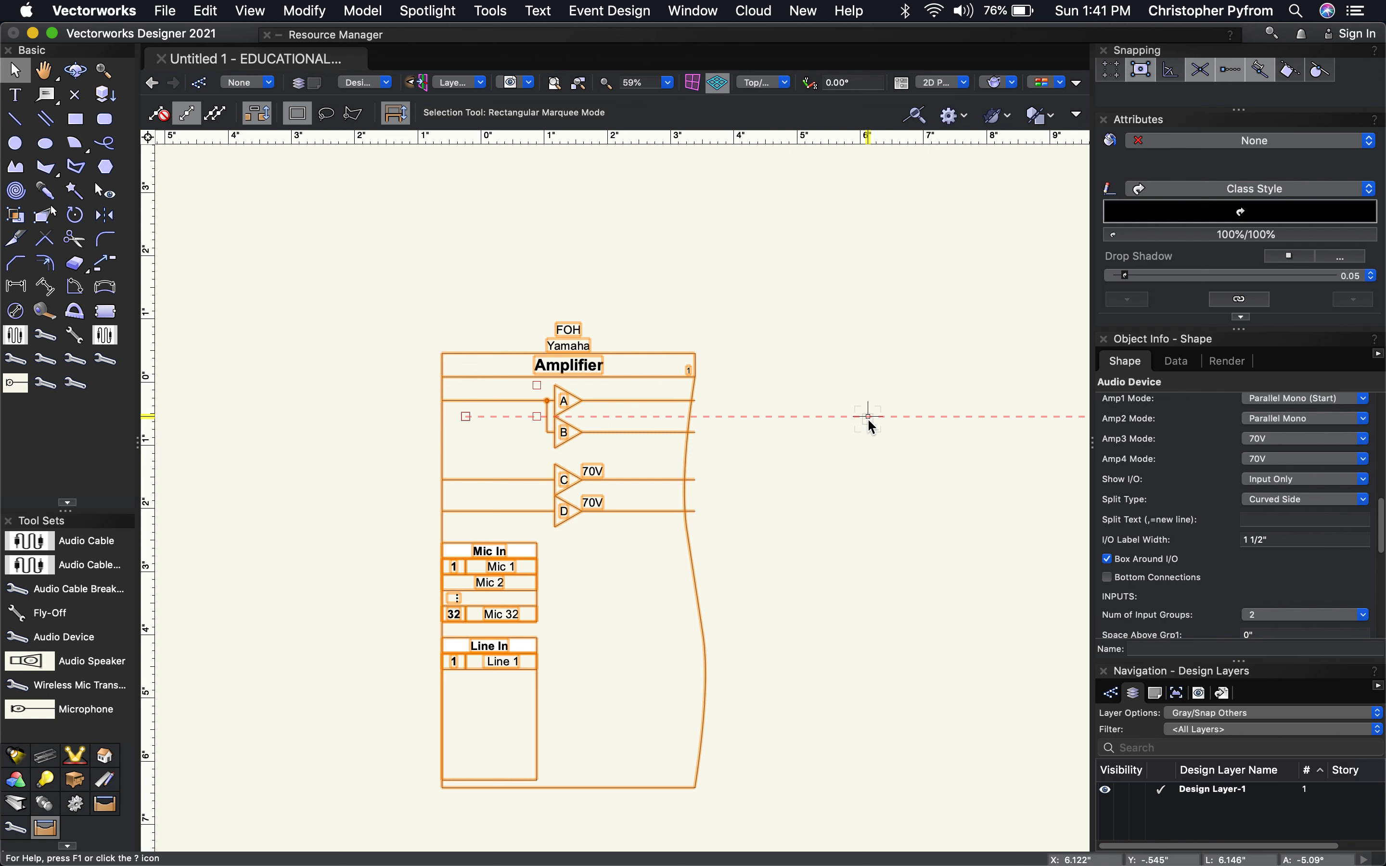
{"action": "left_click", "coordinate": [1292, 501]}
{"action": "left_click", "coordinate": [1293, 566]}
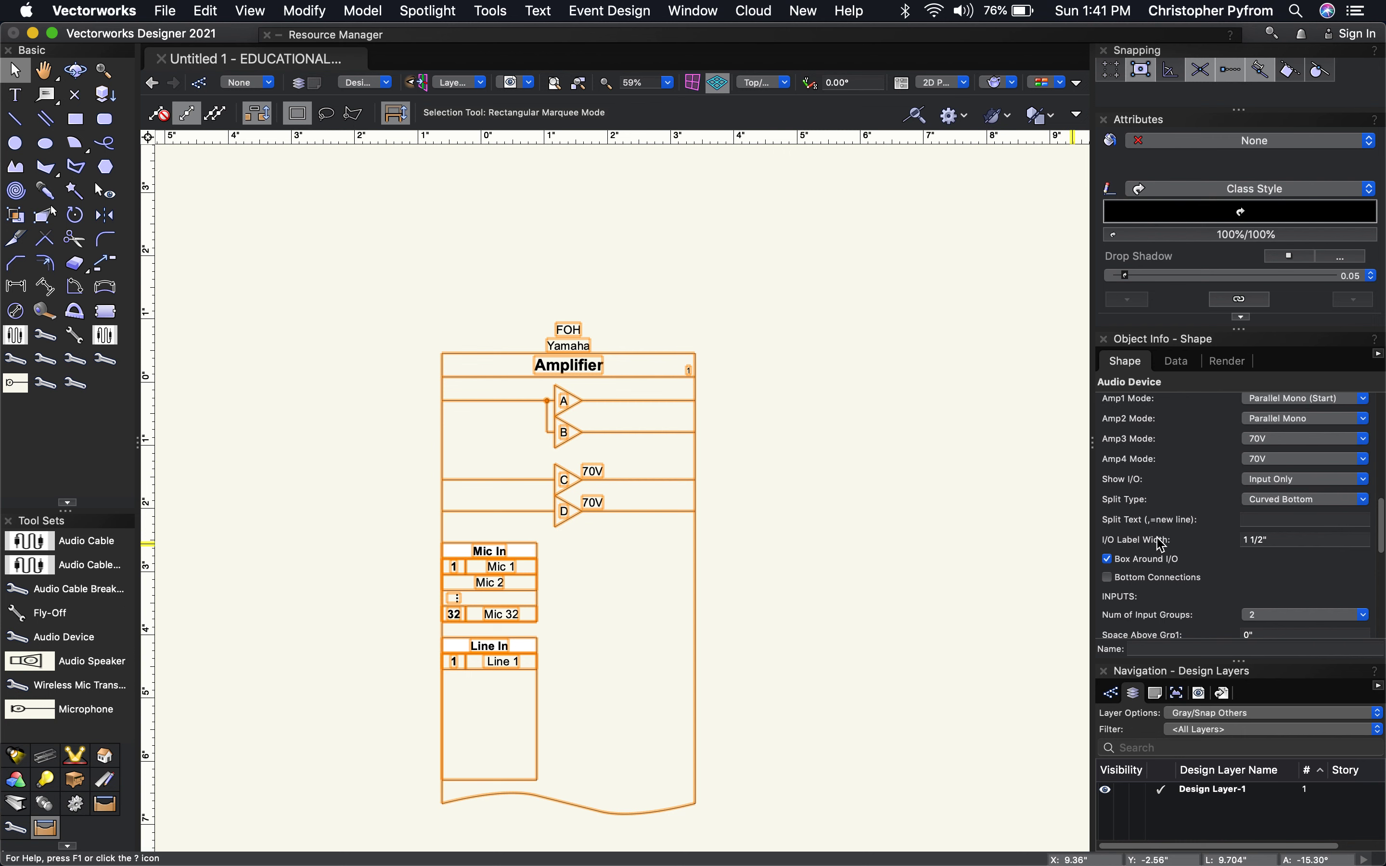
Step: Enable bottom connections on the audio device
{"action": "scroll", "coordinate": [1158, 537], "scroll_direction": "down", "scroll_amount": 4}
{"action": "scroll", "coordinate": [1160, 544], "scroll_direction": "down", "scroll_amount": 5}
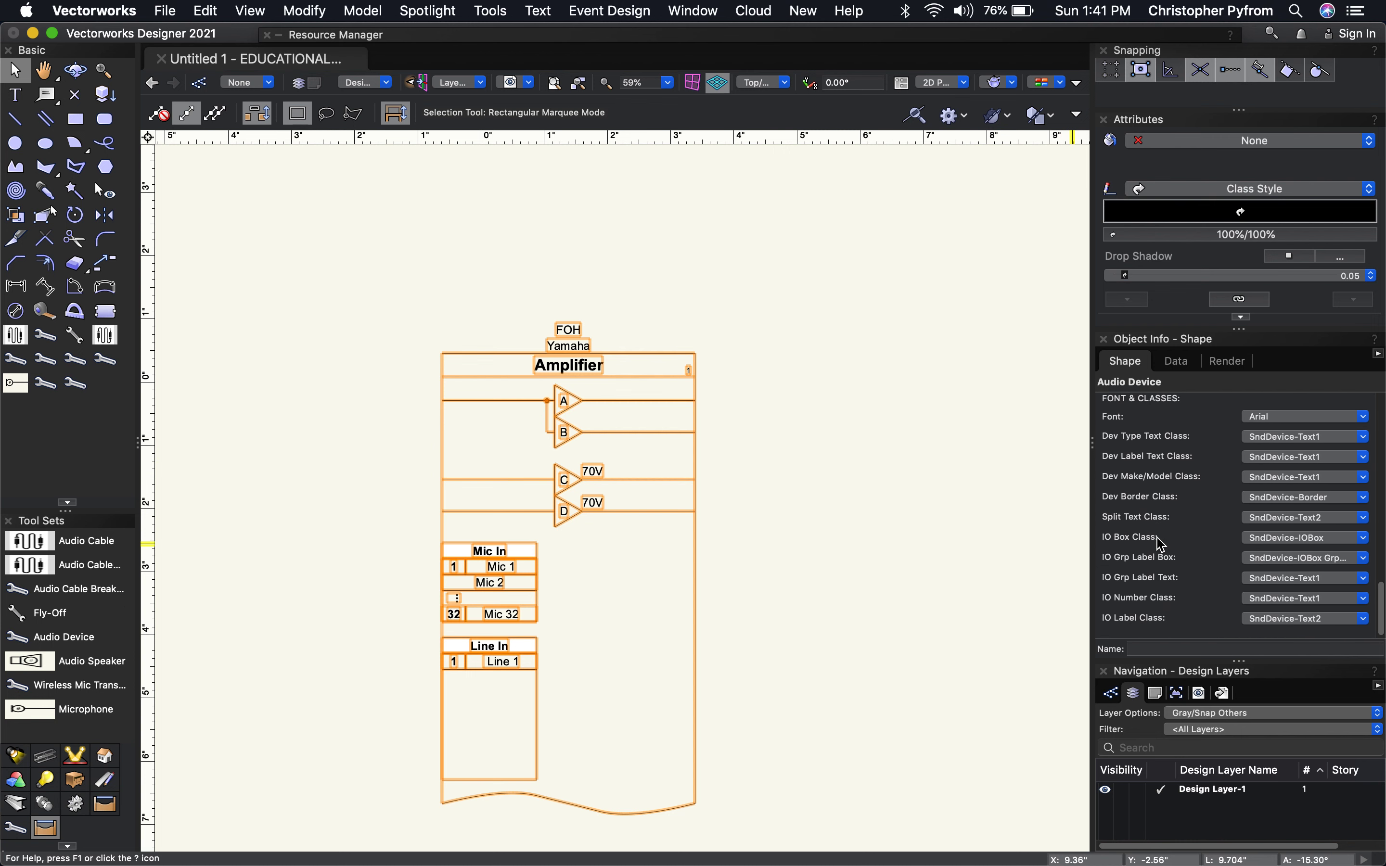
{"action": "scroll", "coordinate": [1163, 544], "scroll_direction": "up", "scroll_amount": 8}
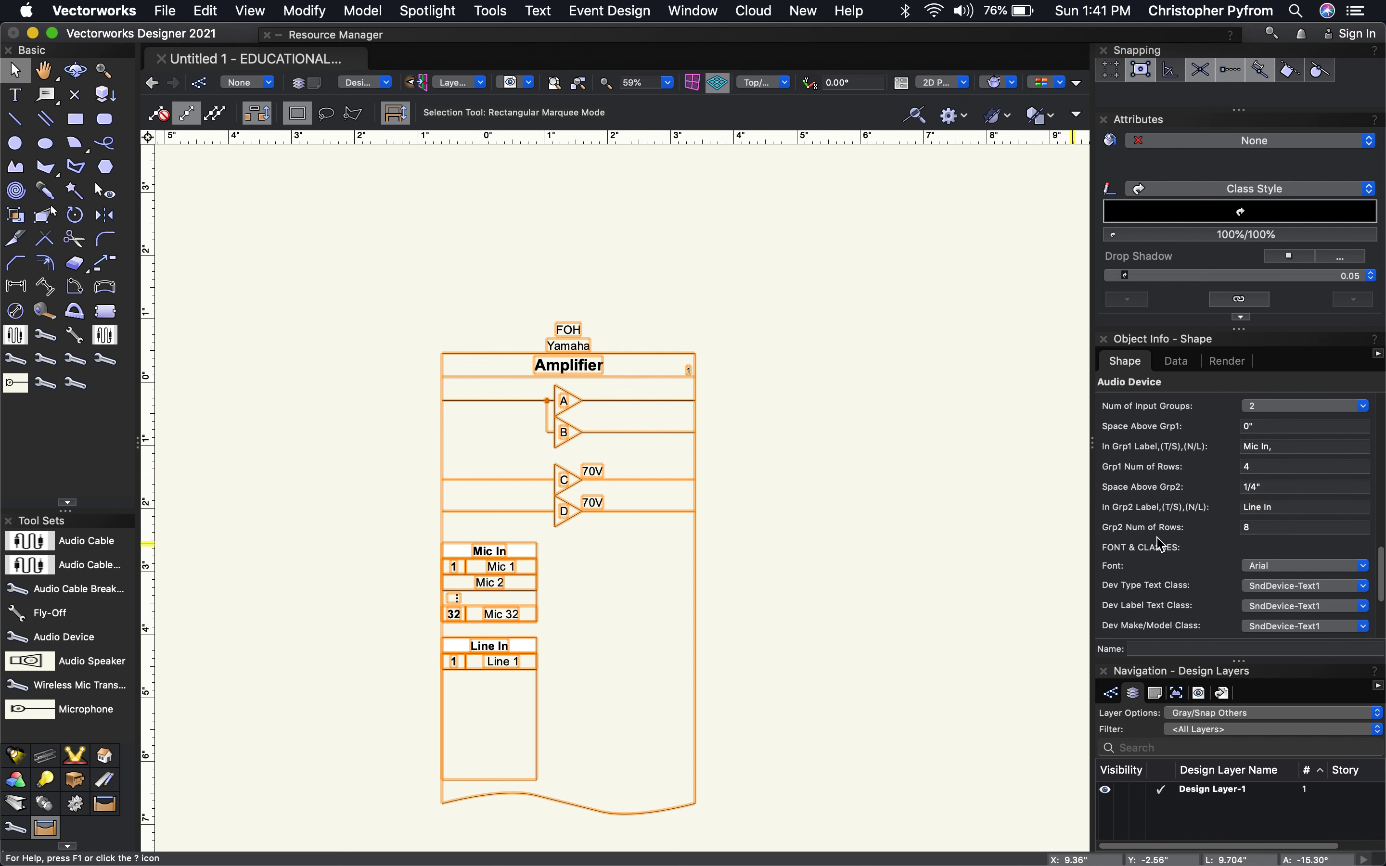
{"action": "scroll", "coordinate": [1160, 546], "scroll_direction": "up", "scroll_amount": 1}
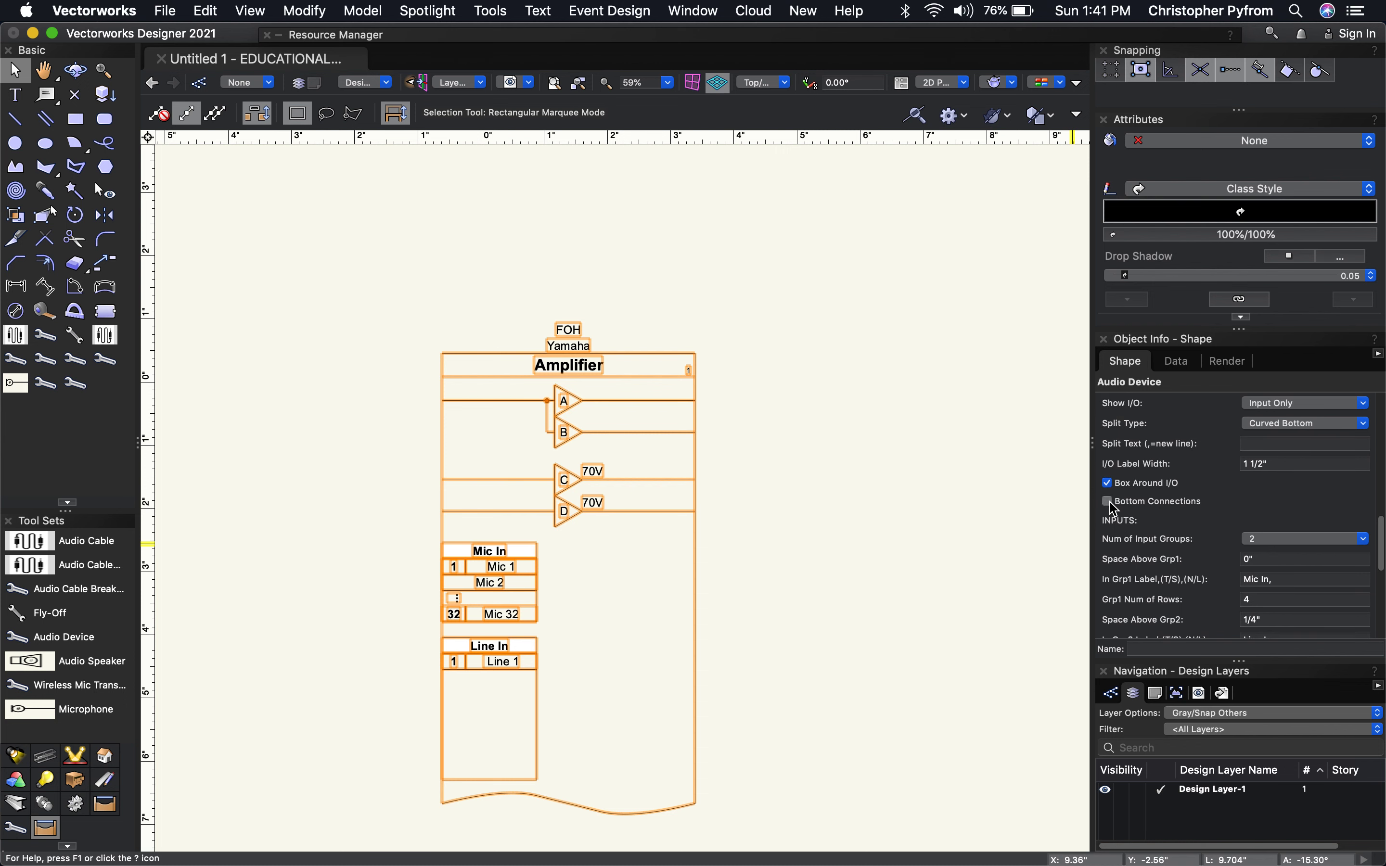
{"action": "left_click", "coordinate": [1109, 502]}
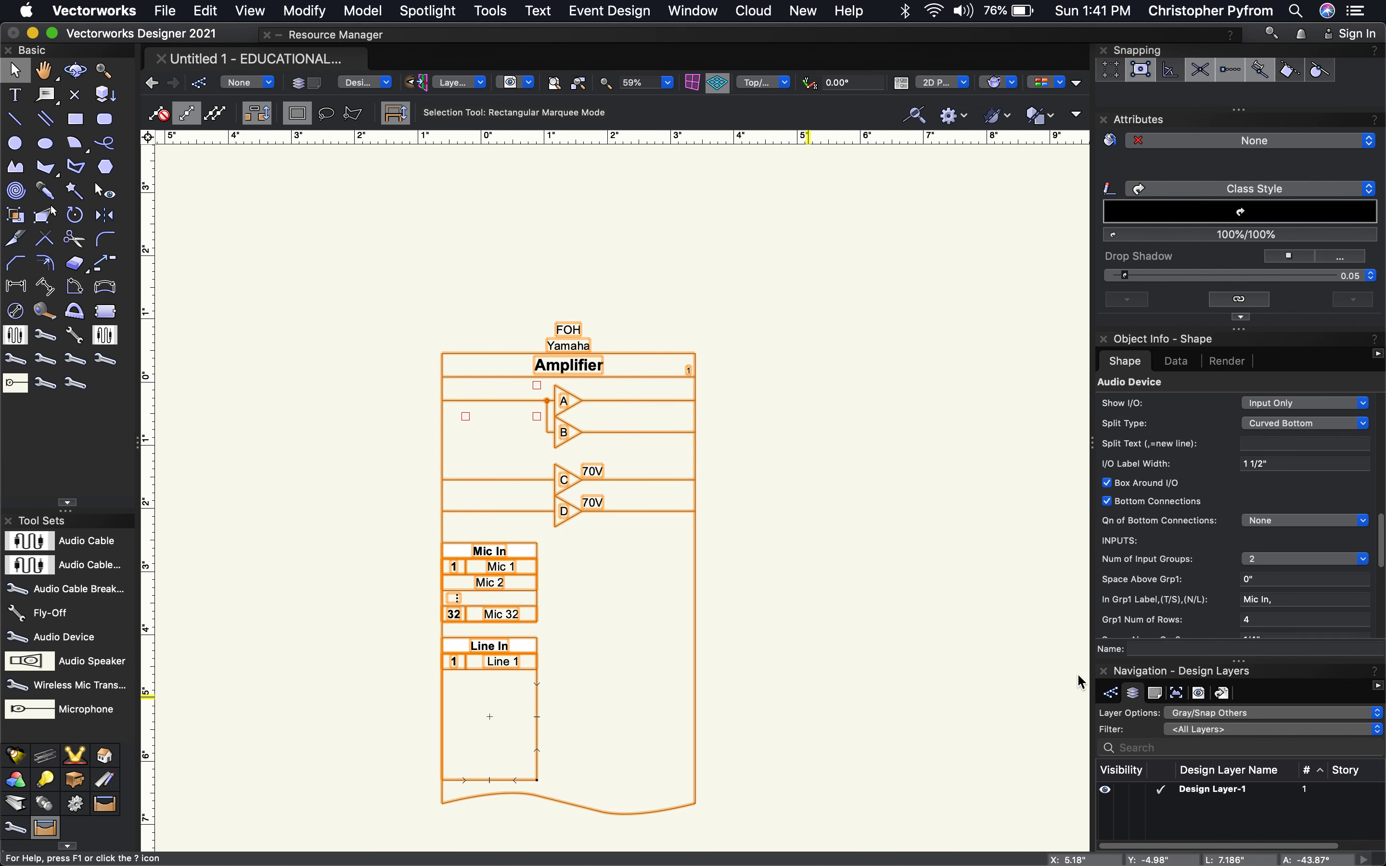
Step: Set the quantity of bottom connections to 2 and label them Ethernet and Control
{"action": "scroll", "coordinate": [1236, 490], "scroll_direction": "down", "scroll_amount": 2}
{"action": "scroll", "coordinate": [1235, 490], "scroll_direction": "down", "scroll_amount": 2}
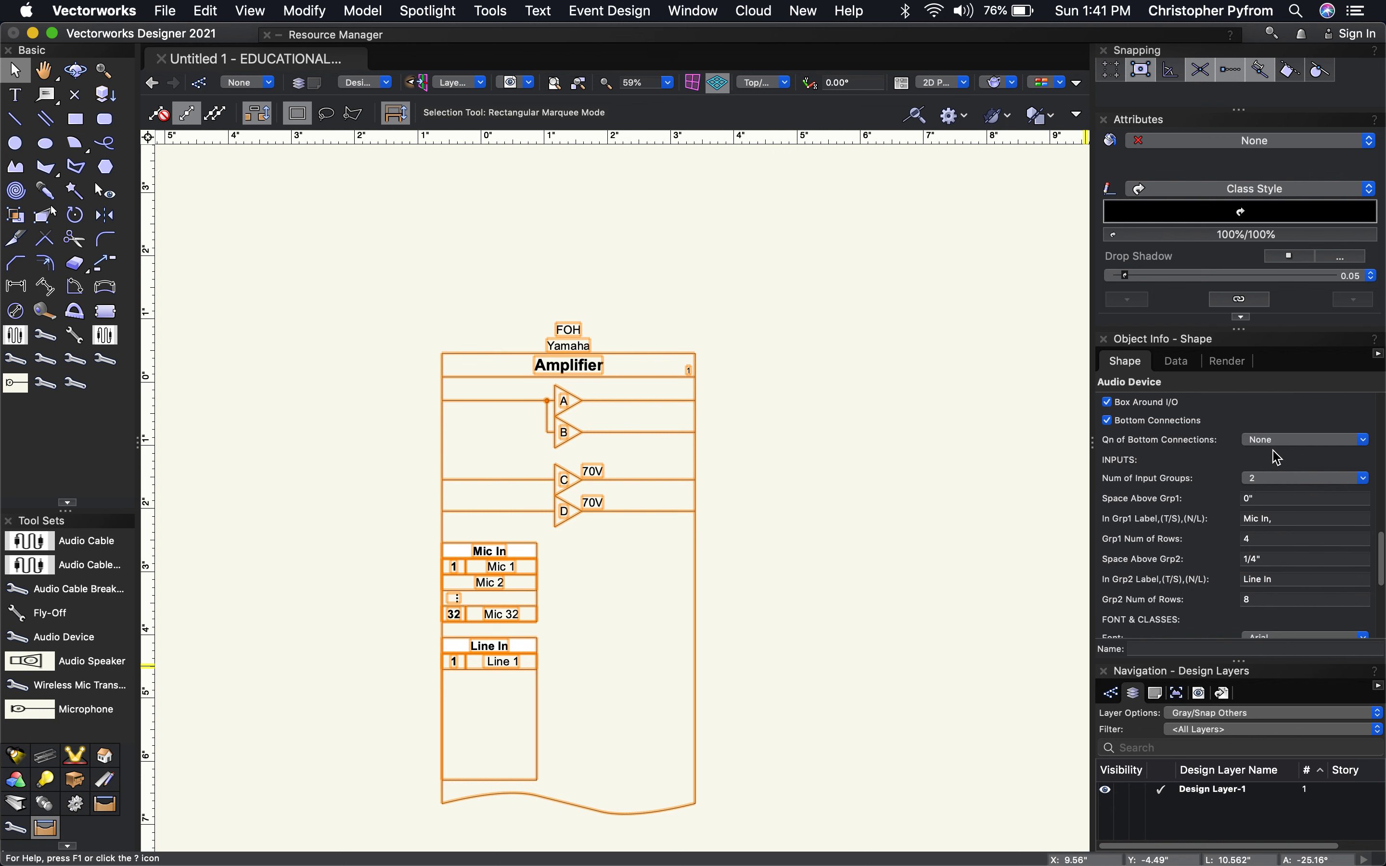
{"action": "left_click", "coordinate": [1296, 442]}
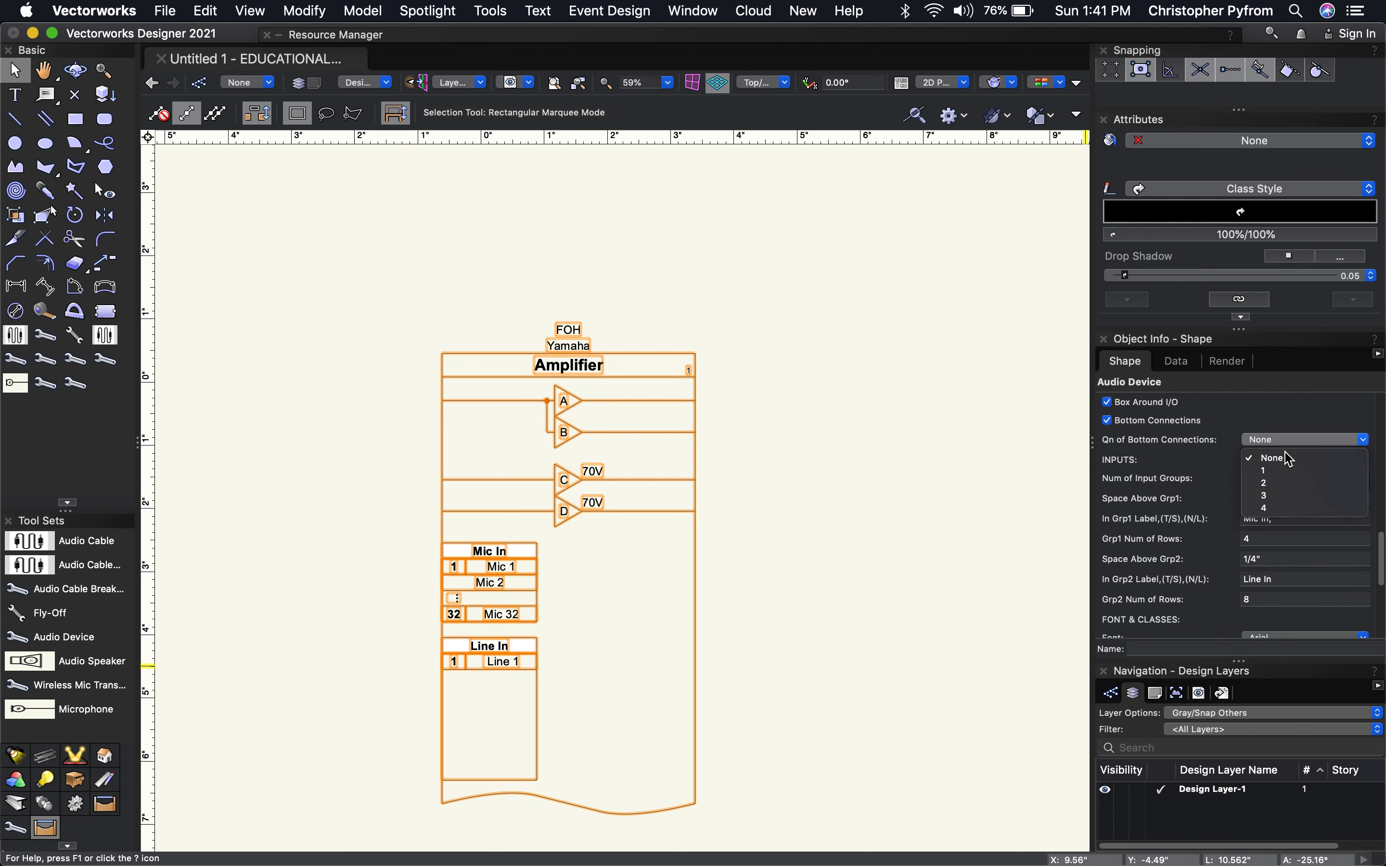
{"action": "left_click", "coordinate": [1283, 483]}
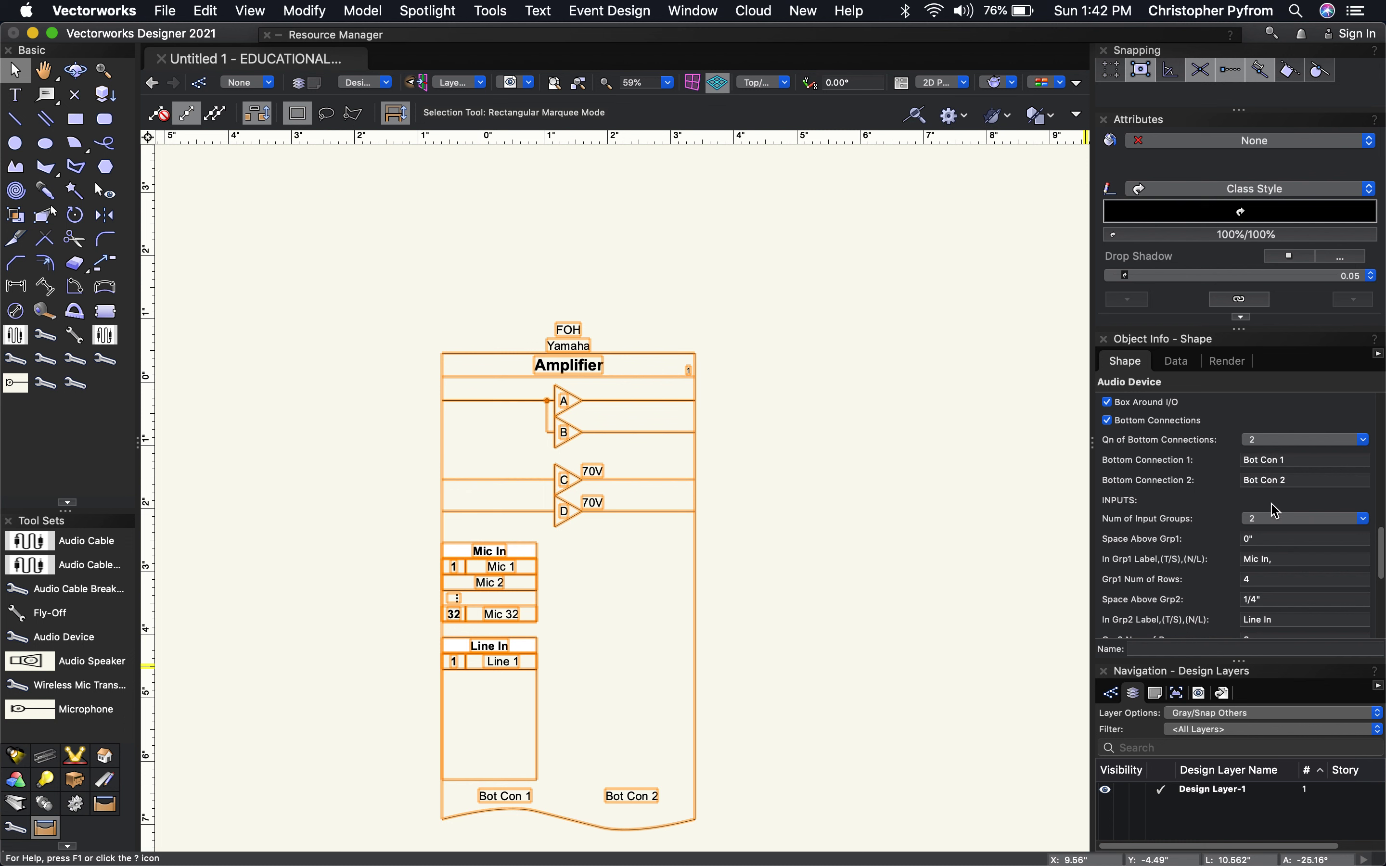
{"action": "left_click", "coordinate": [1303, 460]}
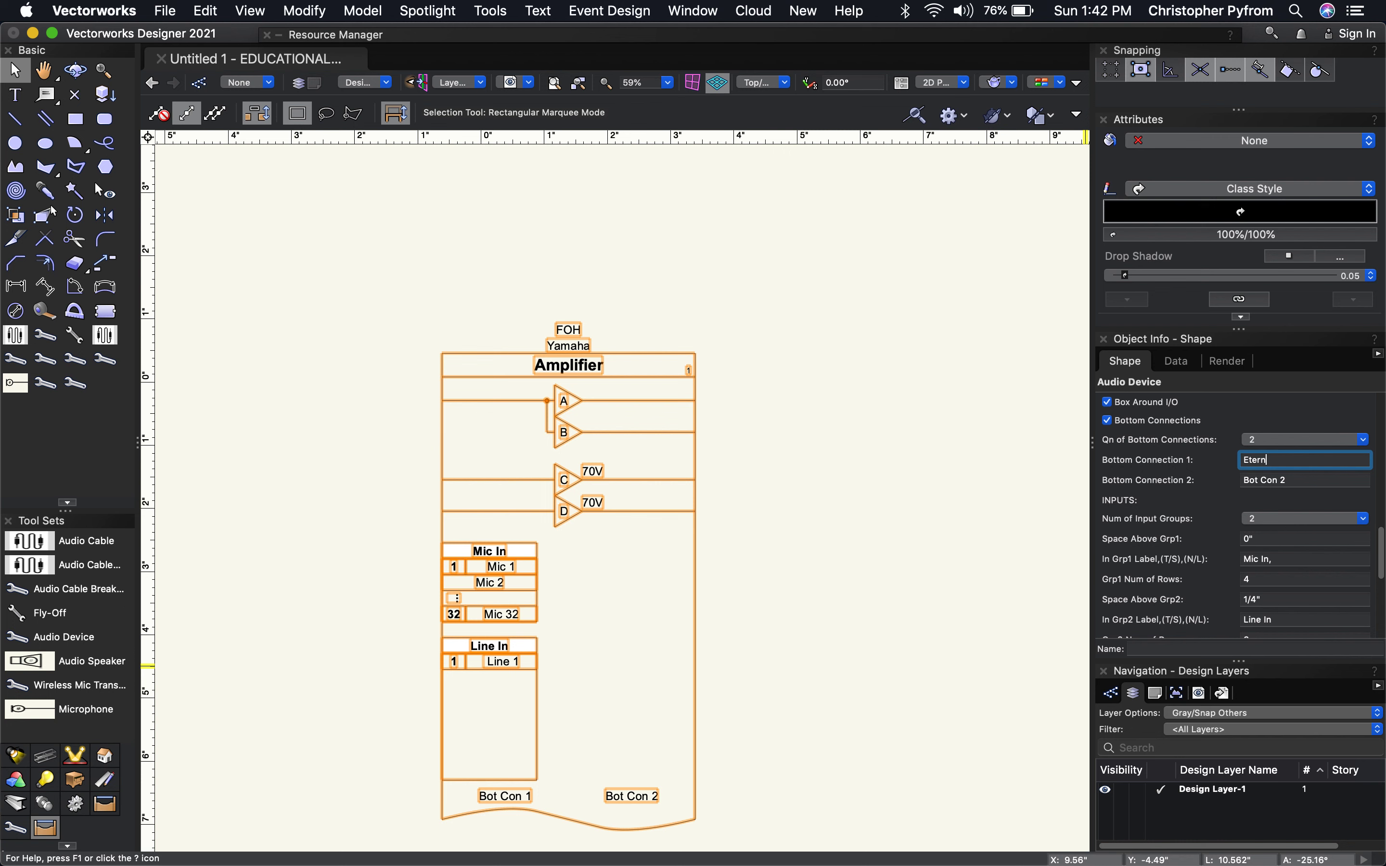
{"action": "key", "text": "Return"}
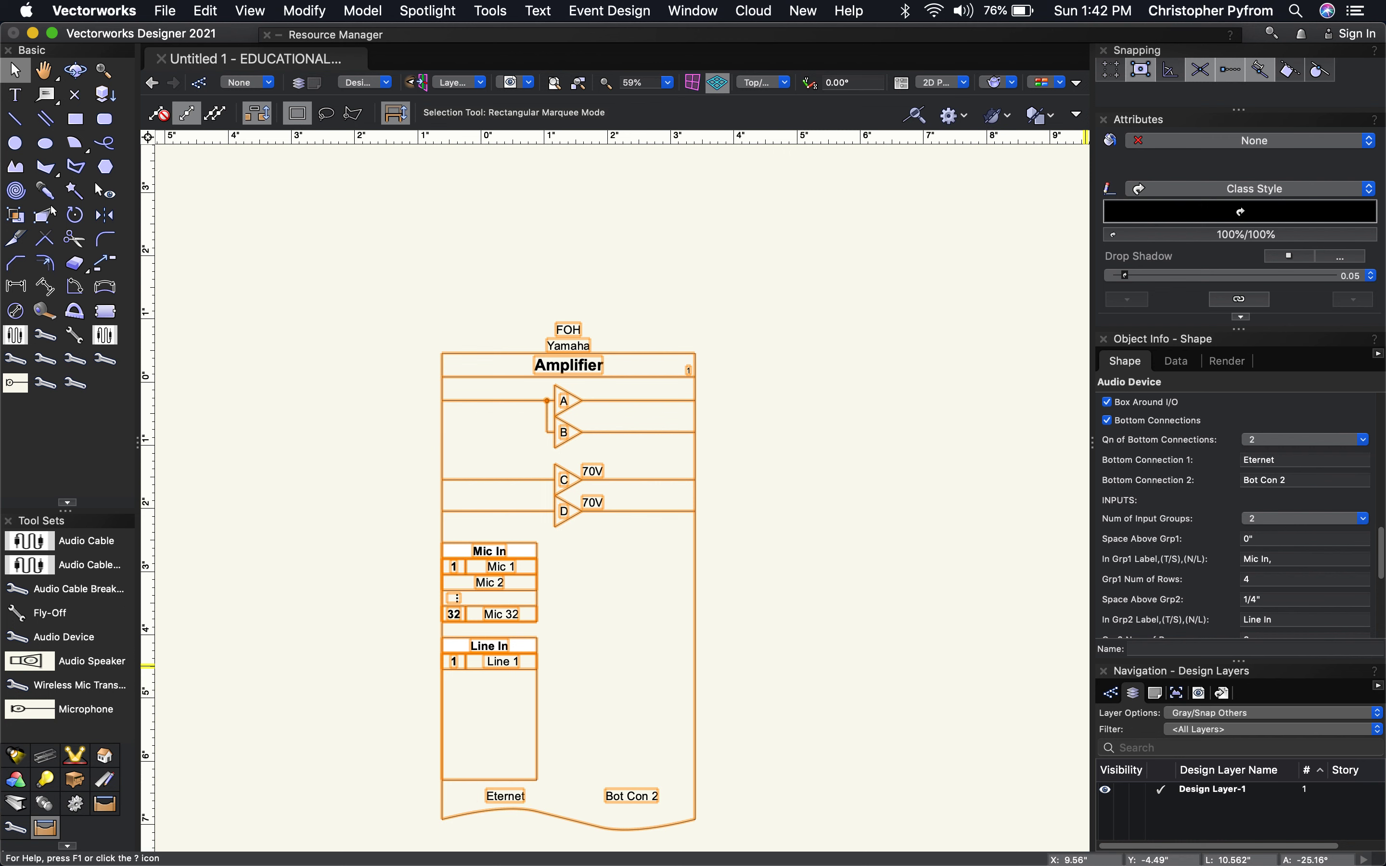
{"action": "left_click", "coordinate": [1291, 459]}
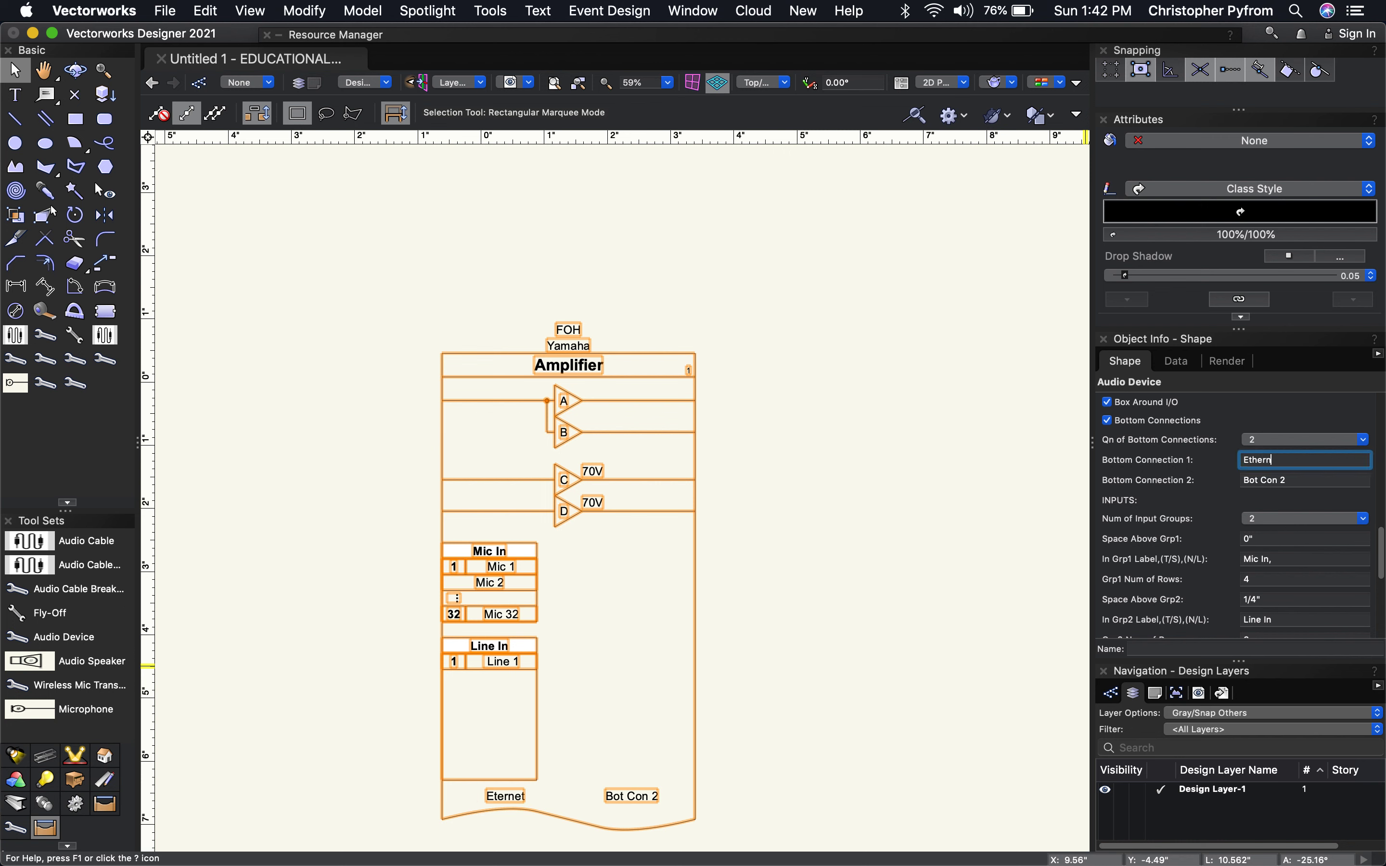
{"action": "key", "text": "Return"}
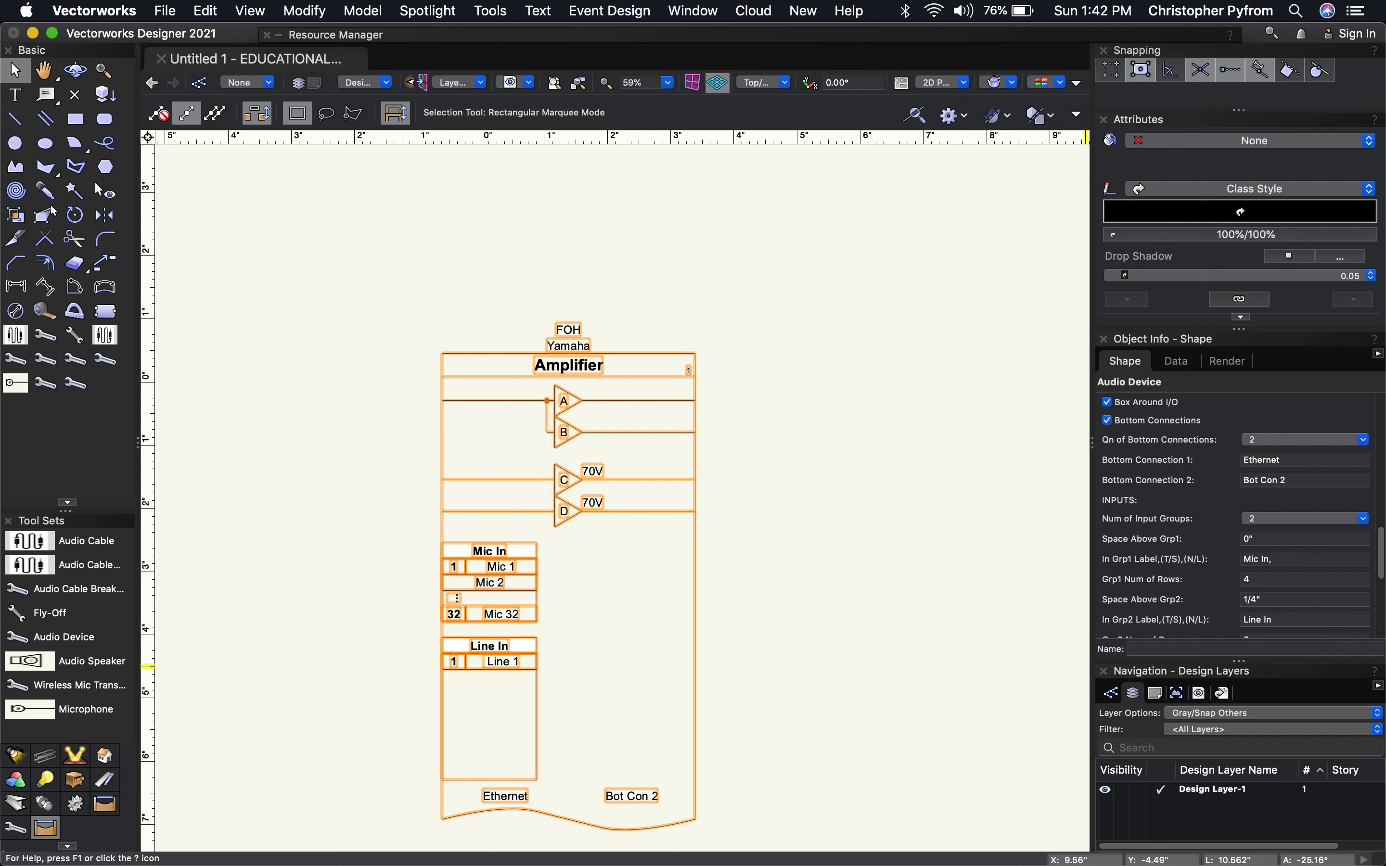
{"action": "left_click", "coordinate": [1296, 479]}
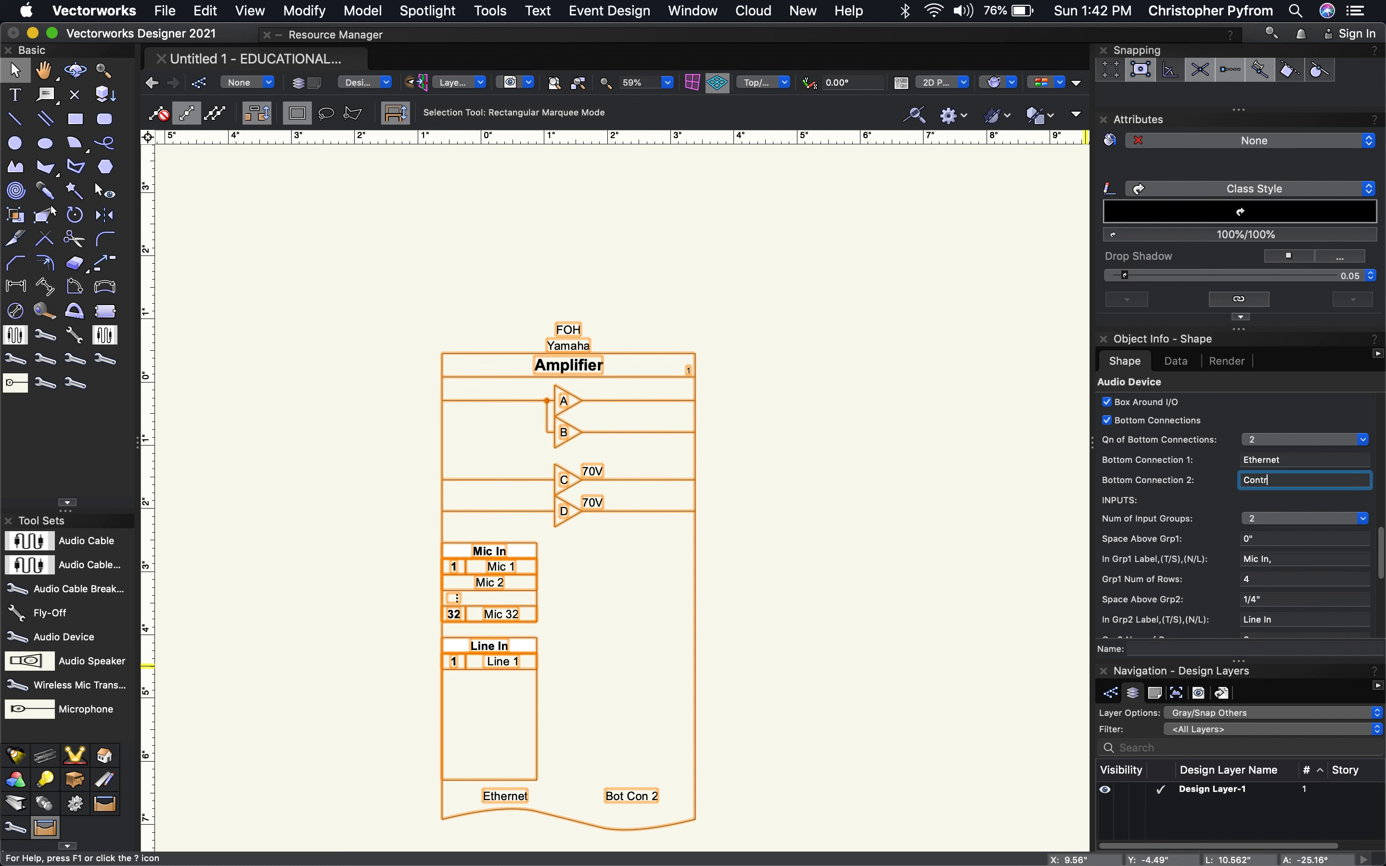
{"action": "key", "text": "Return"}
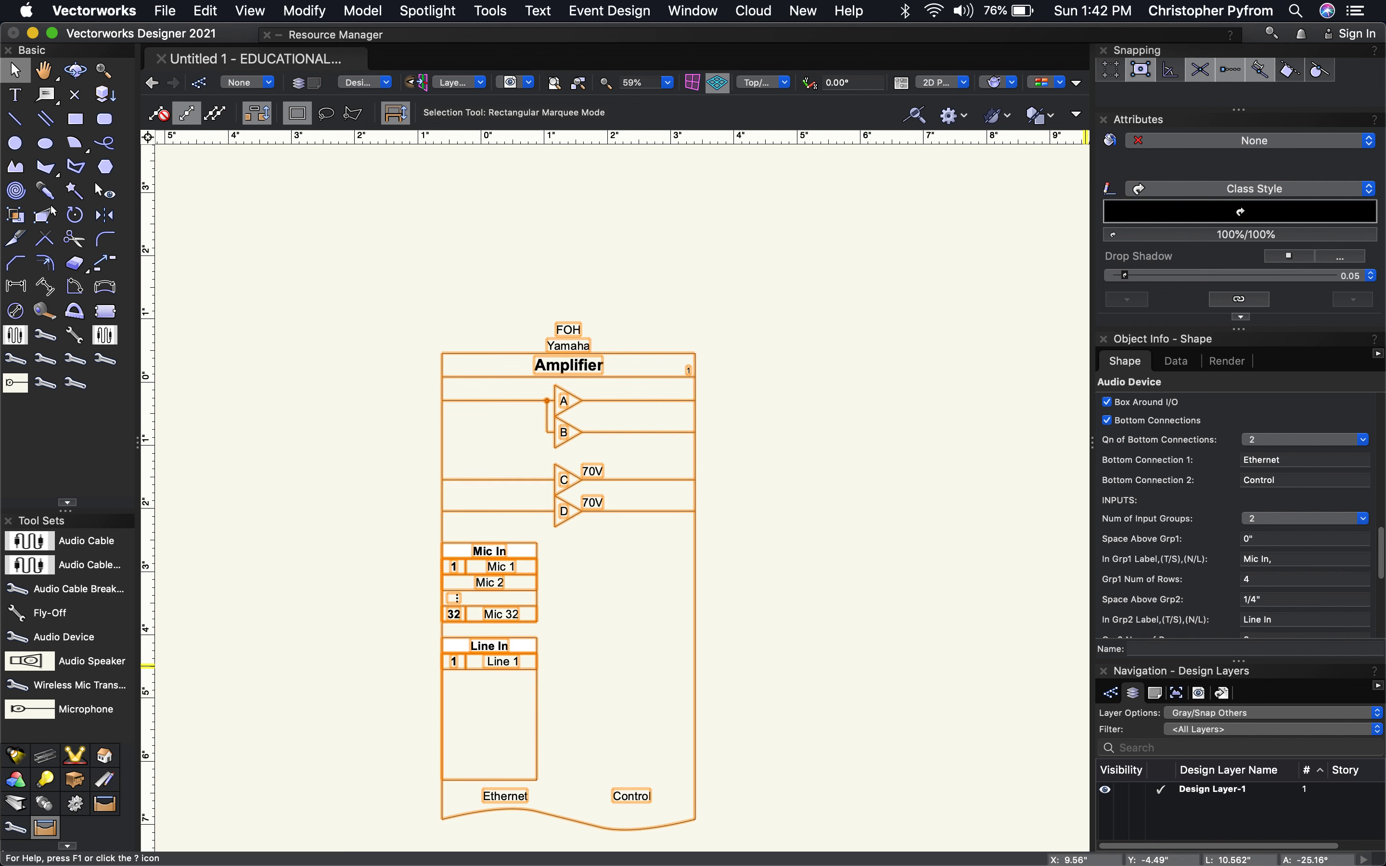
Step: Set the device's quantity of bottom connections back to None
{"action": "left_click", "coordinate": [1275, 440]}
{"action": "left_click", "coordinate": [1282, 502]}
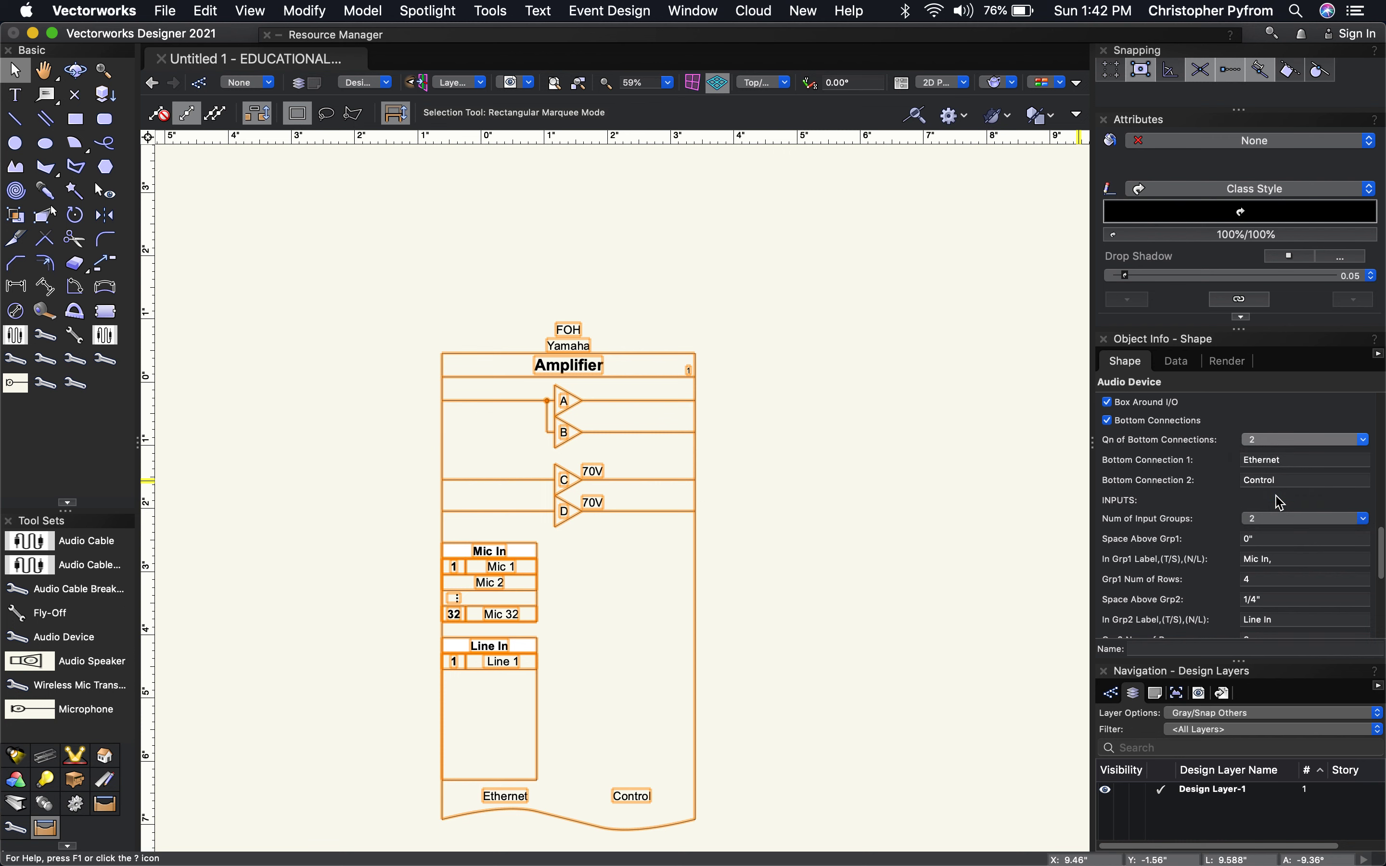
{"action": "left_click", "coordinate": [1290, 445]}
{"action": "left_click", "coordinate": [1292, 463]}
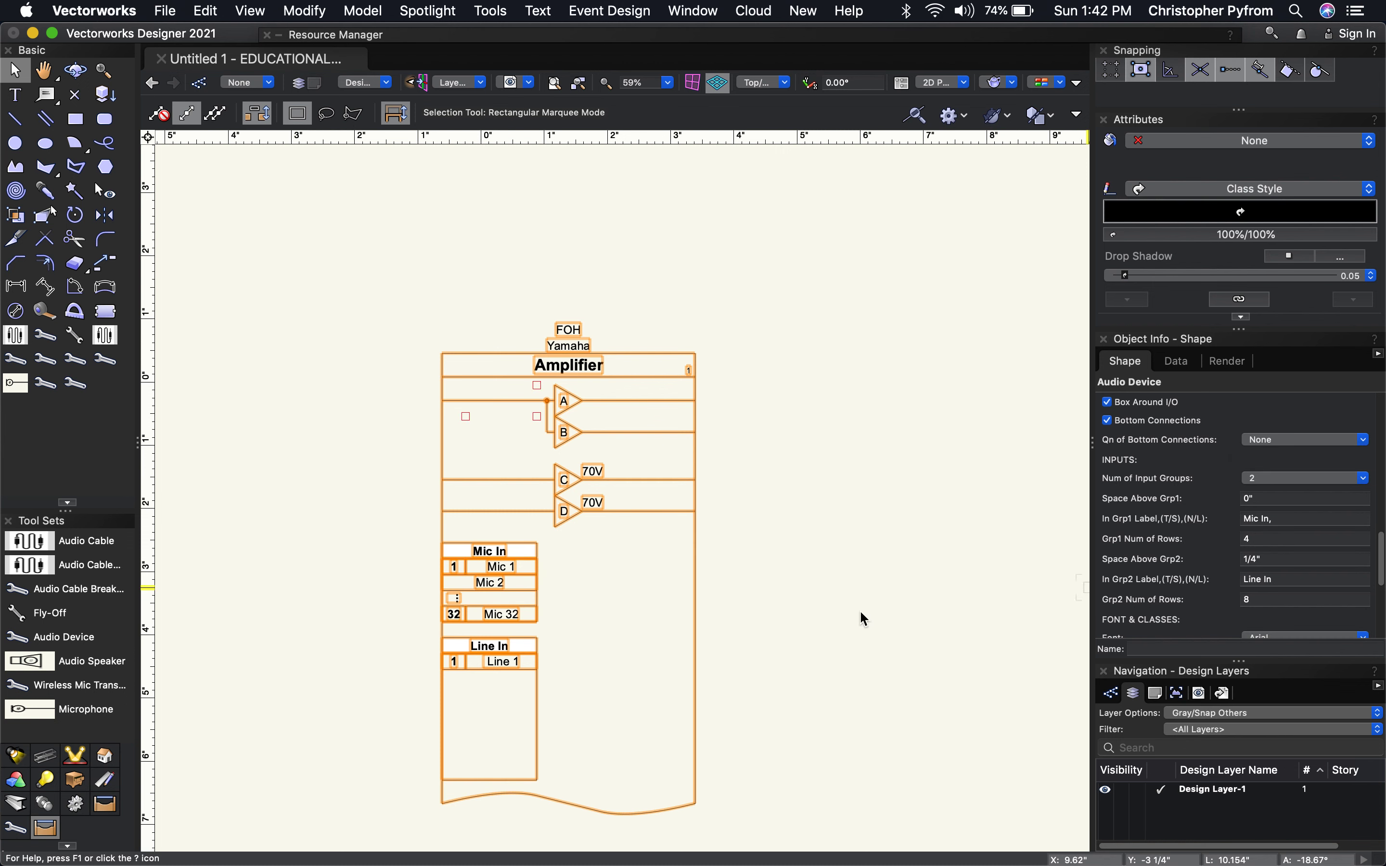
{"action": "scroll", "coordinate": [1197, 547], "scroll_direction": "down", "scroll_amount": 5}
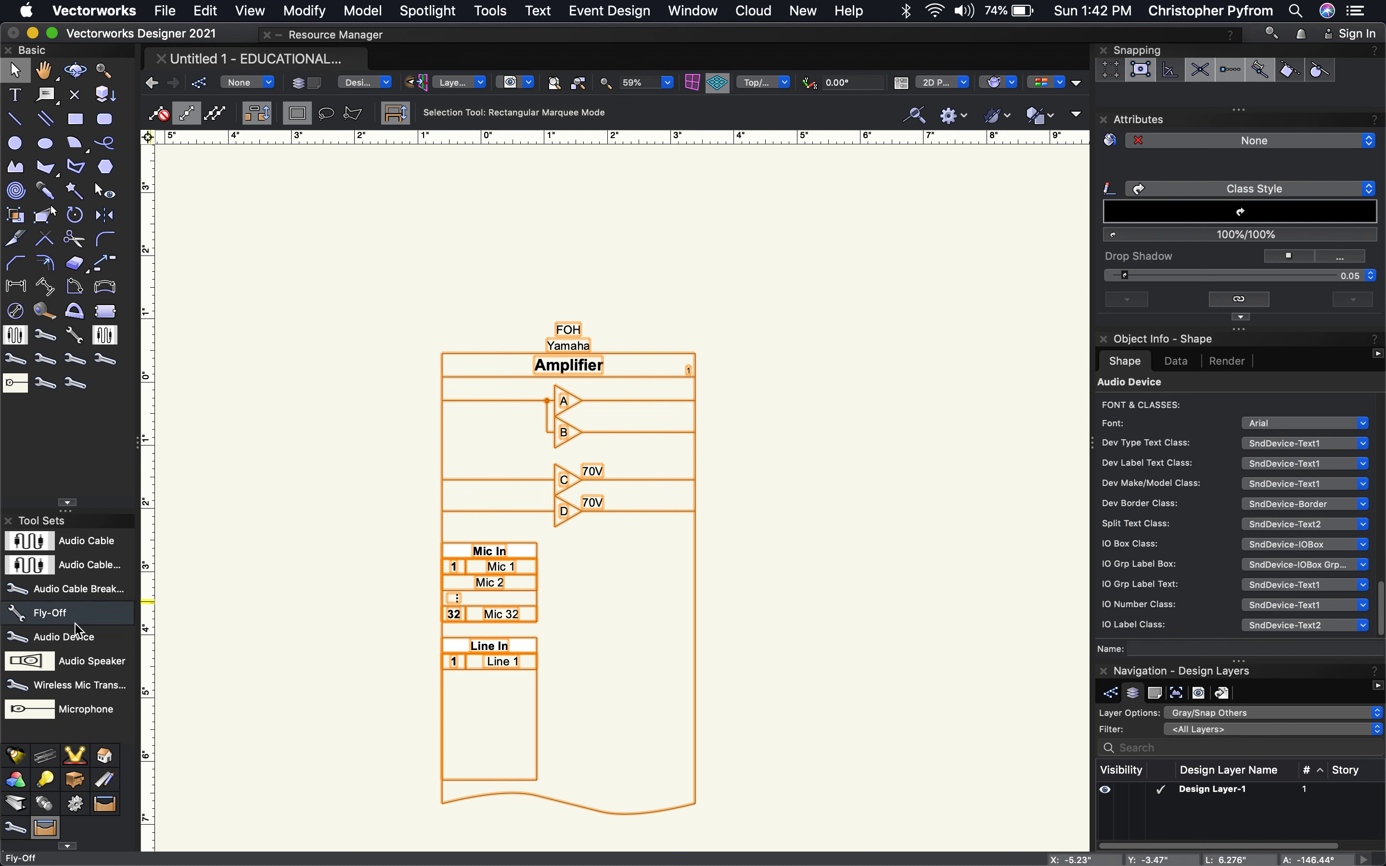
Step: Insert an audio speaker to the right of the amplifier, level with amp A, at 0° rotation
{"action": "left_click", "coordinate": [105, 661]}
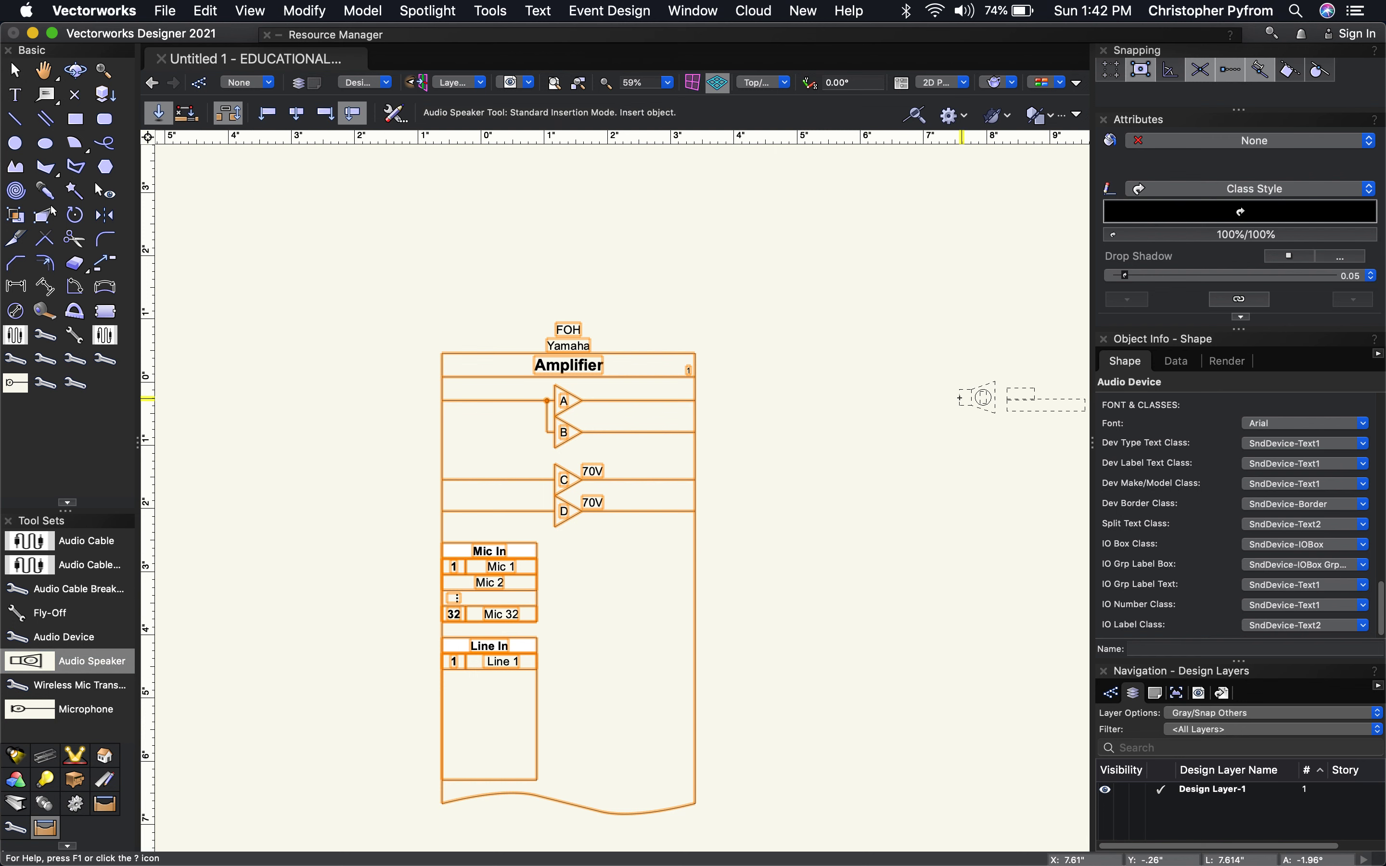
{"action": "left_click", "coordinate": [982, 397]}
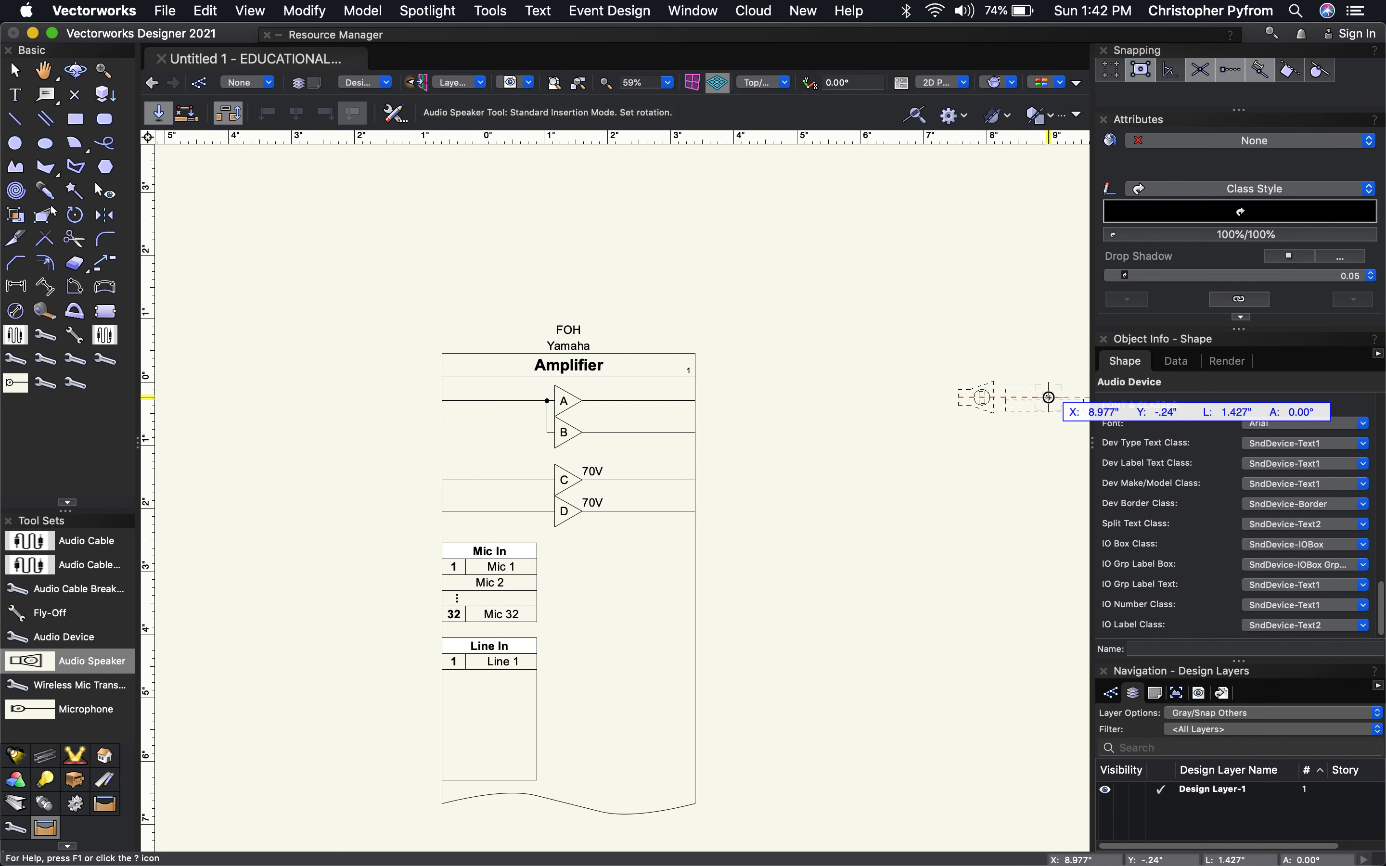
{"action": "left_click", "coordinate": [1050, 398]}
{"action": "left_click", "coordinate": [789, 578]}
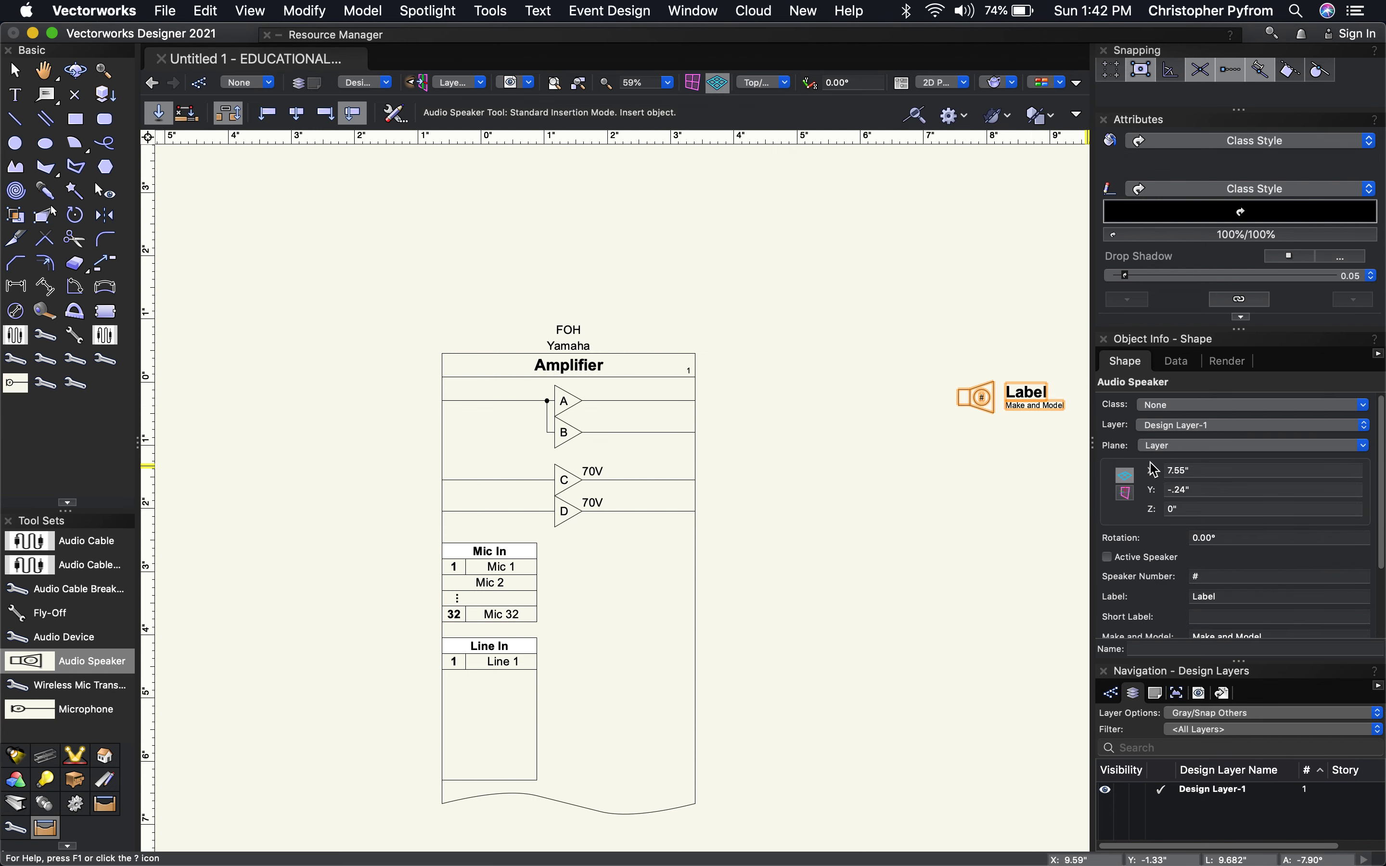
Step: Set the speaker number of the new audio speaker to 2, leaving Active Speaker off
{"action": "middle_click_drag", "start_coordinate": [1043, 517], "coordinate": [862, 518]}
{"action": "scroll", "coordinate": [1221, 518], "scroll_direction": "down", "scroll_amount": 3}
{"action": "scroll", "coordinate": [1225, 521], "scroll_direction": "down", "scroll_amount": 1}
{"action": "left_click", "coordinate": [1107, 484]}
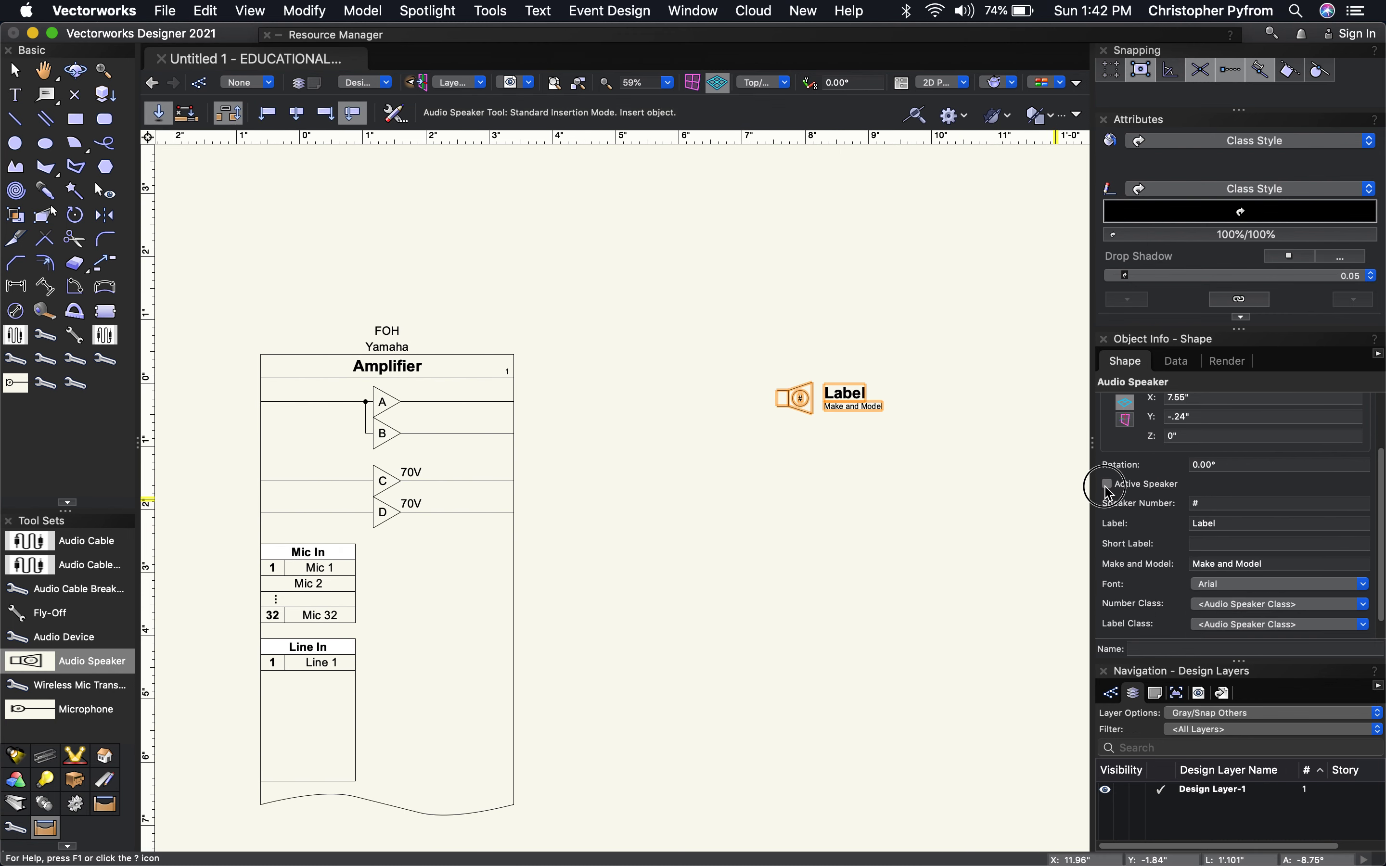
{"action": "left_click", "coordinate": [1108, 486]}
{"action": "left_click", "coordinate": [1208, 503]}
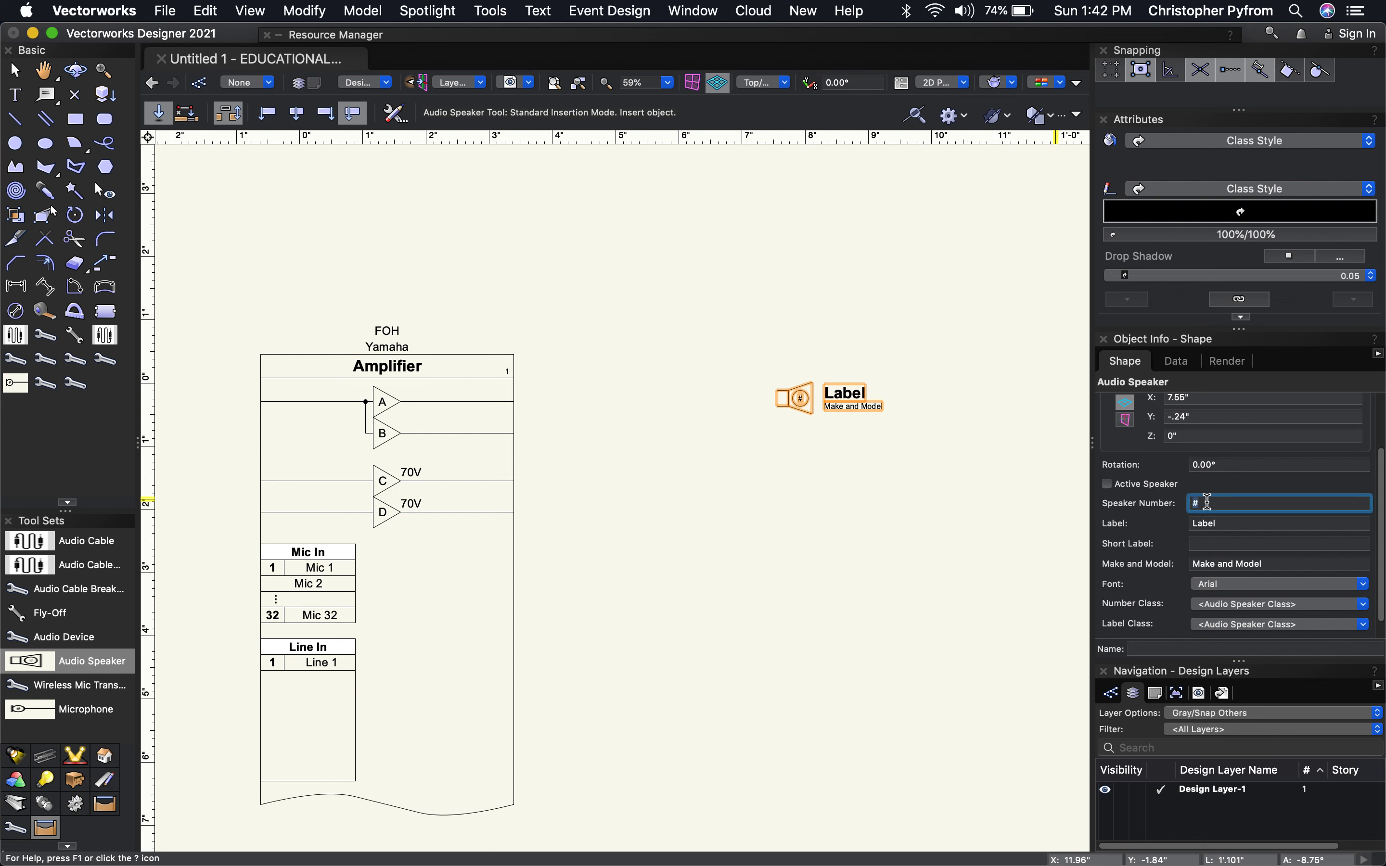
{"action": "type", "text": "2"}
{"action": "key", "text": "Return"}
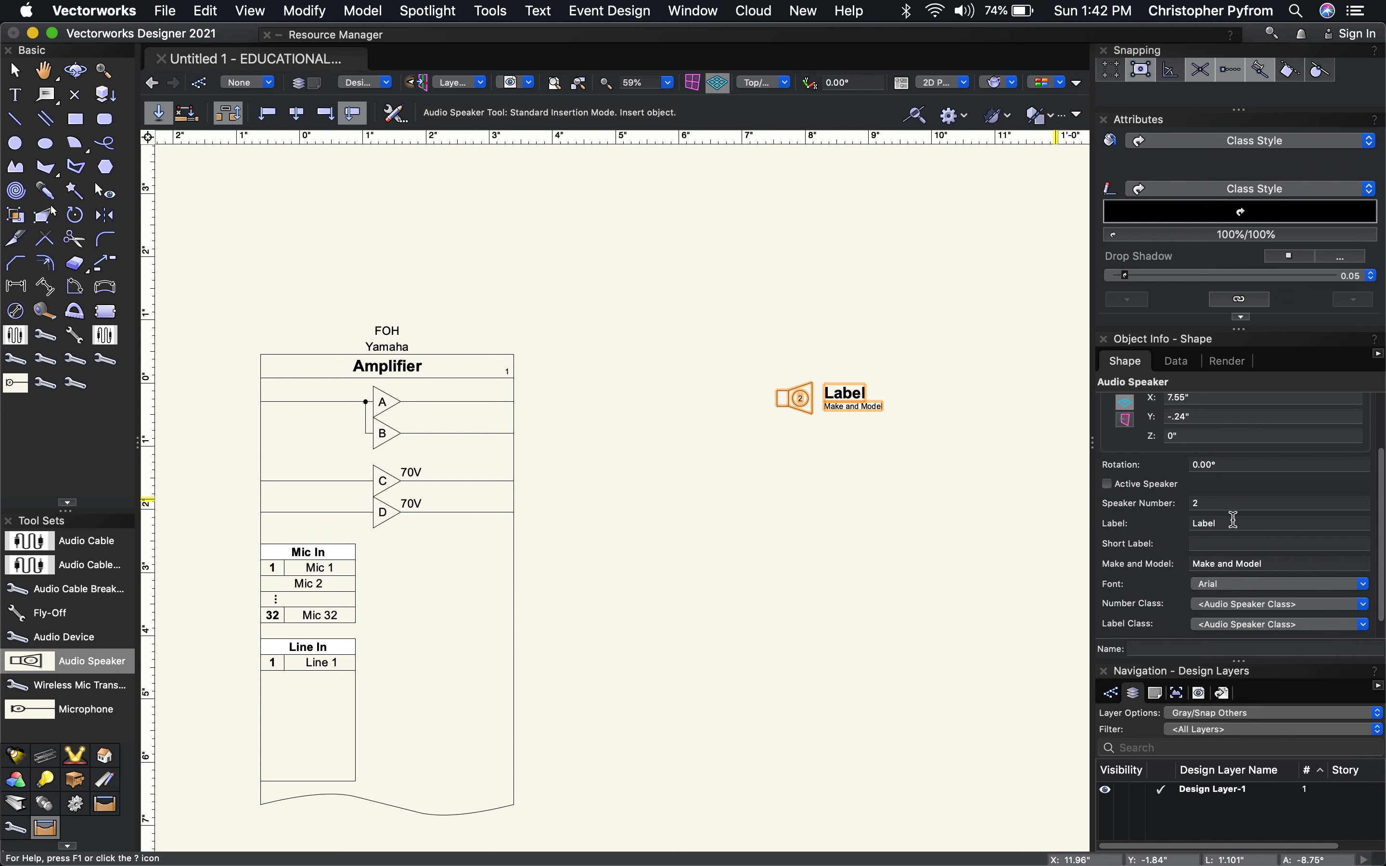
{"action": "left_click", "coordinate": [1259, 587]}
{"action": "left_click", "coordinate": [1256, 596]}
{"action": "scroll", "coordinate": [1253, 604], "scroll_direction": "down", "scroll_amount": 2}
{"action": "scroll", "coordinate": [1248, 600], "scroll_direction": "up", "scroll_amount": 1}
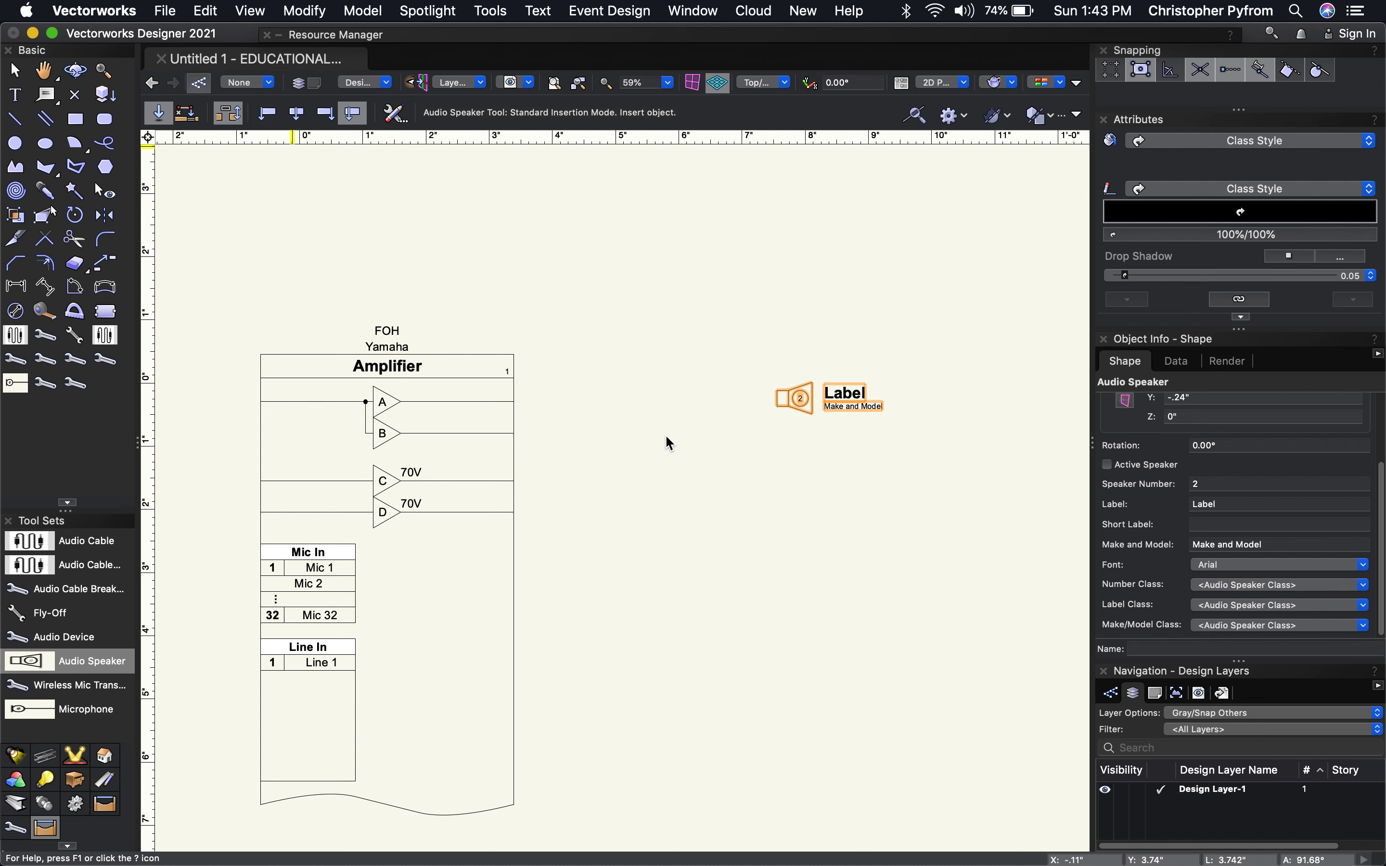
Step: Edit the SndDevice-Text2 class so its solid pen color is gray
{"action": "key", "text": "super+shift+o"}
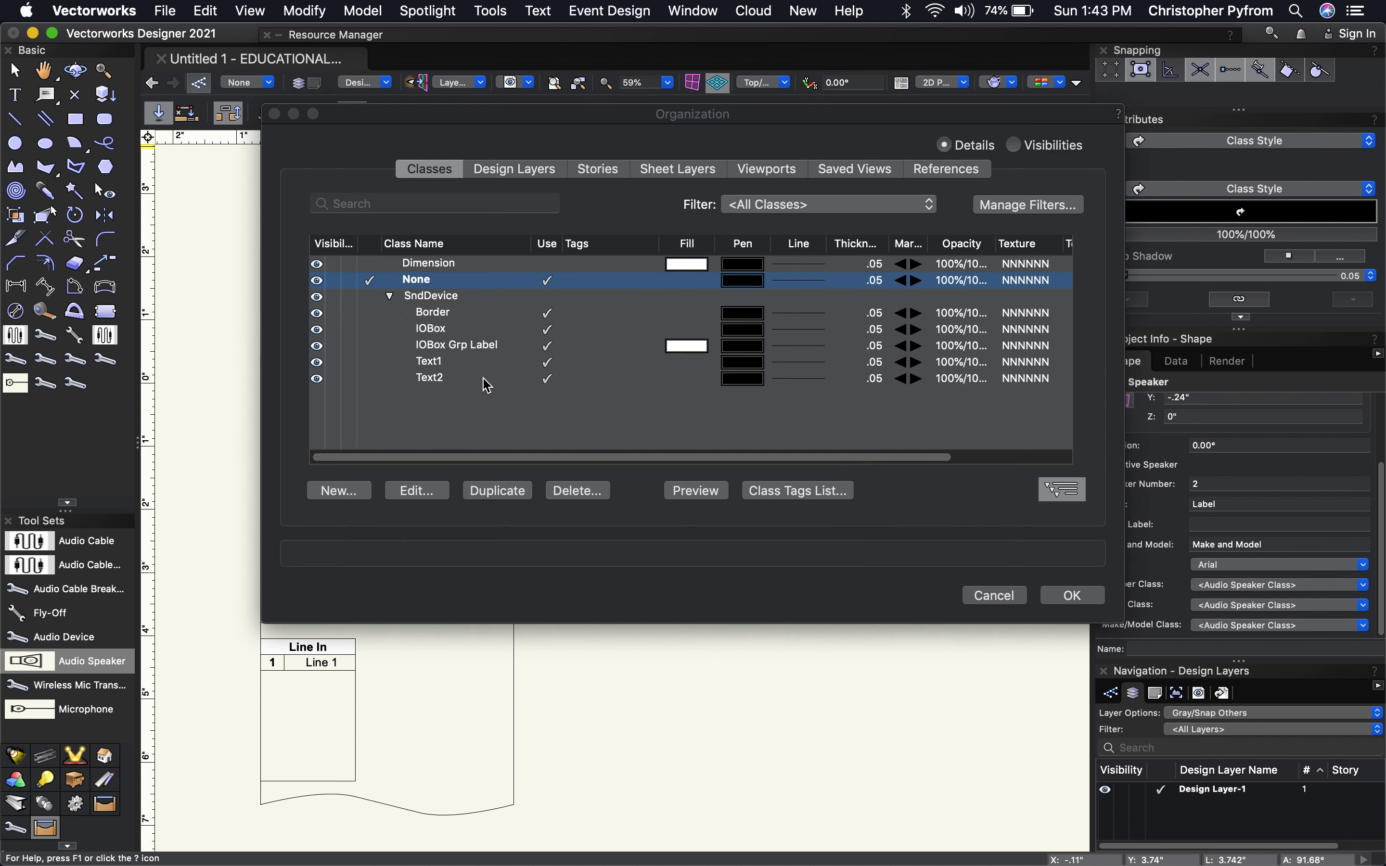
{"action": "double_click", "coordinate": [445, 381]}
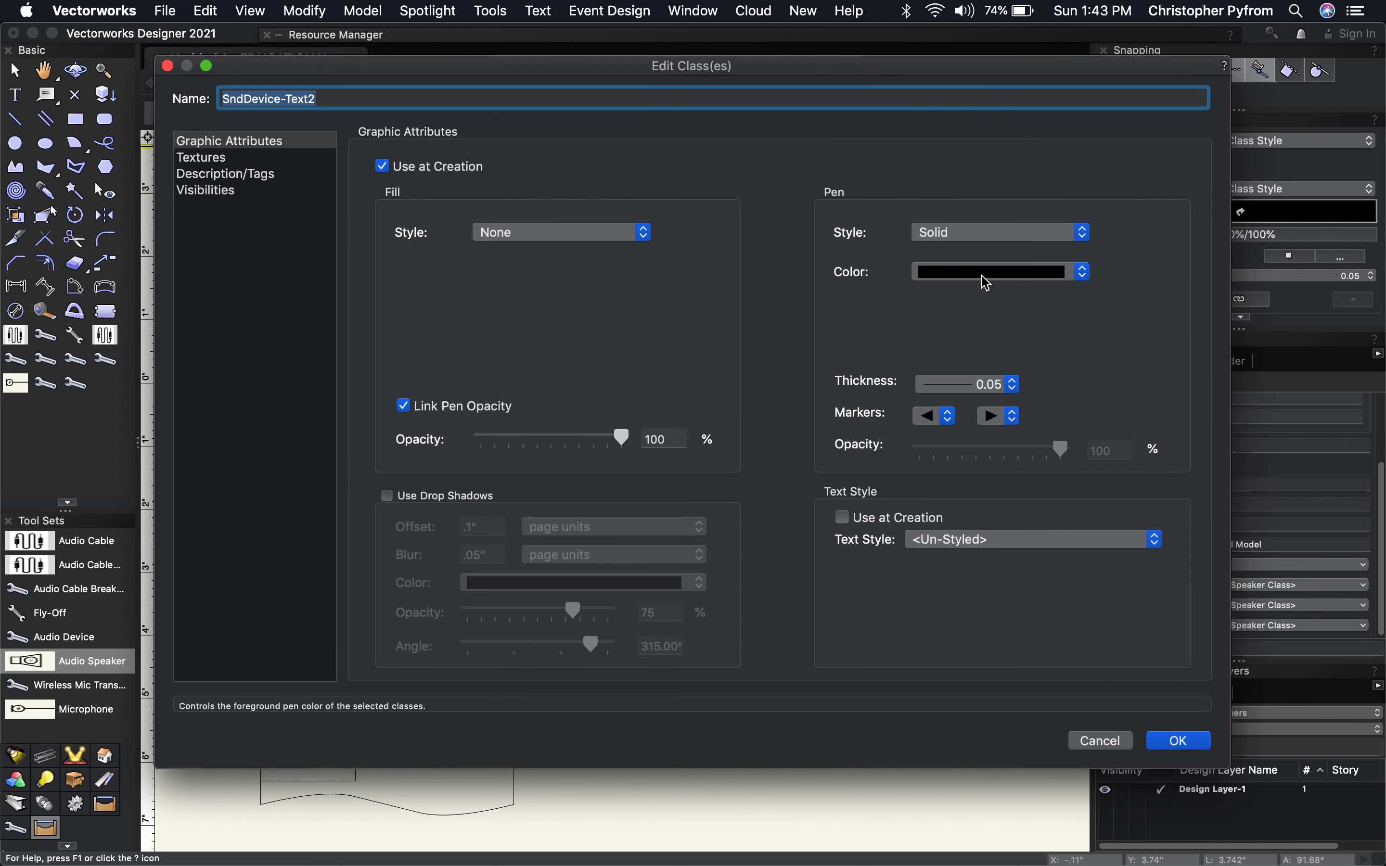
{"action": "left_click", "coordinate": [988, 284]}
{"action": "left_click", "coordinate": [1086, 382]}
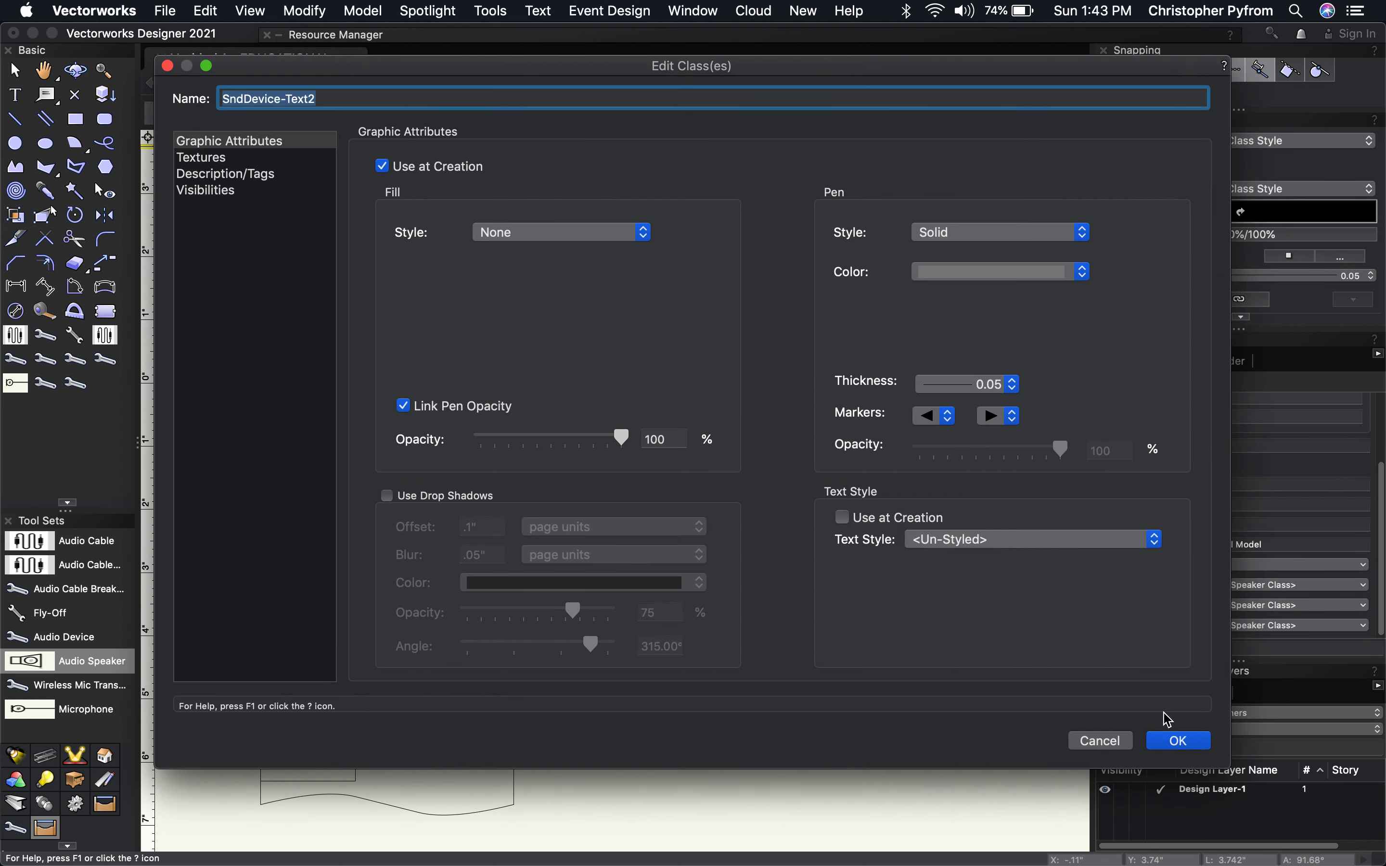
{"action": "left_click", "coordinate": [1180, 741]}
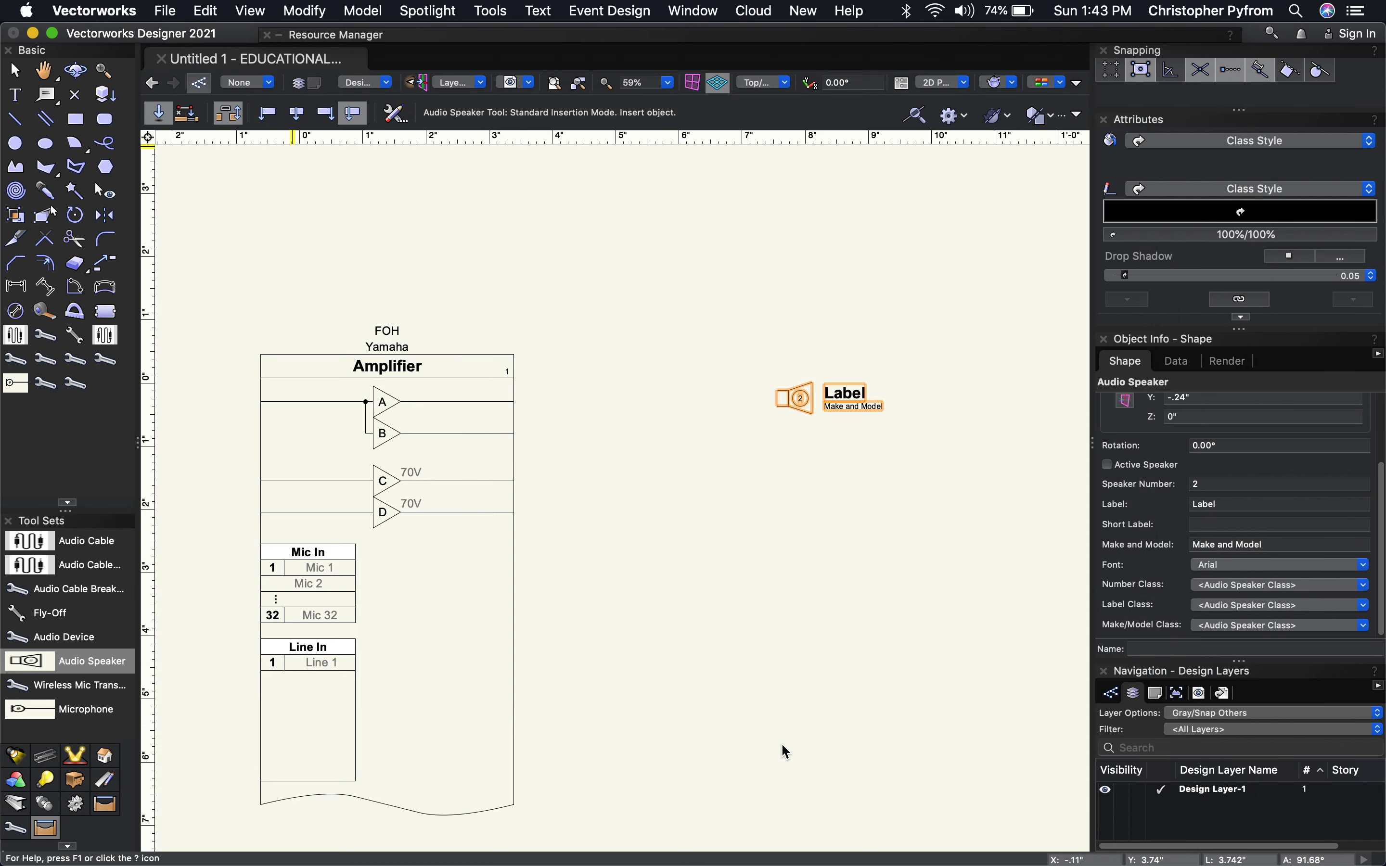
Step: Set the audio speaker's Make/Model Class to SndDevice-Text2
{"action": "left_click", "coordinate": [1286, 626]}
{"action": "left_click", "coordinate": [1164, 518]}
{"action": "left_click", "coordinate": [1239, 612]}
{"action": "left_click", "coordinate": [1239, 612]}
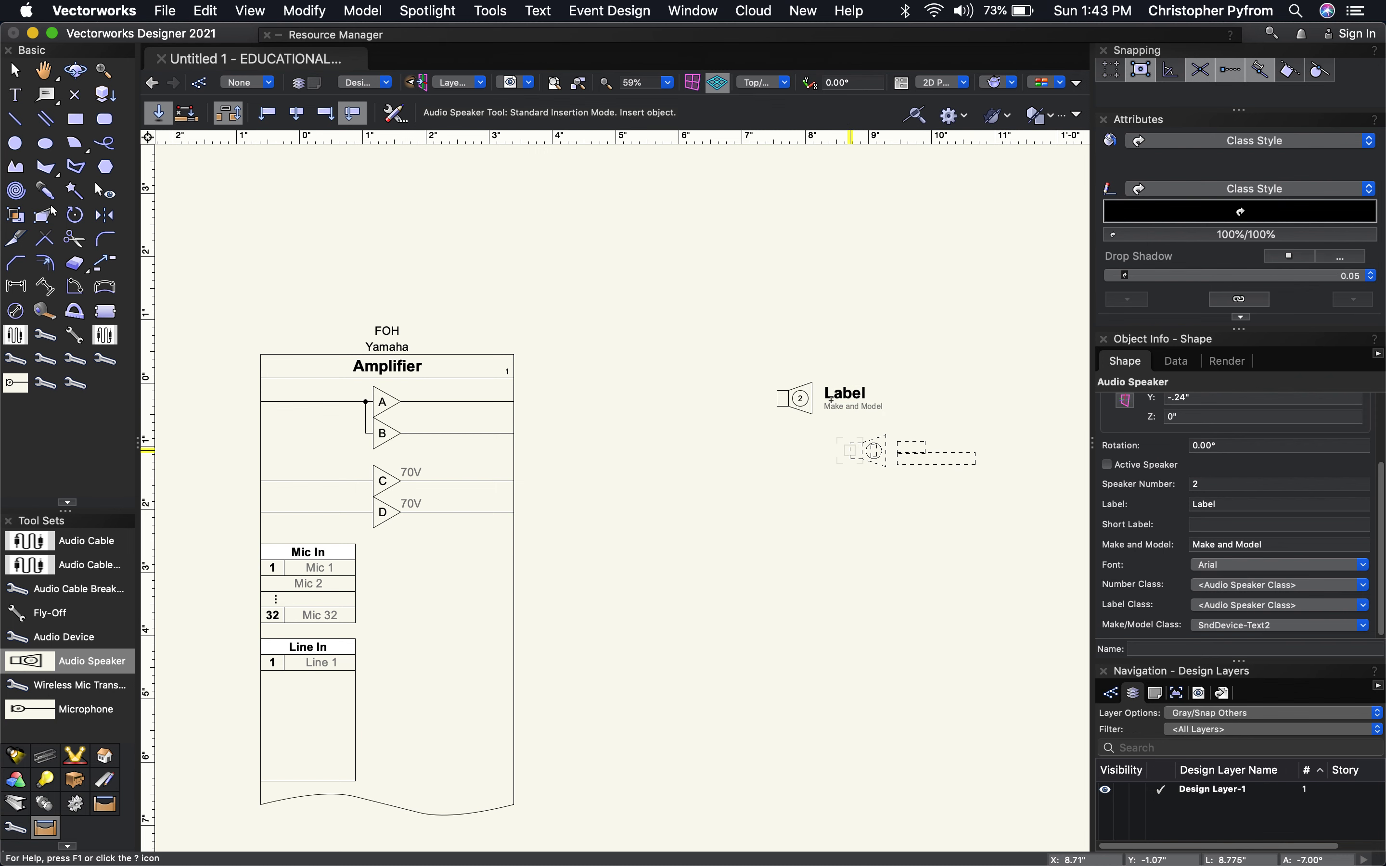
{"action": "scroll", "coordinate": [851, 451], "scroll_direction": "up", "scroll_amount": 5}
{"action": "scroll", "coordinate": [858, 488], "scroll_direction": "down", "scroll_amount": 5}
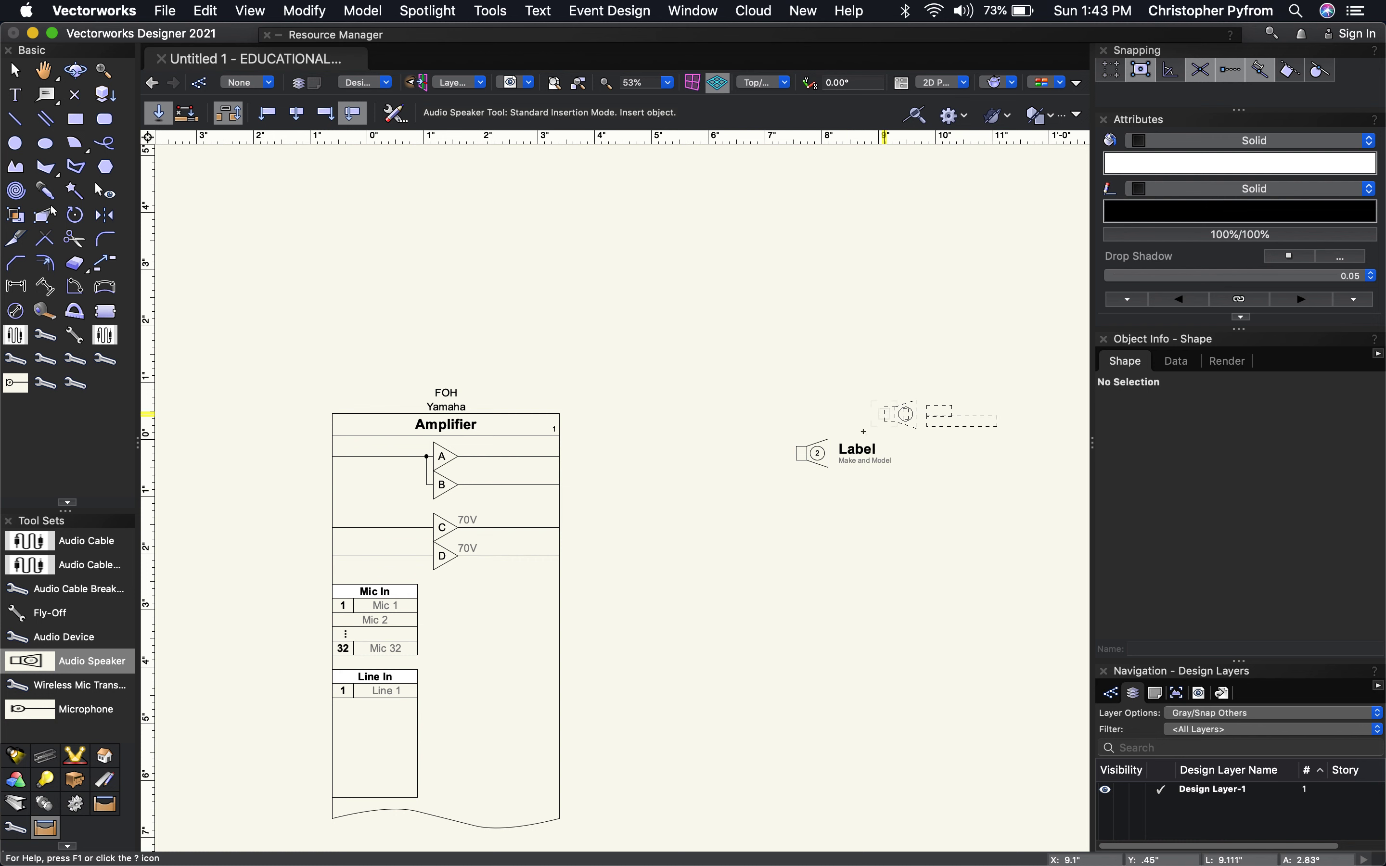
Step: Set the audio speaker's Make/Model Class back to <Audio Speaker Class> and deselect the speaker
{"action": "key", "text": "x"}
{"action": "left_click", "coordinate": [817, 452]}
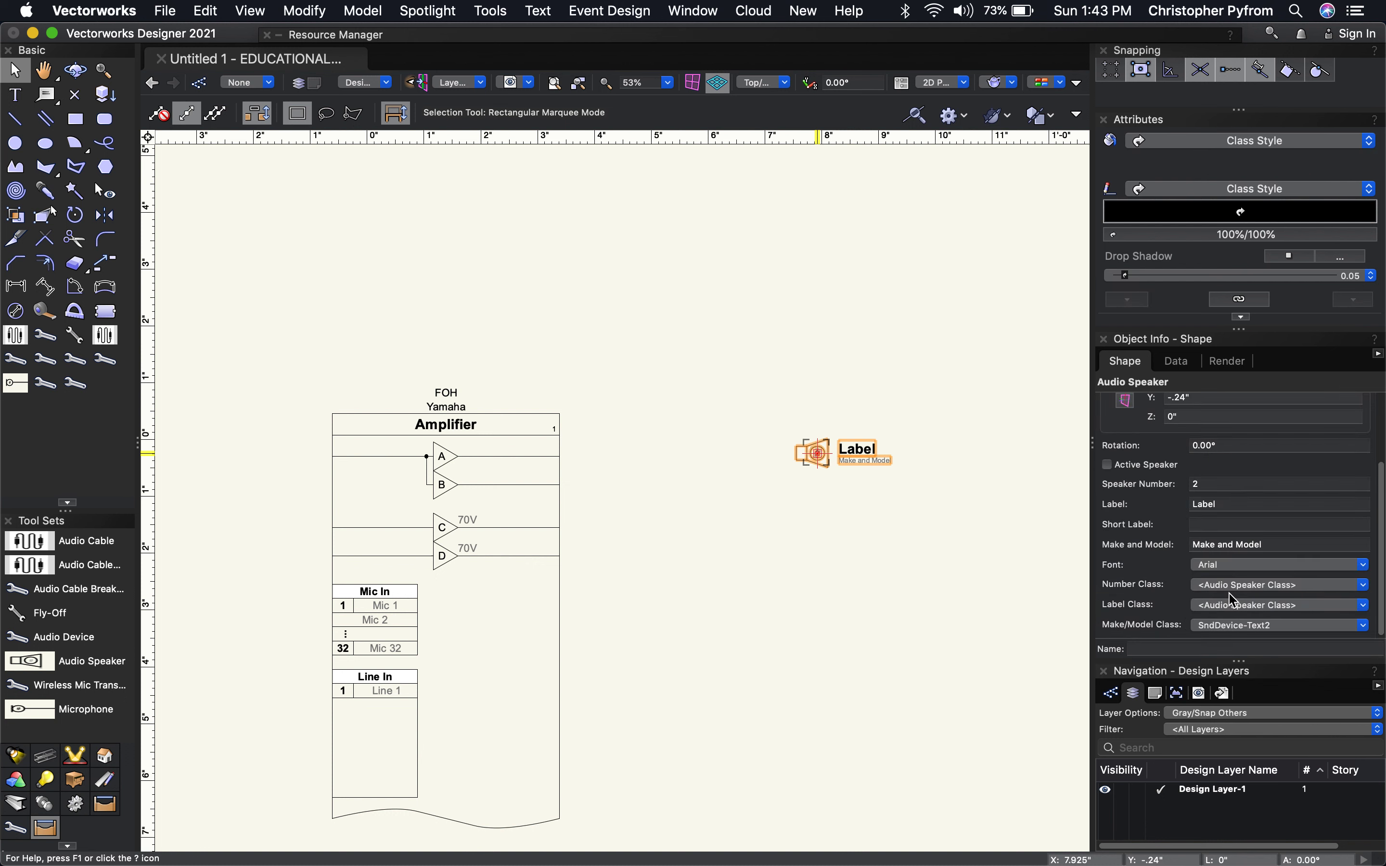
{"action": "left_click", "coordinate": [1238, 626]}
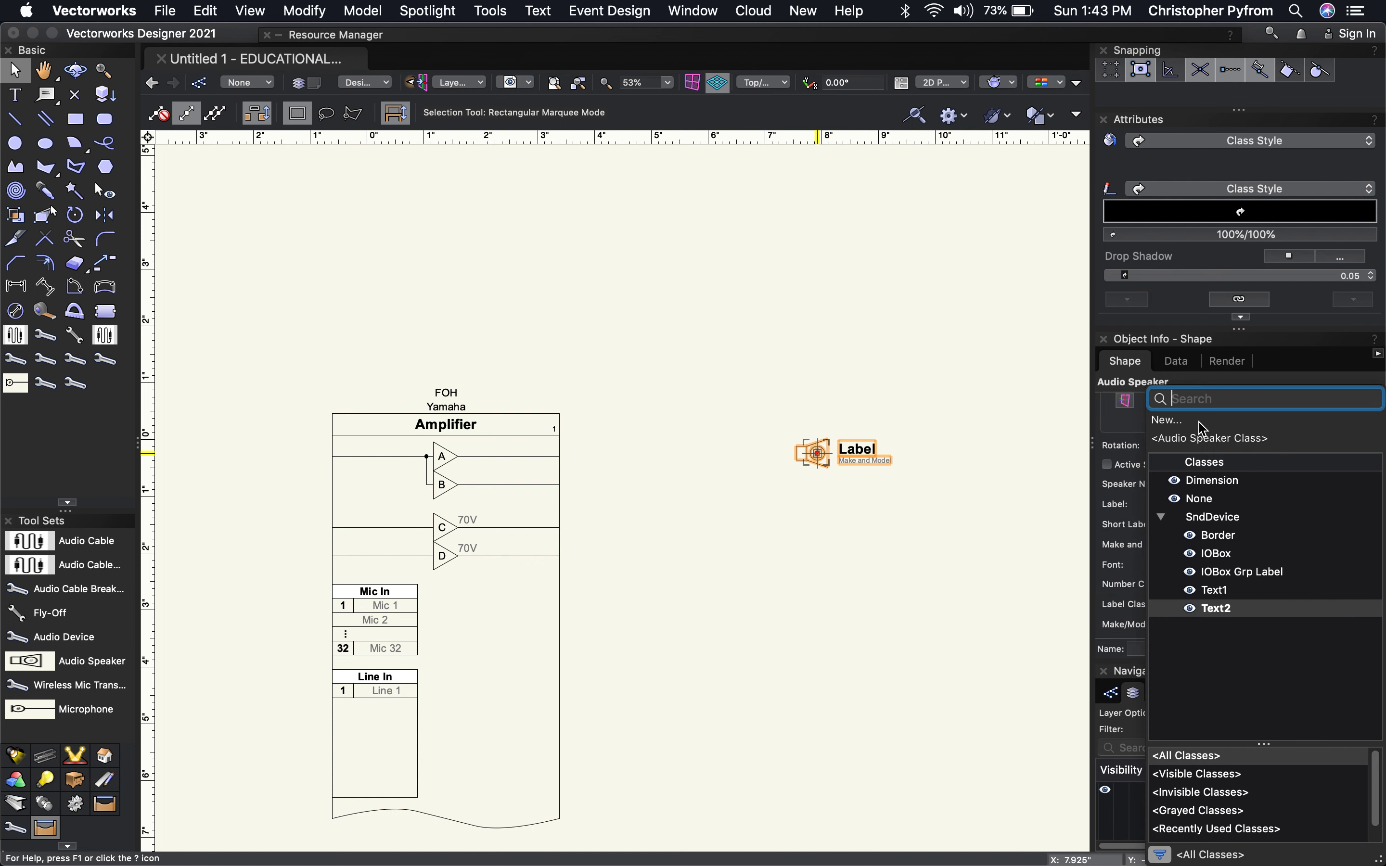
{"action": "left_click", "coordinate": [1217, 439]}
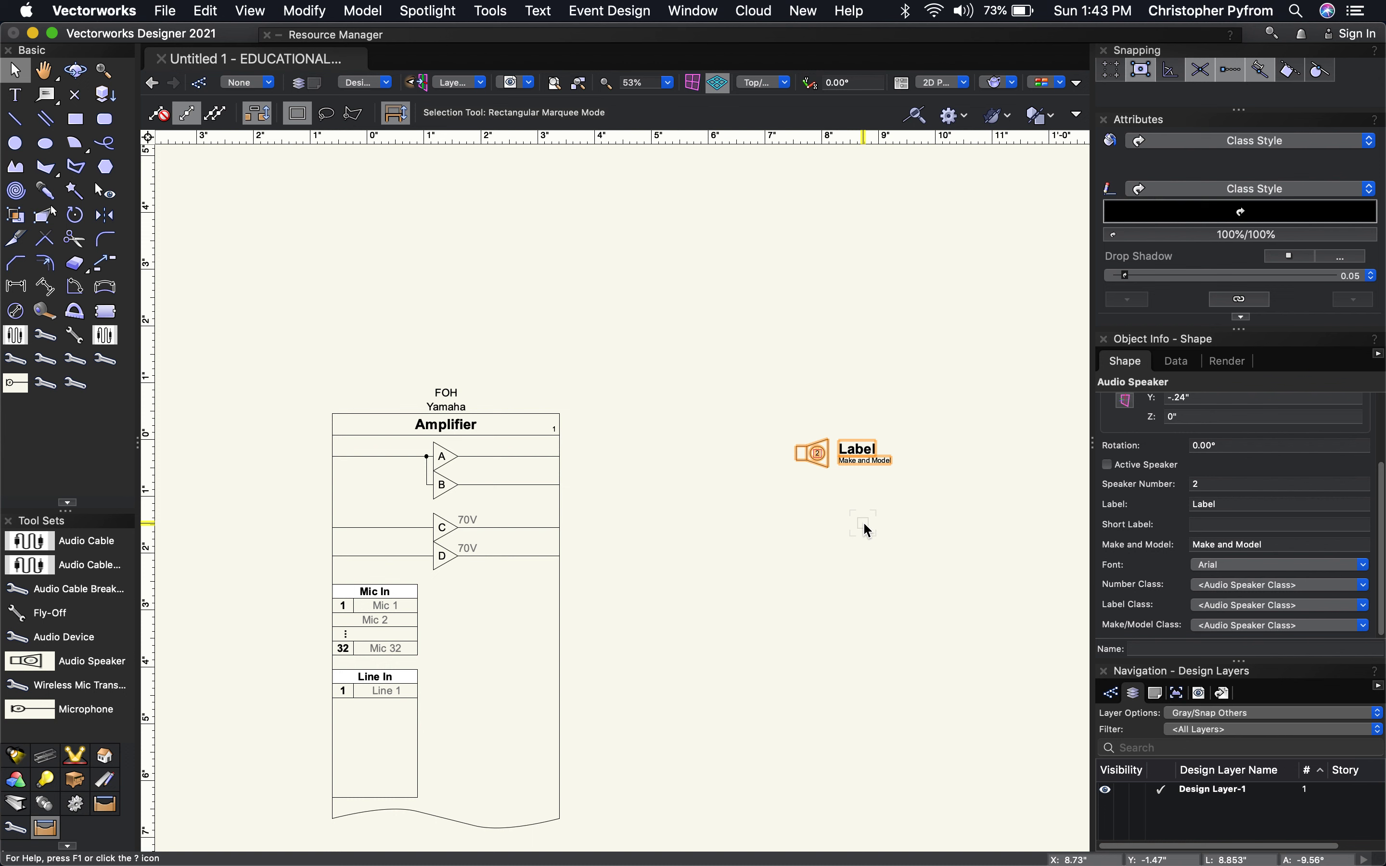
{"action": "left_click", "coordinate": [698, 573]}
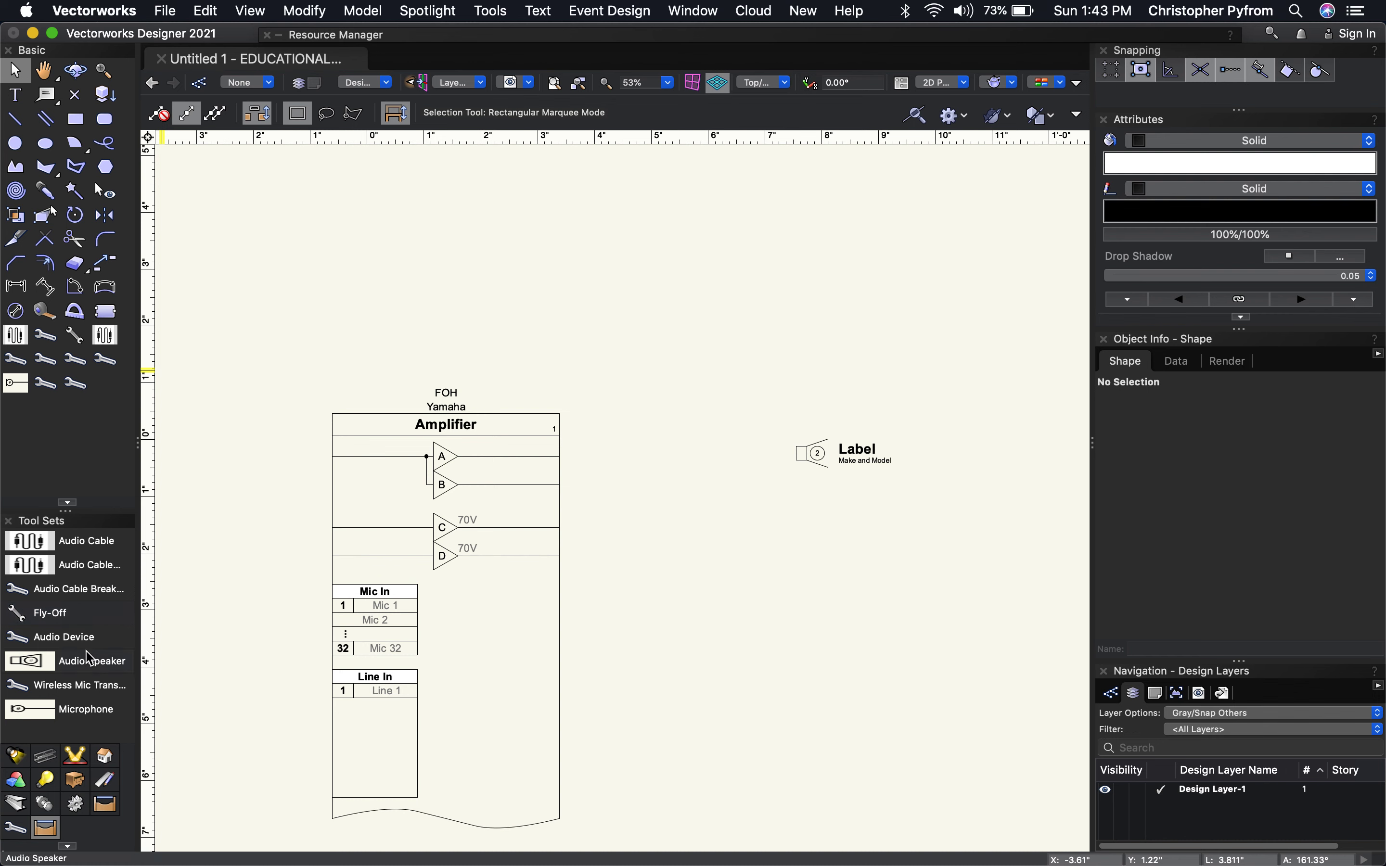
Step: Insert a microphone to the left of the amplifier at about X -5.26", Y 0.26", with 0° rotation
{"action": "left_click", "coordinate": [63, 709]}
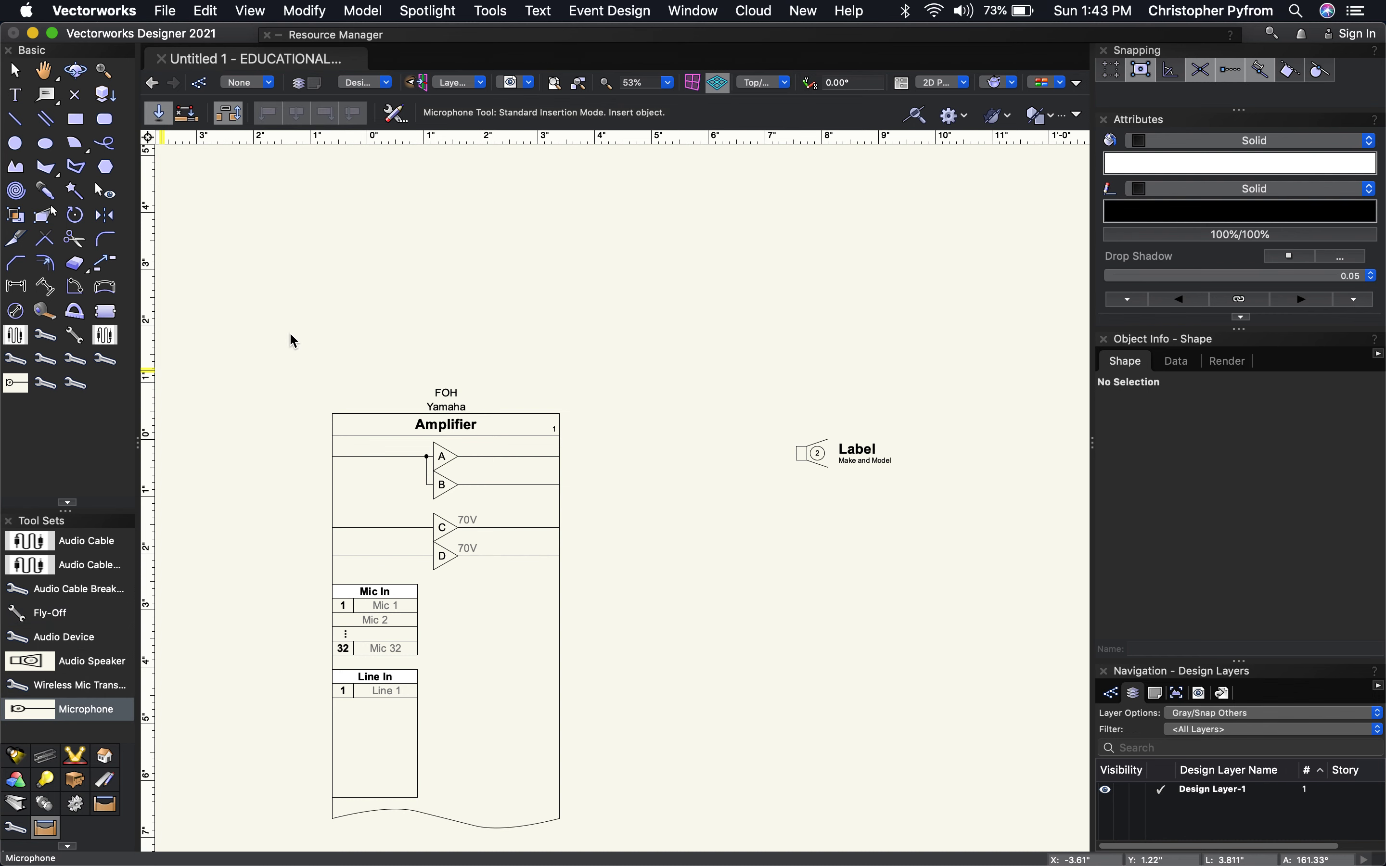
{"action": "left_click", "coordinate": [772, 470]}
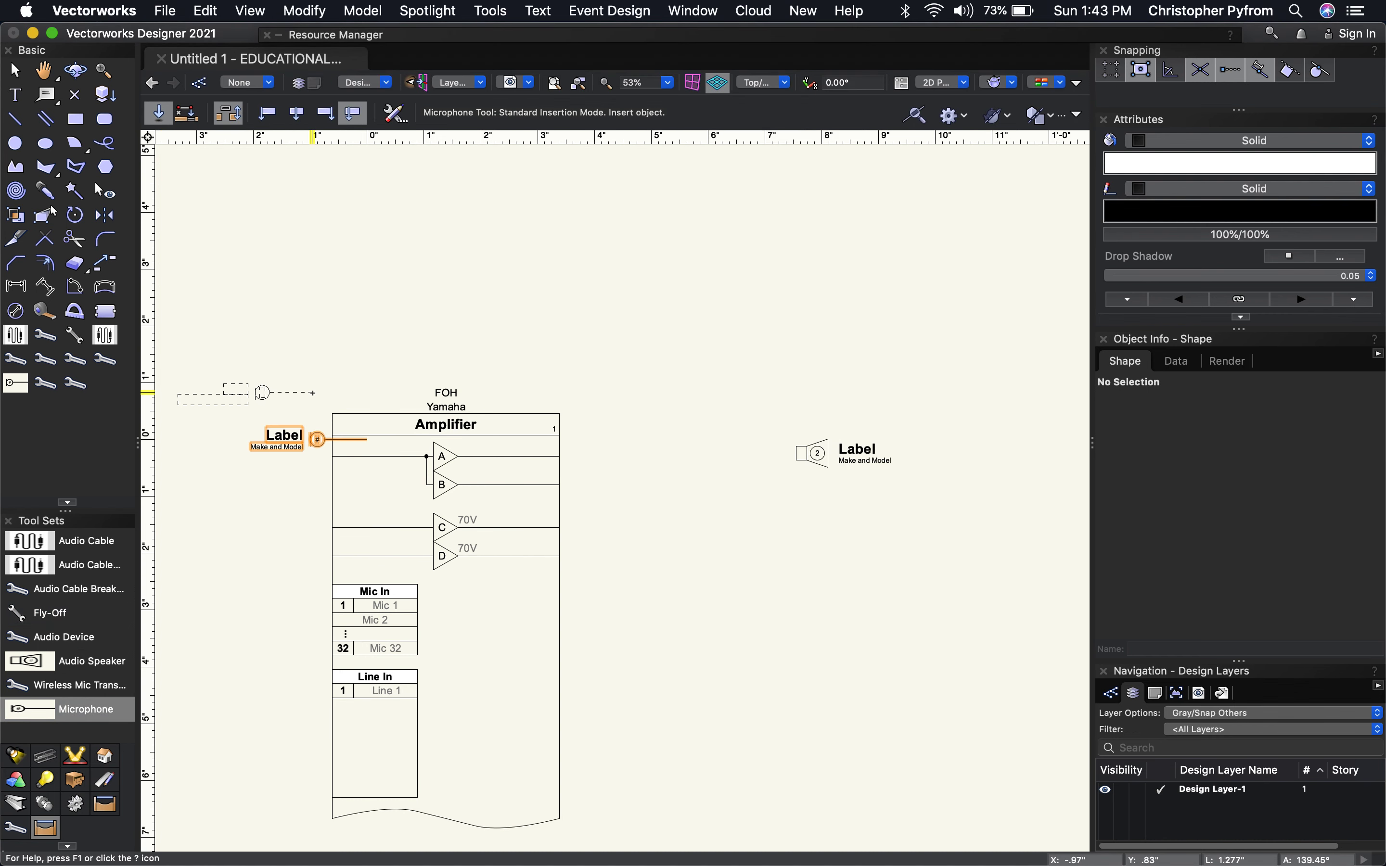
{"action": "left_click_drag", "start_coordinate": [311, 396], "coordinate": [674, 395]}
{"action": "left_click", "coordinate": [433, 425]}
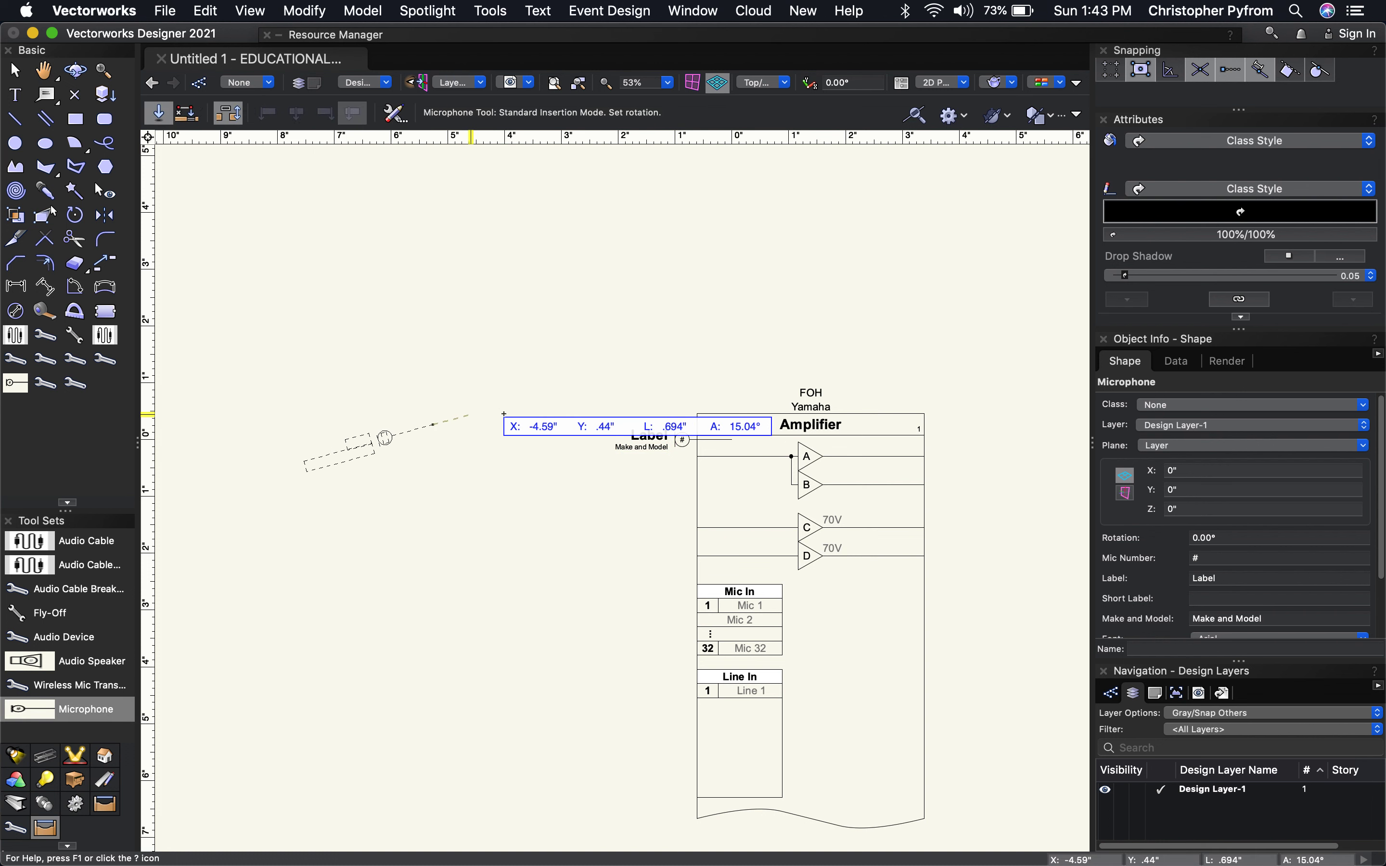
{"action": "left_click", "coordinate": [504, 421]}
{"action": "key", "text": "x"}
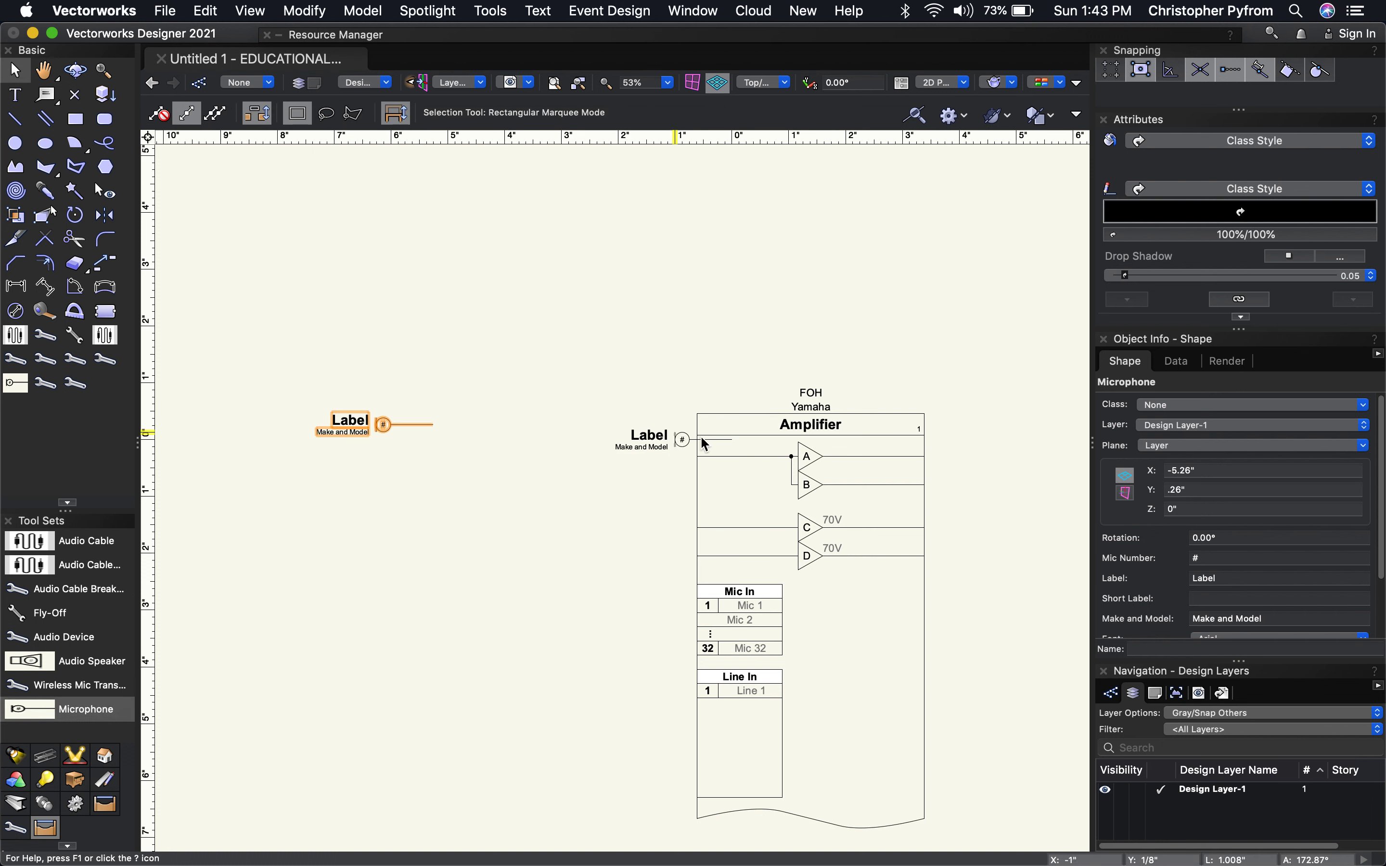
Step: Delete the extra microphone overlapping the amplifier's edge and select the remaining microphone
{"action": "left_click", "coordinate": [652, 451]}
{"action": "left_click", "coordinate": [351, 420]}
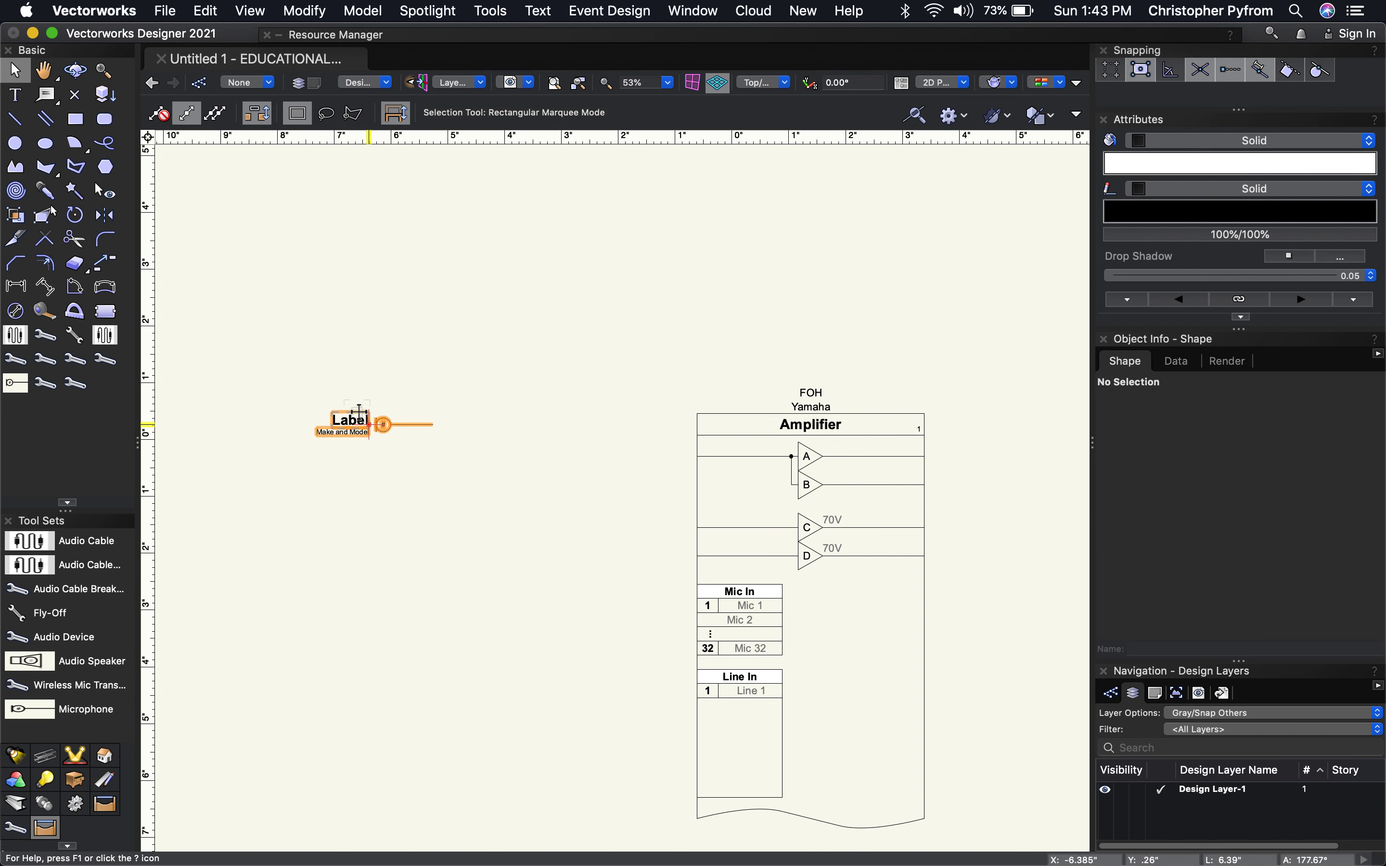
{"action": "scroll", "coordinate": [1266, 568], "scroll_direction": "down", "scroll_amount": 4}
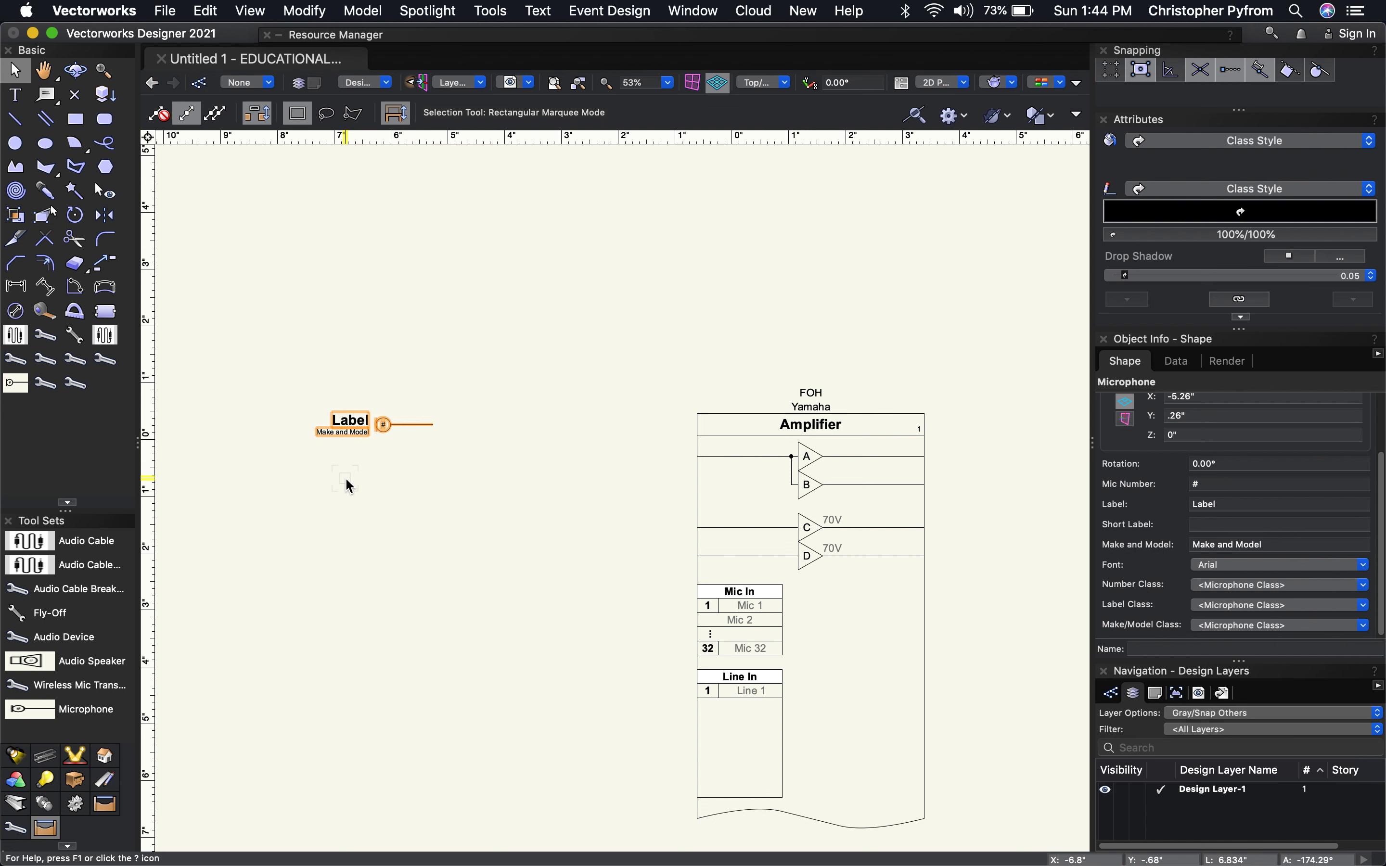
Step: Insert a wireless mic transmitter with default properties above the microphone, at about X -2.76", Y 2.73" and 0° rotation, declining the backup save
{"action": "left_click", "coordinate": [84, 691]}
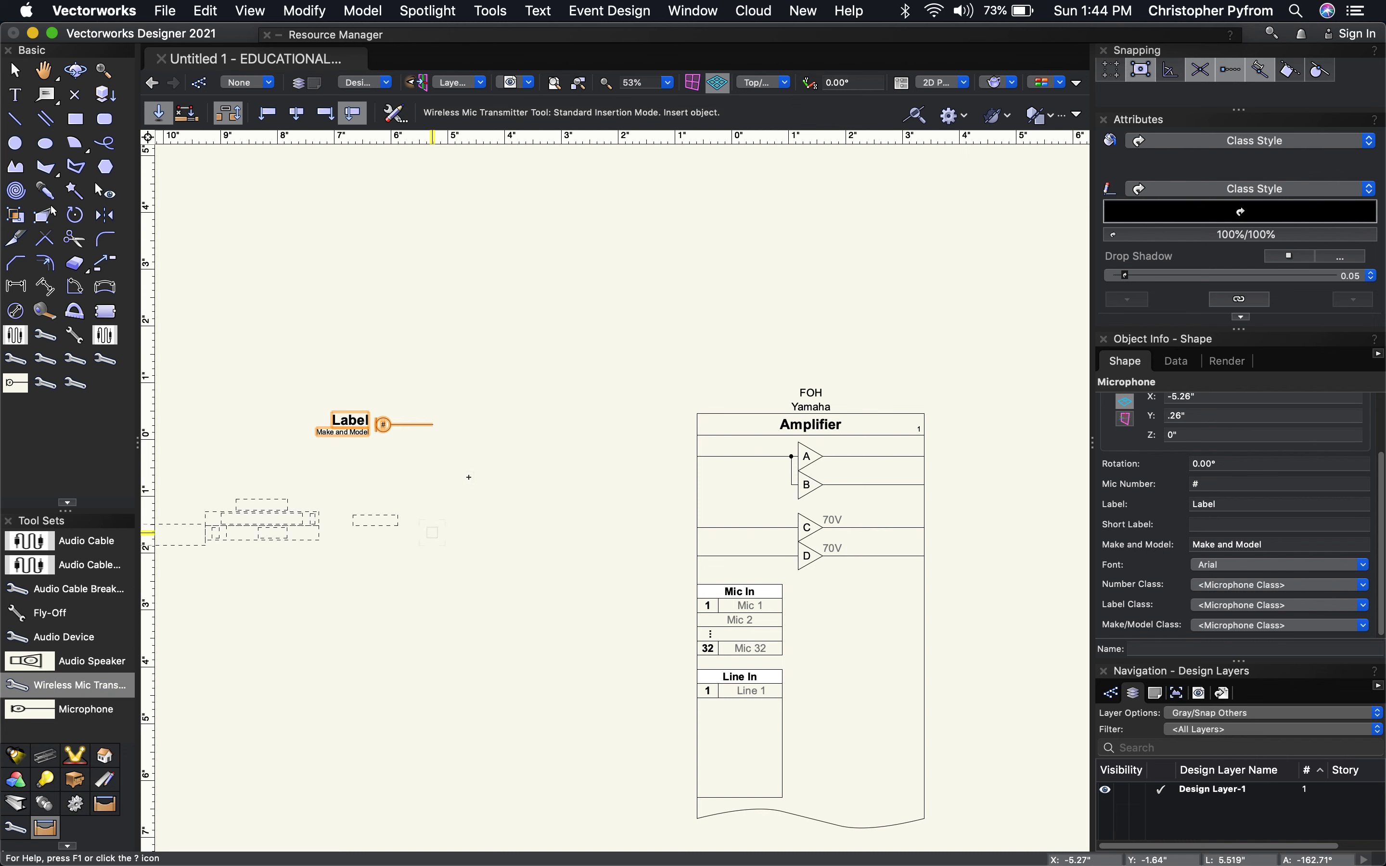
{"action": "left_click", "coordinate": [582, 285]}
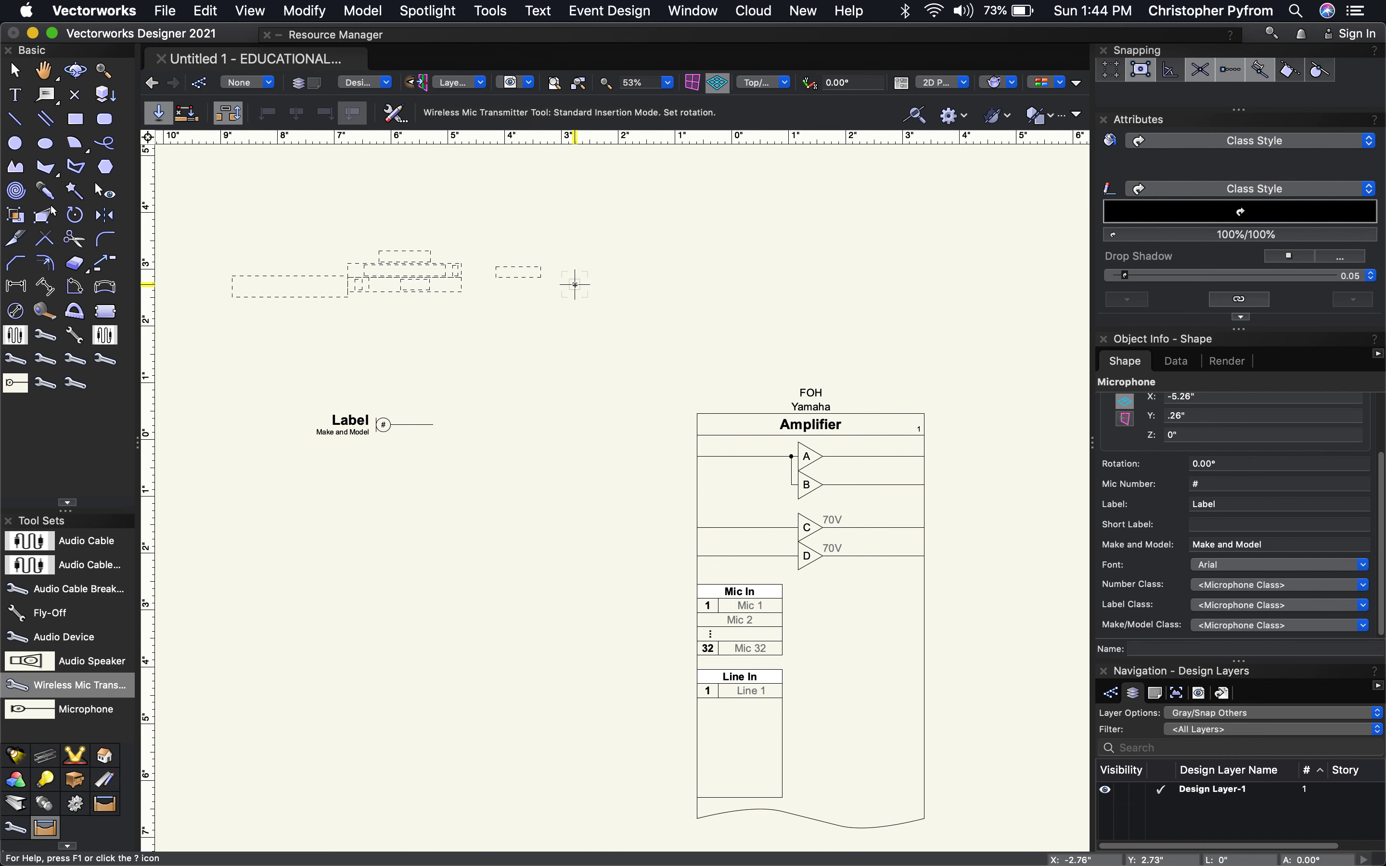
{"action": "left_click", "coordinate": [651, 285]}
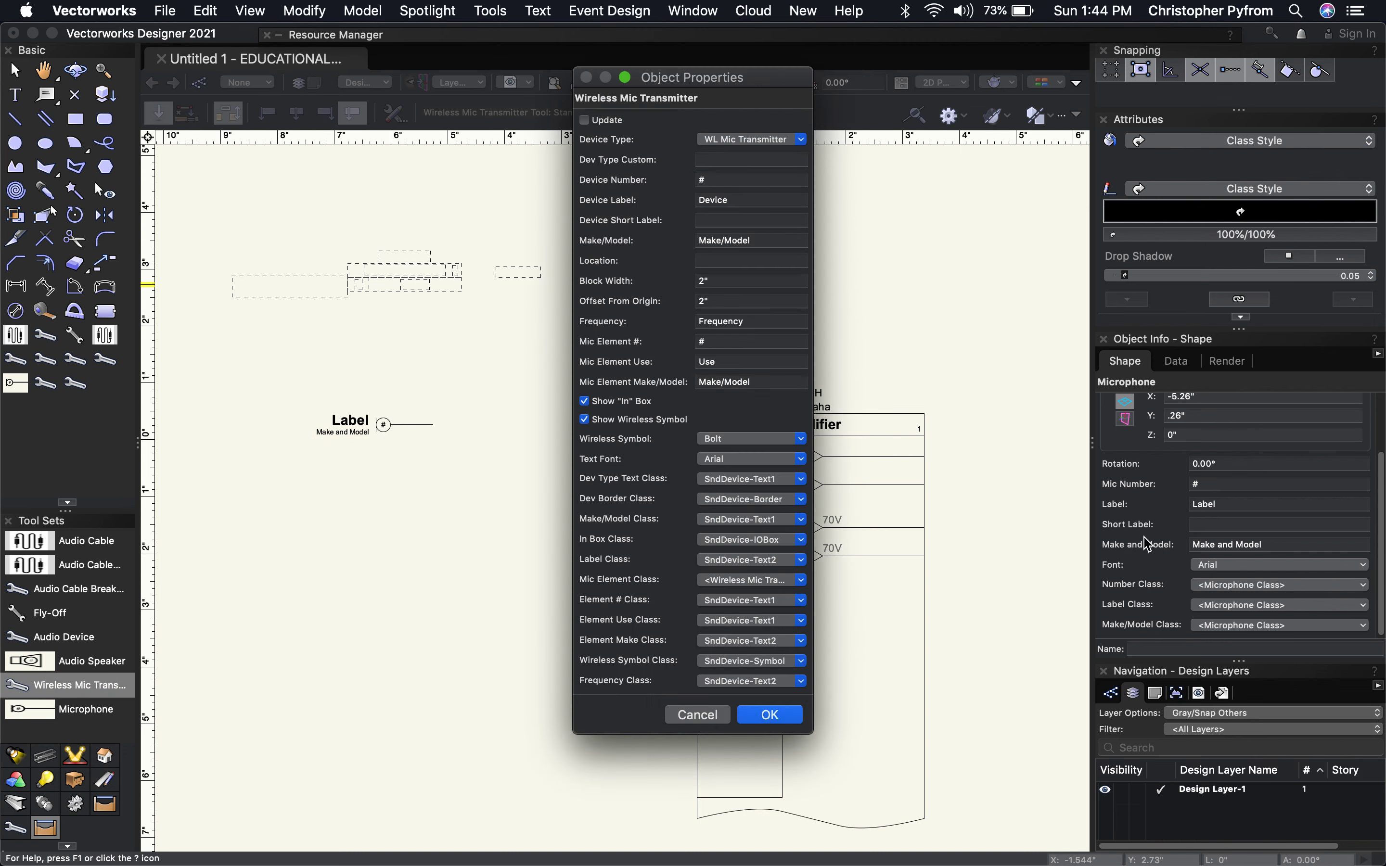
{"action": "key", "text": "Return"}
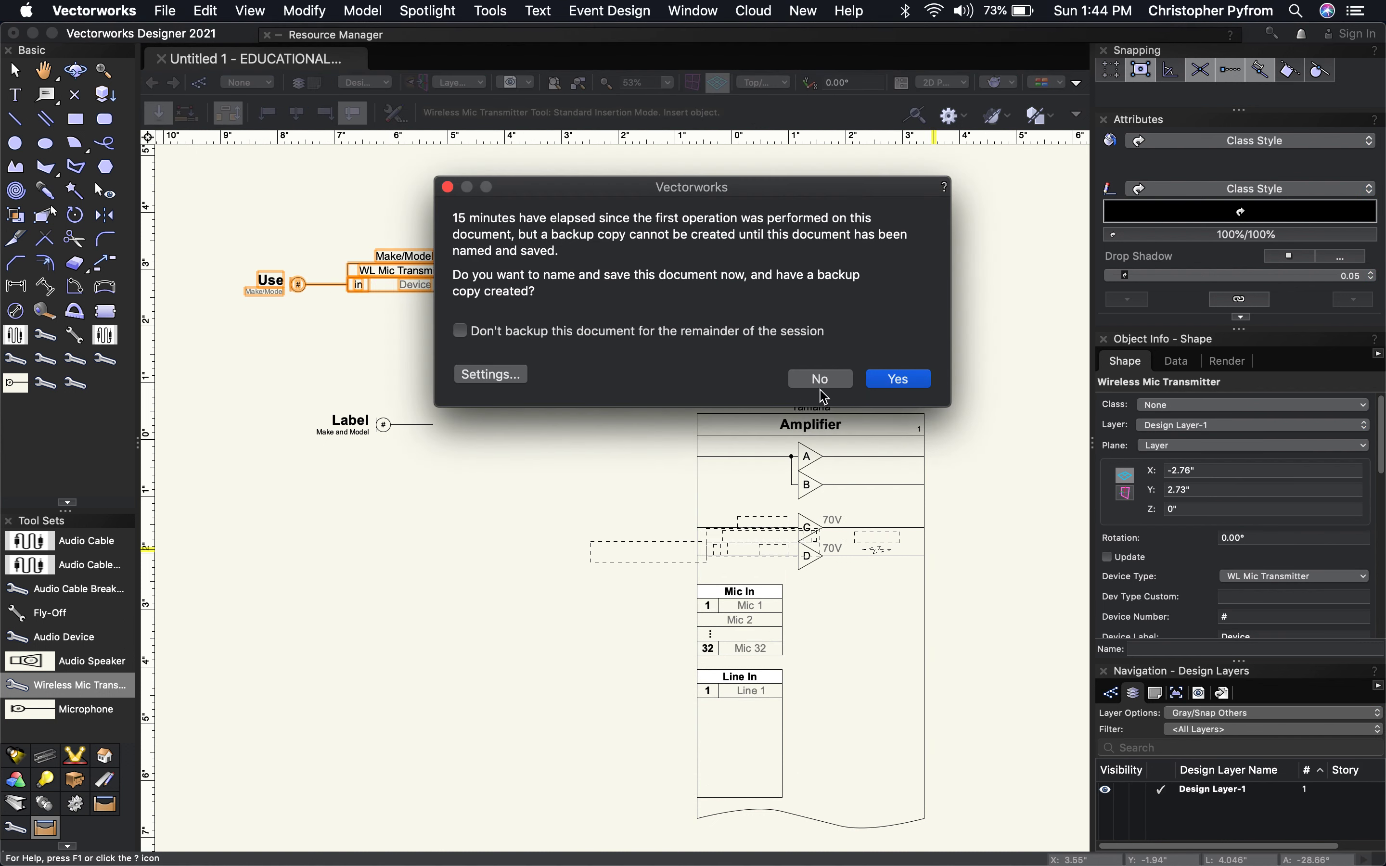
{"action": "left_click", "coordinate": [818, 379]}
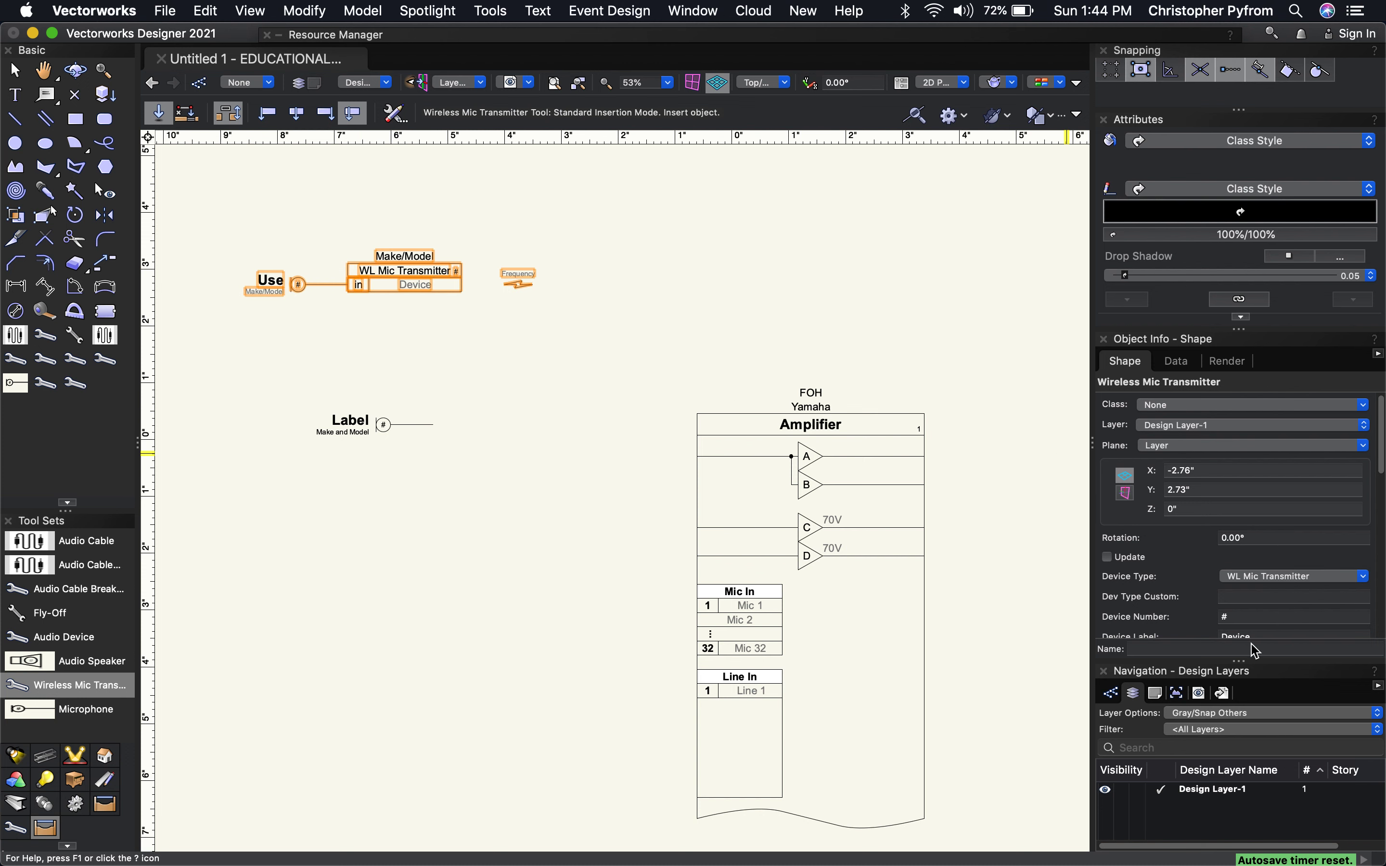
Step: Turn Show Wireless Symbol off and back on for the wireless mic transmitter
{"action": "scroll", "coordinate": [1279, 614], "scroll_direction": "down", "scroll_amount": 3}
{"action": "scroll", "coordinate": [1245, 613], "scroll_direction": "down", "scroll_amount": 3}
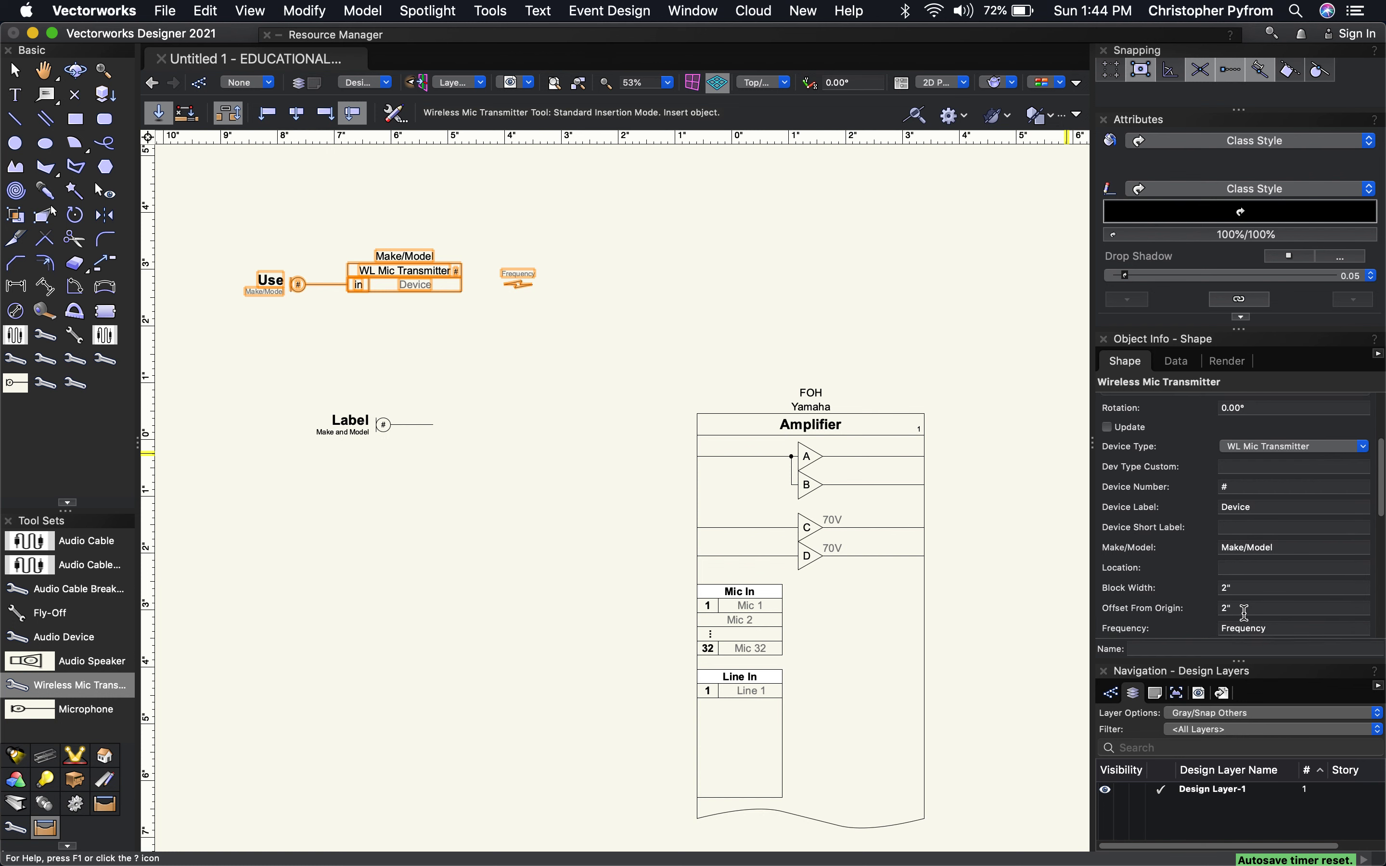
{"action": "scroll", "coordinate": [1245, 613], "scroll_direction": "down", "scroll_amount": 3}
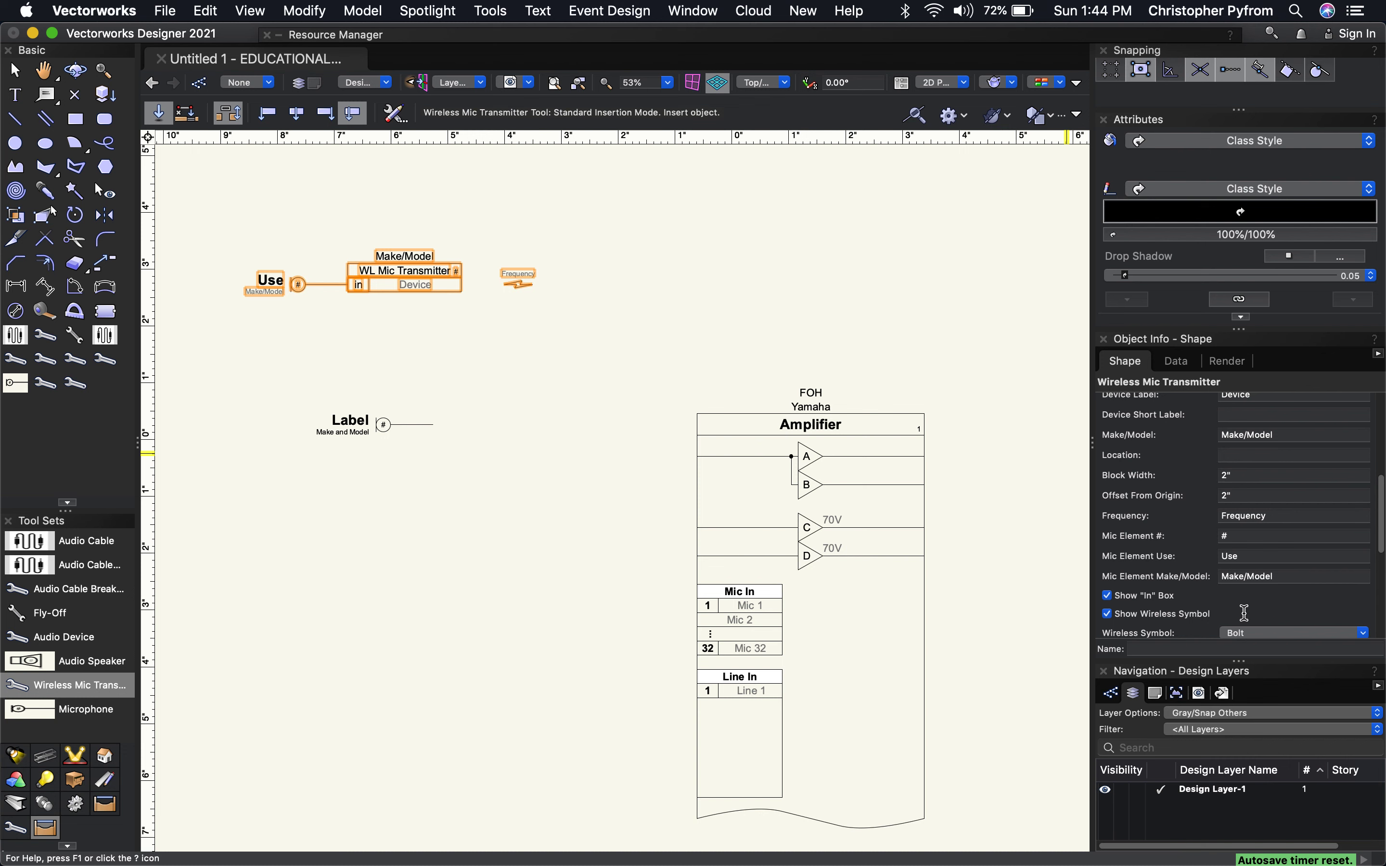
{"action": "left_click", "coordinate": [1109, 614]}
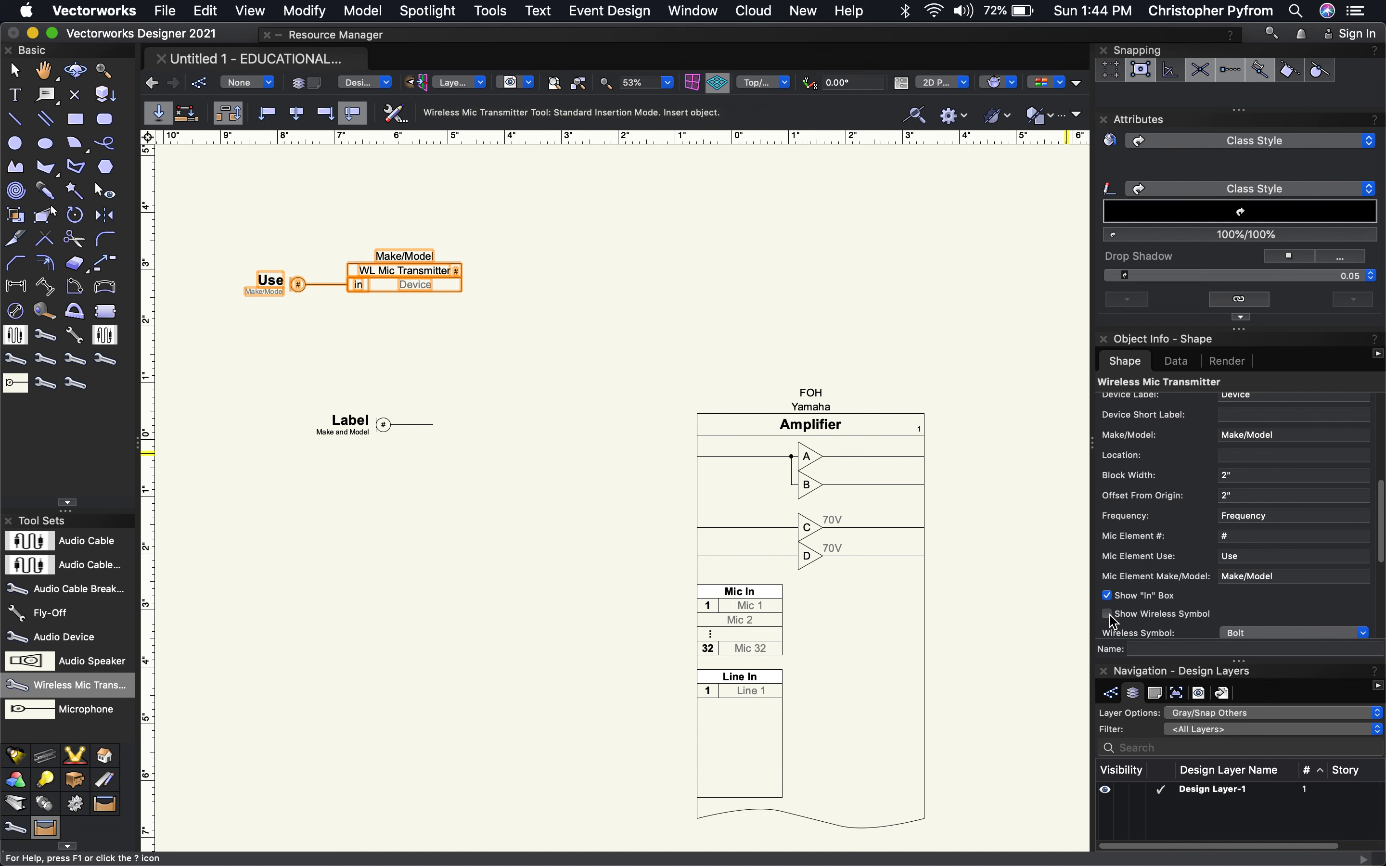
{"action": "left_click", "coordinate": [1109, 615]}
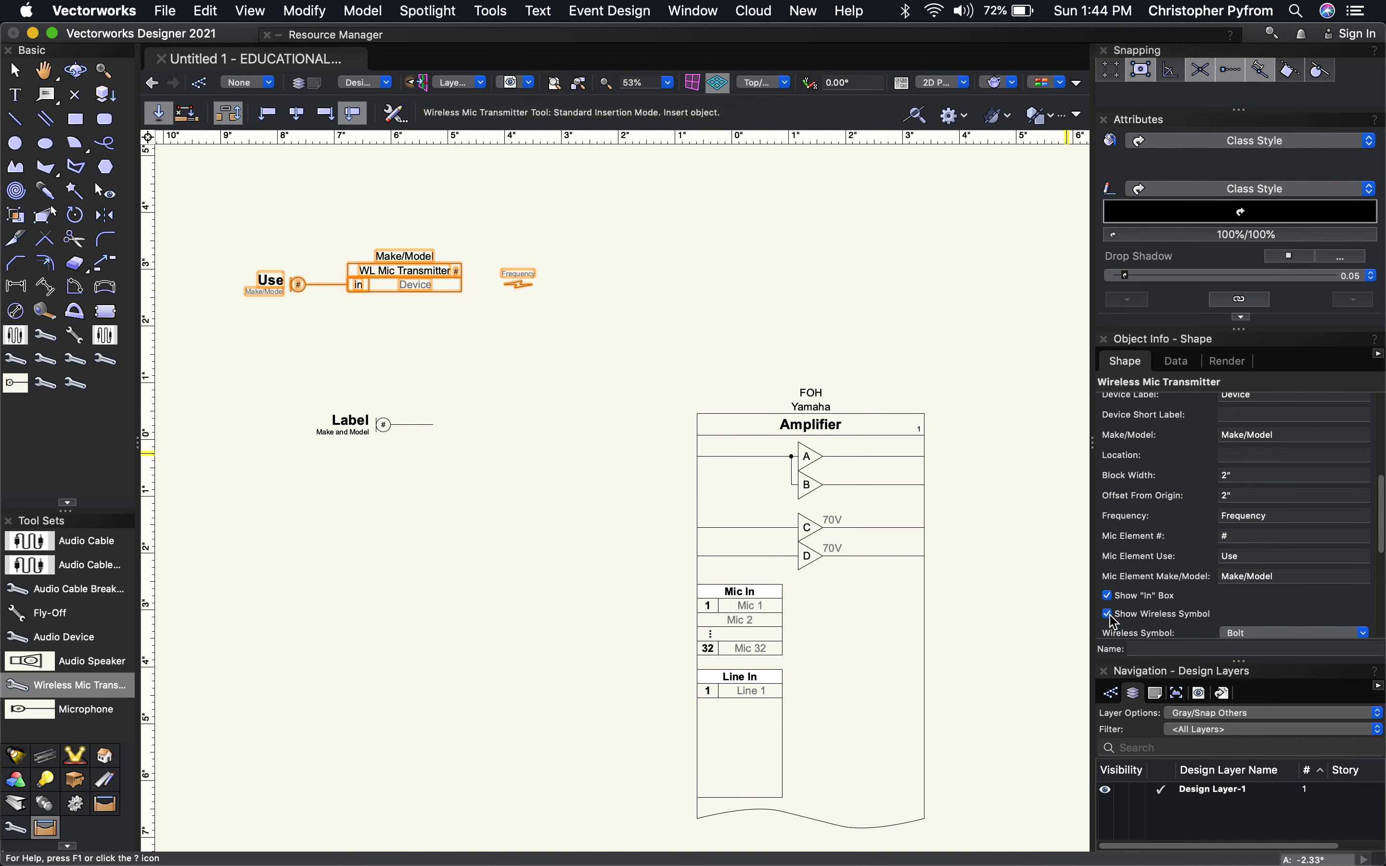
Step: Change the wireless mic transmitter's wireless symbol to Arcs
{"action": "scroll", "coordinate": [1242, 593], "scroll_direction": "down", "scroll_amount": 3}
{"action": "left_click", "coordinate": [1257, 552]}
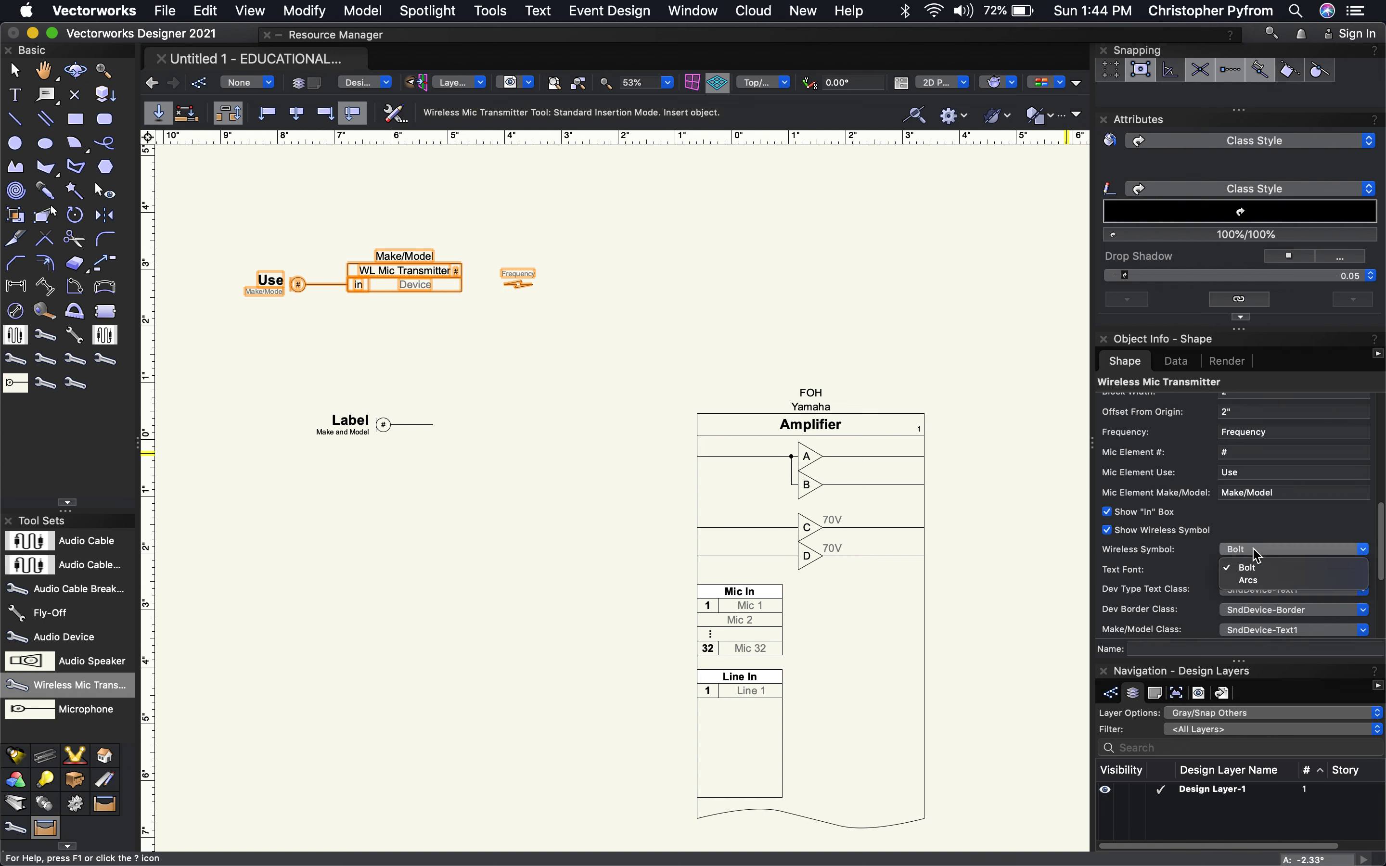
{"action": "left_click", "coordinate": [1263, 581]}
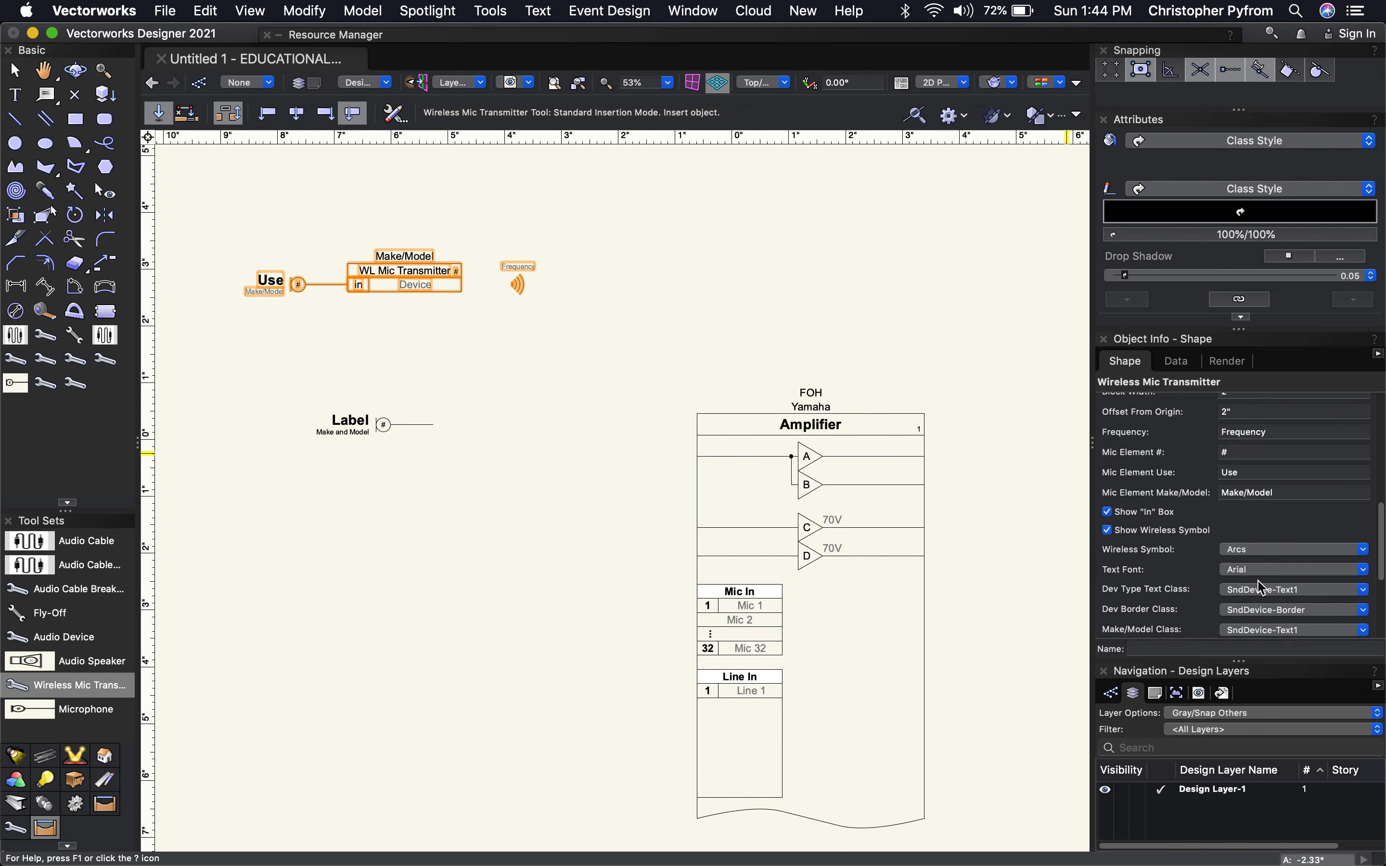
Step: Try Offset From Origin values of 21" and 1" on the wireless mic transmitter, and set it back to 2"
{"action": "scroll", "coordinate": [1273, 553], "scroll_direction": "up", "scroll_amount": 5}
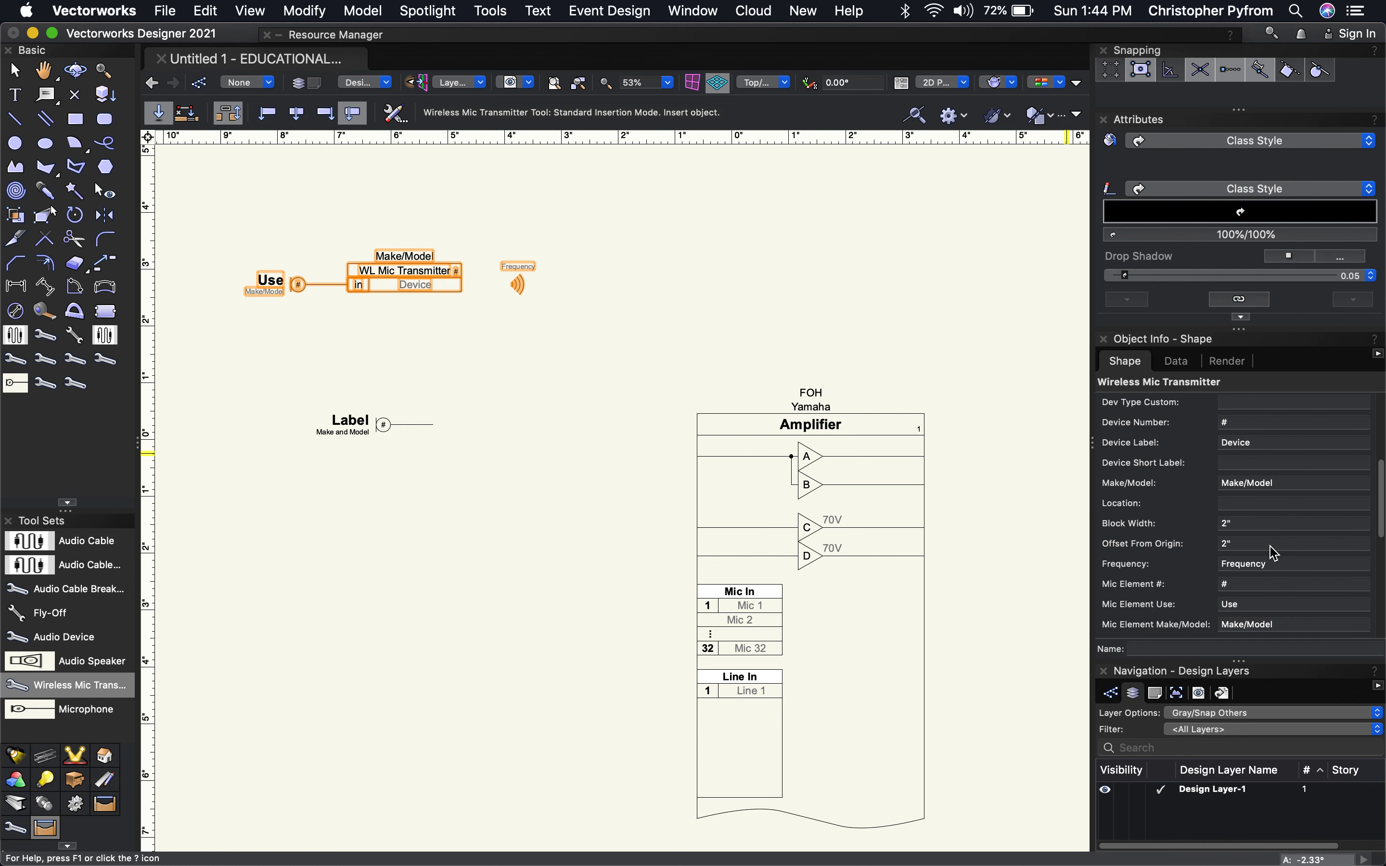
{"action": "left_click", "coordinate": [1244, 547]}
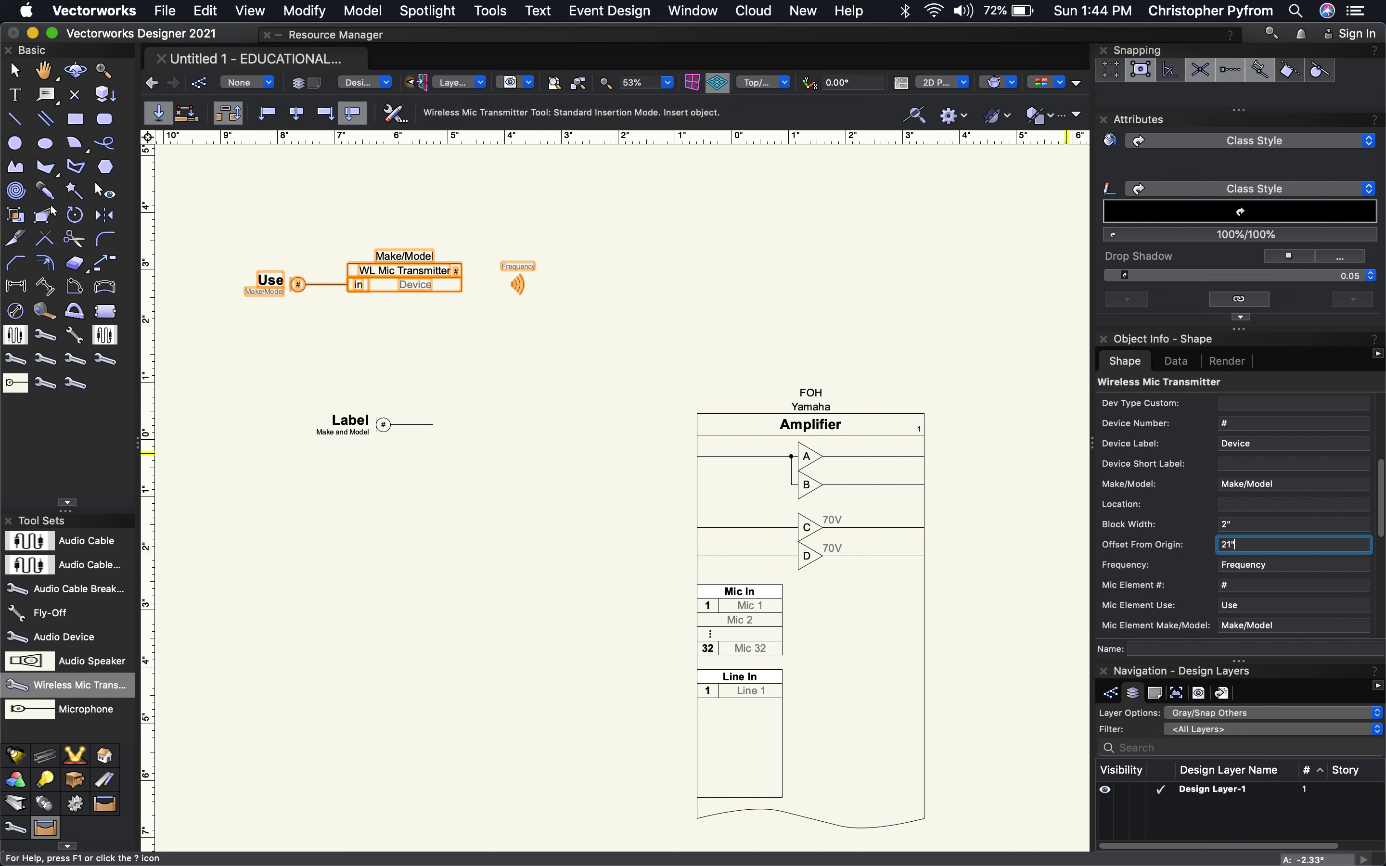
{"action": "key", "text": "Return"}
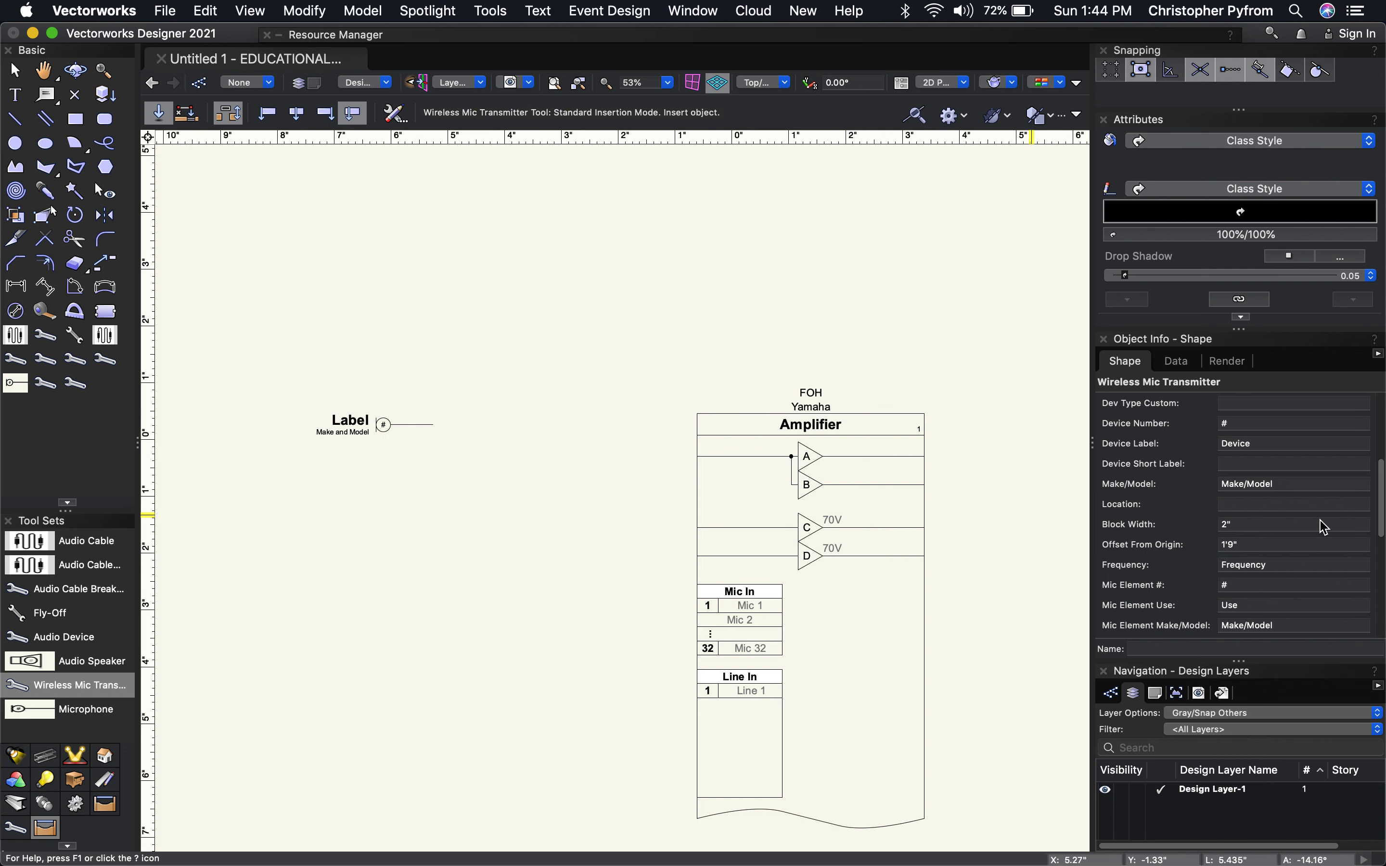
{"action": "left_click", "coordinate": [1260, 546]}
{"action": "type", "text": "1"}
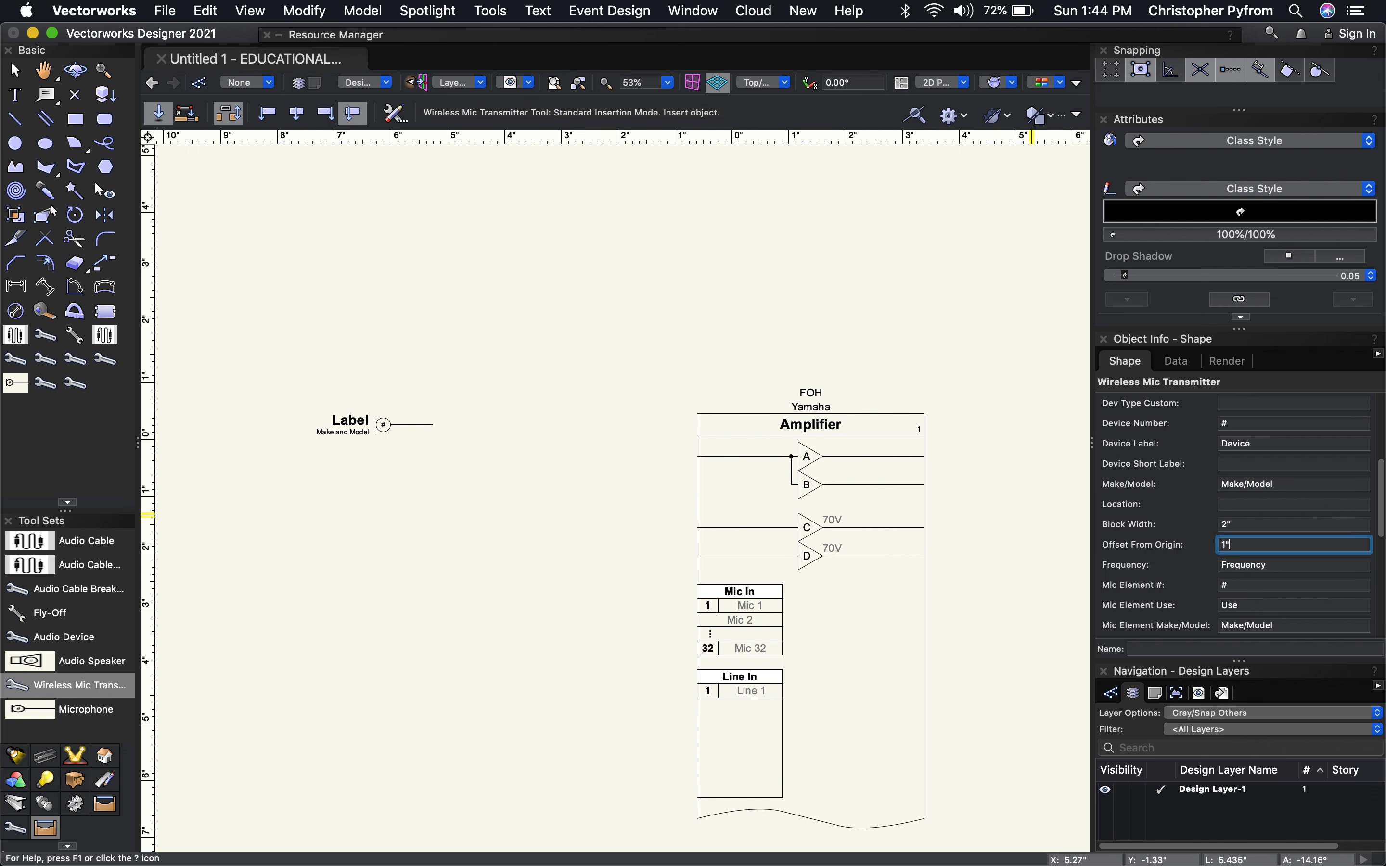
{"action": "key", "text": "Return"}
{"action": "left_click", "coordinate": [1245, 542]}
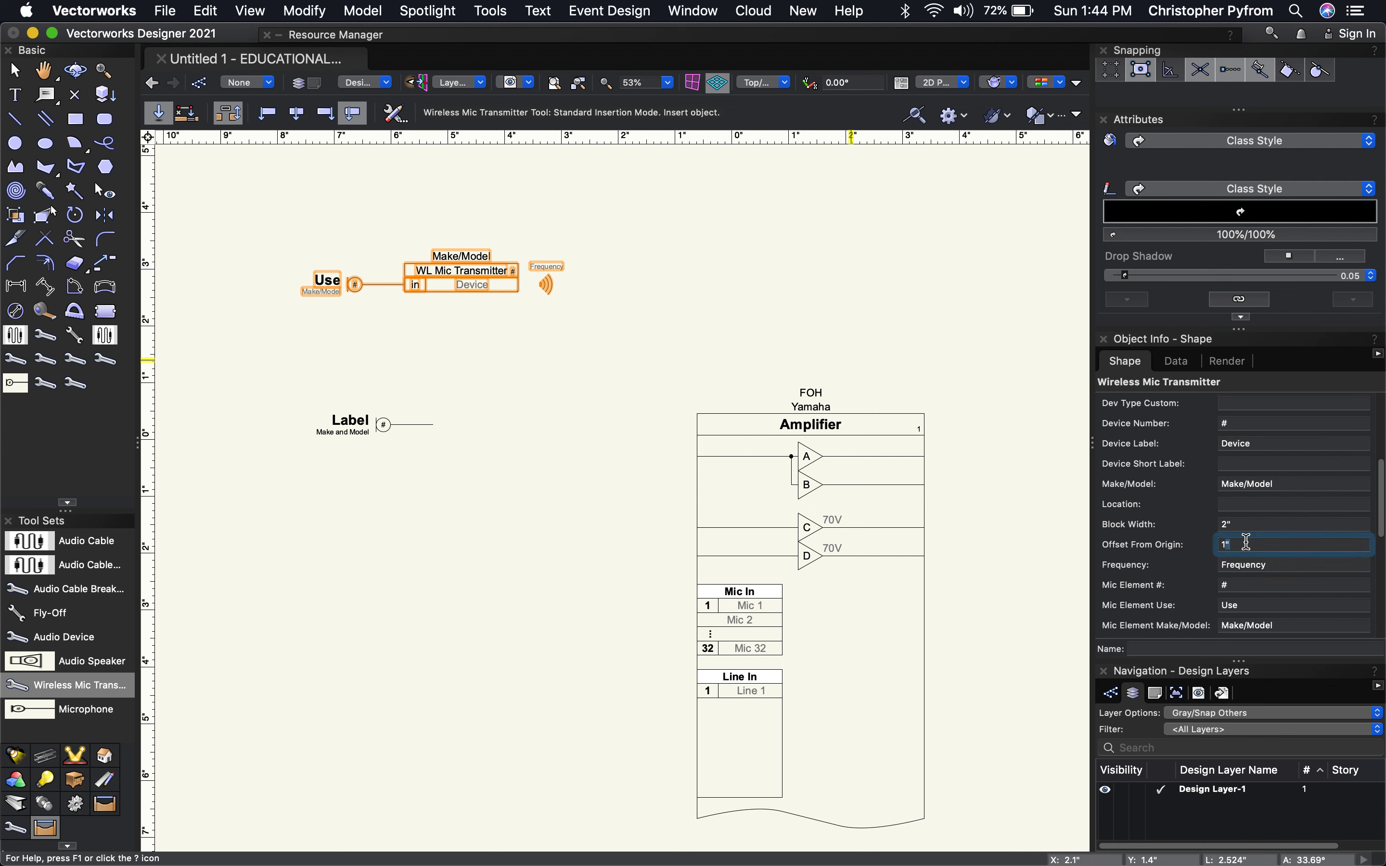
{"action": "key", "text": "Return"}
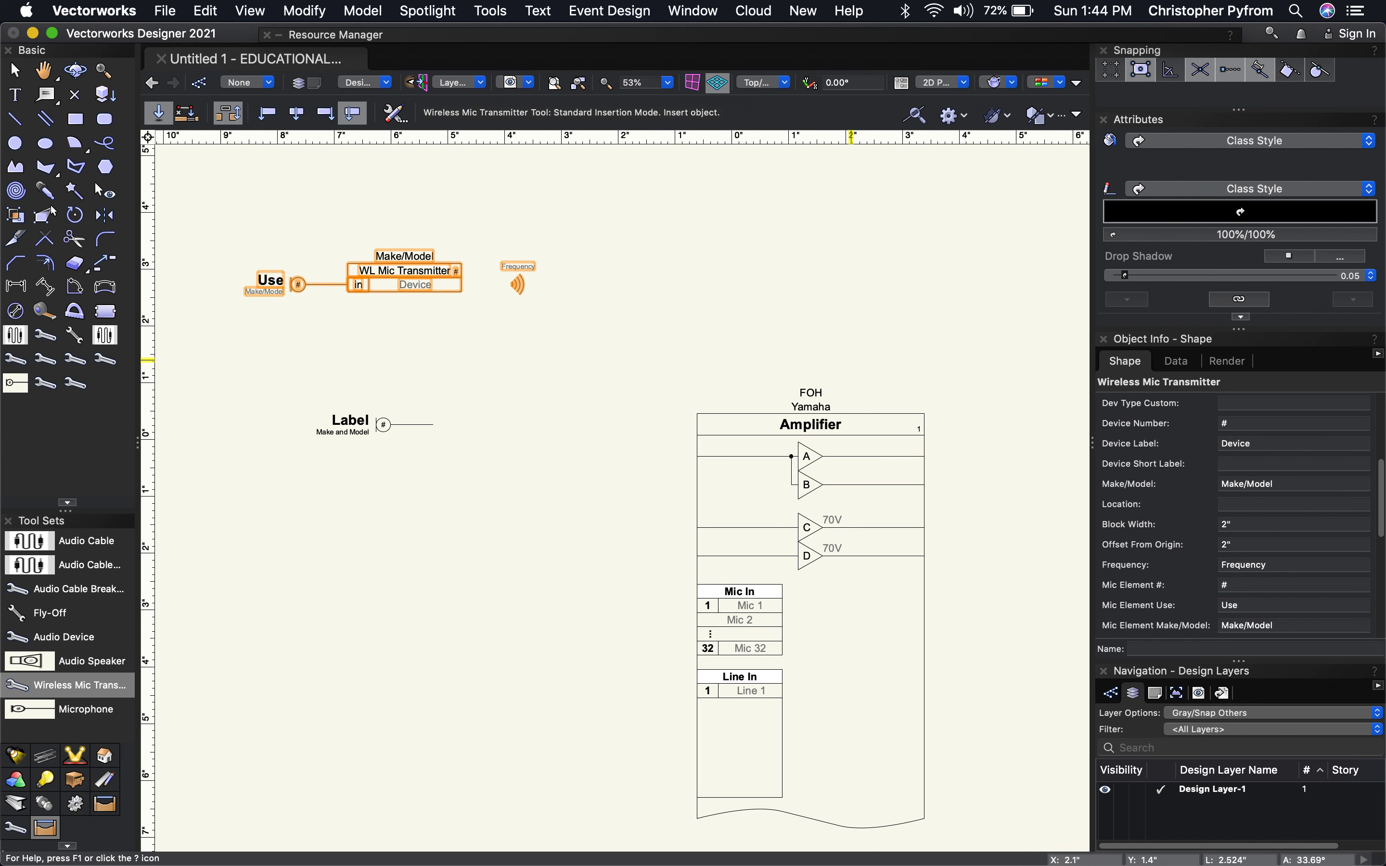
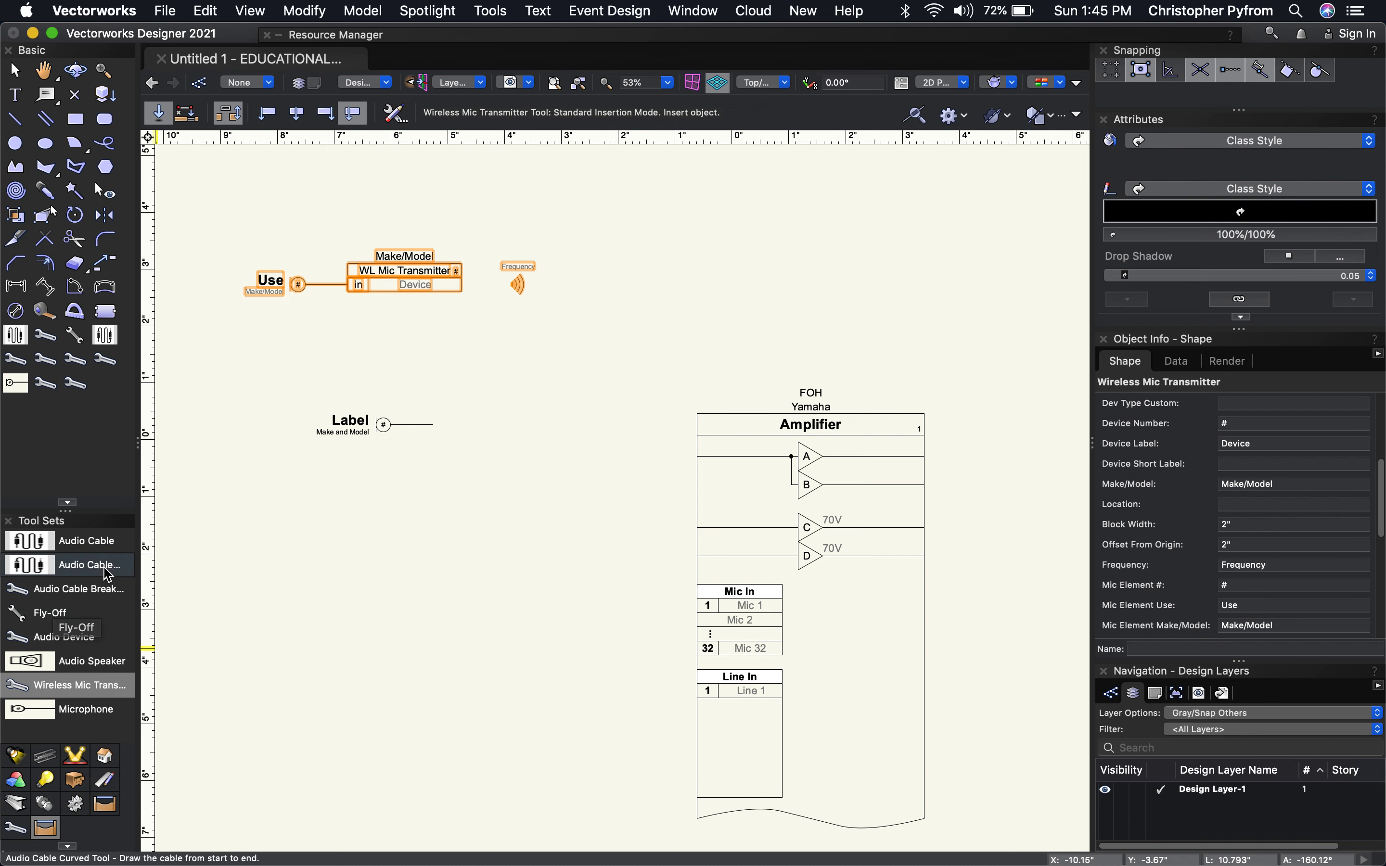
Step: Set up the Audio Cable Curved tool with its default properties: Balanced Audio, 25' length, 0.25 arc radius and XLR connectors
{"action": "left_click", "coordinate": [74, 565]}
{"action": "left_click", "coordinate": [588, 479]}
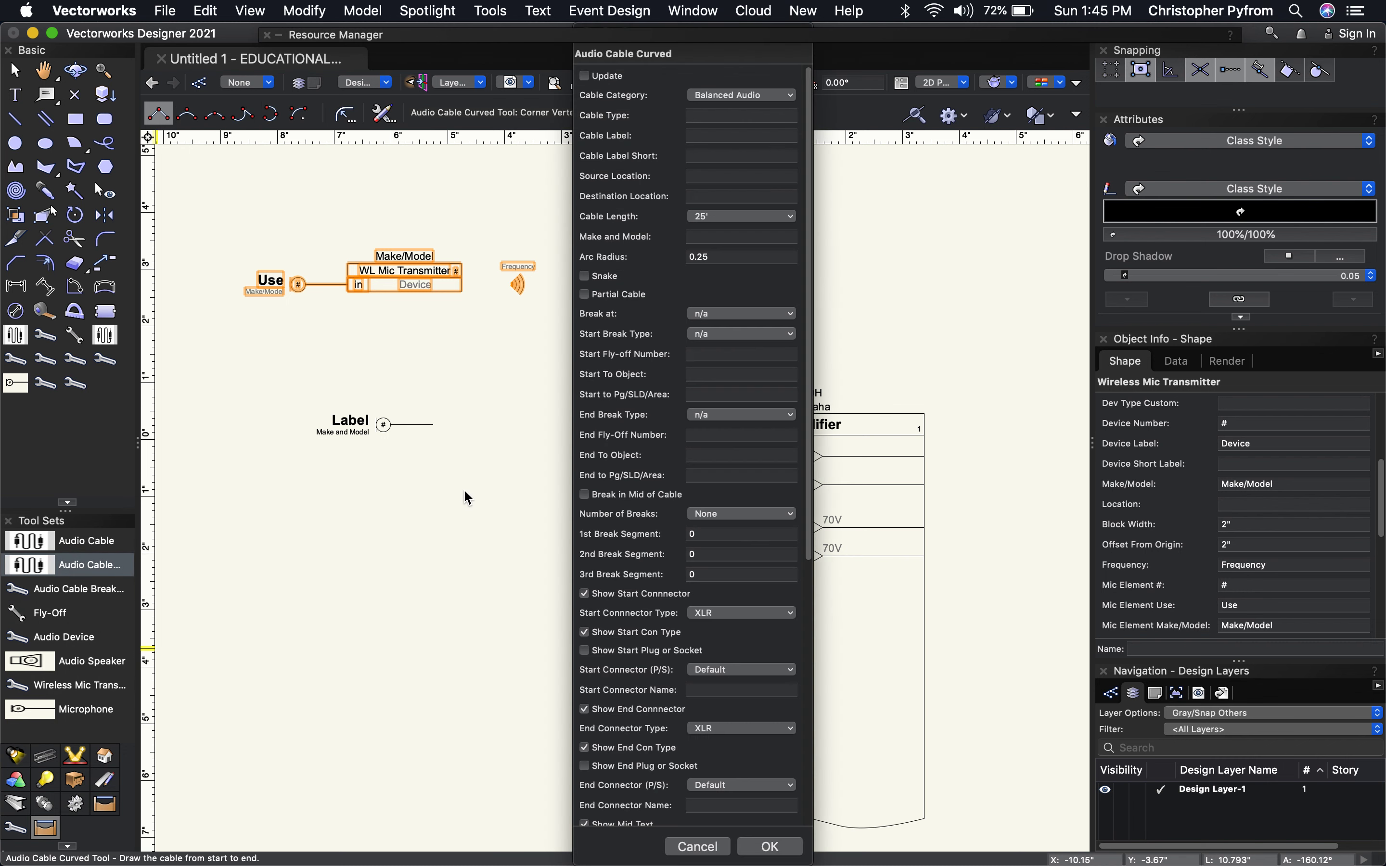
{"action": "left_click", "coordinate": [772, 847]}
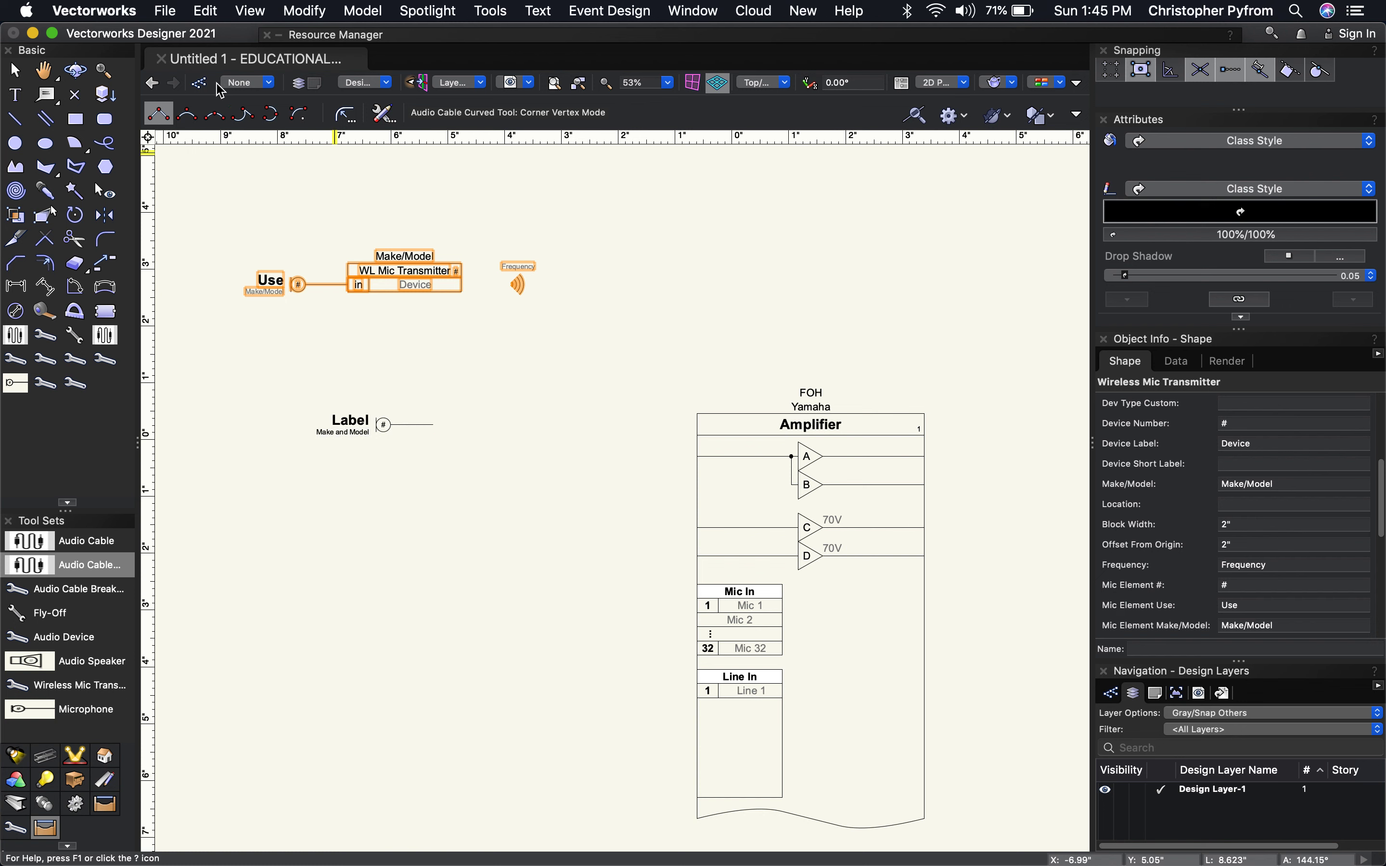
Step: Try routing a curved audio cable with several bends from the microphone to the amplifier's channel A input, and delete it
{"action": "left_click", "coordinate": [434, 425]}
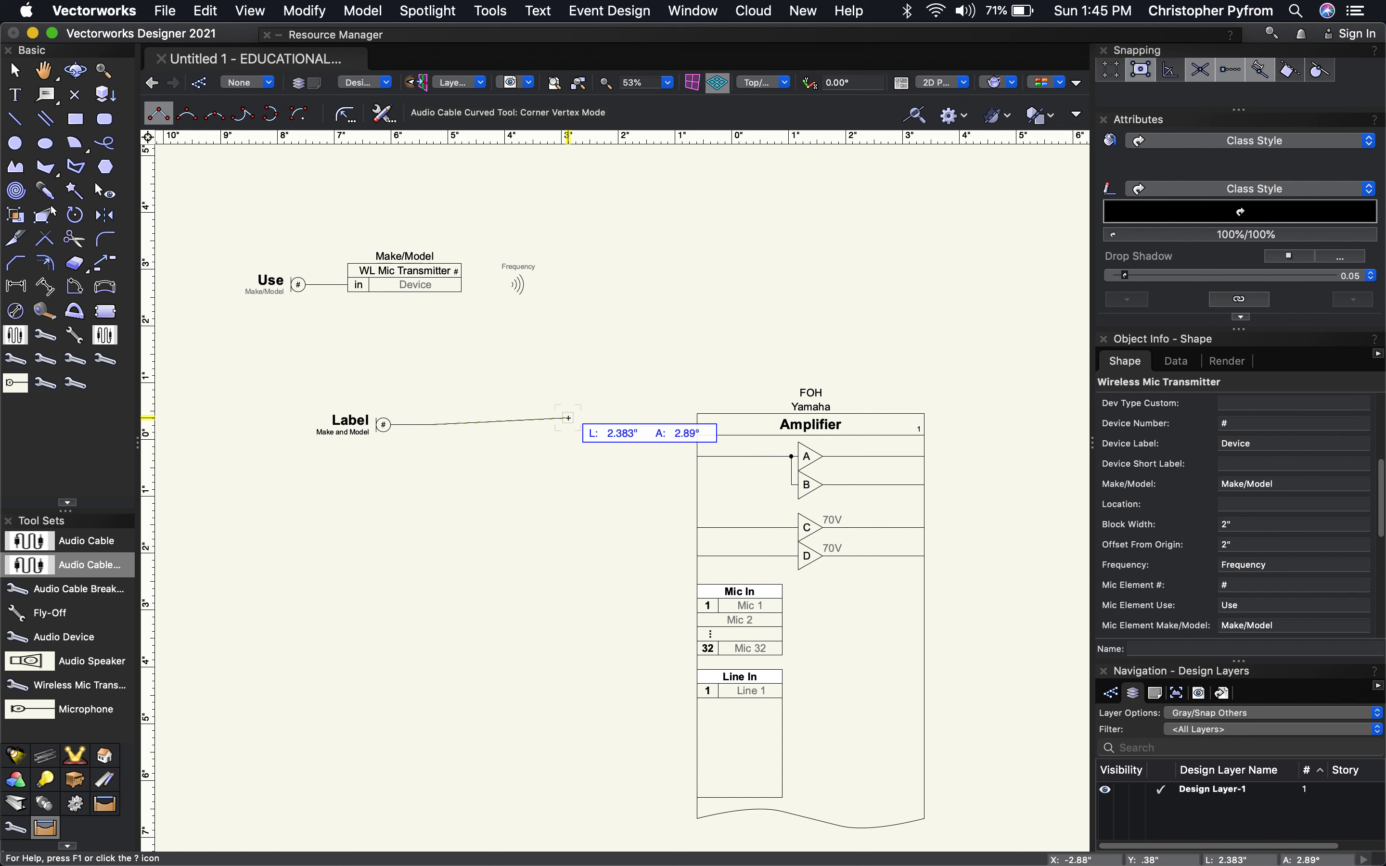
{"action": "left_click", "coordinate": [528, 425]}
{"action": "left_click", "coordinate": [528, 514]}
{"action": "left_click", "coordinate": [386, 514]}
{"action": "left_click", "coordinate": [387, 623]}
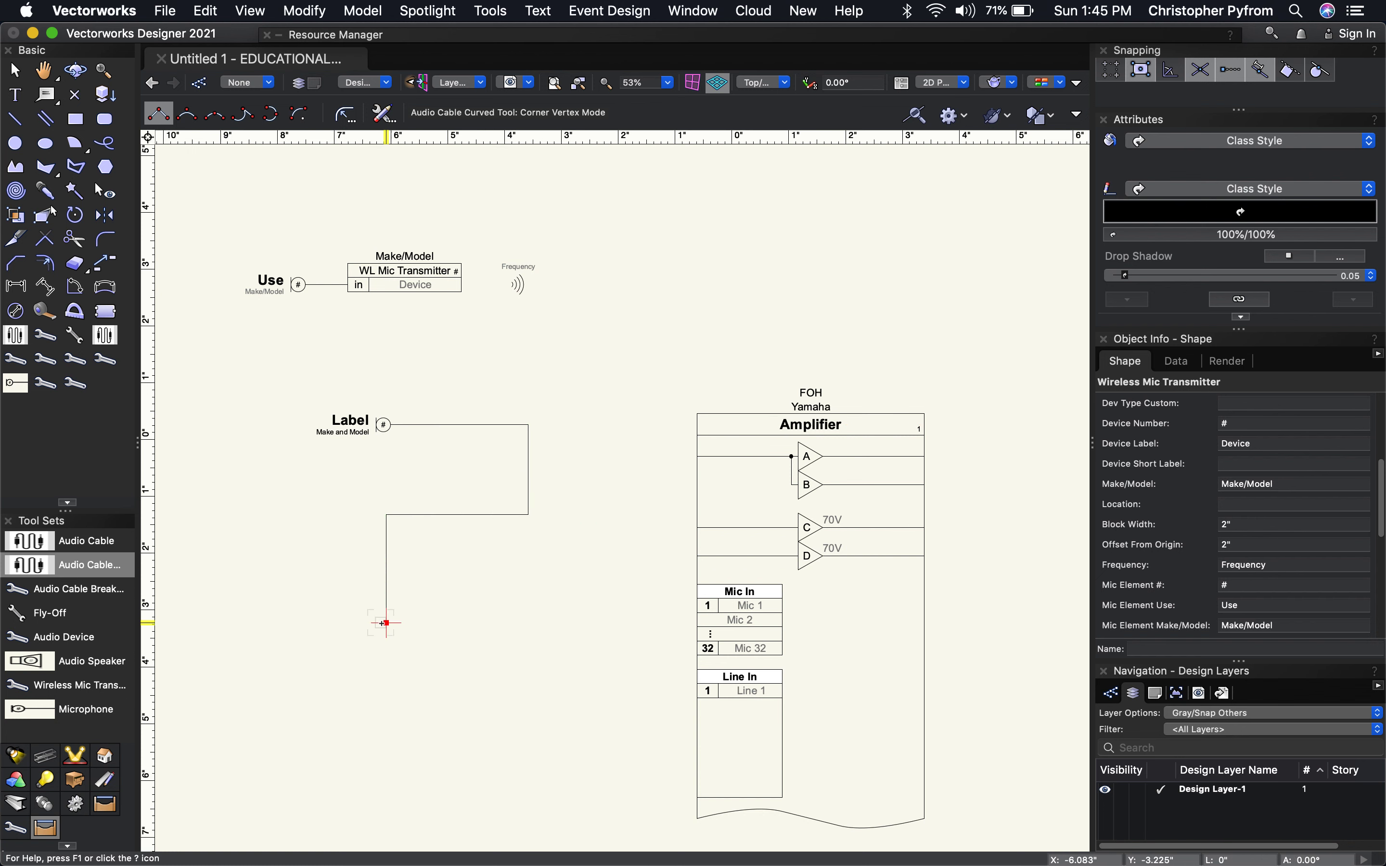
{"action": "left_click", "coordinate": [496, 572]}
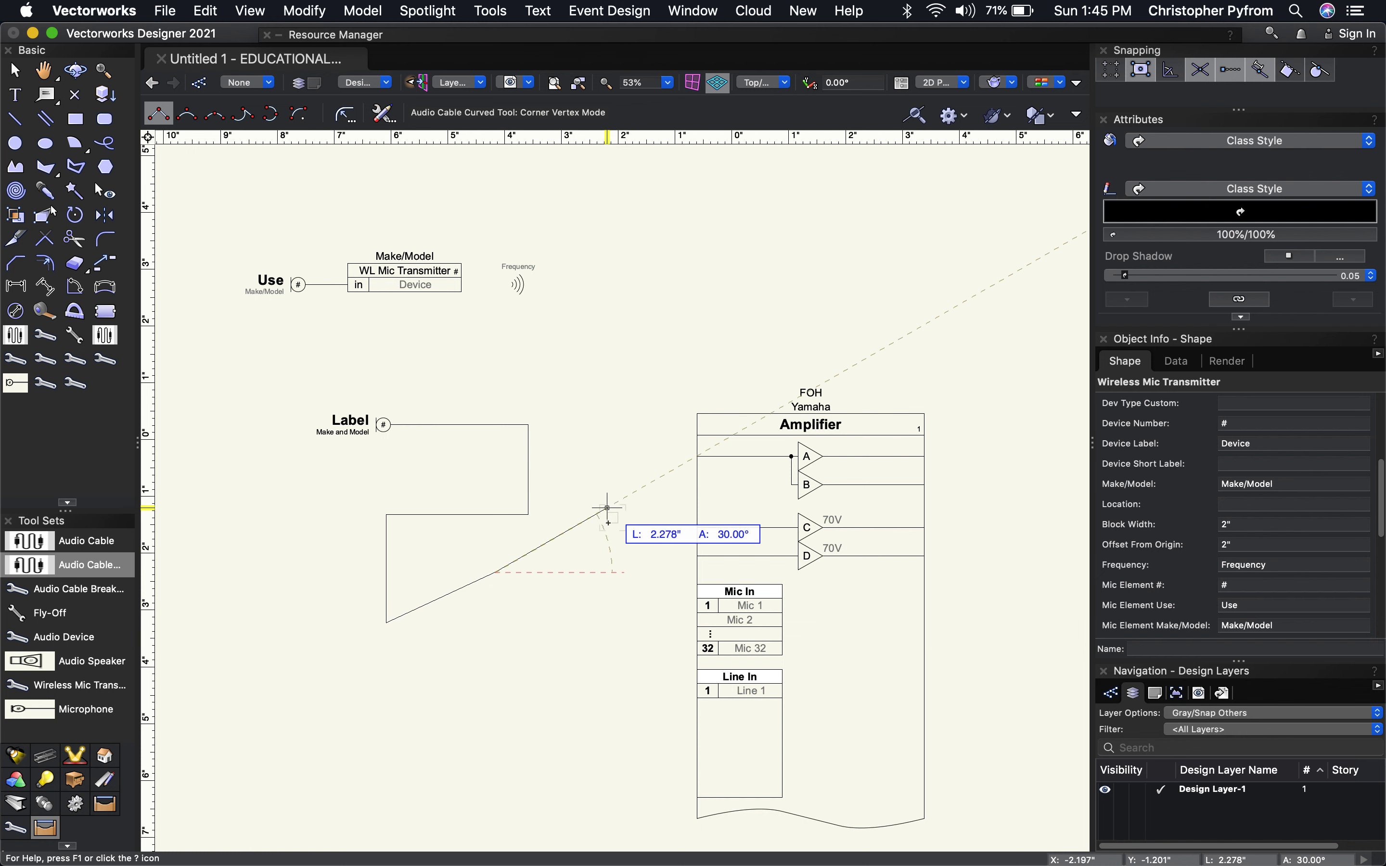
{"action": "left_click", "coordinate": [589, 518]}
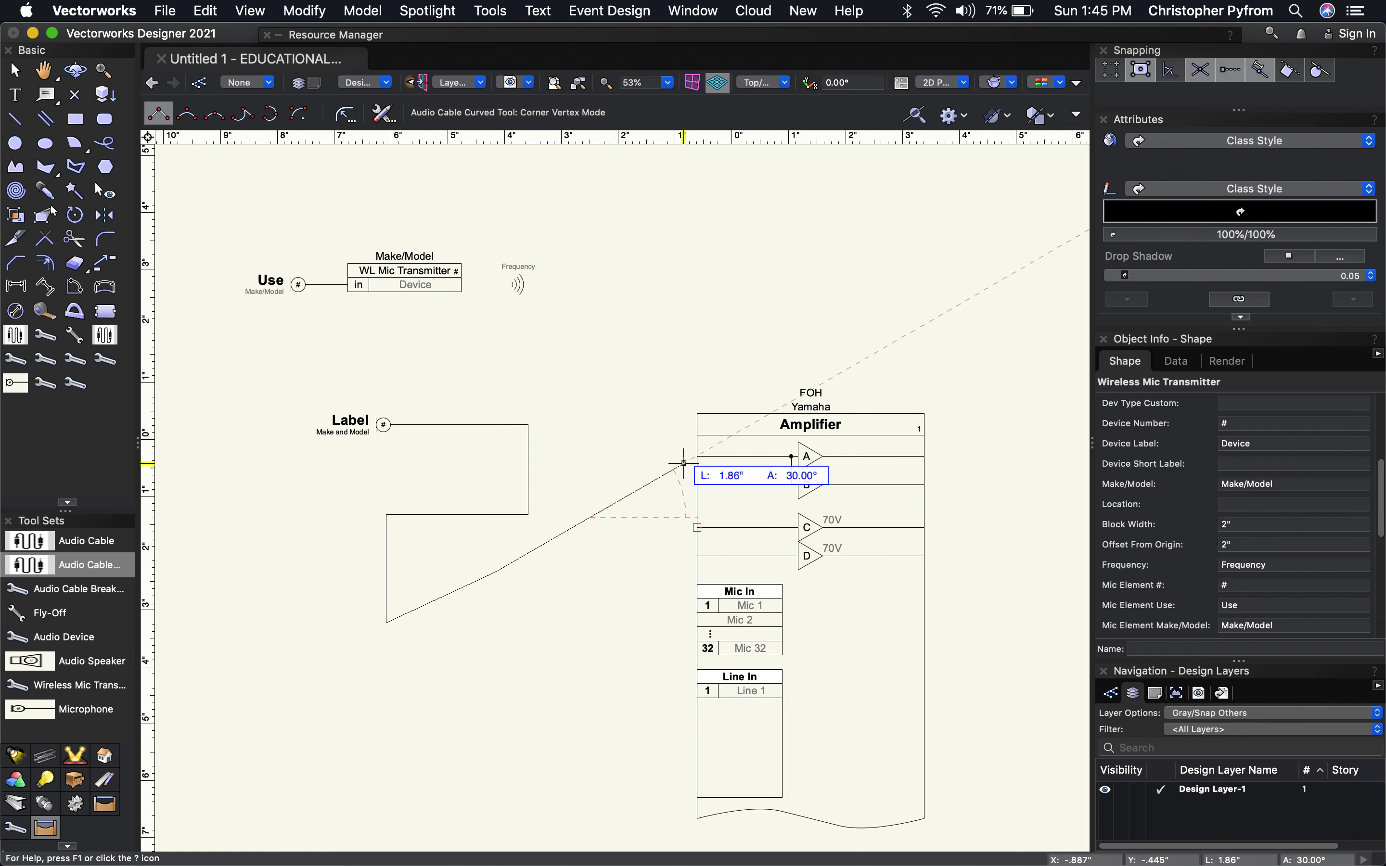
{"action": "left_click", "coordinate": [590, 457]}
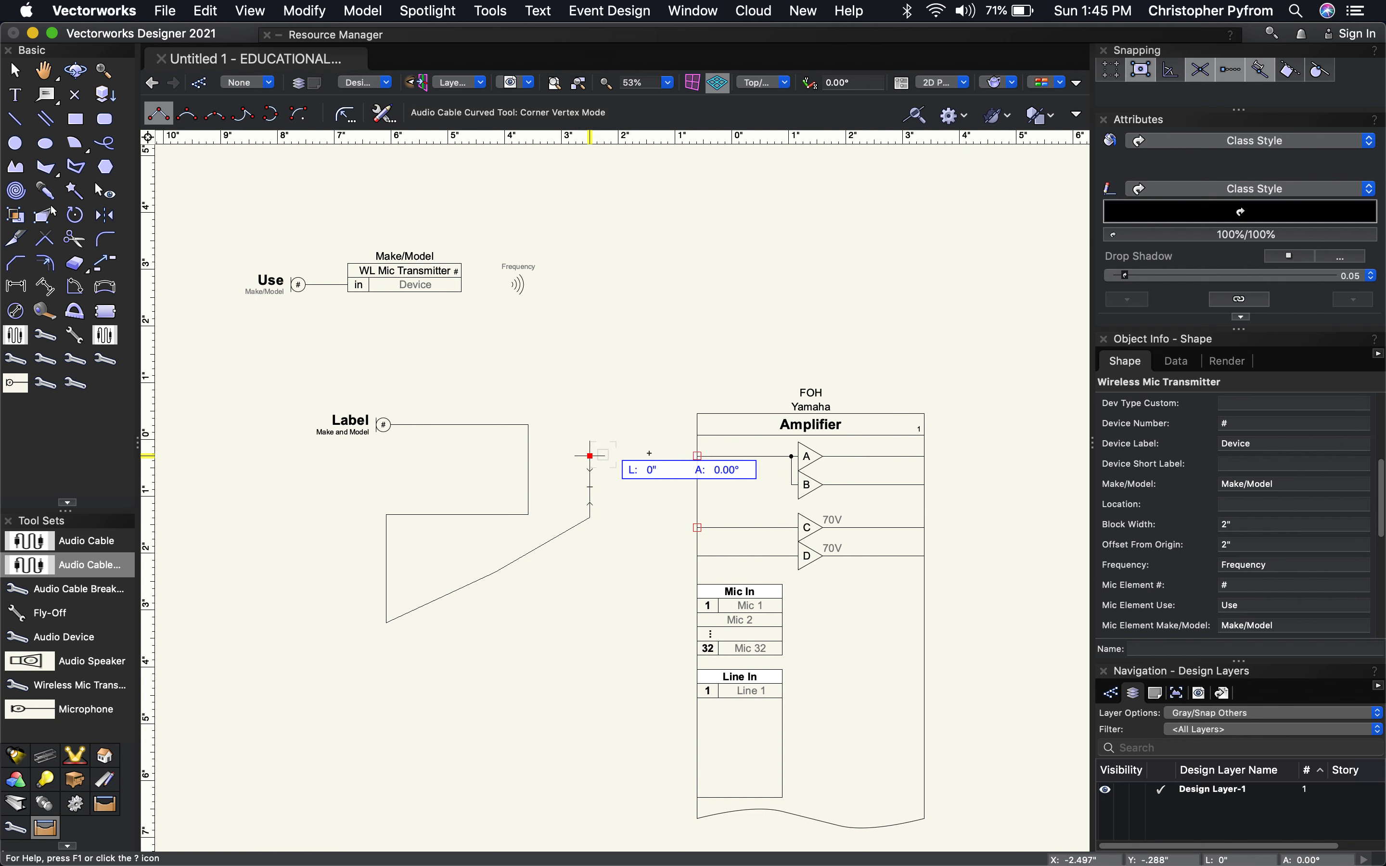
{"action": "left_click", "coordinate": [697, 457]}
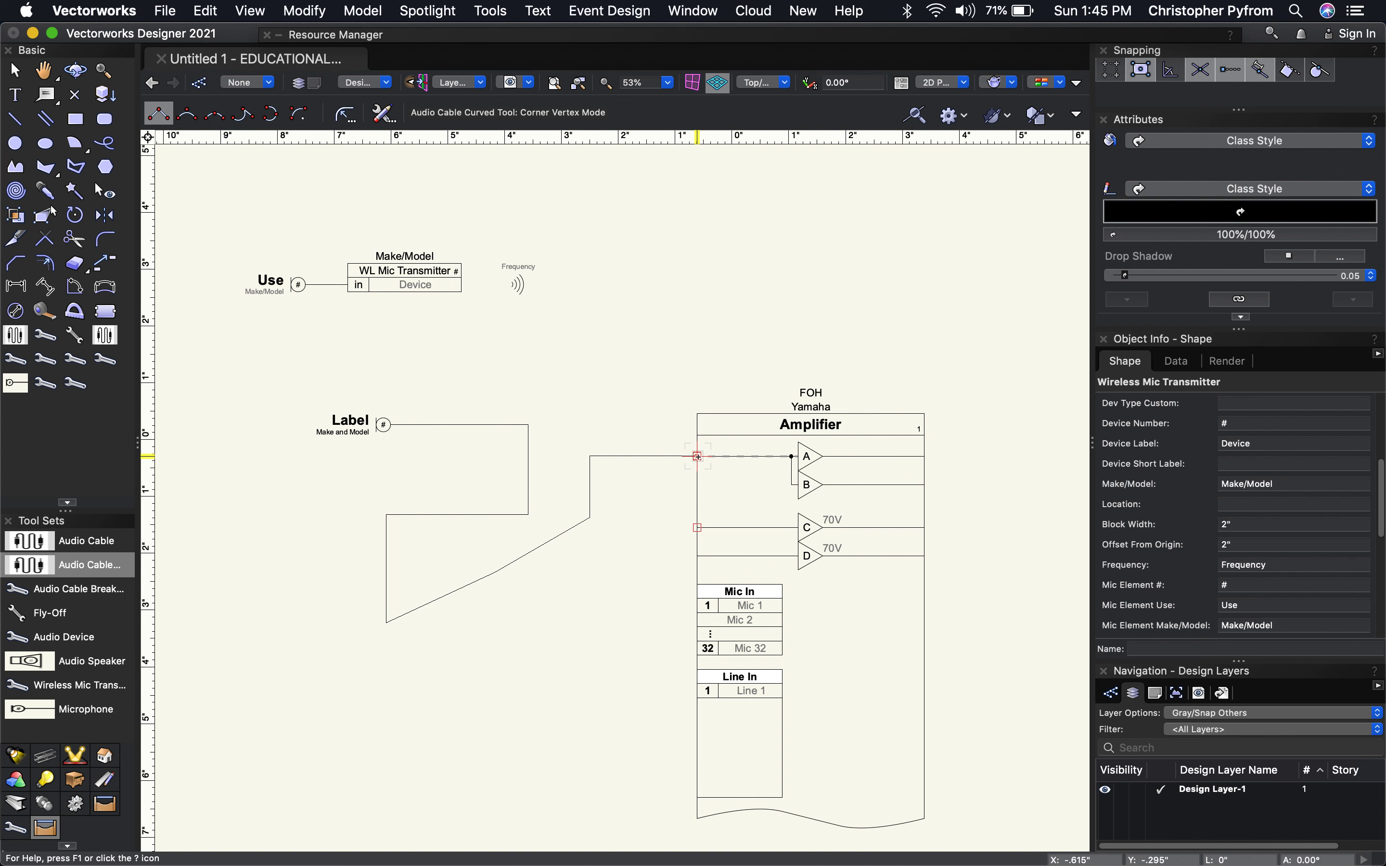
{"action": "double_click", "coordinate": [697, 456]}
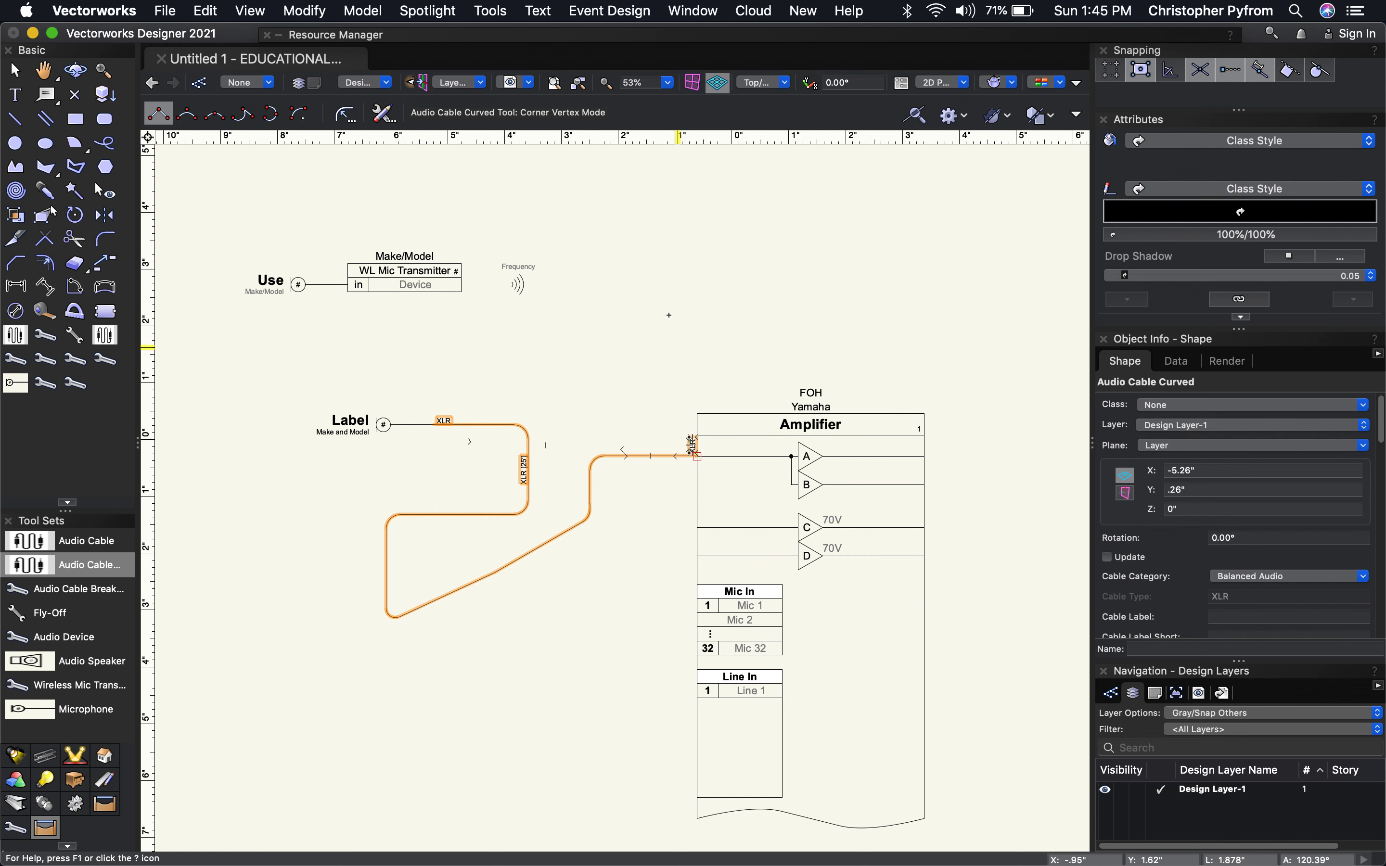
{"action": "key", "text": "BackSpace"}
Step: Draw a curved audio cable from the microphone's line end, looping down through six bends, to the amplifier's channel A input
{"action": "left_click", "coordinate": [433, 424]}
{"action": "left_click", "coordinate": [503, 424]}
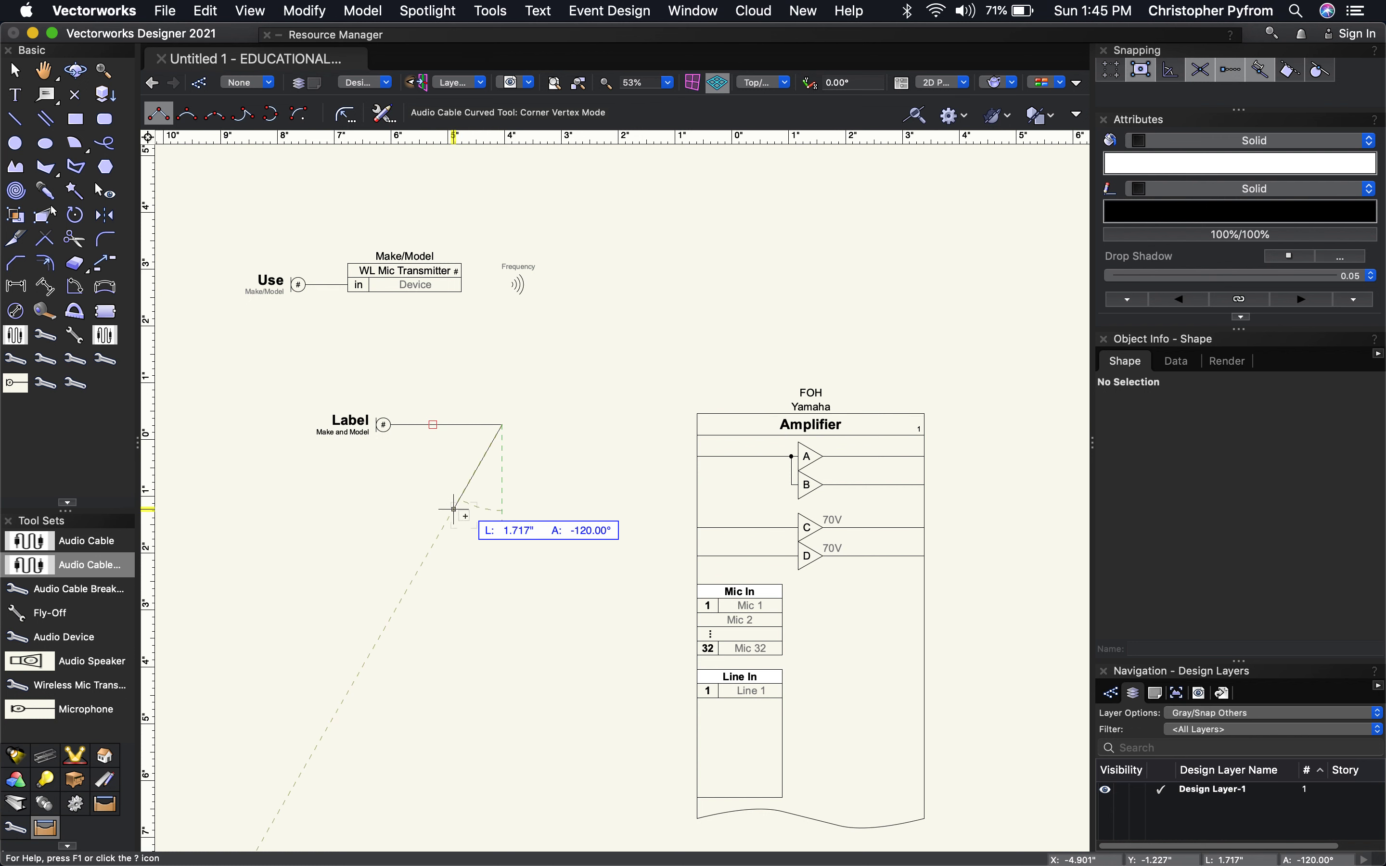
{"action": "left_click", "coordinate": [503, 527]}
{"action": "left_click", "coordinate": [369, 528]}
{"action": "left_click", "coordinate": [368, 681]}
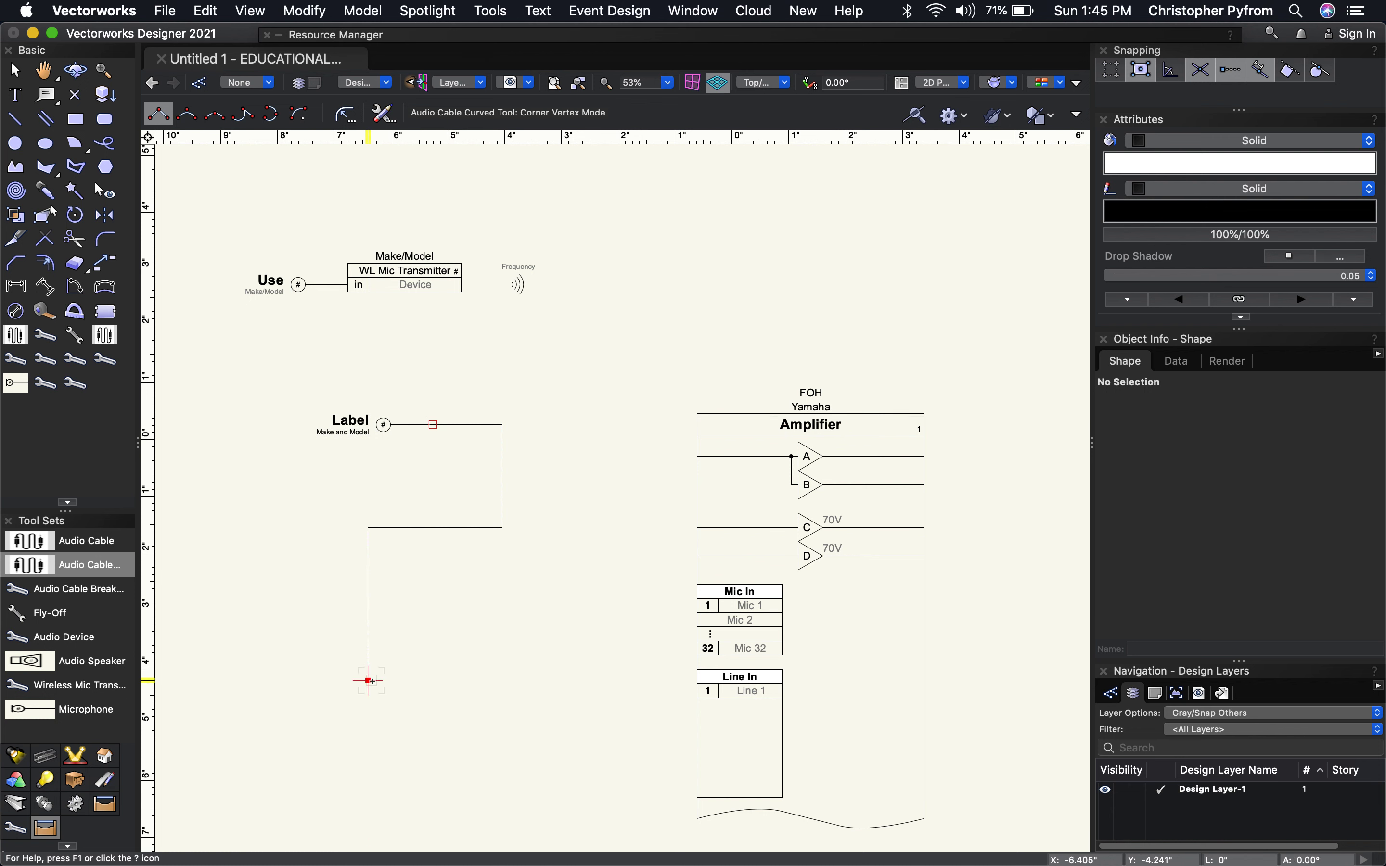
{"action": "left_click", "coordinate": [470, 590]}
{"action": "left_click", "coordinate": [557, 626]}
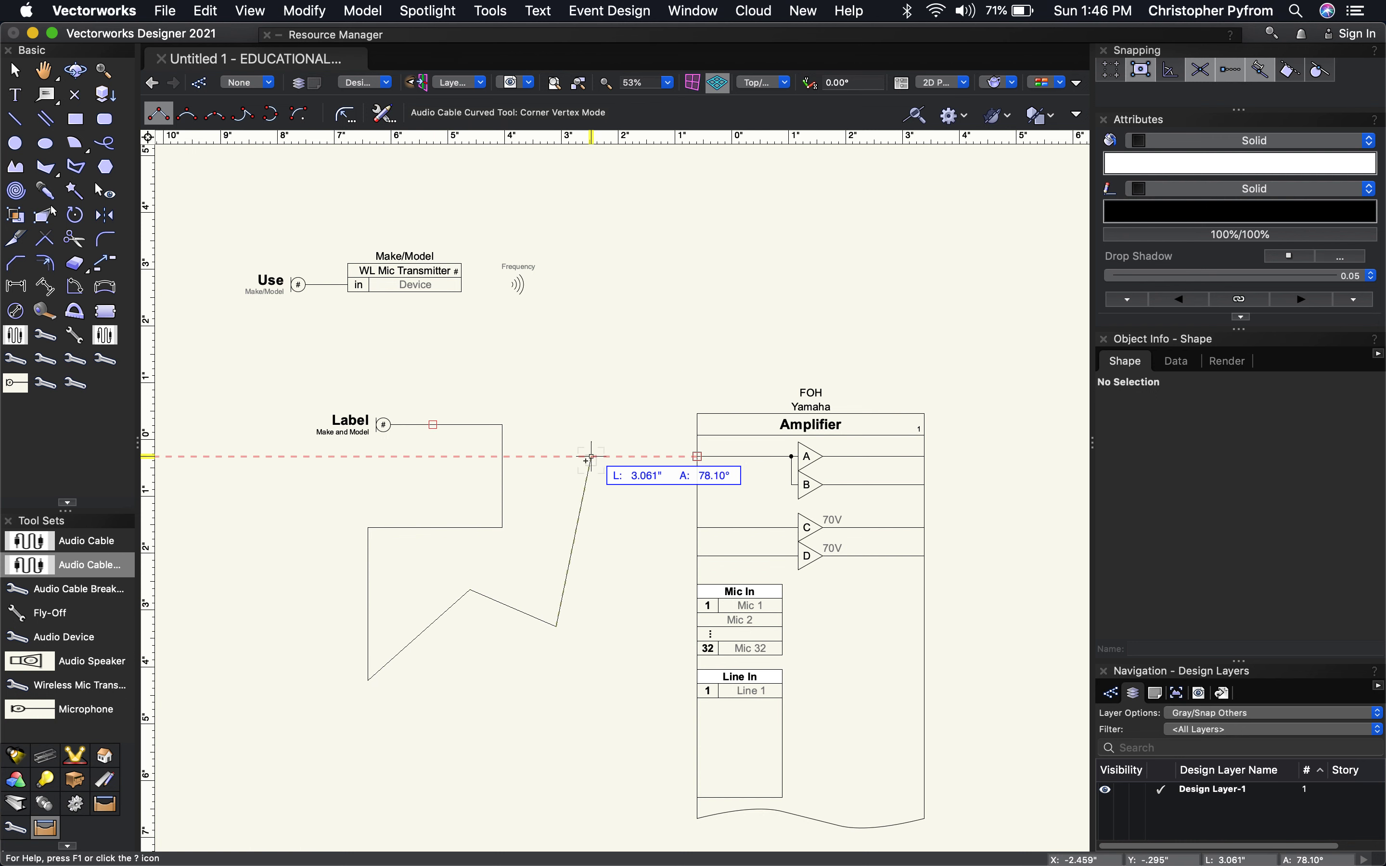
{"action": "left_click", "coordinate": [557, 456]}
{"action": "left_click", "coordinate": [698, 457]}
{"action": "left_click", "coordinate": [698, 456]}
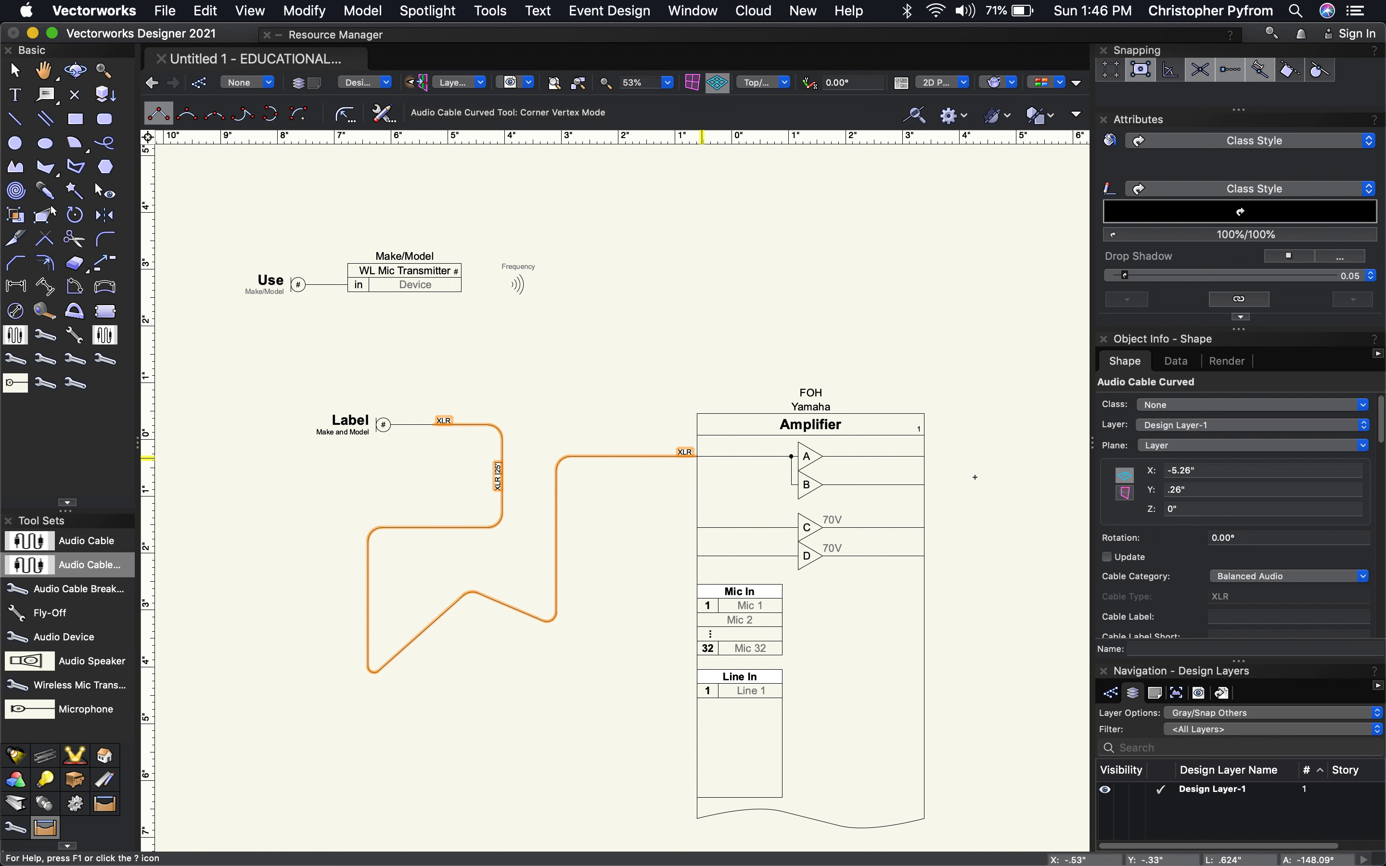
Step: Keep the curved cable's category as Balanced Audio and set its arc radius to 1/2 after trying 1/8
{"action": "scroll", "coordinate": [1177, 585], "scroll_direction": "down", "scroll_amount": 5}
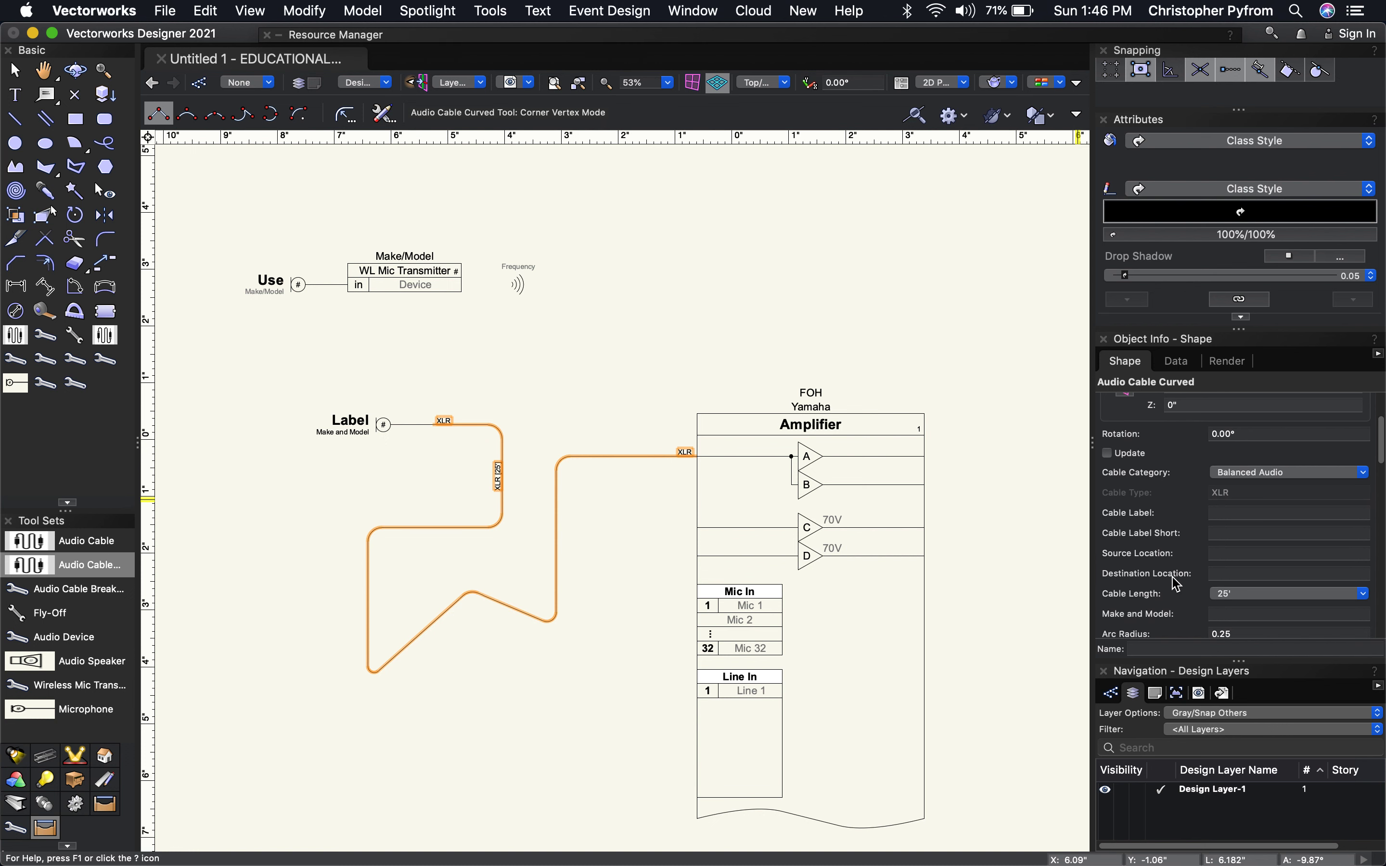
{"action": "left_click", "coordinate": [1277, 473]}
{"action": "left_click", "coordinate": [1278, 490]}
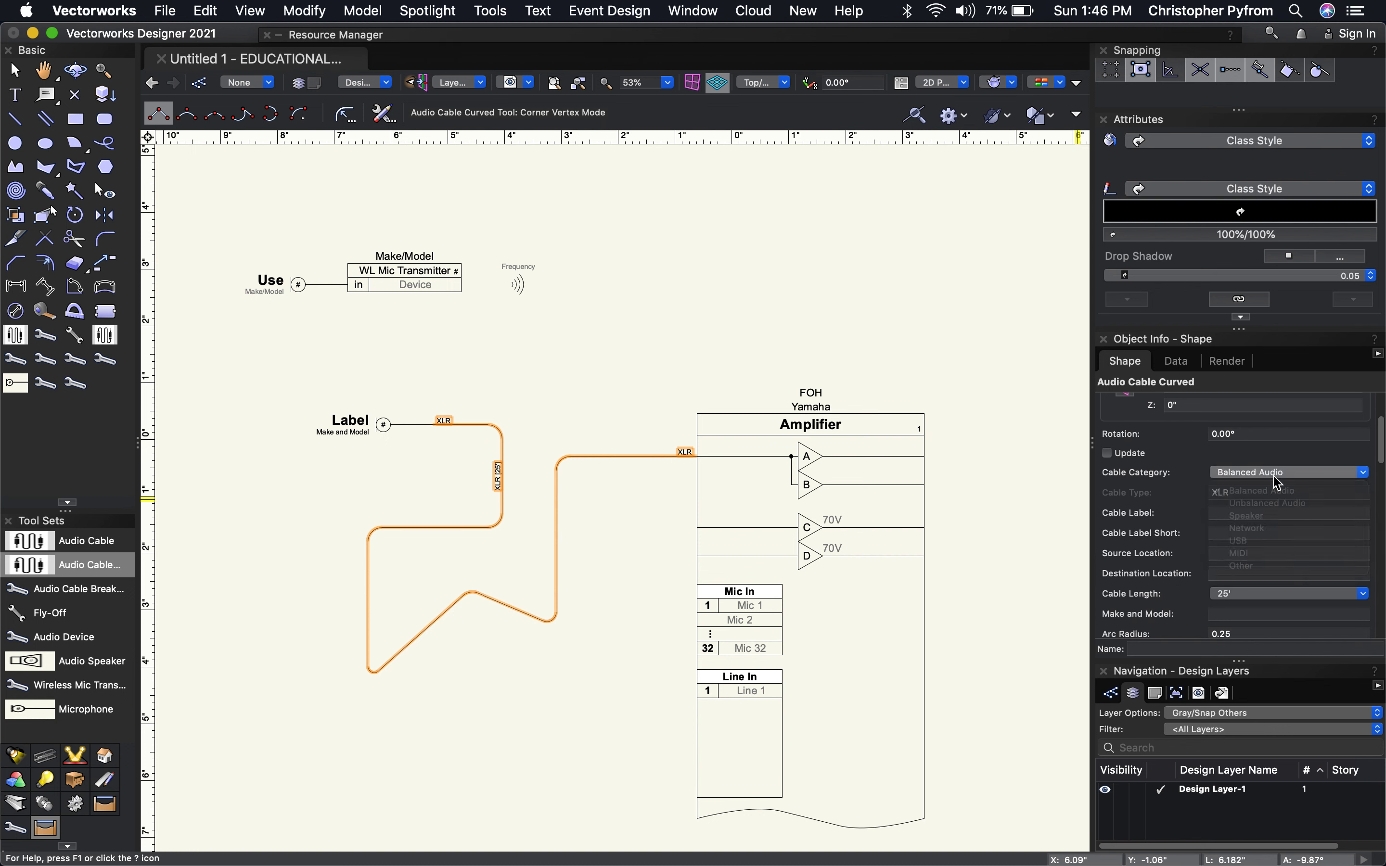
{"action": "scroll", "coordinate": [1183, 543], "scroll_direction": "down", "scroll_amount": 2}
{"action": "scroll", "coordinate": [1184, 543], "scroll_direction": "down", "scroll_amount": 3}
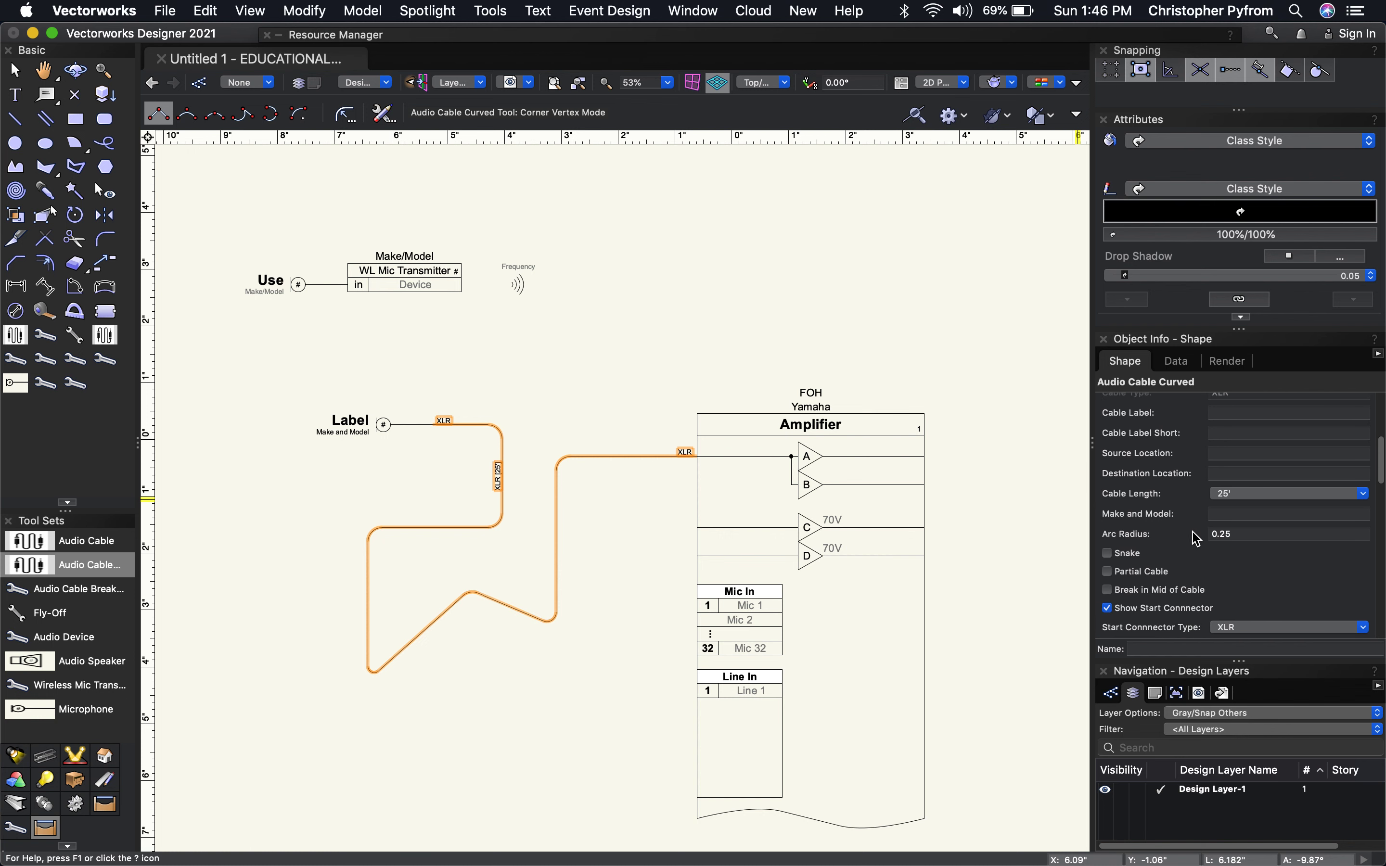
{"action": "scroll", "coordinate": [1260, 565], "scroll_direction": "down", "scroll_amount": 3}
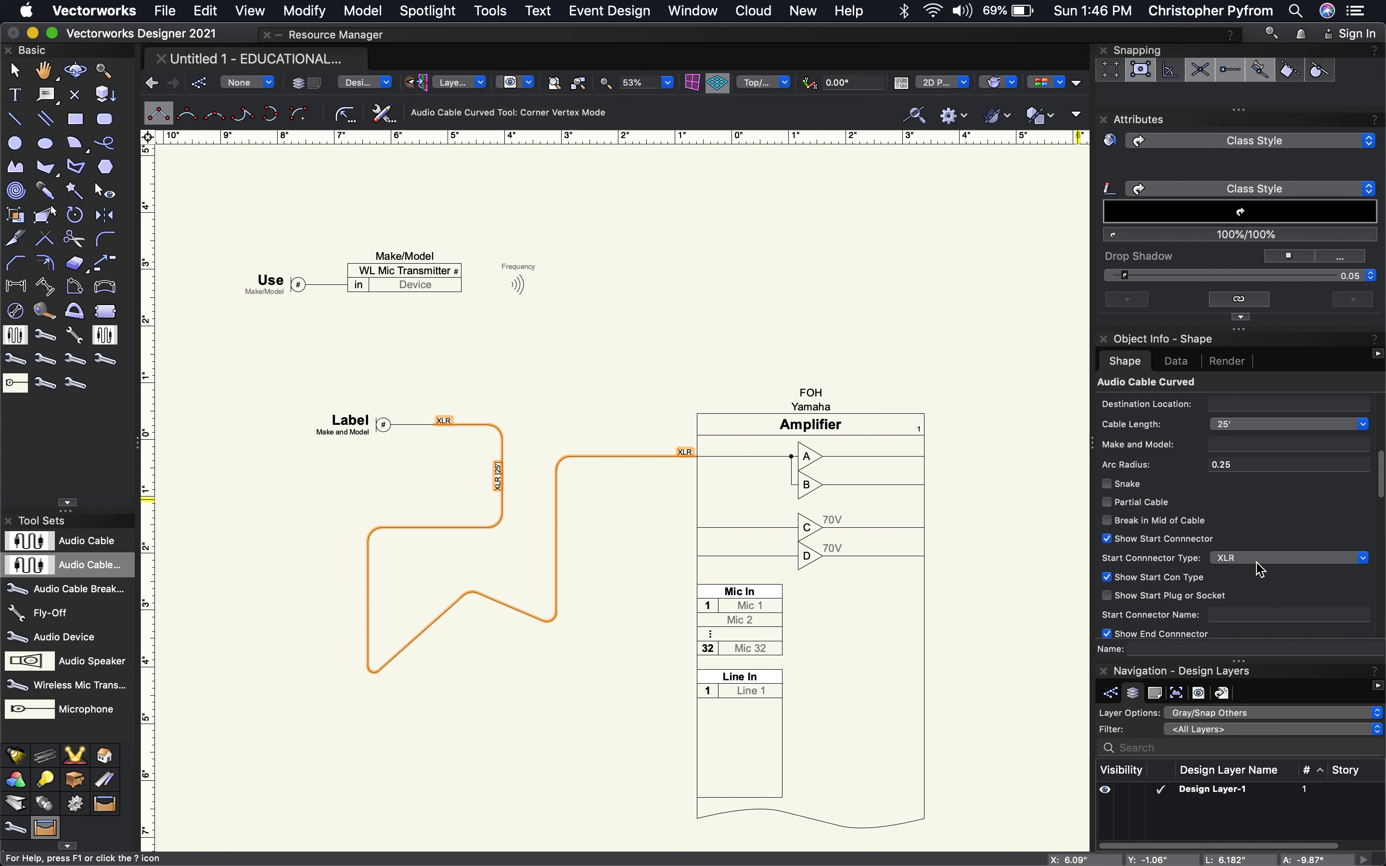
{"action": "left_click", "coordinate": [1247, 466]}
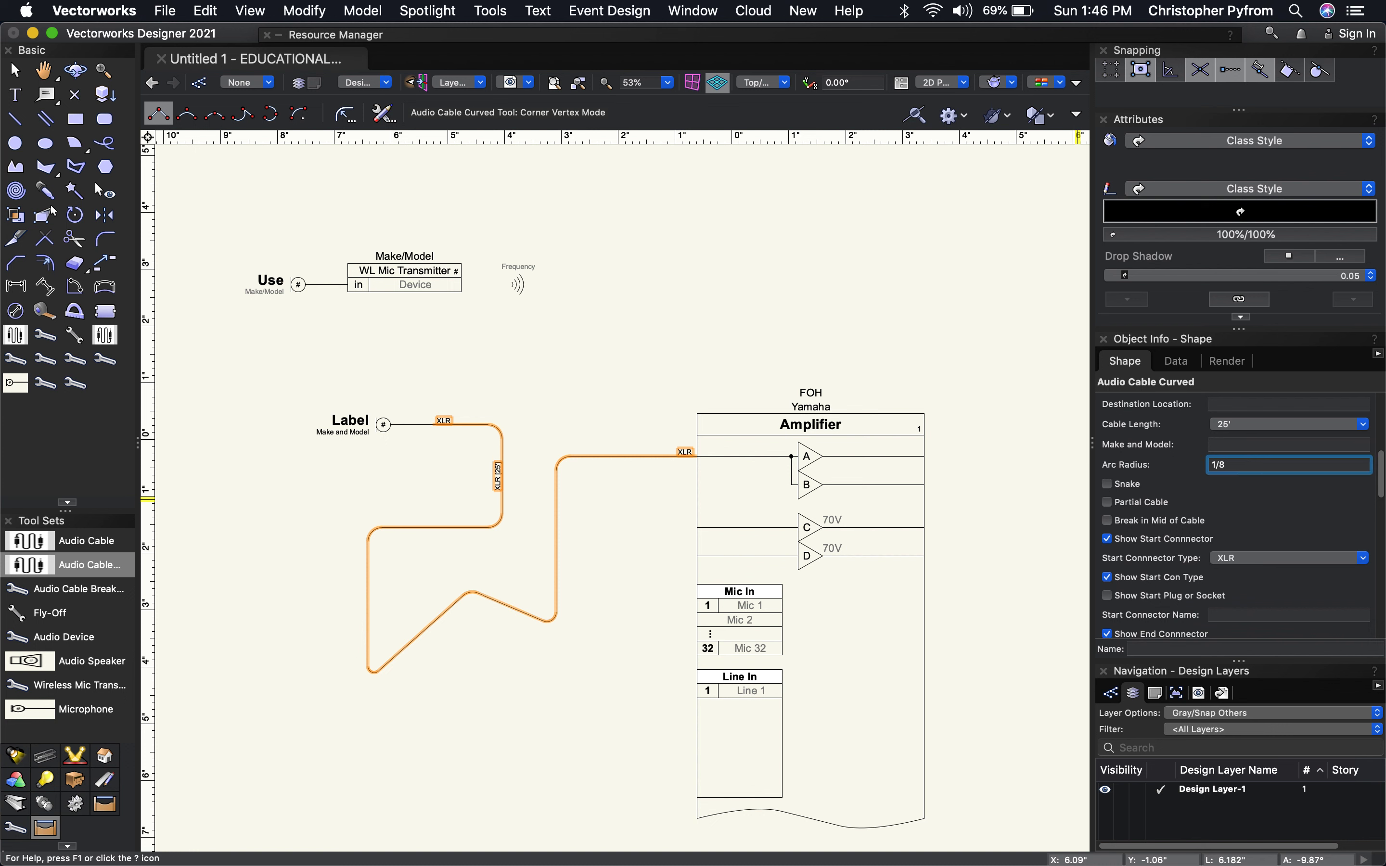
{"action": "key", "text": "Return"}
{"action": "double_click", "coordinate": [1245, 466]}
{"action": "type", "text": "1/2"}
{"action": "key", "text": "Return"}
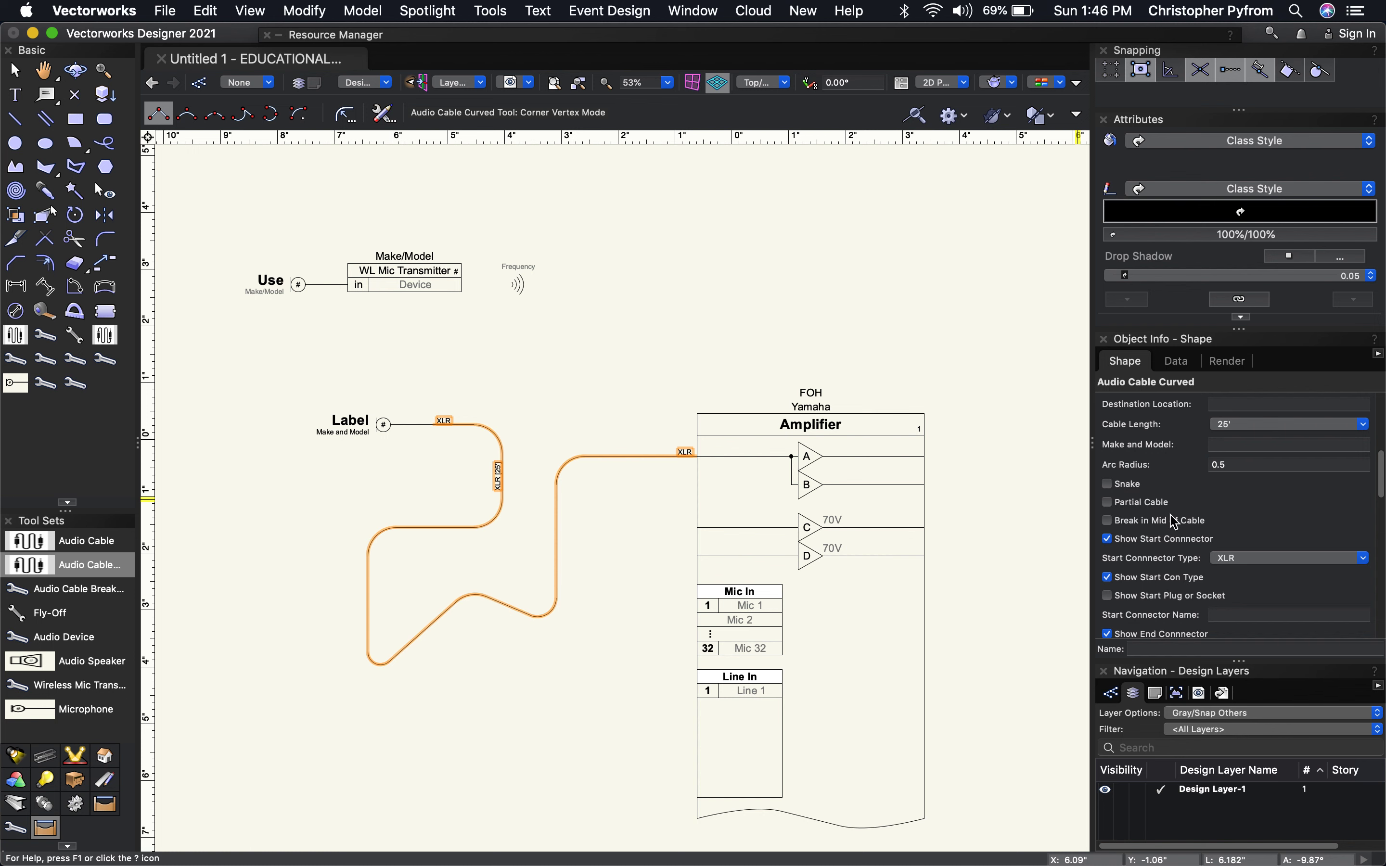
Step: Make the curved cable a partial cable broken at Start with a Break Line, accepting the default .188" paper height
{"action": "scroll", "coordinate": [1156, 511], "scroll_direction": "down", "scroll_amount": 2}
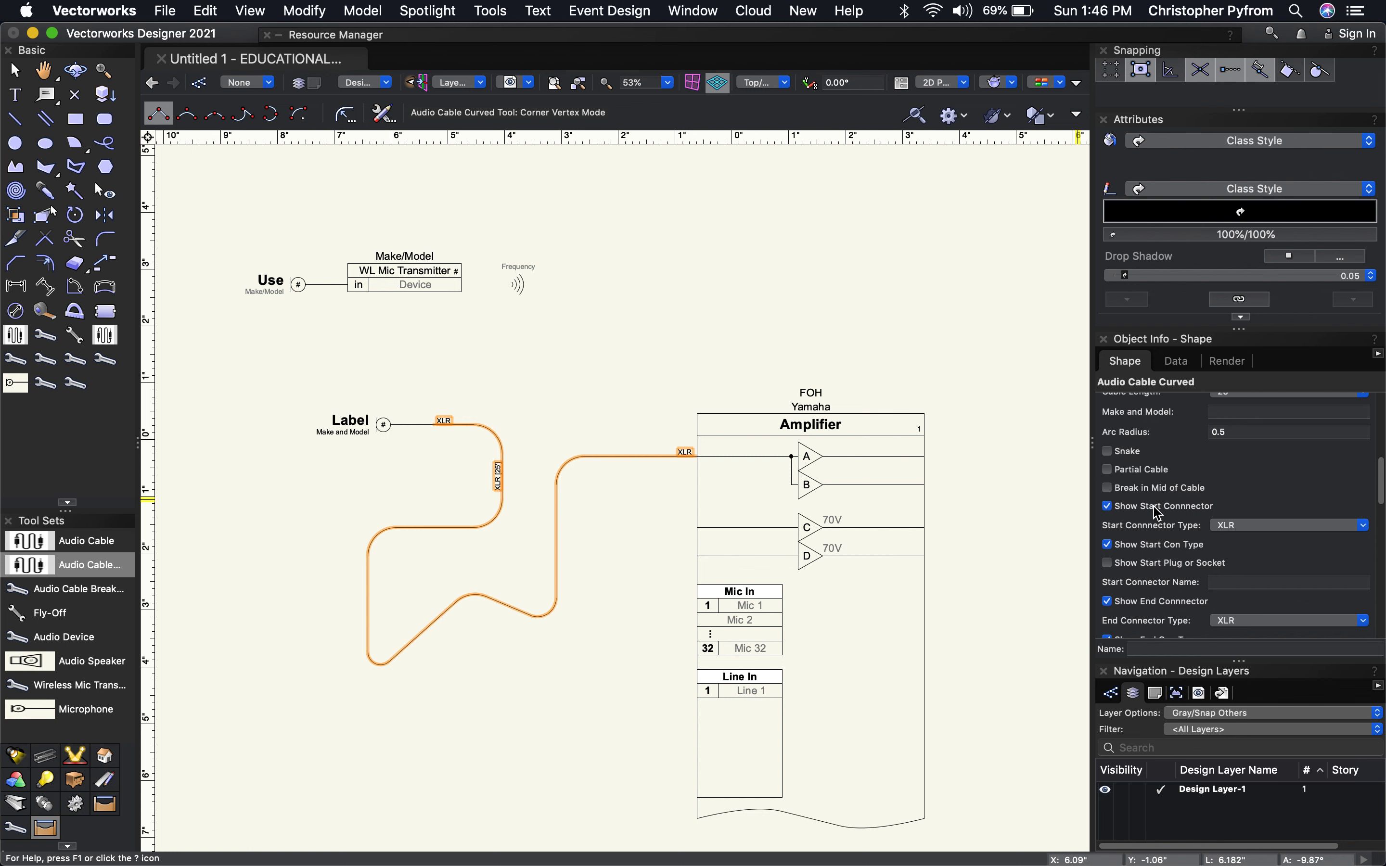
{"action": "left_click", "coordinate": [1115, 471]}
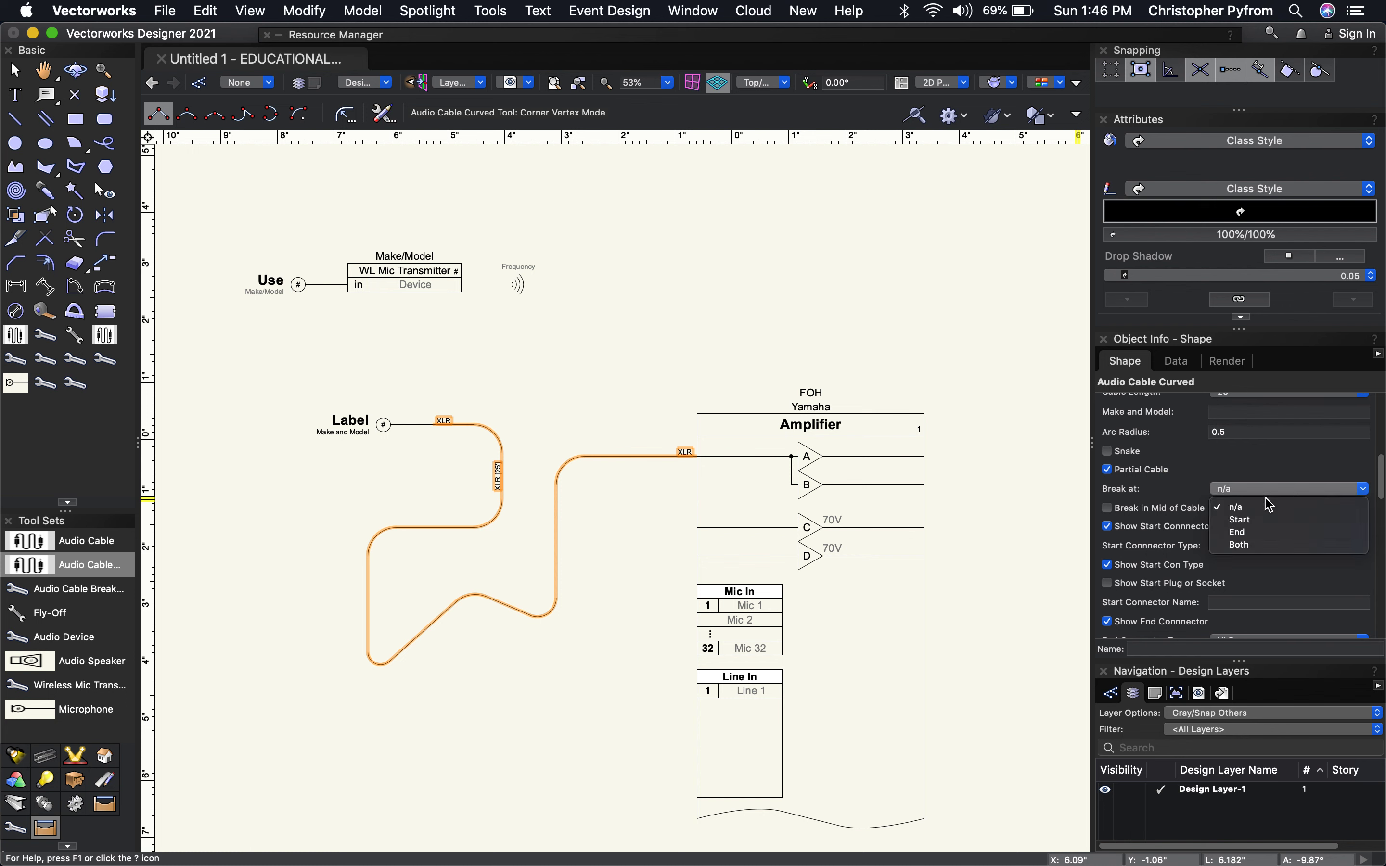
{"action": "left_click", "coordinate": [1266, 521]}
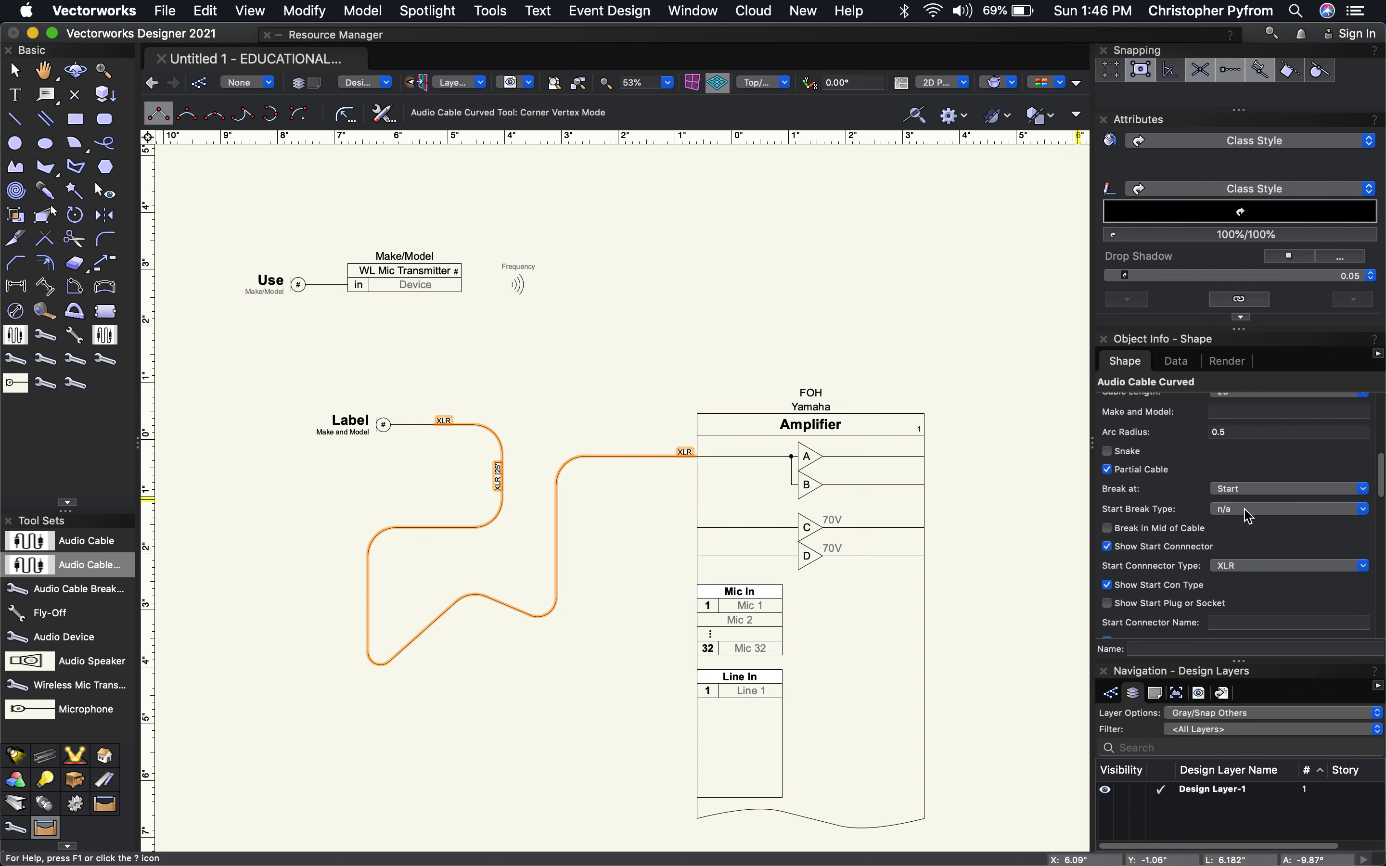
{"action": "left_click", "coordinate": [1250, 516]}
{"action": "left_click", "coordinate": [1275, 547]}
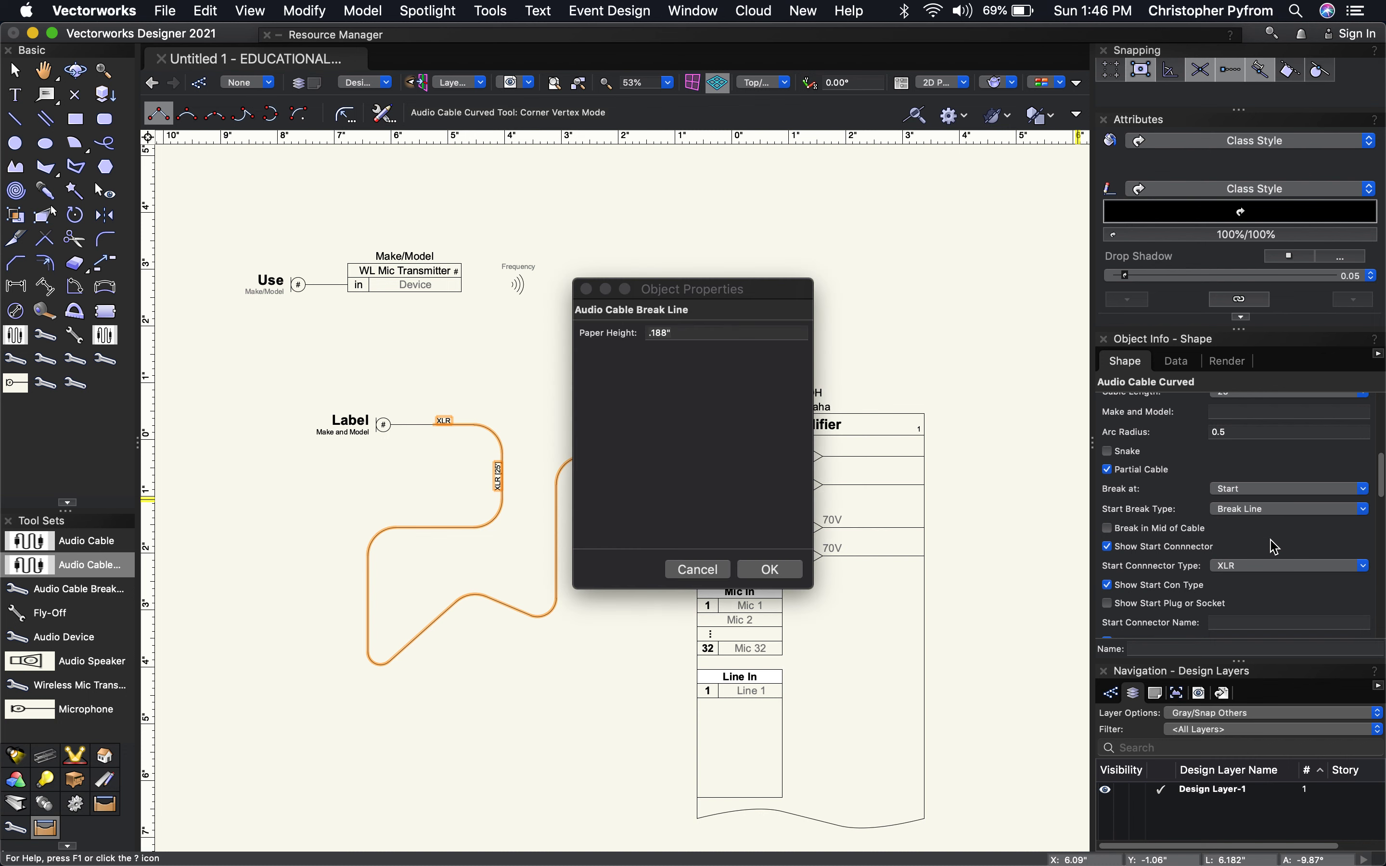
{"action": "left_click", "coordinate": [769, 569]}
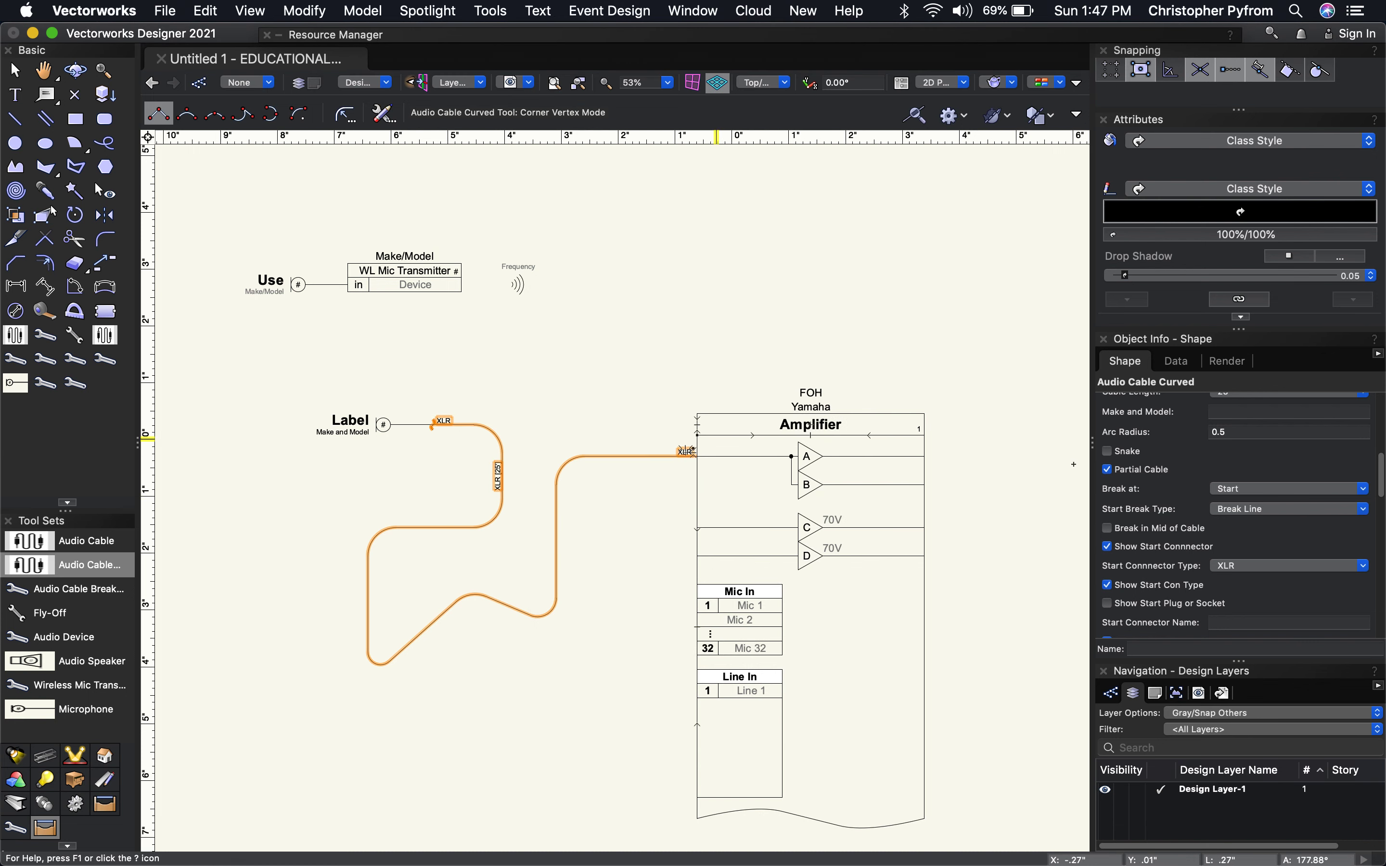
Step: Change the start break type to Fly-Off with default properties, numbered A, with Start To Object Hello and Start to Pg/SLD/Area Hi
{"action": "left_click", "coordinate": [1271, 509]}
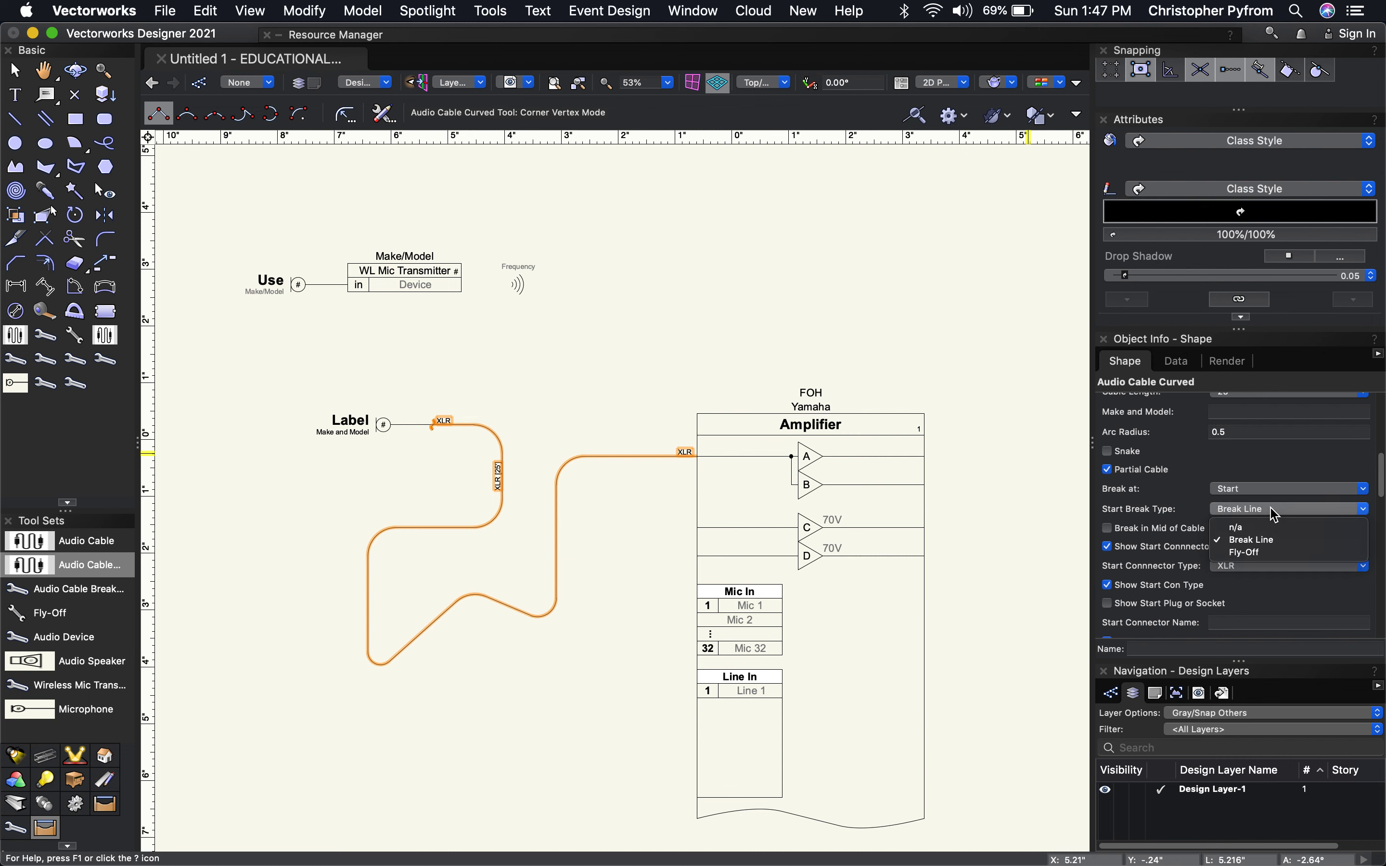
{"action": "left_click", "coordinate": [1270, 553]}
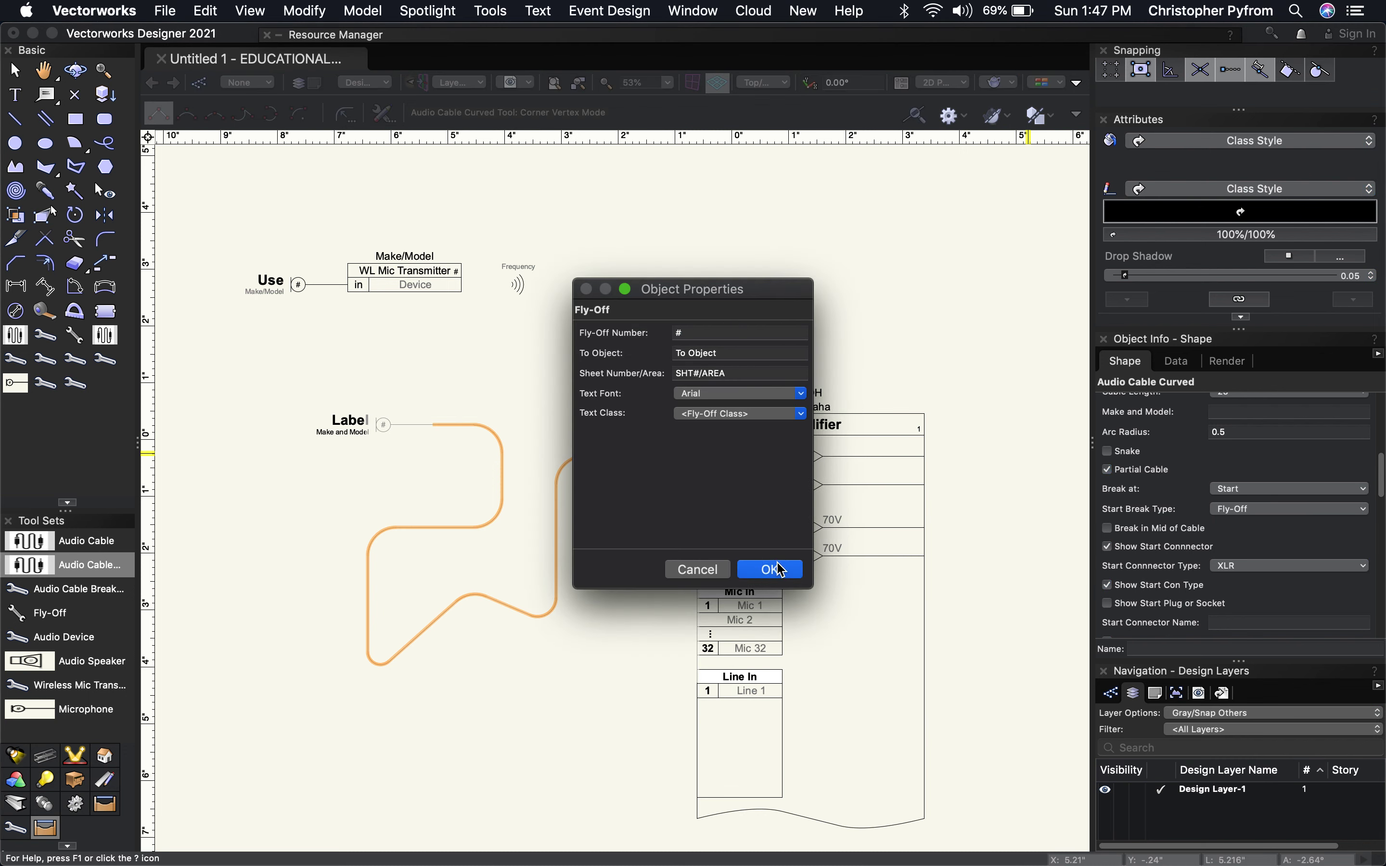
{"action": "left_click", "coordinate": [772, 569]}
{"action": "left_click", "coordinate": [1245, 530]}
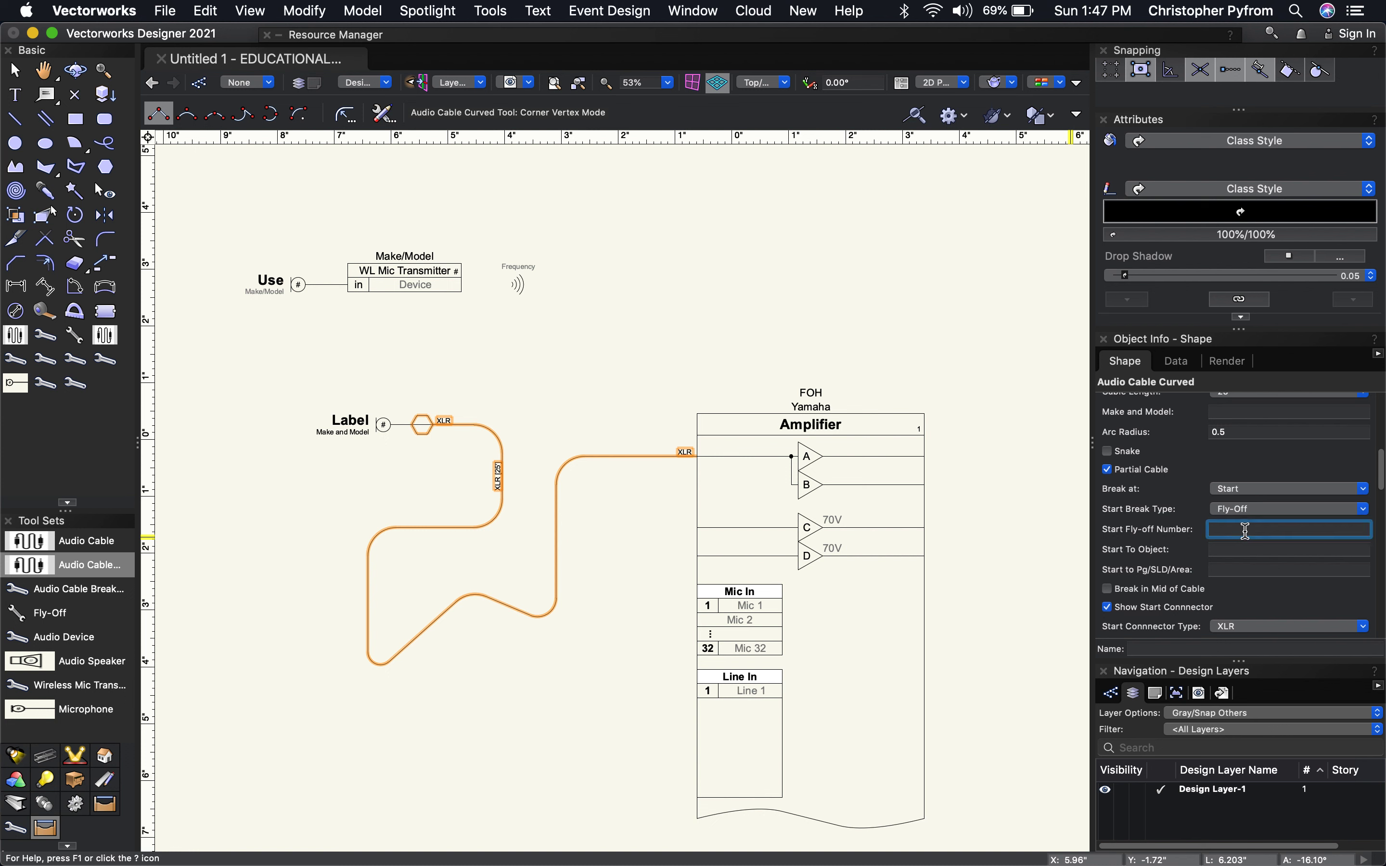
{"action": "key", "text": "Tab"}
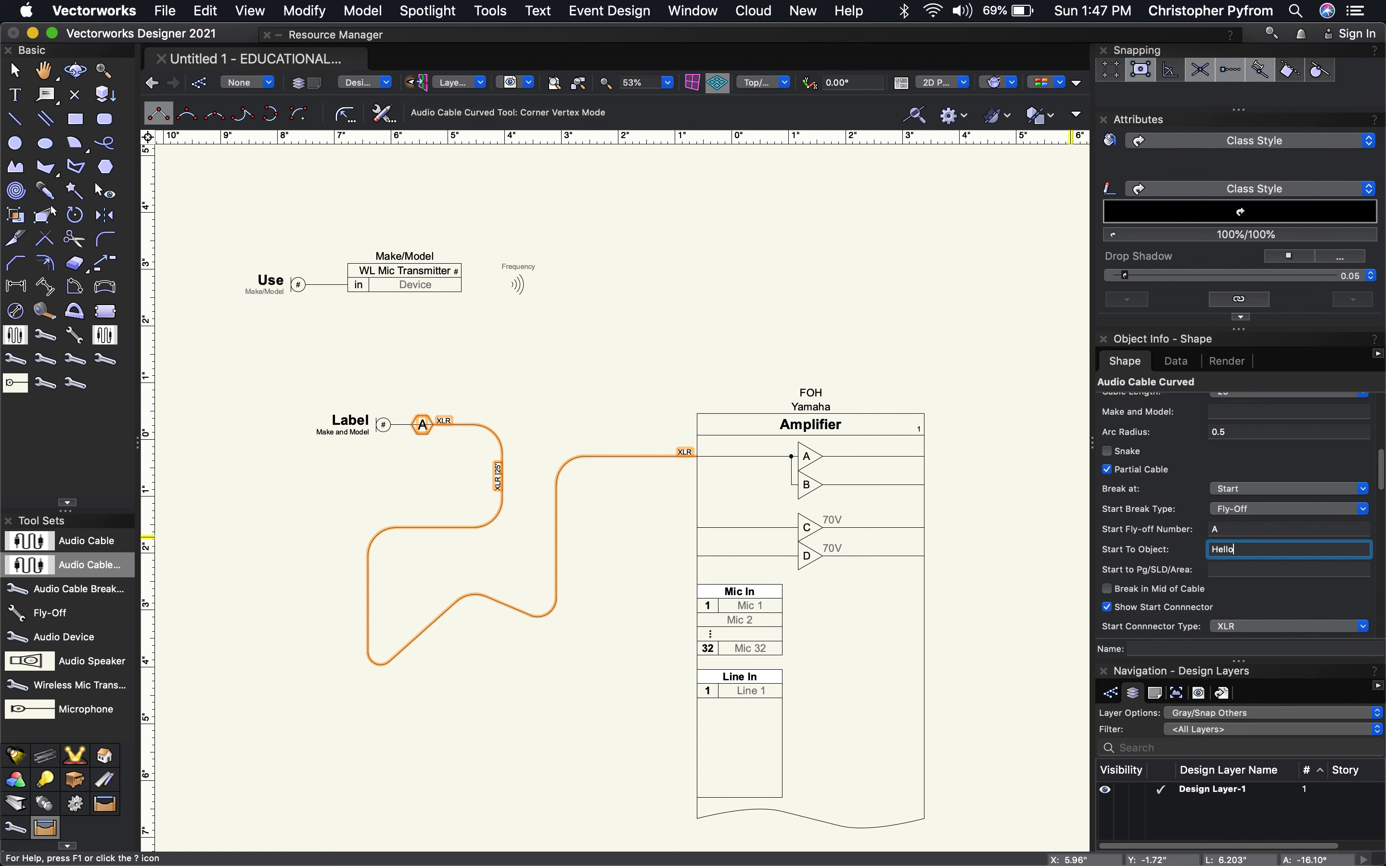
{"action": "key", "text": "Tab"}
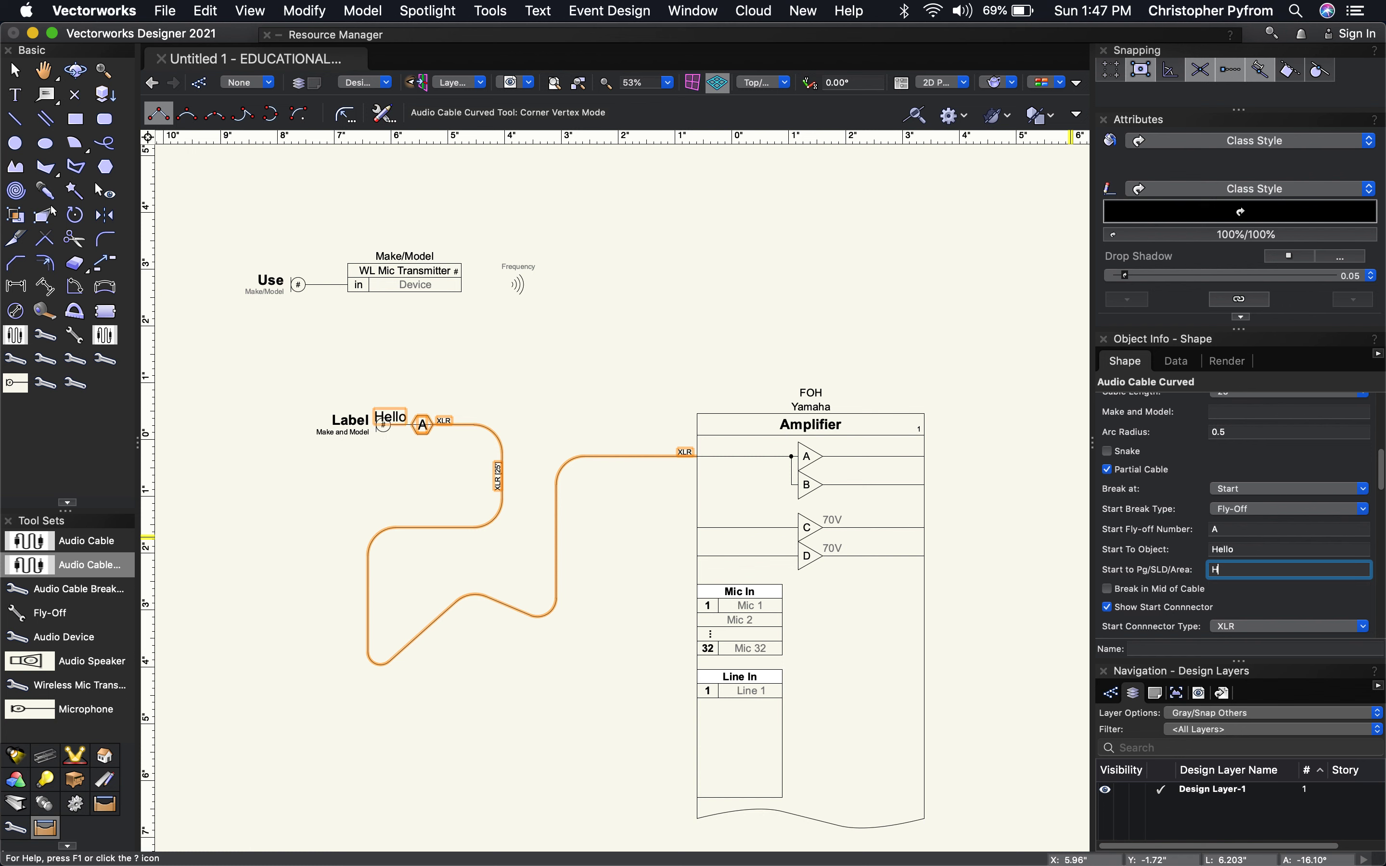
{"action": "type", "text": "Hi"}
{"action": "key", "text": "Return"}
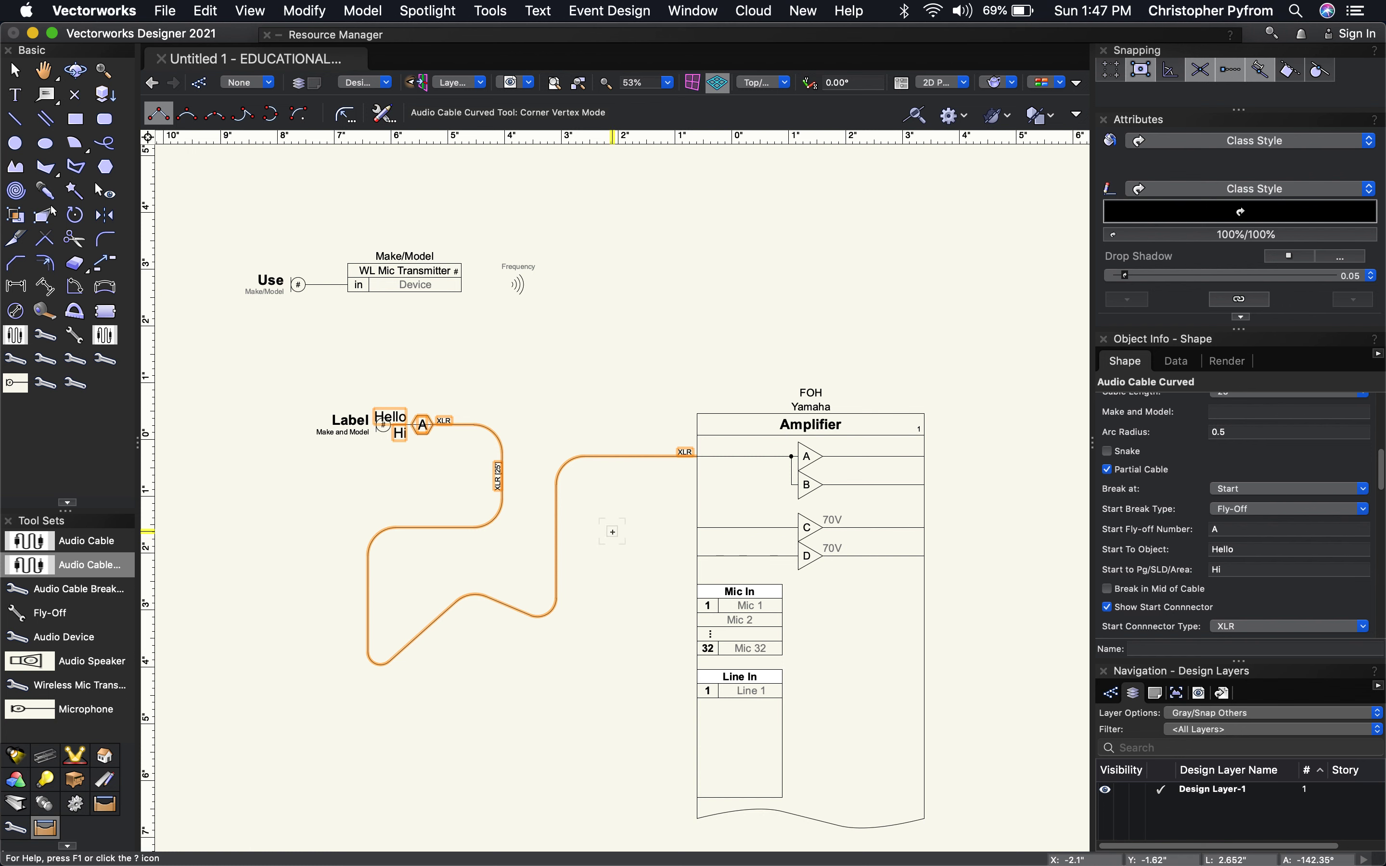
Step: Review the curved cable's remaining break, connector, text, class and vertex settings
{"action": "scroll", "coordinate": [1198, 588], "scroll_direction": "down", "scroll_amount": 10}
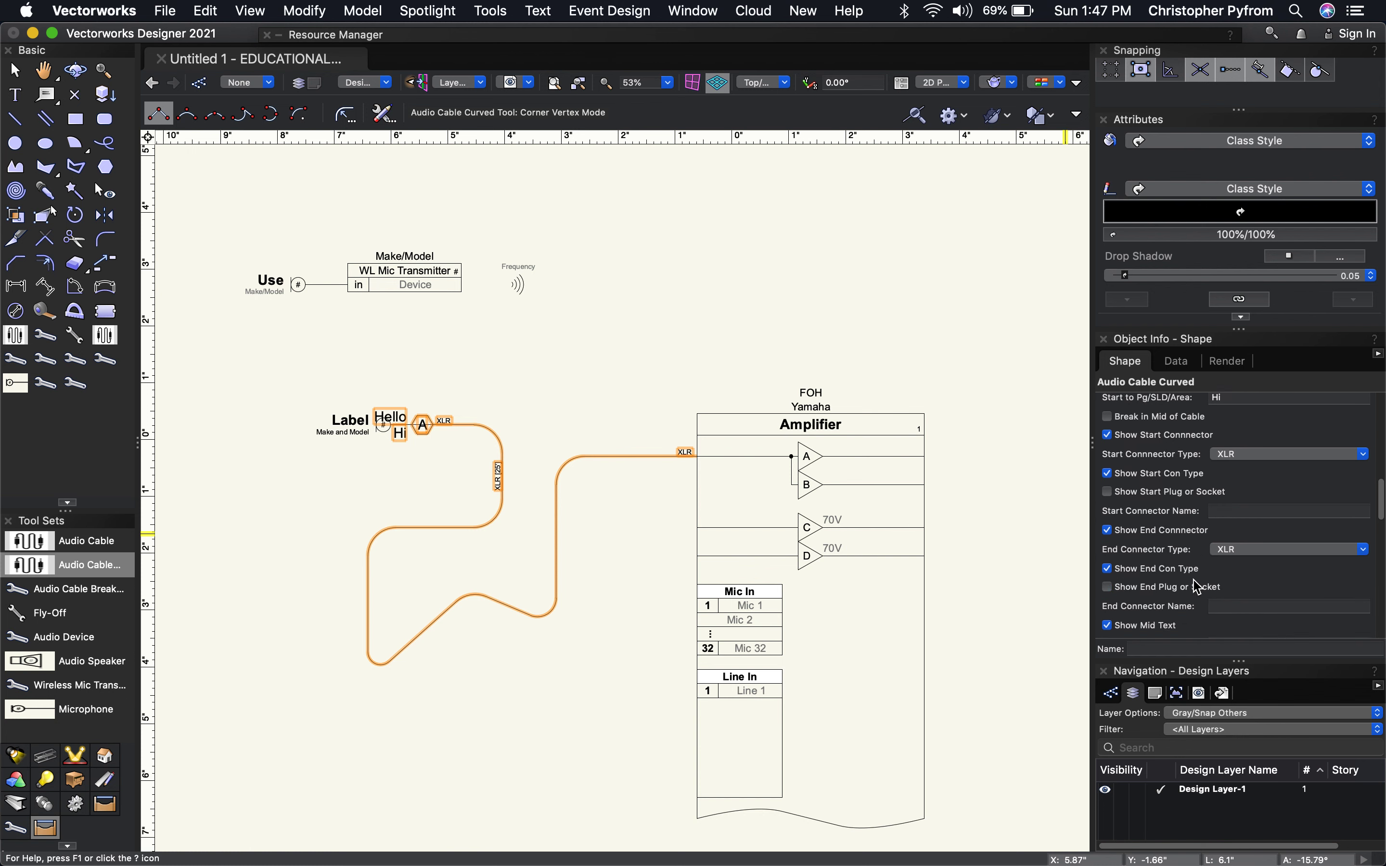
{"action": "scroll", "coordinate": [1198, 587], "scroll_direction": "down", "scroll_amount": 12}
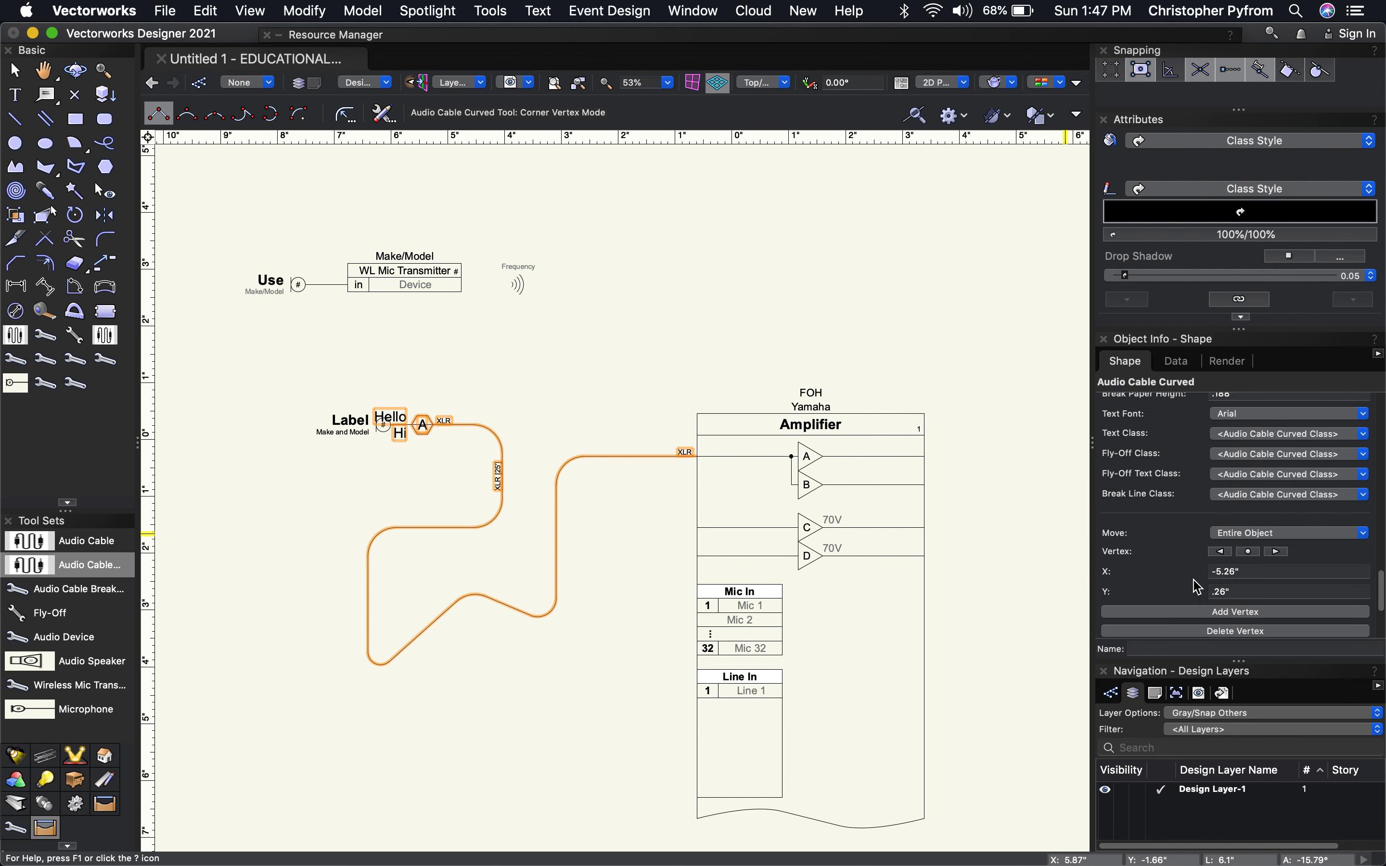
{"action": "scroll", "coordinate": [1199, 588], "scroll_direction": "up", "scroll_amount": 10}
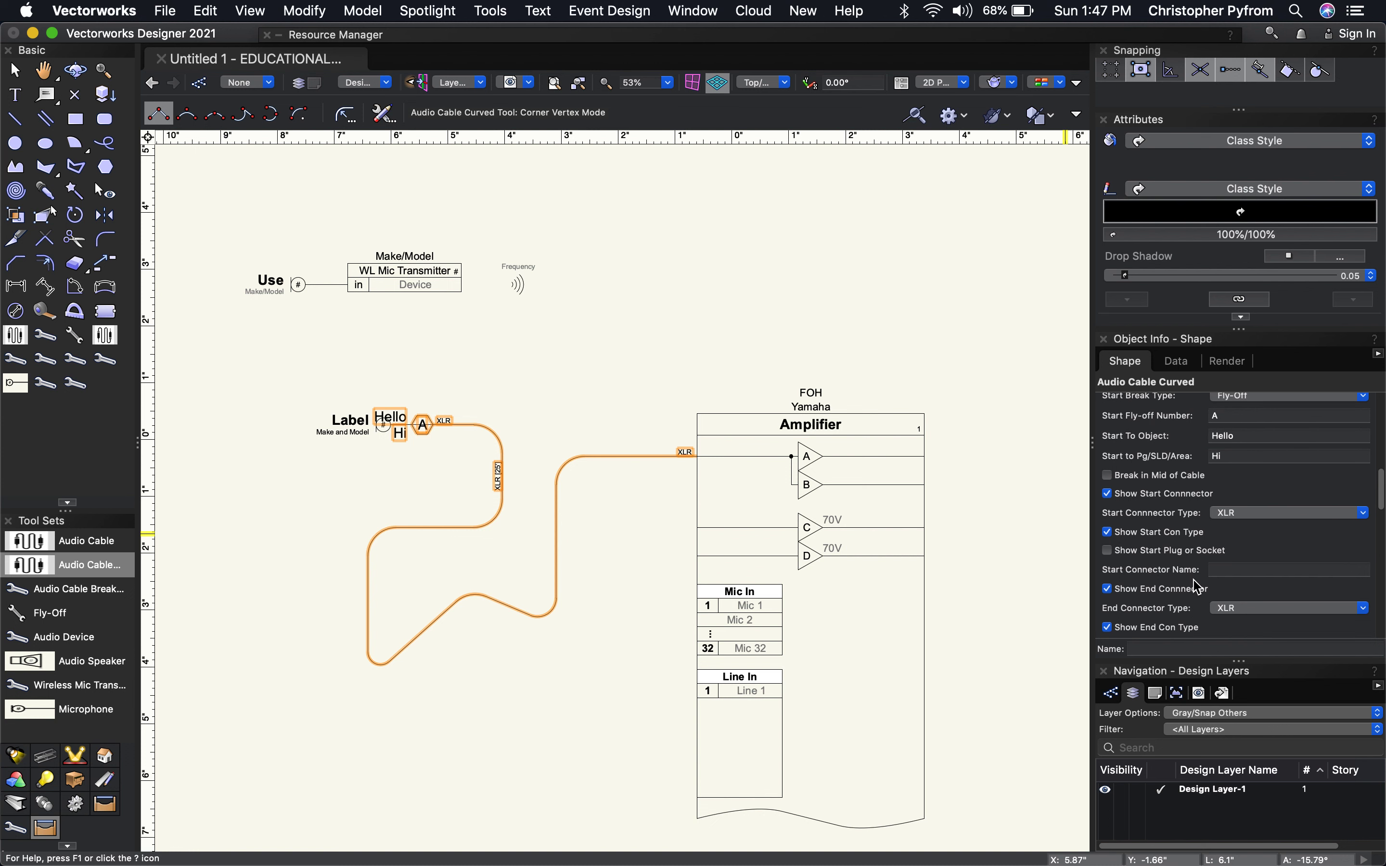
{"action": "scroll", "coordinate": [1193, 514], "scroll_direction": "up", "scroll_amount": 4}
{"action": "scroll", "coordinate": [1192, 515], "scroll_direction": "down", "scroll_amount": 3}
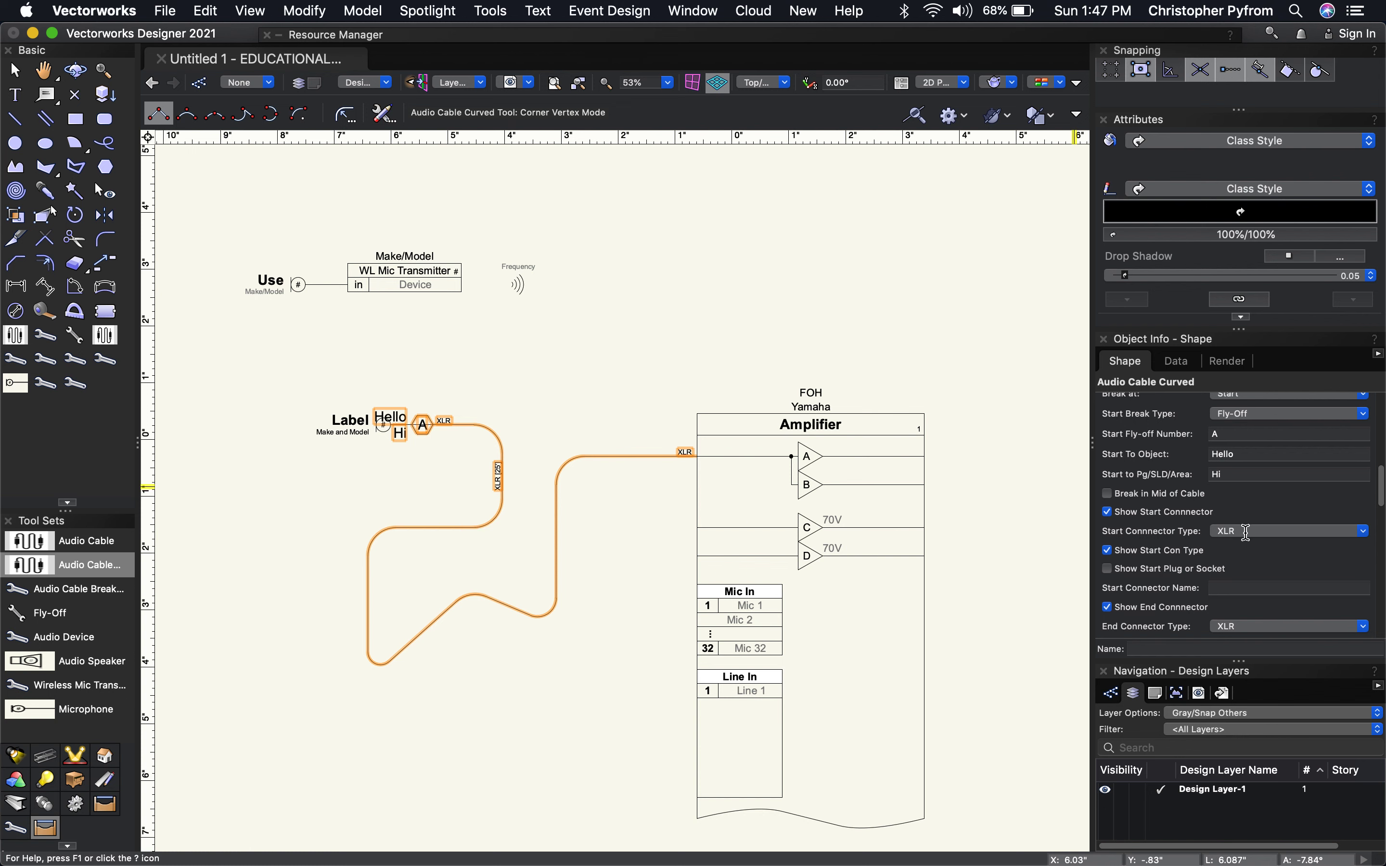
{"action": "scroll", "coordinate": [1261, 464], "scroll_direction": "up", "scroll_amount": 3}
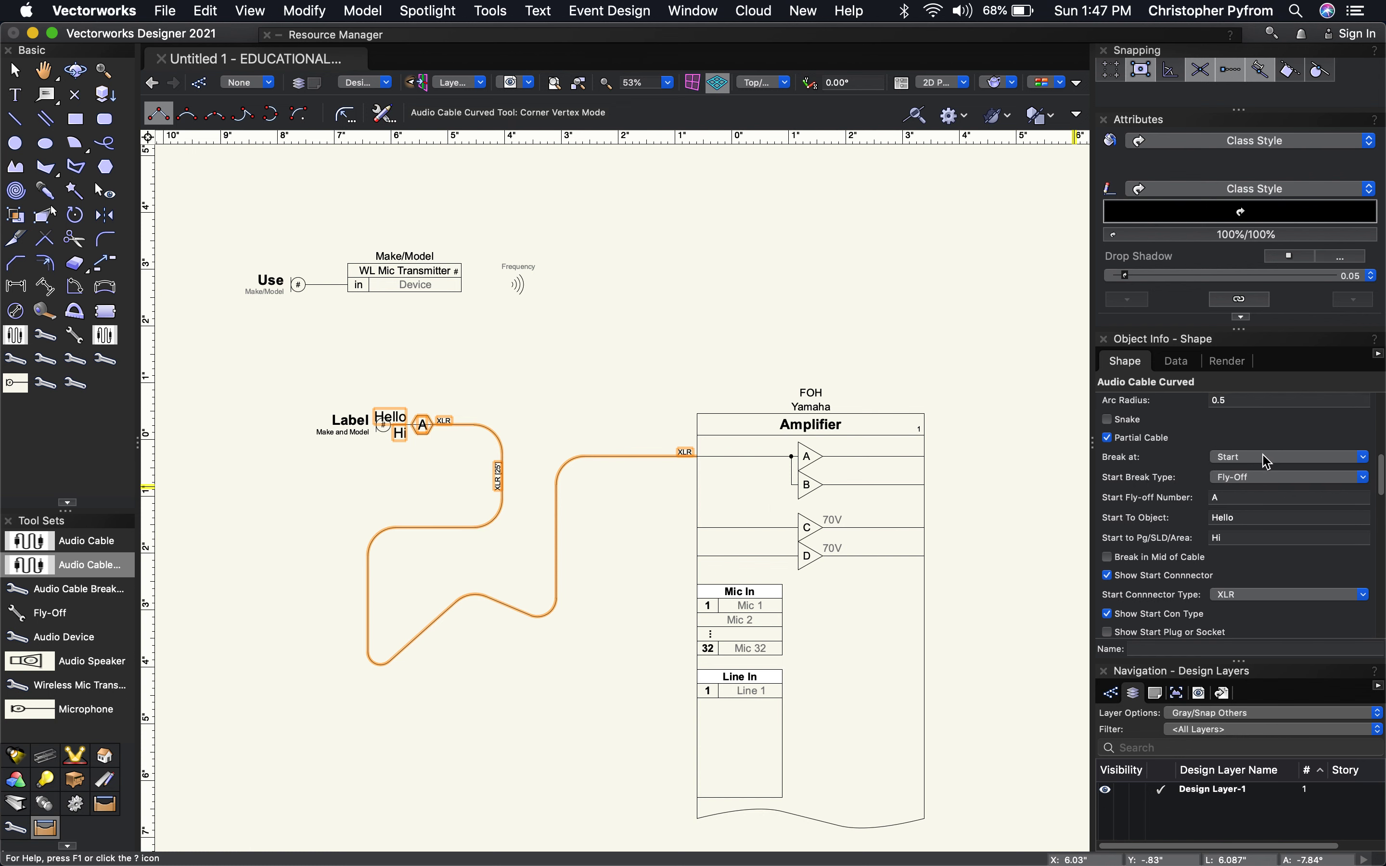
Step: Set the curved cable's break location to n/a and turn off its Partial Cable option
{"action": "left_click", "coordinate": [1268, 458]}
{"action": "left_click", "coordinate": [1262, 475]}
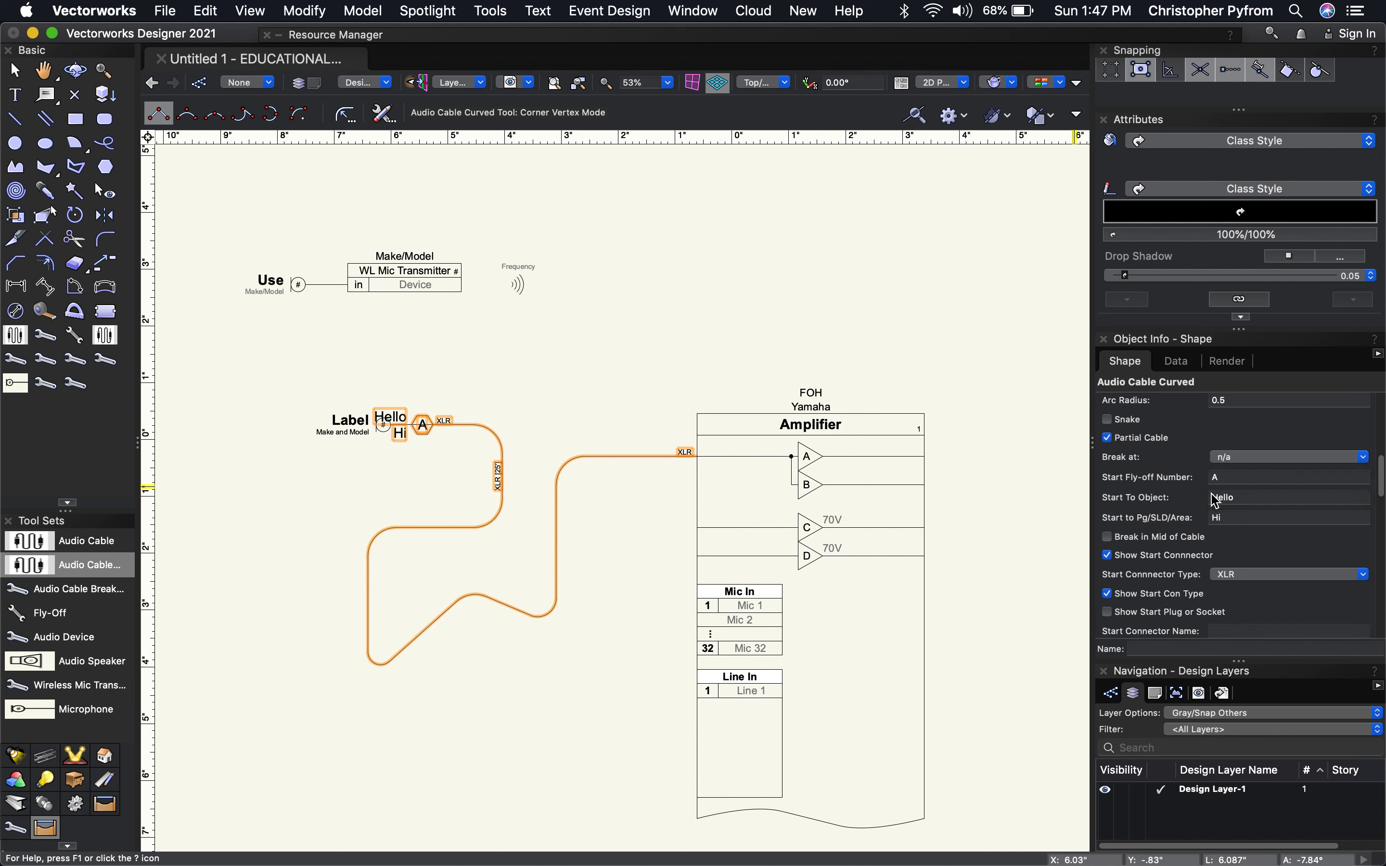
{"action": "left_click", "coordinate": [1108, 438]}
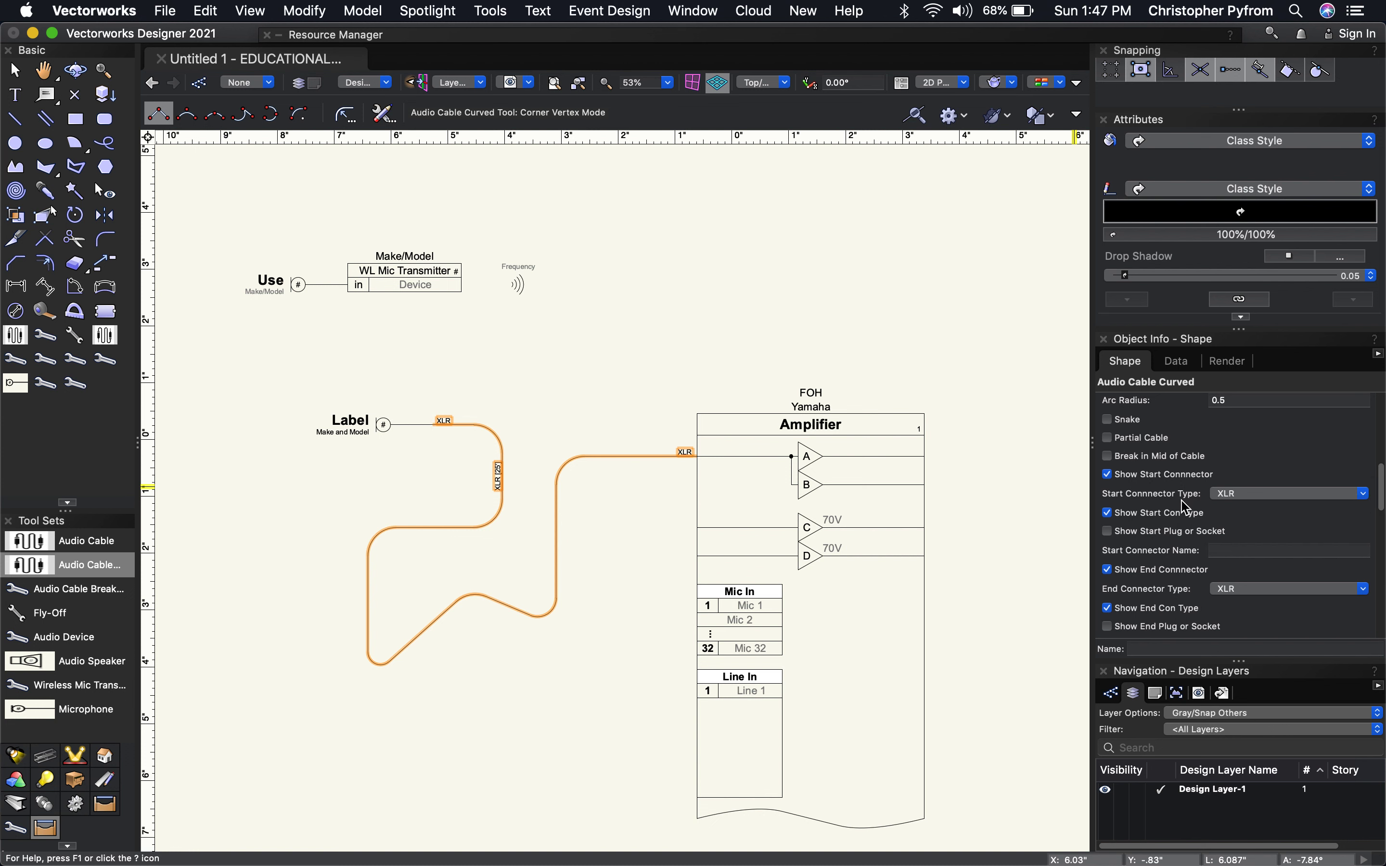
Step: Try showing the curved cable's start connector as Plug, Socket and Default, and turn the plug or socket display off again
{"action": "left_click", "coordinate": [1109, 514]}
{"action": "left_click", "coordinate": [1109, 514]}
{"action": "left_click", "coordinate": [1109, 532]}
{"action": "left_click", "coordinate": [1259, 551]}
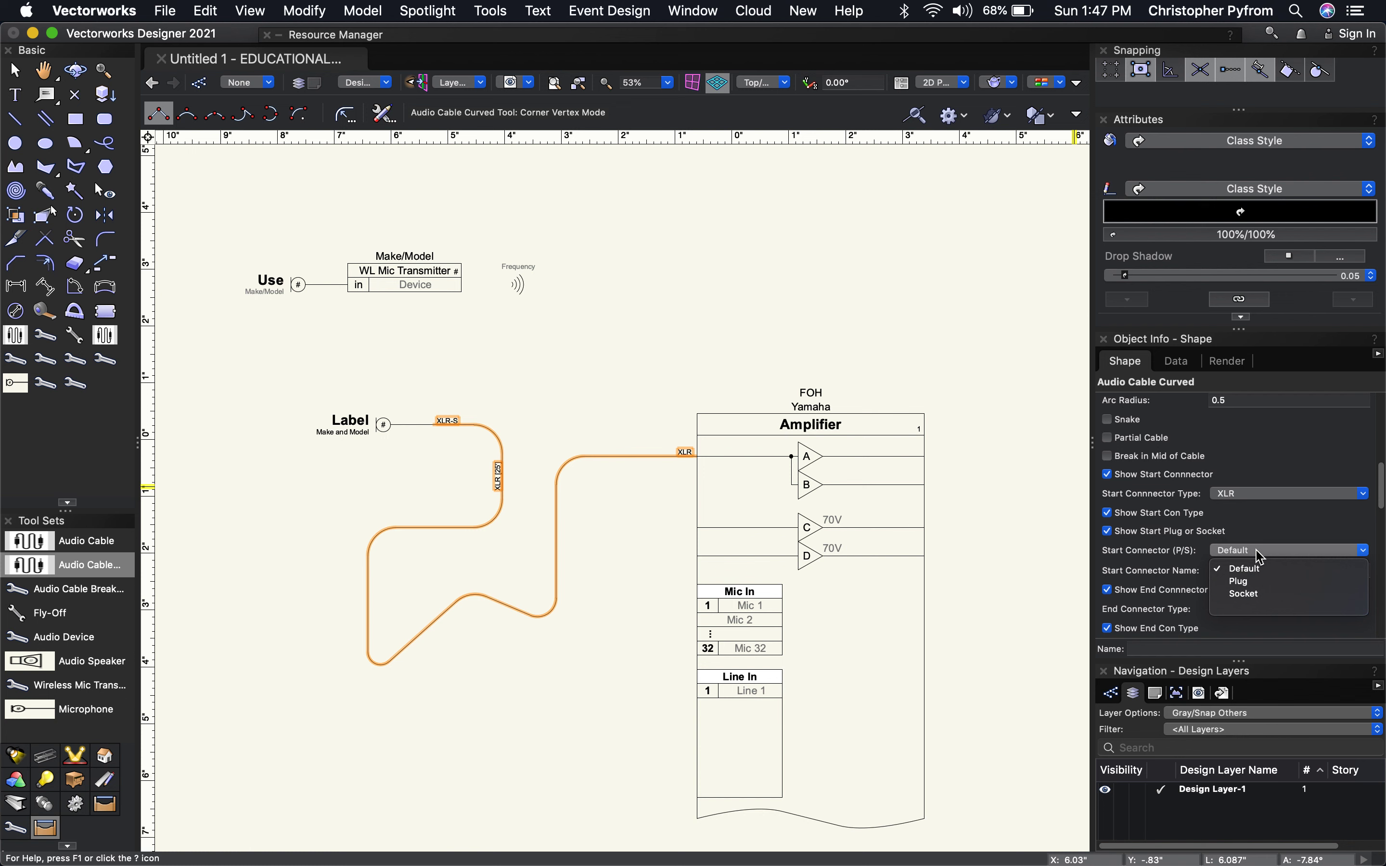
{"action": "left_click", "coordinate": [1260, 581]}
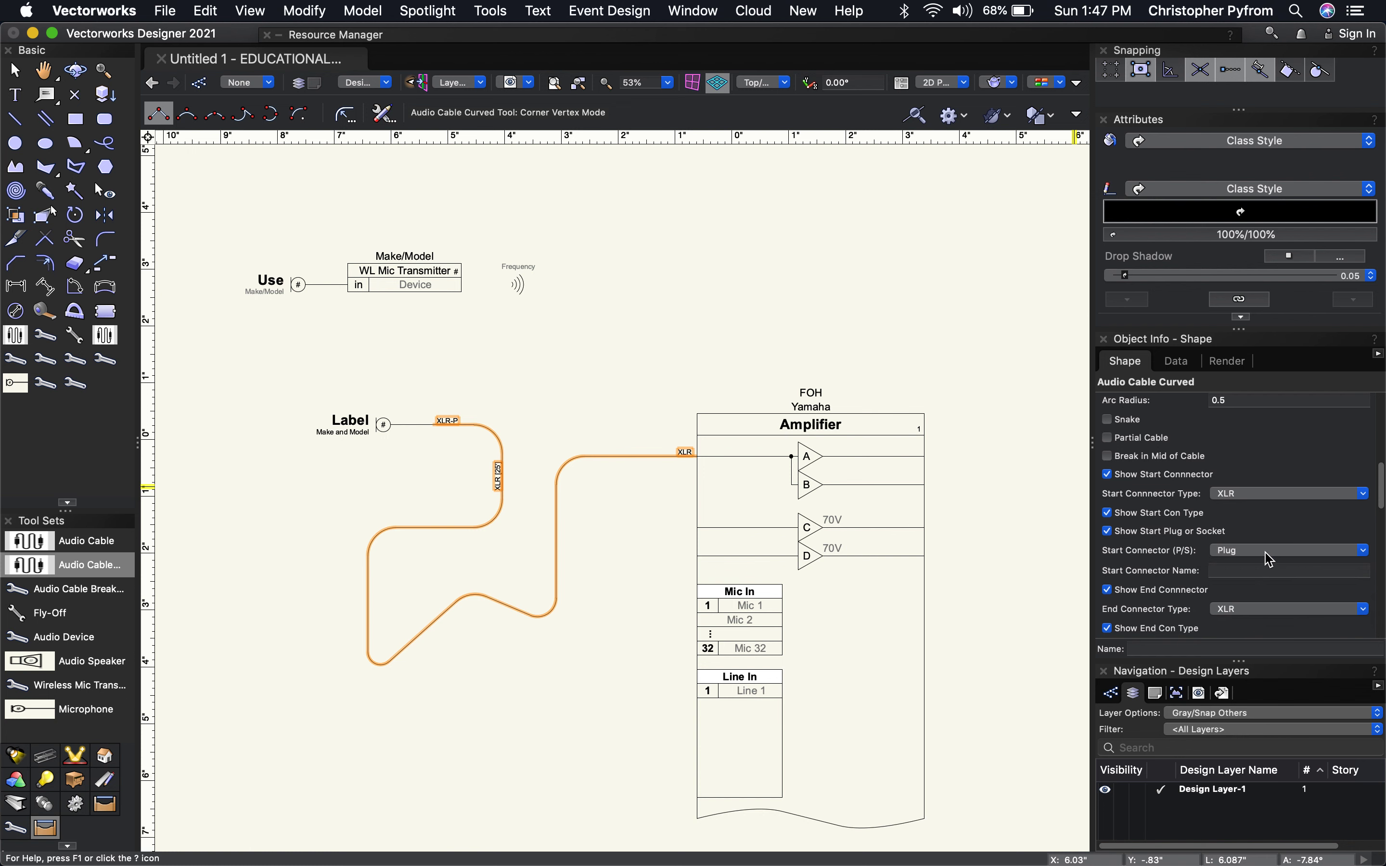
{"action": "left_click", "coordinate": [1269, 560]}
{"action": "left_click", "coordinate": [1257, 596]}
{"action": "left_click", "coordinate": [1241, 550]}
{"action": "left_click", "coordinate": [1243, 570]}
{"action": "left_click", "coordinate": [1111, 532]}
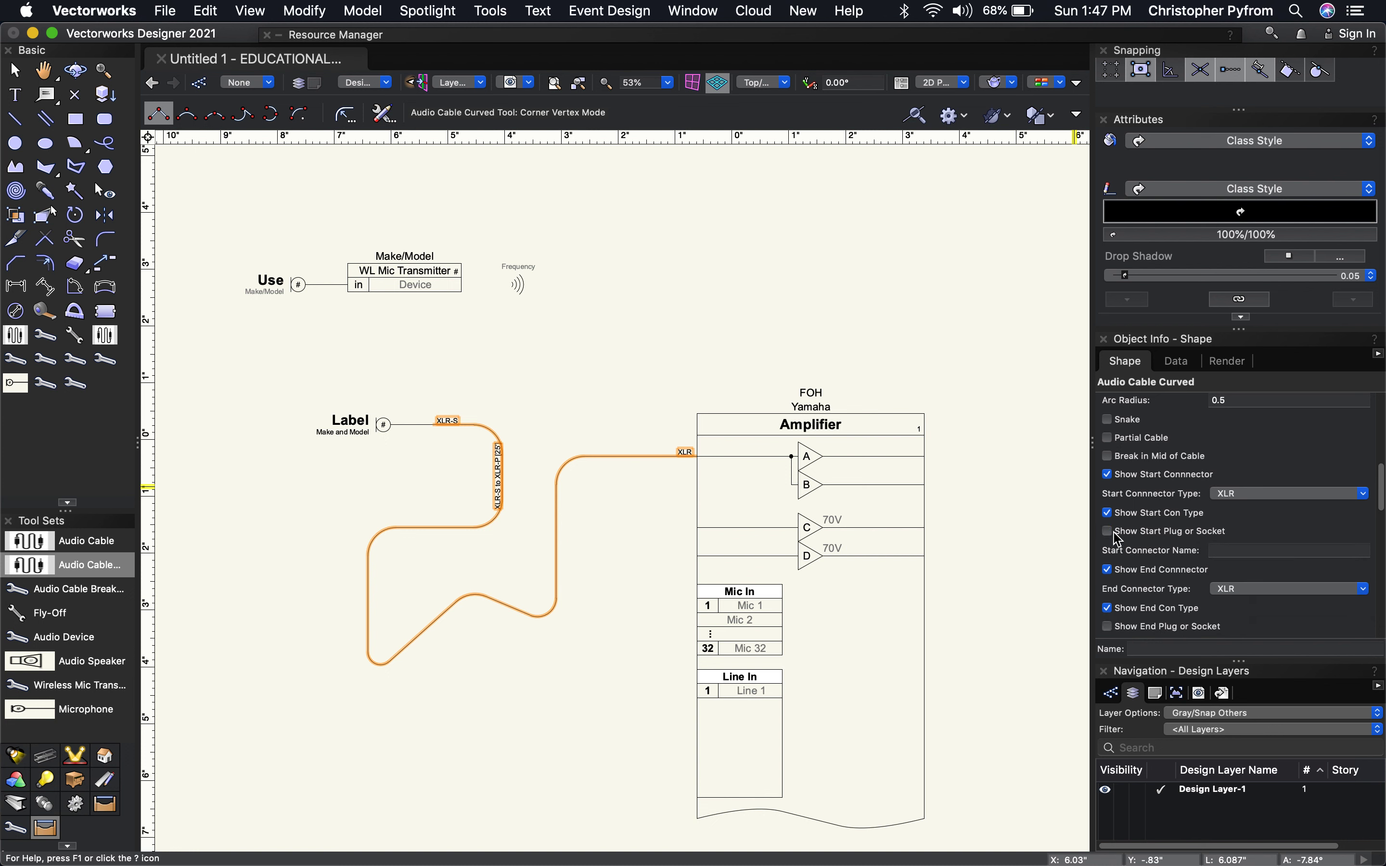
Step: Try start connector names 1 and 2 on the curved cable, and clear the name again
{"action": "left_click", "coordinate": [1236, 552]}
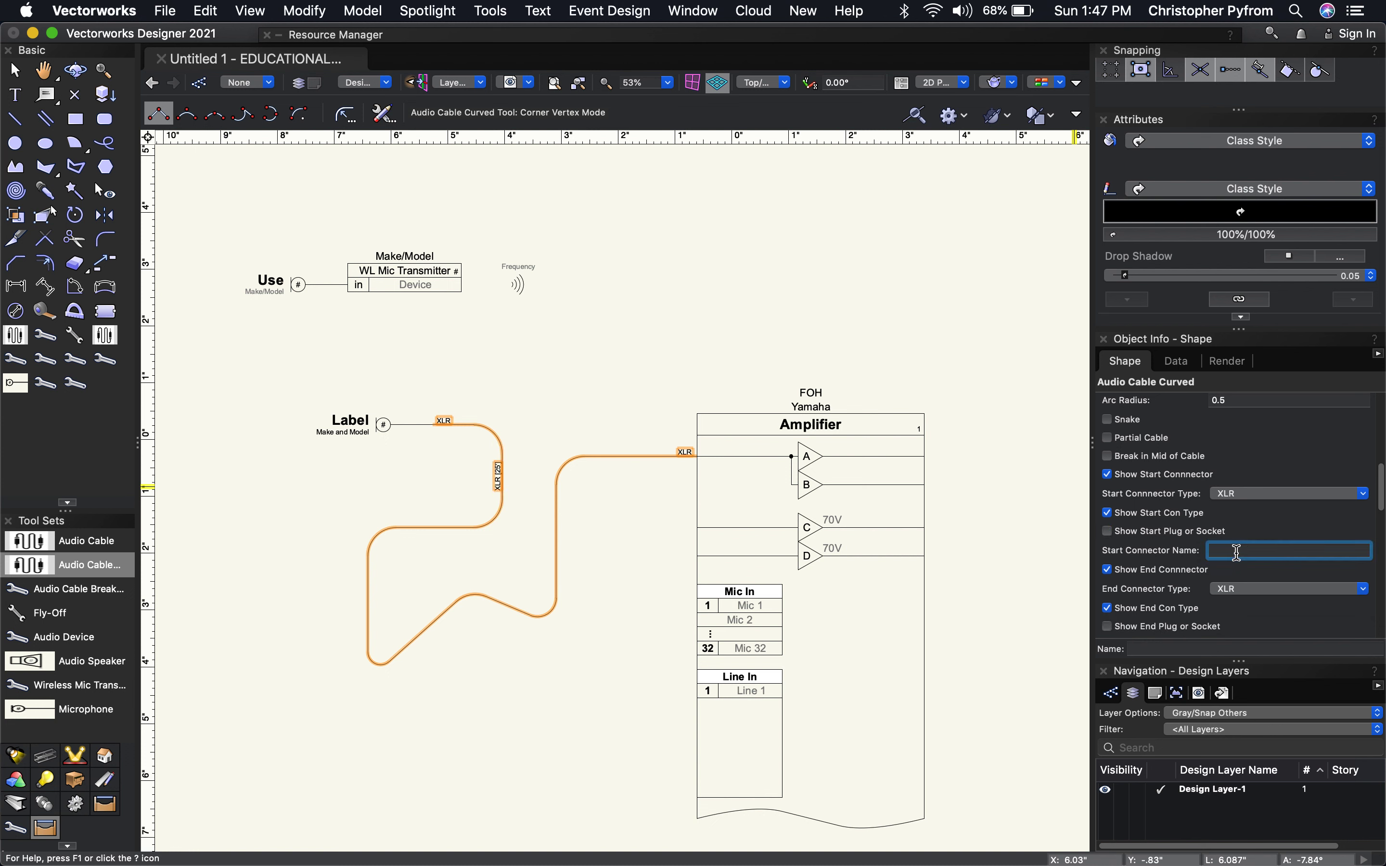
{"action": "key", "text": "Return"}
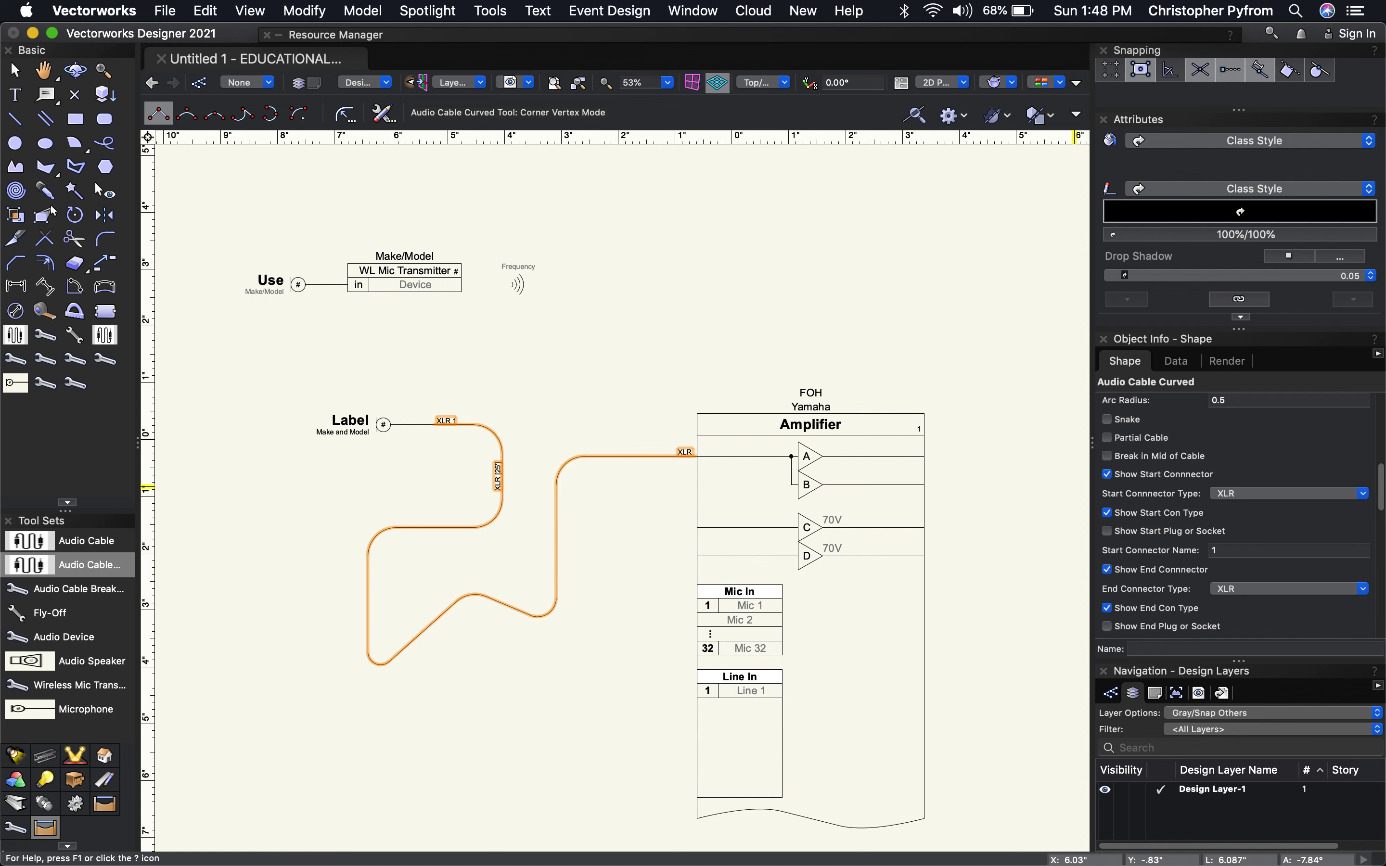
{"action": "left_click", "coordinate": [1236, 550]}
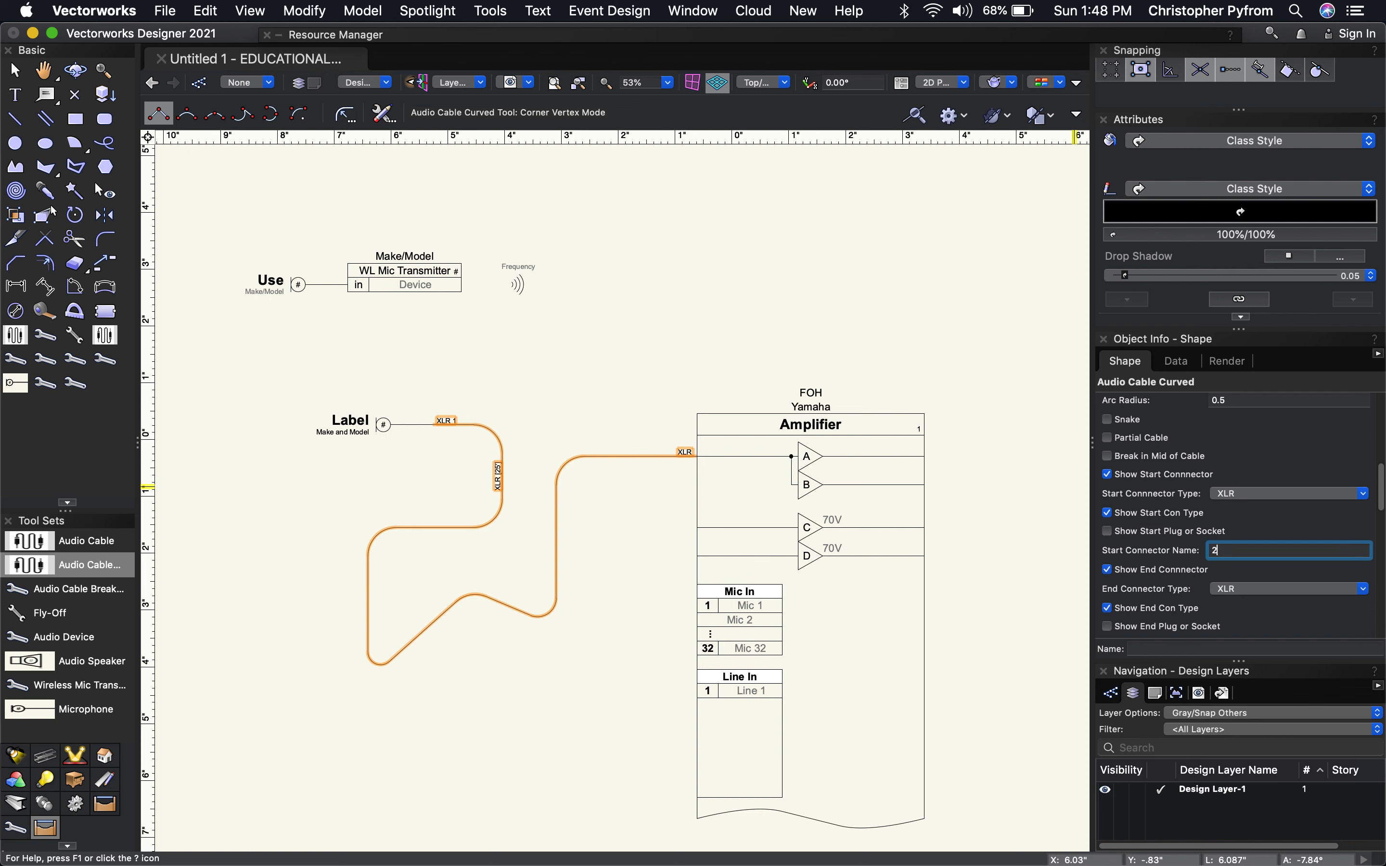
{"action": "key", "text": "Return"}
{"action": "left_click", "coordinate": [1246, 549]}
{"action": "key", "text": "Return"}
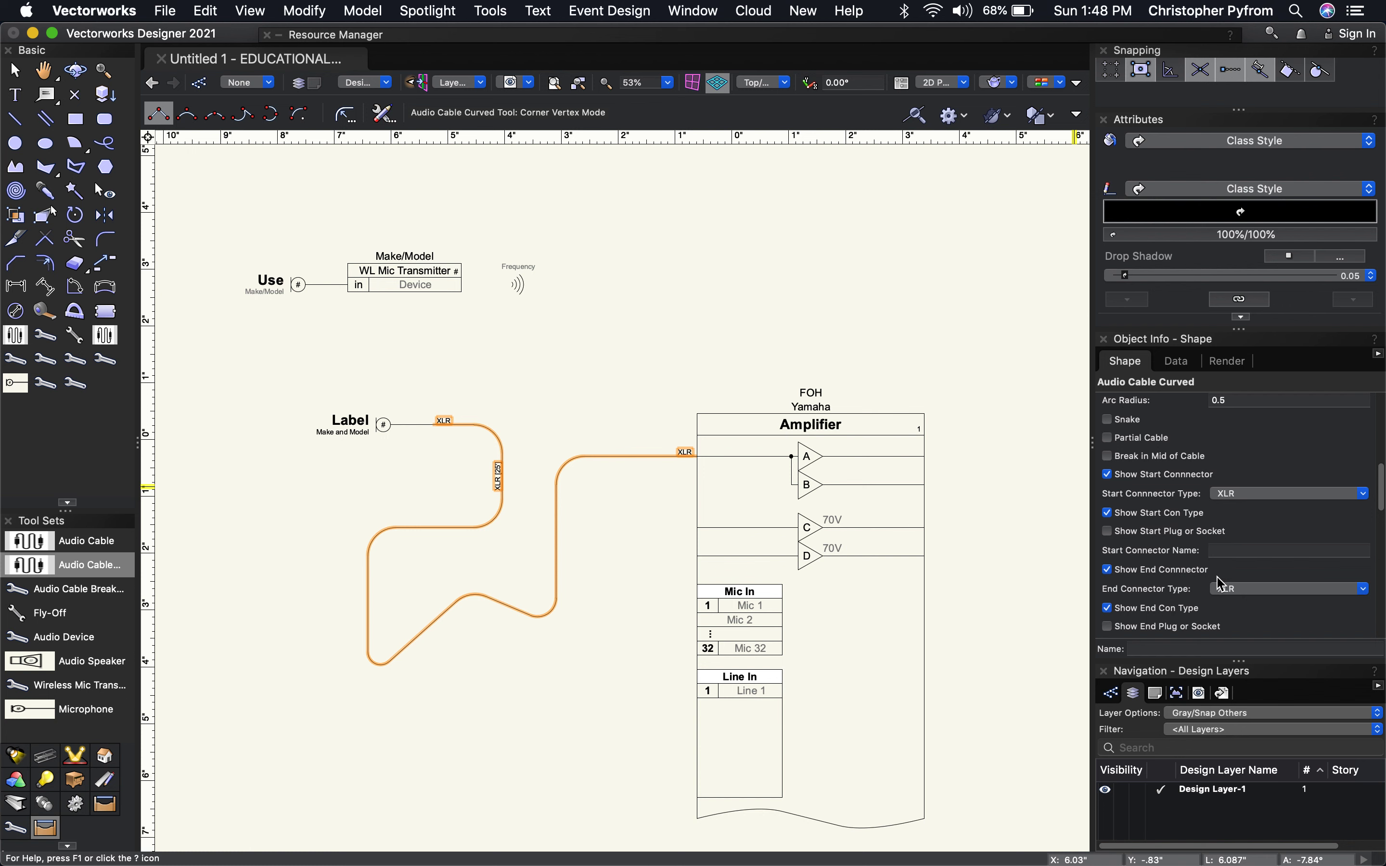
Step: Keep the end connector shown, set its type to 1/4"TRS, and update the curved cable
{"action": "left_click", "coordinate": [1109, 570]}
{"action": "left_click", "coordinate": [1108, 570]}
{"action": "scroll", "coordinate": [1186, 570], "scroll_direction": "down", "scroll_amount": 3}
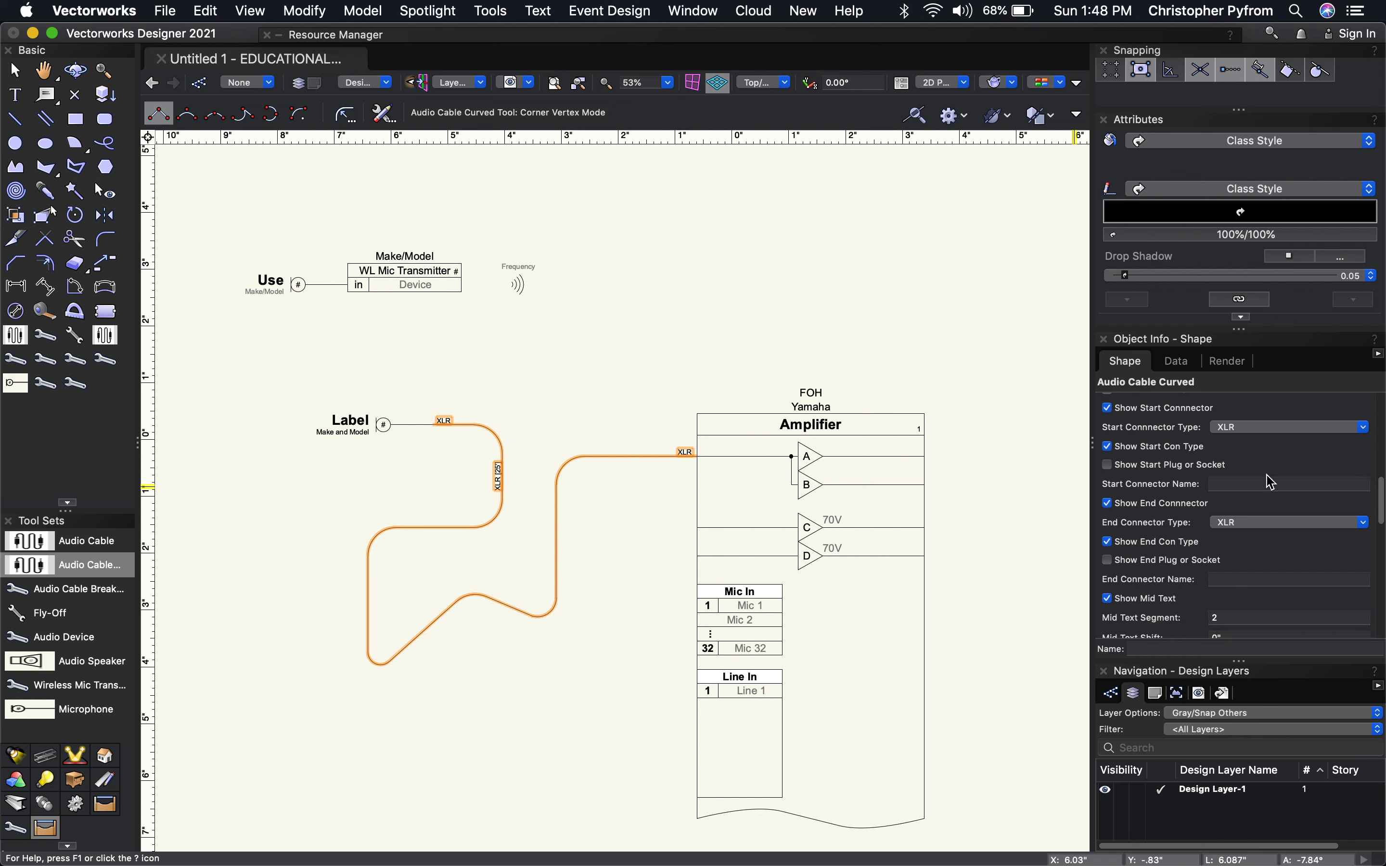
{"action": "left_click", "coordinate": [1267, 523]}
{"action": "left_click", "coordinate": [1248, 553]}
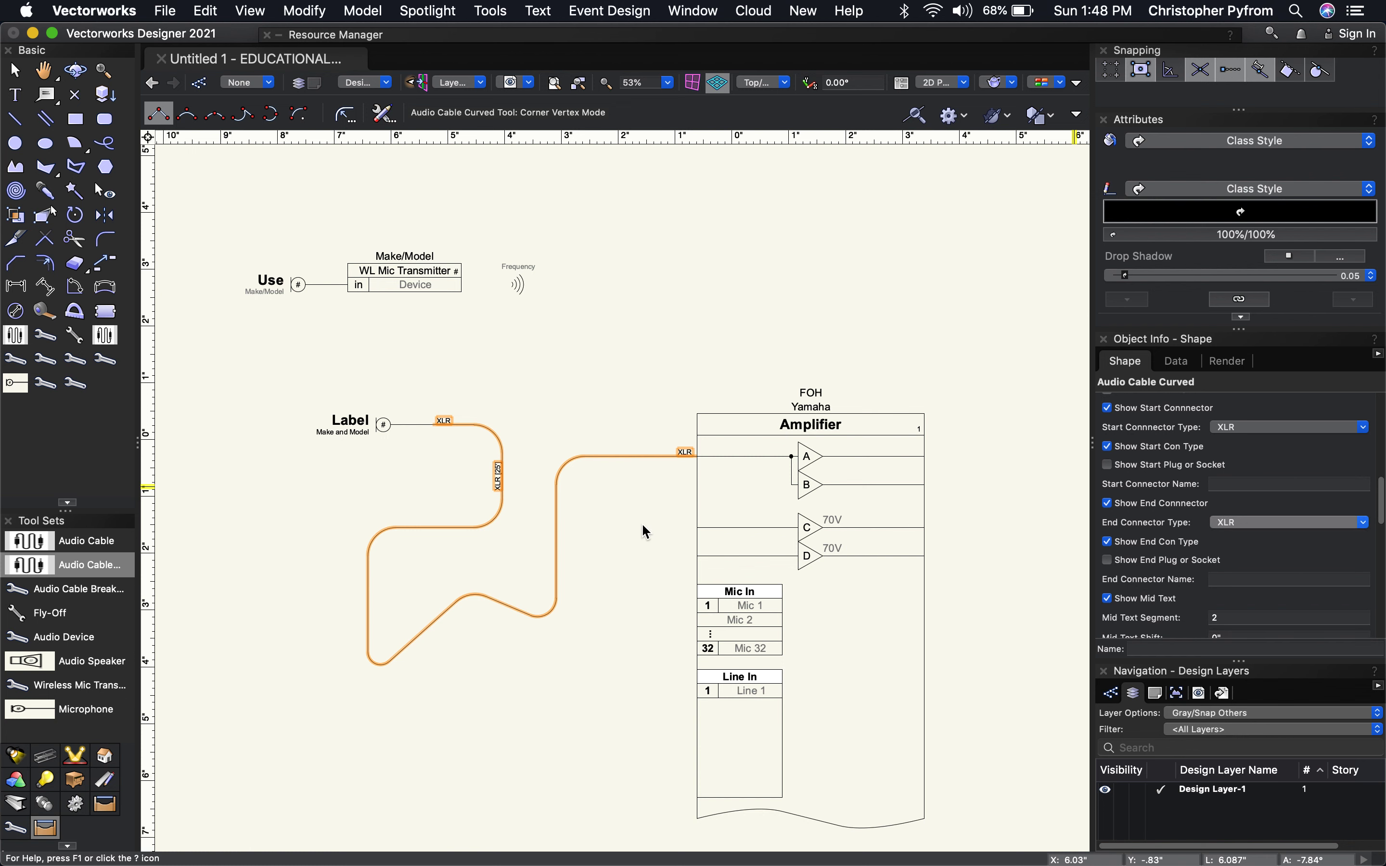
{"action": "key", "text": "e"}
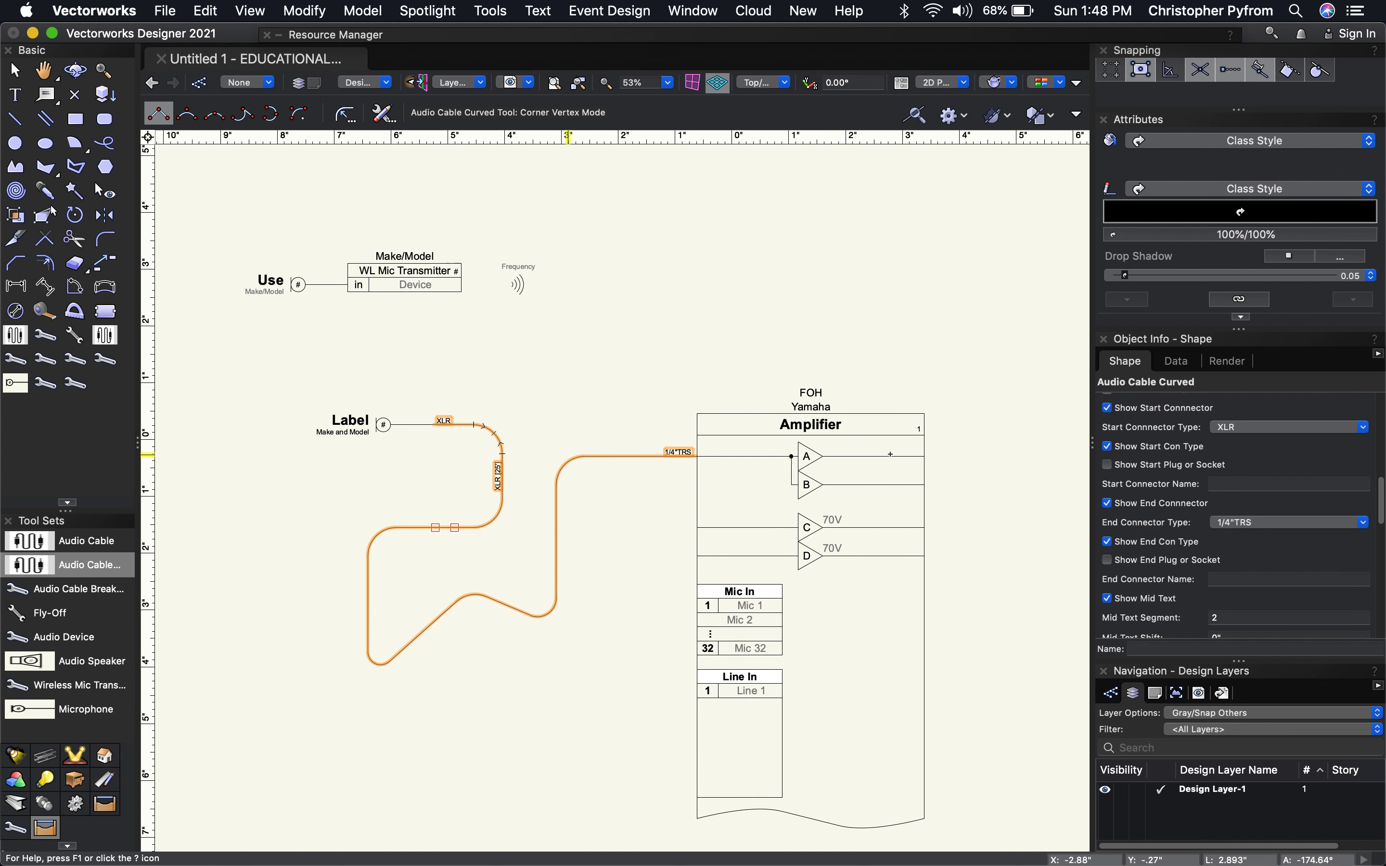
{"action": "scroll", "coordinate": [1222, 545], "scroll_direction": "up", "scroll_amount": 3}
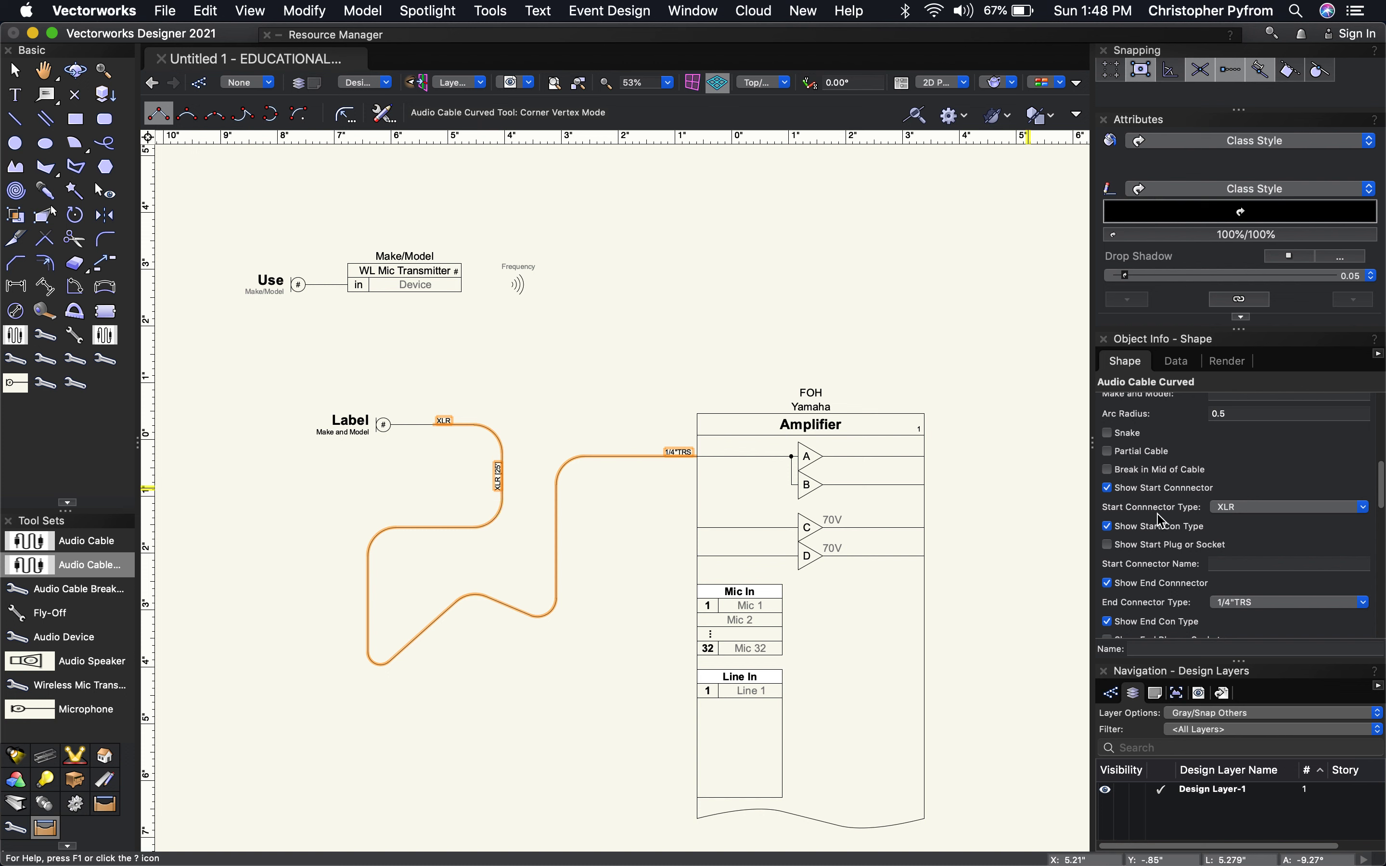
{"action": "scroll", "coordinate": [1161, 522], "scroll_direction": "up", "scroll_amount": 10}
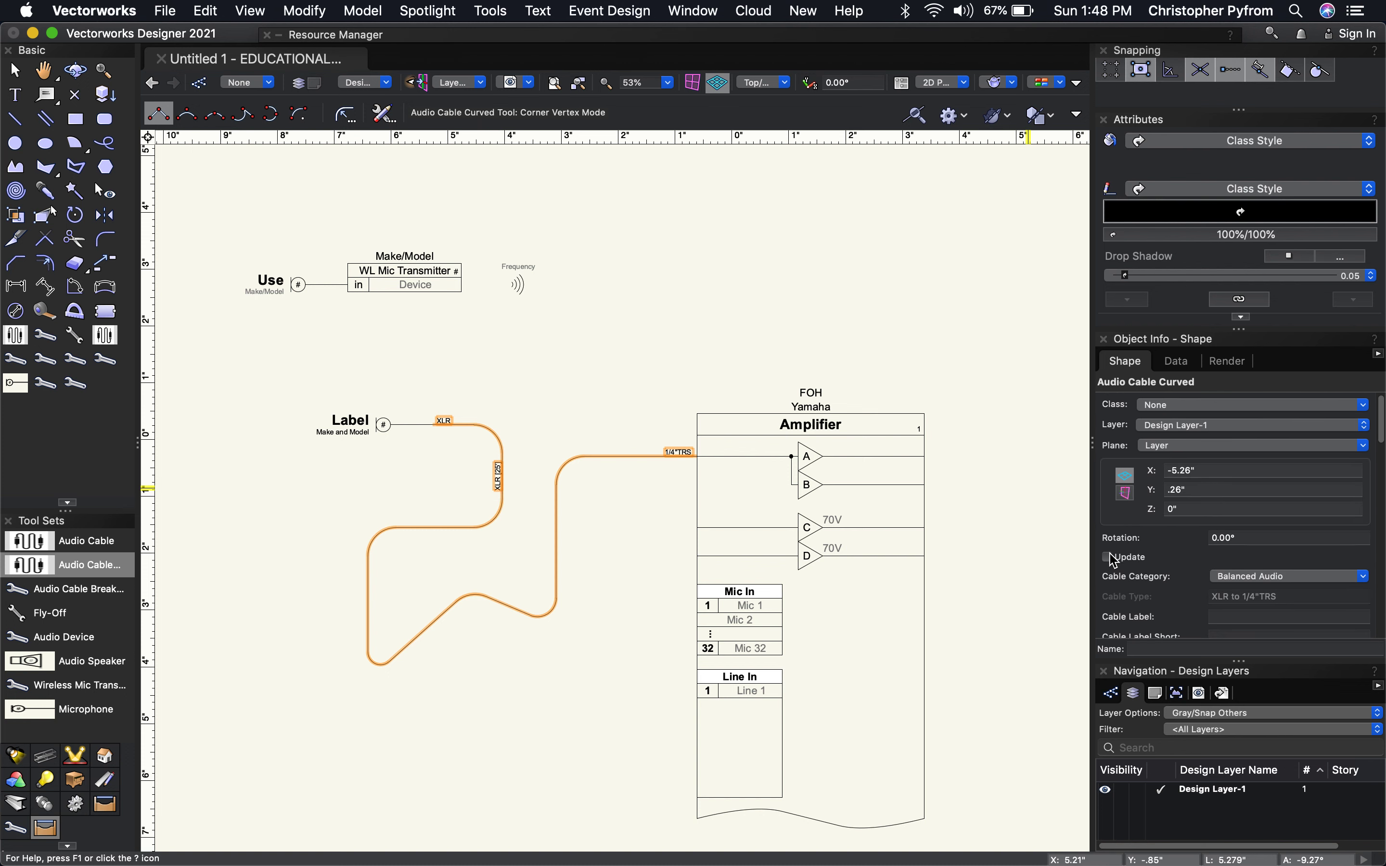
{"action": "left_click", "coordinate": [1107, 557]}
{"action": "left_click", "coordinate": [850, 331]}
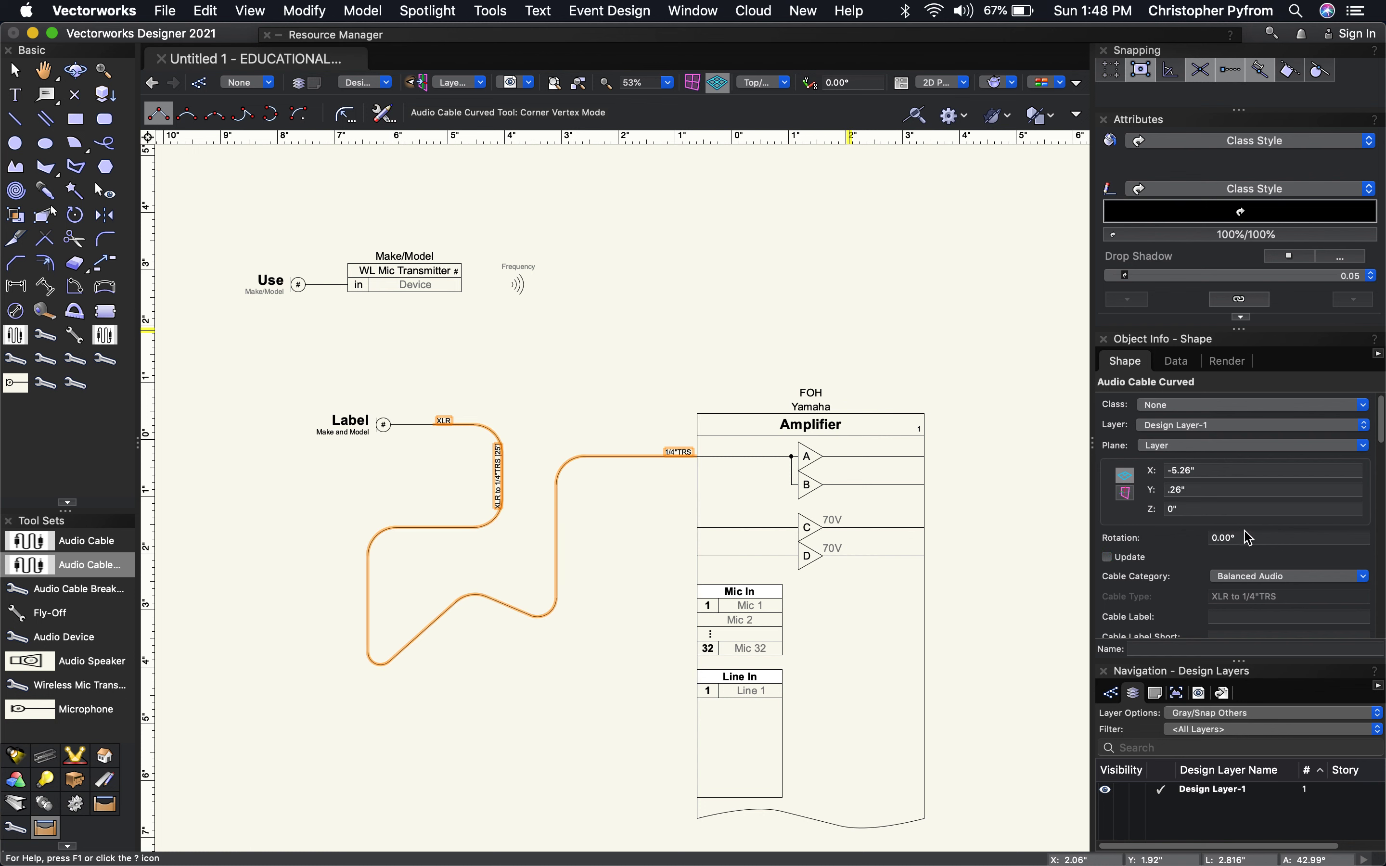
Step: Keep the curved cable's mid text shown and place it on segment 5 after trying segment 3
{"action": "scroll", "coordinate": [1250, 539], "scroll_direction": "down", "scroll_amount": 10}
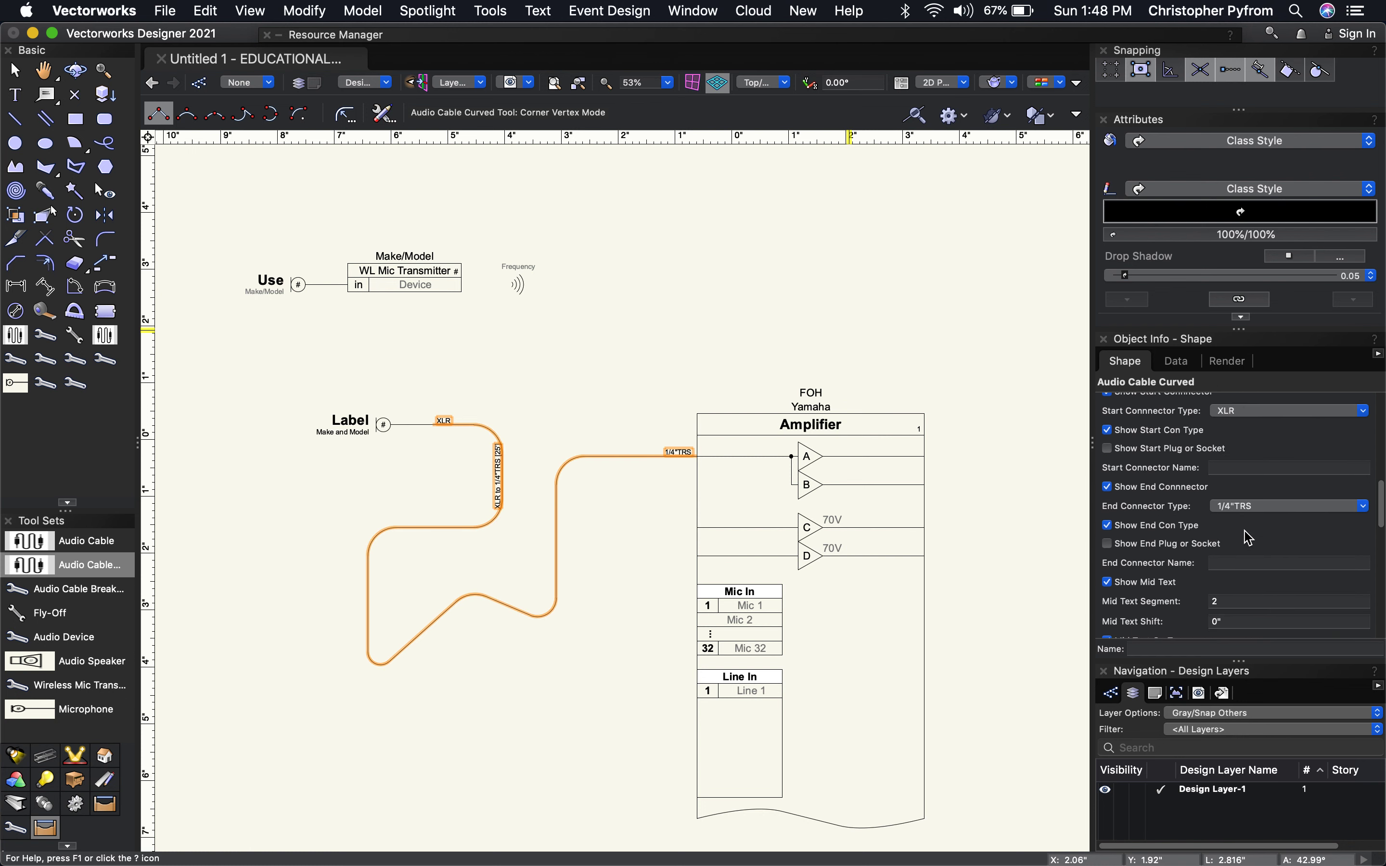
{"action": "scroll", "coordinate": [1249, 539], "scroll_direction": "down", "scroll_amount": 4}
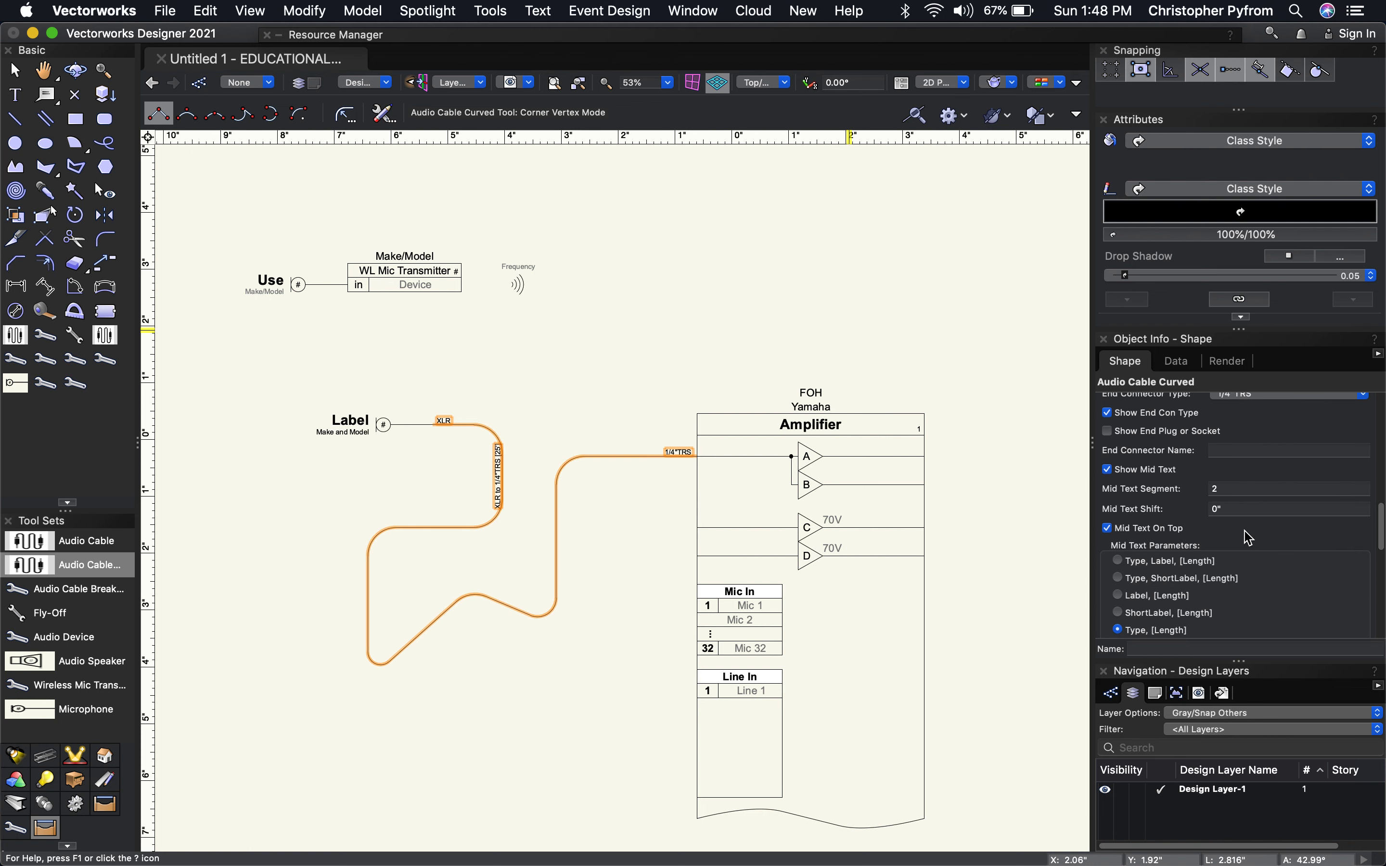
{"action": "left_click", "coordinate": [1107, 470]}
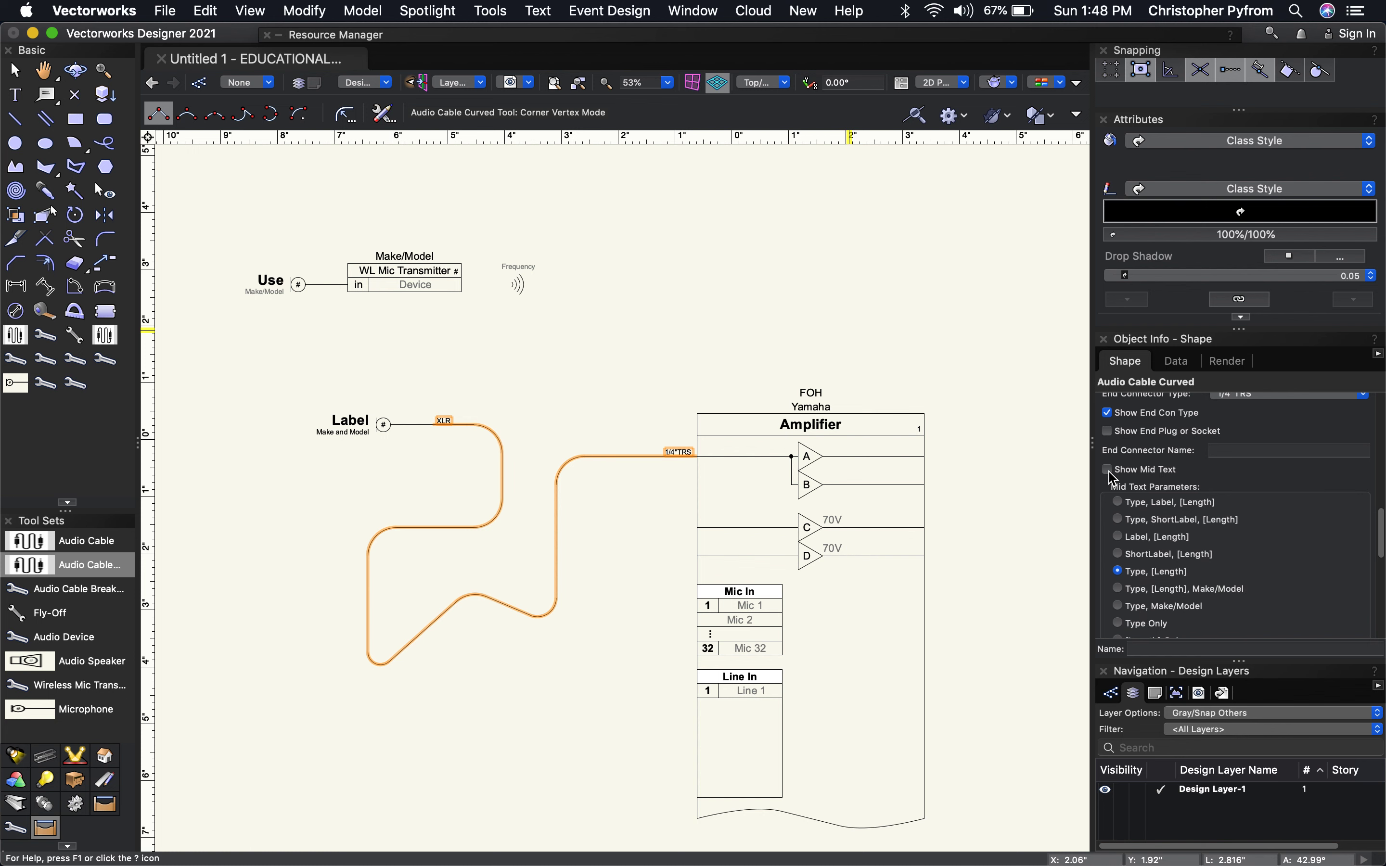
{"action": "left_click", "coordinate": [1109, 472]}
{"action": "left_click", "coordinate": [1229, 488]}
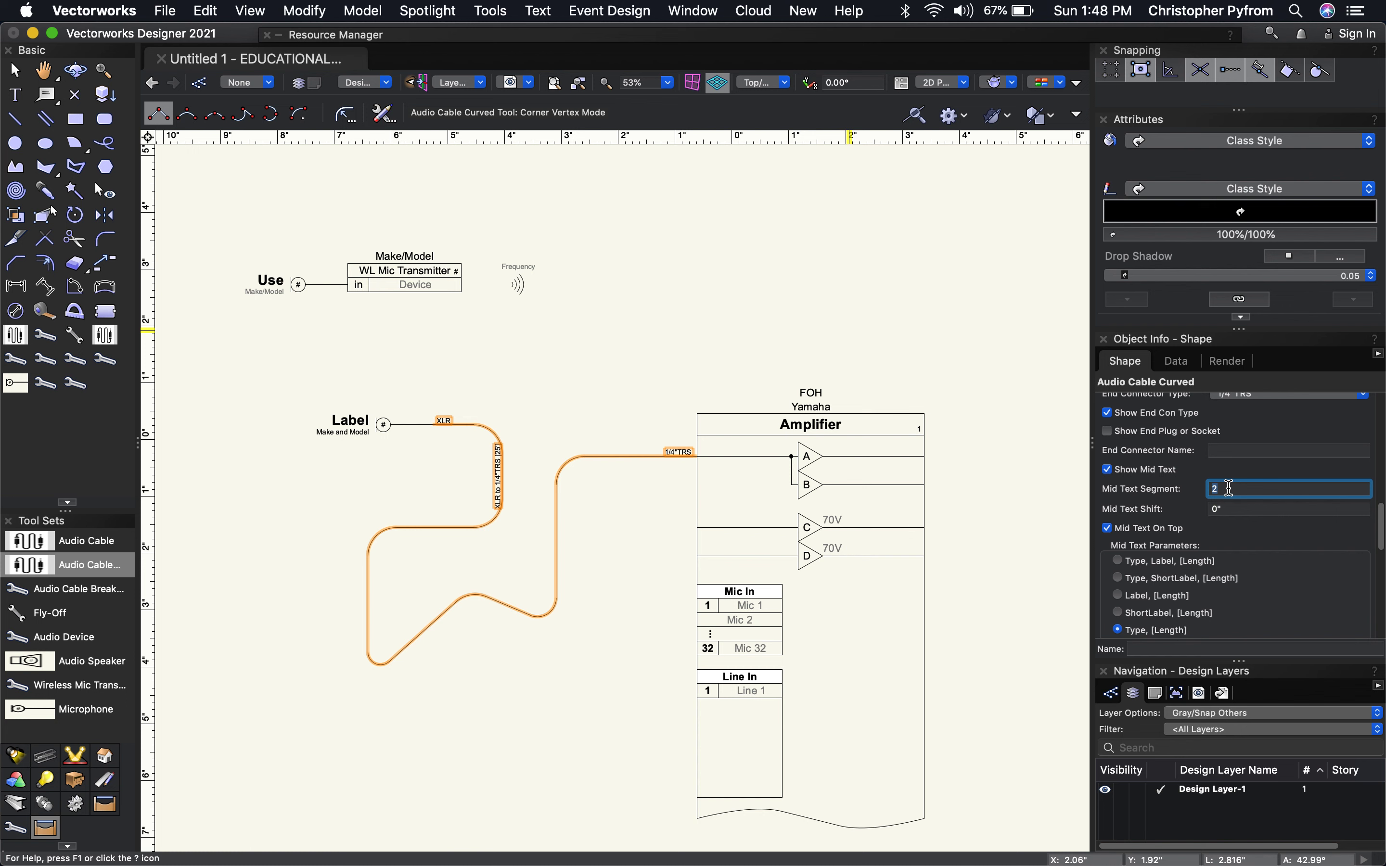
{"action": "type", "text": "3"}
{"action": "key", "text": "Return"}
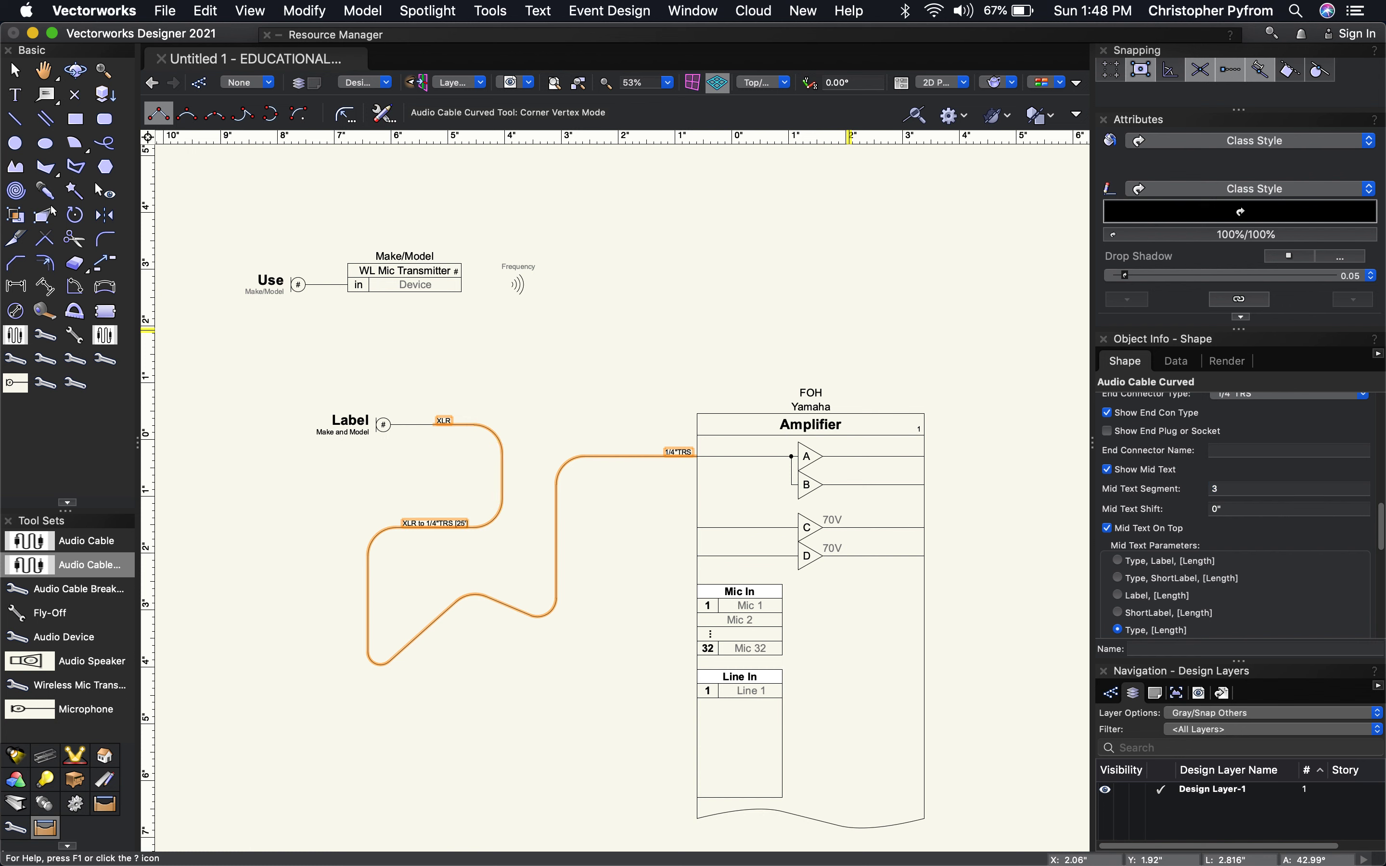
{"action": "left_click", "coordinate": [1225, 488]}
{"action": "type", "text": "5"}
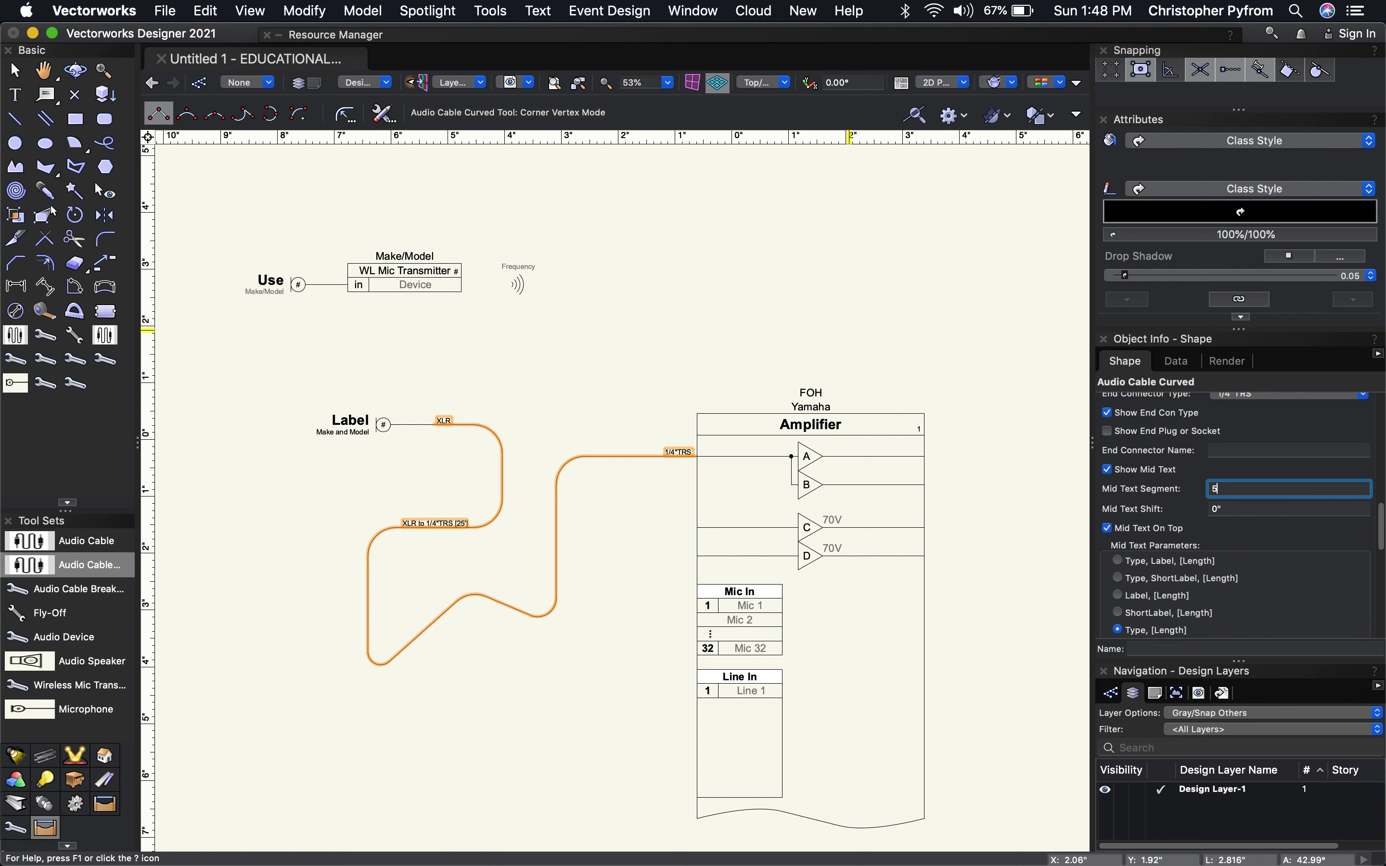
{"action": "key", "text": "Return"}
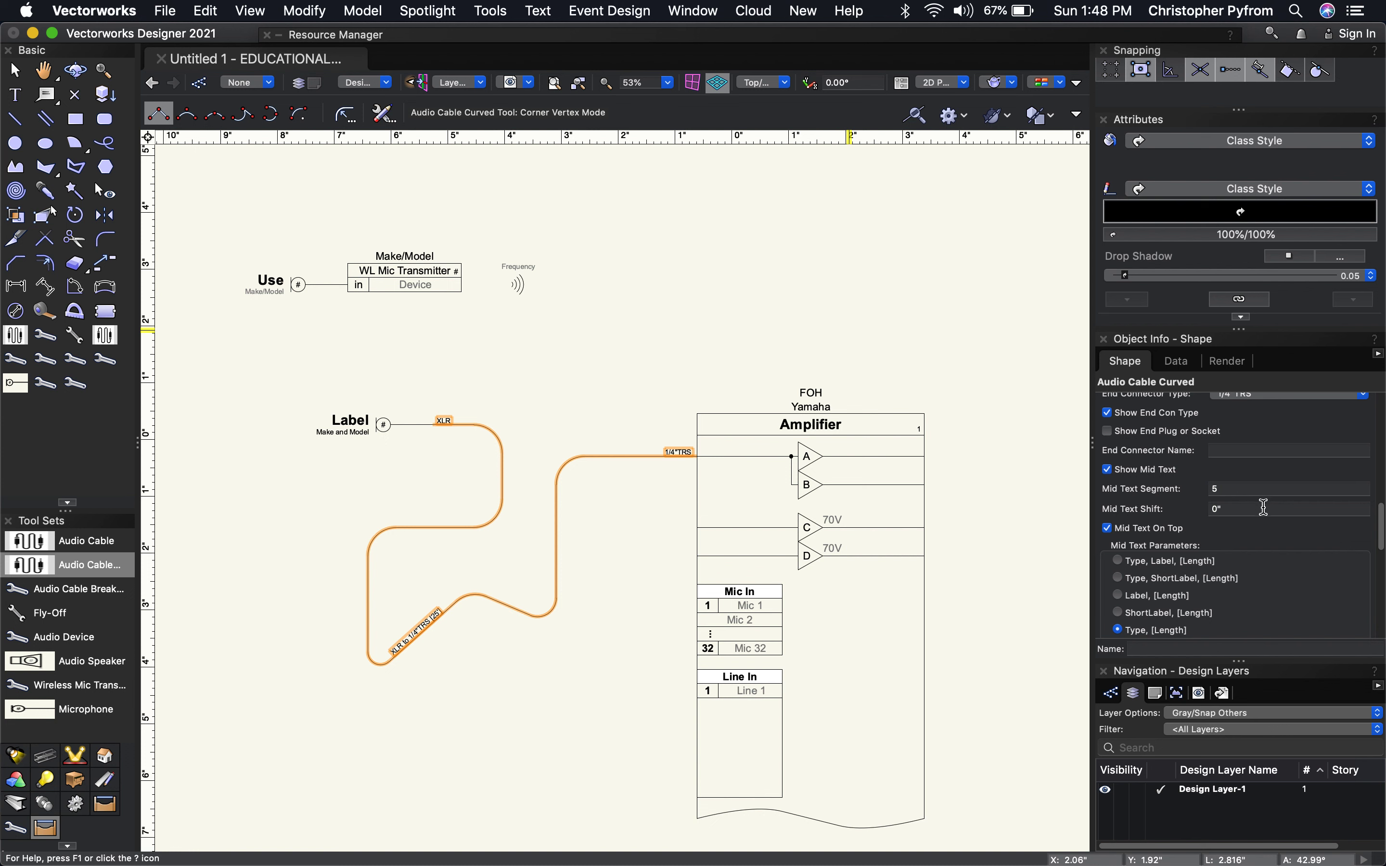
Step: Shift the curved cable's mid text by -1/4" and keep Mid Text On Top enabled after trying it off
{"action": "left_click", "coordinate": [1242, 510]}
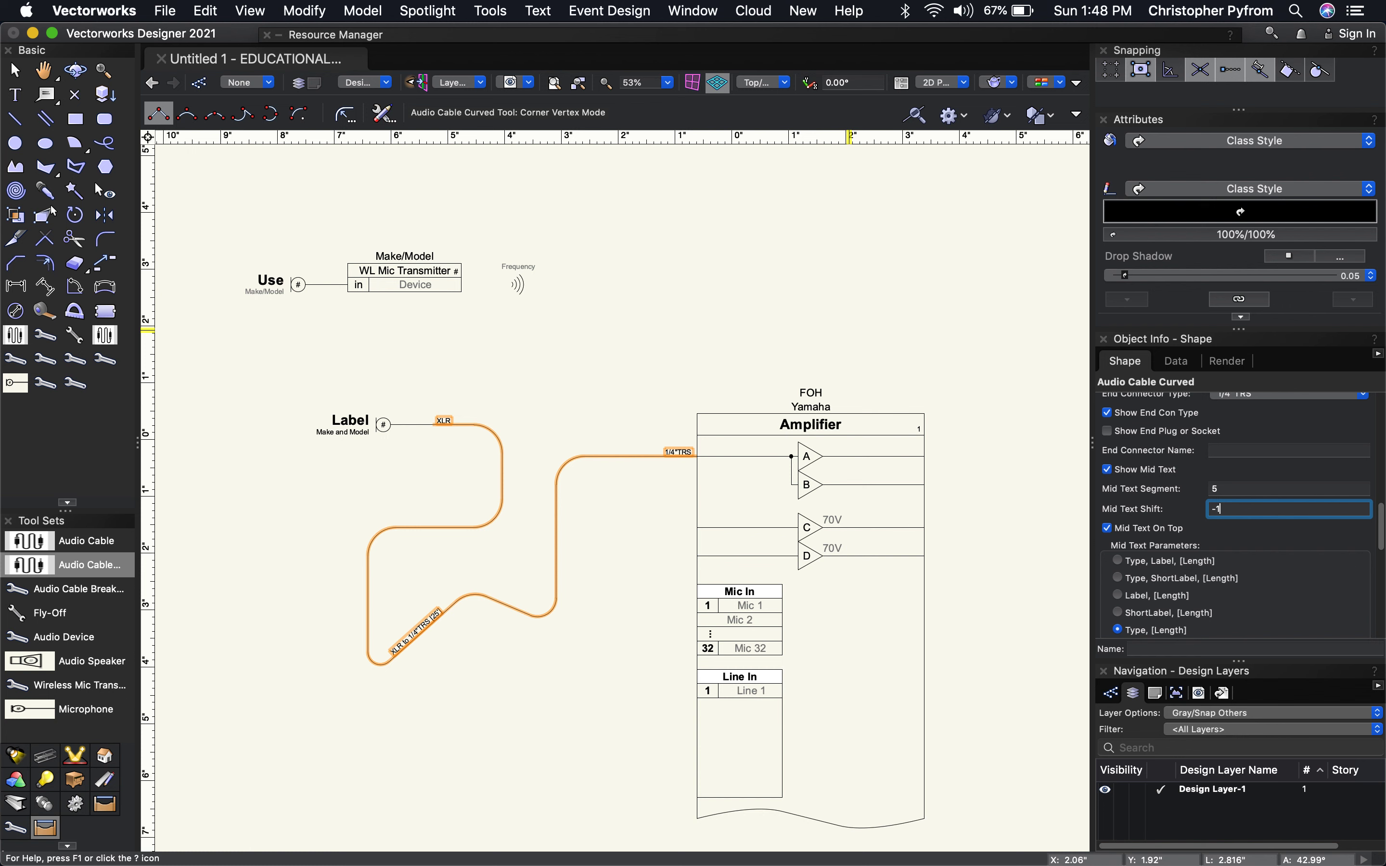
{"action": "key", "text": "Return"}
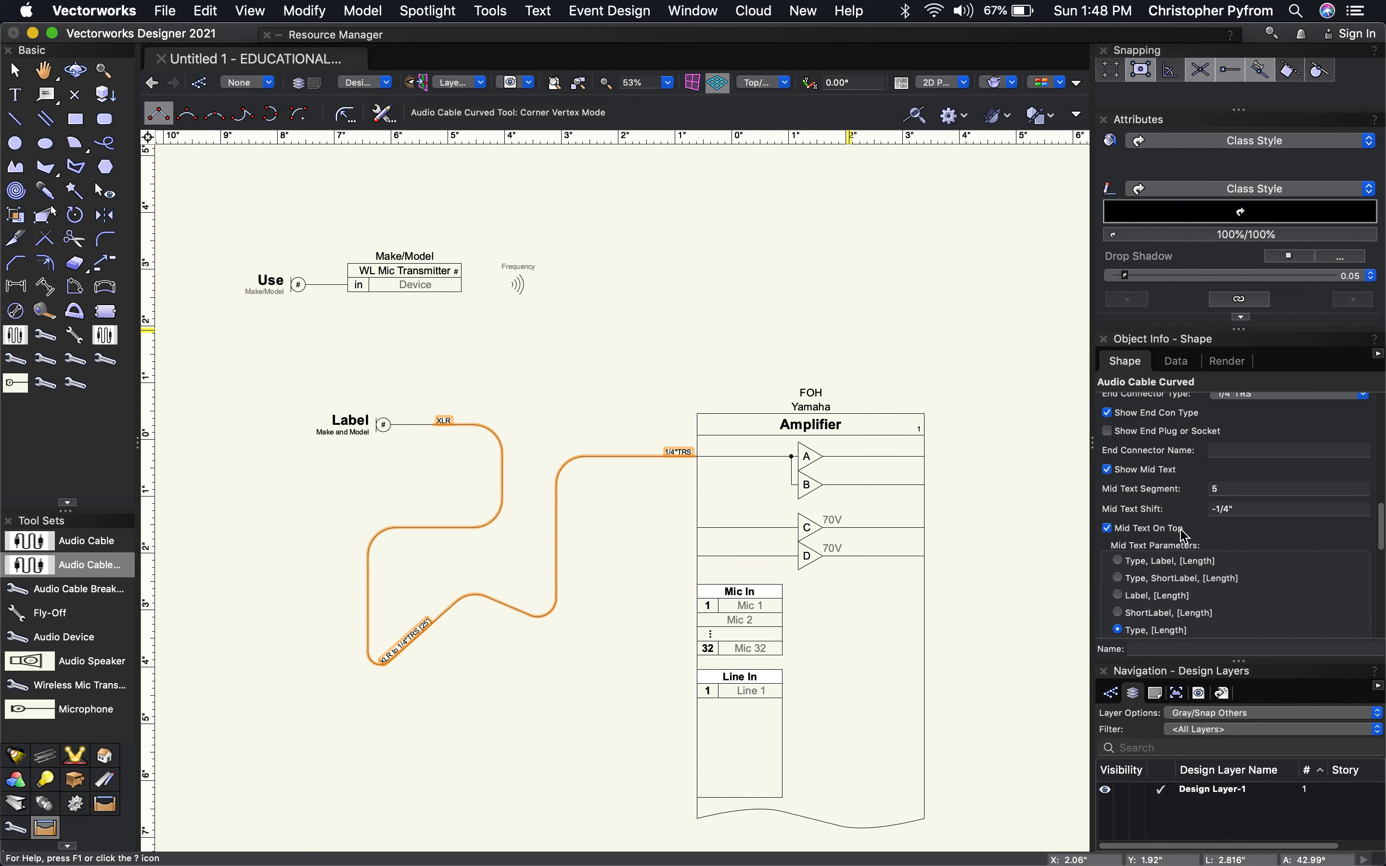
{"action": "left_click", "coordinate": [1109, 530]}
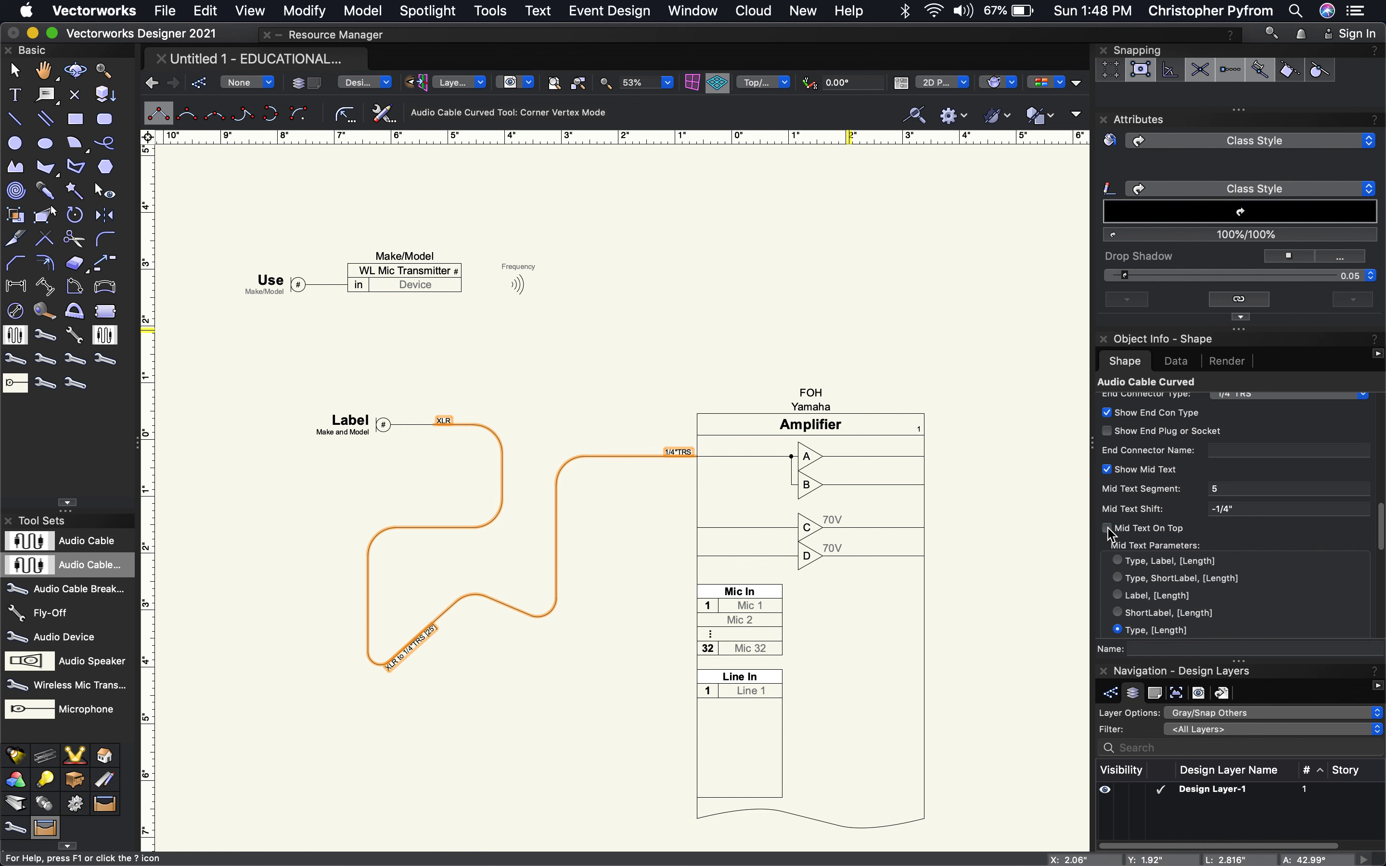
{"action": "left_click", "coordinate": [1108, 529]}
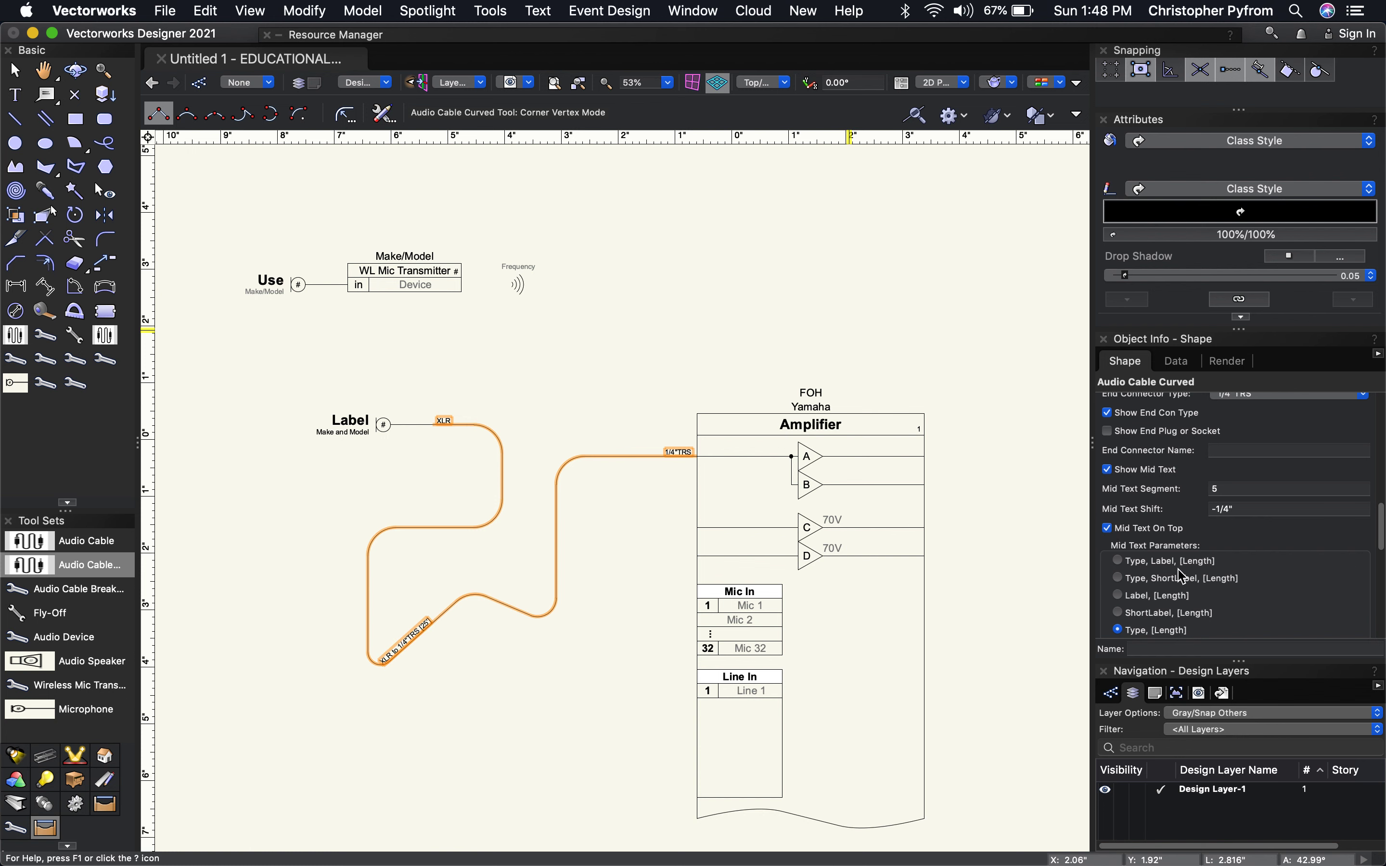
Step: Set the mid text parameters to Type, ShortLabel, [Length] after trying Type Only, [Length] Only and ShortLabel Only
{"action": "scroll", "coordinate": [1178, 565], "scroll_direction": "down", "scroll_amount": 4}
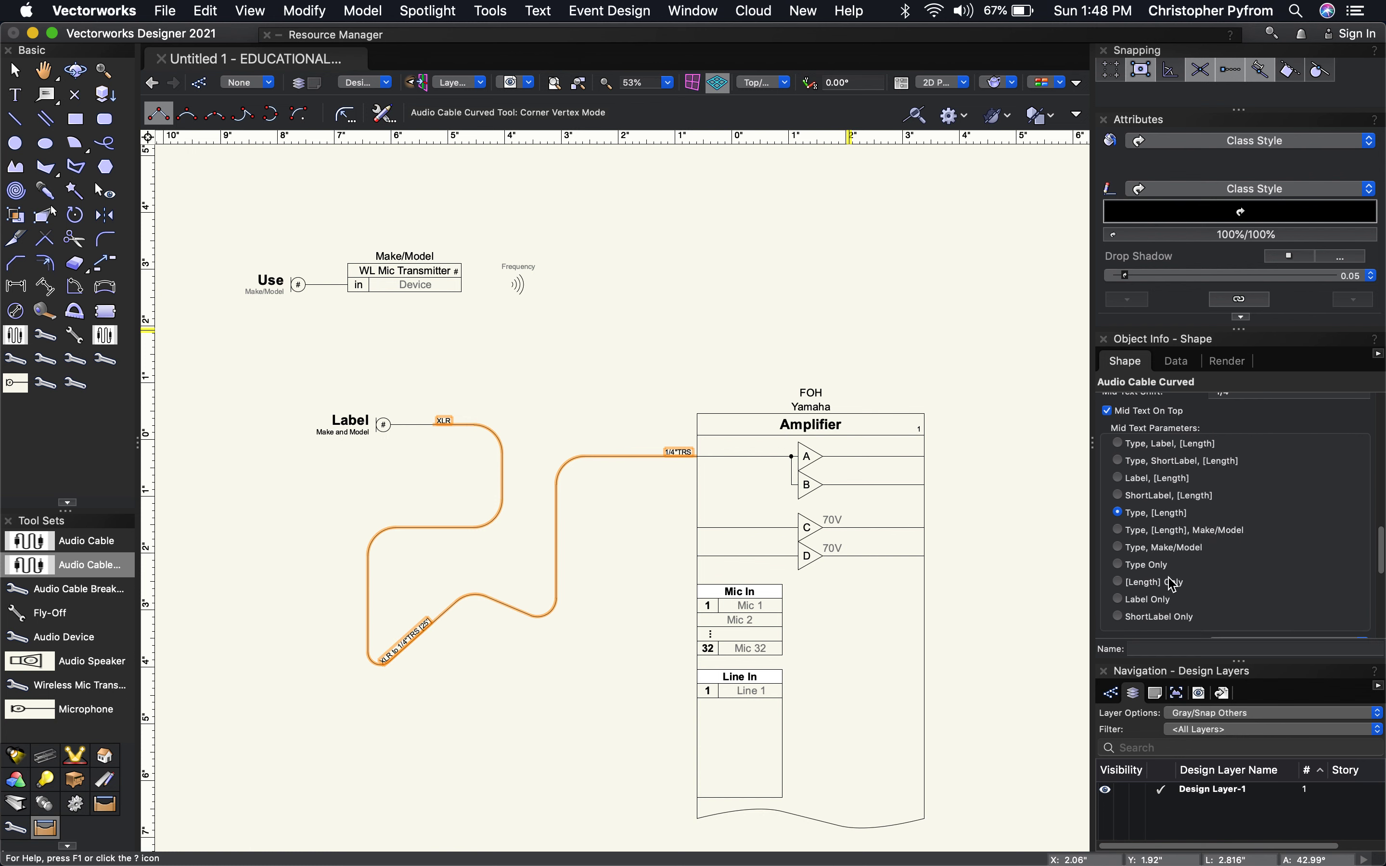
{"action": "left_click", "coordinate": [1117, 565]}
{"action": "left_click", "coordinate": [1118, 583]}
{"action": "left_click", "coordinate": [1118, 617]}
{"action": "scroll", "coordinate": [1127, 476], "scroll_direction": "up", "scroll_amount": 2}
{"action": "left_click", "coordinate": [1123, 487]}
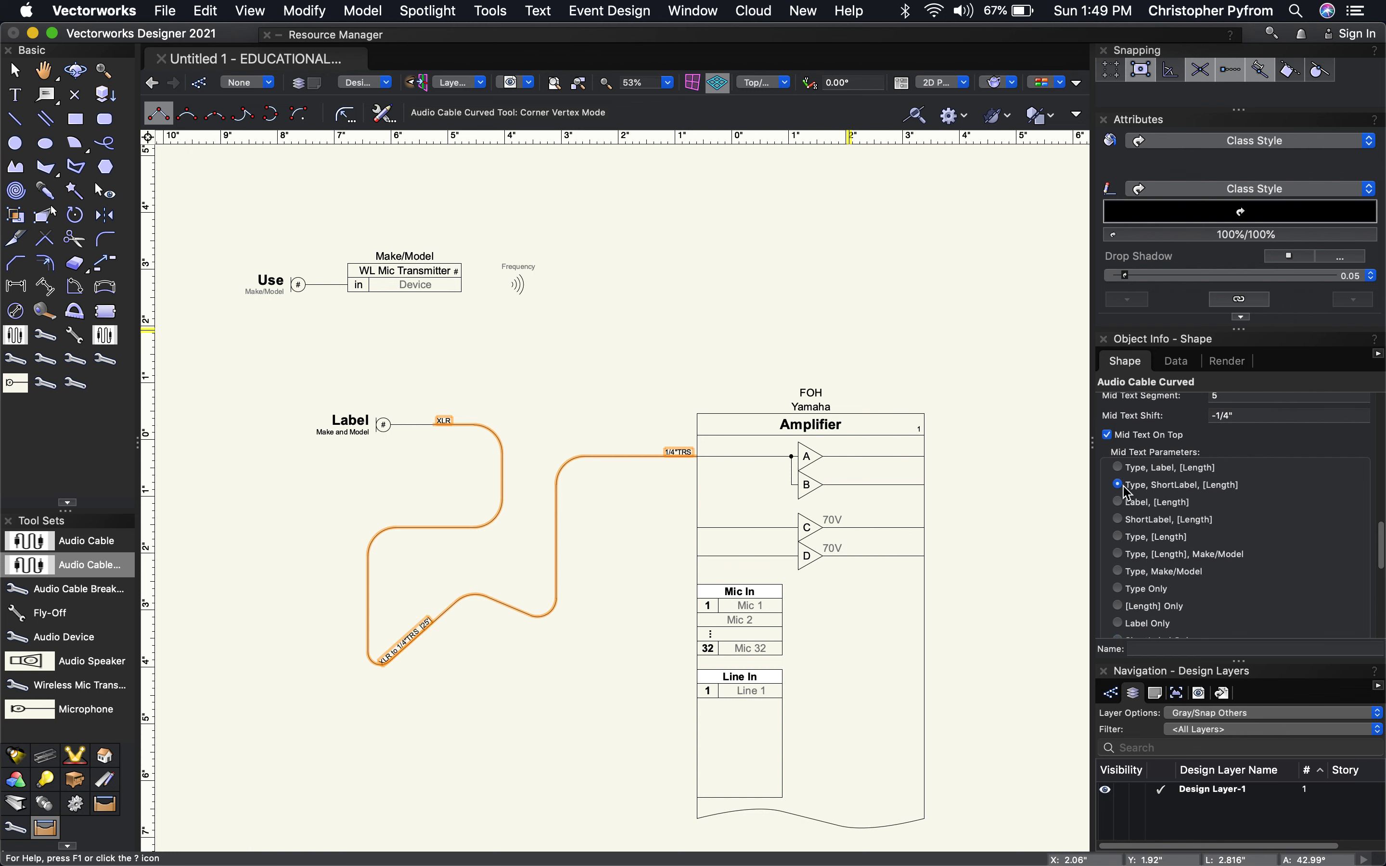
Step: Change the curved cable's text font to Comic Sans MS
{"action": "scroll", "coordinate": [1213, 587], "scroll_direction": "down", "scroll_amount": 10}
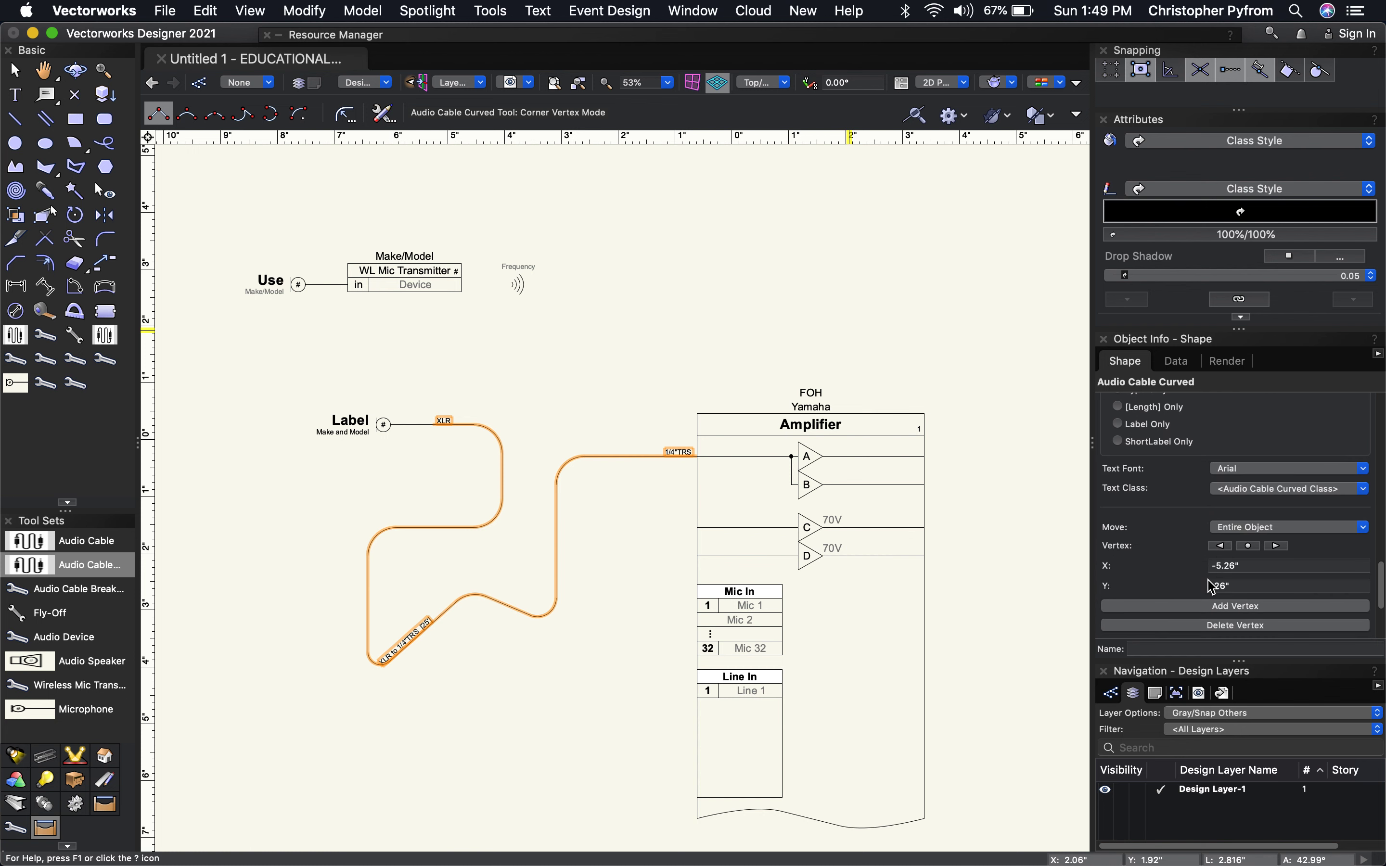
{"action": "left_click", "coordinate": [1247, 469]}
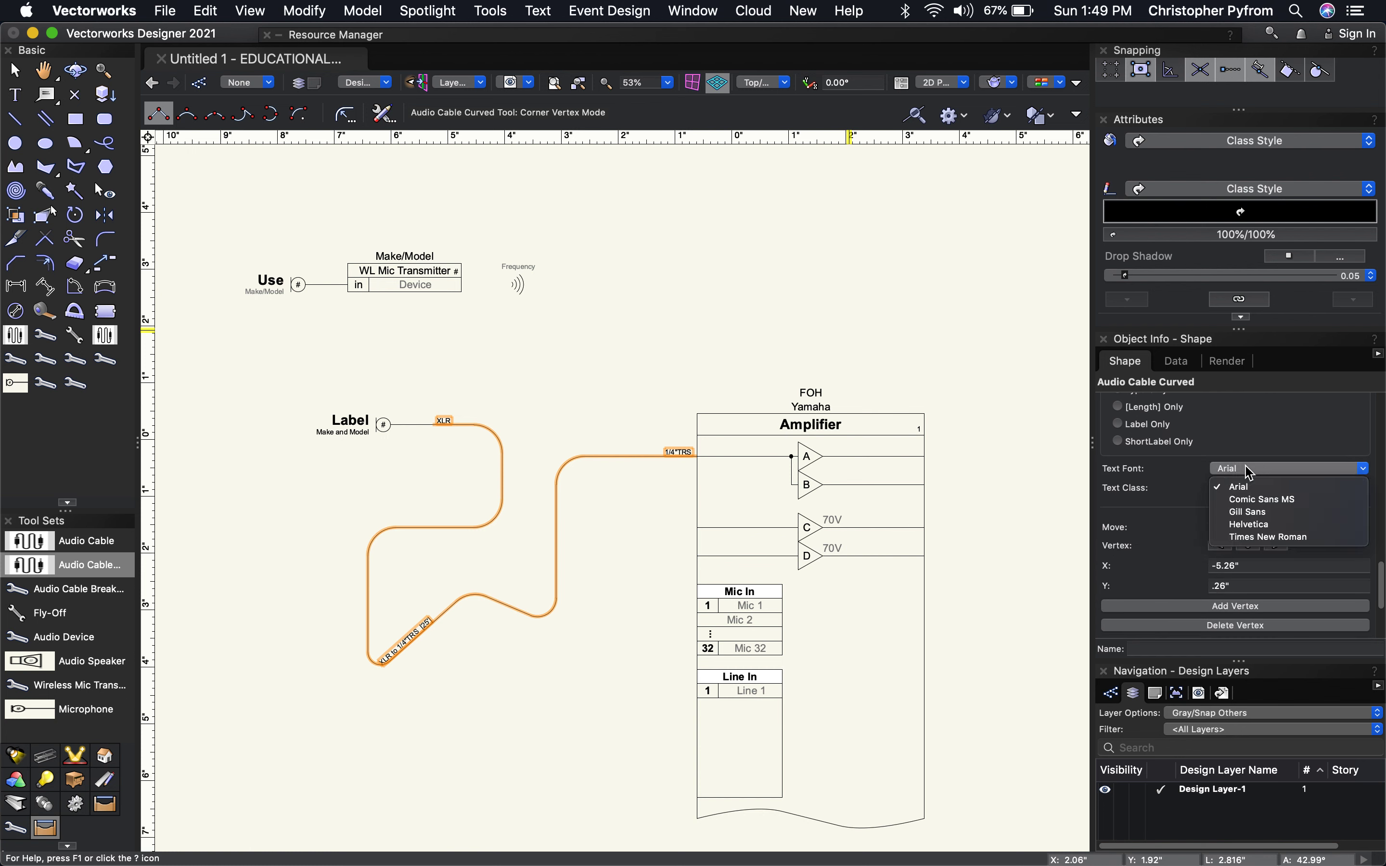
{"action": "left_click", "coordinate": [1252, 501]}
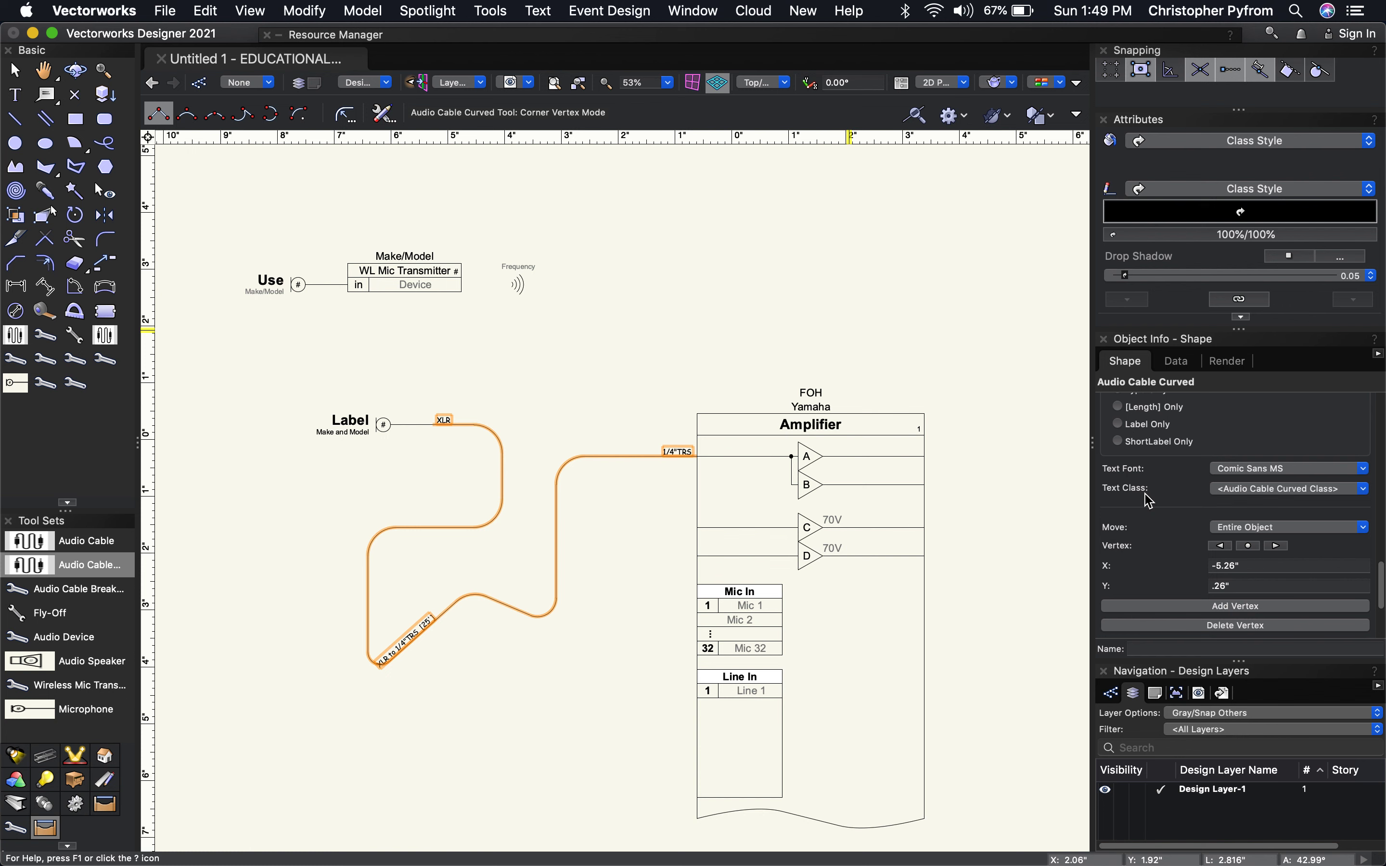
Step: Create a new class named Cables and assign the curved audio cable to it
{"action": "scroll", "coordinate": [1160, 500], "scroll_direction": "up", "scroll_amount": 10}
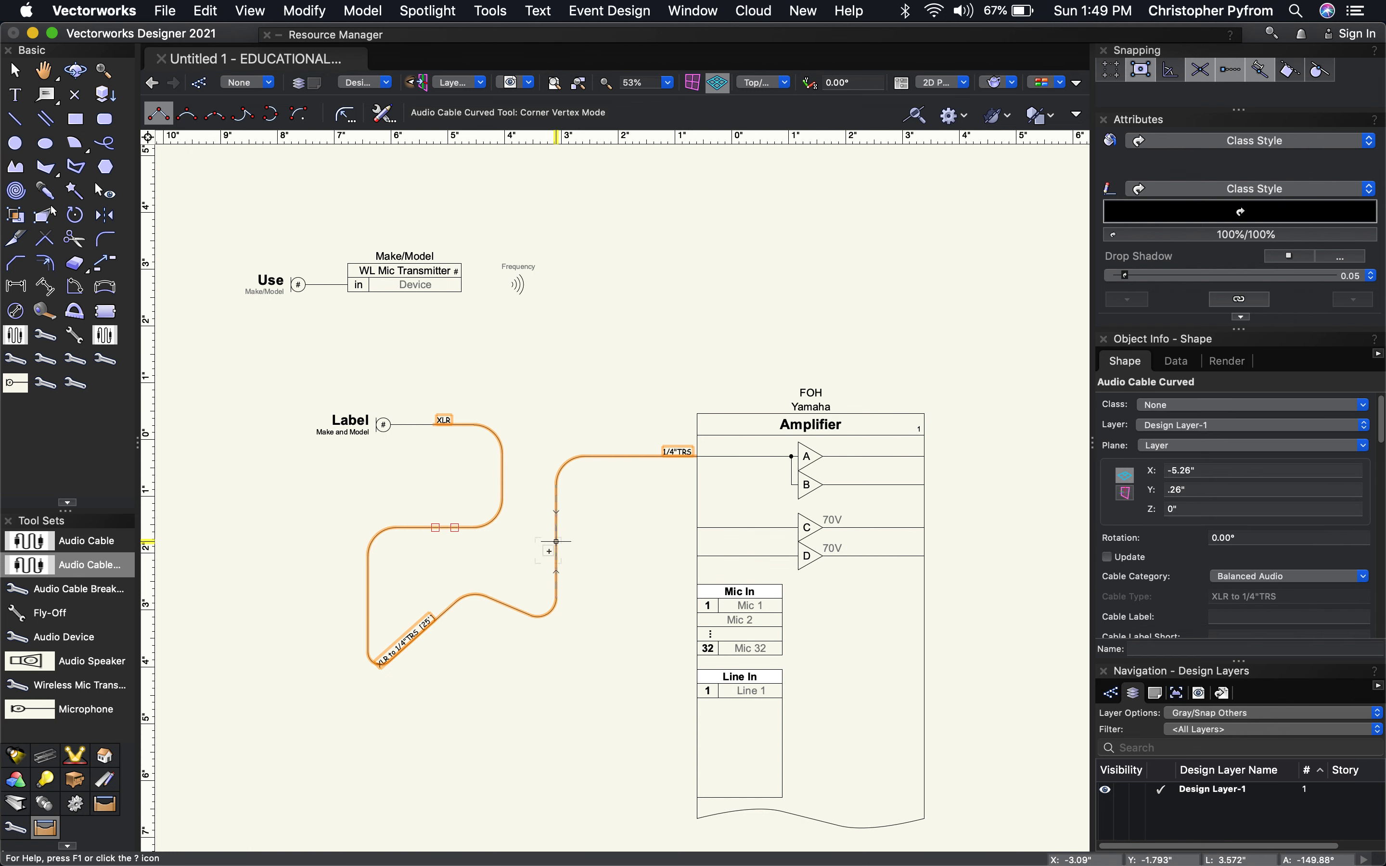
{"action": "left_click", "coordinate": [1181, 409]}
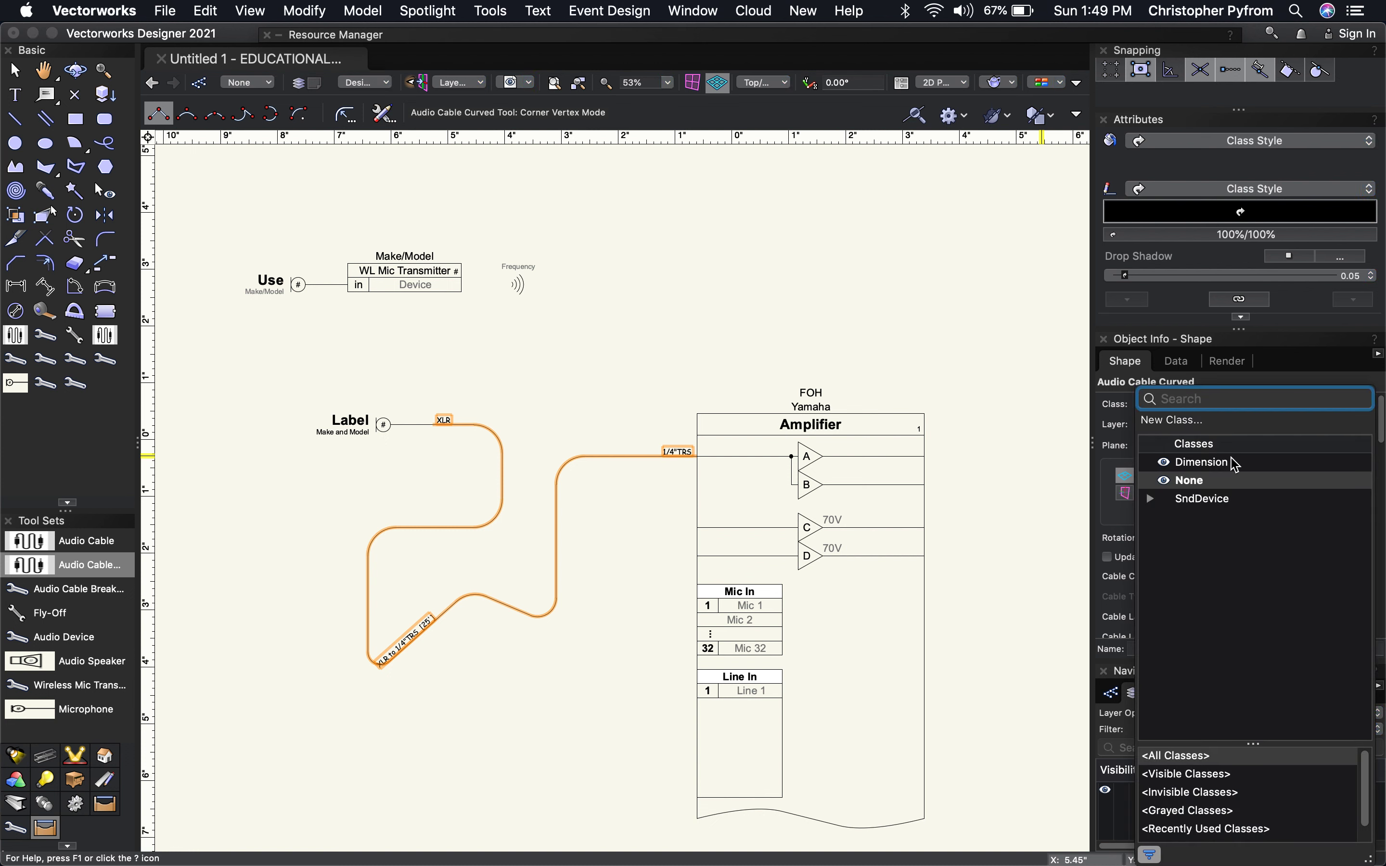
{"action": "left_click", "coordinate": [1175, 421]}
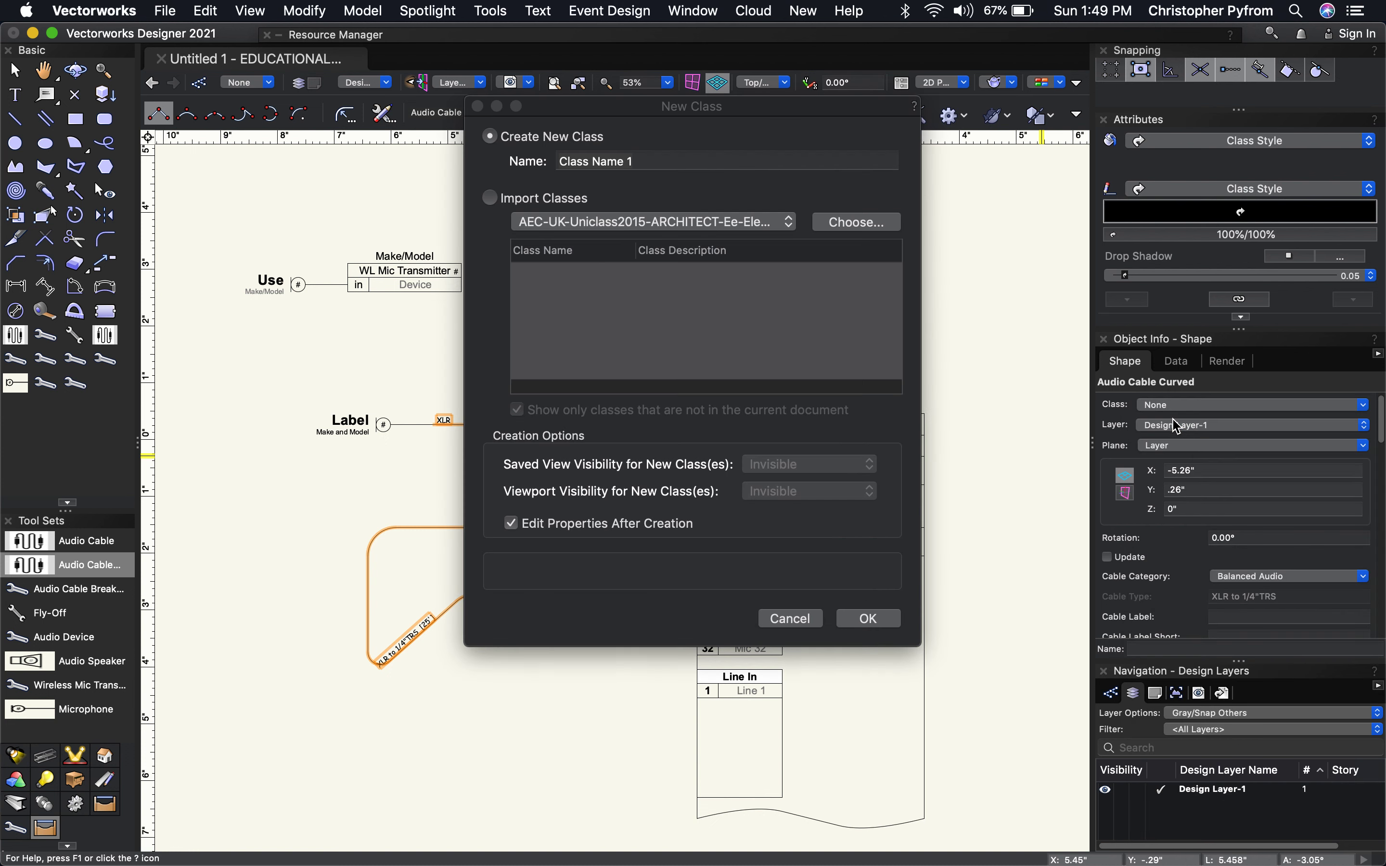
{"action": "type", "text": "Cables"}
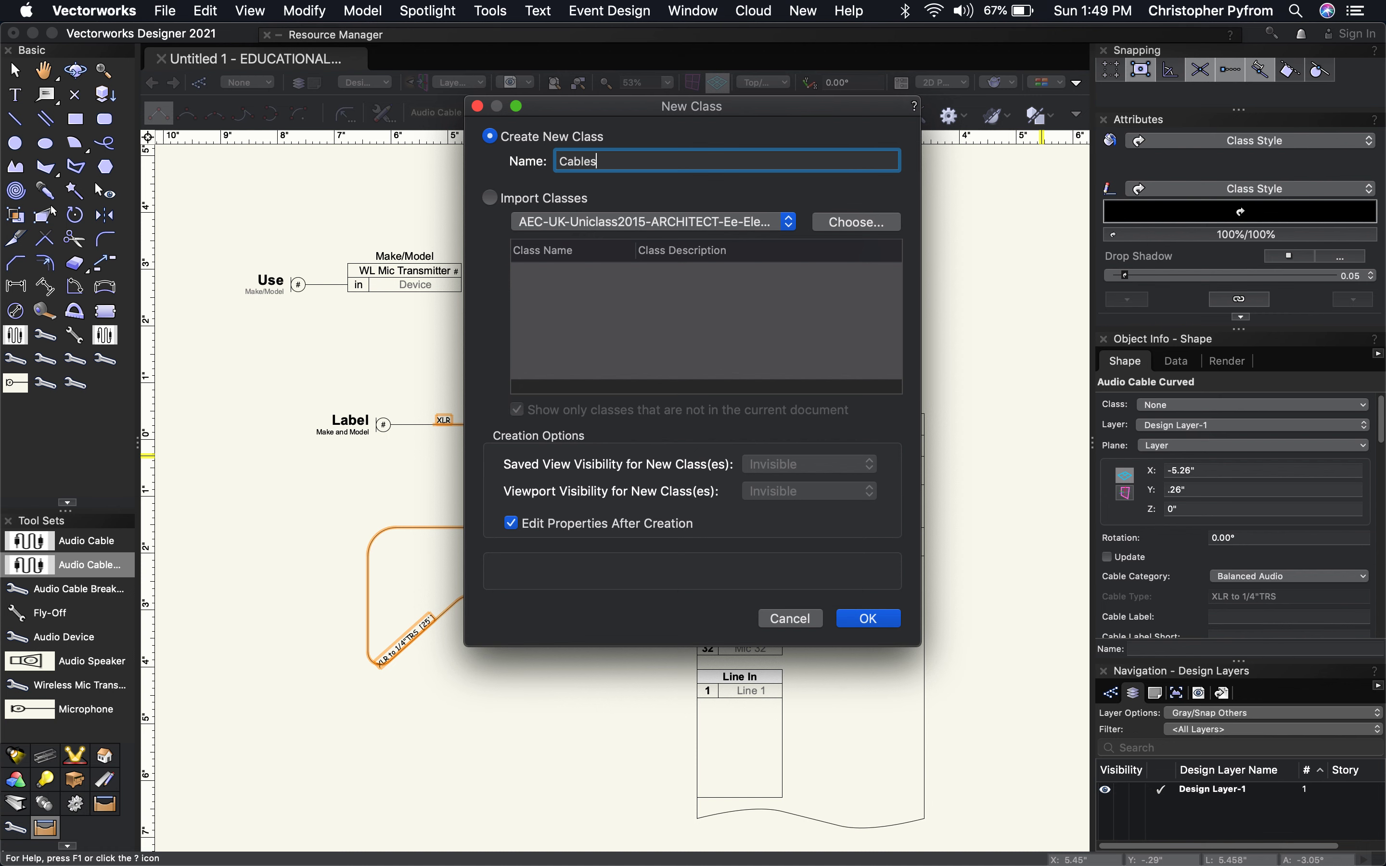
{"action": "left_click", "coordinate": [877, 619]}
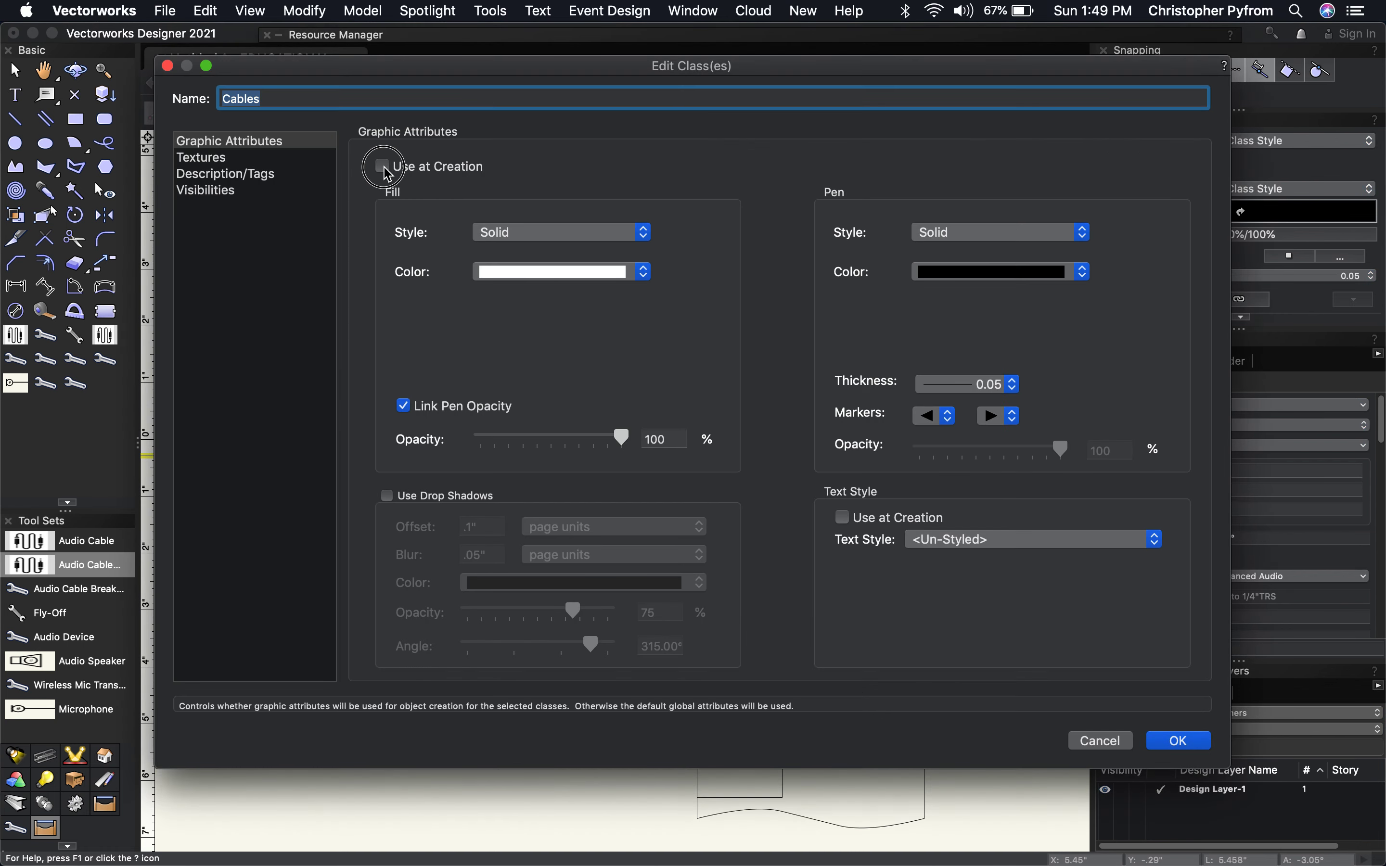
Step: Make the Cables class use its graphic attributes at creation, with a blue pen colour and 0.50 line thickness
{"action": "left_click", "coordinate": [383, 166]}
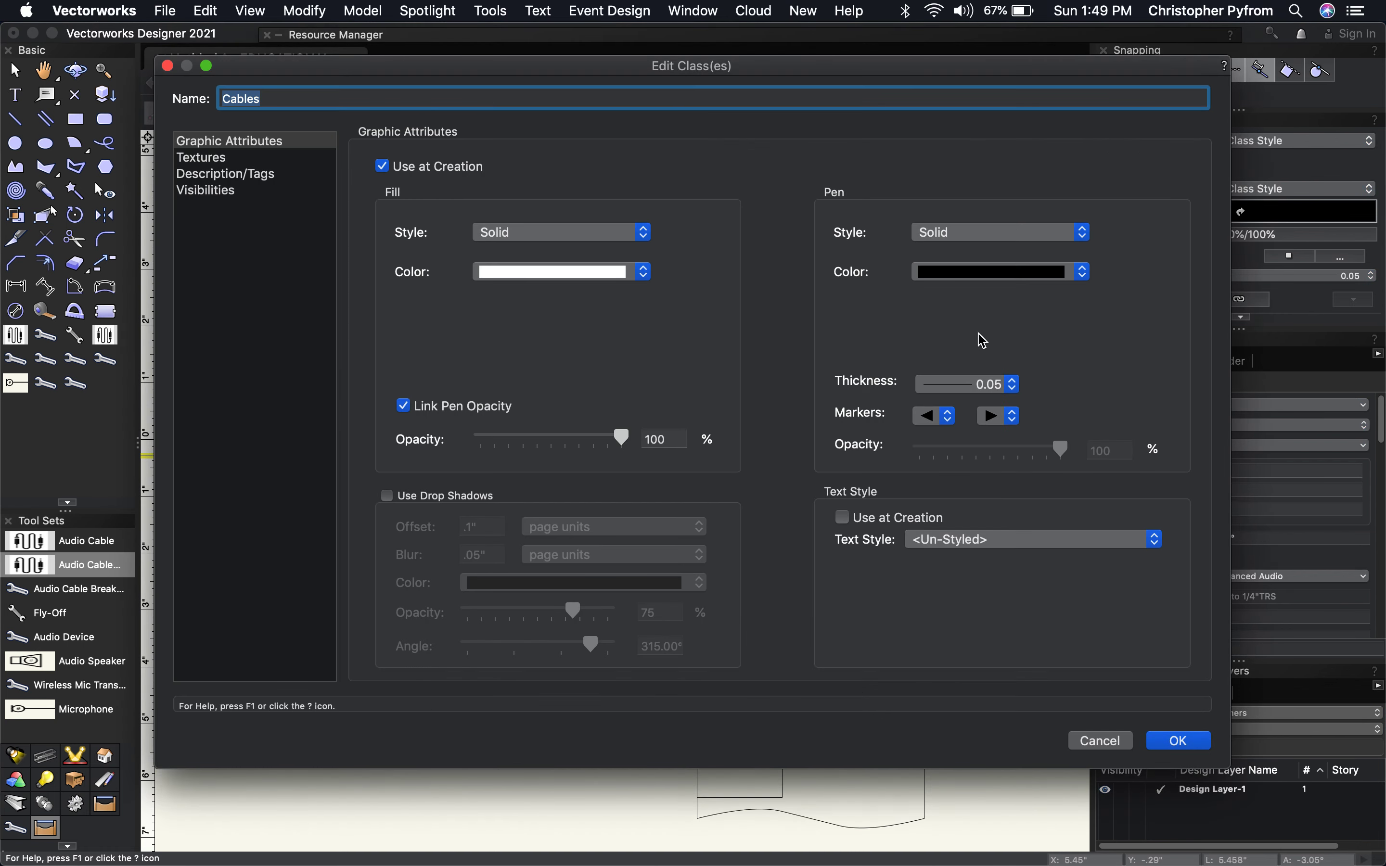
{"action": "left_click", "coordinate": [997, 279]}
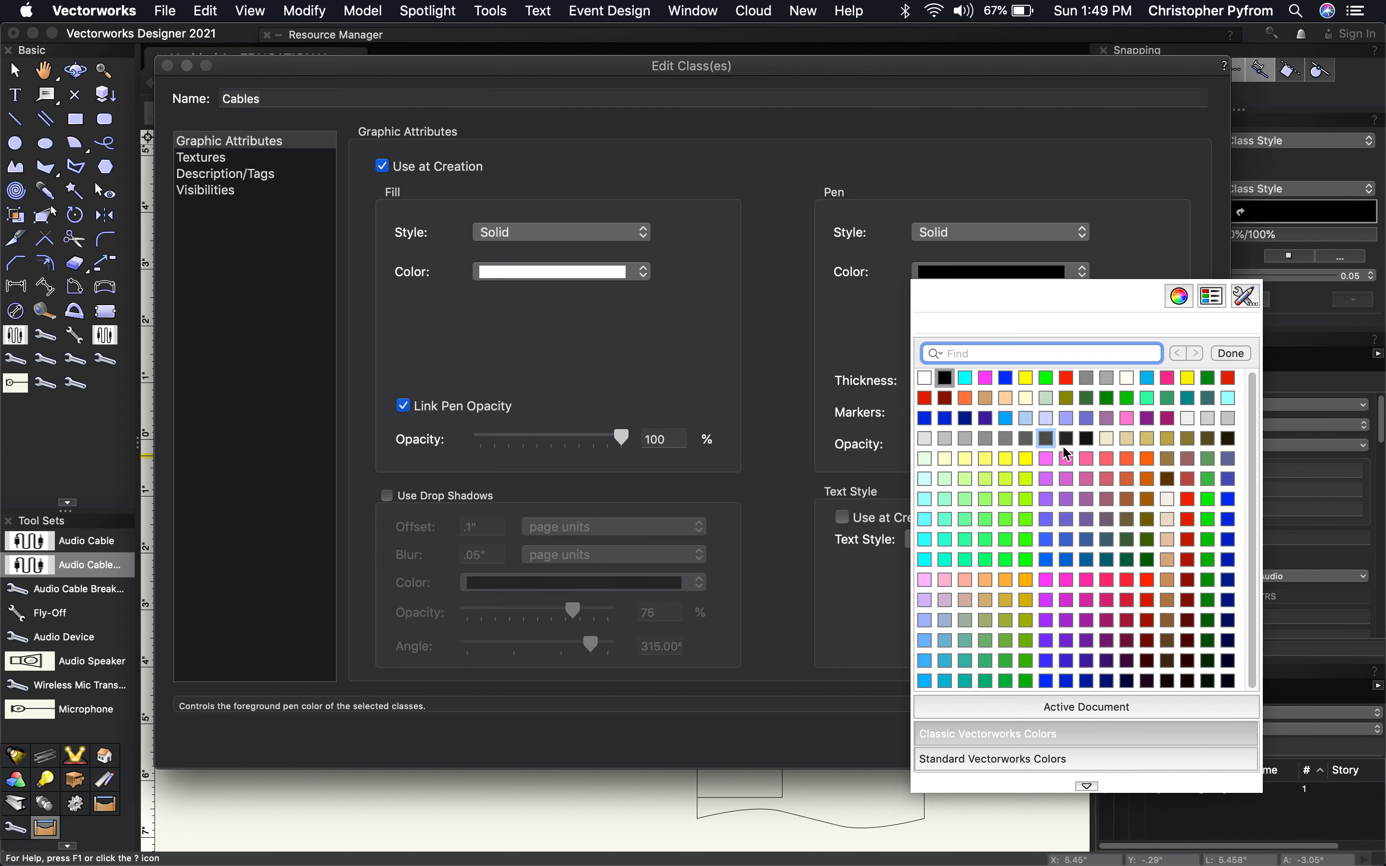
{"action": "left_click", "coordinate": [1000, 383]}
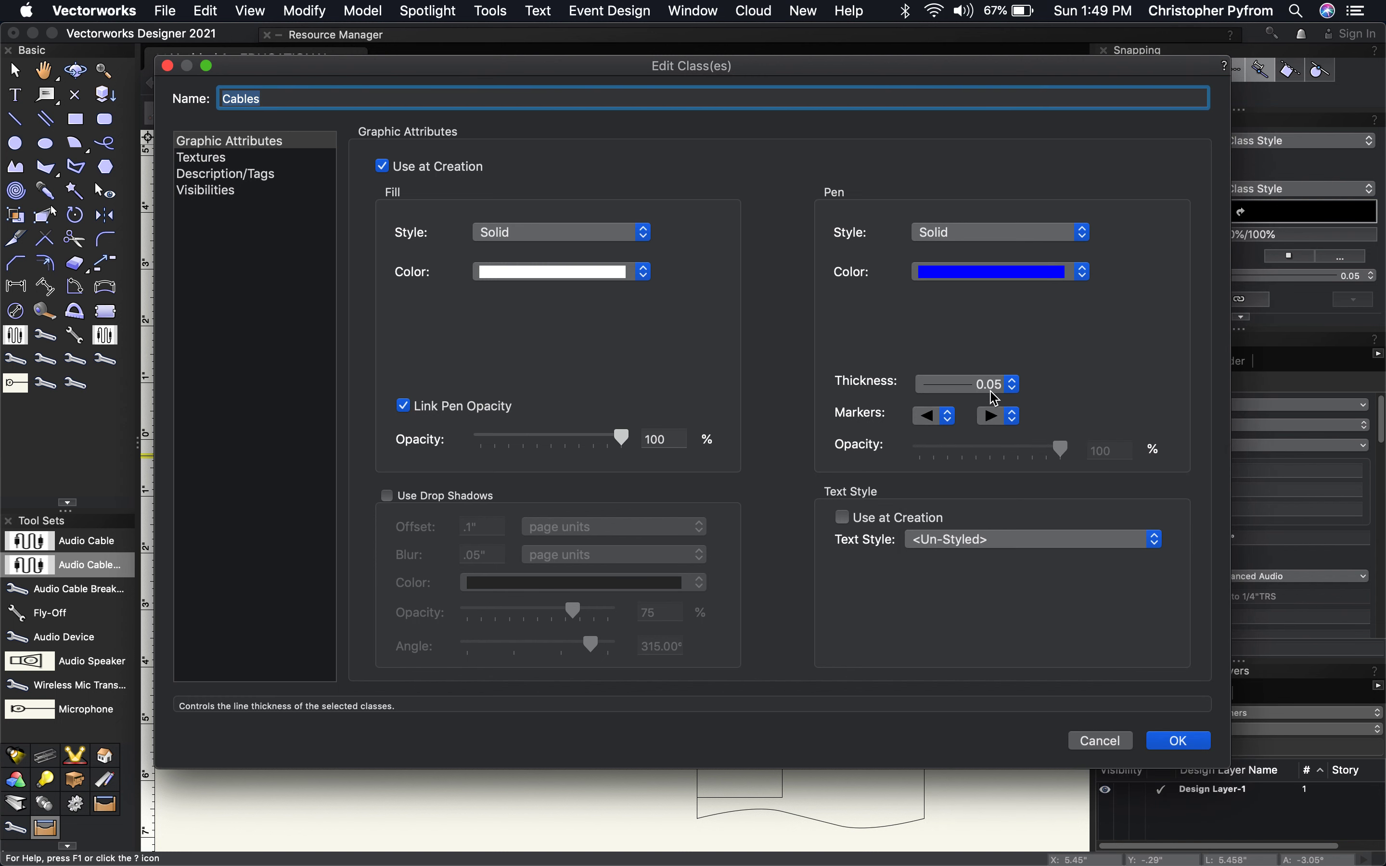
{"action": "left_click", "coordinate": [990, 385]}
{"action": "left_click", "coordinate": [1042, 437]}
{"action": "left_click", "coordinate": [1013, 388]}
{"action": "left_click", "coordinate": [1011, 400]}
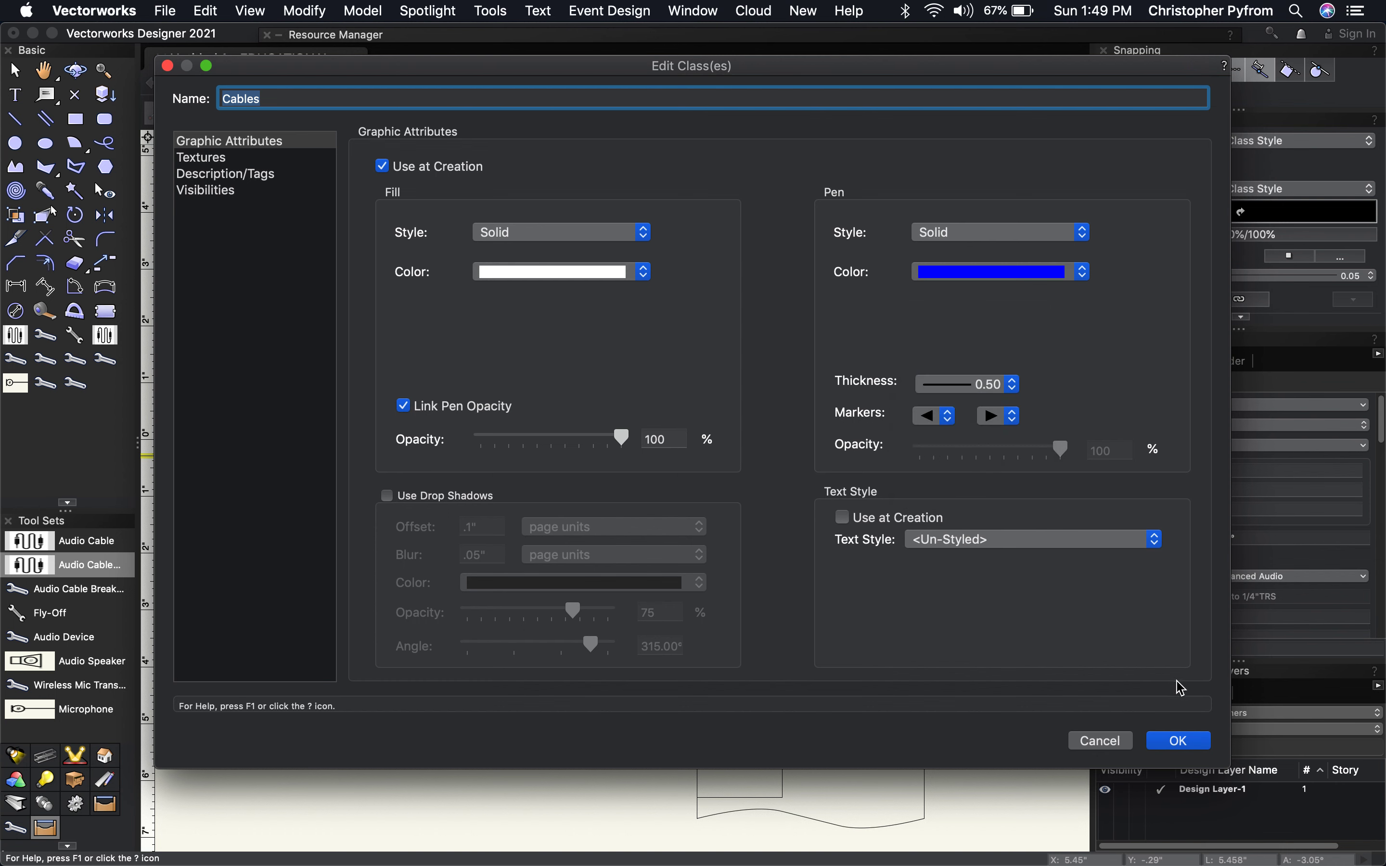
{"action": "left_click", "coordinate": [1173, 744]}
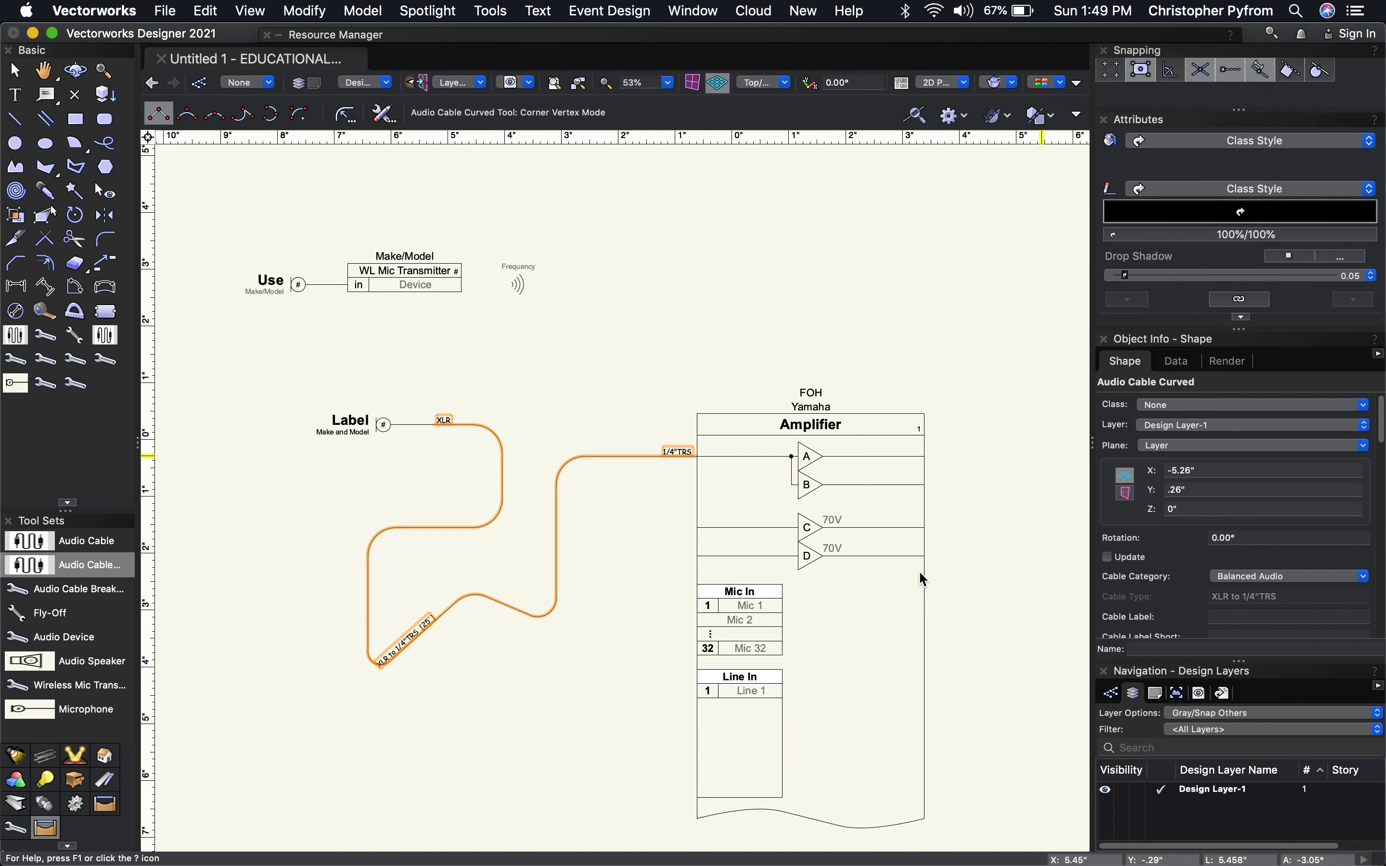
{"action": "key", "text": "Escape"}
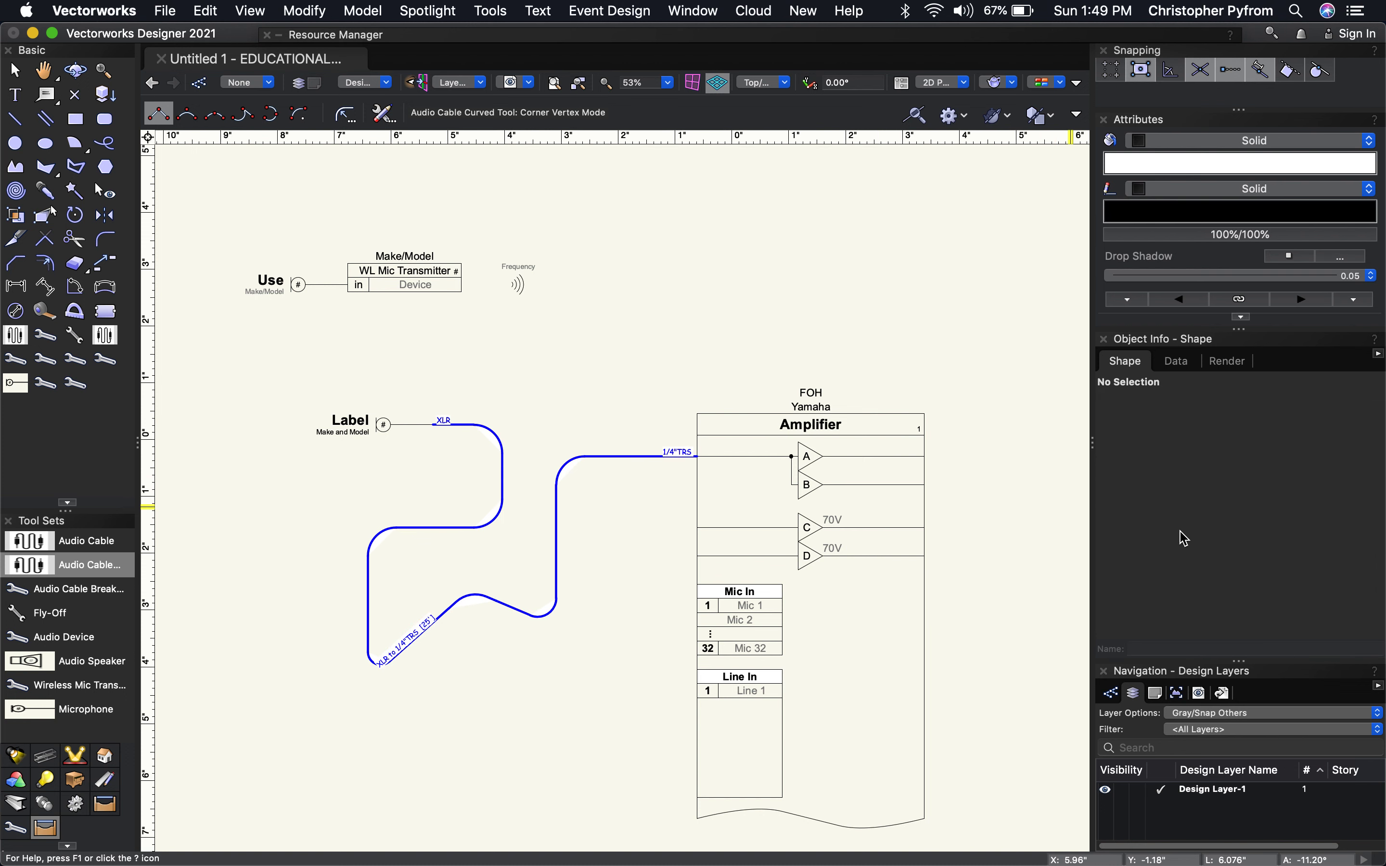
Step: Review the SndDevice-Text1 class attributes and set the Cables class's fill style to None
{"action": "left_click", "coordinate": [200, 88]}
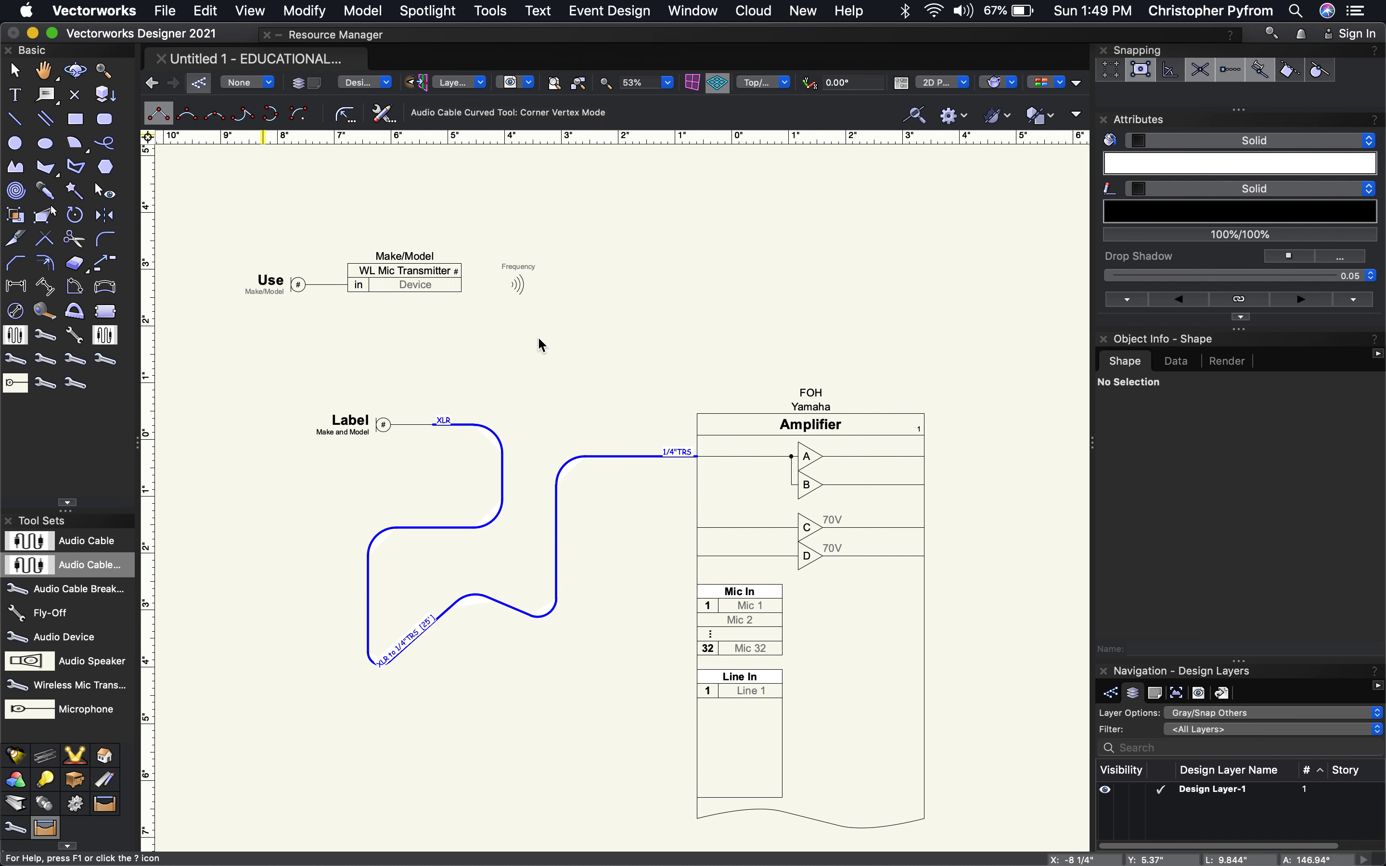
{"action": "key", "text": "super+shift+o"}
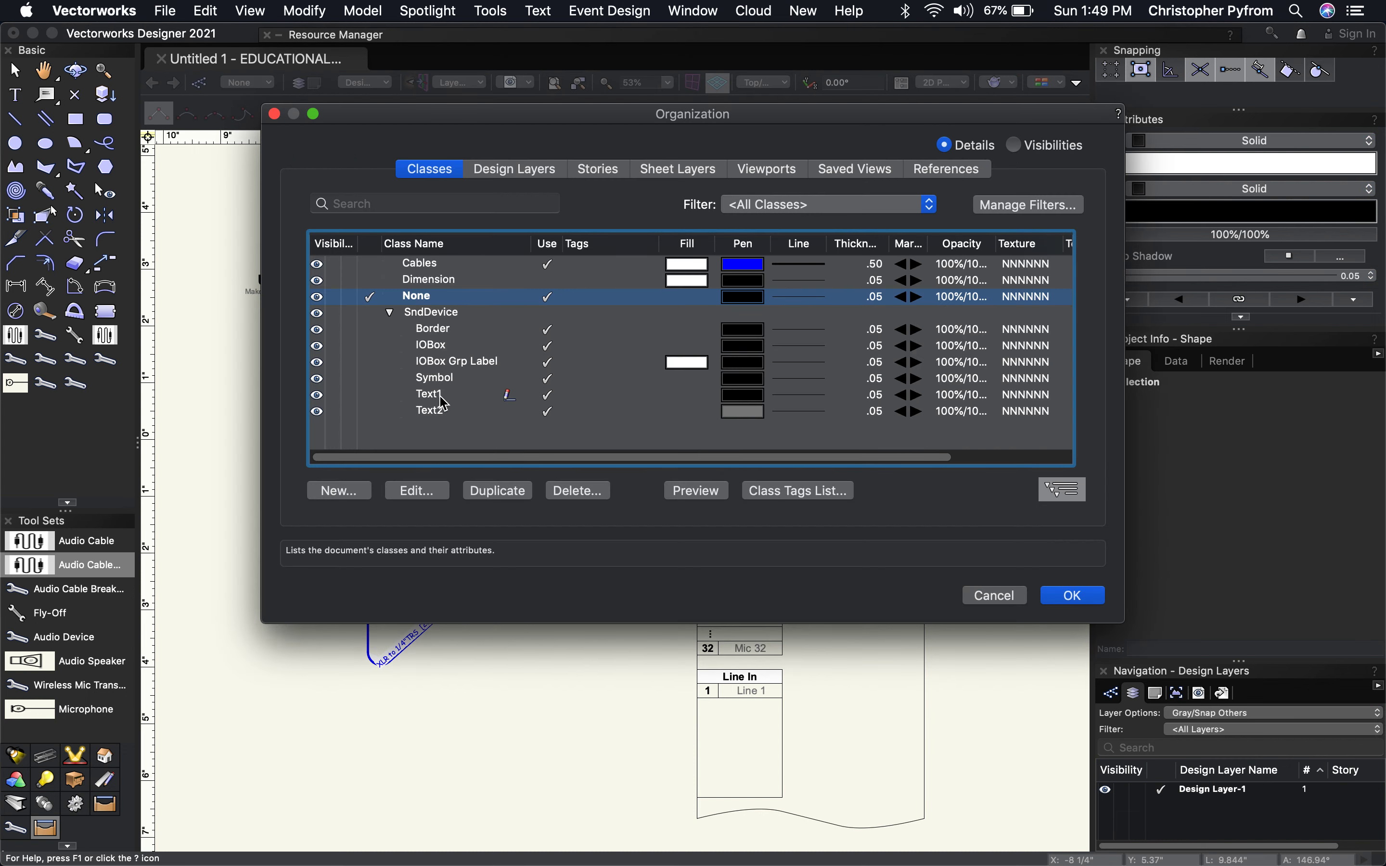
{"action": "double_click", "coordinate": [443, 397]}
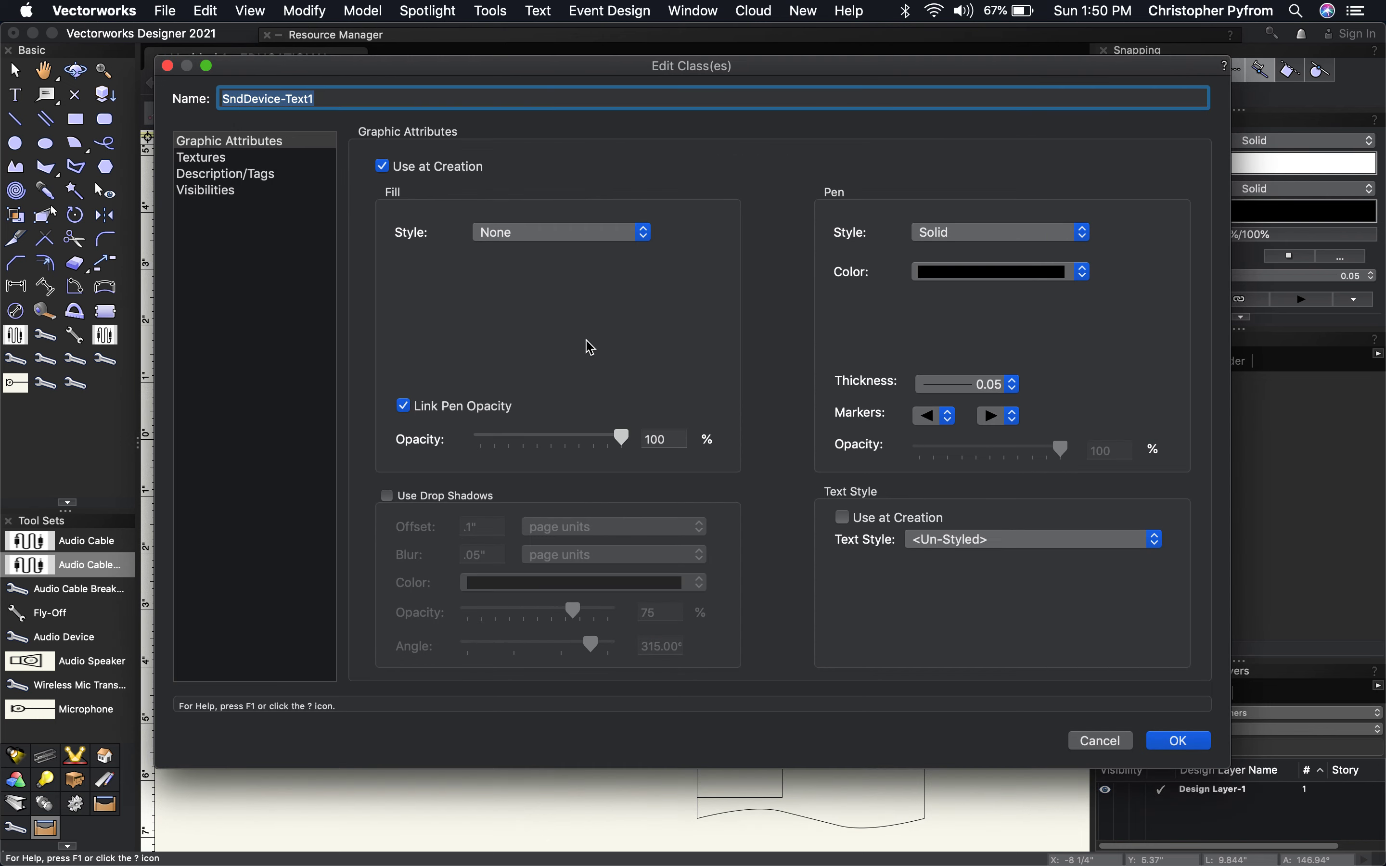
{"action": "left_click", "coordinate": [984, 384]}
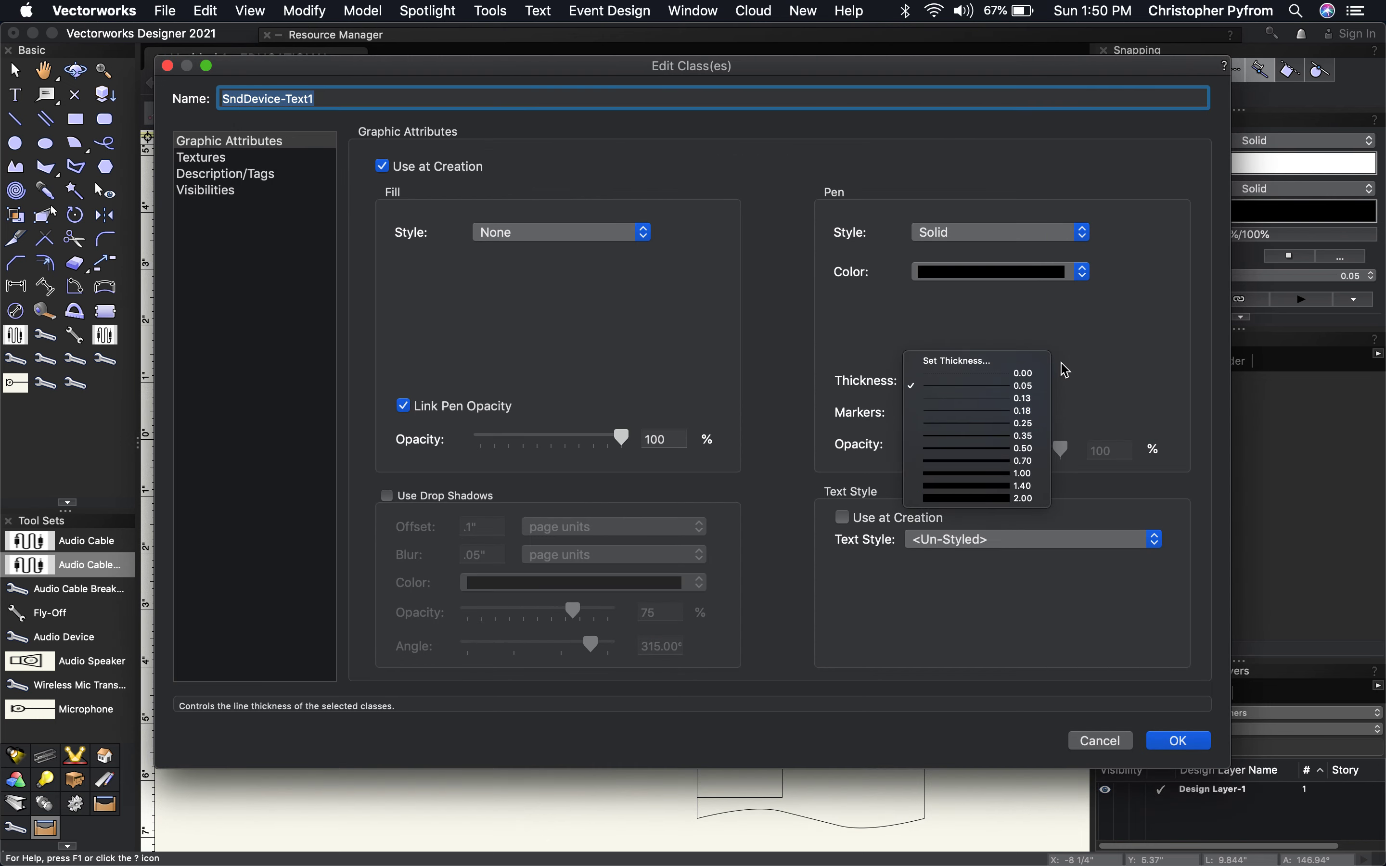
{"action": "left_click", "coordinate": [1103, 379]}
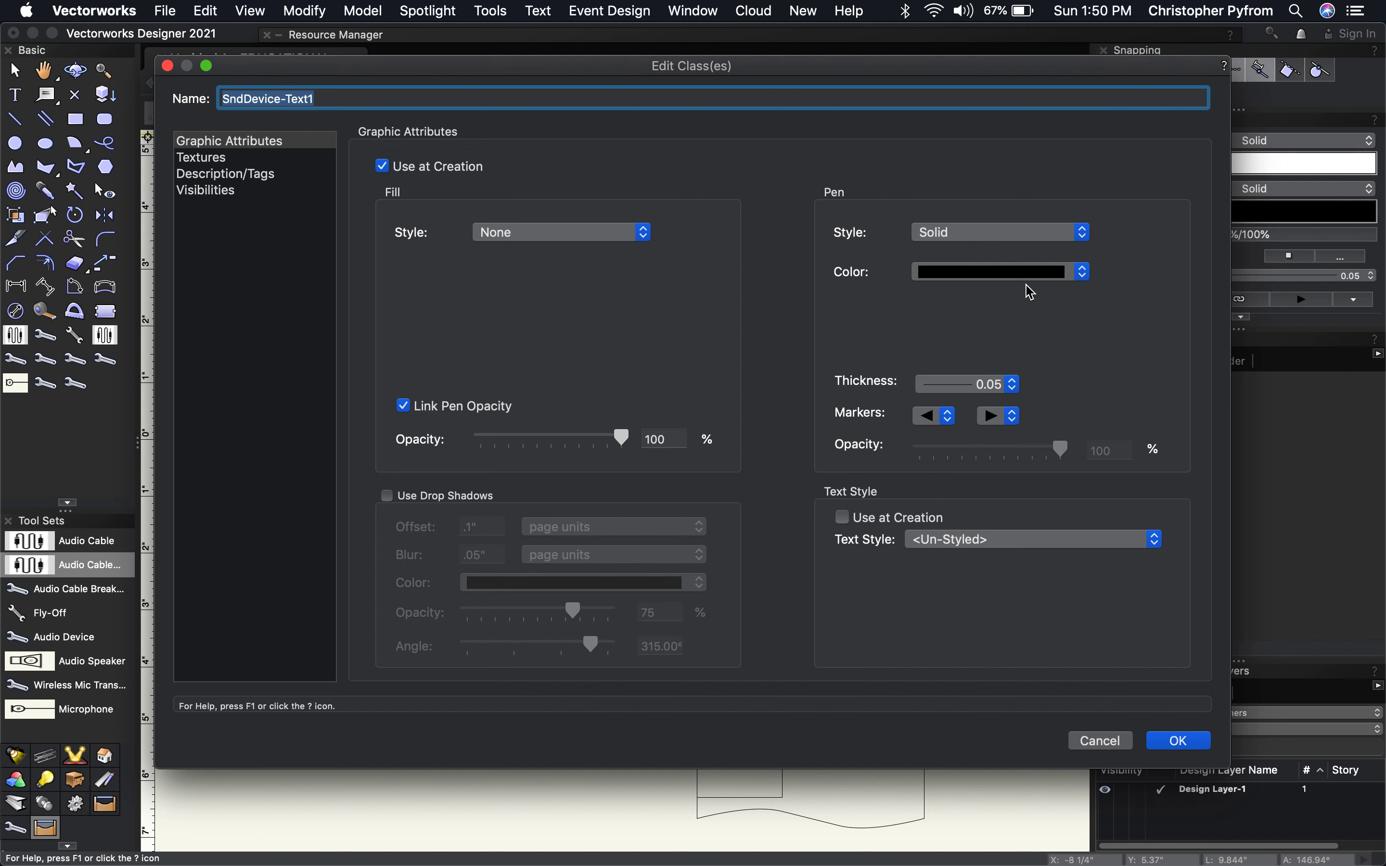
{"action": "left_click", "coordinate": [1181, 741]}
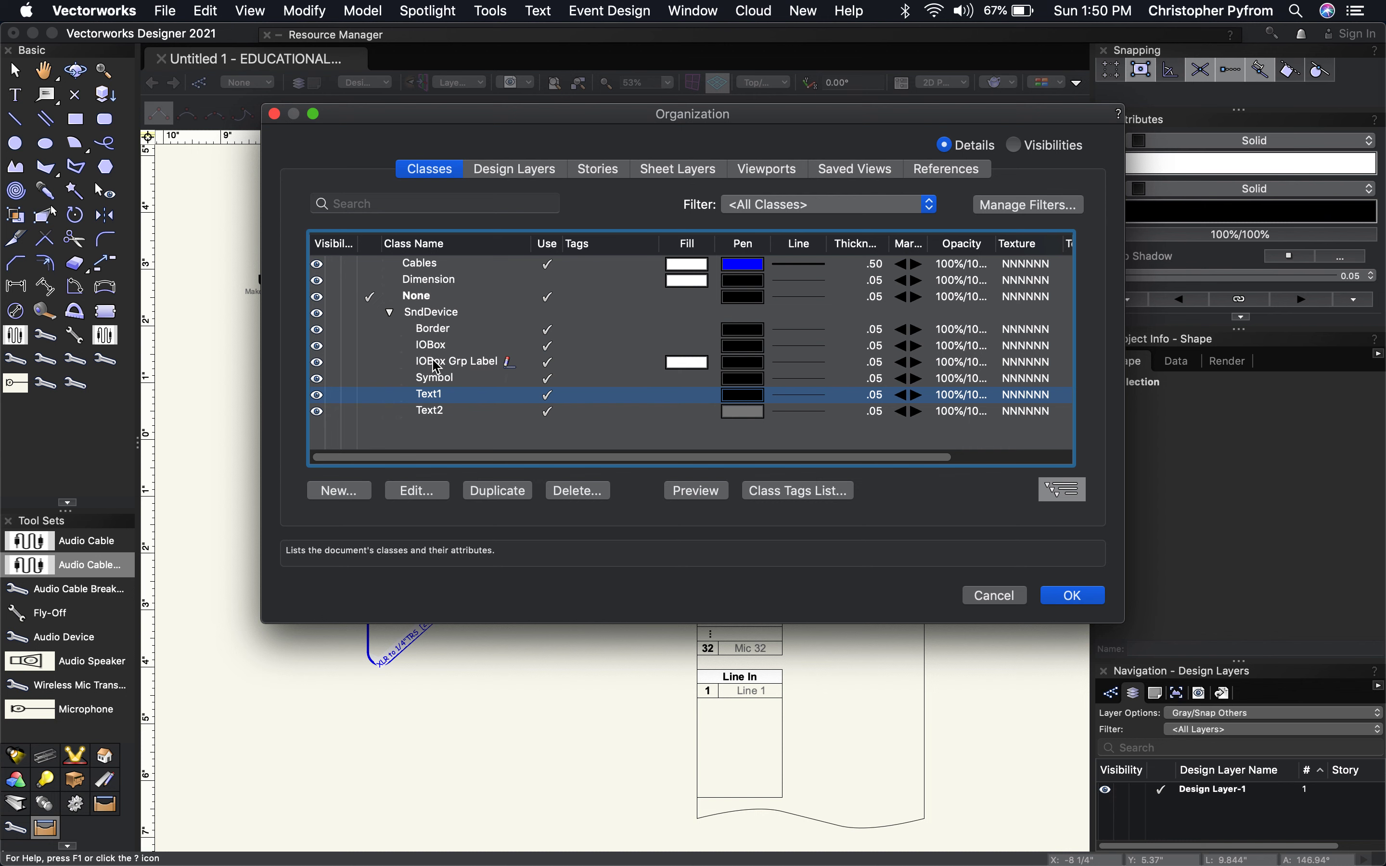
{"action": "left_click", "coordinate": [432, 264]}
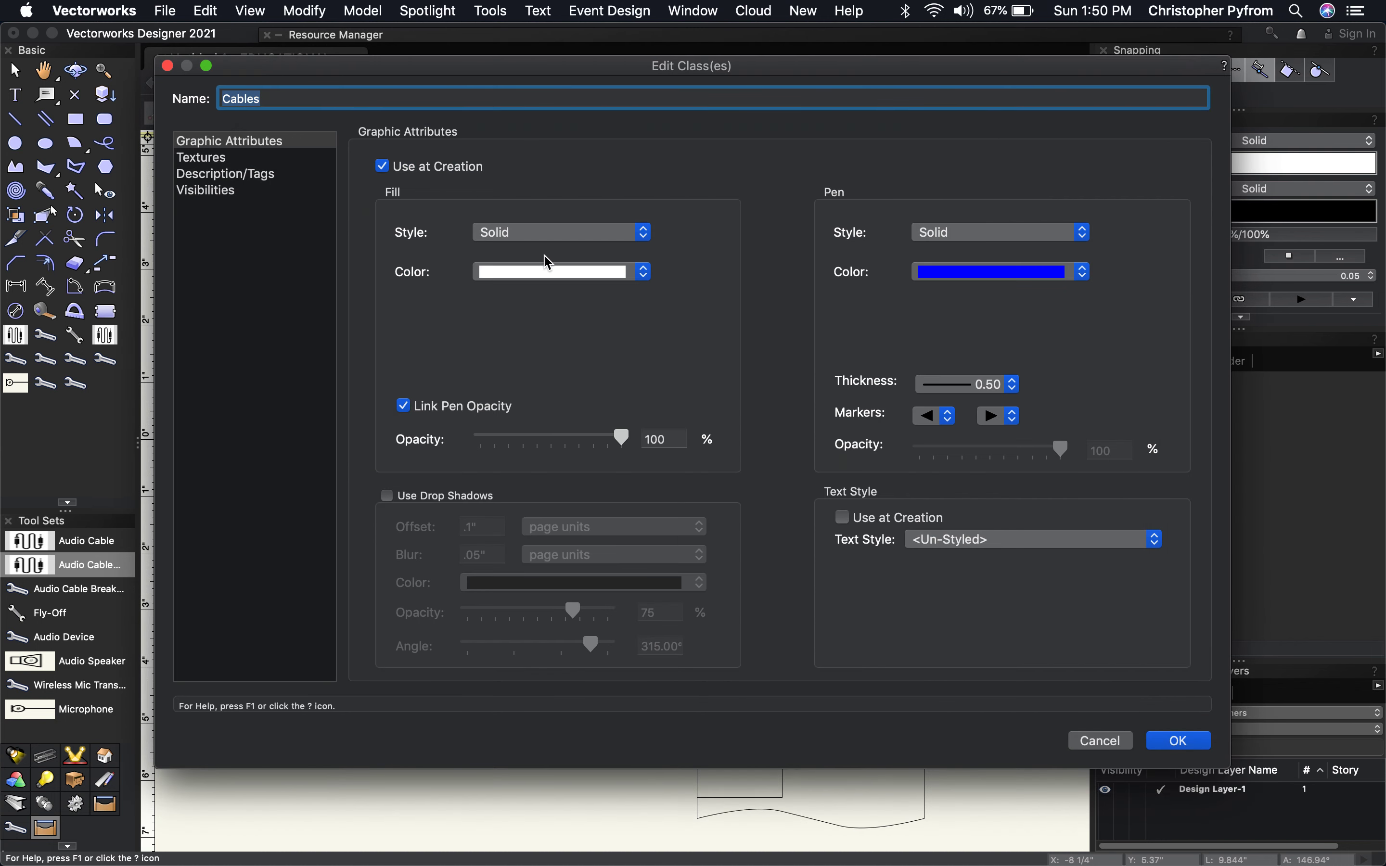
{"action": "left_click", "coordinate": [529, 231]}
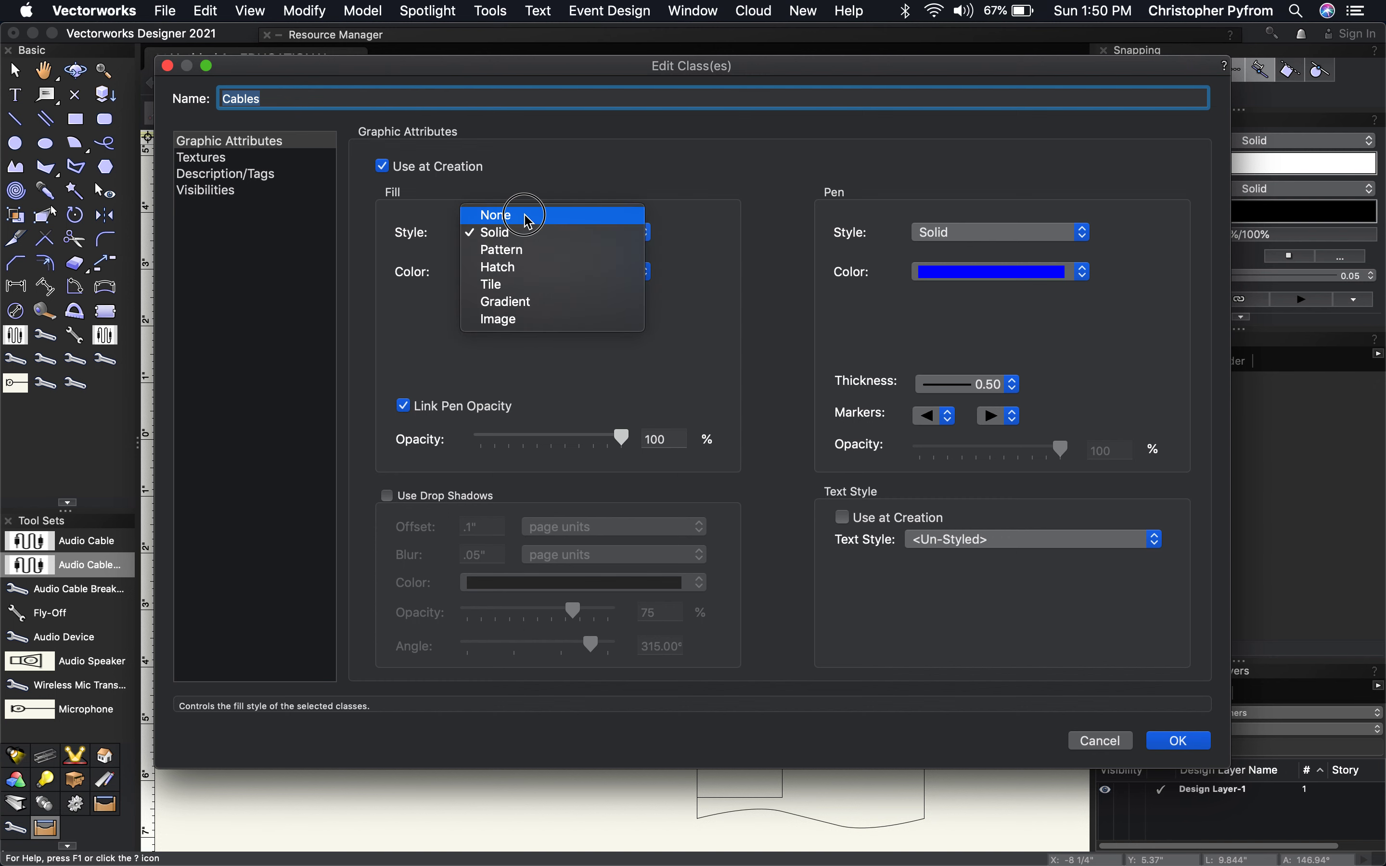
{"action": "left_click", "coordinate": [525, 217]}
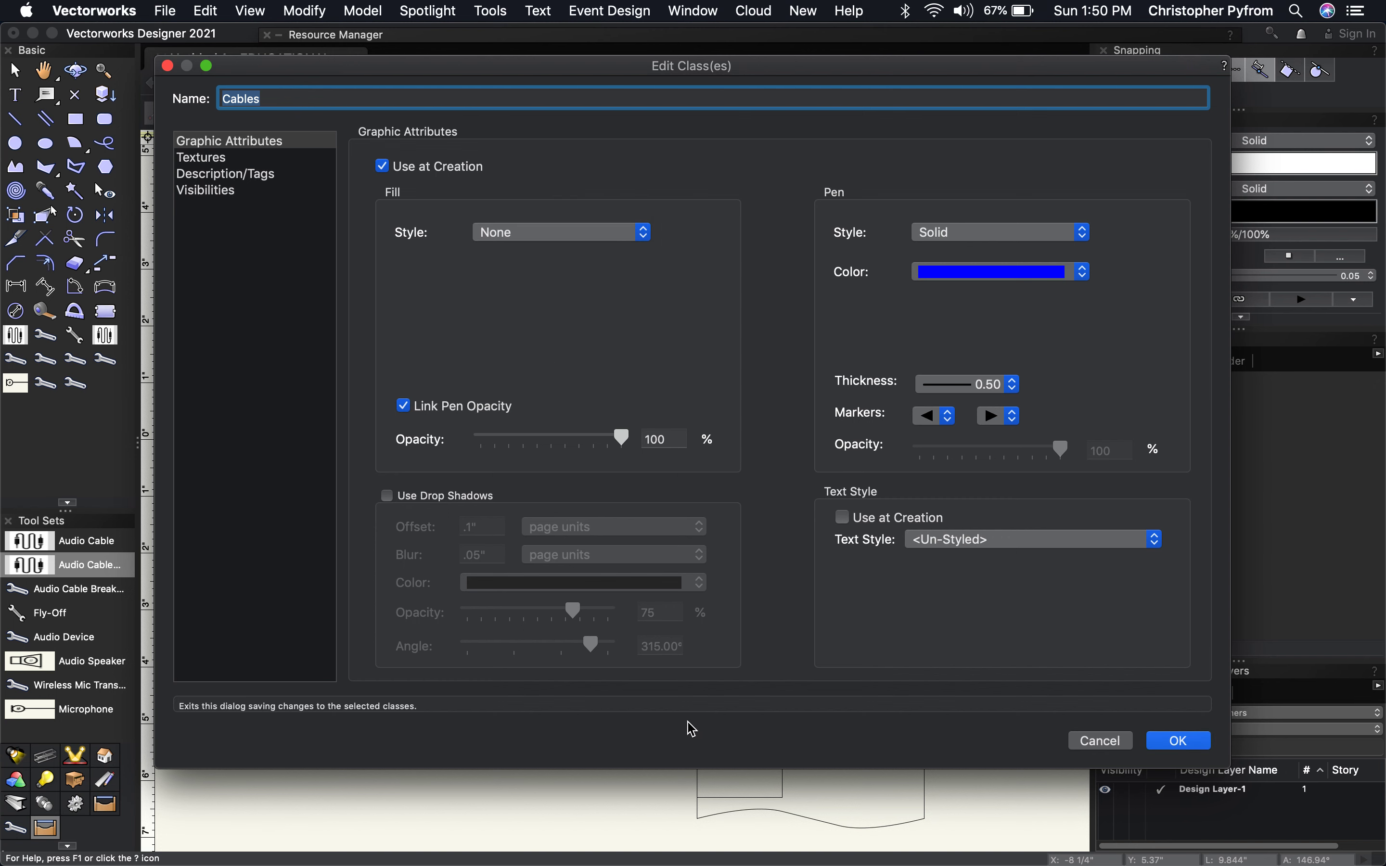
{"action": "key", "text": "Return"}
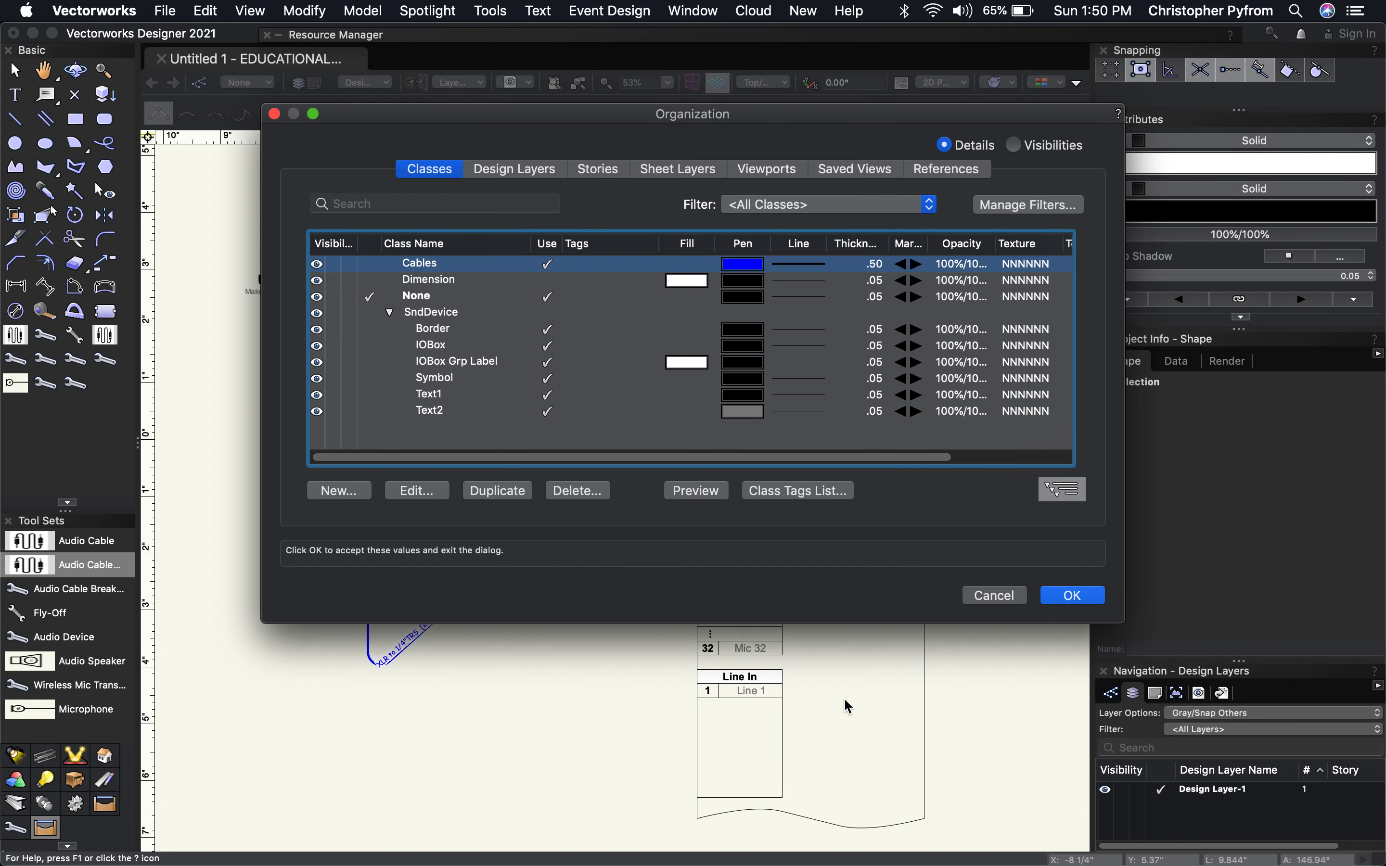
{"action": "key", "text": "Return"}
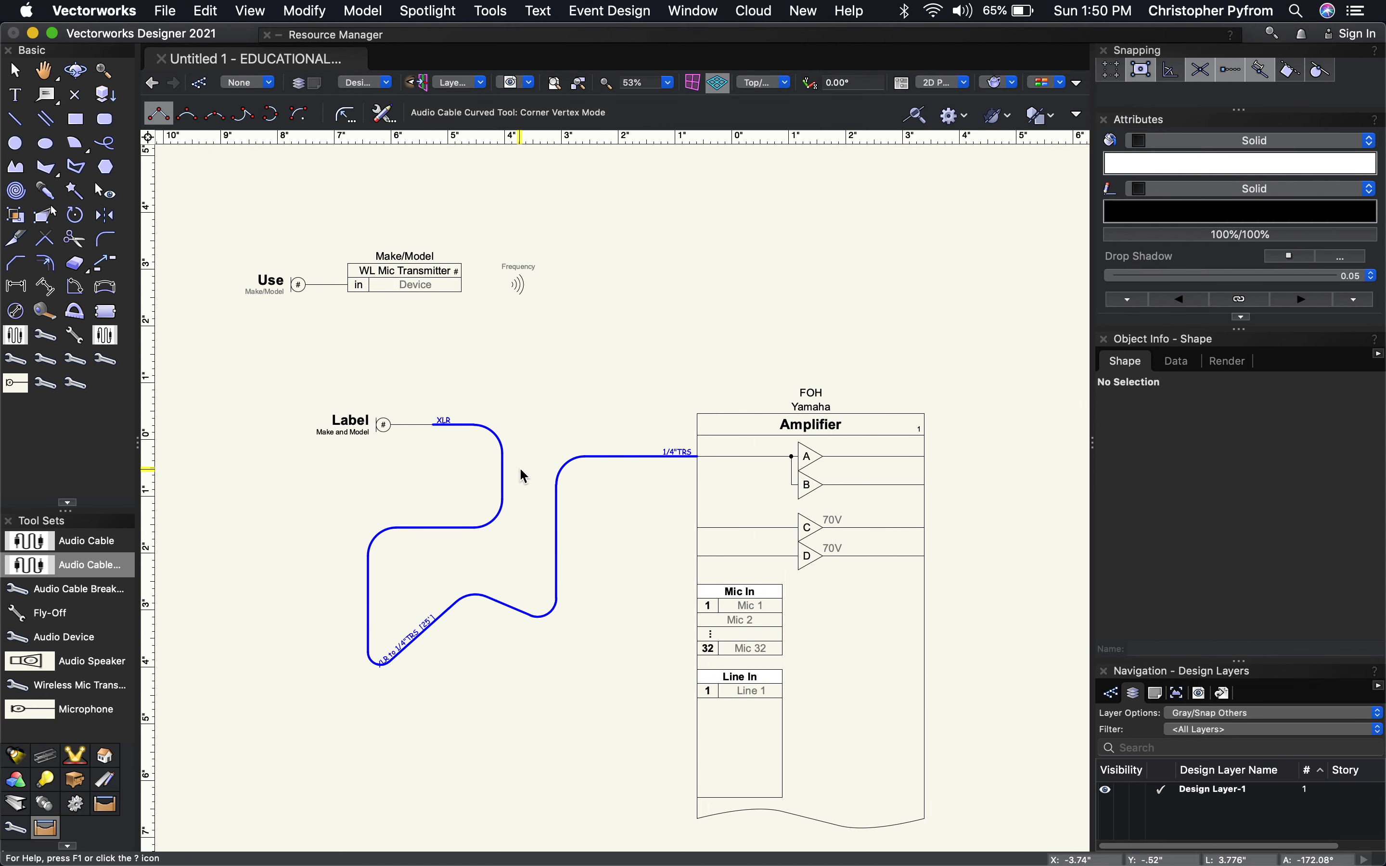
Step: Set the curved audio cable's text class to SndDevice-Text1
{"action": "key", "text": "x"}
{"action": "left_click", "coordinate": [643, 457]}
{"action": "left_click", "coordinate": [643, 457]}
{"action": "scroll", "coordinate": [1226, 573], "scroll_direction": "down", "scroll_amount": 5}
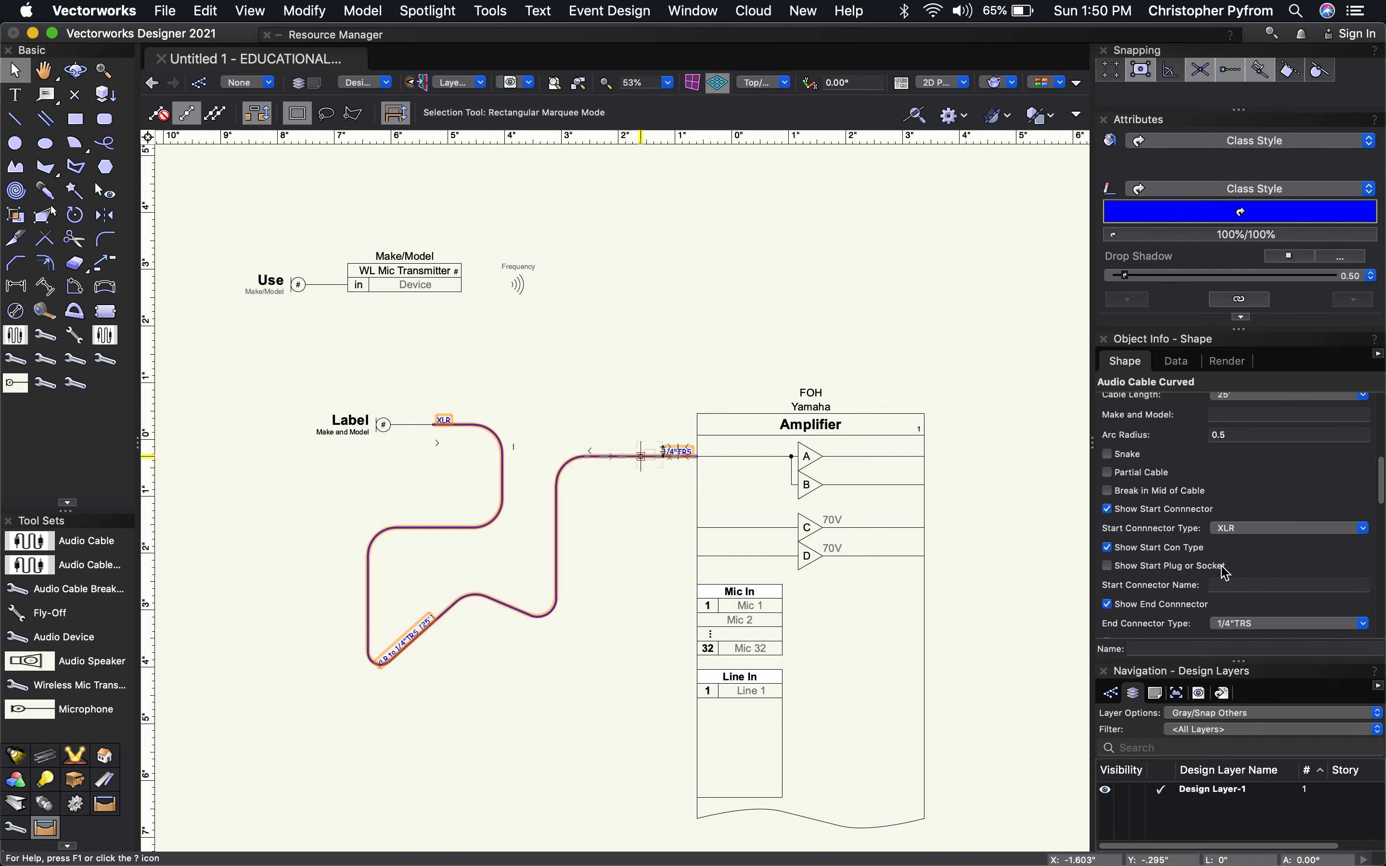
{"action": "scroll", "coordinate": [1226, 573], "scroll_direction": "down", "scroll_amount": 5}
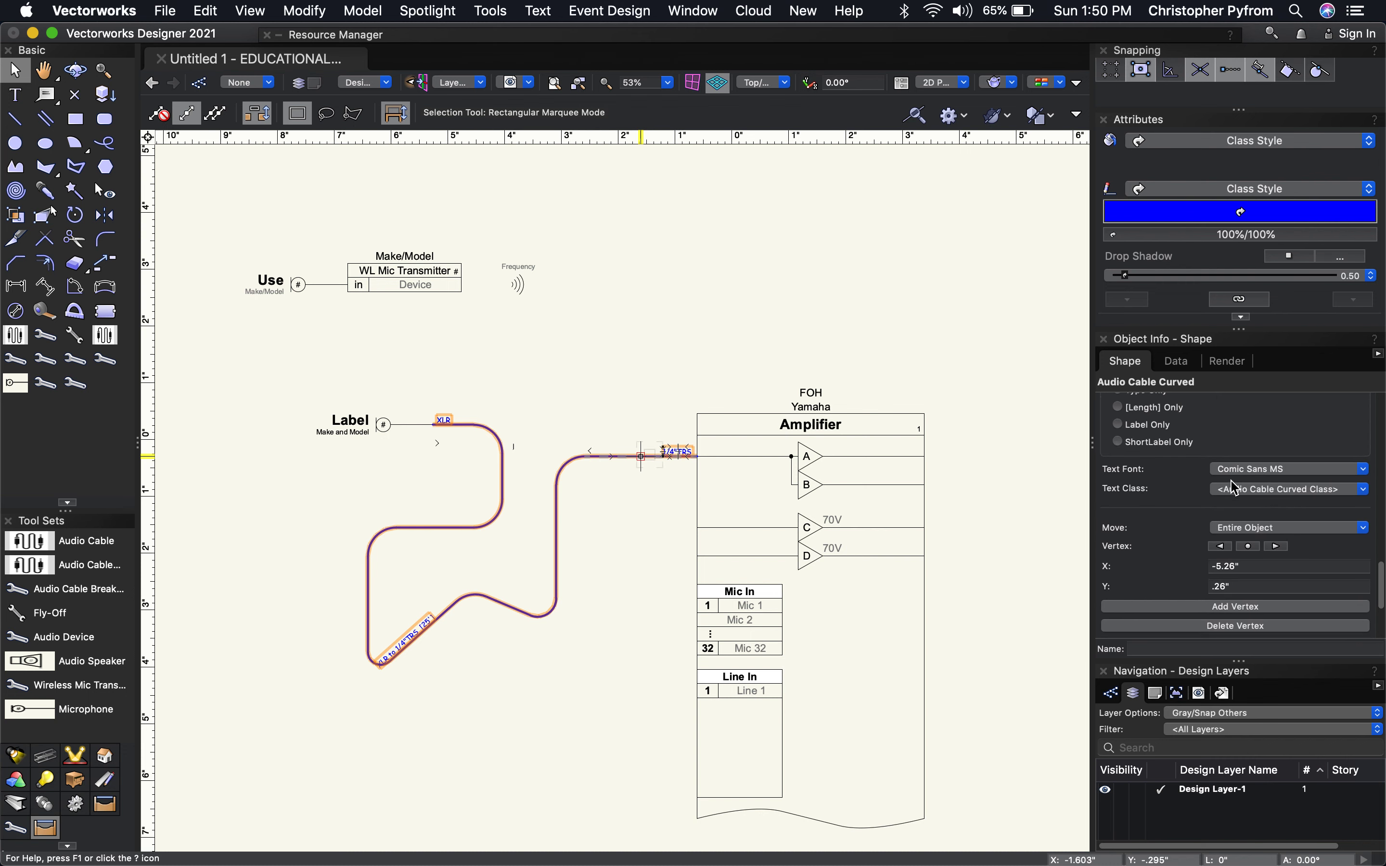
{"action": "scroll", "coordinate": [1235, 487], "scroll_direction": "up", "scroll_amount": 5}
{"action": "scroll", "coordinate": [1238, 498], "scroll_direction": "down", "scroll_amount": 8}
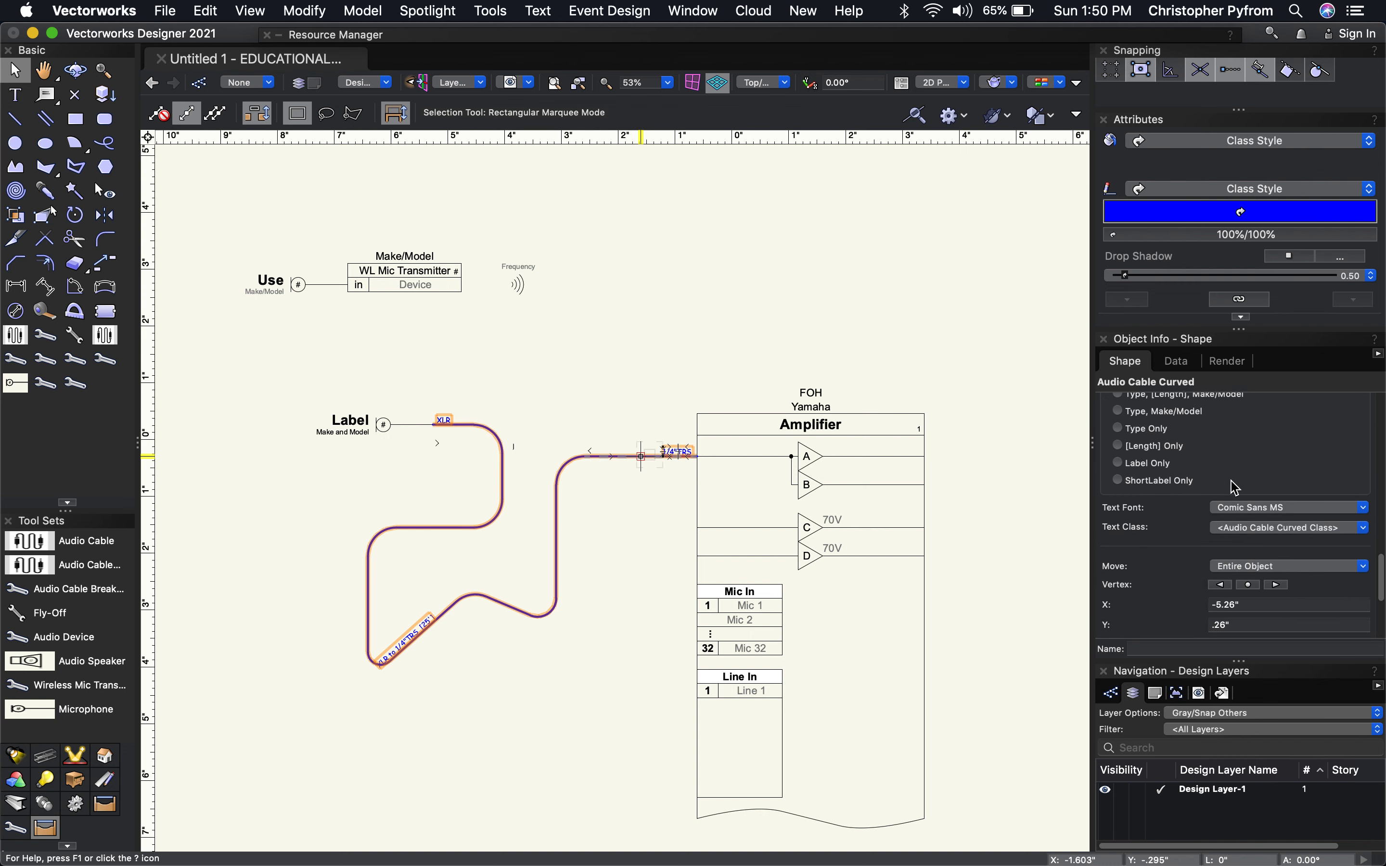
{"action": "left_click", "coordinate": [1256, 528]}
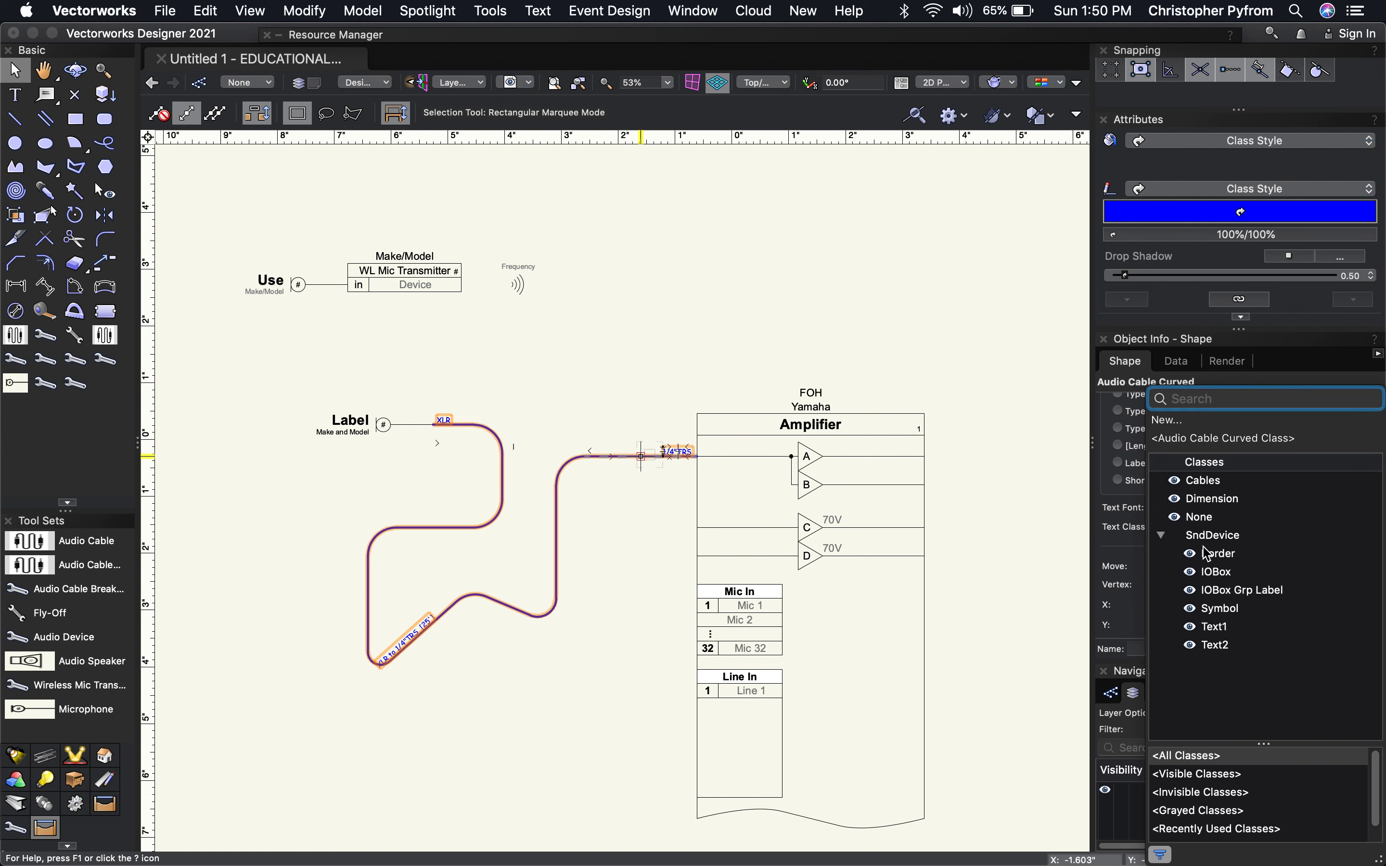
{"action": "left_click", "coordinate": [1215, 629]}
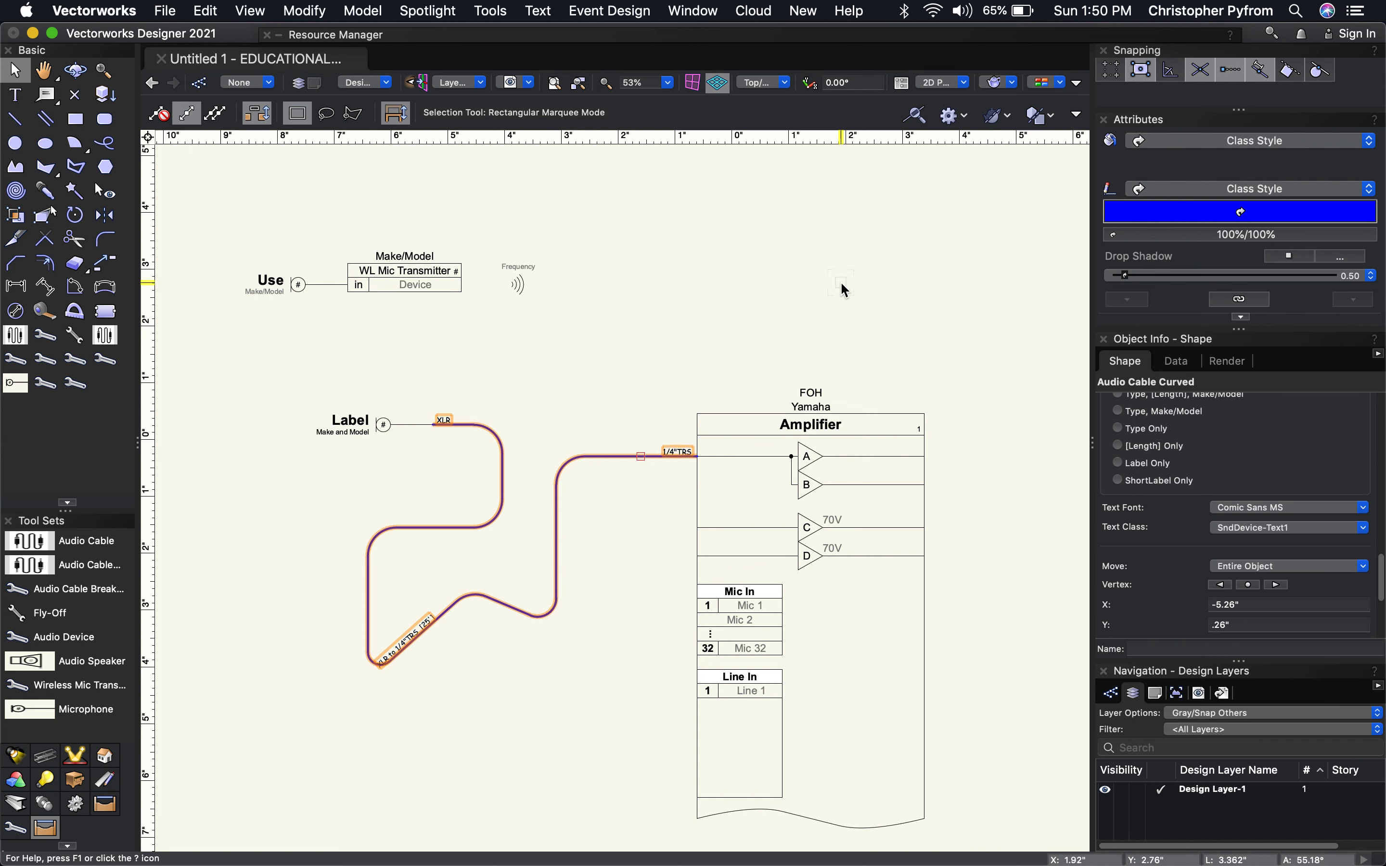
{"action": "left_click", "coordinate": [843, 286]}
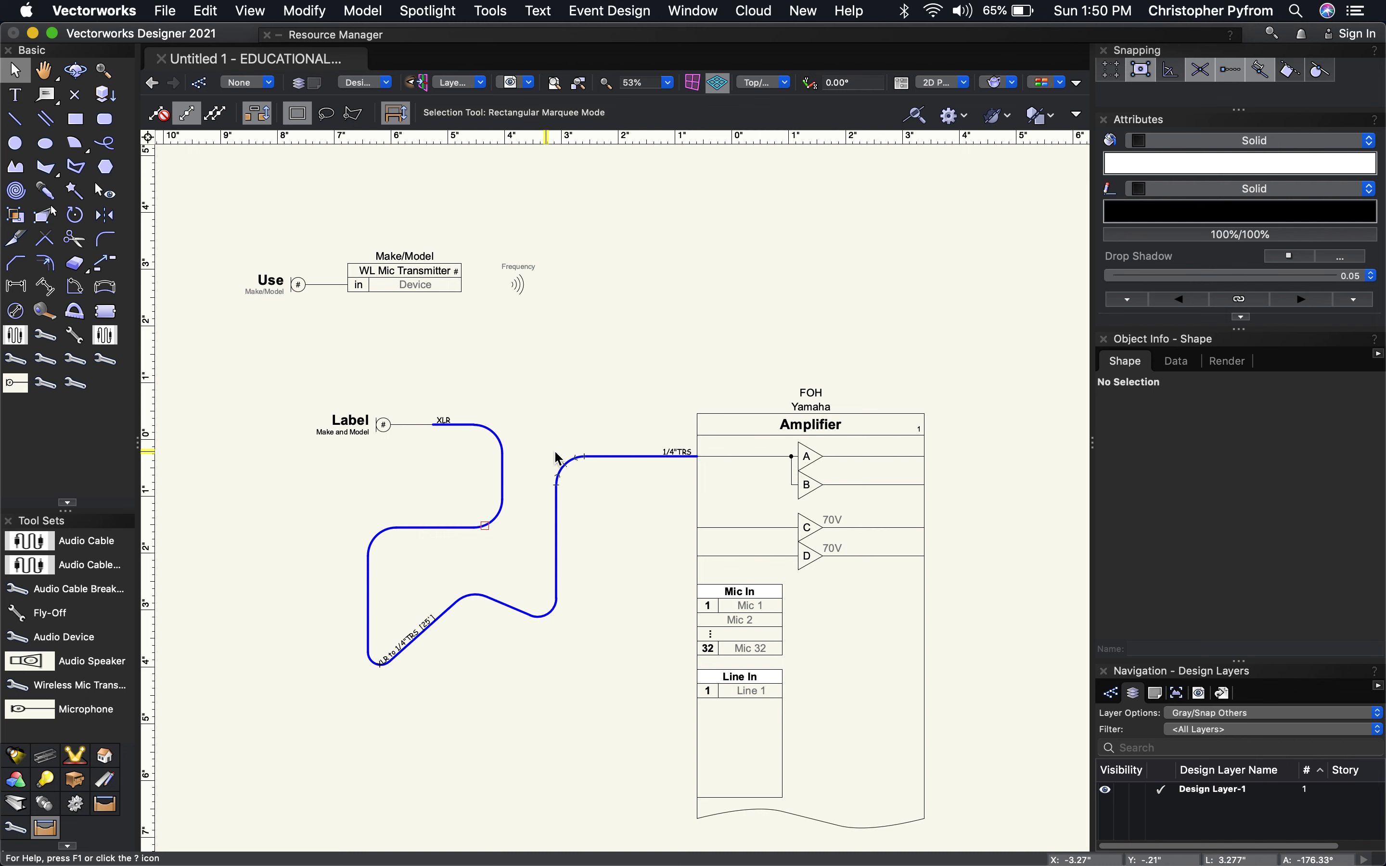
Step: Select the curved audio cable and review its mid text, connector and general cable parameters
{"action": "left_click", "coordinate": [671, 455]}
{"action": "scroll", "coordinate": [1194, 583], "scroll_direction": "up", "scroll_amount": 10}
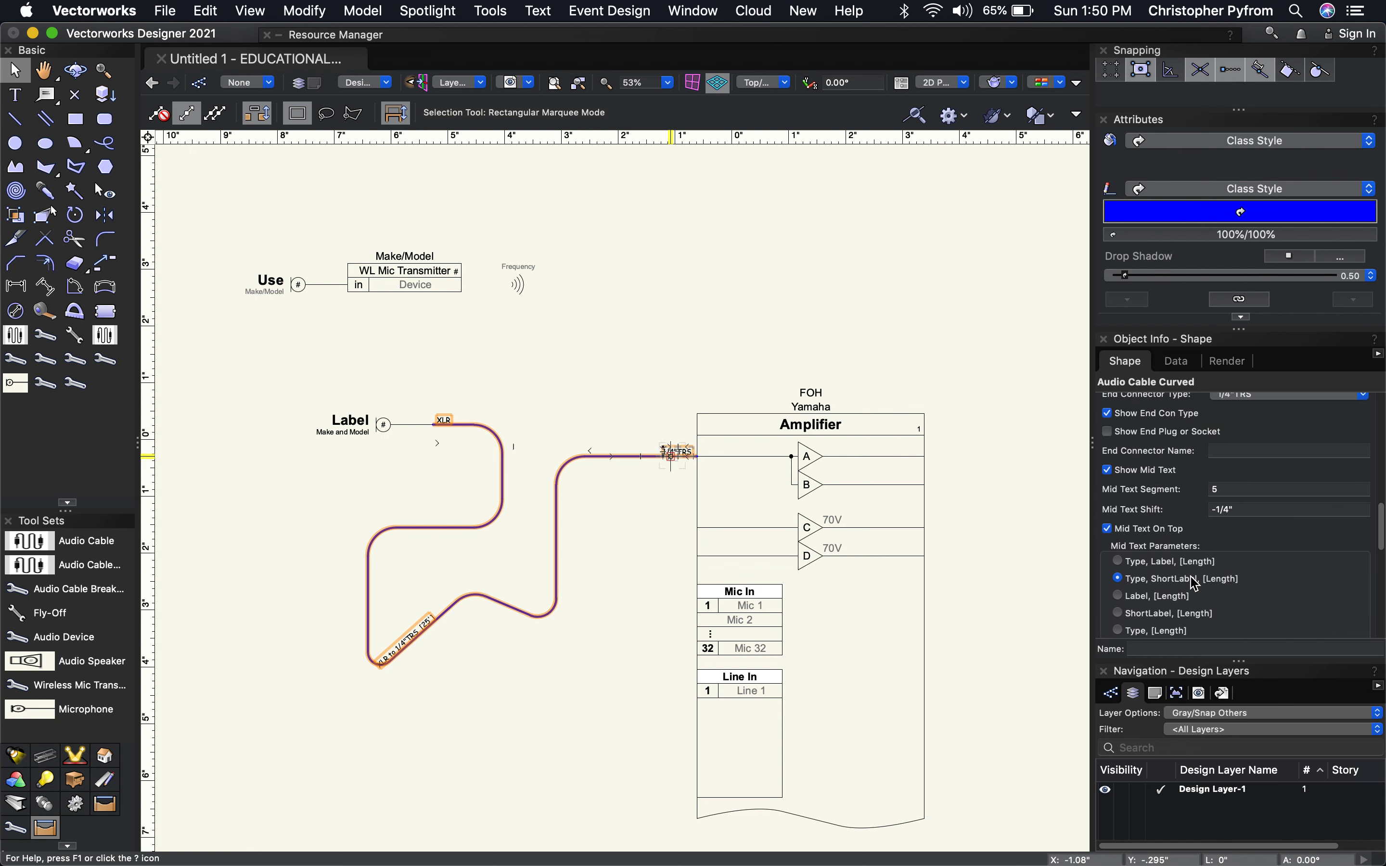
{"action": "scroll", "coordinate": [1194, 583], "scroll_direction": "up", "scroll_amount": 10}
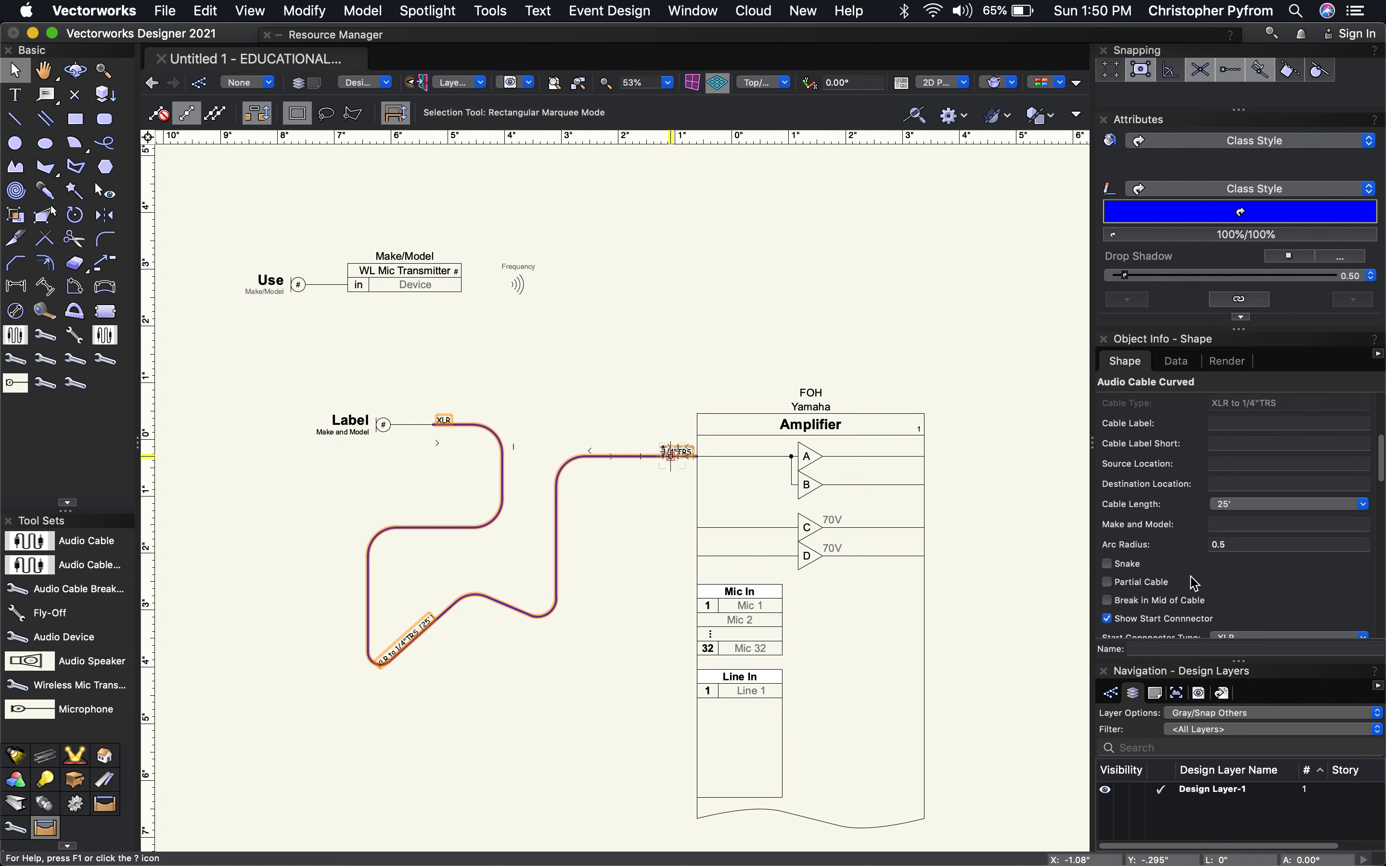
{"action": "scroll", "coordinate": [1194, 583], "scroll_direction": "up", "scroll_amount": 2}
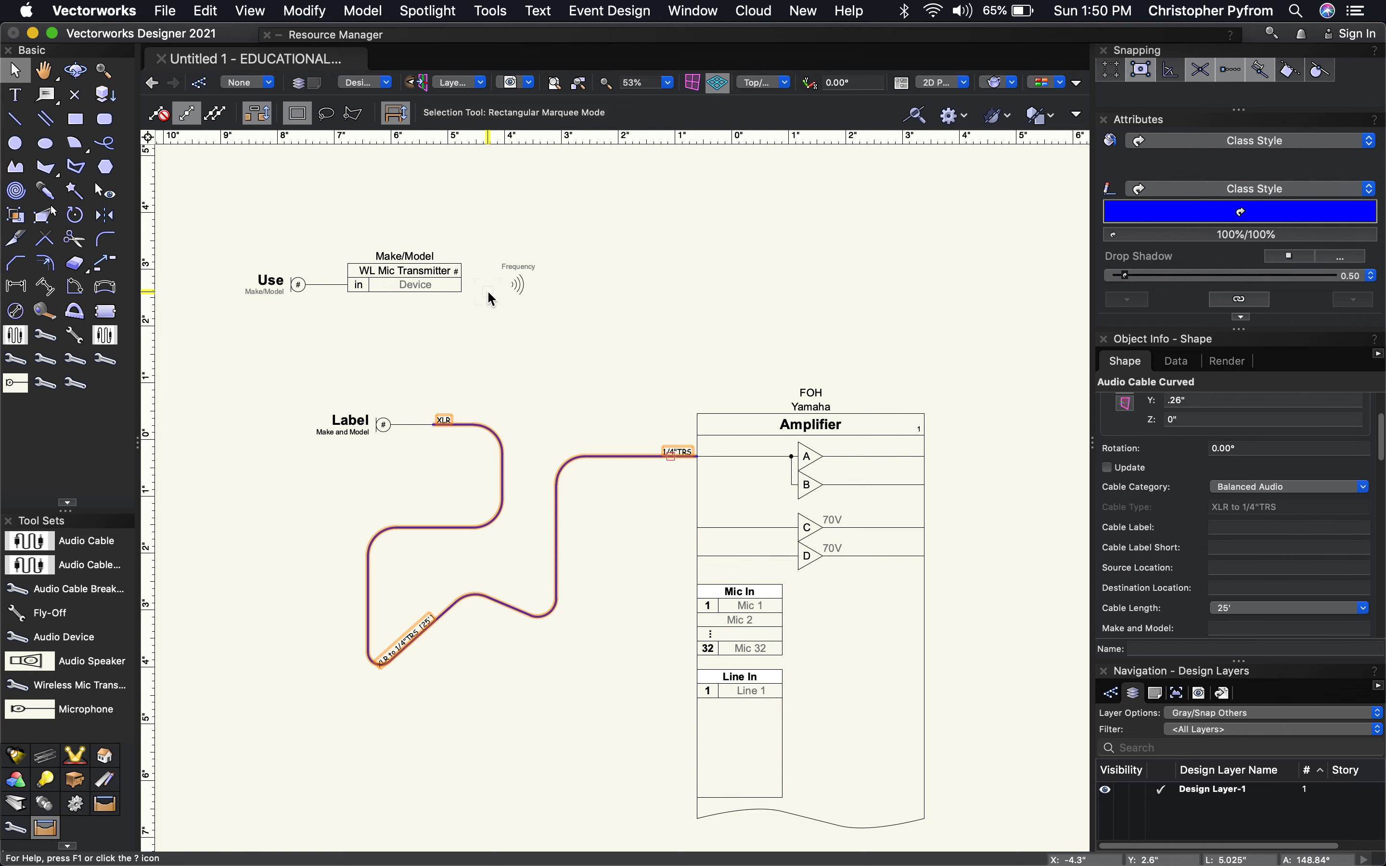